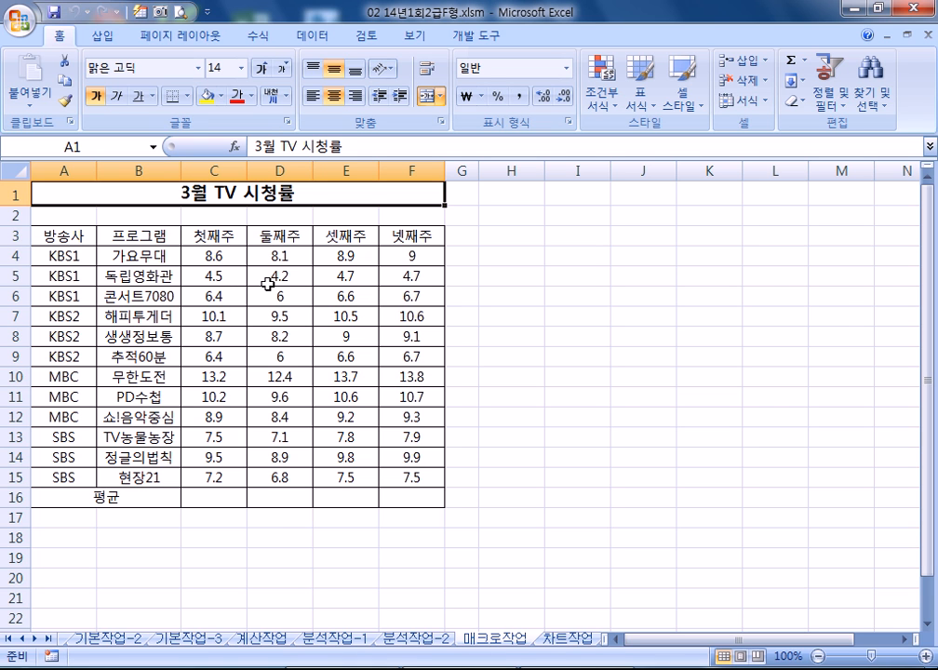
{"action": "left_click", "coordinate": [204, 500]}
{"action": "left_click_drag", "start_coordinate": [204, 500], "coordinate": [424, 499]}
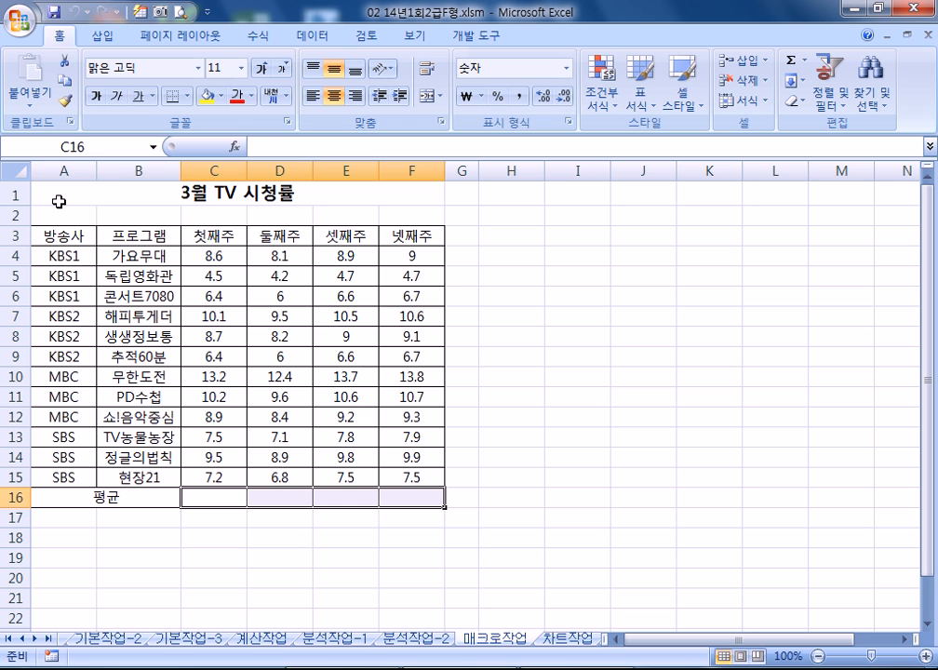
{"action": "left_click_drag", "start_coordinate": [65, 235], "coordinate": [426, 235]}
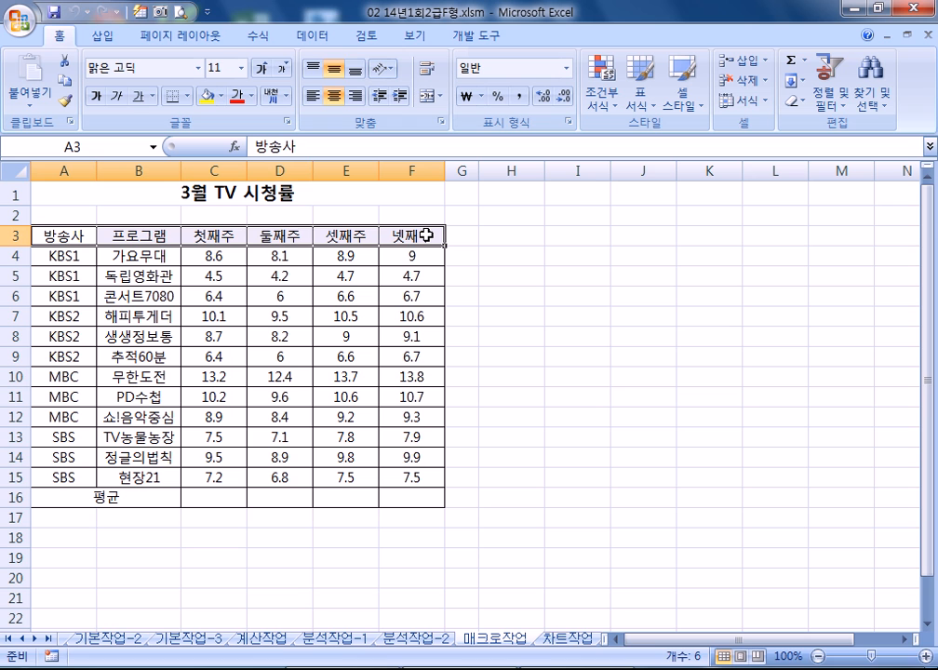
Step: Start recording a macro named 평균 in the current workbook, with title cell A1 selected
{"action": "left_click", "coordinate": [46, 197]}
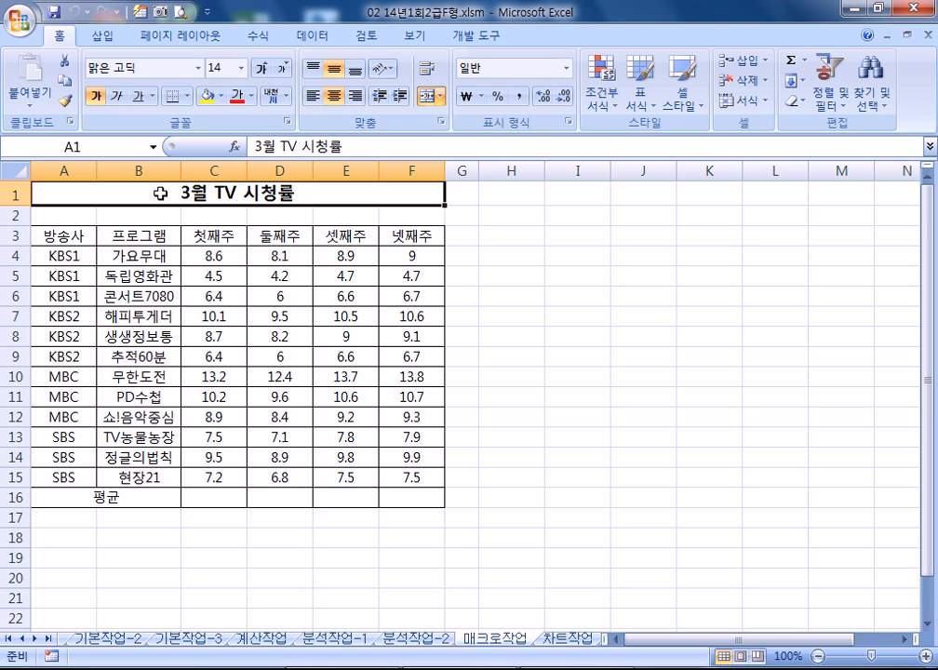
{"action": "left_click", "coordinate": [477, 39]}
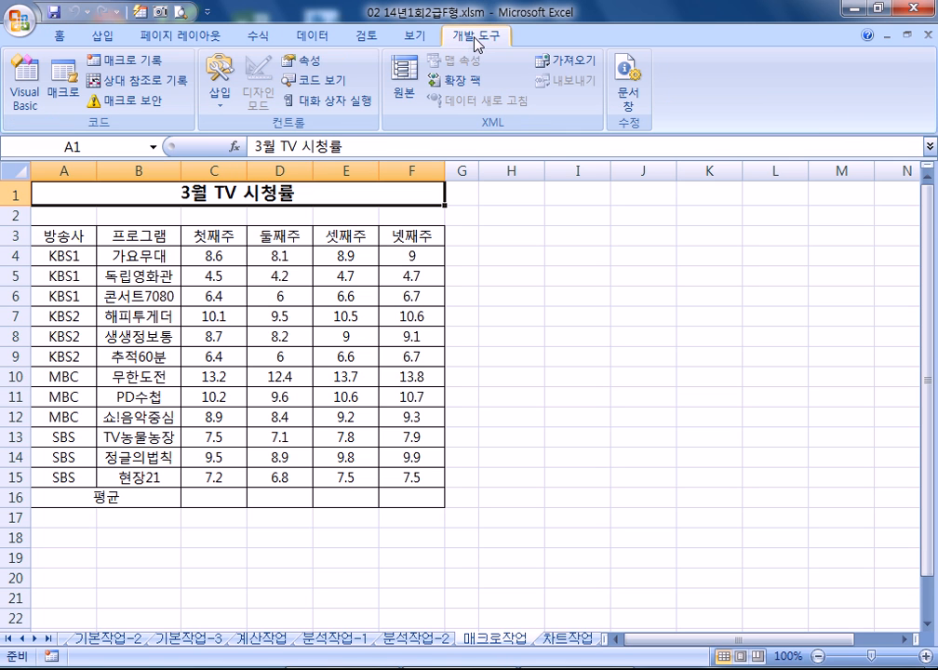
{"action": "left_click", "coordinate": [121, 65]}
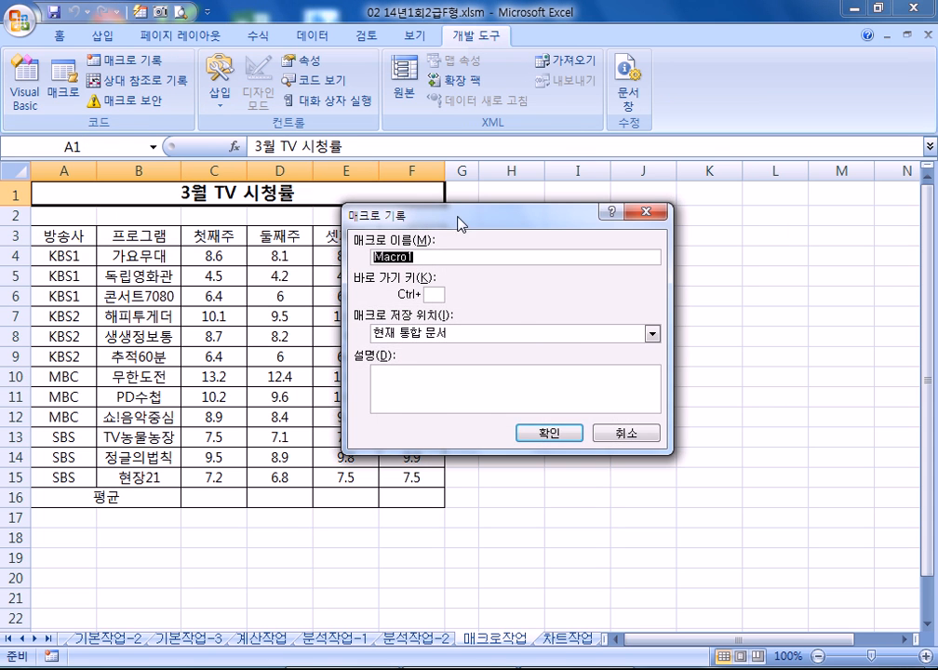
{"action": "left_click_drag", "start_coordinate": [457, 217], "coordinate": [585, 209]}
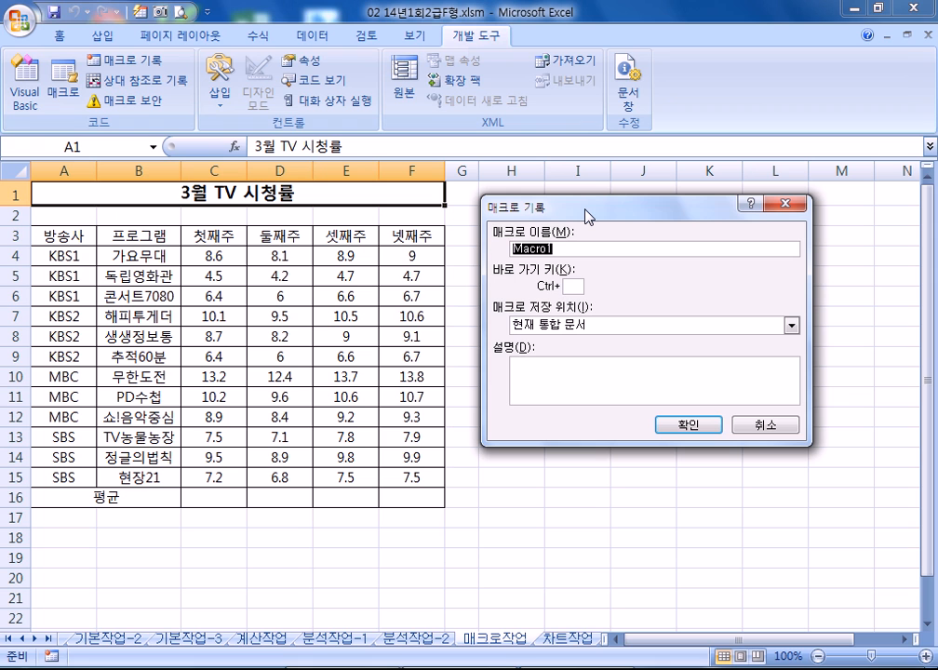
{"action": "type", "text": "평균"}
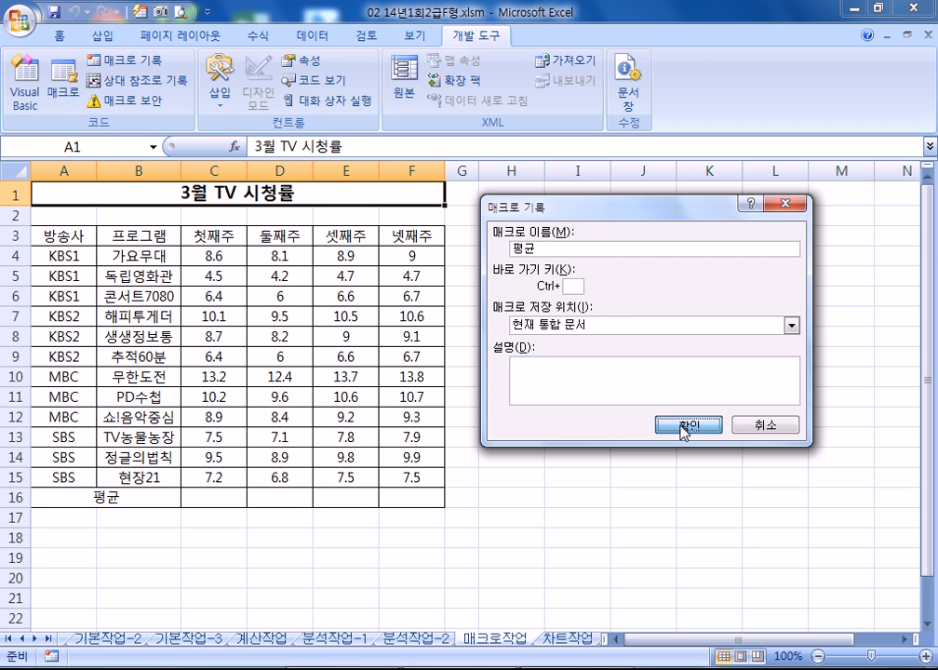
{"action": "left_click", "coordinate": [682, 427]}
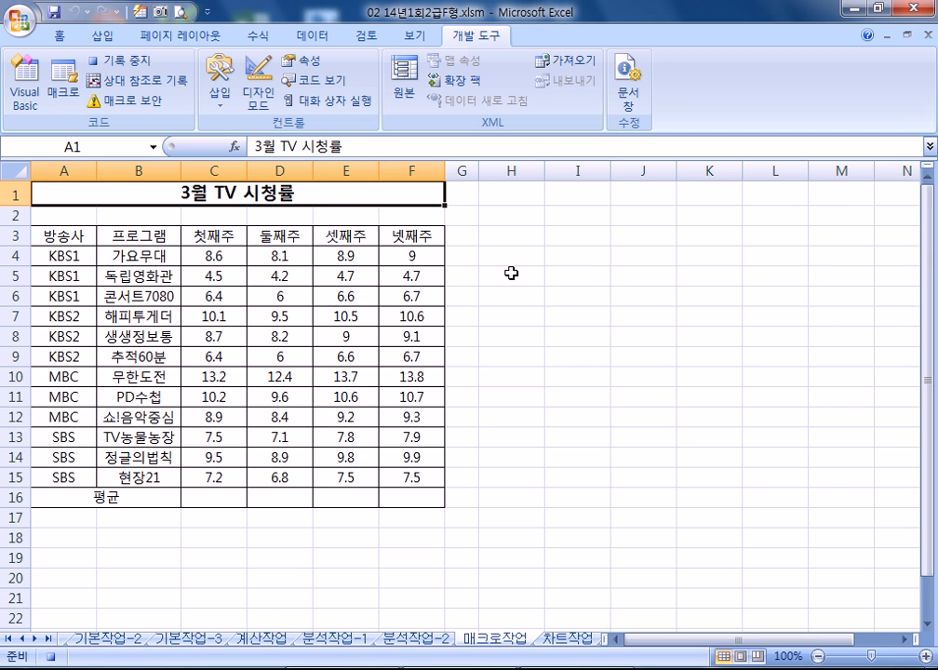
Step: Enter =AVERAGE(C4:C15) in C16, fill it across to F16, and end the macro recording with A1 selected
{"action": "left_click", "coordinate": [212, 497]}
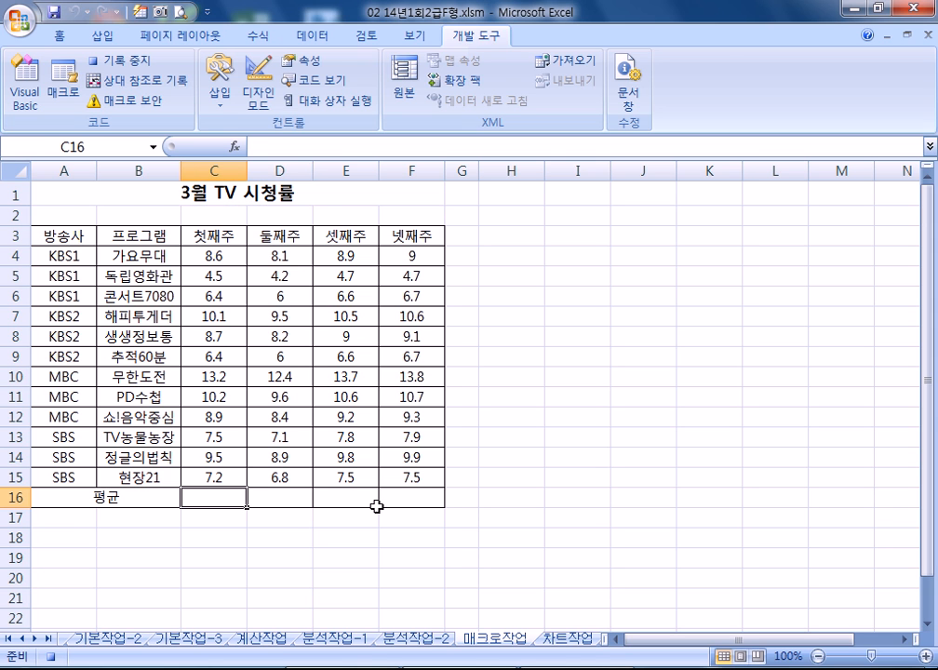
{"action": "type", "text": "=A"}
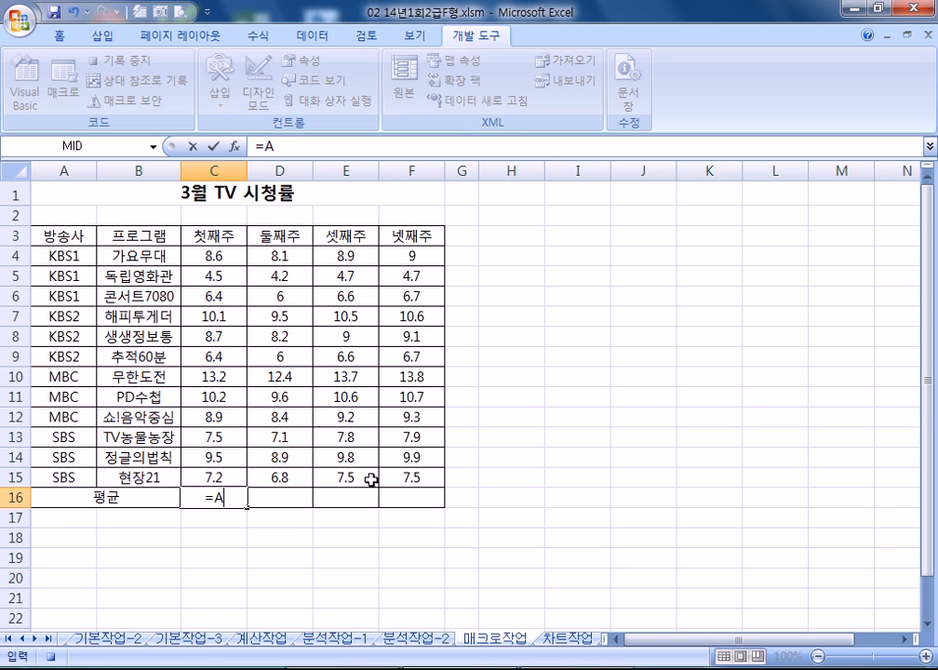
{"action": "type", "text": "VERAGE("}
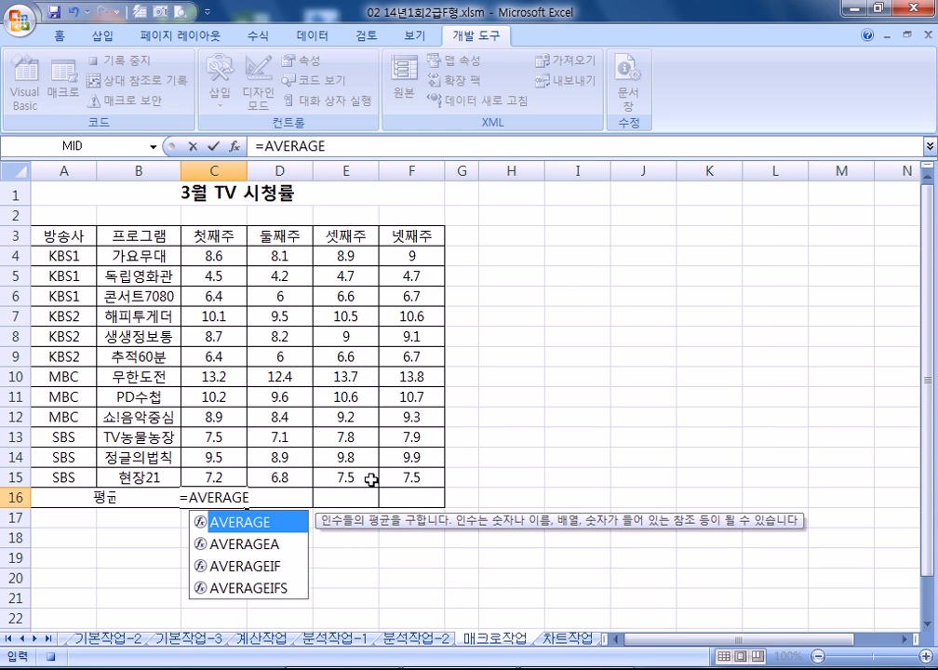
{"action": "left_click_drag", "start_coordinate": [214, 253], "coordinate": [202, 474]}
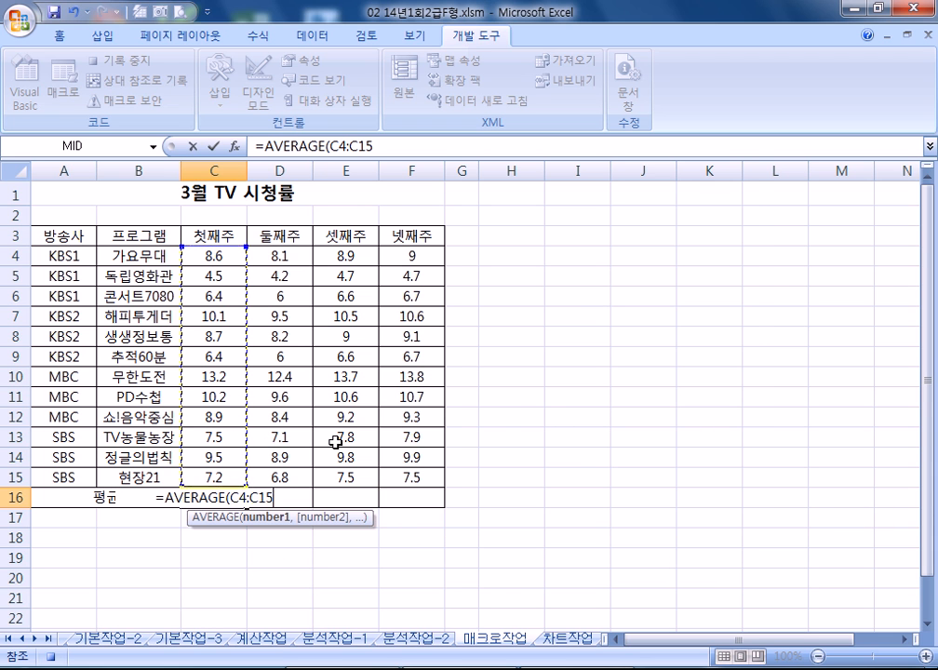
{"action": "key", "text": "Return"}
{"action": "left_click", "coordinate": [214, 495]}
{"action": "left_click_drag", "start_coordinate": [246, 506], "coordinate": [438, 507]}
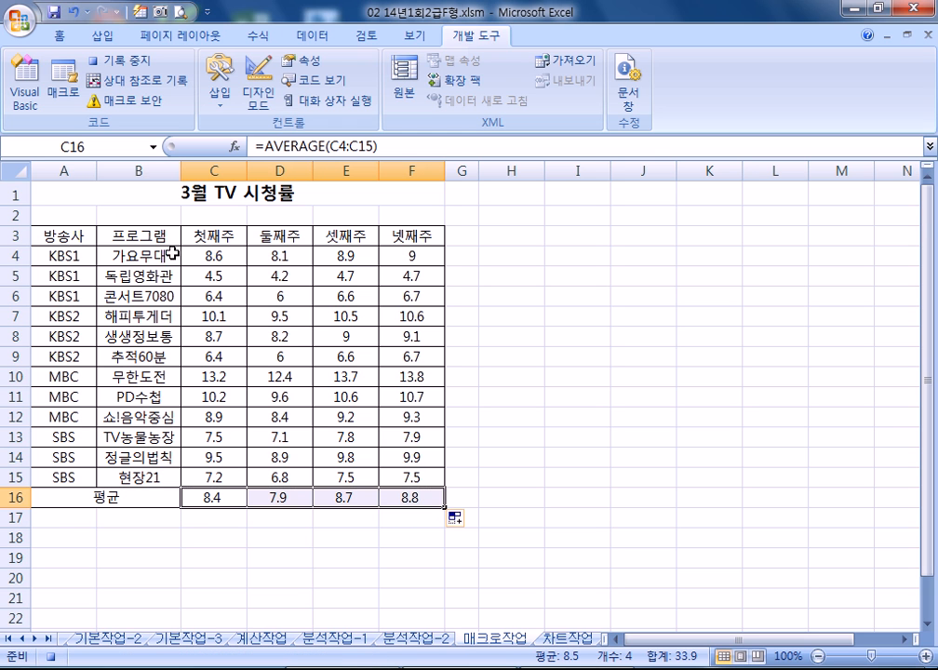
{"action": "left_click", "coordinate": [64, 193]}
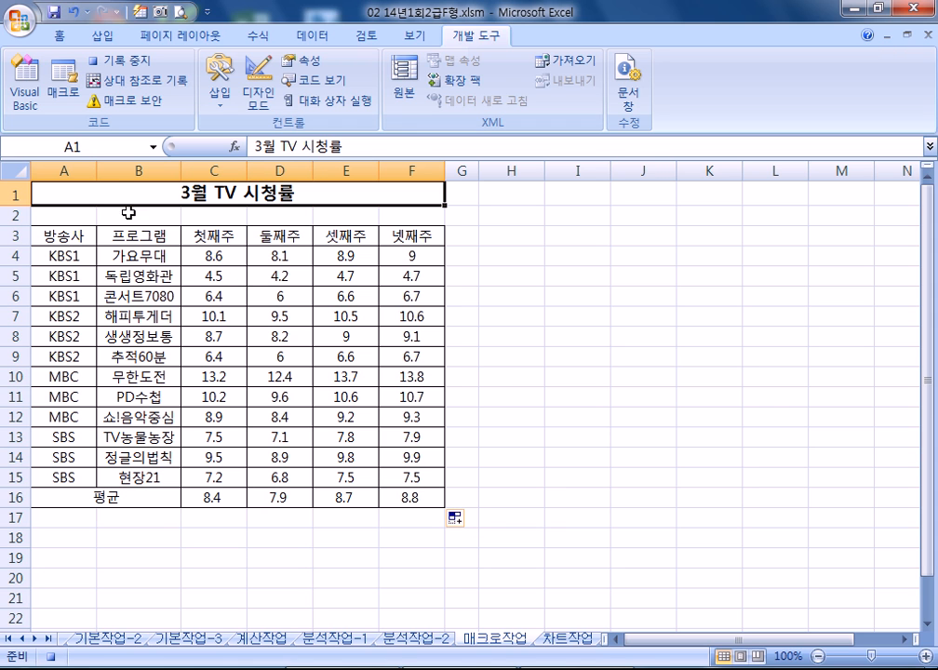
{"action": "left_click", "coordinate": [136, 62]}
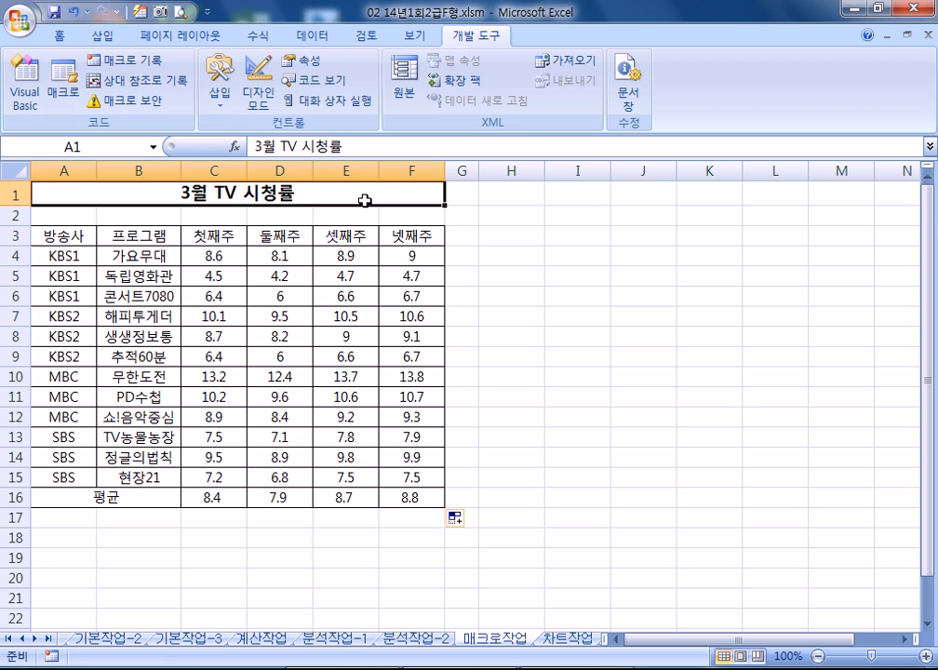
Step: Clear the averages in C16:F16 and reselect the title cell A1
{"action": "left_click_drag", "start_coordinate": [214, 498], "coordinate": [401, 500]}
{"action": "key", "text": "Delete"}
{"action": "left_click", "coordinate": [132, 191]}
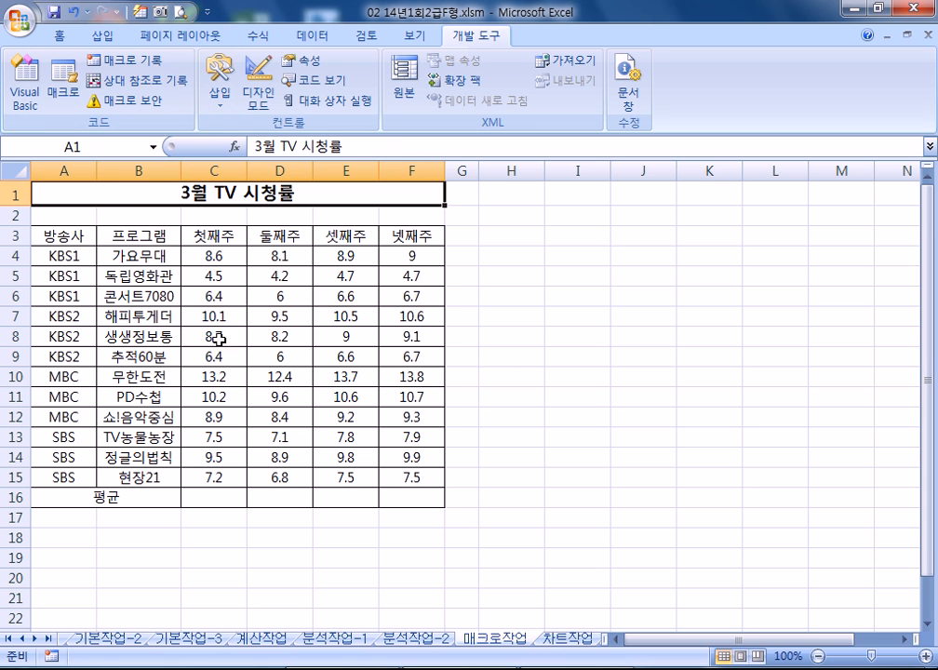
Step: Rehearse the average calculation without recording: average C4:C15 in C16, fill the formula across to F16, and select A1
{"action": "left_click", "coordinate": [224, 498]}
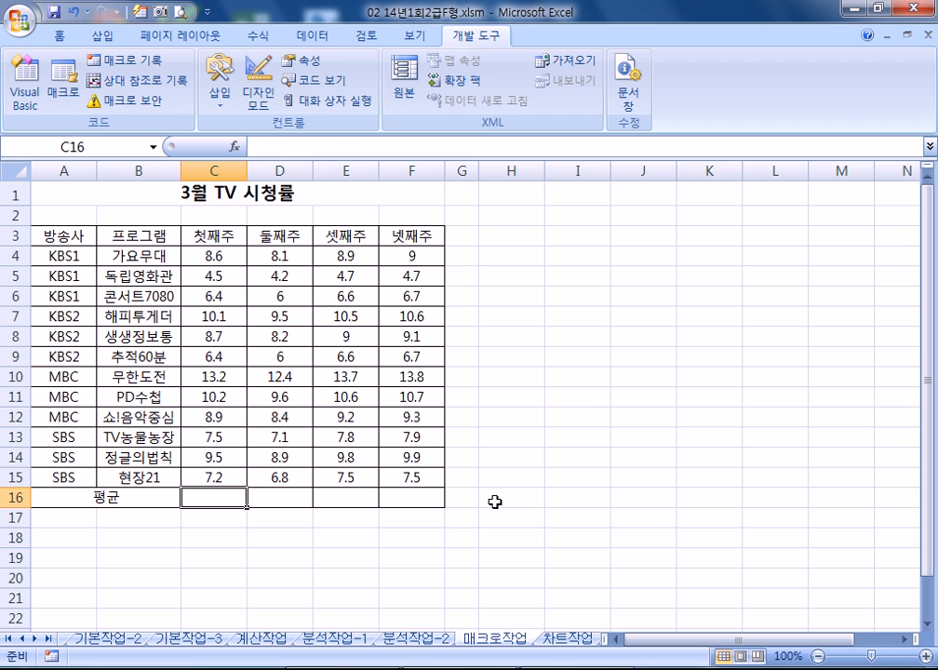
{"action": "left_click", "coordinate": [127, 187]}
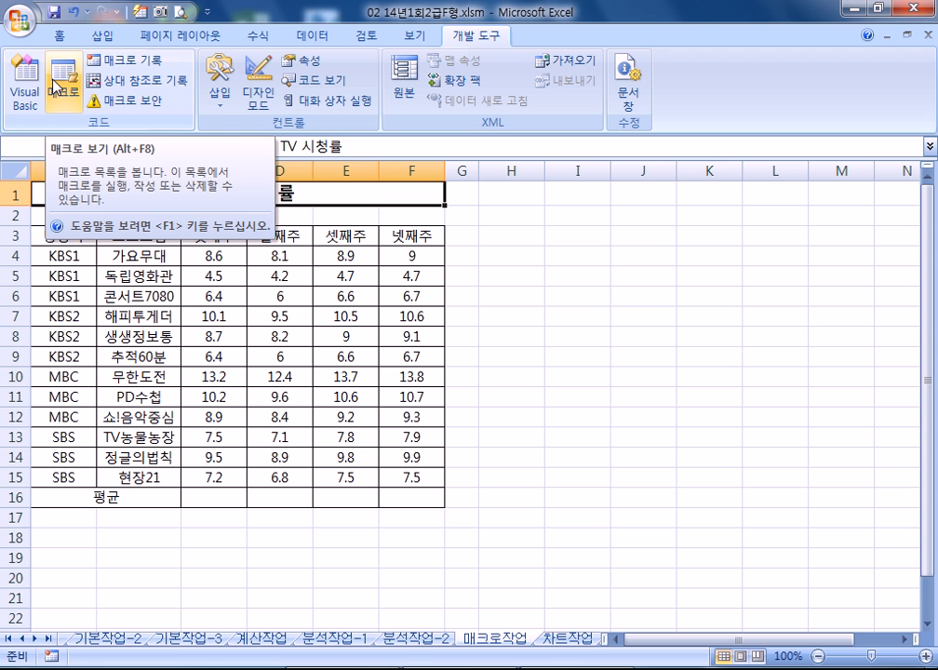
{"action": "left_click", "coordinate": [214, 502]}
{"action": "type", "text": "=AVERAGE("}
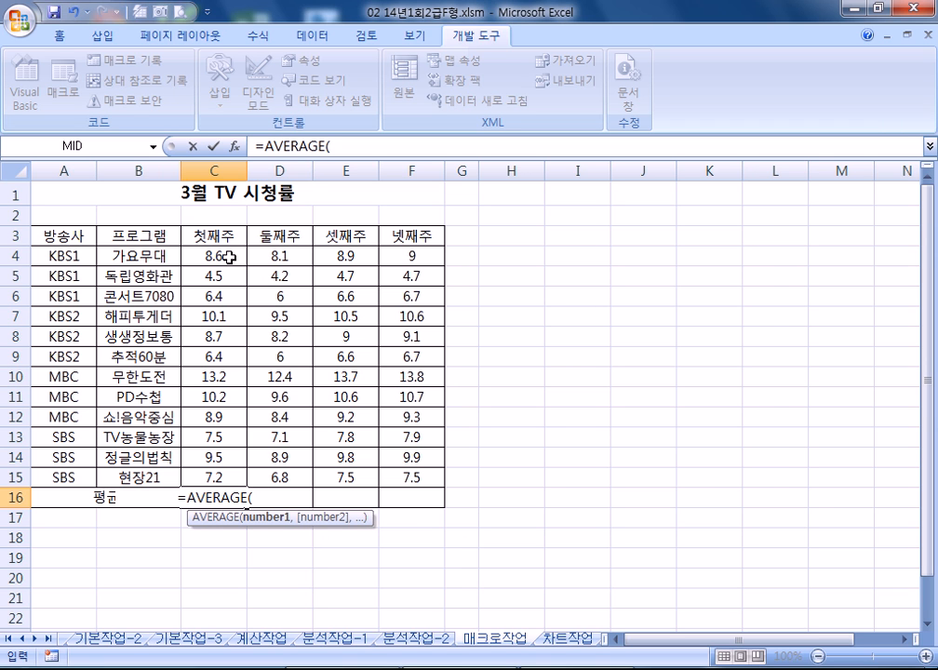
{"action": "left_click_drag", "start_coordinate": [229, 257], "coordinate": [221, 476]}
{"action": "key", "text": "Return"}
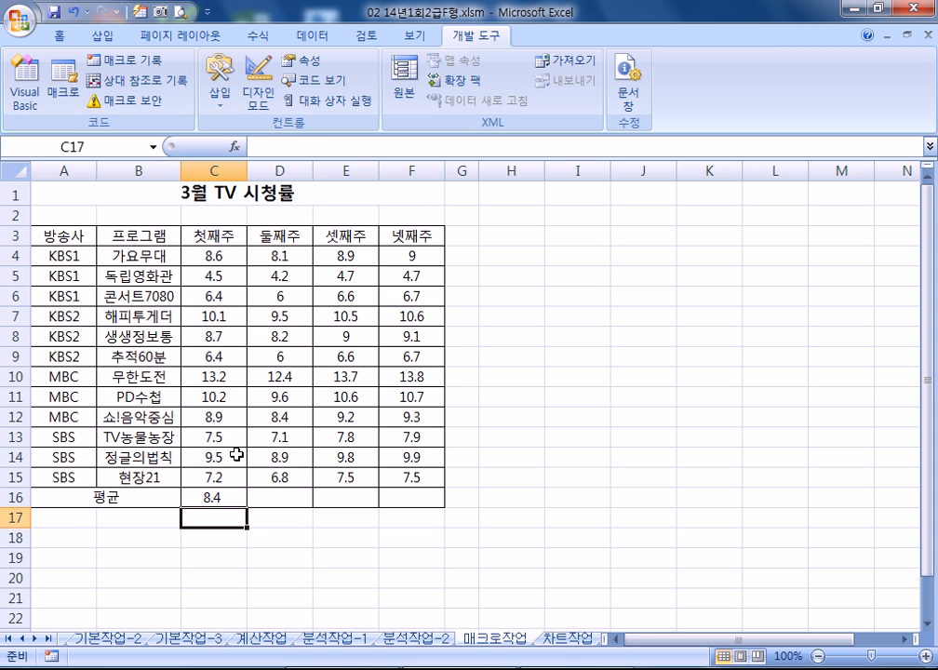
{"action": "left_click", "coordinate": [231, 499]}
{"action": "left_click_drag", "start_coordinate": [247, 508], "coordinate": [447, 508]}
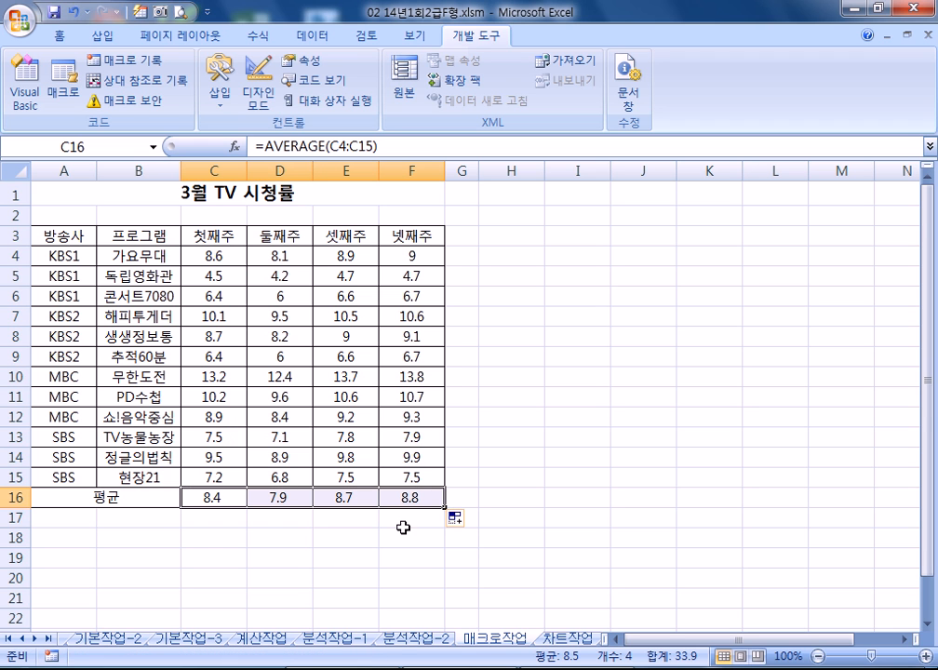
{"action": "left_click", "coordinate": [86, 194]}
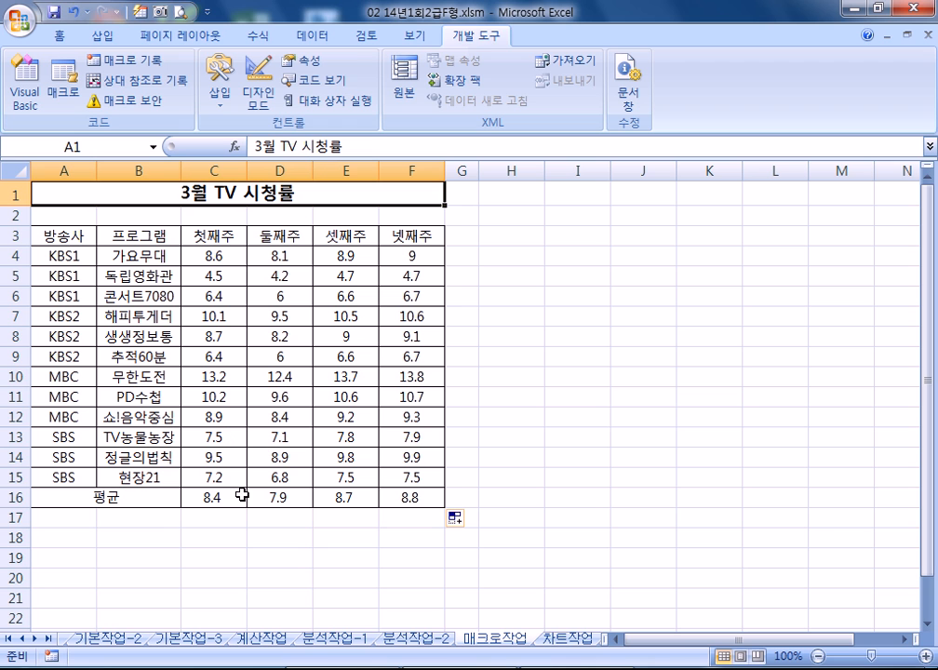
Step: Delete the rehearsed average formulas from C16:F16 and go back to A1
{"action": "left_click_drag", "start_coordinate": [233, 498], "coordinate": [397, 505]}
{"action": "key", "text": "Delete"}
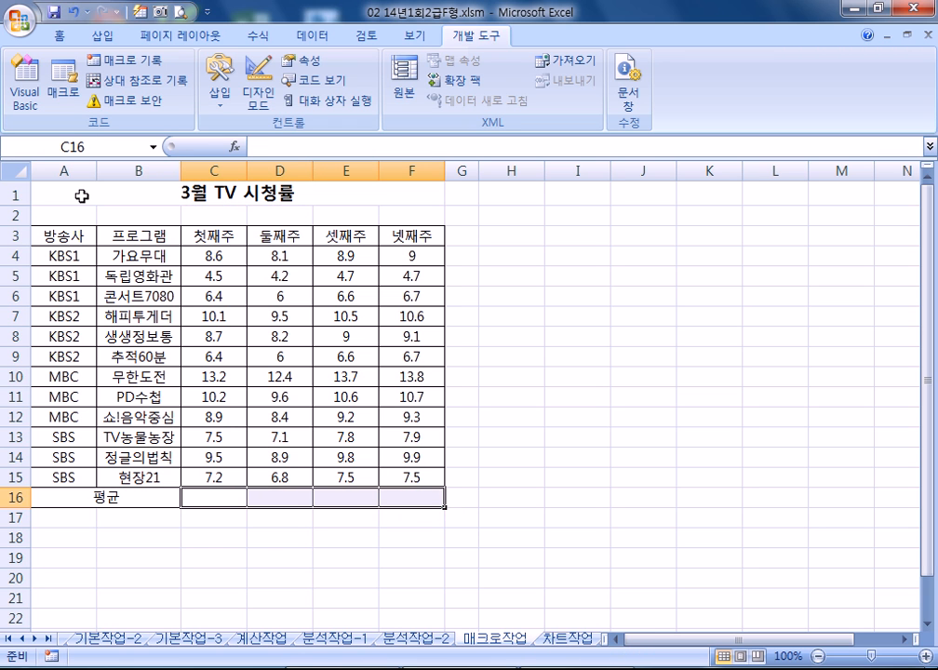
{"action": "left_click", "coordinate": [81, 196]}
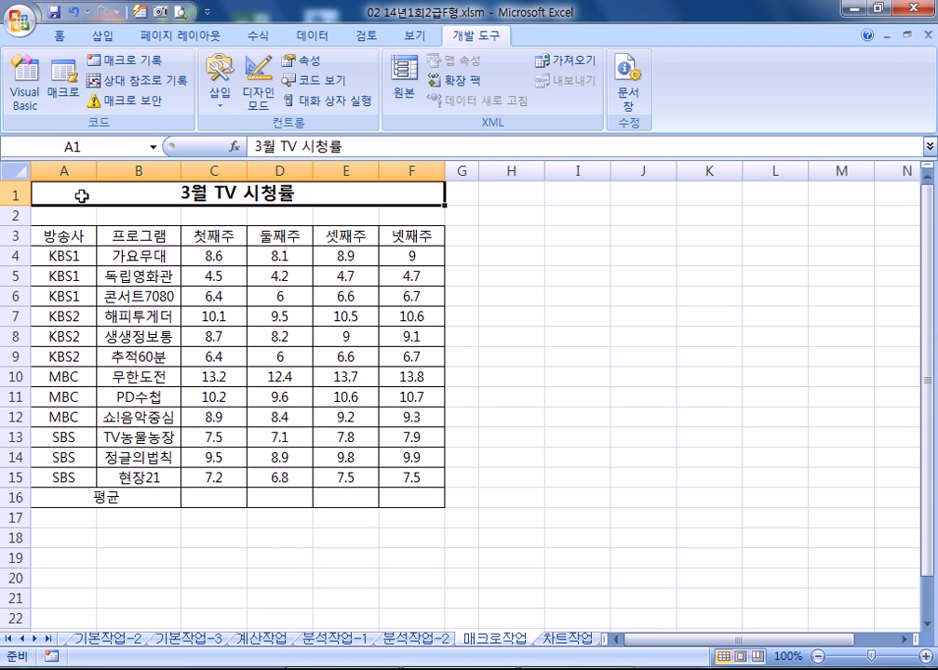
Step: Start recording a second macro named 서식 in the current workbook
{"action": "left_click", "coordinate": [137, 69]}
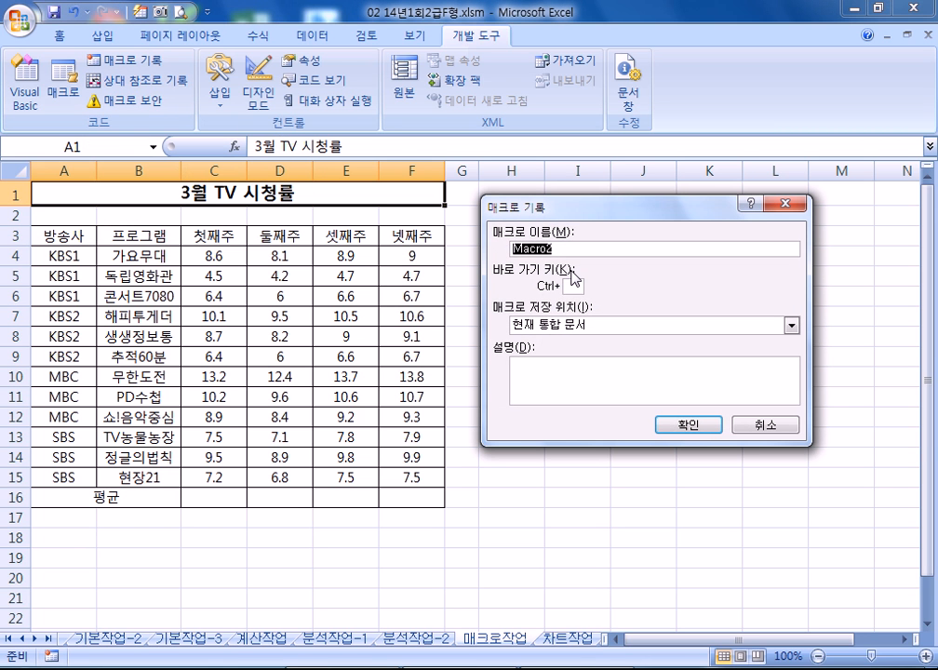
{"action": "type", "text": "TJTL"}
{"action": "key", "text": "BackSpace"}
{"action": "key", "text": "BackSpace"}
{"action": "key", "text": "BackSpace"}
{"action": "key", "text": "BackSpace"}
{"action": "key", "text": "Hangul"}
{"action": "type", "text": "서식"}
{"action": "left_click", "coordinate": [686, 426]}
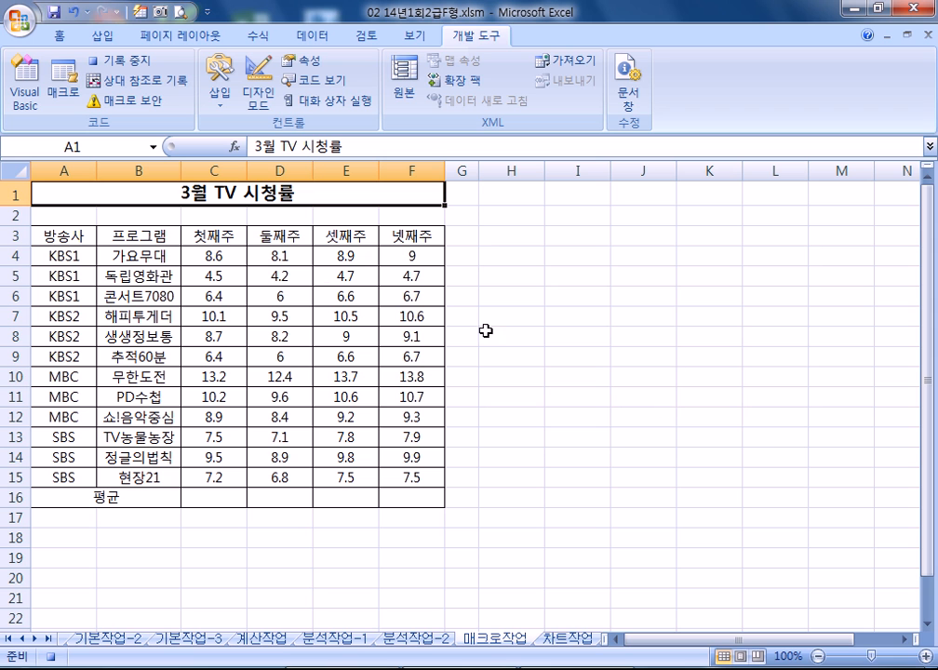
Step: Apply the 강조색3 cell style to the header row A3:F3, select A1, and stop recording the macro
{"action": "left_click_drag", "start_coordinate": [58, 237], "coordinate": [386, 235]}
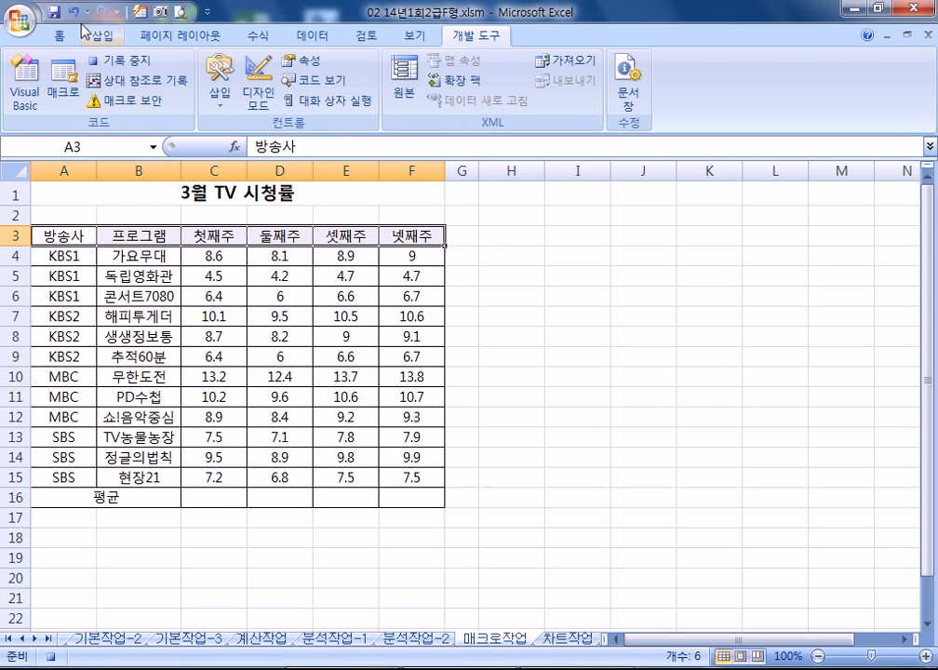
{"action": "left_click", "coordinate": [59, 37]}
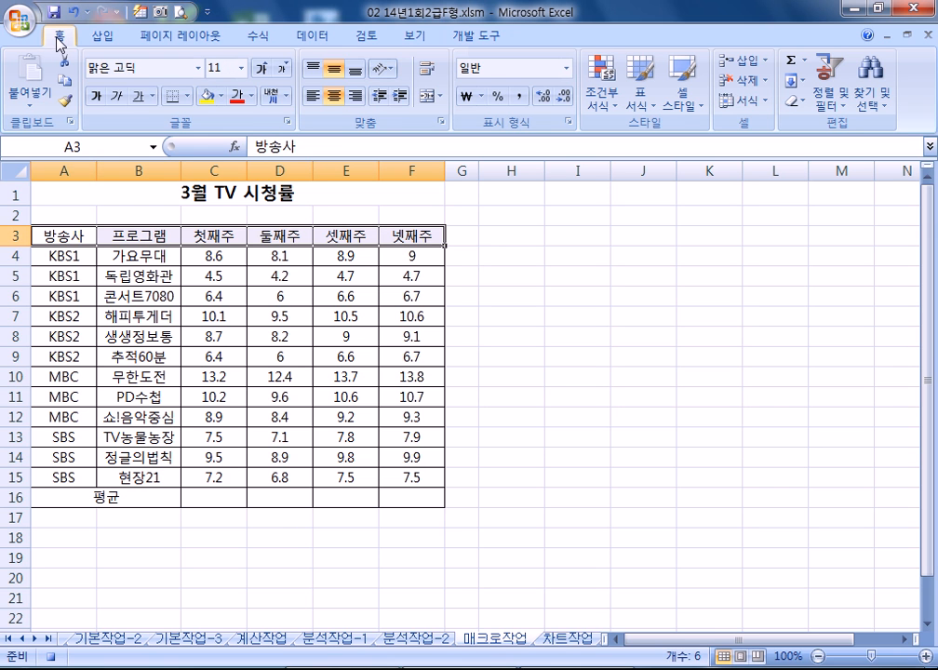
{"action": "left_click_drag", "start_coordinate": [57, 236], "coordinate": [398, 235]}
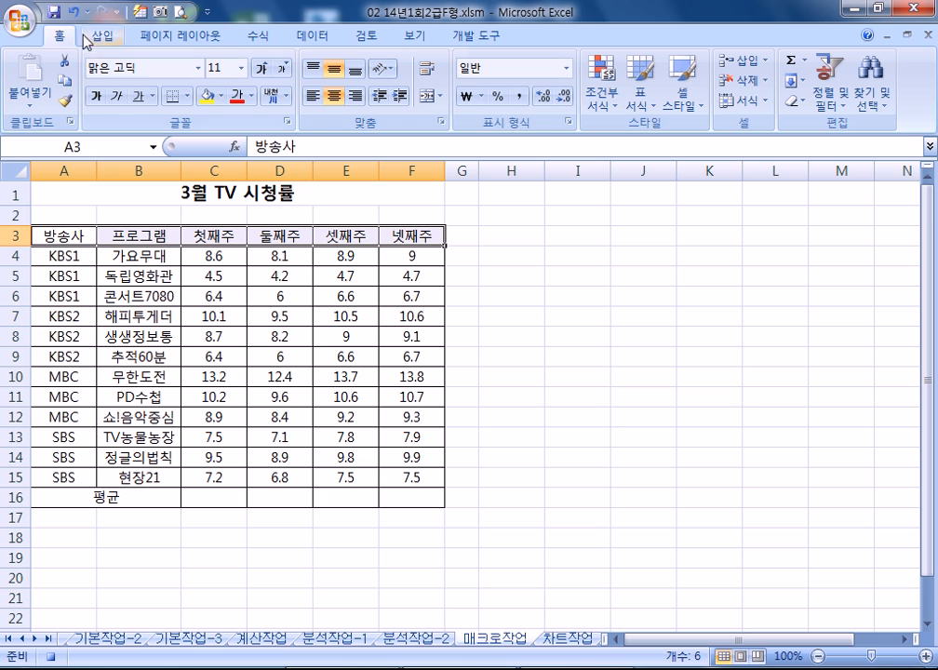
{"action": "left_click", "coordinate": [682, 97]}
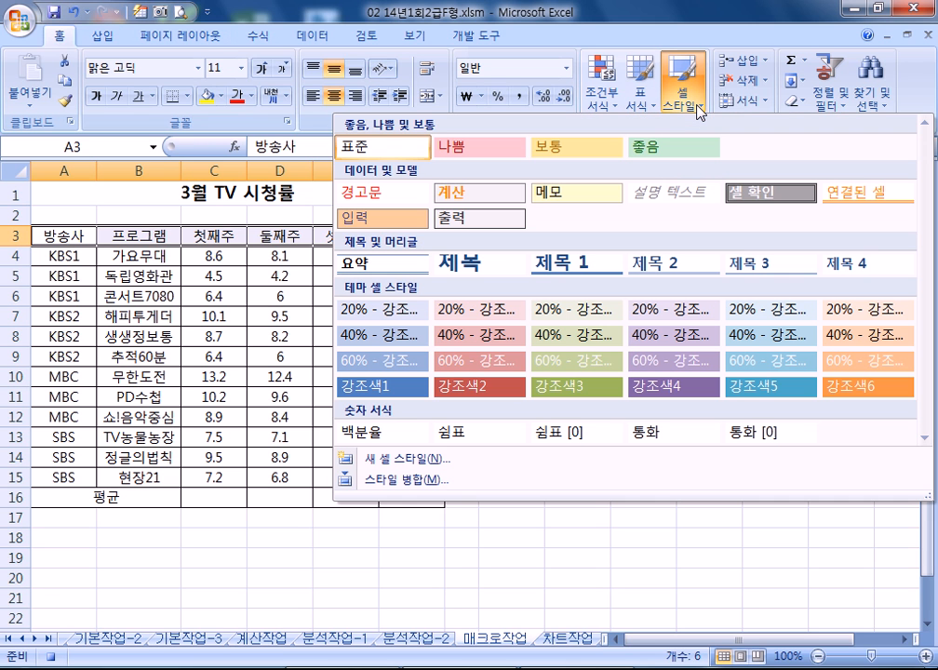
{"action": "left_click", "coordinate": [577, 397]}
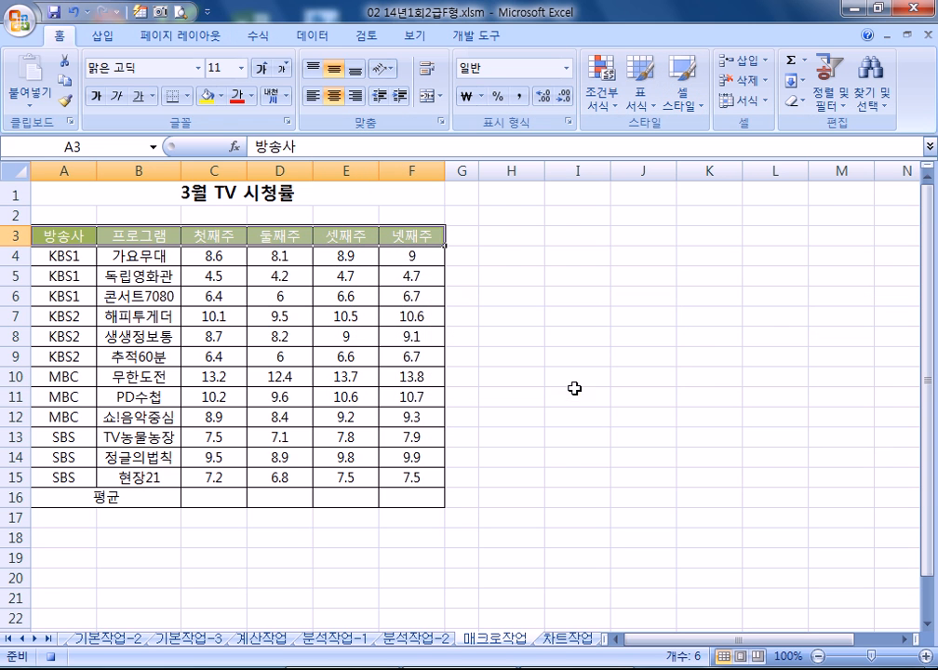
{"action": "left_click", "coordinate": [61, 191]}
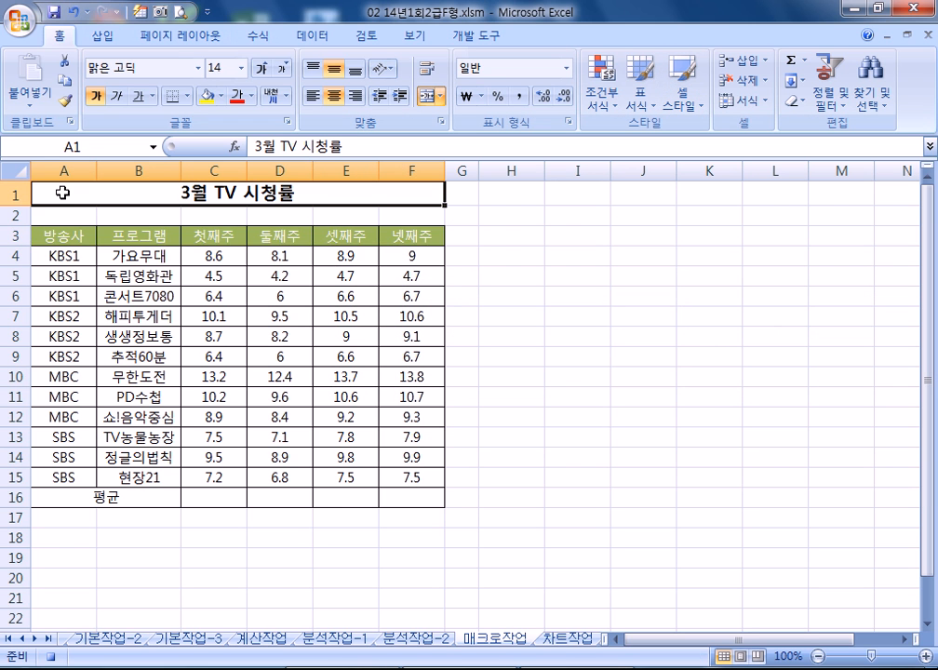
{"action": "left_click", "coordinate": [493, 34]}
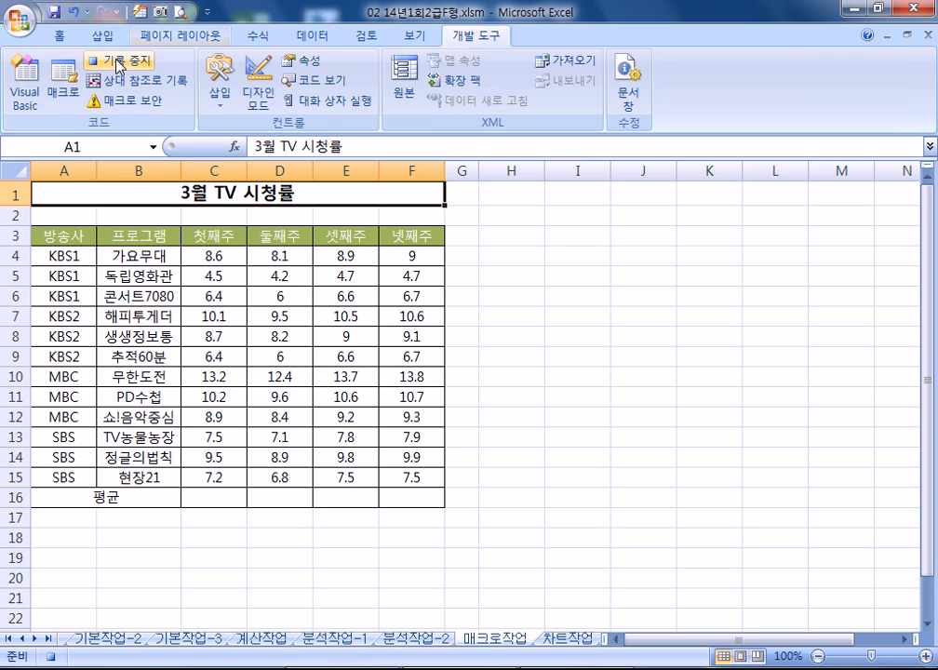
Step: Open the cell styles gallery to review the available theme cell styles
{"action": "left_click", "coordinate": [62, 34]}
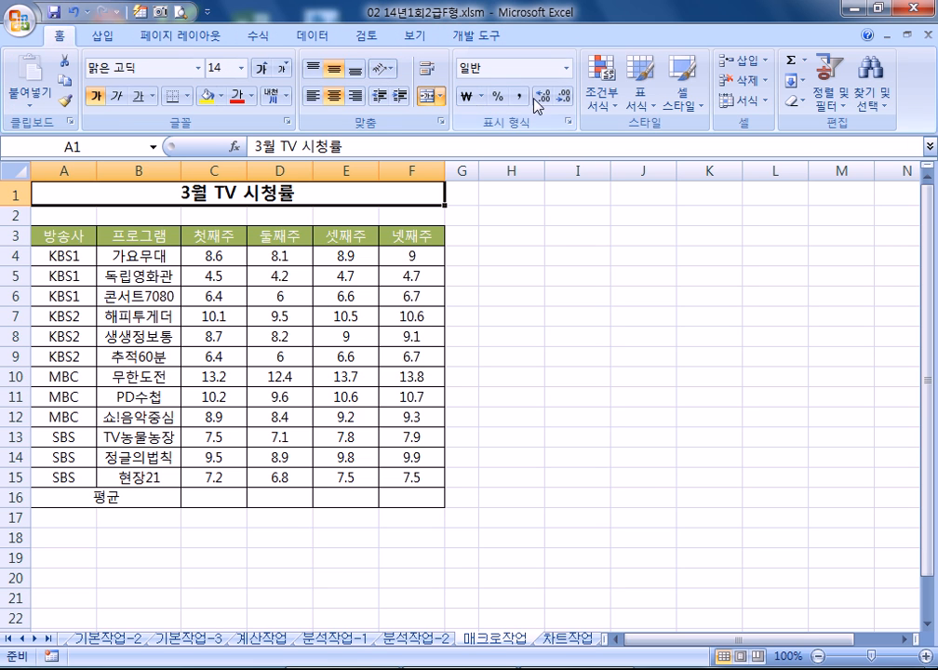
{"action": "left_click", "coordinate": [699, 112]}
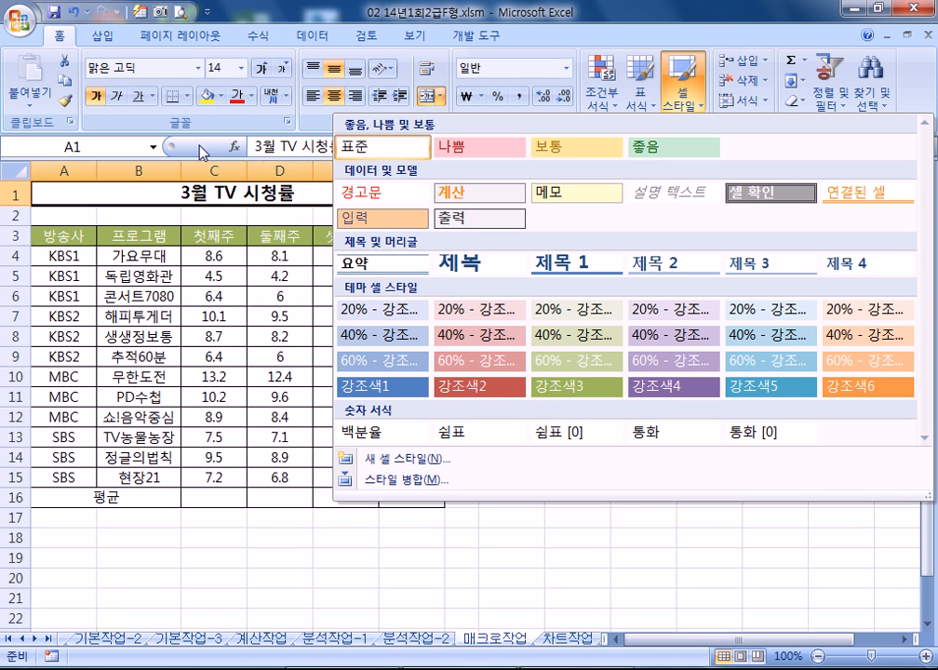
Step: Draw a rounded rectangle covering H3:I5, about 3.81 cm wide and 1.75 cm high, and label it 평균
{"action": "left_click", "coordinate": [163, 186]}
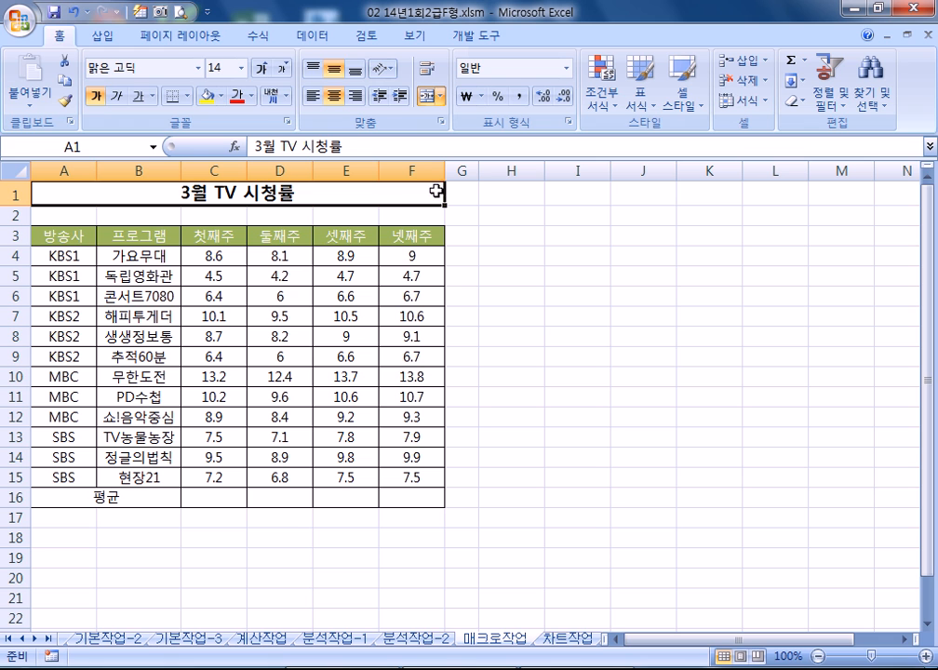
{"action": "left_click", "coordinate": [103, 36]}
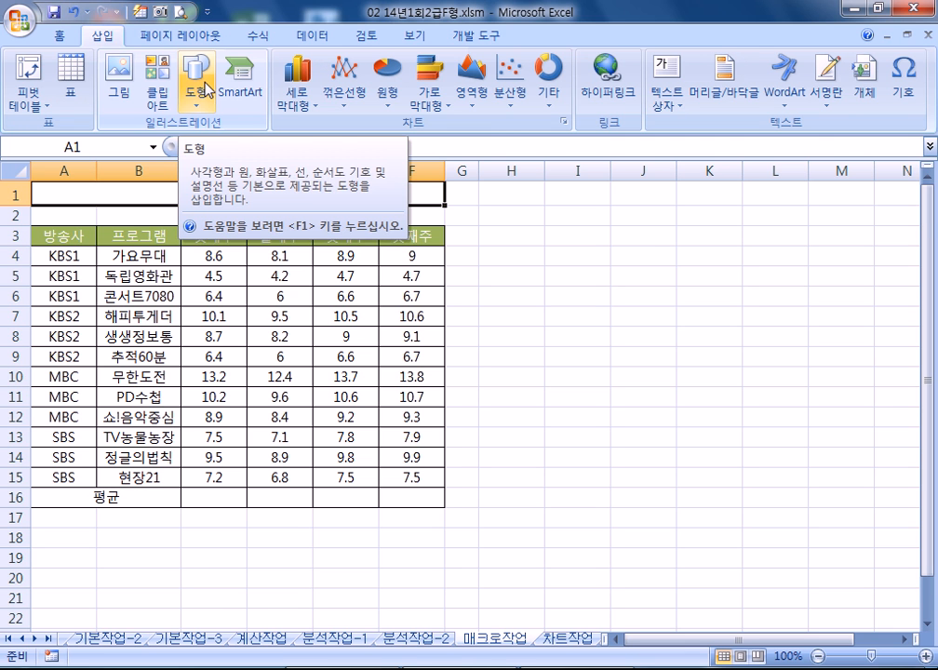
{"action": "left_click", "coordinate": [208, 89]}
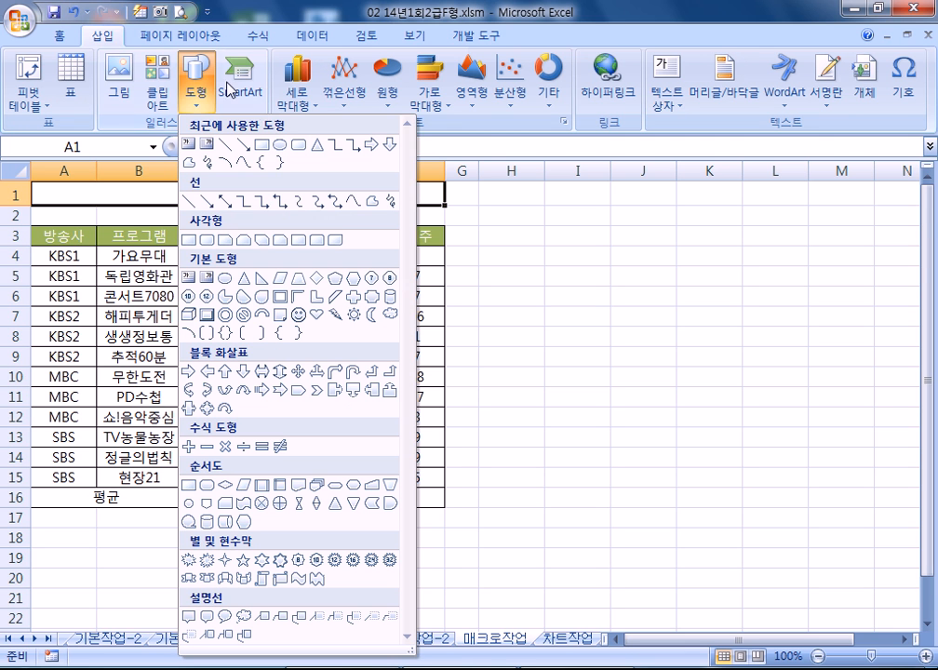
{"action": "left_click", "coordinate": [212, 240]}
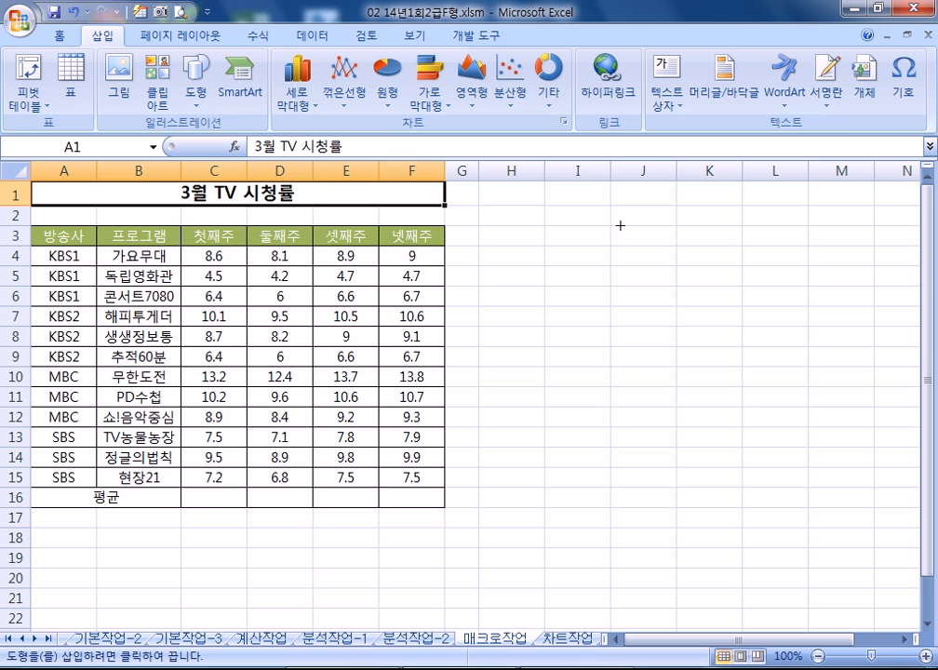
{"action": "mouse_move", "coordinate": [477, 226]}
{"action": "left_mouse_down"}
{"action": "mouse_move", "coordinate": [596, 239]}
{"action": "mouse_move", "coordinate": [611, 287]}
{"action": "left_mouse_up"}
{"action": "type", "text": "평균"}
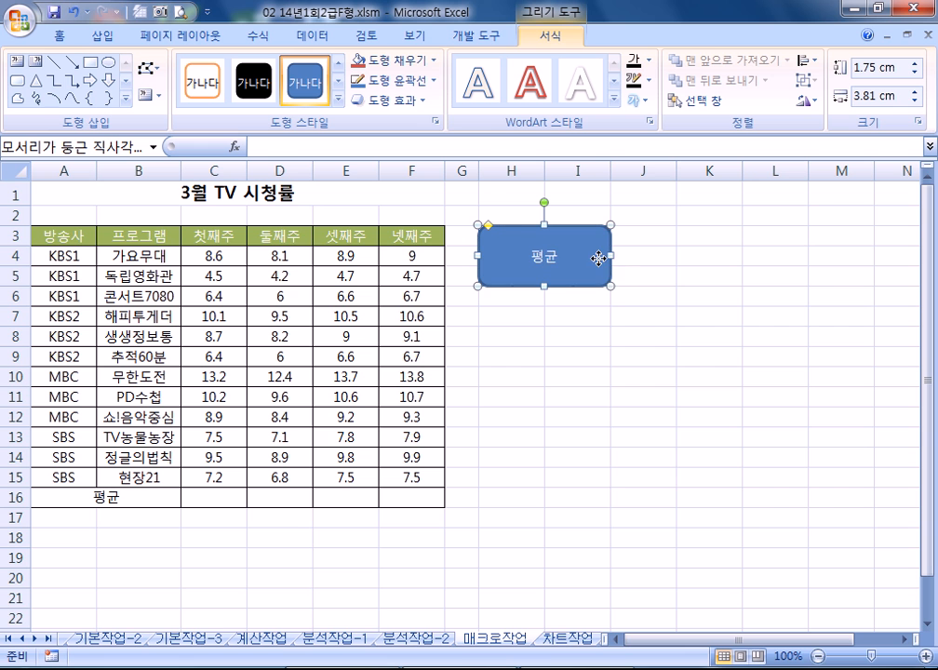
Step: Assign the 평균 macro to the rounded rectangle labelled 평균
{"action": "right_click", "coordinate": [603, 260]}
{"action": "left_click", "coordinate": [642, 449]}
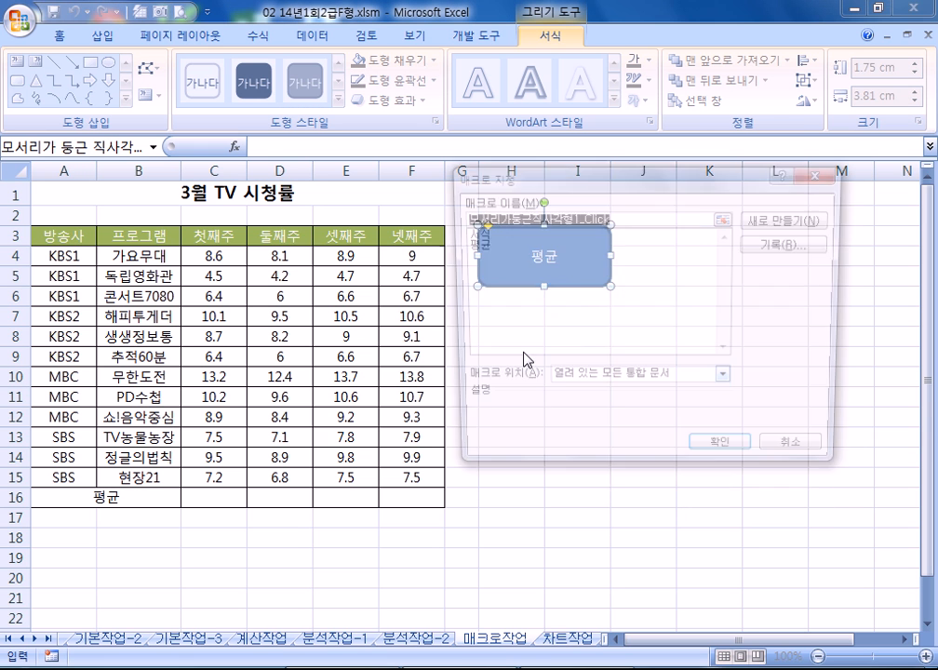
{"action": "left_click", "coordinate": [479, 245]}
{"action": "left_click", "coordinate": [726, 454]}
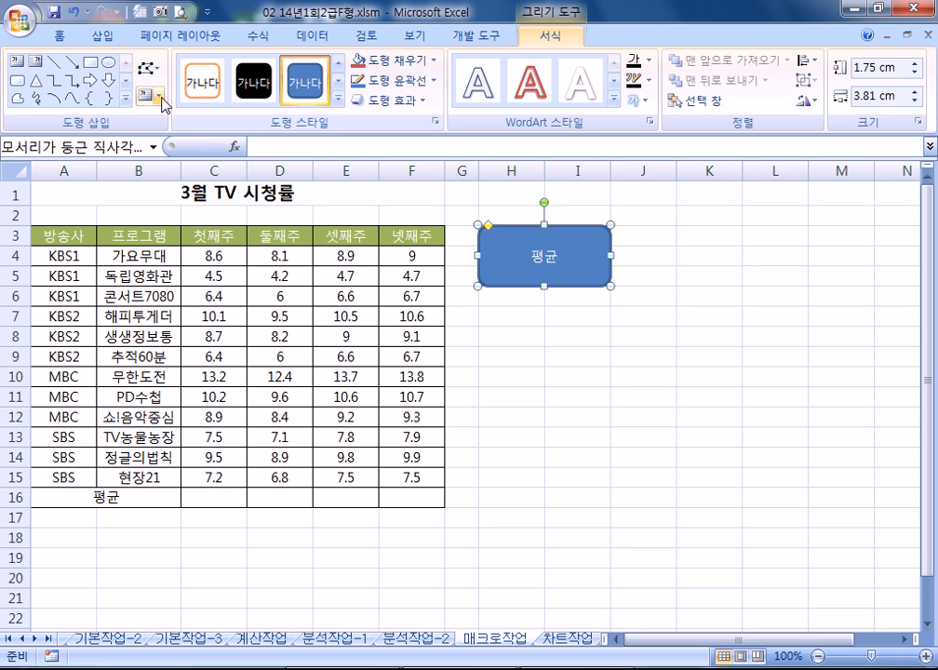
Step: Draw a second rounded rectangle covering H8:I10, about 3.81 cm wide and 1.75 cm high, and label it 서식
{"action": "left_click", "coordinate": [17, 81]}
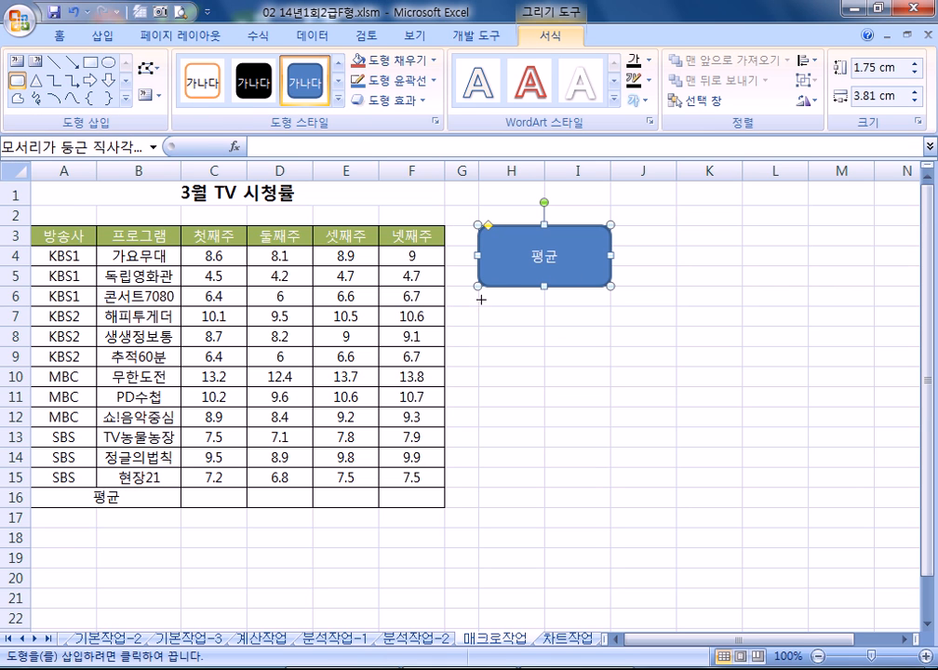
{"action": "left_click_drag", "start_coordinate": [479, 329], "coordinate": [609, 386]}
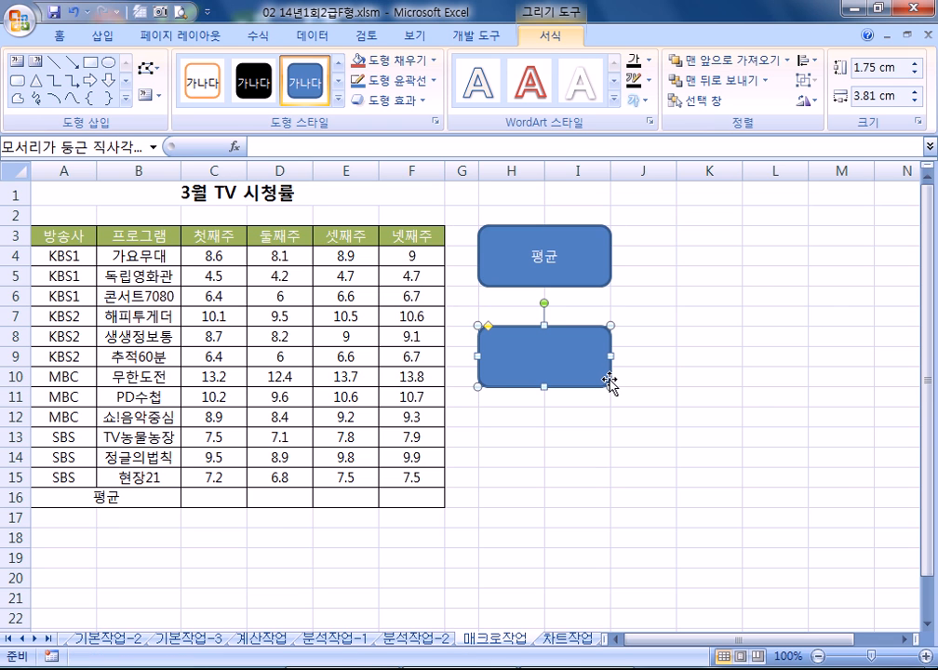
{"action": "type", "text": "ㅅ서식"}
Step: Assign the 서식 macro to the rounded rectangle labelled 서식
{"action": "right_click", "coordinate": [611, 382]}
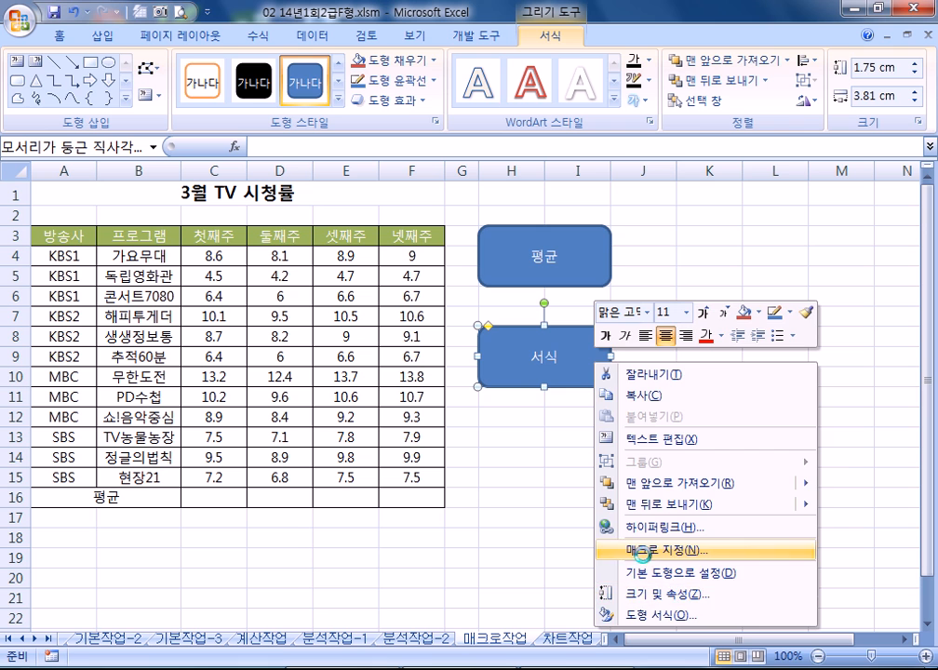
{"action": "left_click", "coordinate": [651, 550]}
{"action": "left_click", "coordinate": [465, 232]}
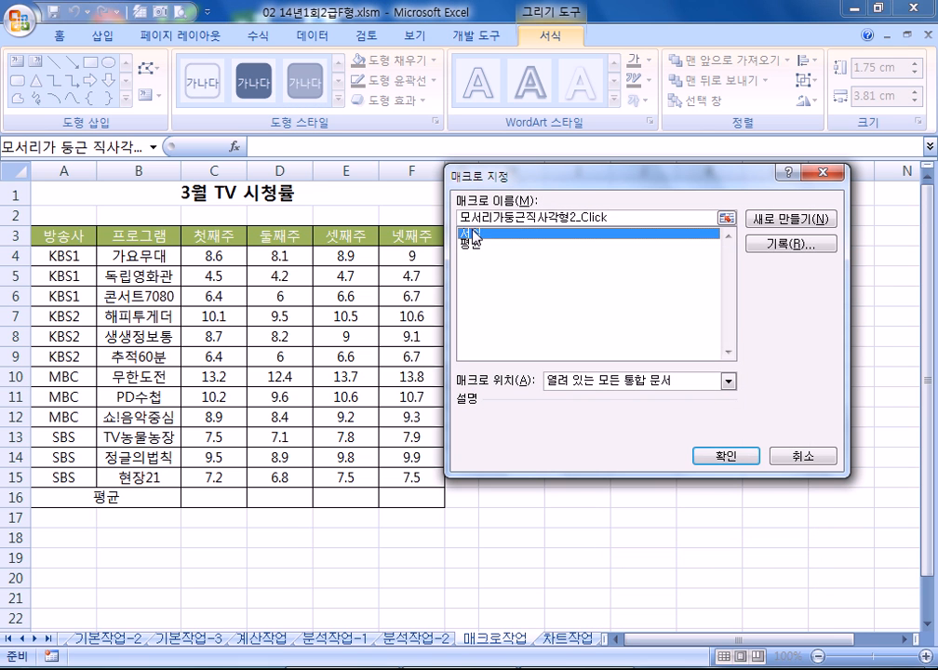
{"action": "left_click", "coordinate": [724, 456]}
Step: Reset the header row A3:F3 to the automatic font color and no fill
{"action": "left_click_drag", "start_coordinate": [68, 234], "coordinate": [388, 238]}
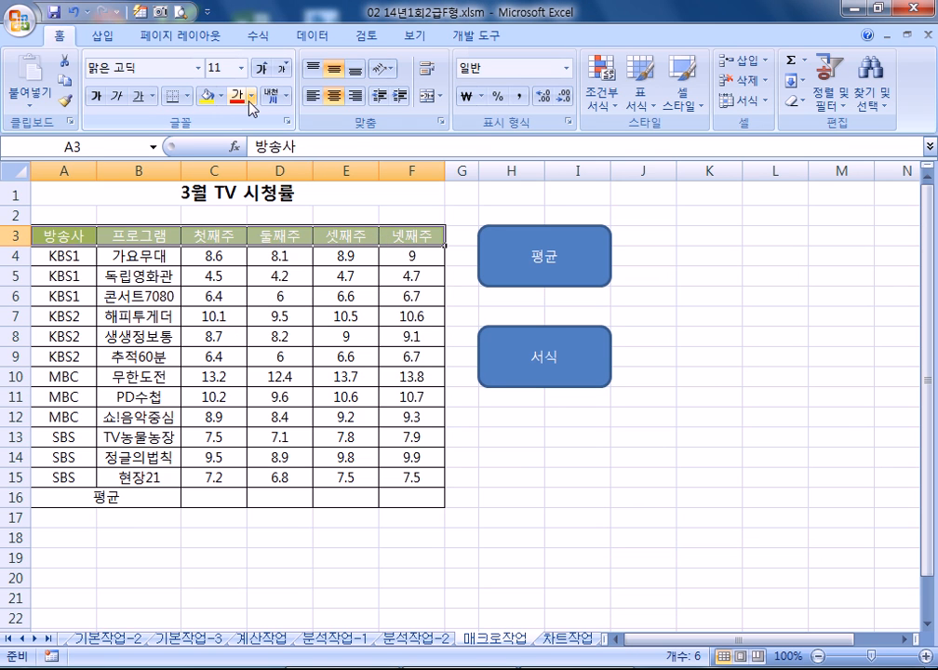
{"action": "left_click", "coordinate": [251, 97]}
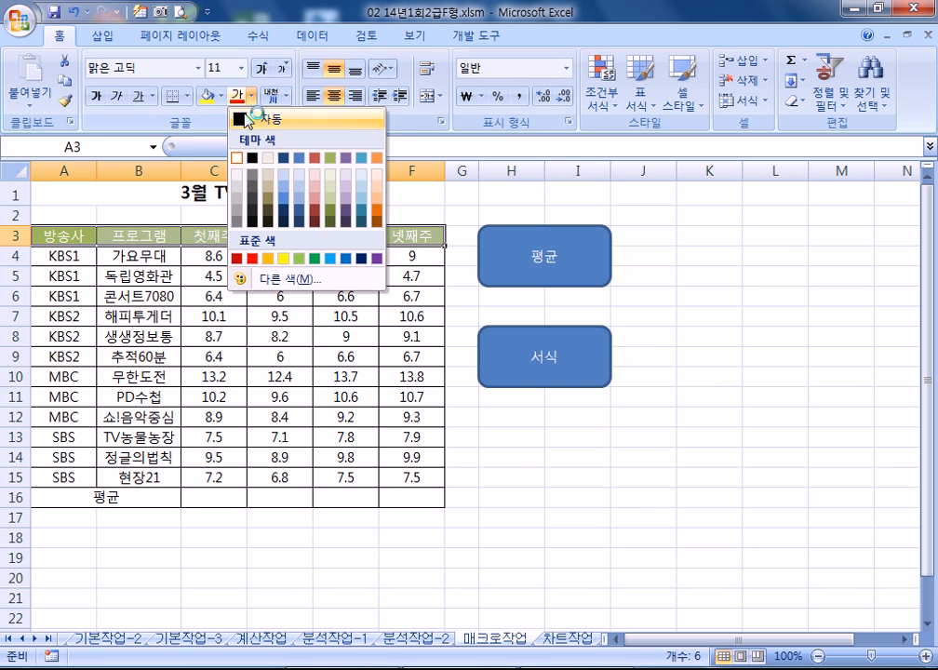
{"action": "left_click", "coordinate": [219, 96]}
{"action": "left_click", "coordinate": [221, 96]}
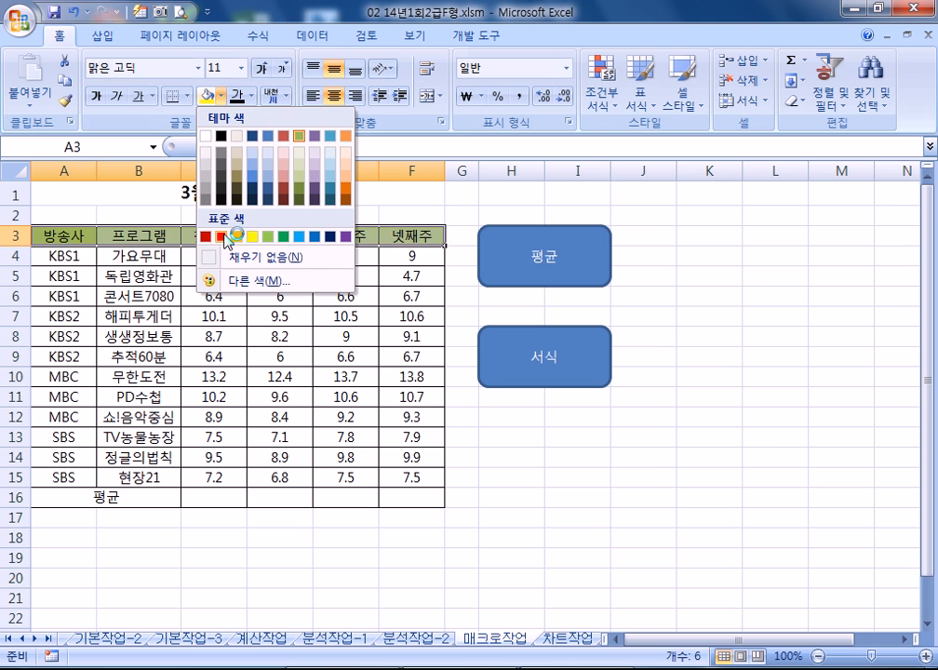
{"action": "left_click", "coordinate": [253, 259]}
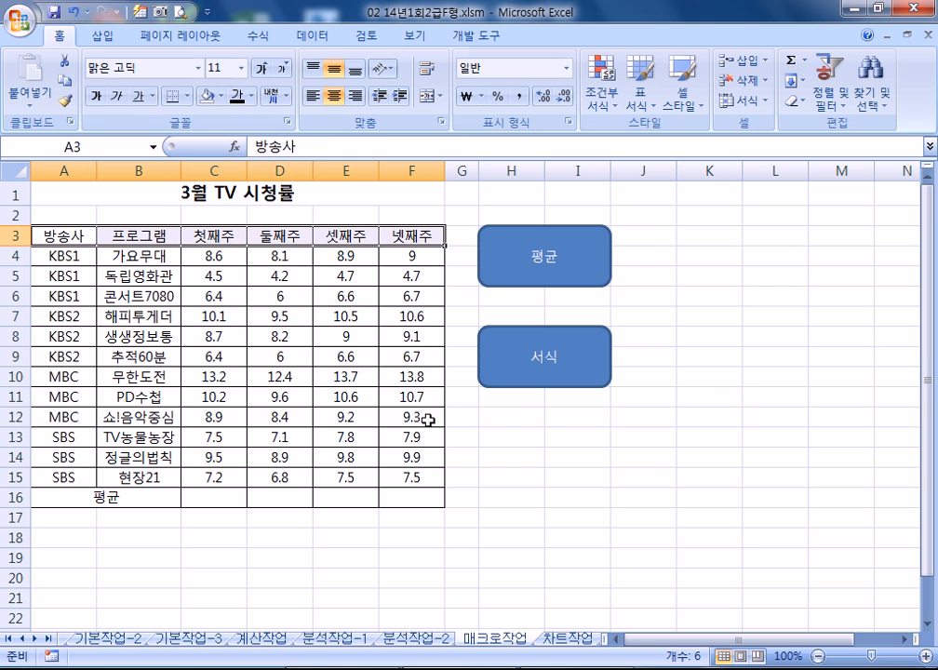
Step: Deselect the header row and run the 평균 and 서식 macros from their shapes
{"action": "left_click", "coordinate": [500, 456]}
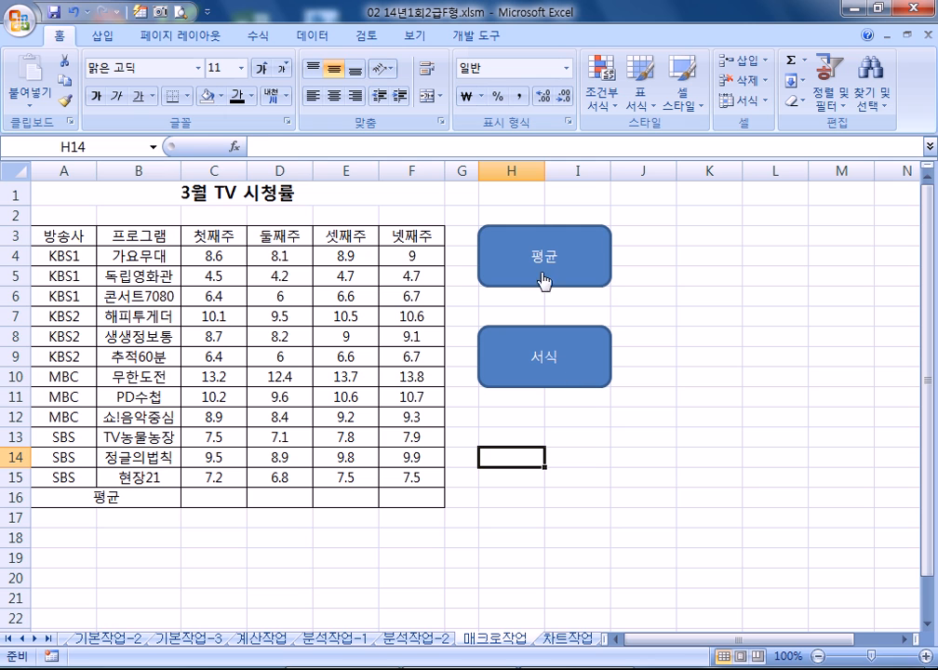
{"action": "left_click", "coordinate": [588, 279]}
{"action": "left_click", "coordinate": [607, 360]}
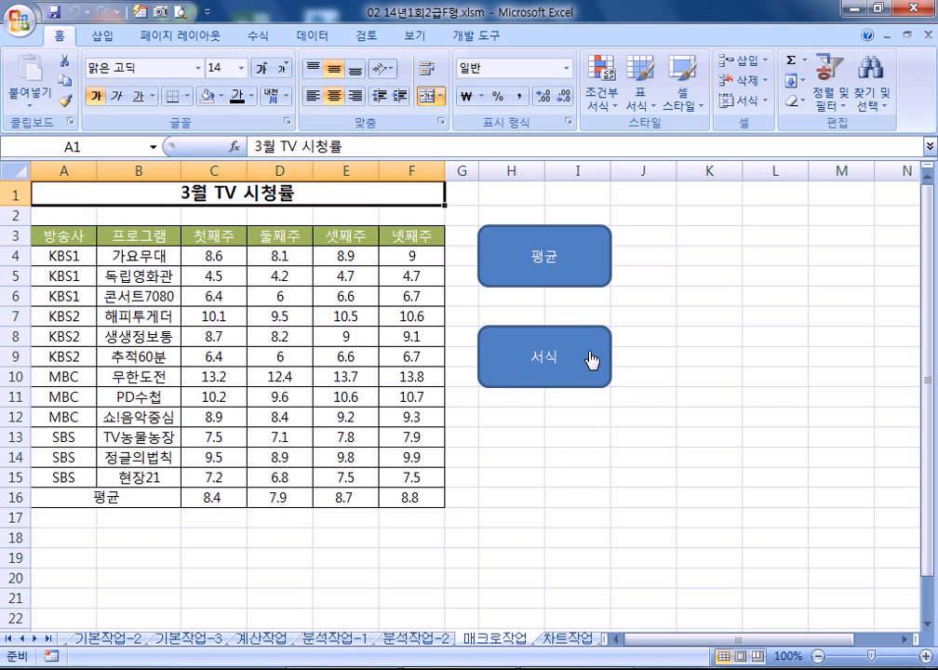
Step: Delete the averages in C16:F16 and run the 평균 macro again from its shape
{"action": "left_click_drag", "start_coordinate": [223, 495], "coordinate": [412, 475]}
{"action": "left_click", "coordinate": [419, 495]}
{"action": "left_click_drag", "start_coordinate": [208, 496], "coordinate": [404, 496]}
{"action": "key", "text": "Delete"}
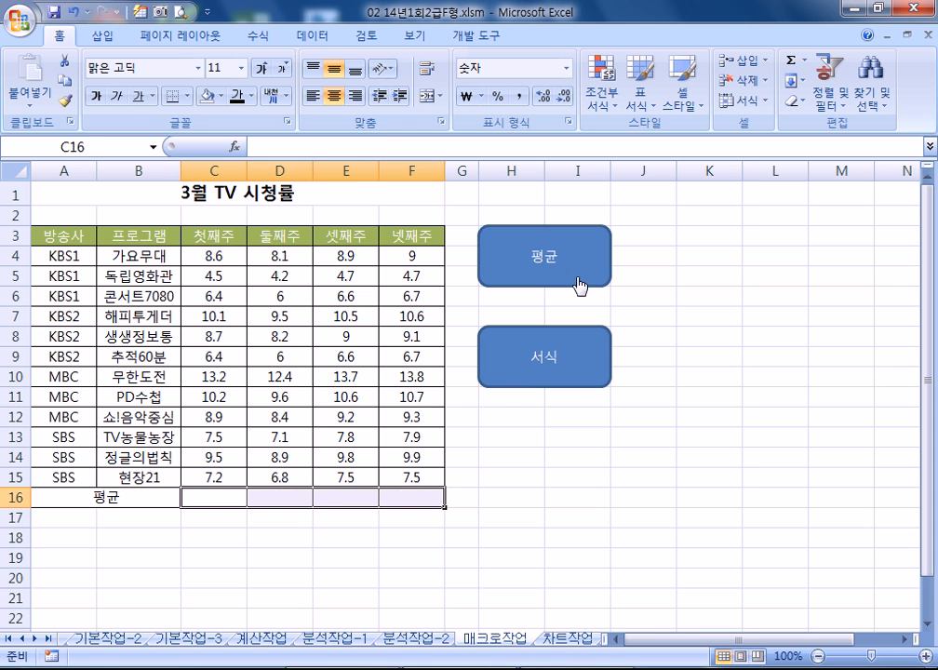
{"action": "left_click", "coordinate": [576, 289]}
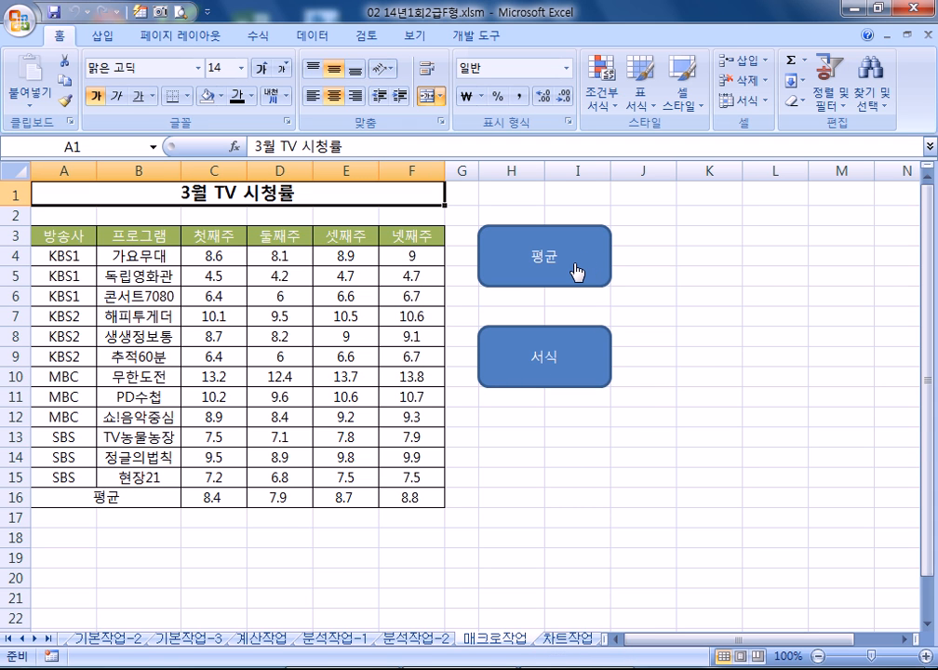
Step: Go to the 차트작업 sheet and compare the column chart's series and category labels with the source table above it
{"action": "key", "text": "ctrl+Page_Down"}
{"action": "scroll", "coordinate": [573, 263], "scroll_direction": "up", "scroll_amount": 3}
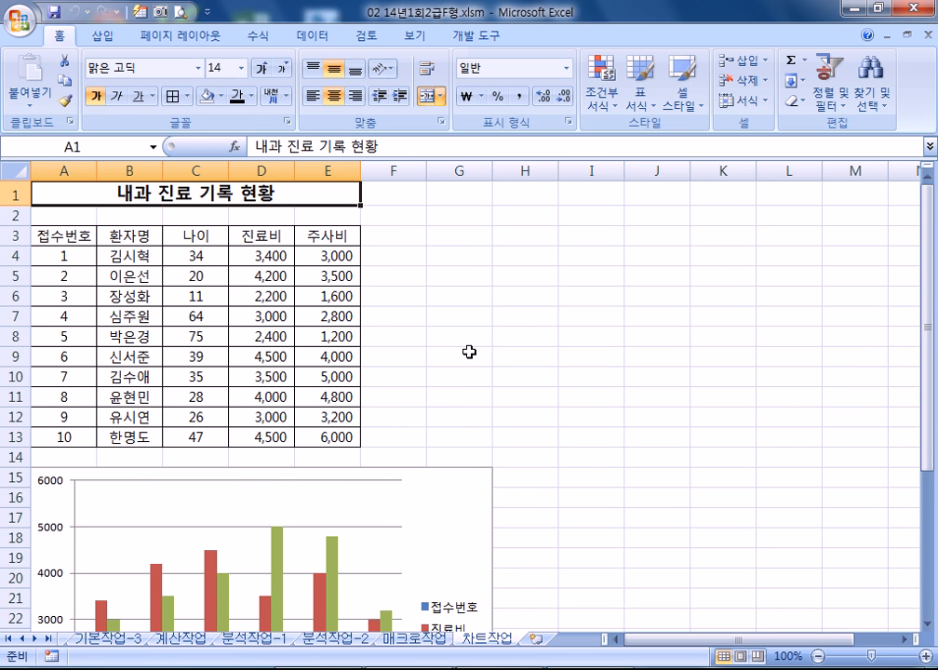
{"action": "scroll", "coordinate": [469, 351], "scroll_direction": "down", "scroll_amount": 4}
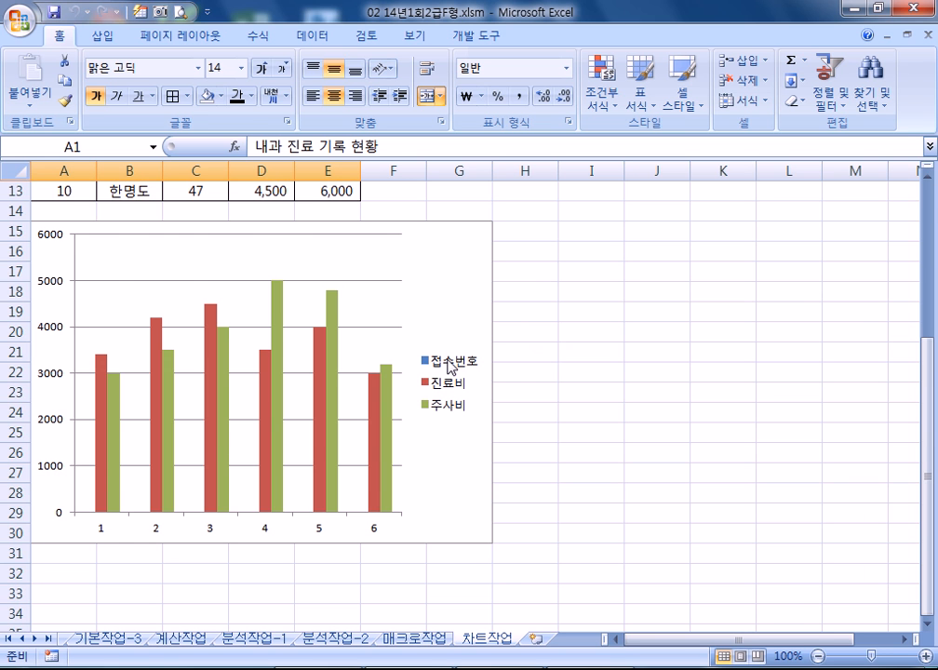
{"action": "scroll", "coordinate": [449, 365], "scroll_direction": "up", "scroll_amount": 4}
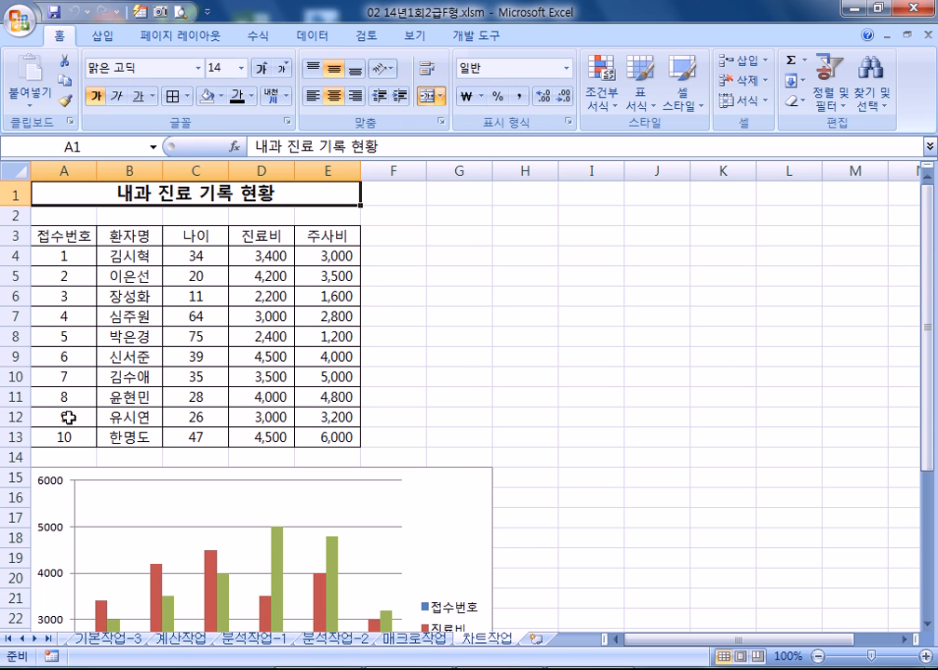
{"action": "scroll", "coordinate": [68, 417], "scroll_direction": "down", "scroll_amount": 3}
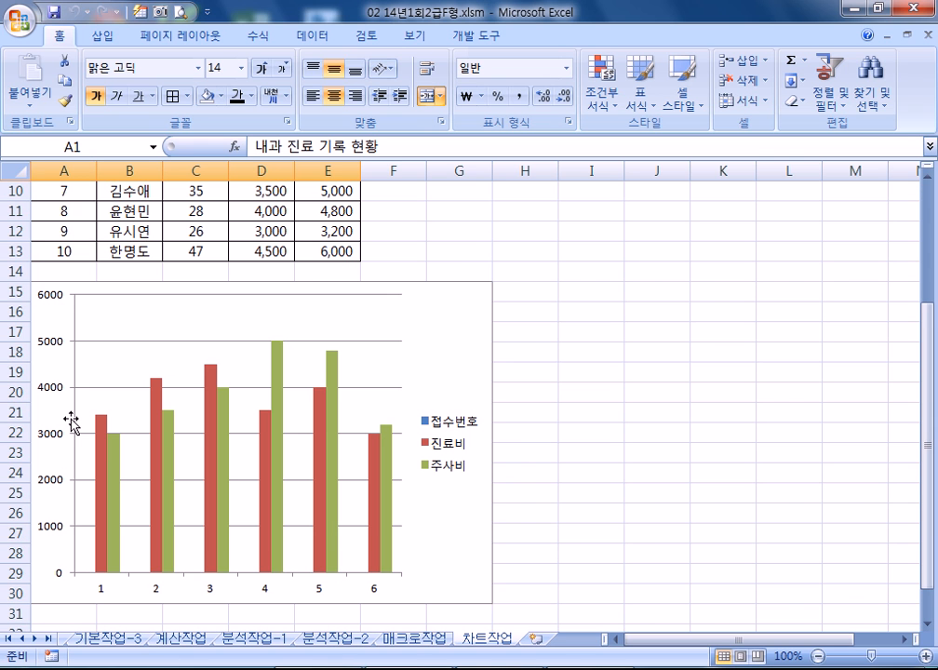
{"action": "scroll", "coordinate": [73, 420], "scroll_direction": "down", "scroll_amount": 2}
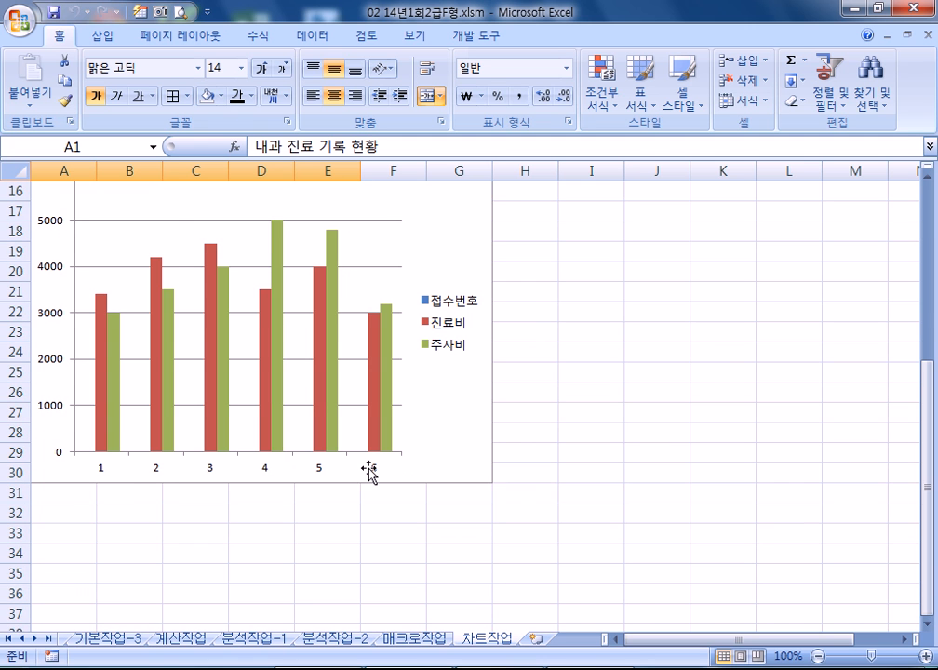
{"action": "scroll", "coordinate": [199, 402], "scroll_direction": "up", "scroll_amount": 4}
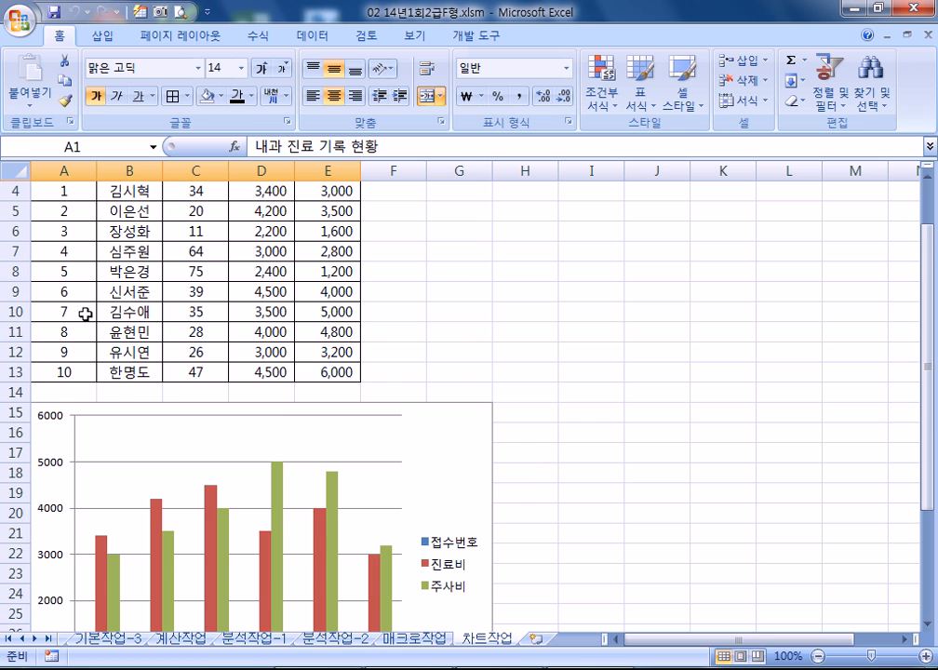
{"action": "scroll", "coordinate": [84, 315], "scroll_direction": "down", "scroll_amount": 4}
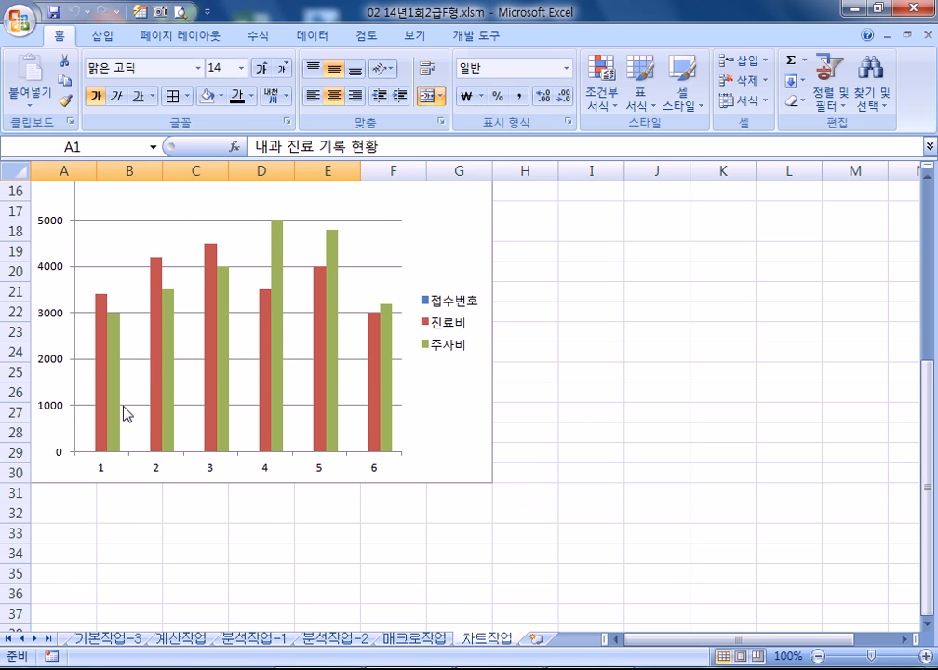
{"action": "scroll", "coordinate": [94, 404], "scroll_direction": "up", "scroll_amount": 5}
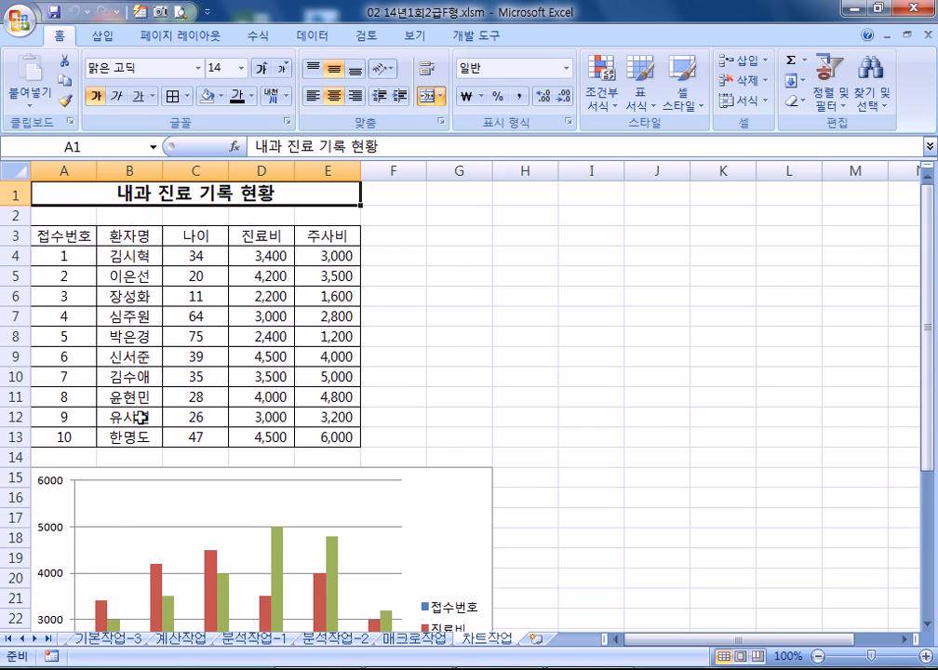
{"action": "scroll", "coordinate": [140, 418], "scroll_direction": "down", "scroll_amount": 3}
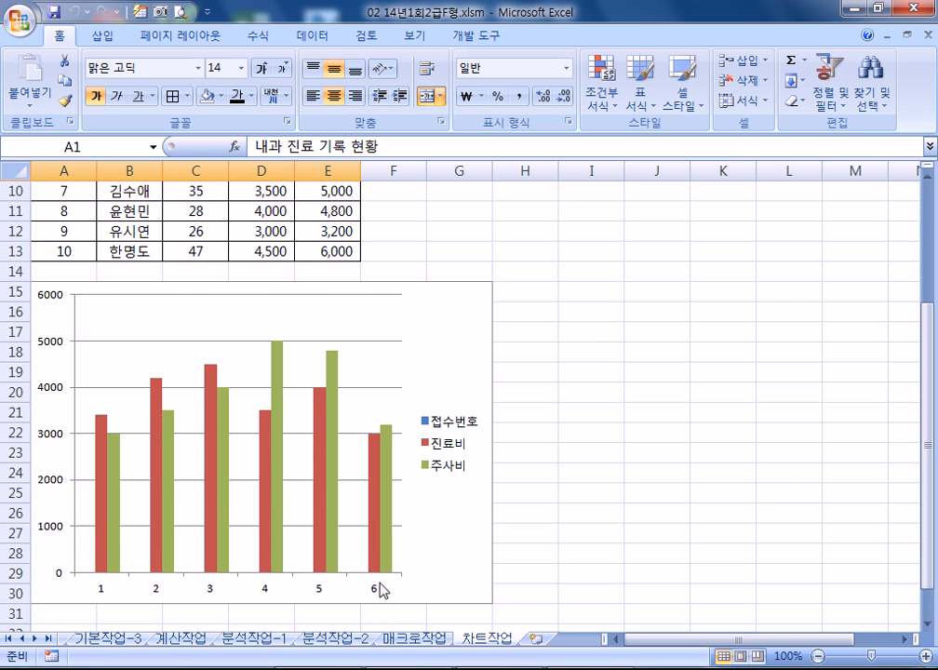
{"action": "scroll", "coordinate": [412, 568], "scroll_direction": "up", "scroll_amount": 2}
{"action": "scroll", "coordinate": [413, 567], "scroll_direction": "up", "scroll_amount": 1}
{"action": "scroll", "coordinate": [412, 563], "scroll_direction": "down", "scroll_amount": 3}
Step: Select the chart, inspect the 접수번호 series in its data source settings, and leave the settings without applying changes
{"action": "left_click", "coordinate": [453, 342]}
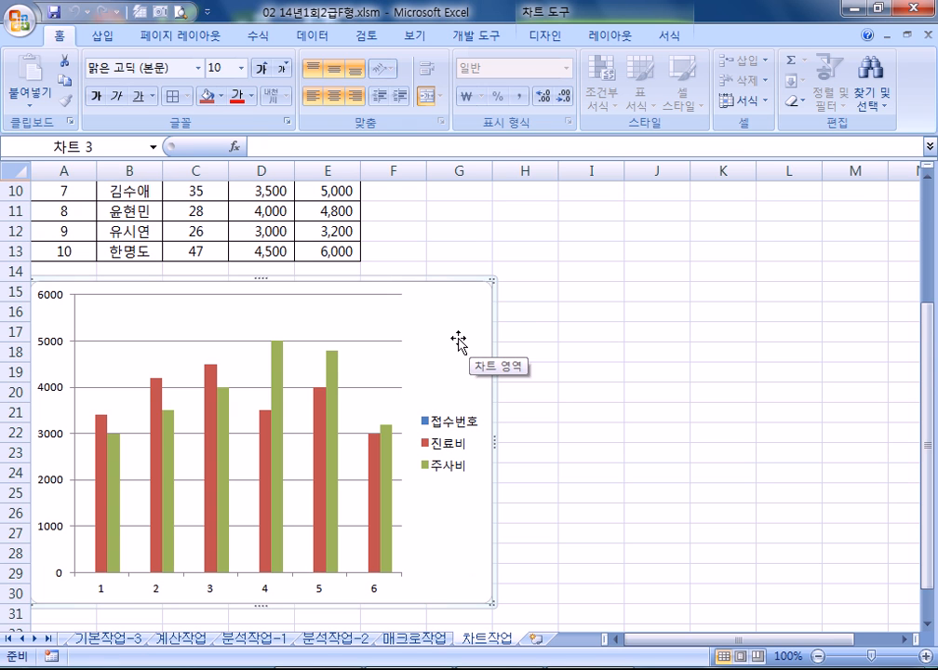
{"action": "left_click", "coordinate": [546, 35]}
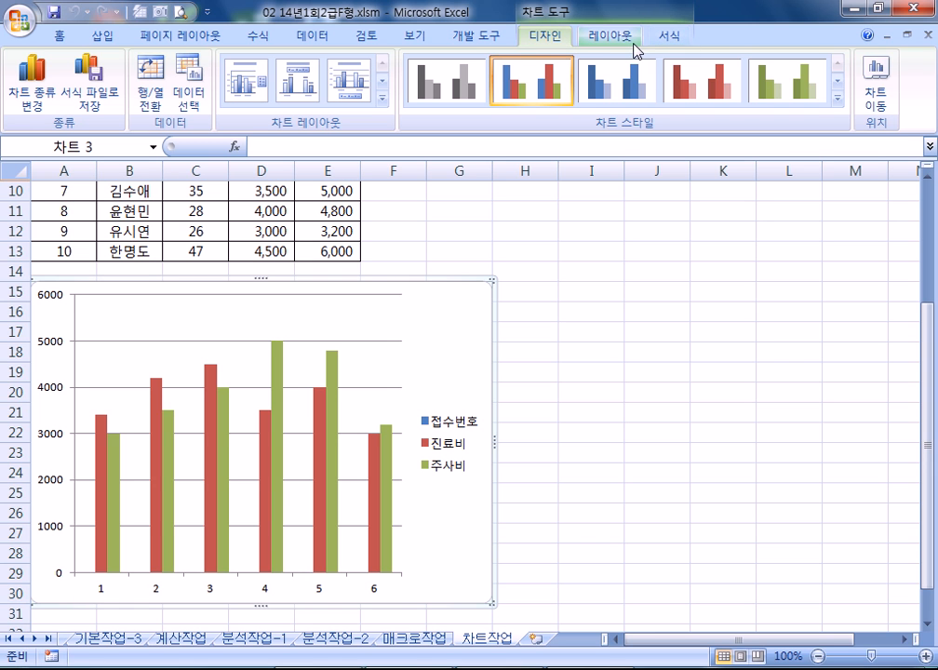
{"action": "left_click", "coordinate": [189, 103]}
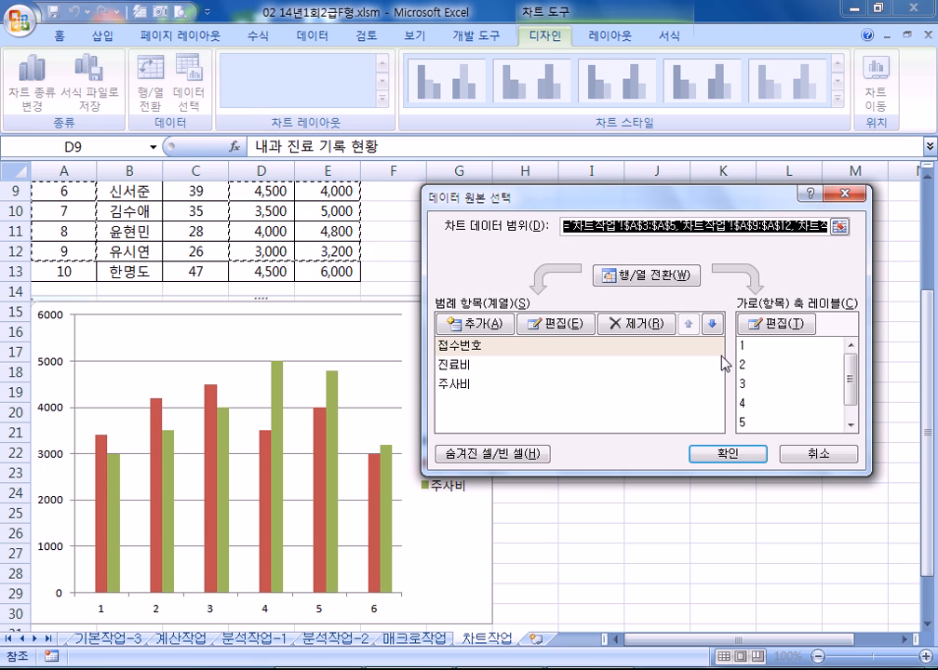
{"action": "left_click", "coordinate": [460, 348]}
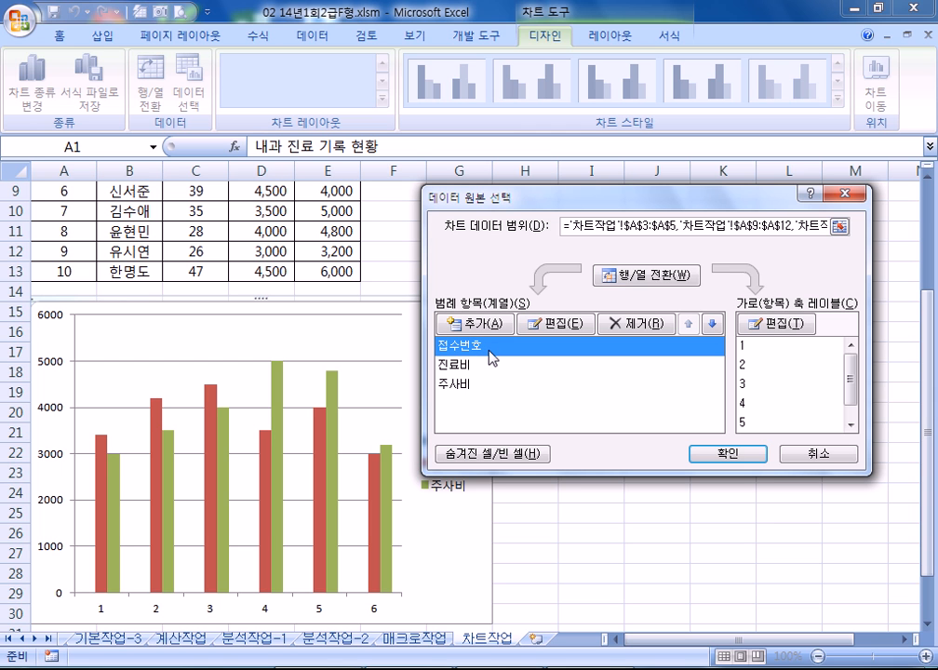
{"action": "left_click", "coordinate": [793, 452]}
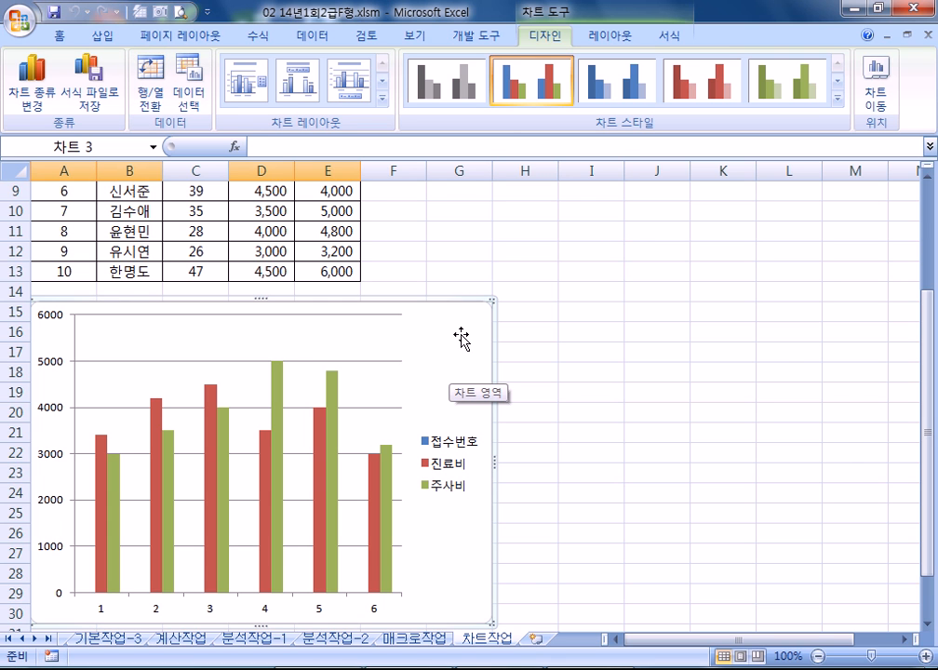
Step: Find the 접수번호 series among the selectable chart elements and compare the horizontal axis labels with the source table
{"action": "left_click", "coordinate": [613, 37]}
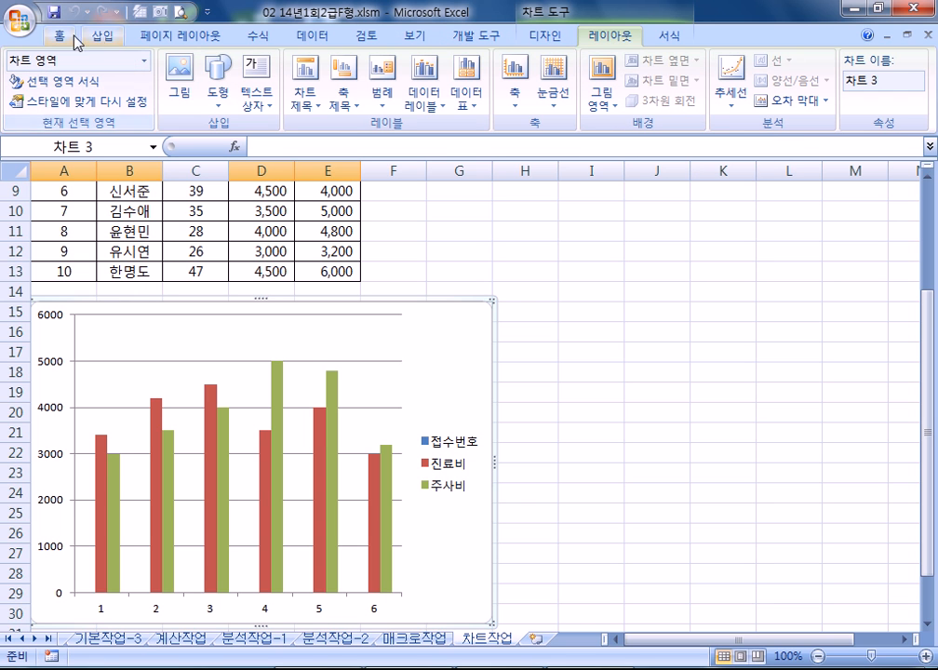
{"action": "left_click", "coordinate": [145, 62]}
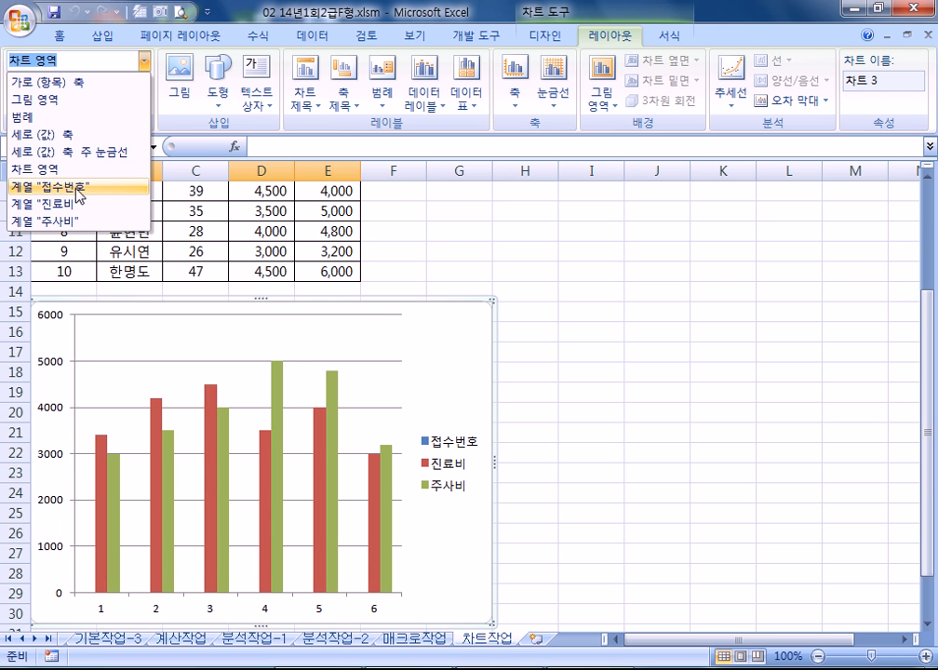
{"action": "left_click", "coordinate": [385, 444]}
{"action": "scroll", "coordinate": [185, 537], "scroll_direction": "down", "scroll_amount": 4}
{"action": "scroll", "coordinate": [102, 376], "scroll_direction": "up", "scroll_amount": 7}
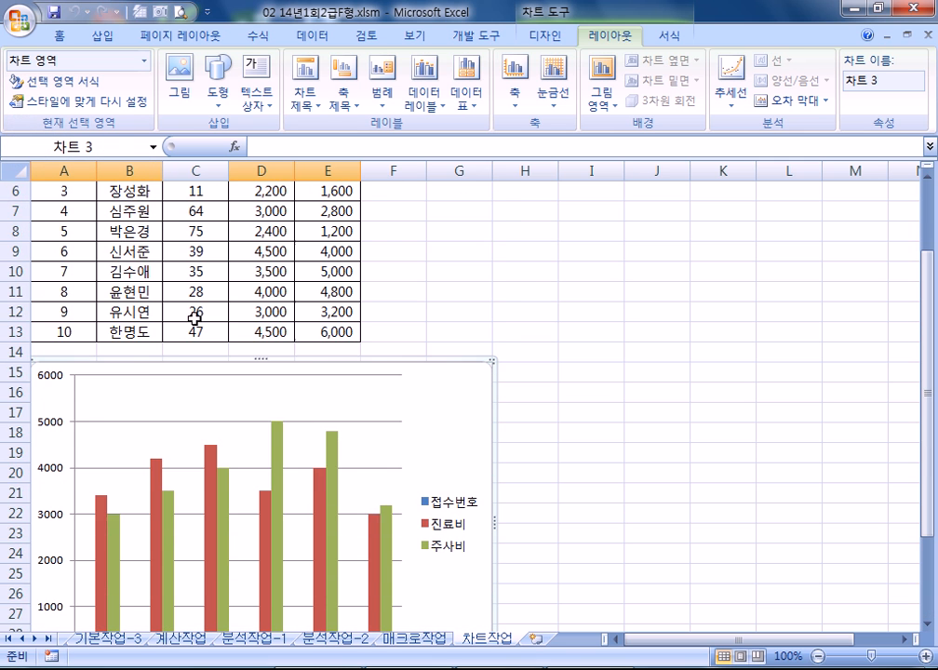
{"action": "scroll", "coordinate": [258, 264], "scroll_direction": "down", "scroll_amount": 3}
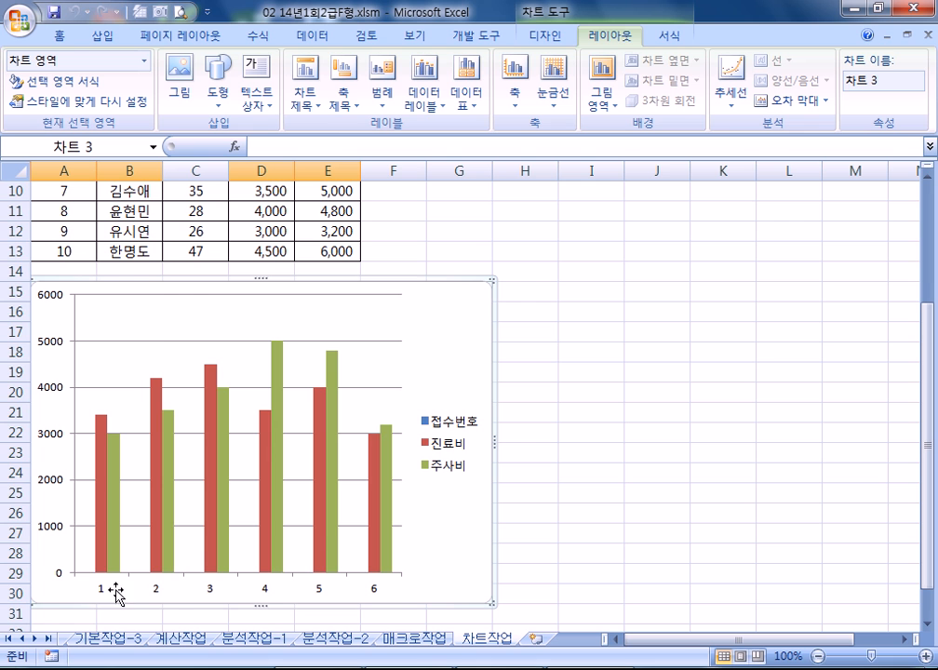
{"action": "scroll", "coordinate": [93, 483], "scroll_direction": "up", "scroll_amount": 3}
{"action": "scroll", "coordinate": [61, 370], "scroll_direction": "down", "scroll_amount": 3}
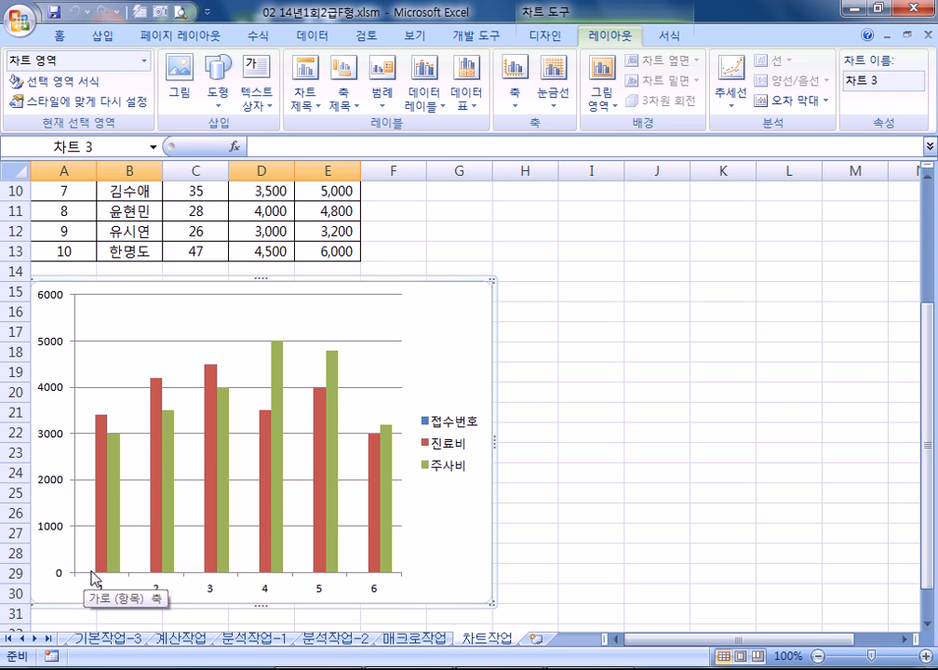
Step: Try deleting the 접수번호 series from the chart, undo the deletion, and deselect the series
{"action": "left_click", "coordinate": [144, 62]}
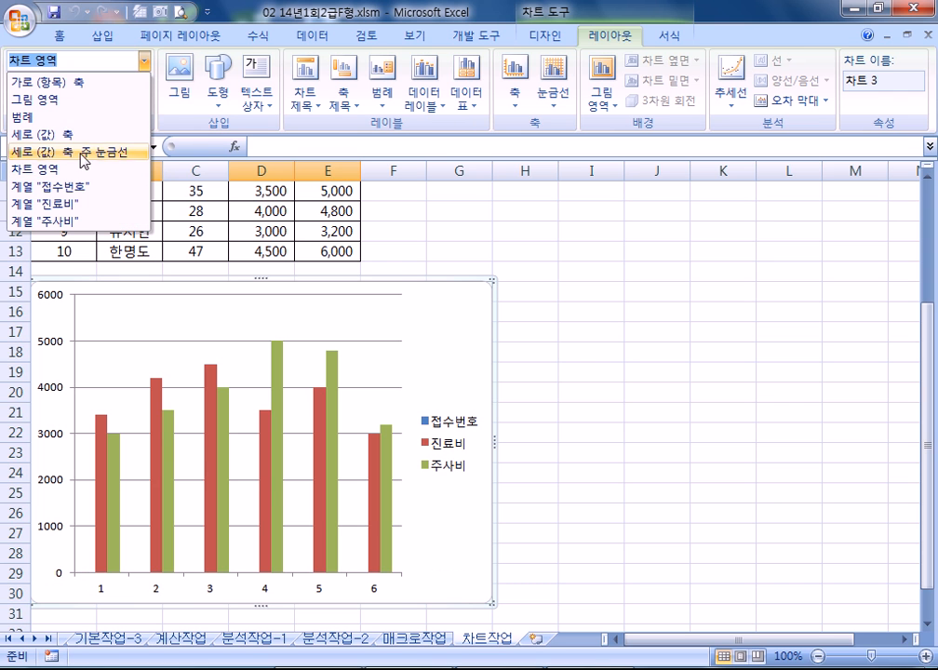
{"action": "left_click", "coordinate": [73, 189]}
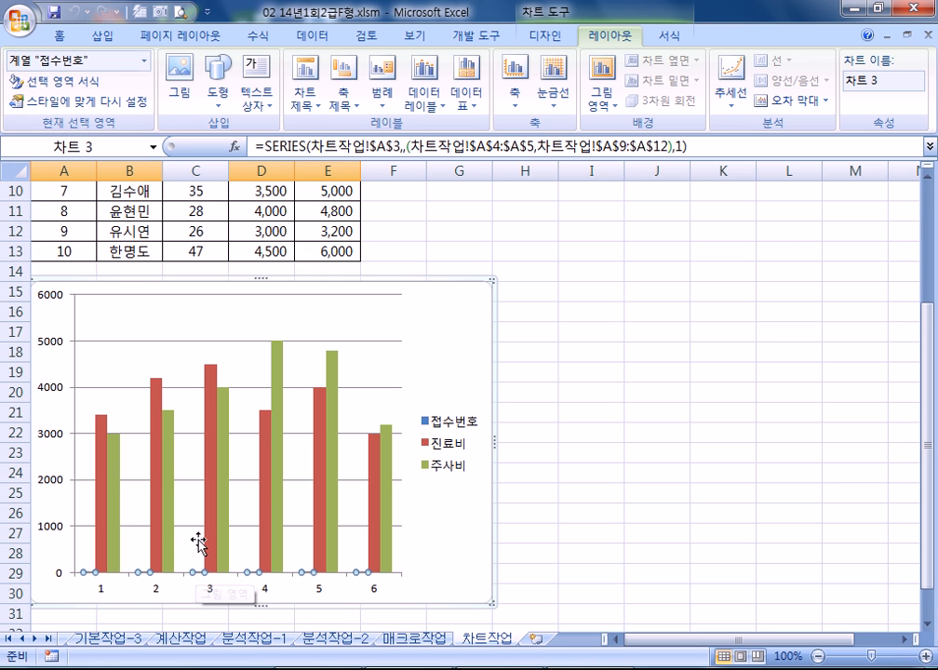
{"action": "key", "text": "Delete"}
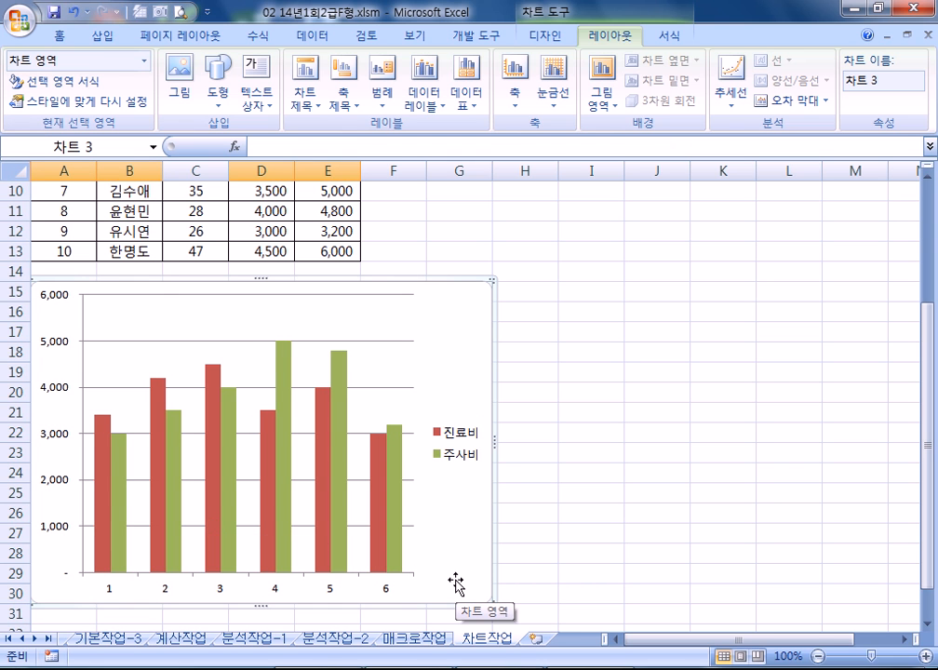
{"action": "key", "text": "ctrl+z"}
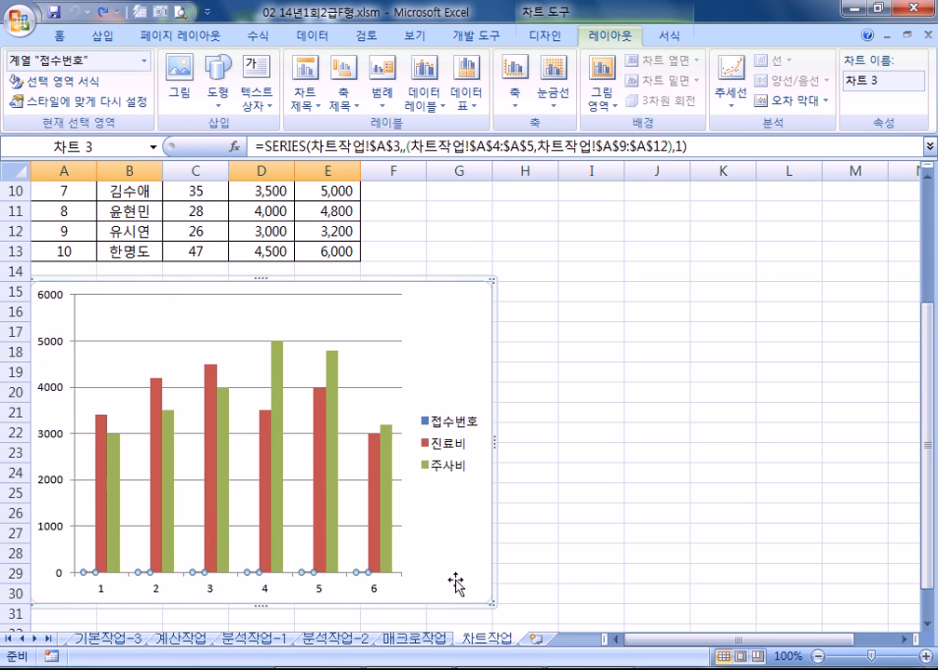
{"action": "left_click", "coordinate": [402, 558]}
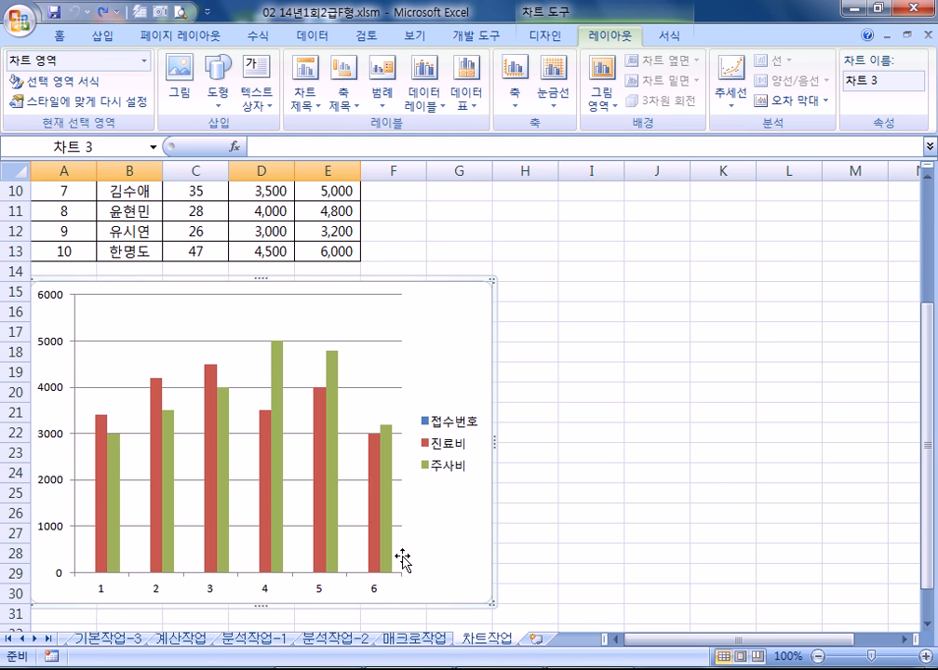
Step: Delete the 진료비 series by selecting its columns in the plot, and undo the deletion
{"action": "left_click", "coordinate": [372, 463]}
{"action": "key", "text": "Delete"}
{"action": "key", "text": "ctrl+z"}
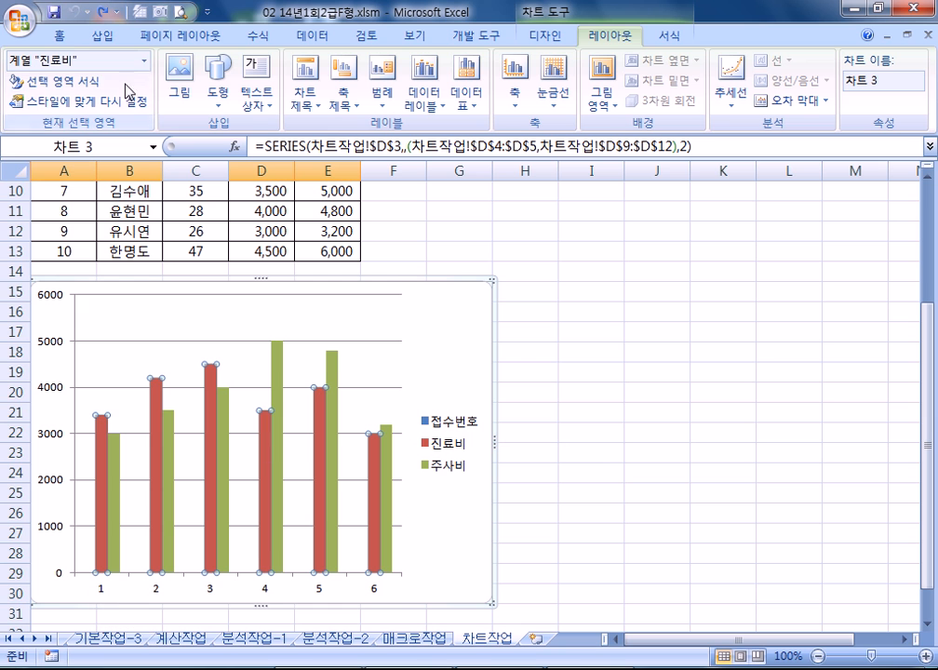
Step: Select the 접수번호 series by name from the chart's elements and delete it from the chart
{"action": "left_click", "coordinate": [144, 60]}
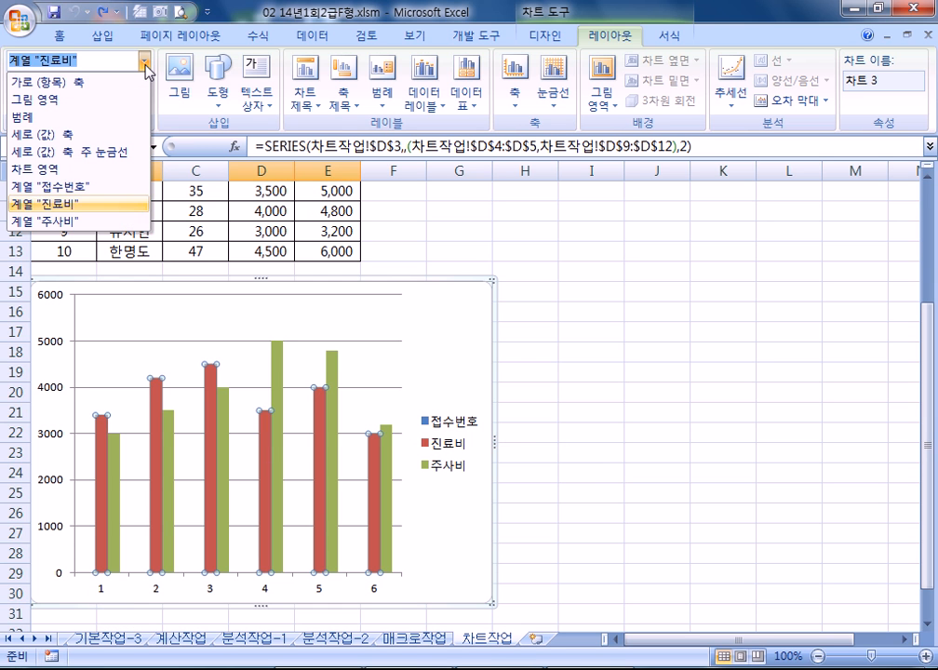
{"action": "left_click", "coordinate": [63, 188]}
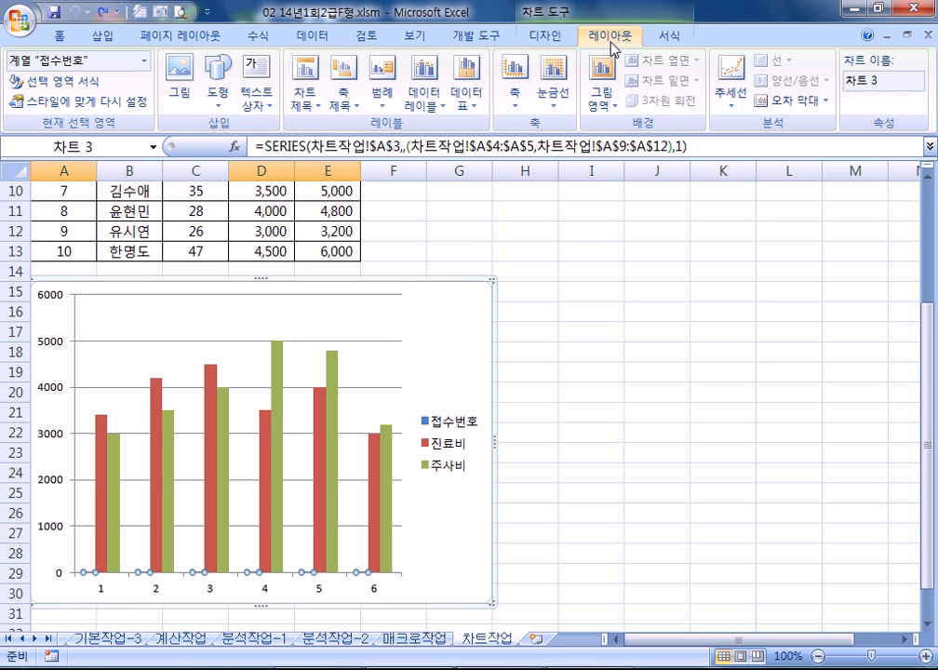
{"action": "left_click", "coordinate": [145, 62]}
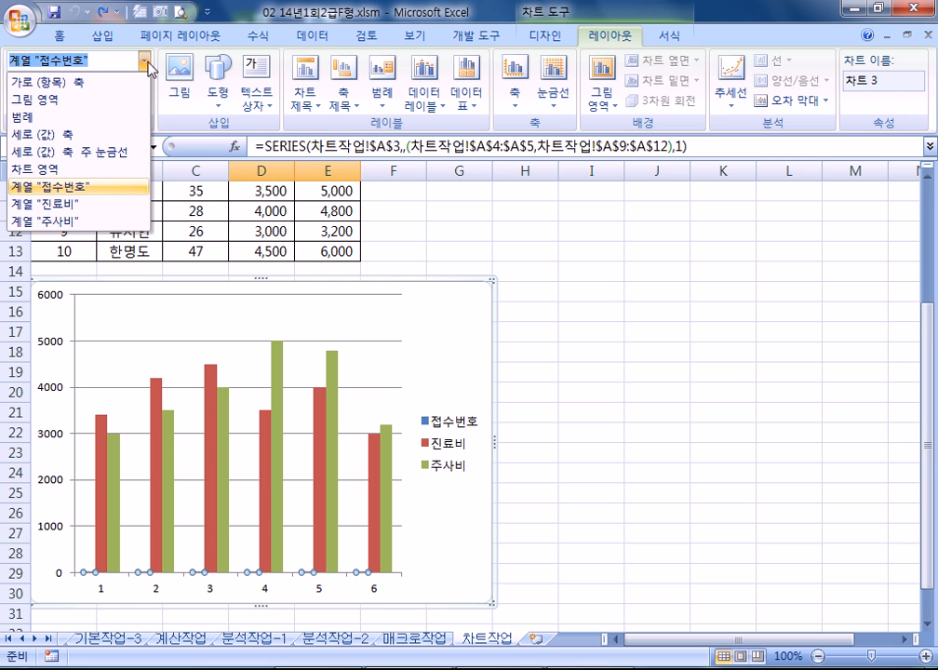
{"action": "left_click", "coordinate": [146, 64]}
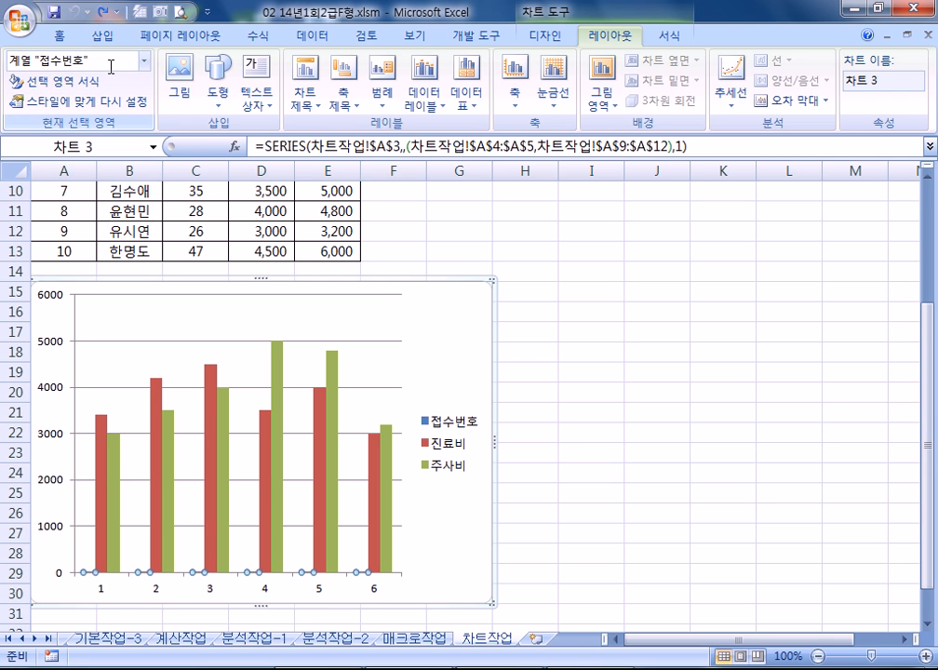
{"action": "key", "text": "Delete"}
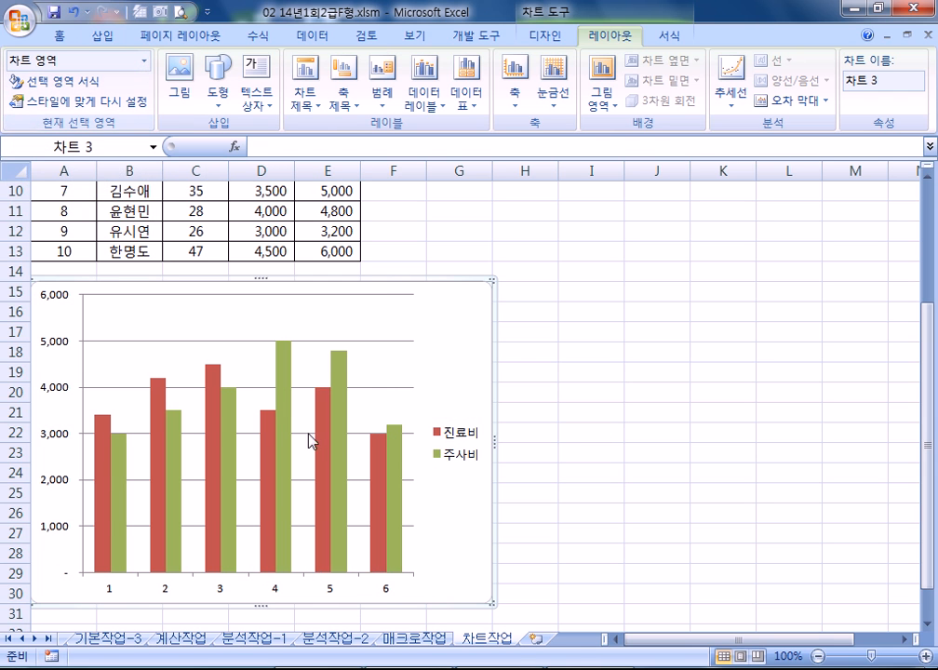
Step: In the chart's data source settings, set the horizontal axis label range to the 환자명 cells B4:B5 and B9:B12
{"action": "left_click", "coordinate": [536, 41]}
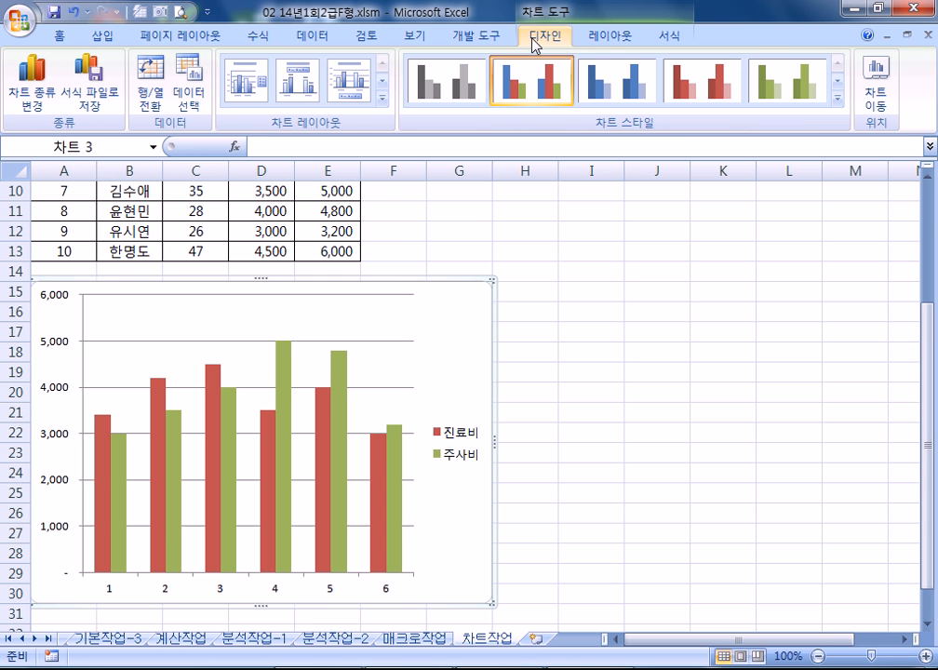
{"action": "left_click", "coordinate": [200, 104]}
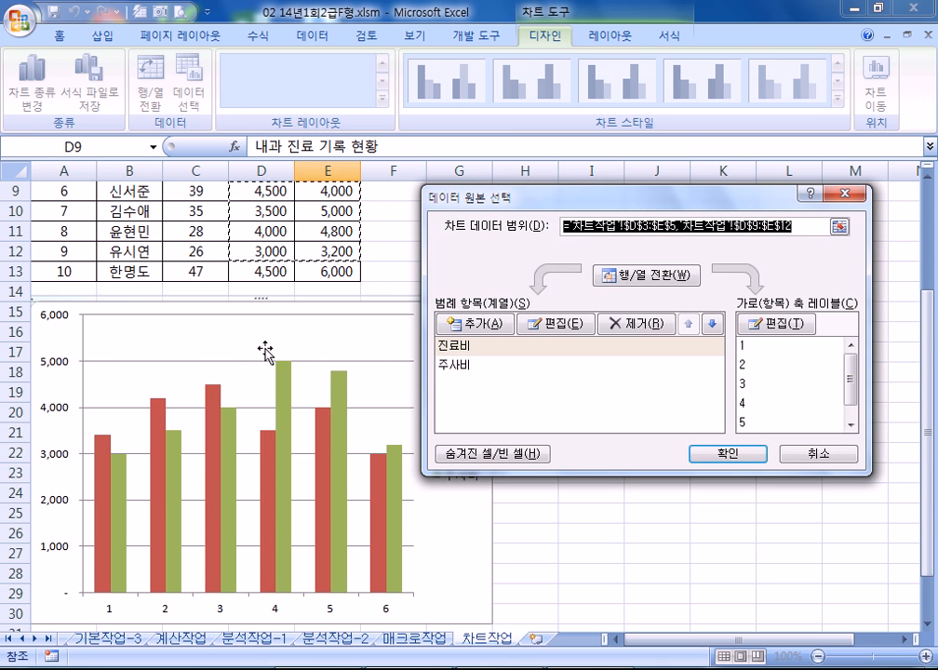
{"action": "scroll", "coordinate": [265, 346], "scroll_direction": "up", "scroll_amount": 2}
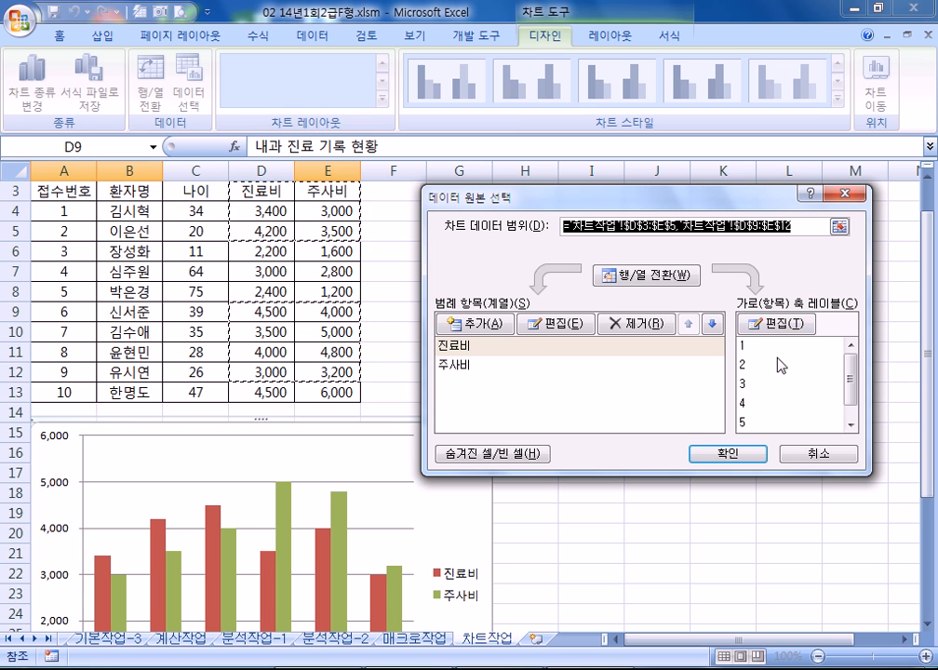
{"action": "left_click_drag", "start_coordinate": [850, 378], "coordinate": [729, 377]}
{"action": "scroll", "coordinate": [318, 253], "scroll_direction": "up", "scroll_amount": 1}
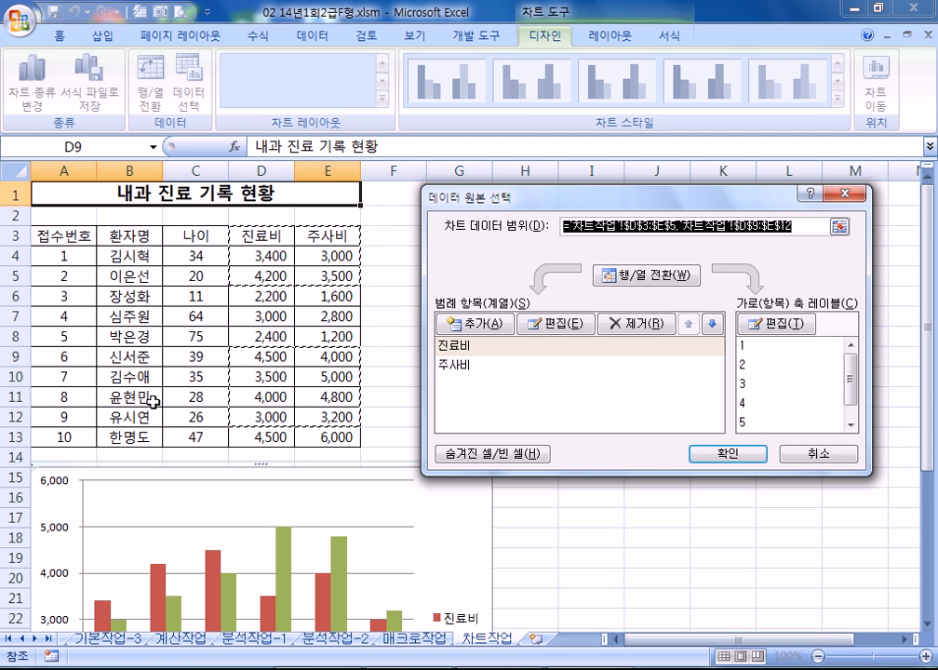
{"action": "left_click", "coordinate": [772, 327]}
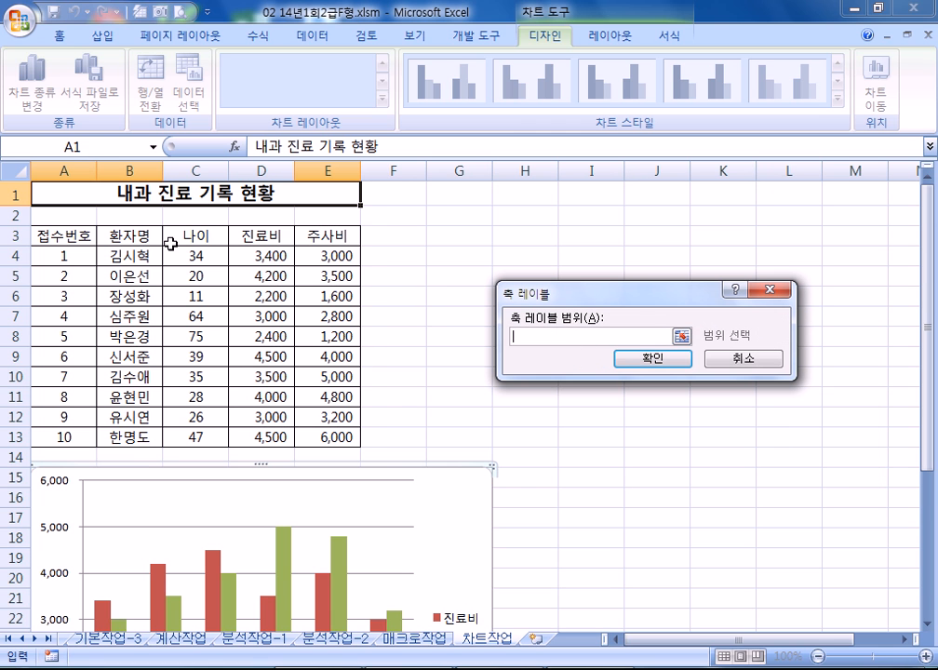
{"action": "left_click_drag", "start_coordinate": [132, 255], "coordinate": [136, 276]}
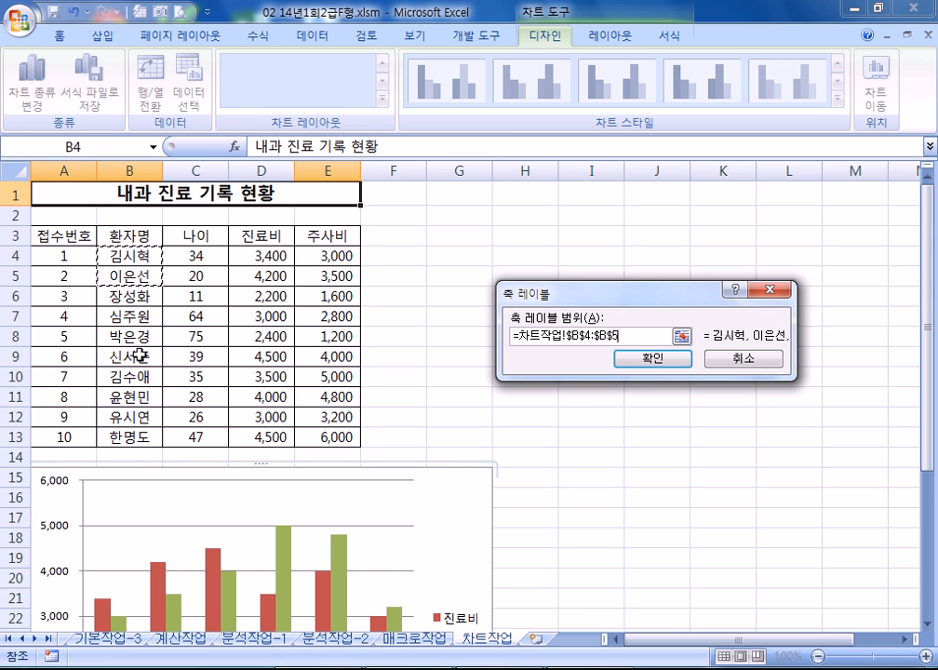
{"action": "left_click_drag", "start_coordinate": [140, 354], "coordinate": [140, 417]}
{"action": "scroll", "coordinate": [740, 399], "scroll_direction": "down", "scroll_amount": 1}
{"action": "scroll", "coordinate": [735, 399], "scroll_direction": "down", "scroll_amount": 2}
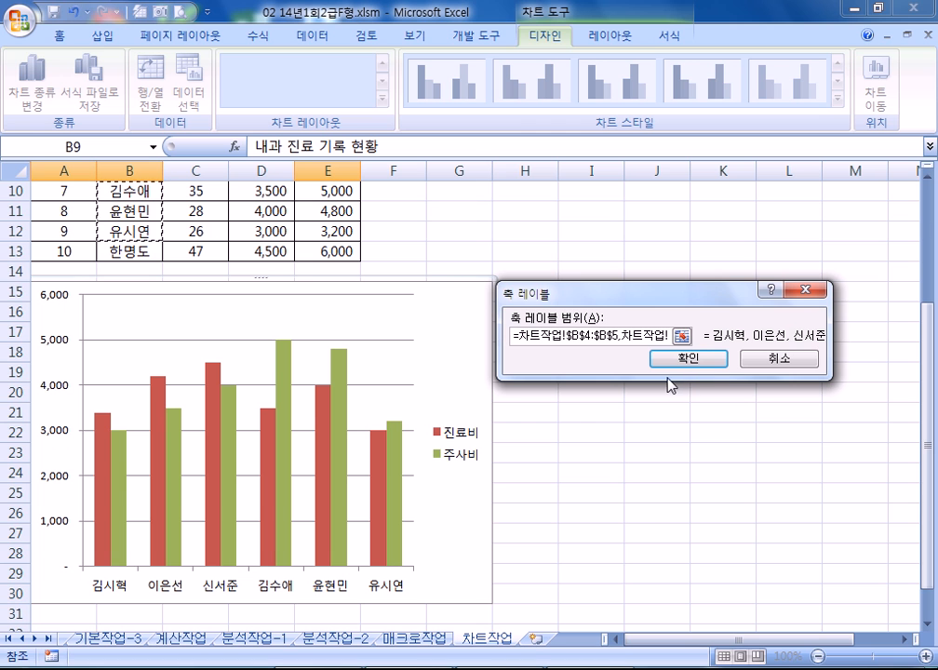
{"action": "left_click", "coordinate": [686, 358]}
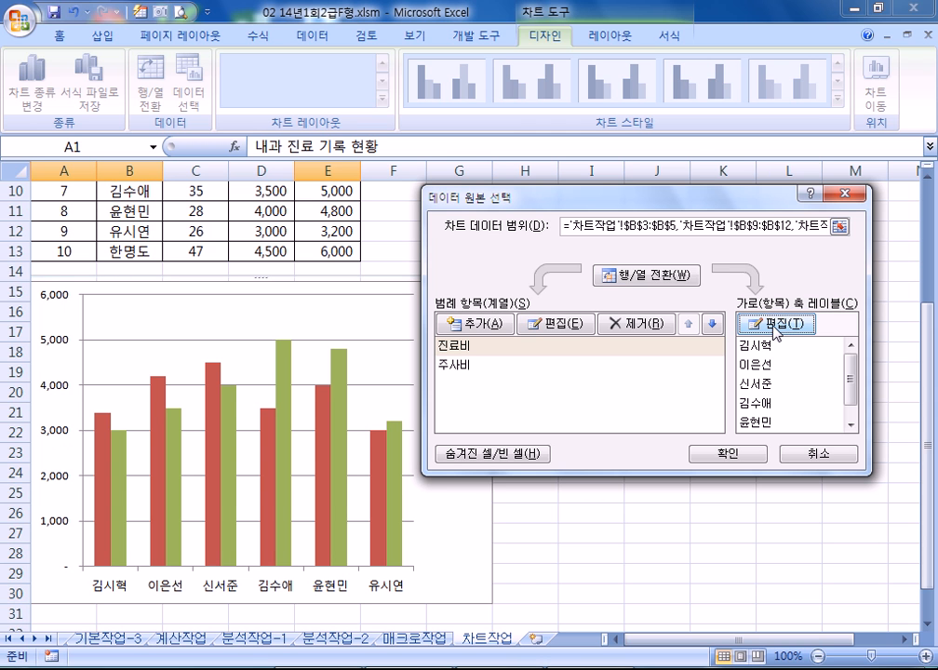
Step: Reopen the horizontal axis label range, compare it with the chart, and reselect B4:B5 and B9:B12
{"action": "left_click", "coordinate": [774, 325]}
{"action": "scroll", "coordinate": [418, 314], "scroll_direction": "up", "scroll_amount": 2}
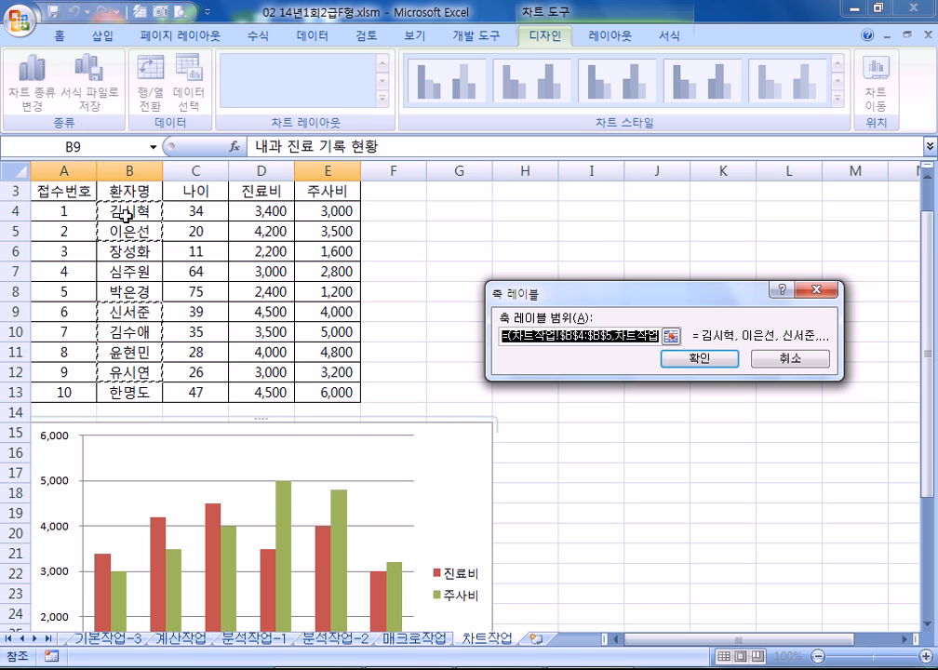
{"action": "scroll", "coordinate": [127, 213], "scroll_direction": "down", "scroll_amount": 3}
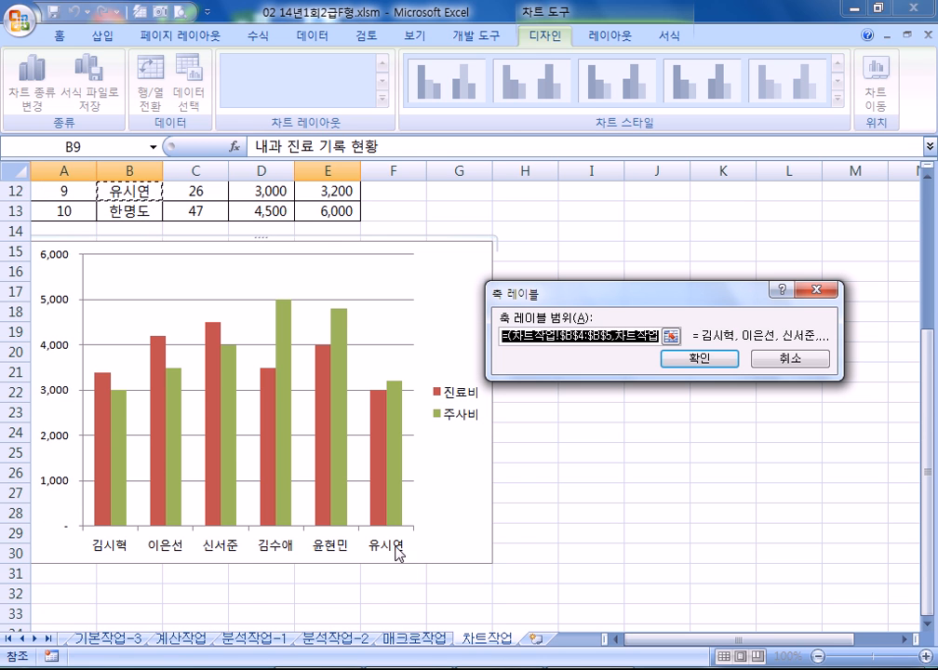
{"action": "scroll", "coordinate": [187, 325], "scroll_direction": "up", "scroll_amount": 4}
{"action": "left_click_drag", "start_coordinate": [133, 254], "coordinate": [133, 276]}
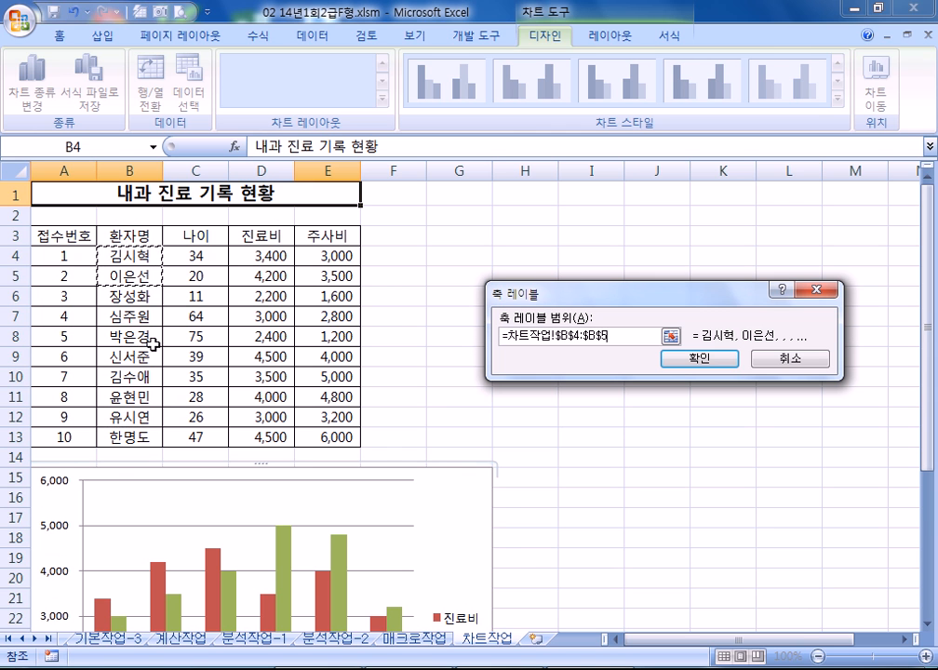
{"action": "left_click_drag", "start_coordinate": [131, 354], "coordinate": [122, 418]}
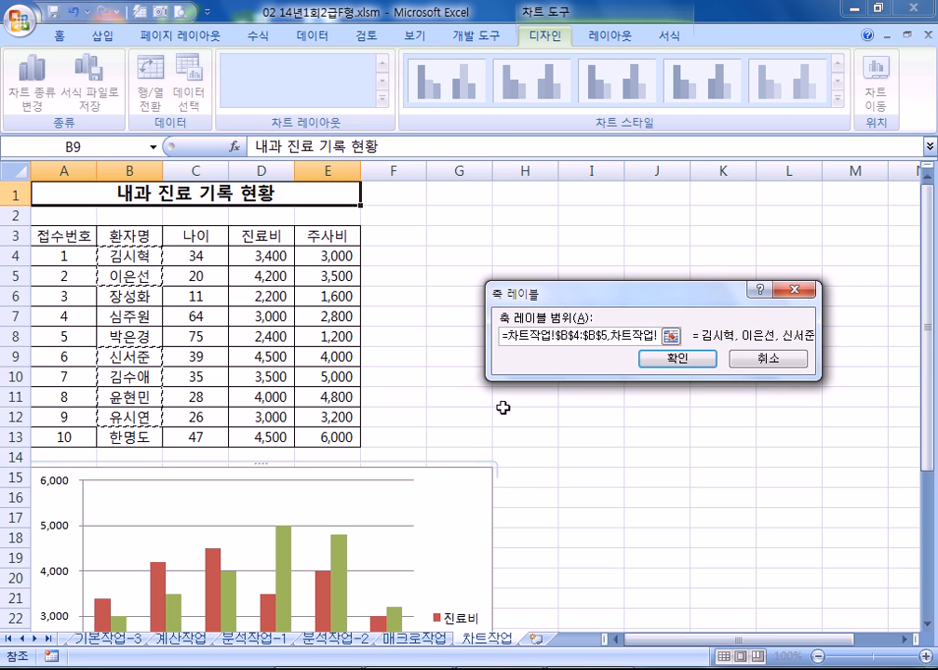
{"action": "left_click", "coordinate": [681, 359]}
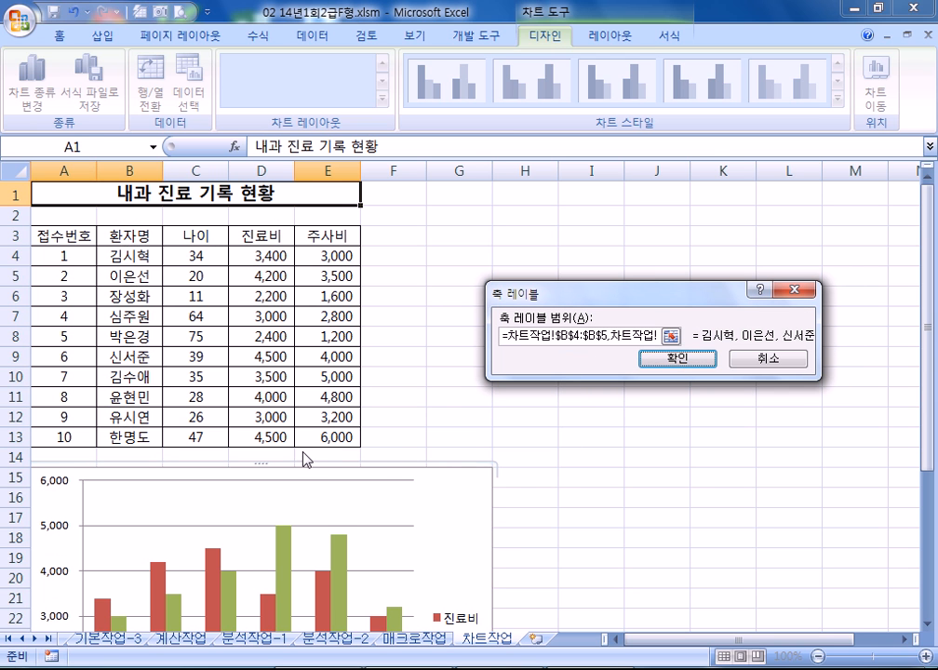
{"action": "left_click", "coordinate": [666, 362]}
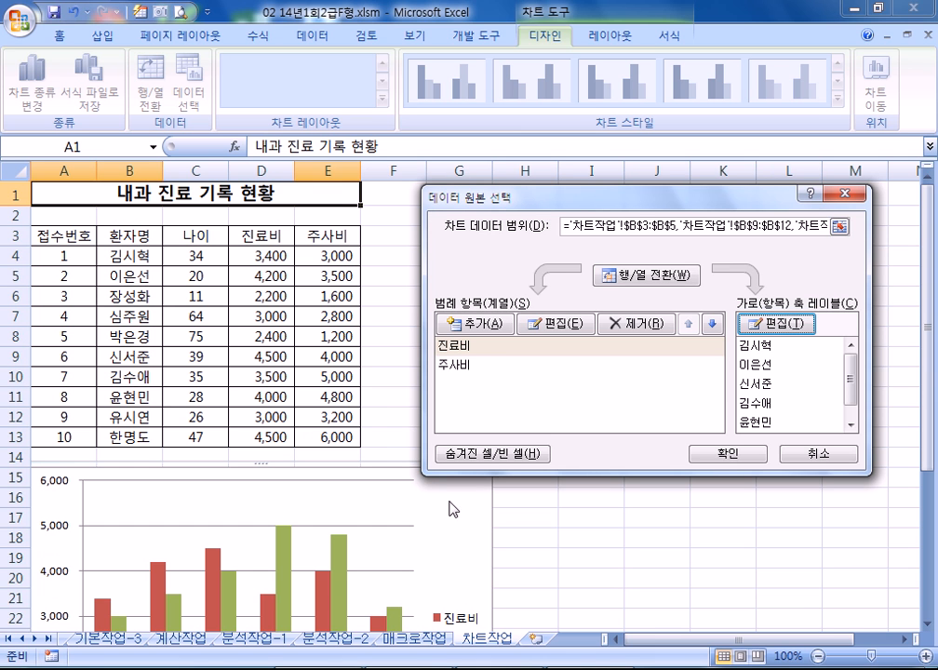
Step: Apply the data source settings, deselect the chart, and review its horizontal axis labels
{"action": "left_click", "coordinate": [729, 456]}
{"action": "scroll", "coordinate": [372, 437], "scroll_direction": "down", "scroll_amount": 3}
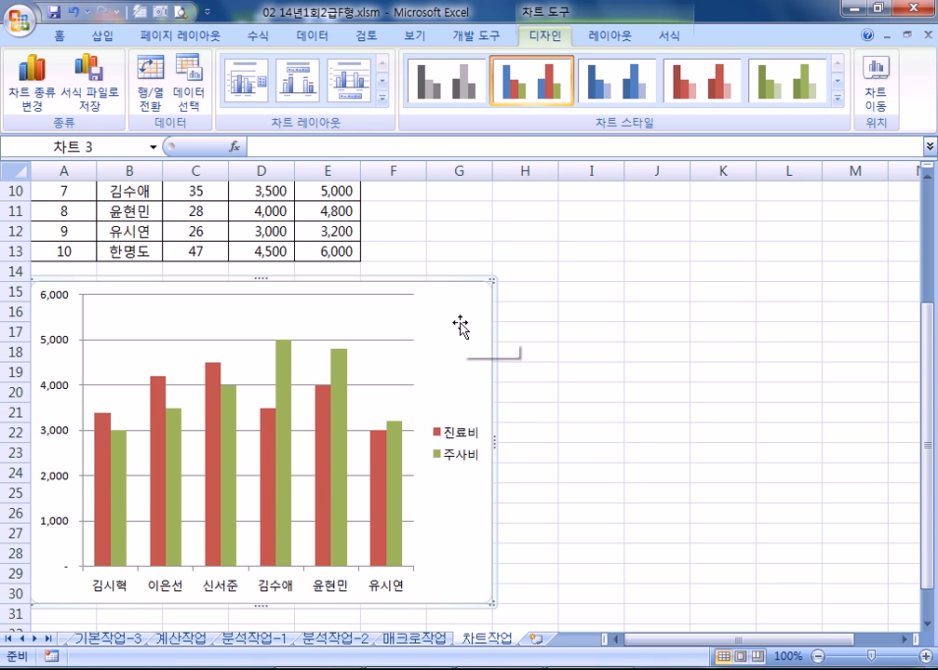
{"action": "key", "text": "Escape"}
{"action": "scroll", "coordinate": [447, 331], "scroll_direction": "down", "scroll_amount": 2}
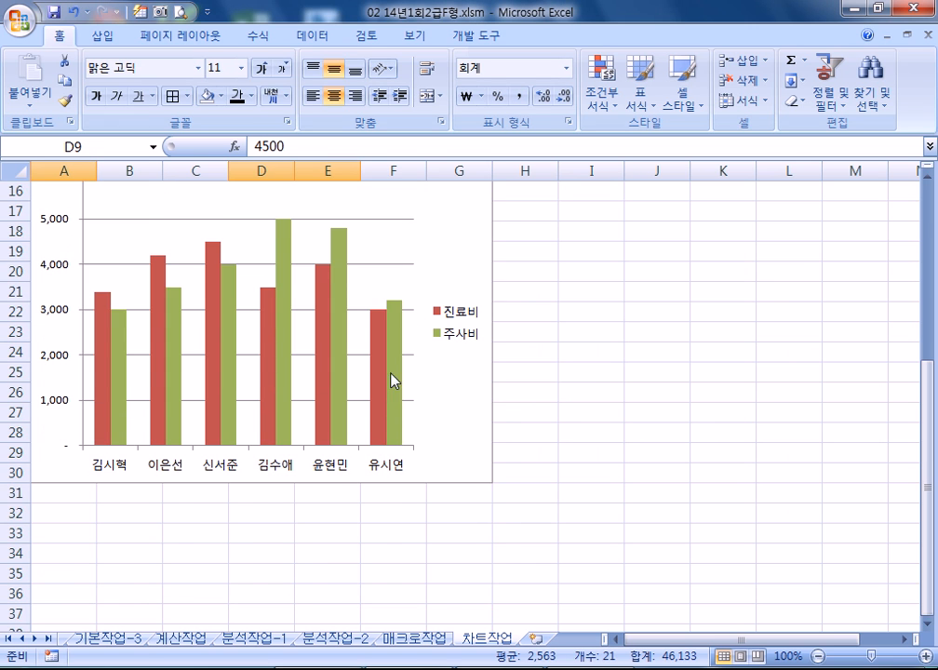
{"action": "scroll", "coordinate": [150, 511], "scroll_direction": "up", "scroll_amount": 3}
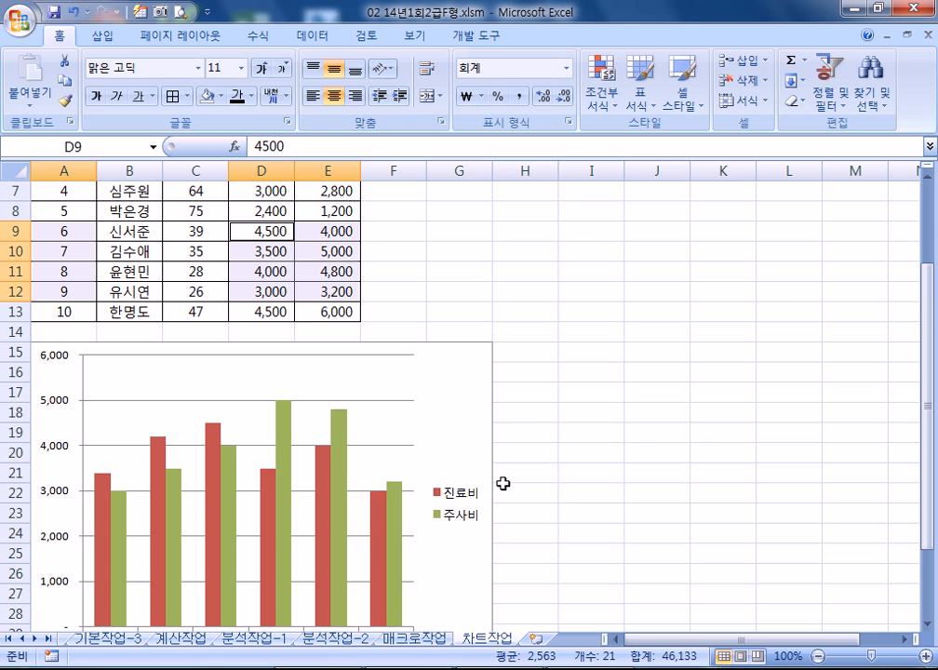
Step: Add a title above the chart on the 차트작업 sheet, resizing the plot to fit
{"action": "left_click", "coordinate": [456, 405]}
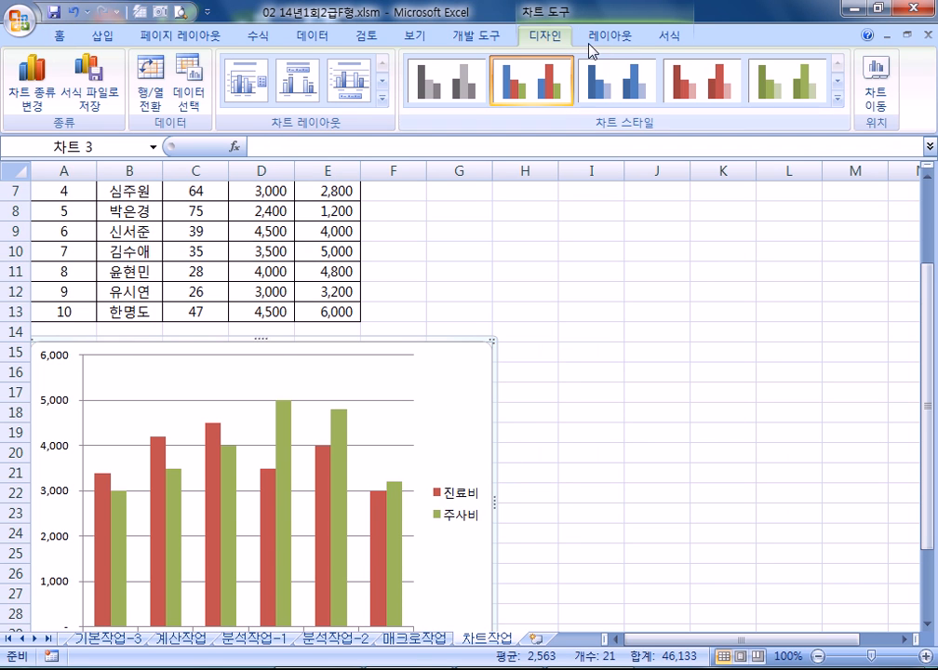
{"action": "left_click", "coordinate": [607, 37]}
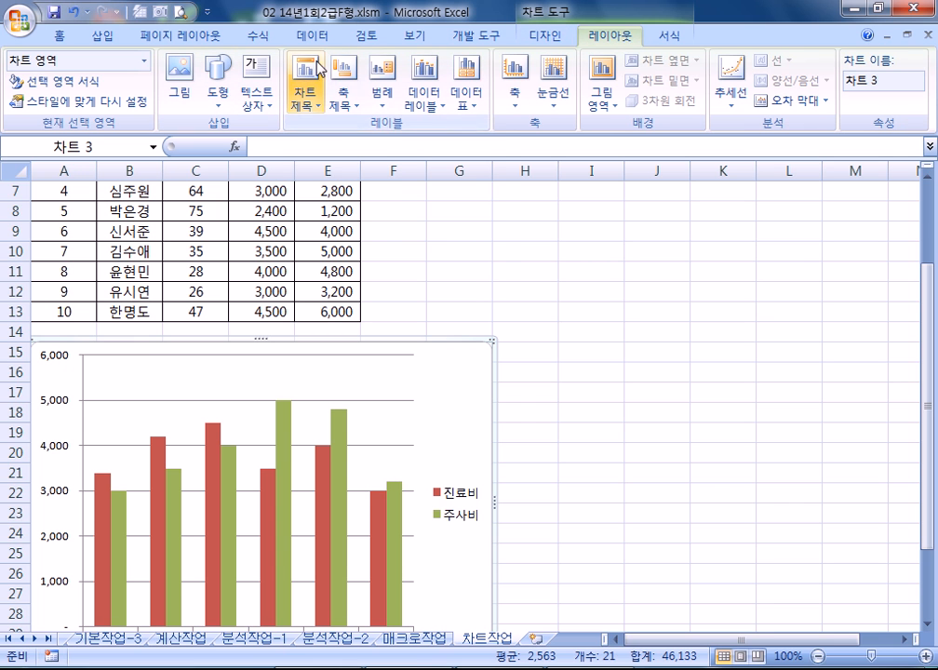
{"action": "left_click", "coordinate": [305, 93]}
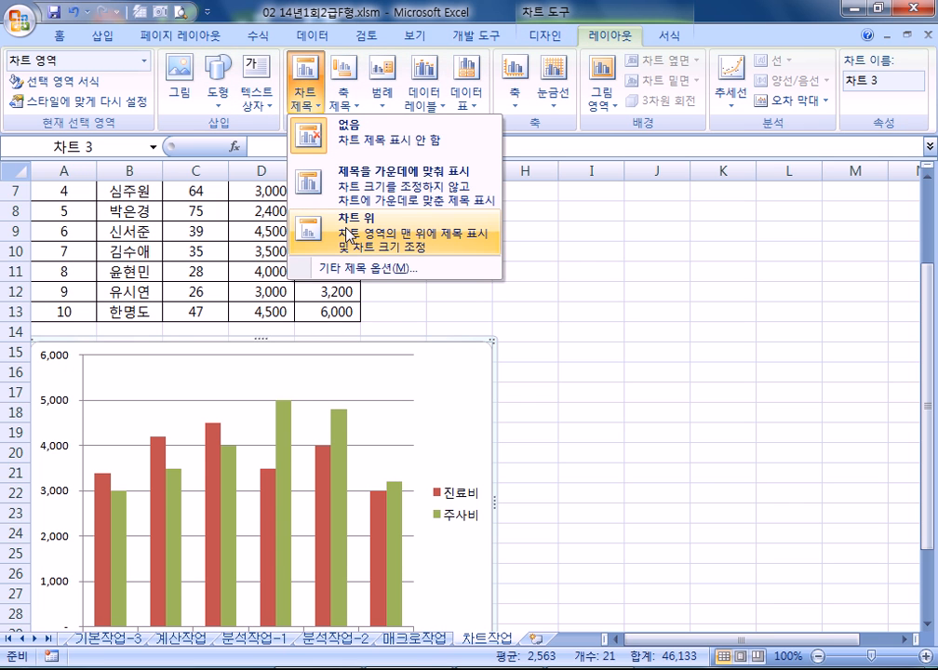
{"action": "left_click", "coordinate": [310, 234]}
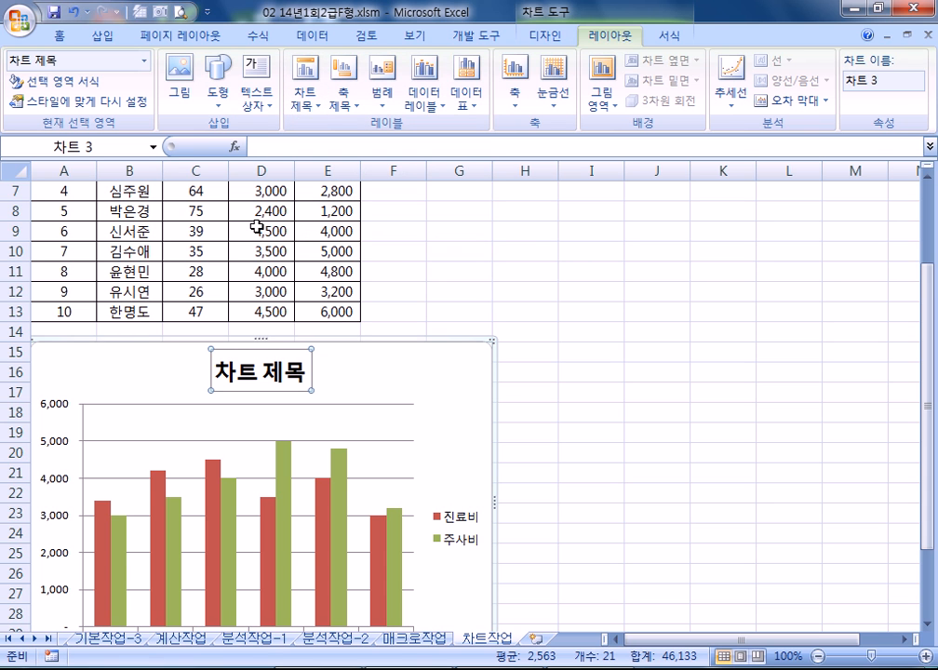
Step: Enter "20/30대 진료 기록 현황" as the chart title text
{"action": "type", "text": "20/30EO"}
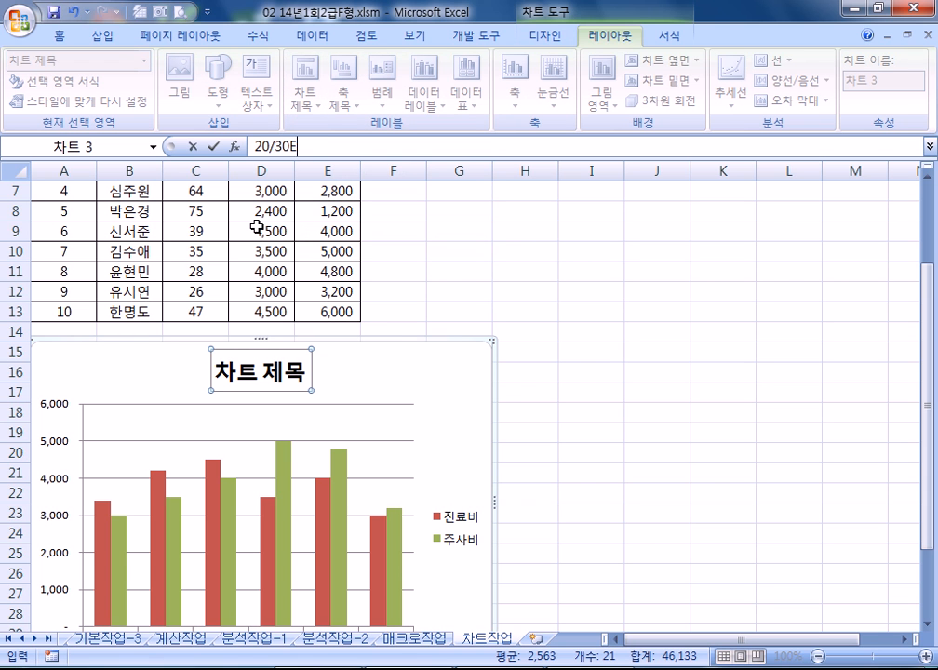
{"action": "key", "text": "BackSpace"}
{"action": "key", "text": "BackSpace"}
{"action": "type", "text": "대 지료"}
{"action": "key", "text": "BackSpace"}
{"action": "key", "text": "BackSpace"}
{"action": "type", "text": "진료 기록"}
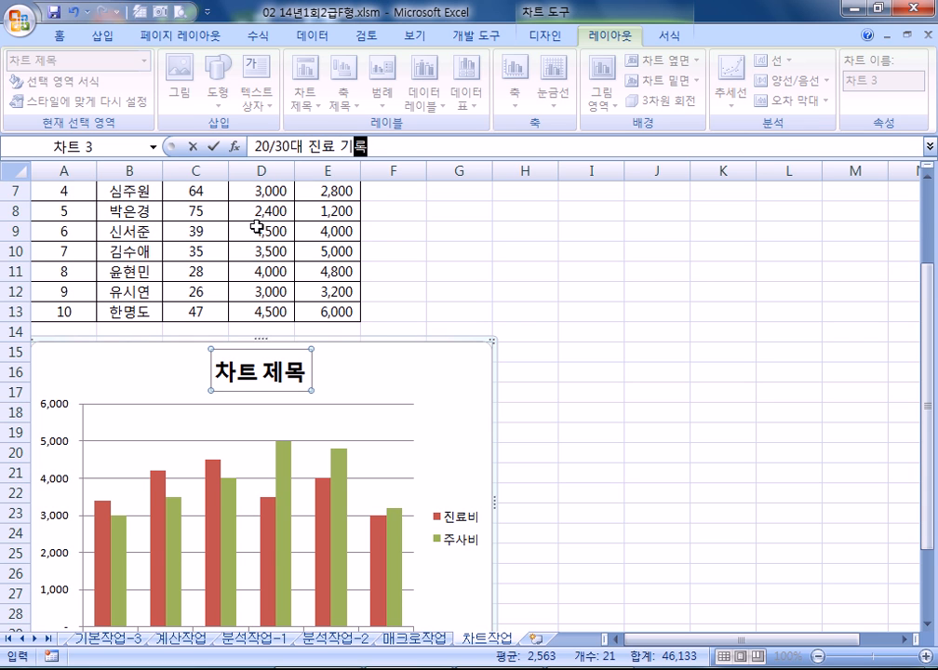
{"action": "type", "text": " 현황"}
{"action": "key", "text": "Return"}
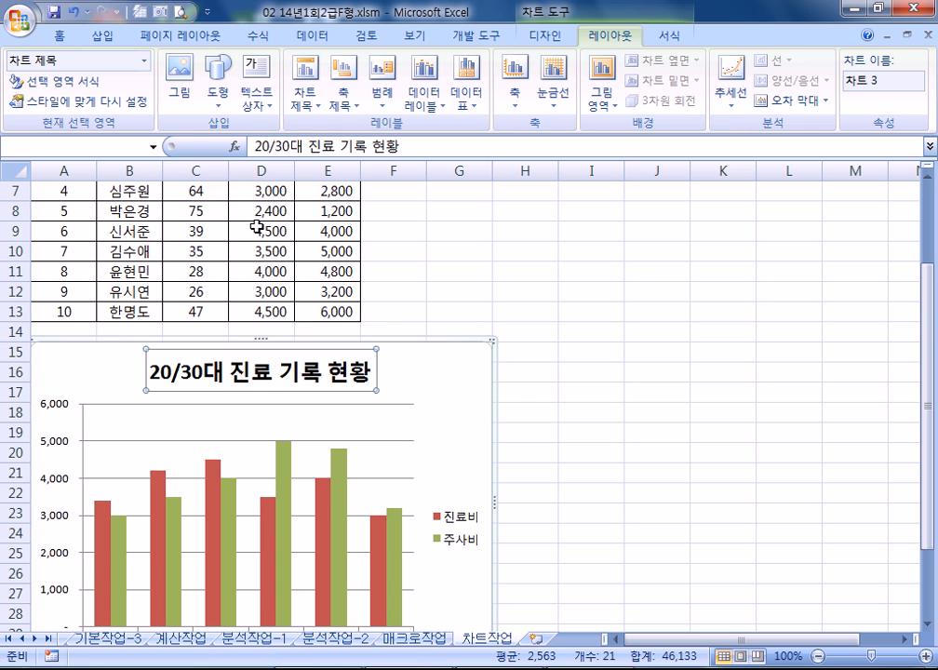
Step: Increase the chart title's font size to 20 and check the title against the rest of the chart
{"action": "left_click", "coordinate": [59, 36]}
{"action": "left_click", "coordinate": [263, 69]}
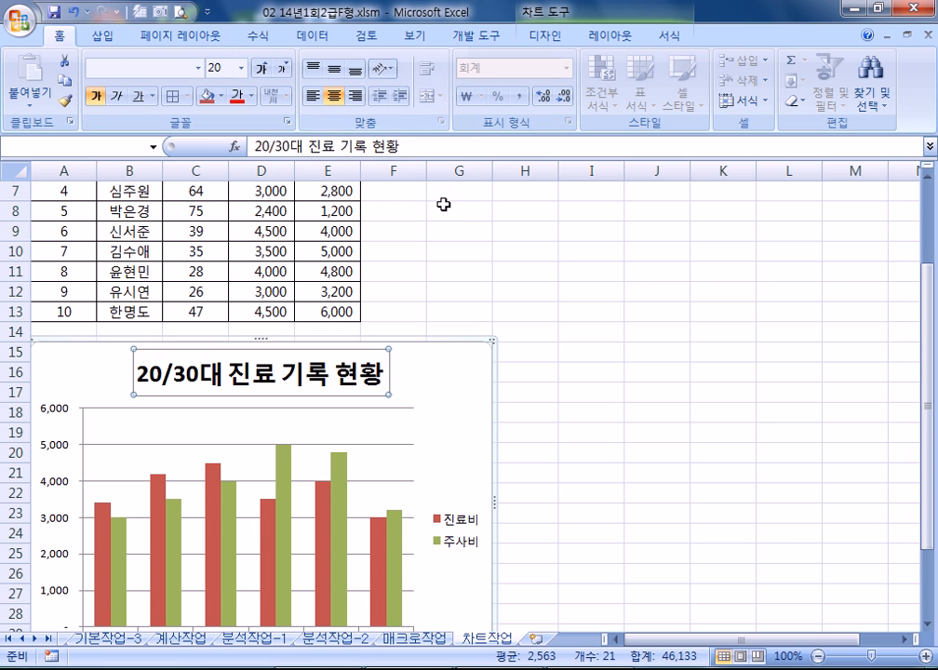
{"action": "left_click", "coordinate": [479, 426]}
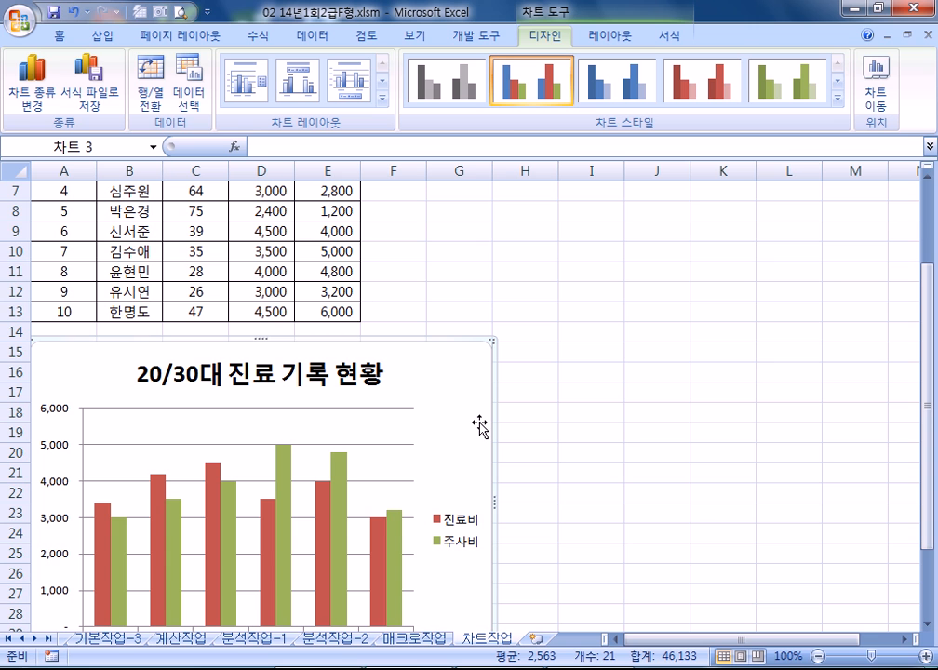
{"action": "scroll", "coordinate": [469, 409], "scroll_direction": "down", "scroll_amount": 2}
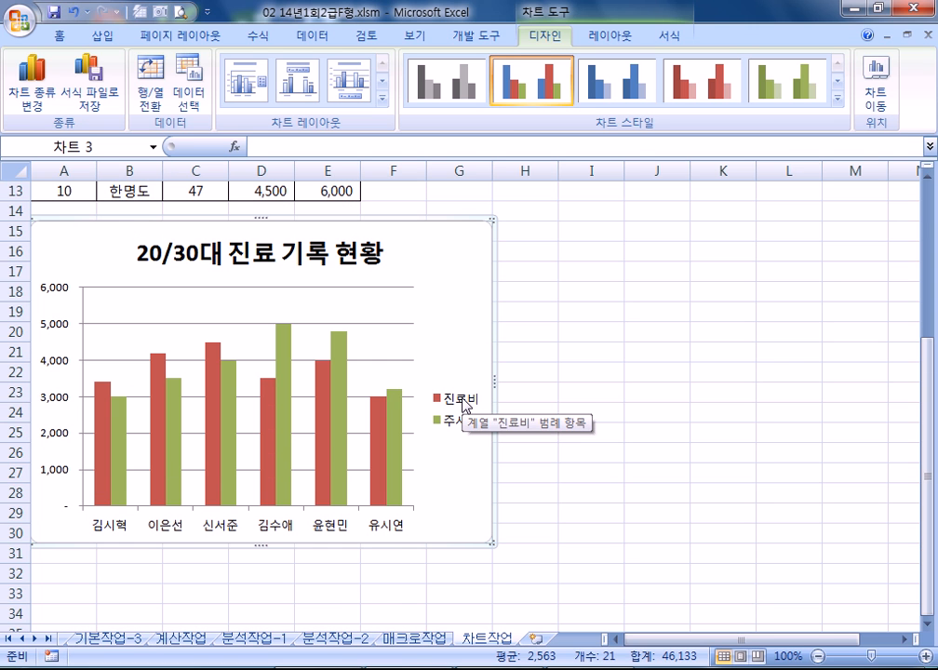
{"action": "scroll", "coordinate": [465, 400], "scroll_direction": "up", "scroll_amount": 2}
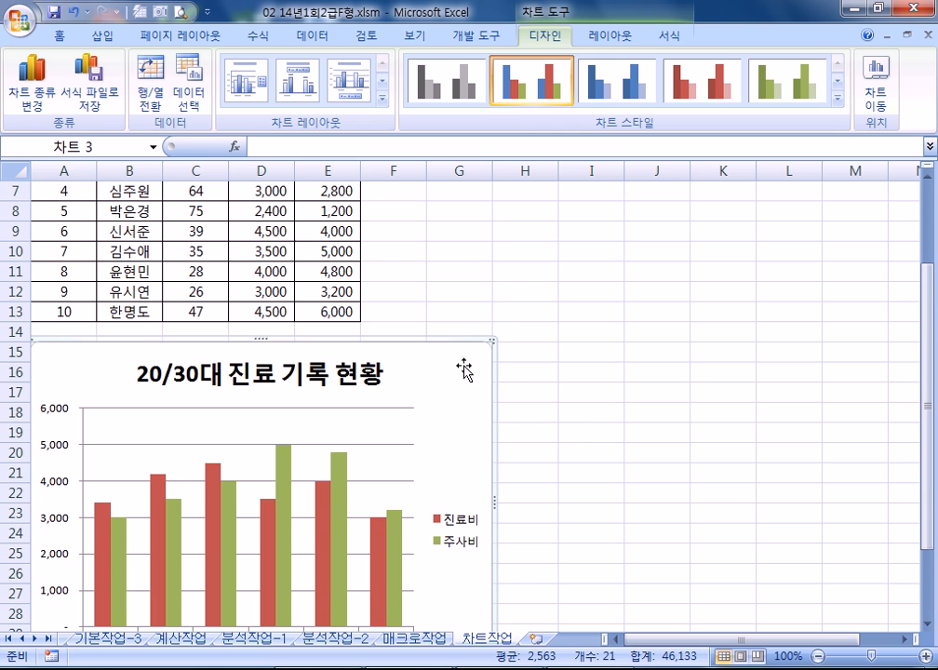
{"action": "left_click", "coordinate": [384, 381]}
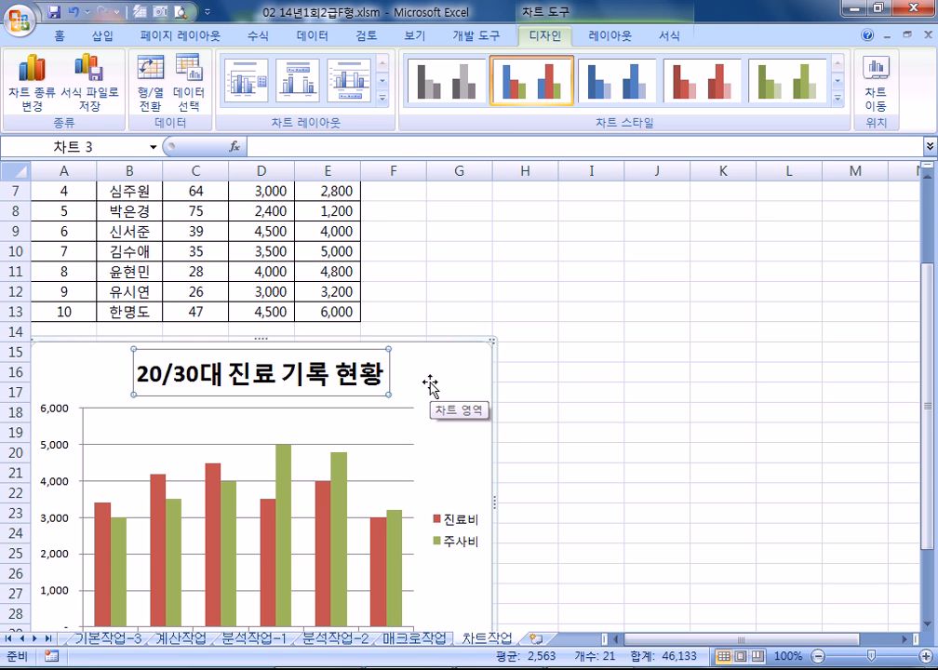
Step: Change only the 주사비 series to a 꺾은선형 chart with markers, keeping the 진료비 series as columns
{"action": "scroll", "coordinate": [447, 447], "scroll_direction": "down", "scroll_amount": 3}
{"action": "mouse_move", "coordinate": [398, 401]}
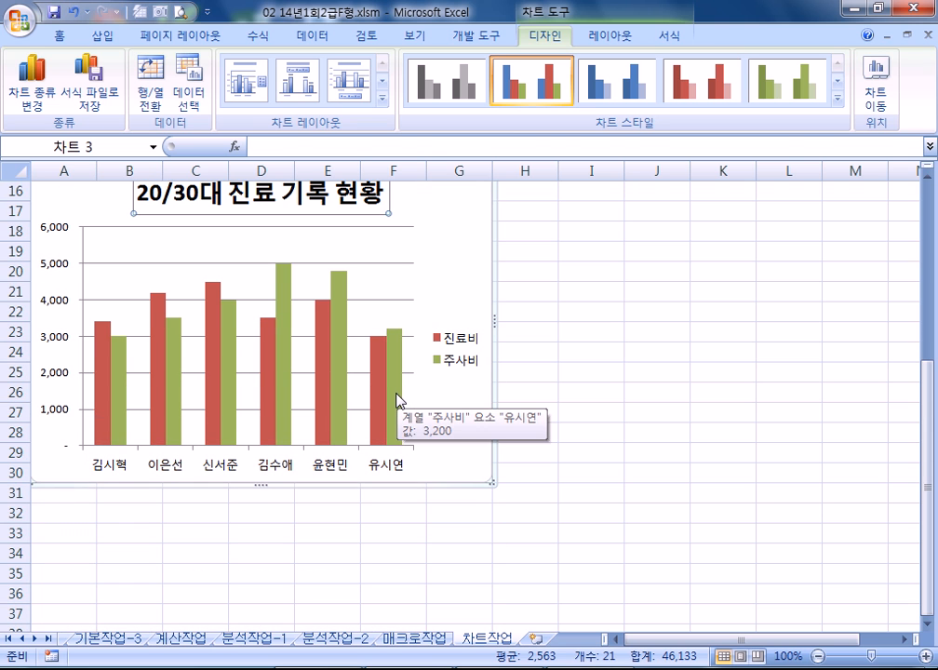
{"action": "left_click", "coordinate": [398, 401]}
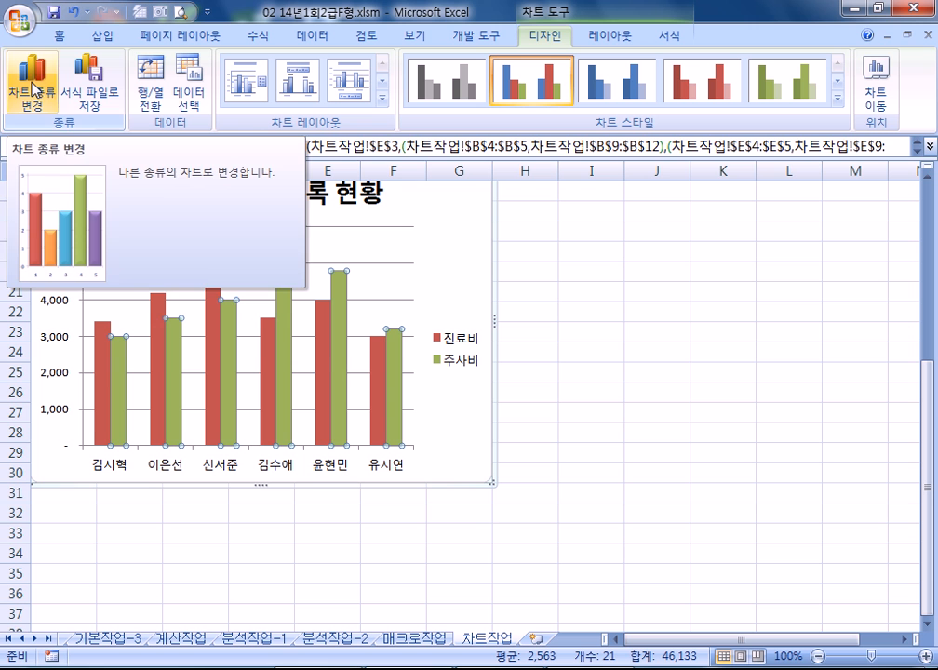
{"action": "left_click", "coordinate": [422, 404]}
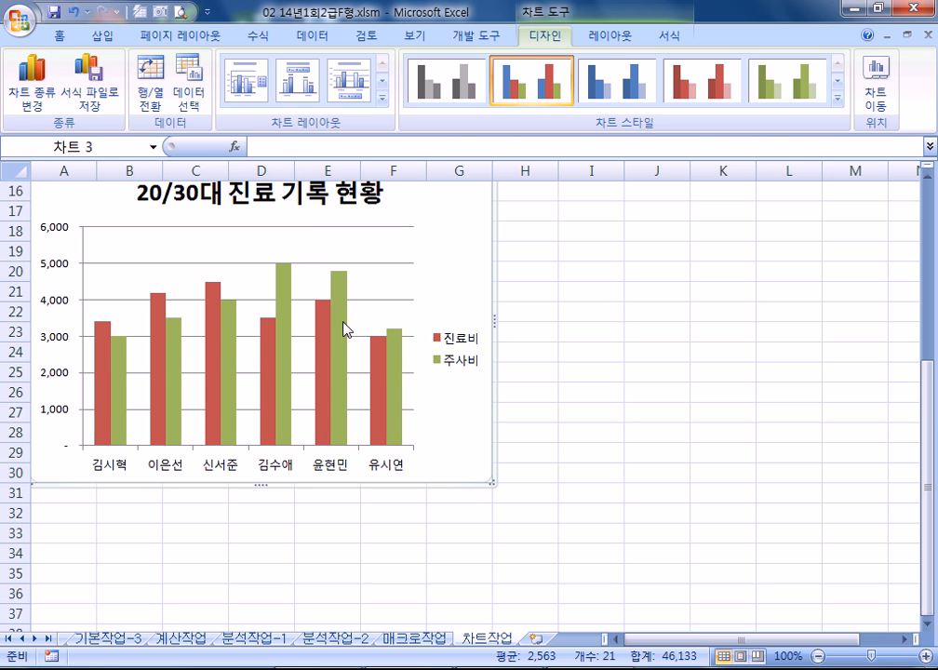
{"action": "left_click", "coordinate": [398, 391]}
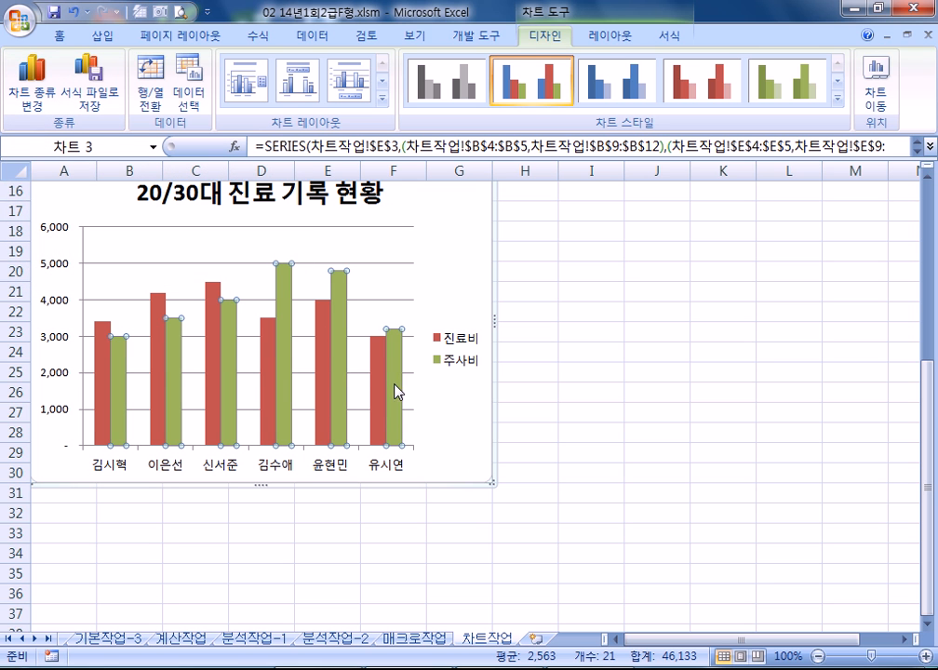
{"action": "left_click", "coordinate": [30, 97]}
{"action": "left_click", "coordinate": [268, 122]}
{"action": "left_click", "coordinate": [579, 363]}
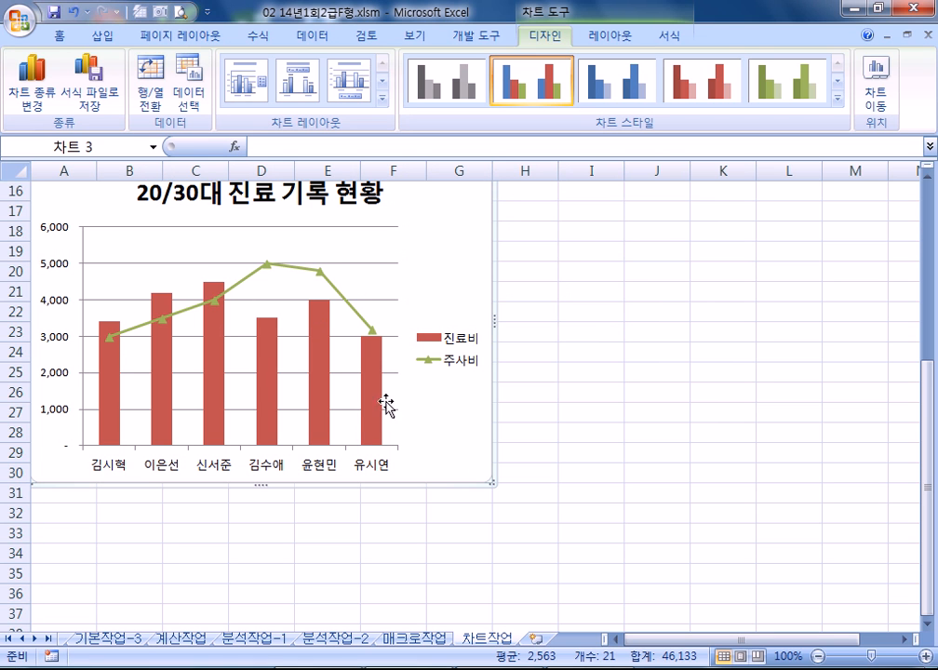
Step: Place the chart's legend at the top, below the title
{"action": "left_click", "coordinate": [456, 366]}
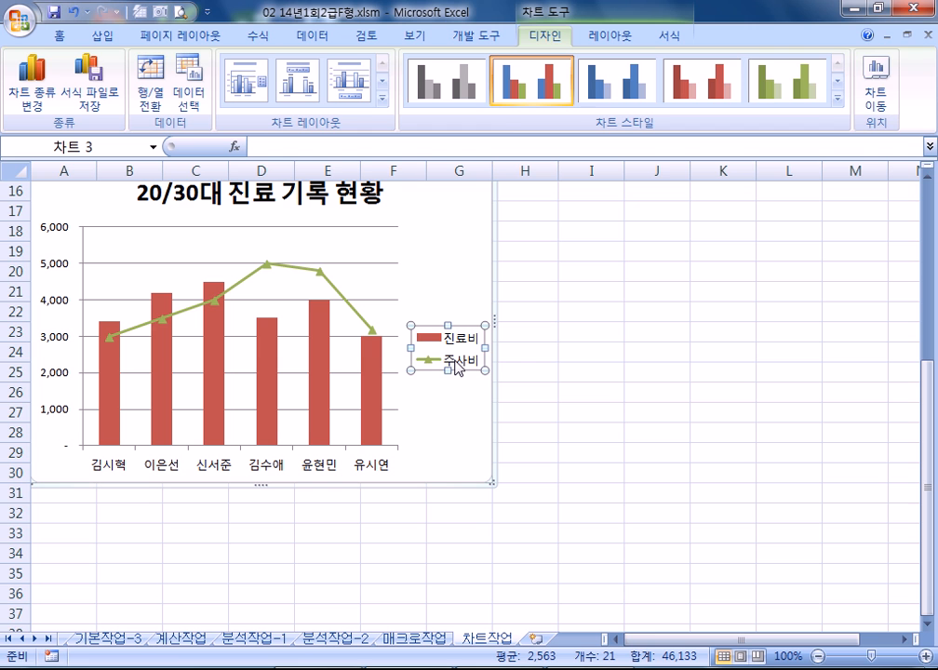
{"action": "left_click", "coordinate": [610, 36]}
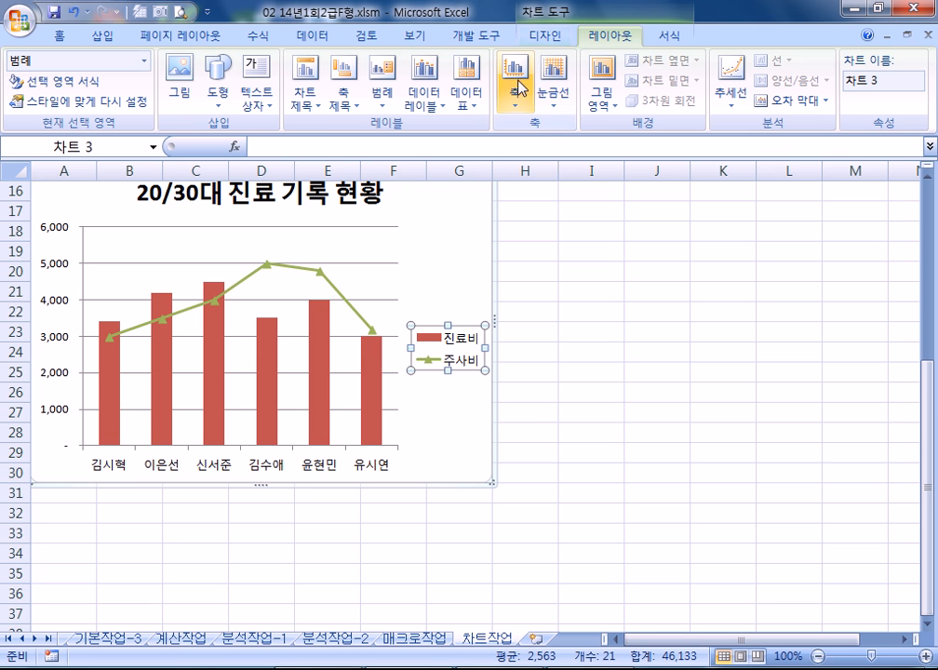
{"action": "left_click", "coordinate": [381, 86]}
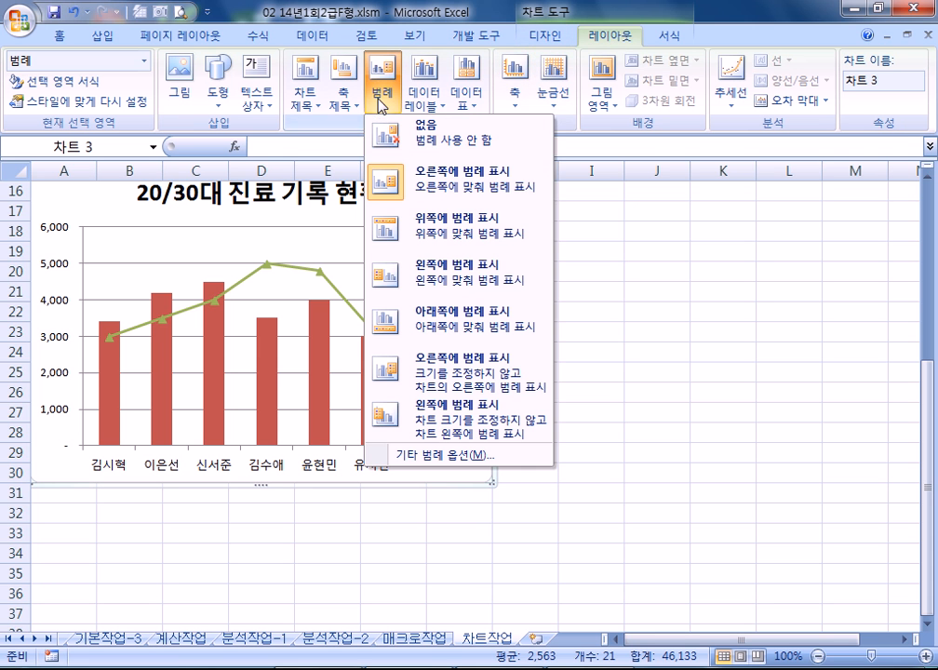
{"action": "left_click", "coordinate": [427, 245]}
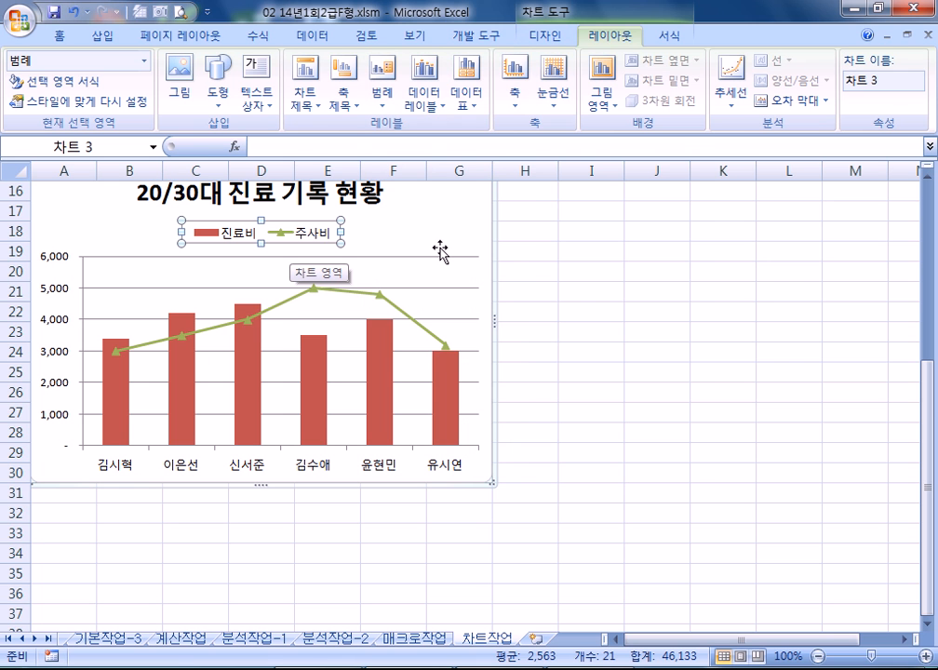
Step: Open the legend's format settings, move the dialog clear of the chart, and view the chart area's format options
{"action": "key", "text": "ctrl+1"}
{"action": "left_click_drag", "start_coordinate": [502, 119], "coordinate": [745, 119]}
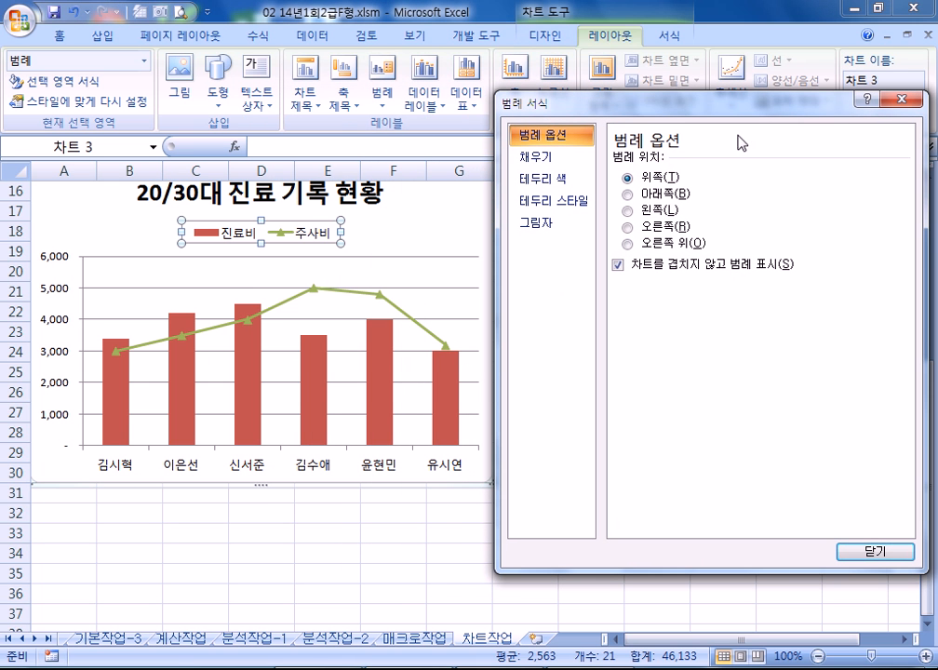
{"action": "left_click_drag", "start_coordinate": [573, 114], "coordinate": [612, 114]}
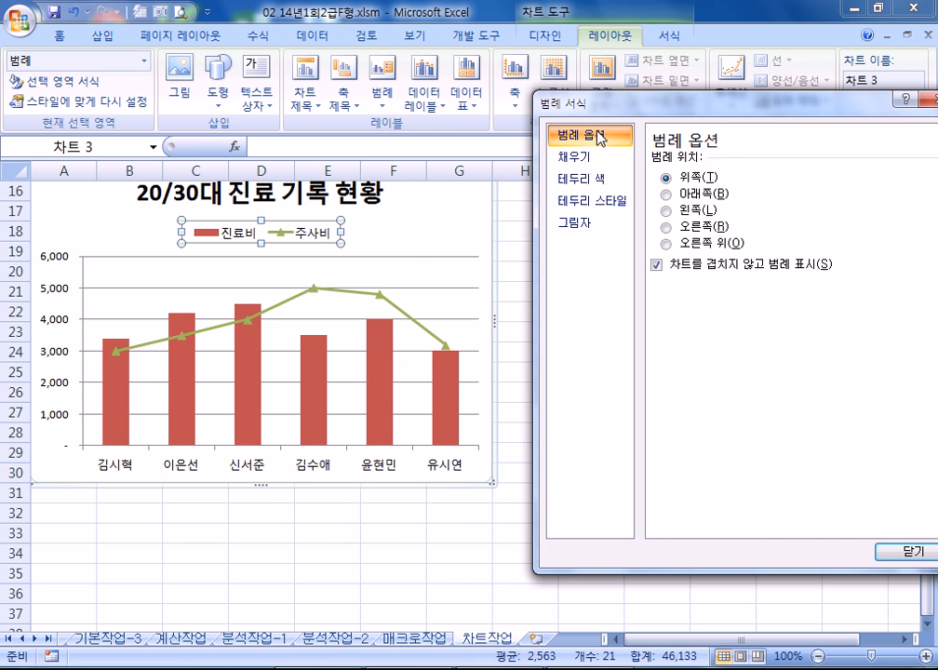
{"action": "left_click_drag", "start_coordinate": [598, 118], "coordinate": [586, 135]}
{"action": "left_click", "coordinate": [441, 262]}
{"action": "scroll", "coordinate": [438, 265], "scroll_direction": "up", "scroll_amount": 2}
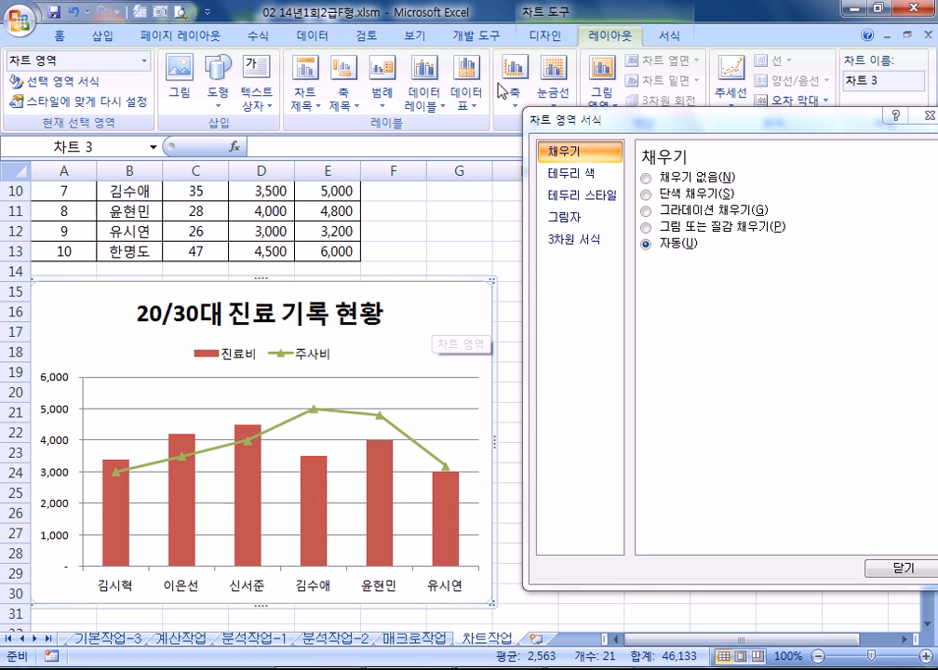
Step: Review the 세로 막대형, 꺾은선형 and 원형 chart types for the 주사비 series, and keep the line with markers
{"action": "left_click", "coordinate": [392, 427]}
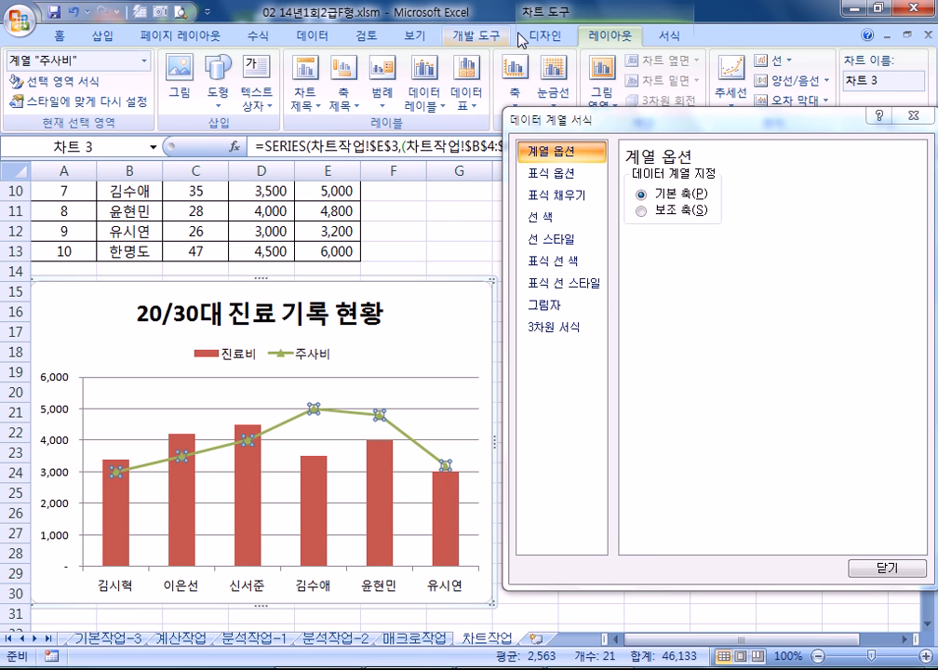
{"action": "scroll", "coordinate": [466, 56], "scroll_direction": "up", "scroll_amount": 1}
{"action": "left_click", "coordinate": [31, 82]}
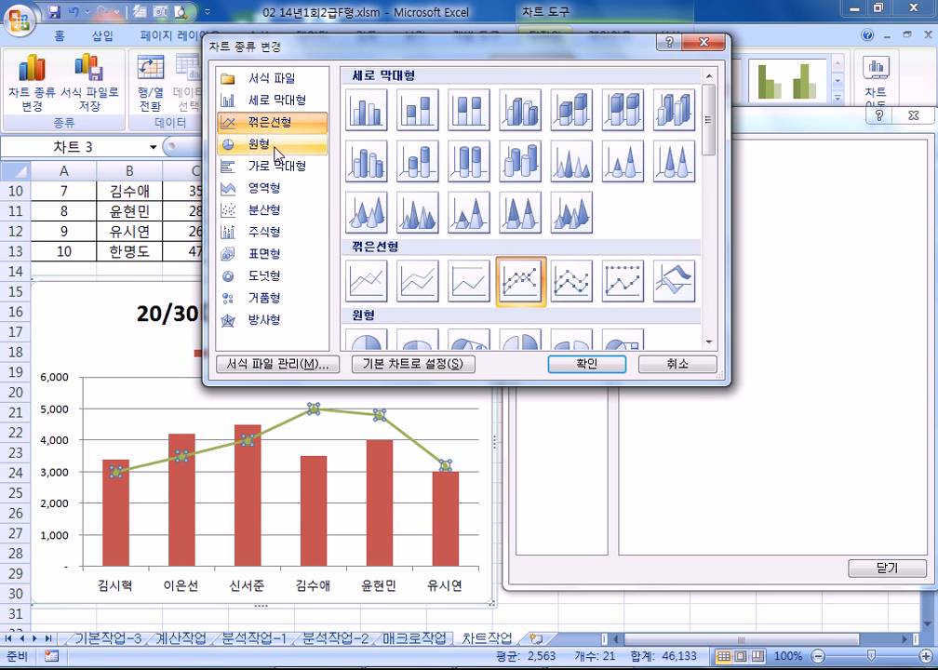
{"action": "left_click", "coordinate": [277, 100]}
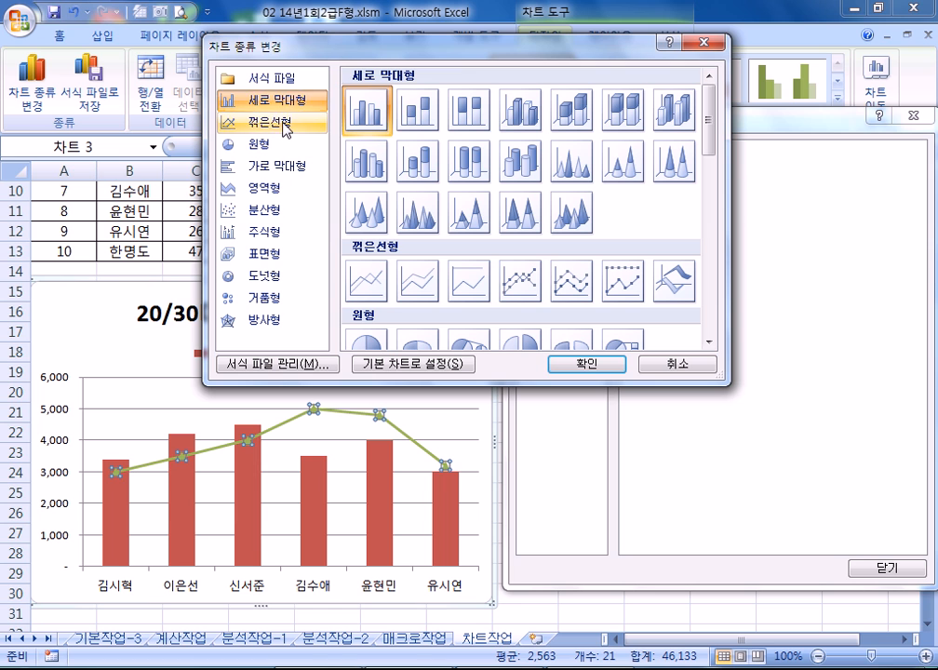
{"action": "left_click", "coordinate": [285, 125]}
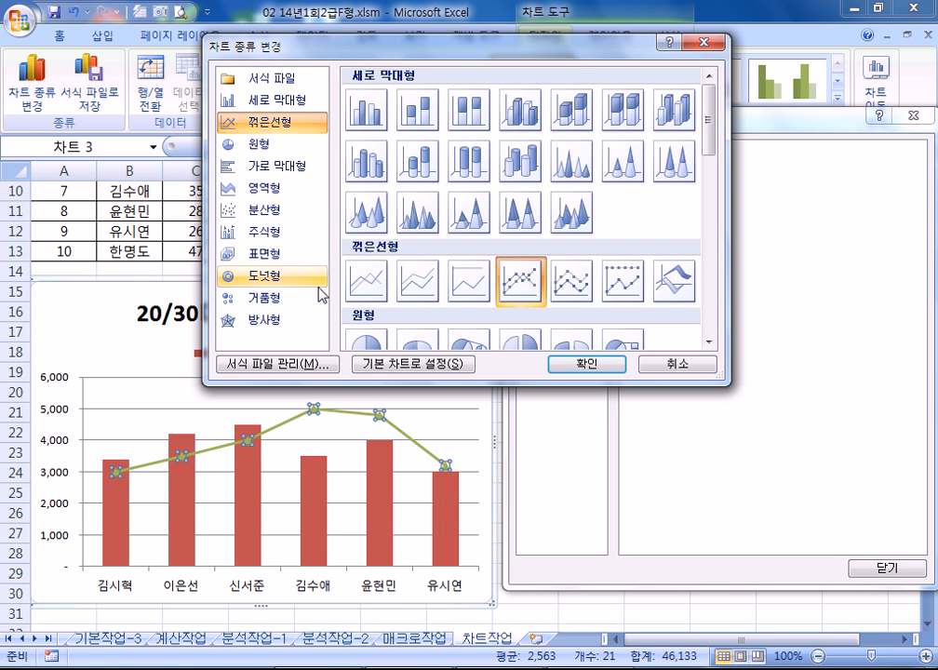
{"action": "left_click", "coordinate": [265, 141]}
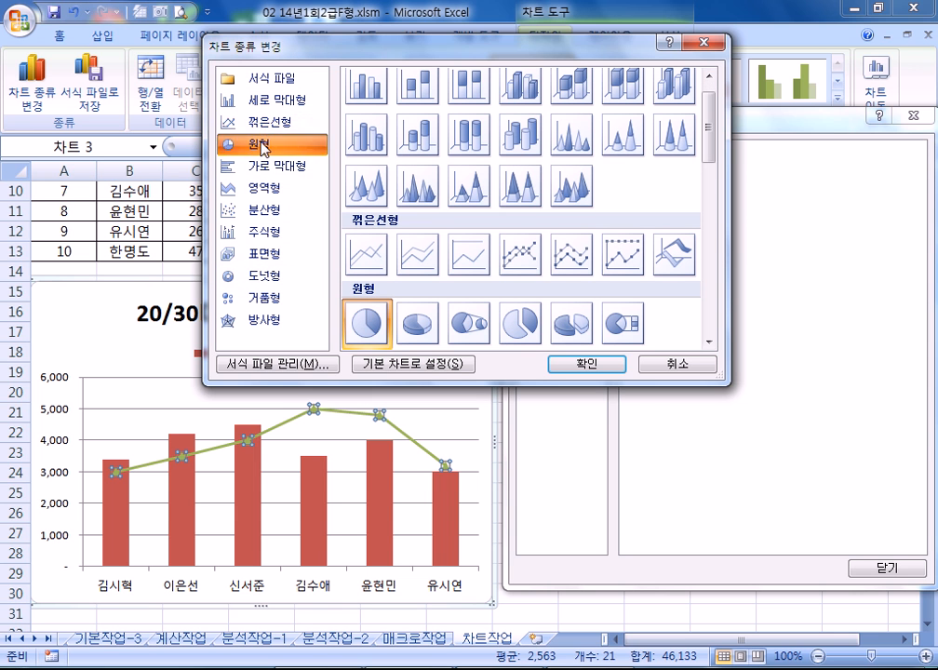
{"action": "left_click", "coordinate": [245, 123]}
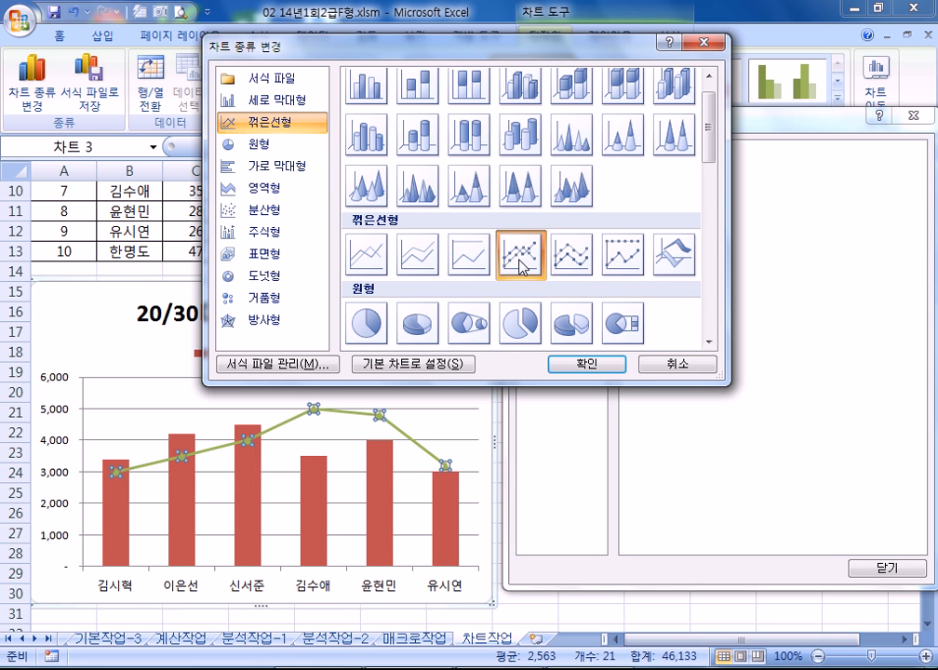
{"action": "left_click", "coordinate": [261, 102]}
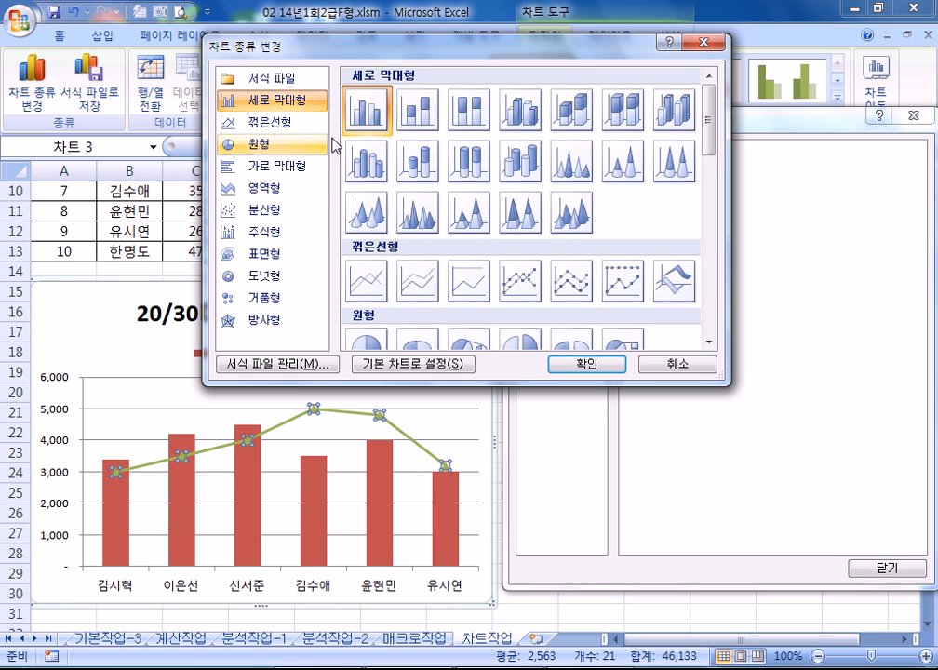
{"action": "left_click", "coordinate": [273, 125]}
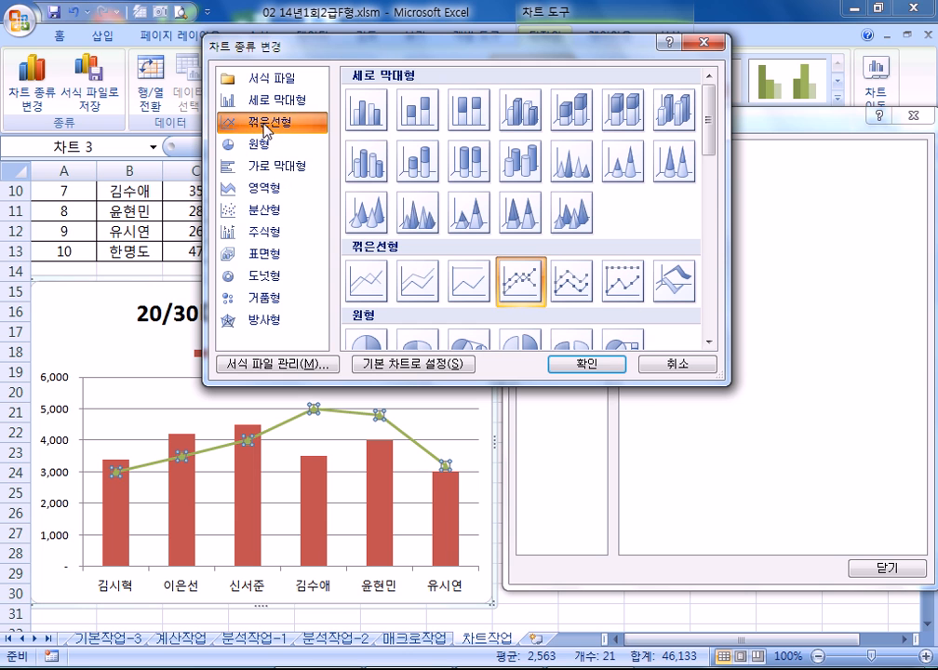
{"action": "left_click", "coordinate": [586, 364]}
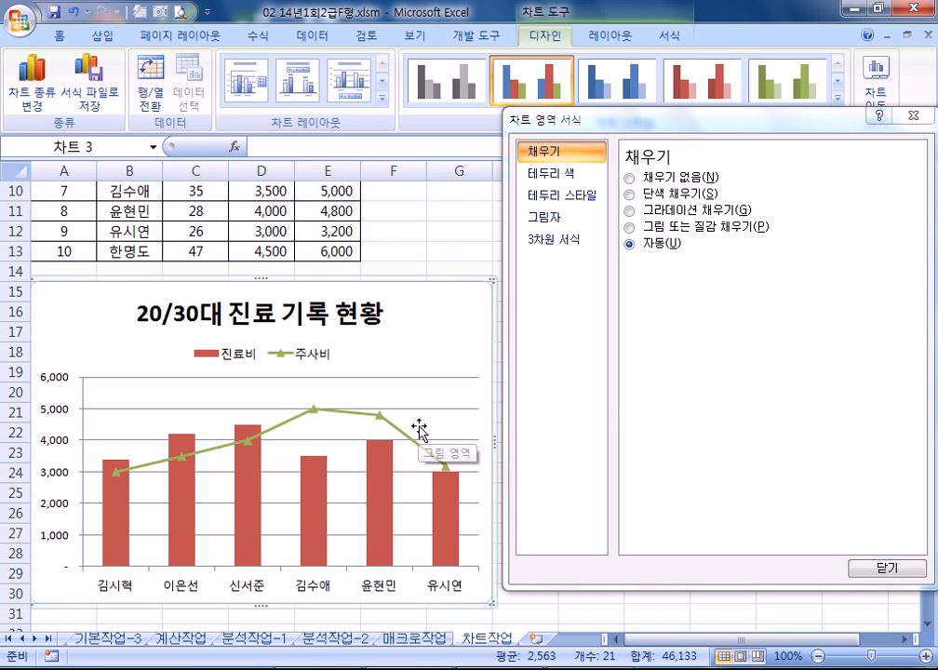
Step: Try the chart's legend at the 오른쪽 position and at the 왼쪽 position
{"action": "left_click", "coordinate": [316, 359]}
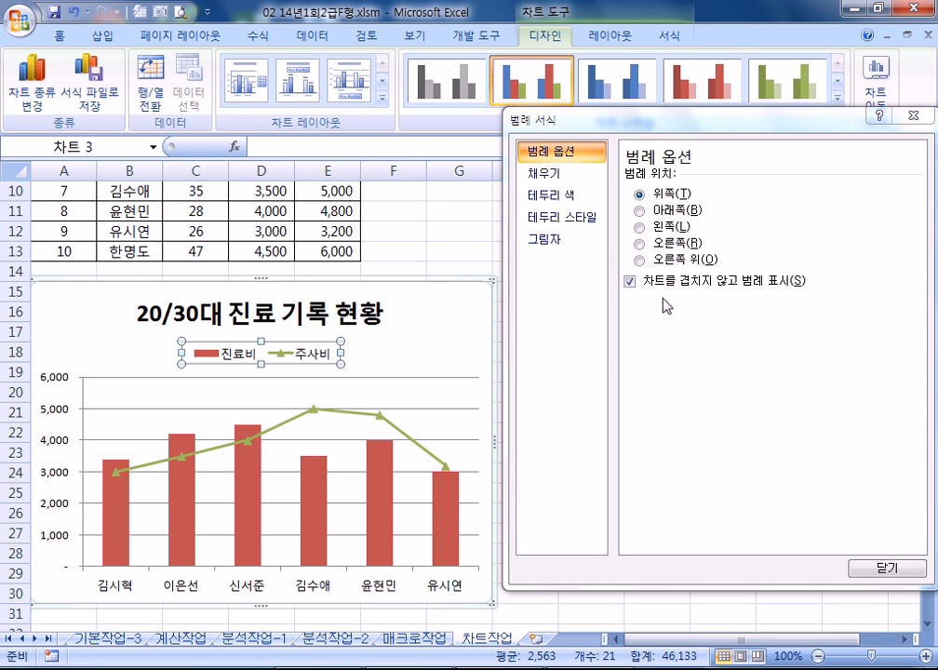
{"action": "left_click", "coordinate": [657, 248]}
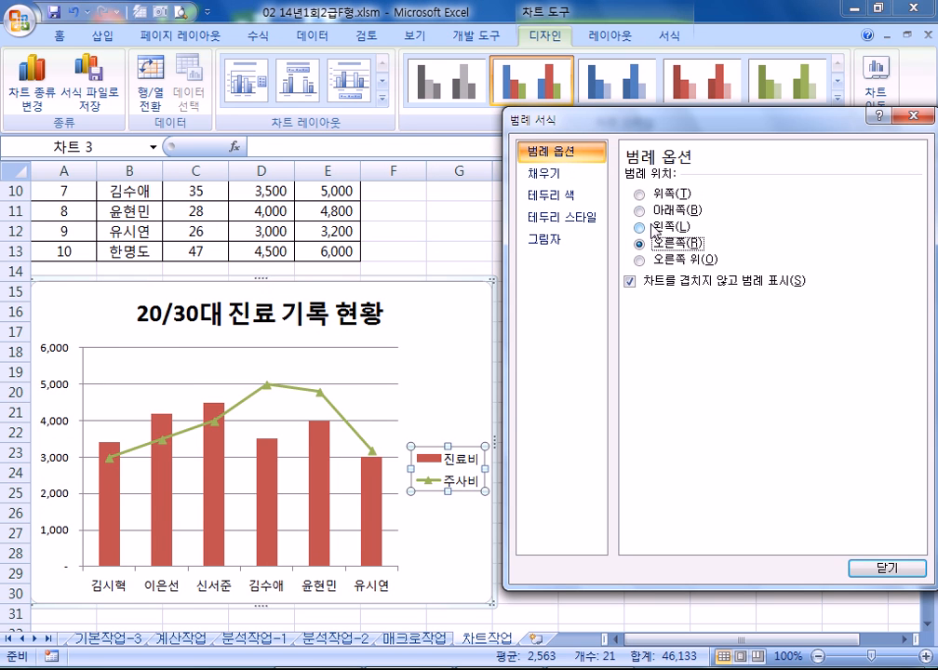
{"action": "left_click", "coordinate": [639, 226]}
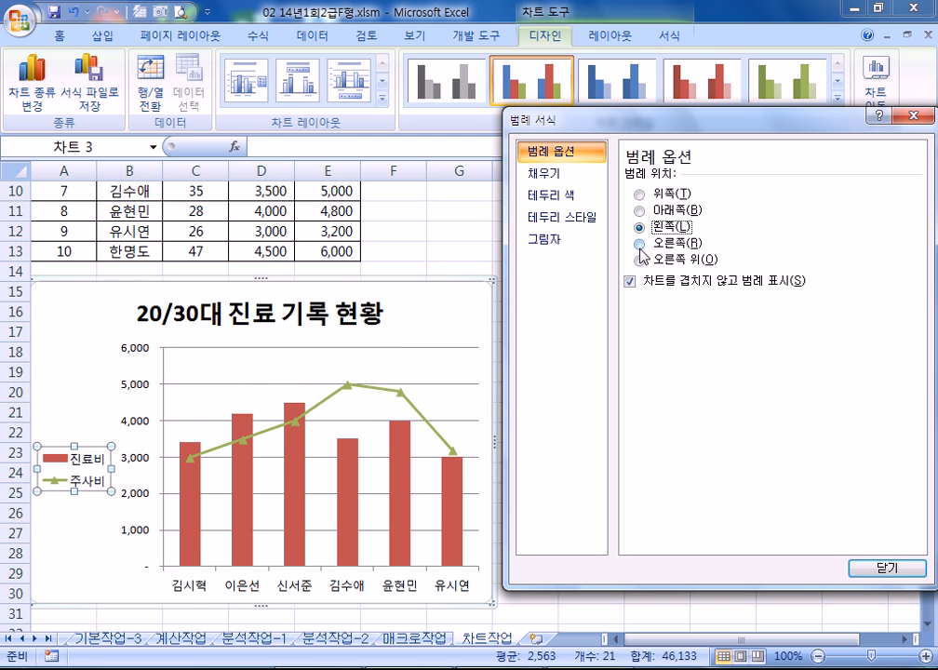
Step: Give the chart area's border rounded corners (둥근 모서리) and a width of 3 pt
{"action": "left_click", "coordinate": [456, 303]}
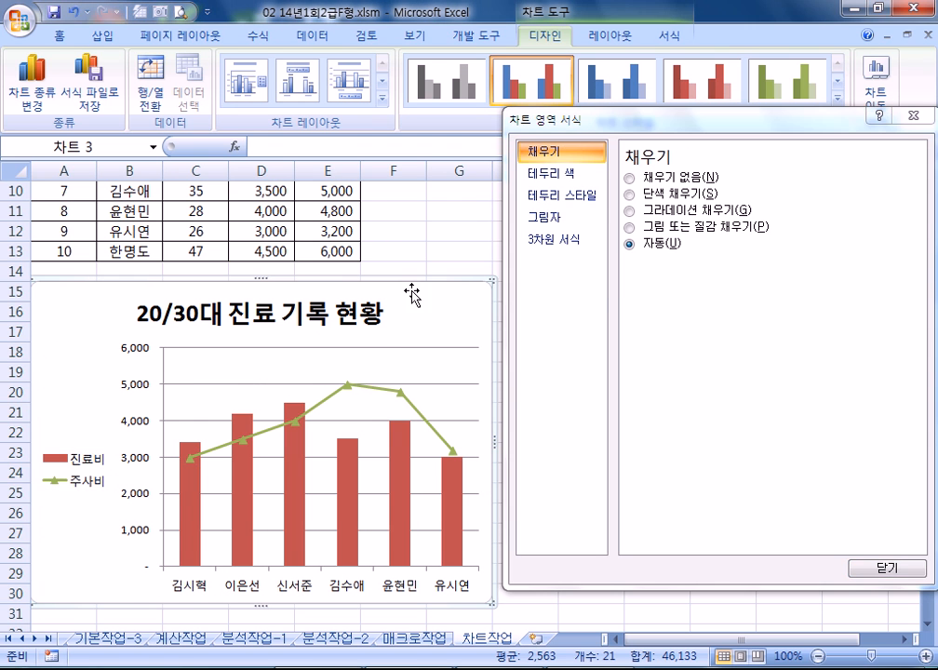
{"action": "left_click", "coordinate": [555, 198]}
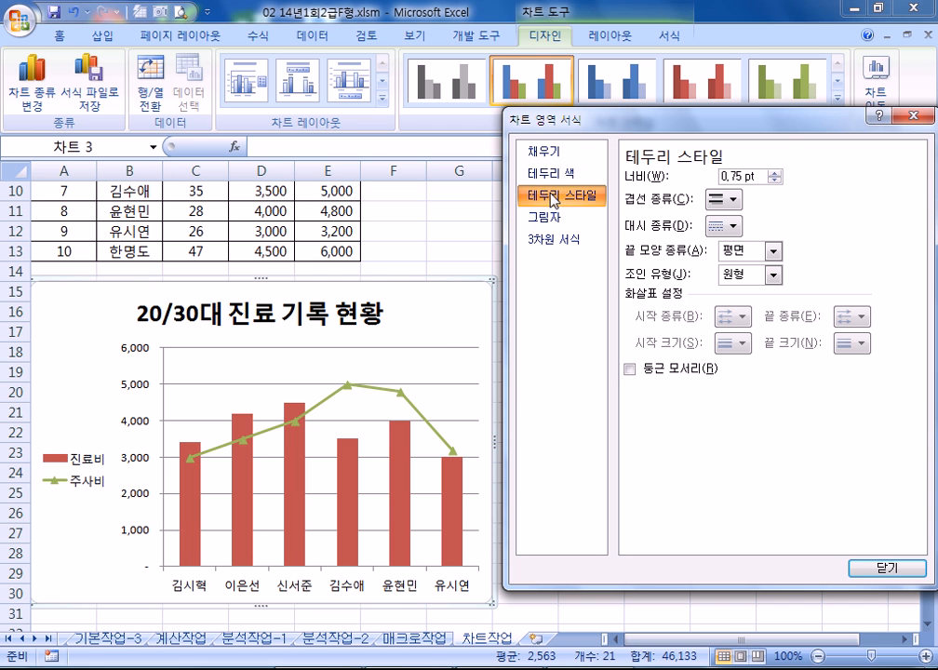
{"action": "left_click", "coordinate": [682, 371]}
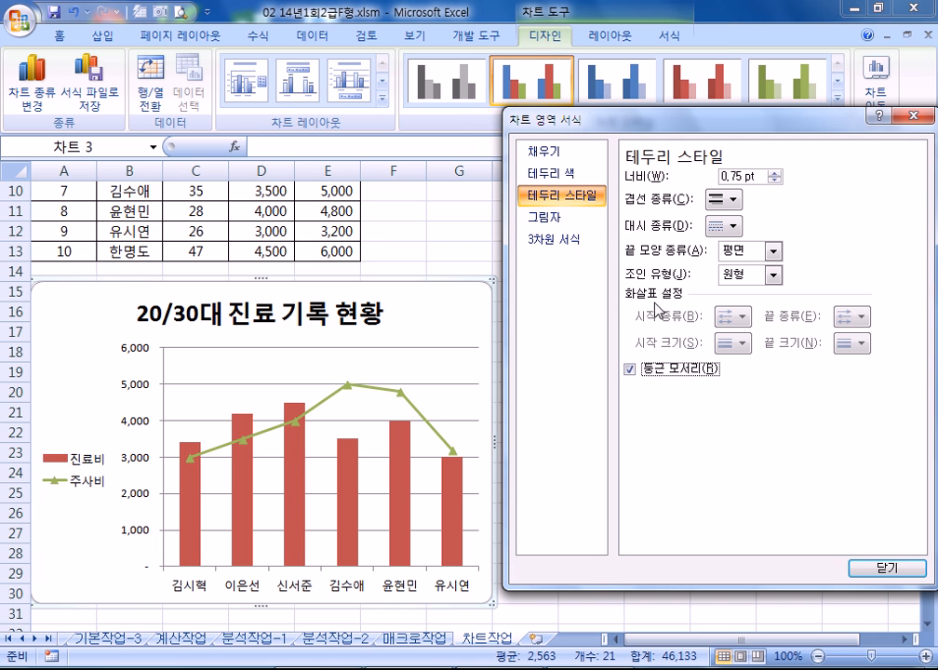
{"action": "left_click", "coordinate": [775, 173]}
{"action": "left_click", "coordinate": [775, 173]}
{"action": "left_click", "coordinate": [775, 173]}
{"action": "left_click", "coordinate": [775, 173]}
{"action": "left_click", "coordinate": [775, 173]}
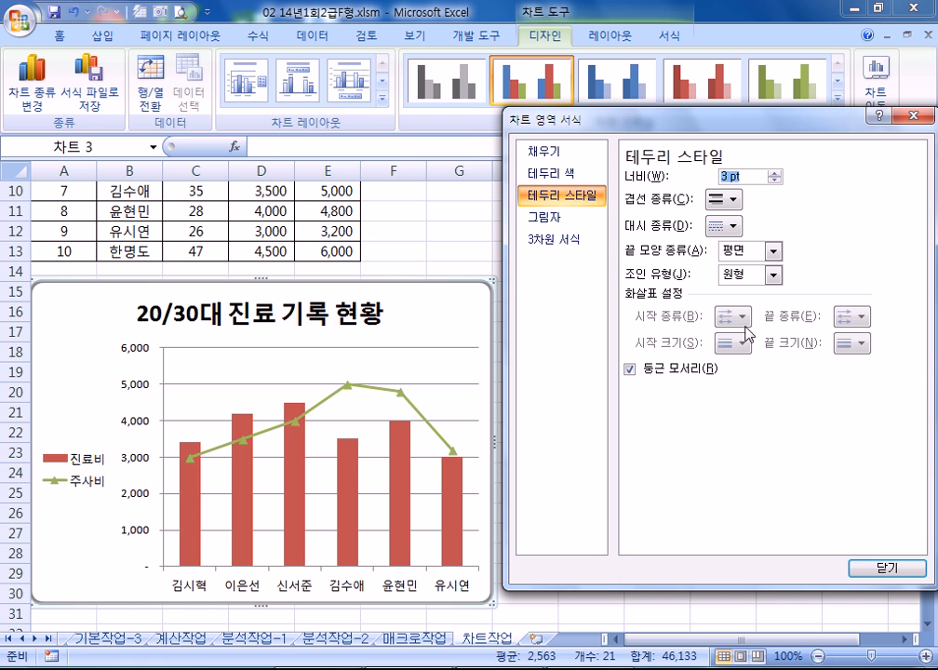
Step: Set the legend position to 위쪽, placing it below the chart title
{"action": "left_click", "coordinate": [463, 302]}
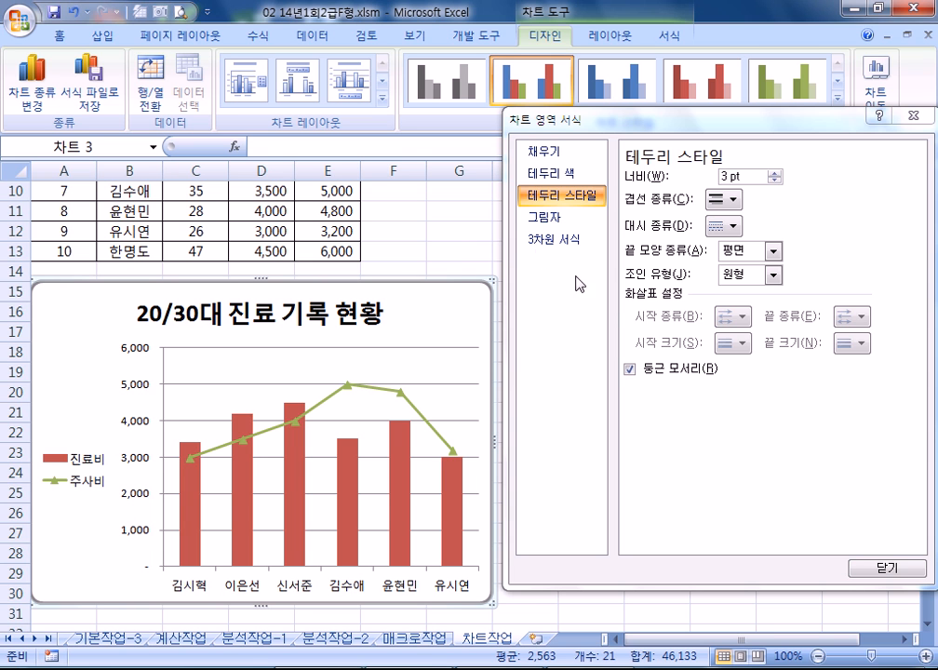
{"action": "left_click", "coordinate": [101, 450]}
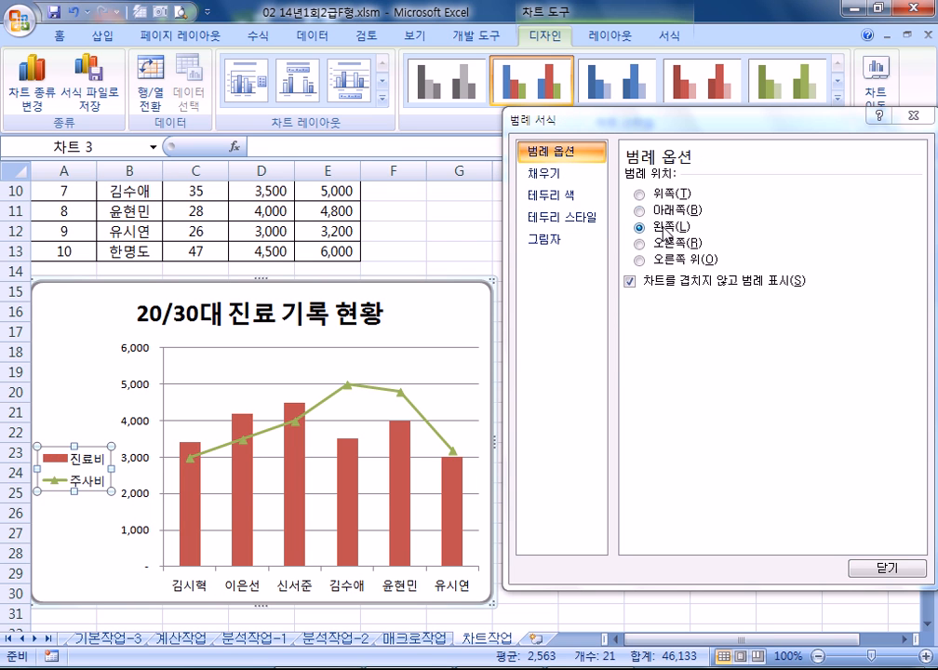
{"action": "left_click", "coordinate": [651, 194]}
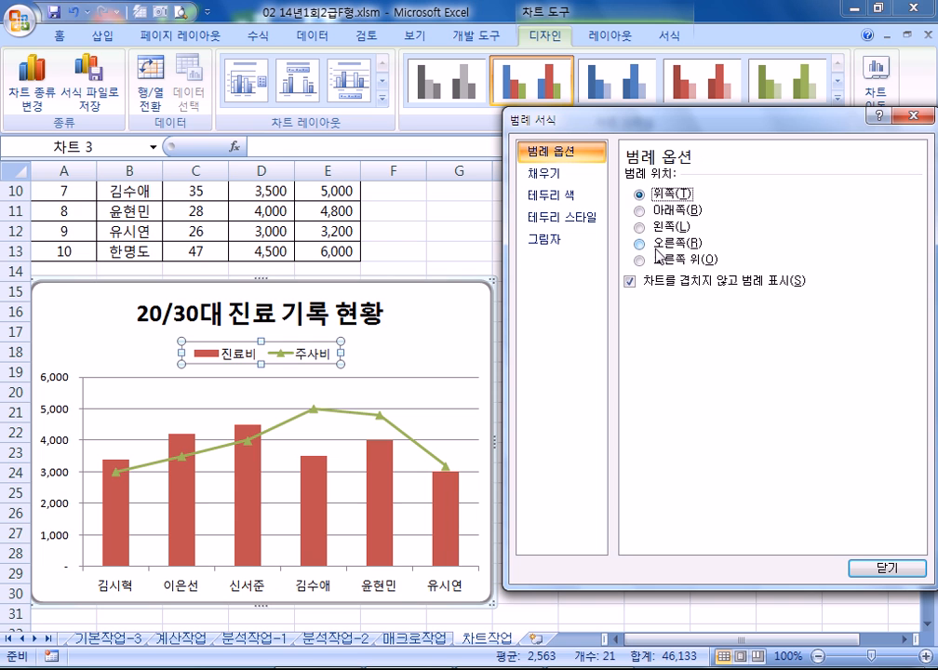
{"action": "left_click_drag", "start_coordinate": [604, 121], "coordinate": [636, 124]}
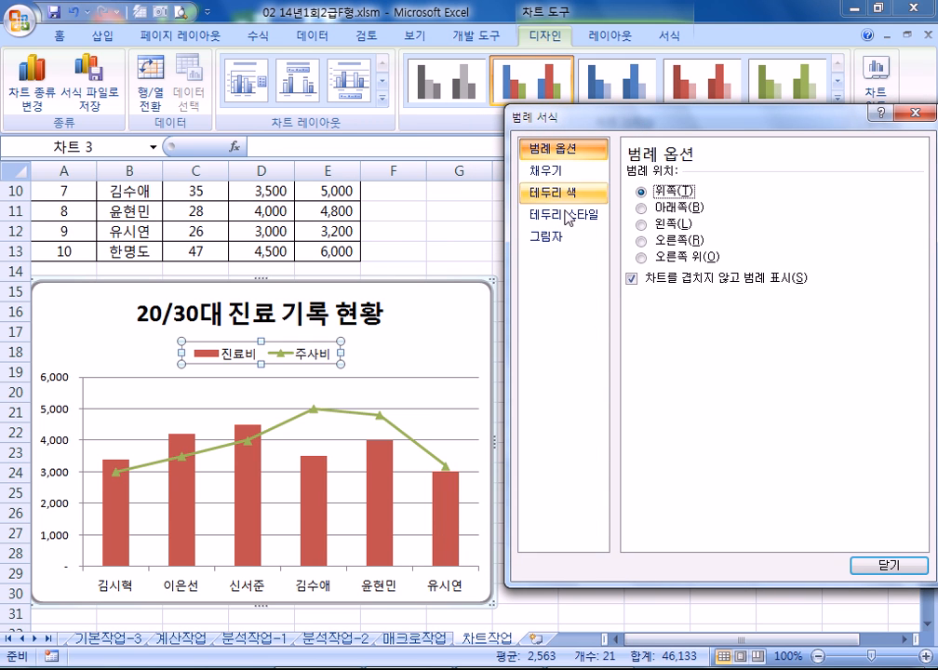
{"action": "left_click", "coordinate": [446, 321]}
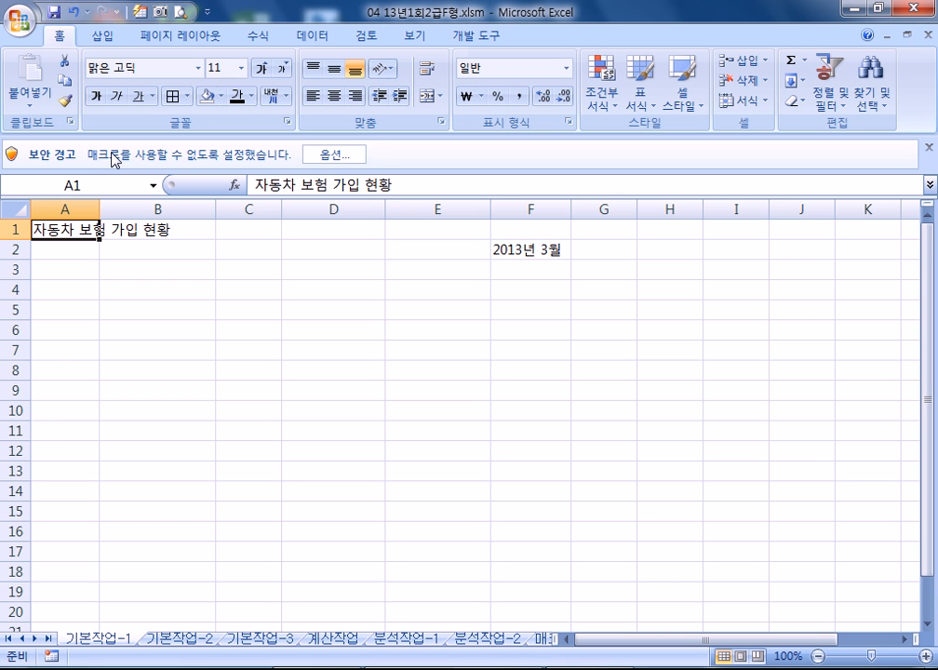
{"action": "left_click", "coordinate": [333, 160]}
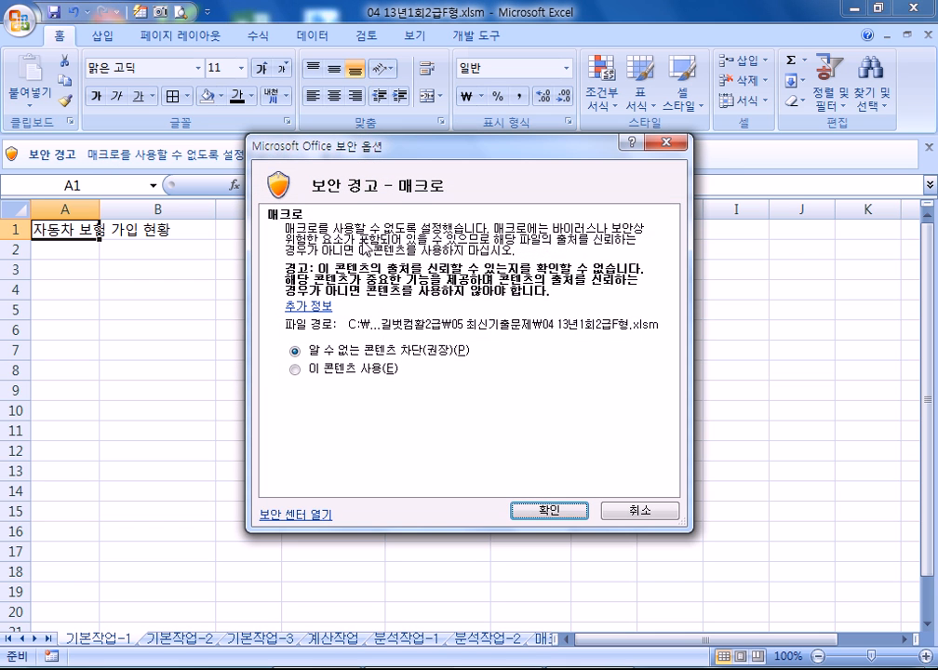
{"action": "left_click", "coordinate": [323, 371]}
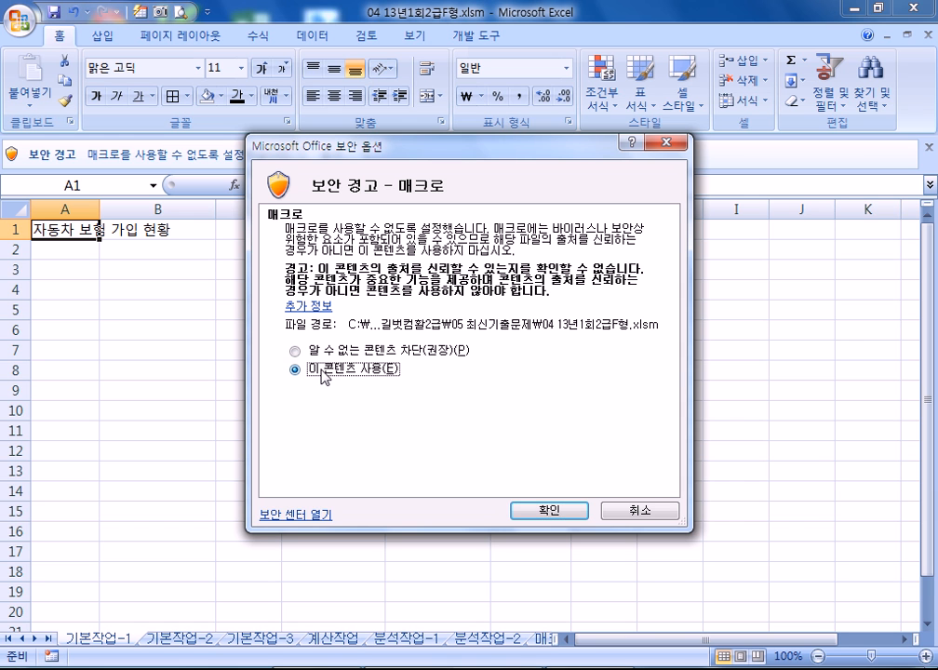
{"action": "left_click_drag", "start_coordinate": [340, 147], "coordinate": [525, 43]}
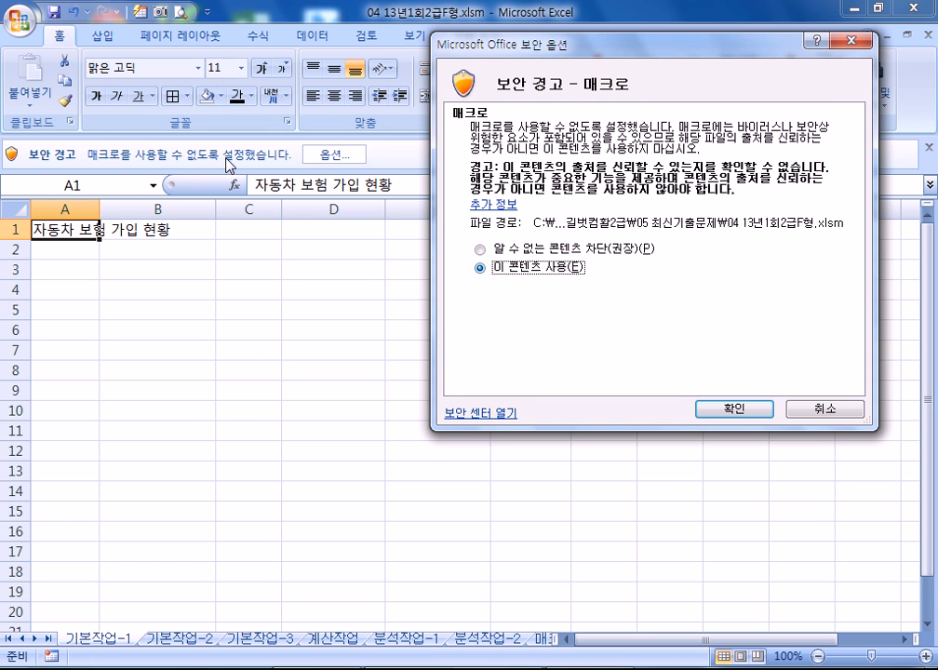
{"action": "left_click", "coordinate": [824, 408]}
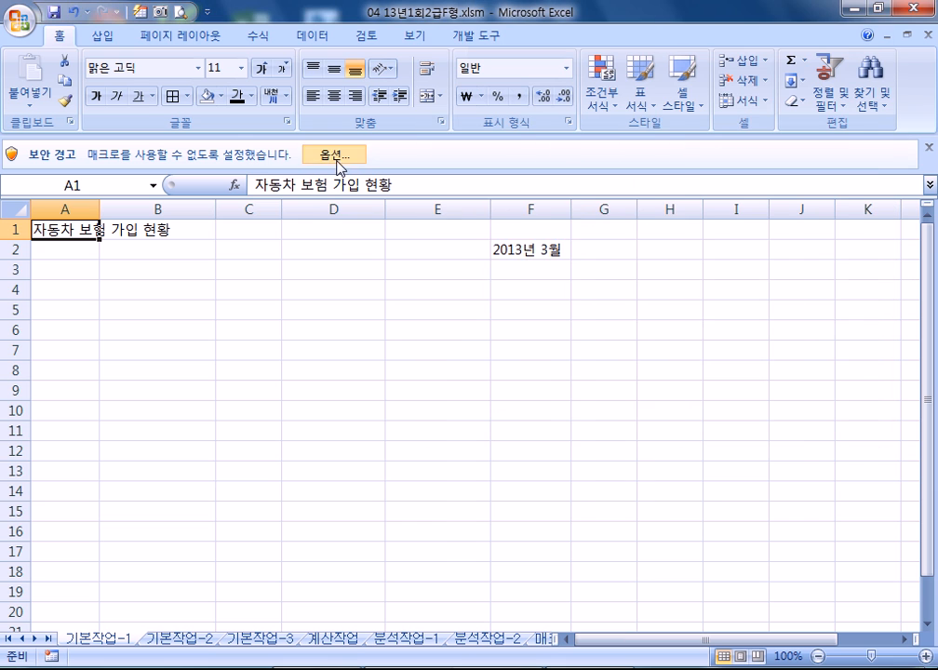
Step: Enable the blocked macro content (이 콘텐츠 사용) for the workbook 04 13년1회2급F형.xlsm
{"action": "left_click", "coordinate": [335, 156]}
{"action": "left_click", "coordinate": [321, 369]}
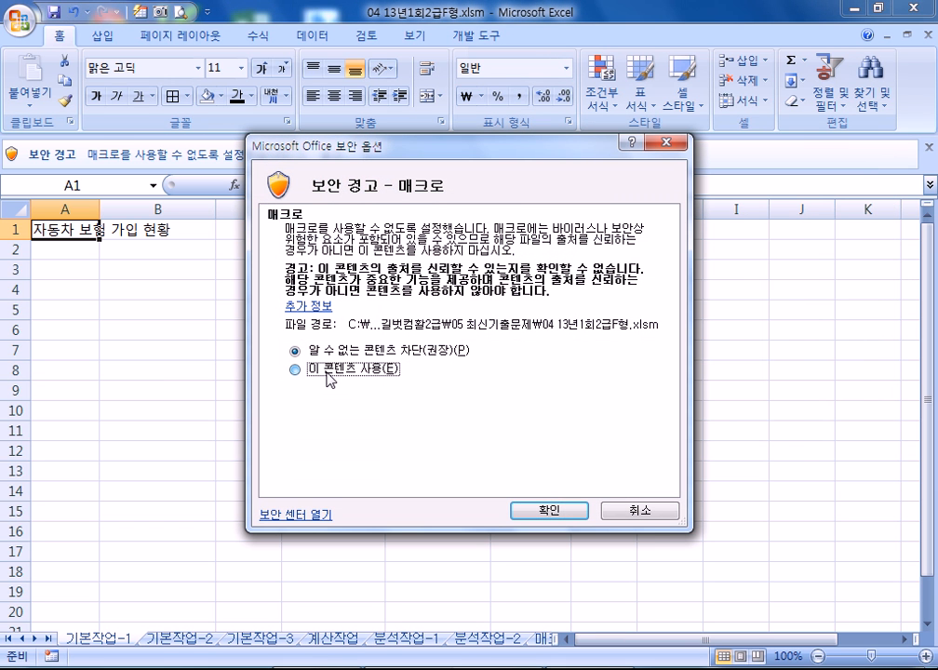
{"action": "left_click", "coordinate": [548, 510]}
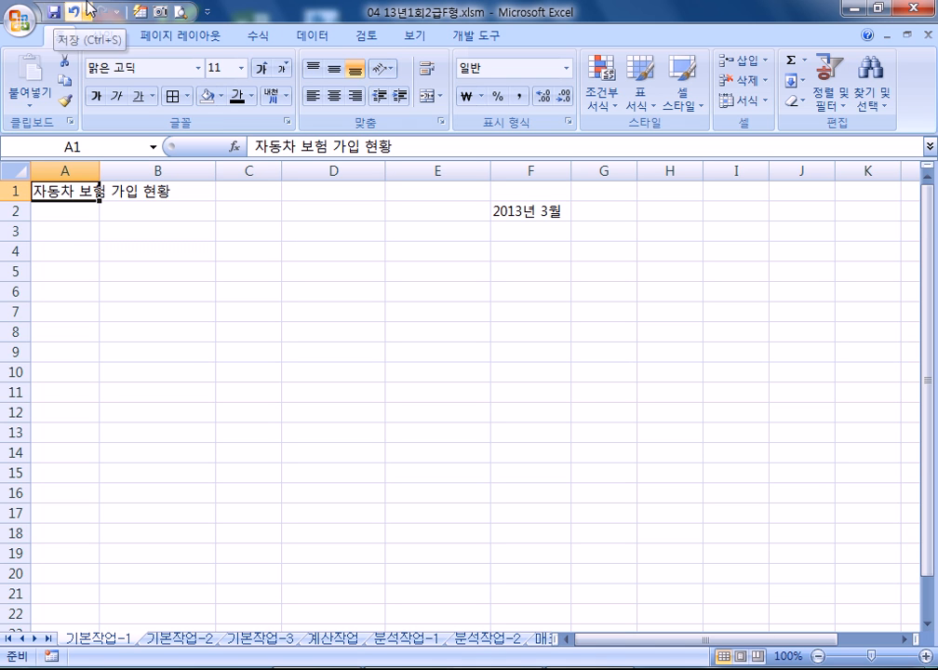
Step: Mark out the empty range A4:F13 on the 기본작업-1 sheet, and select cell E5
{"action": "left_click", "coordinate": [20, 20]}
{"action": "left_click", "coordinate": [264, 17]}
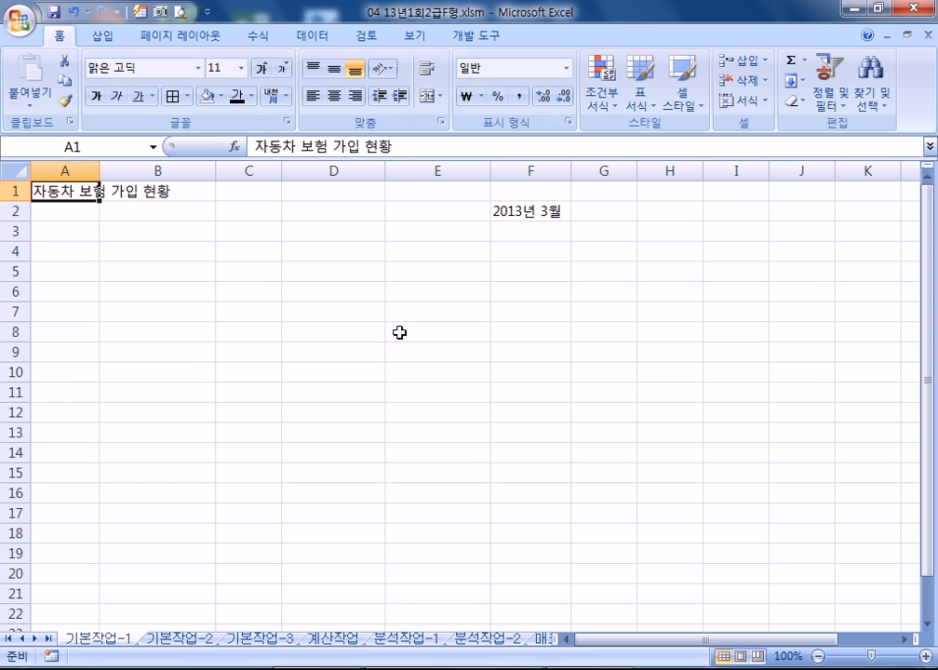
{"action": "left_click", "coordinate": [256, 254]}
{"action": "left_click_drag", "start_coordinate": [88, 245], "coordinate": [517, 431]}
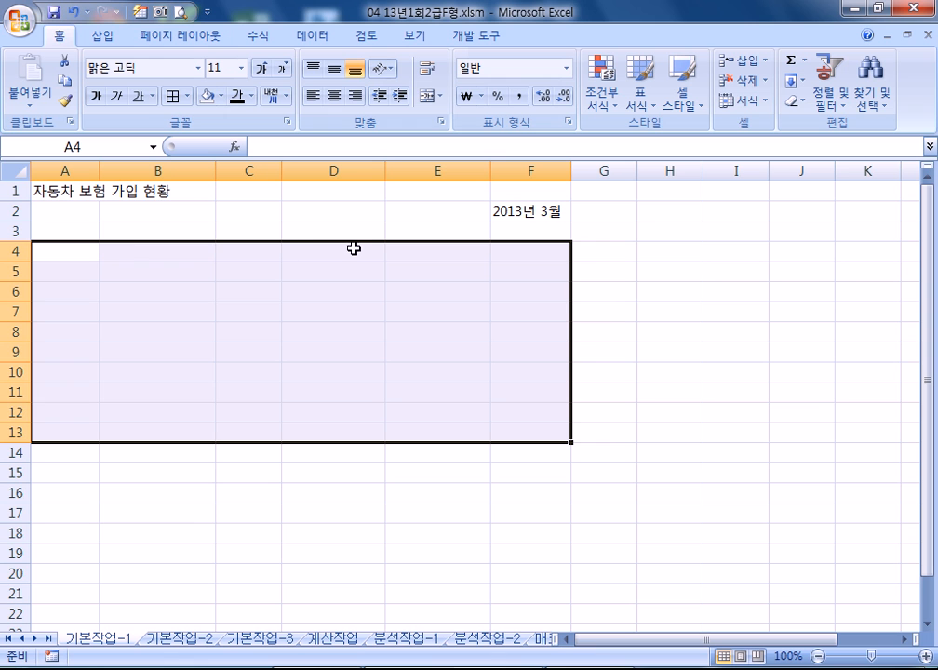
{"action": "left_click", "coordinate": [407, 270]}
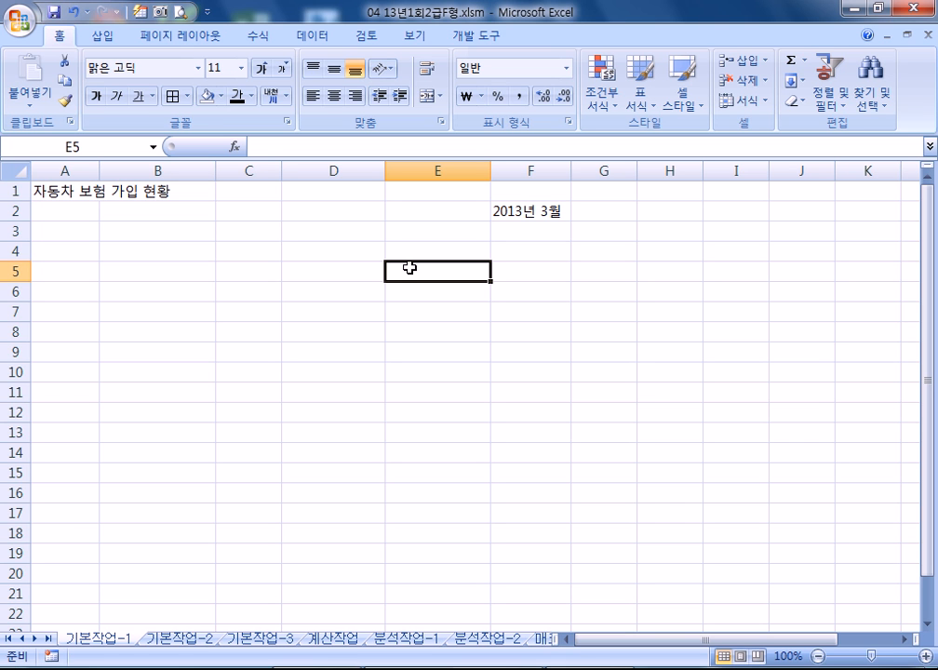
Step: Start opening another workbook and browse from the 05 최신기출문제 folder to the folders on Windows7 (C:)
{"action": "left_click", "coordinate": [20, 19]}
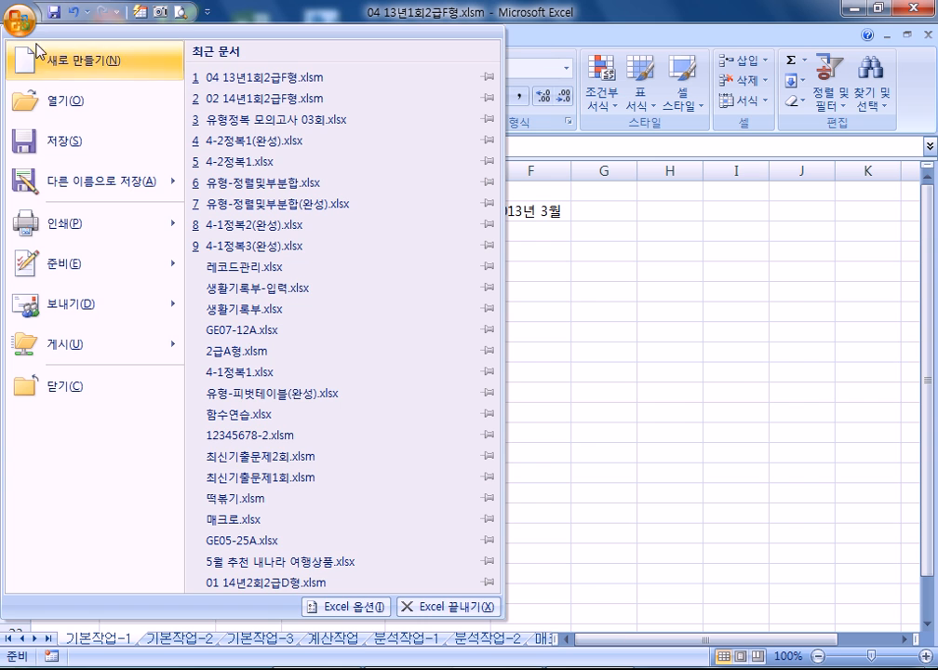
{"action": "left_click", "coordinate": [52, 112]}
{"action": "scroll", "coordinate": [287, 174], "scroll_direction": "up", "scroll_amount": 5}
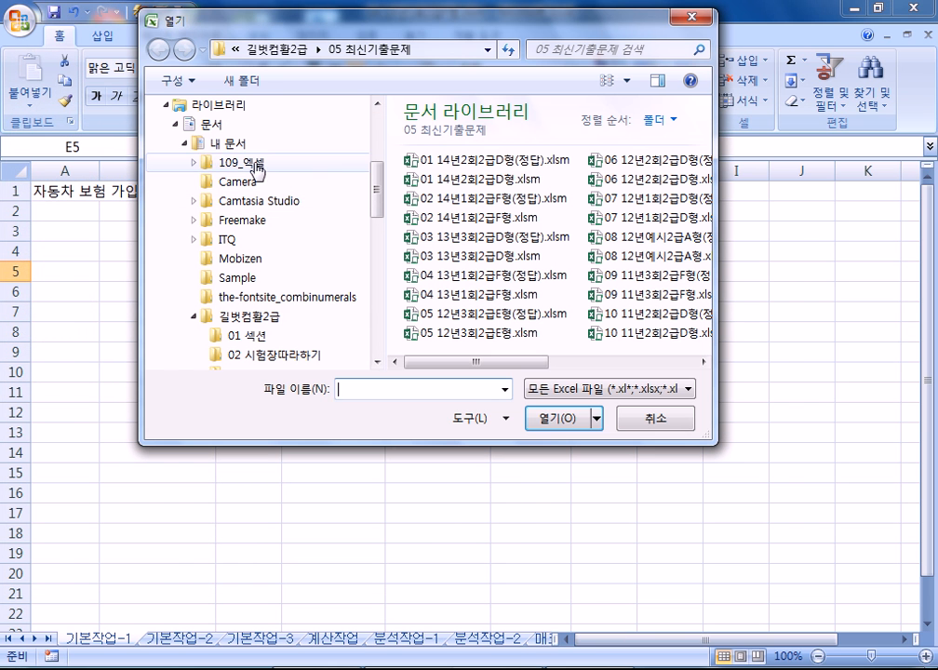
{"action": "left_click_drag", "start_coordinate": [376, 195], "coordinate": [377, 293]}
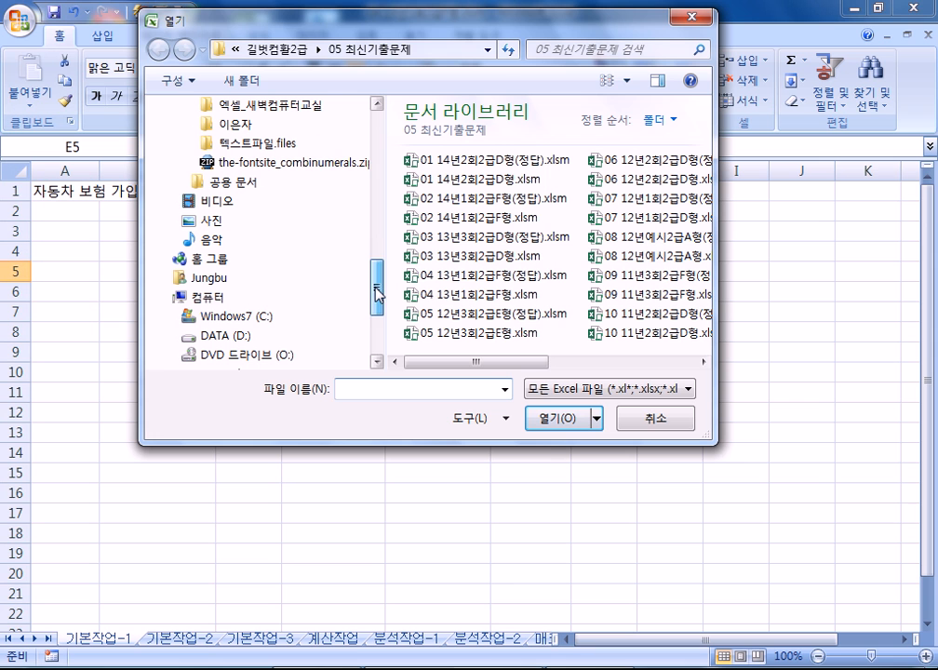
{"action": "left_click", "coordinate": [211, 317]}
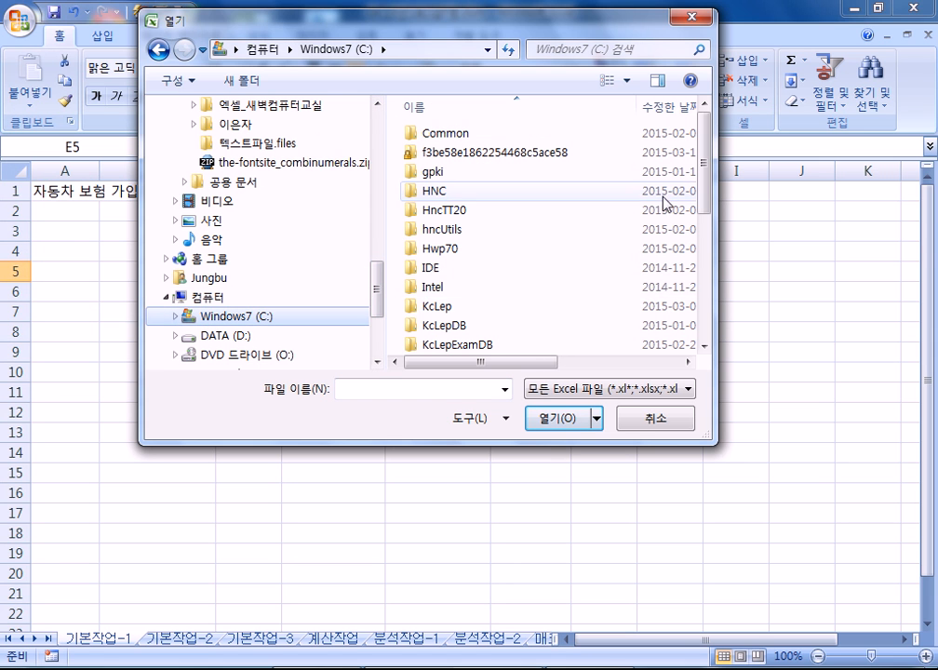
{"action": "left_click_drag", "start_coordinate": [704, 200], "coordinate": [707, 277]}
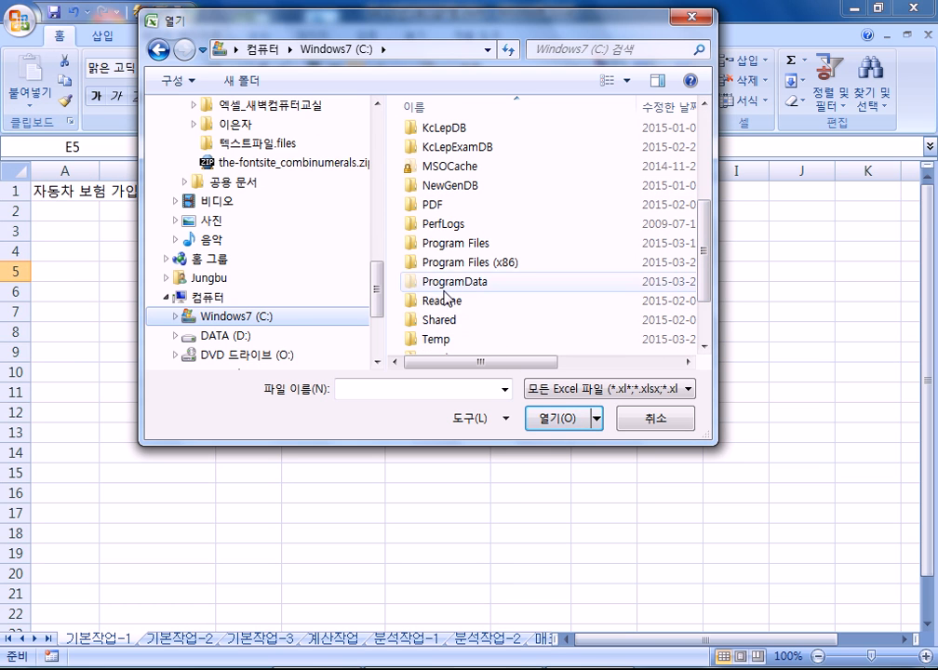
{"action": "left_click", "coordinate": [196, 297]}
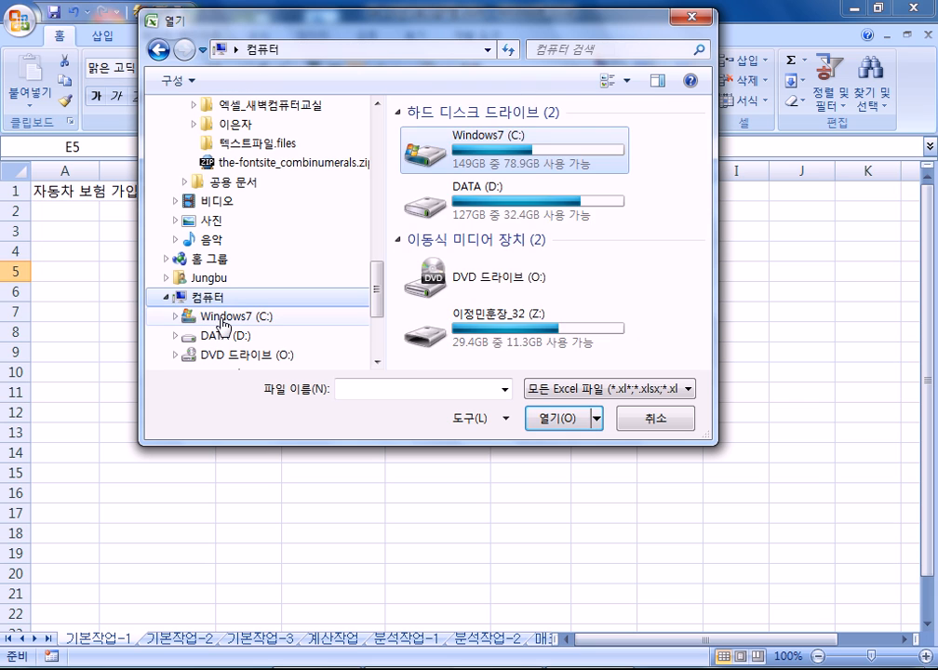
{"action": "left_click", "coordinate": [223, 319]}
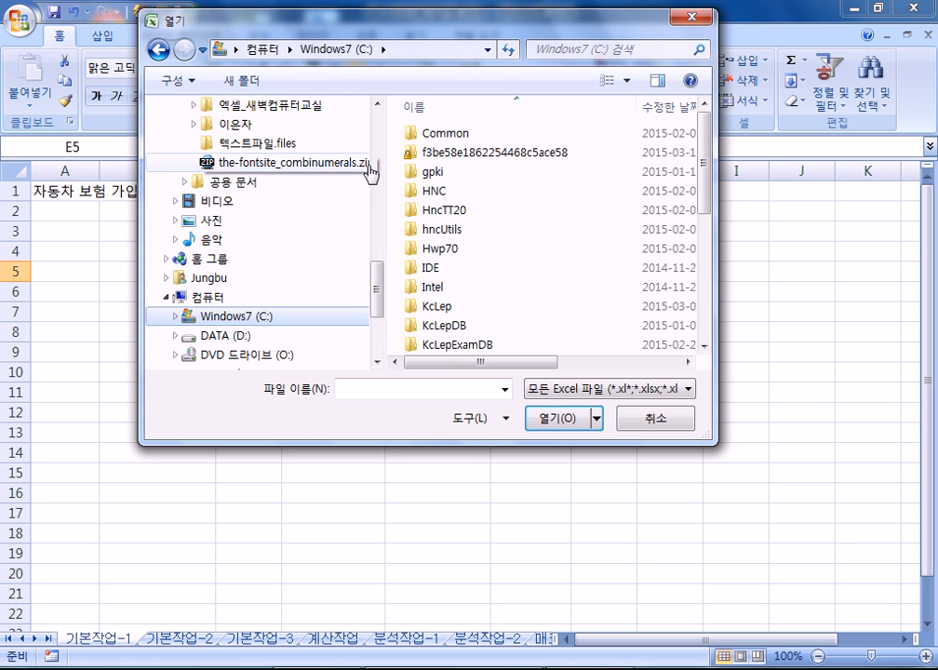
Step: Examine the 문서 library, the 컴퓨터 drives and Windows7 (C:) as file locations, and cancel without opening a file
{"action": "left_click", "coordinate": [198, 299]}
{"action": "scroll", "coordinate": [201, 306], "scroll_direction": "up", "scroll_amount": 15}
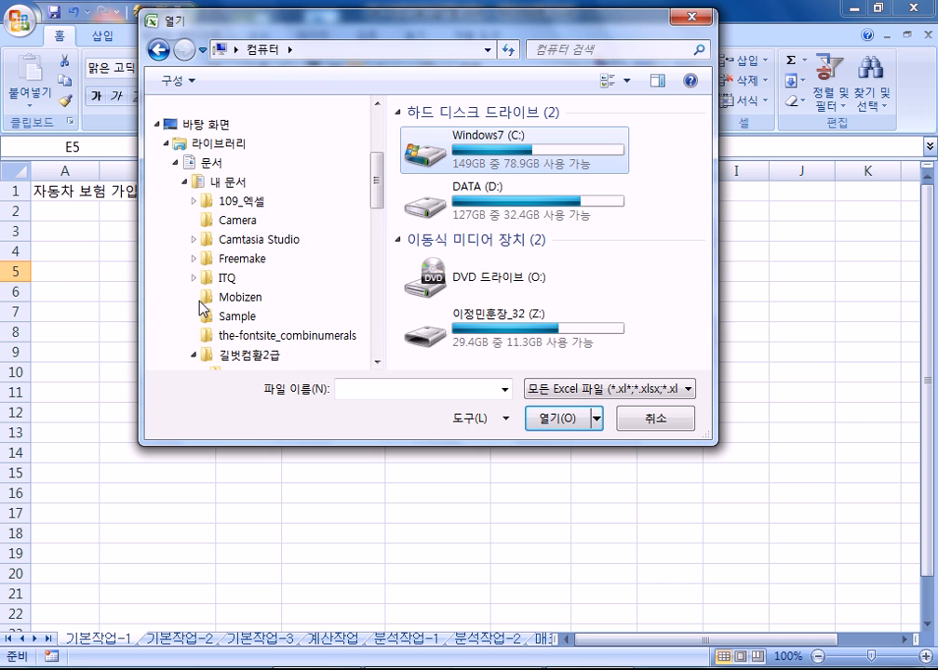
{"action": "scroll", "coordinate": [189, 280], "scroll_direction": "down", "scroll_amount": 10}
{"action": "scroll", "coordinate": [191, 284], "scroll_direction": "up", "scroll_amount": 6}
{"action": "scroll", "coordinate": [191, 279], "scroll_direction": "up", "scroll_amount": 2}
{"action": "left_click", "coordinate": [212, 278]}
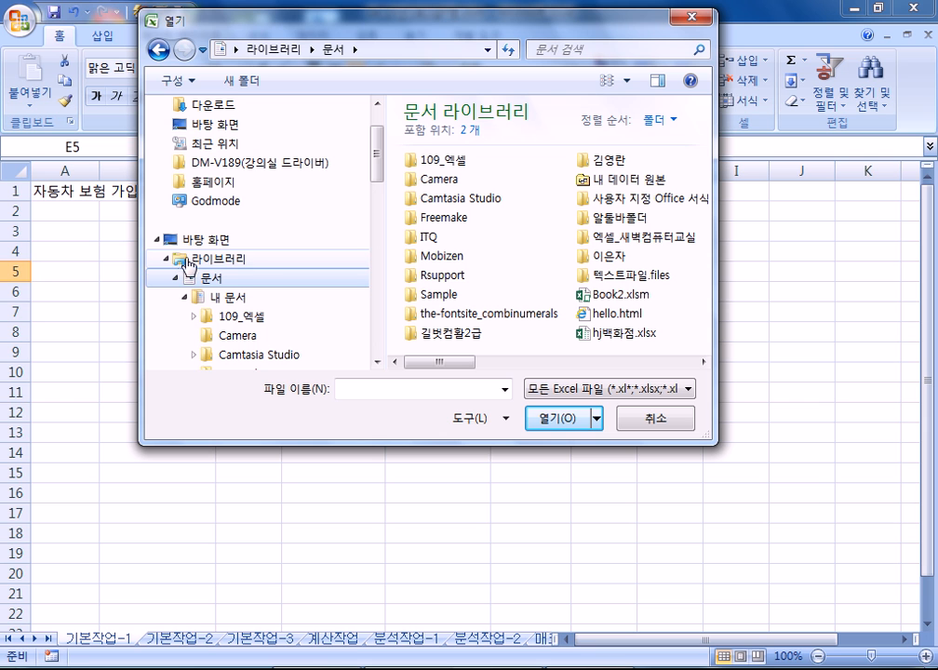
{"action": "scroll", "coordinate": [253, 268], "scroll_direction": "down", "scroll_amount": 12}
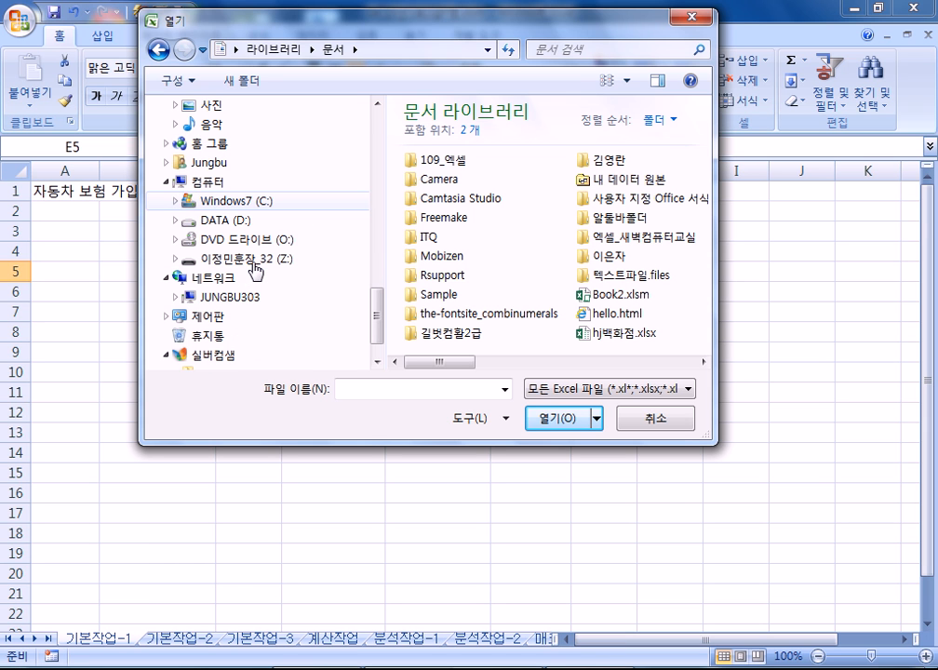
{"action": "left_click", "coordinate": [165, 182]}
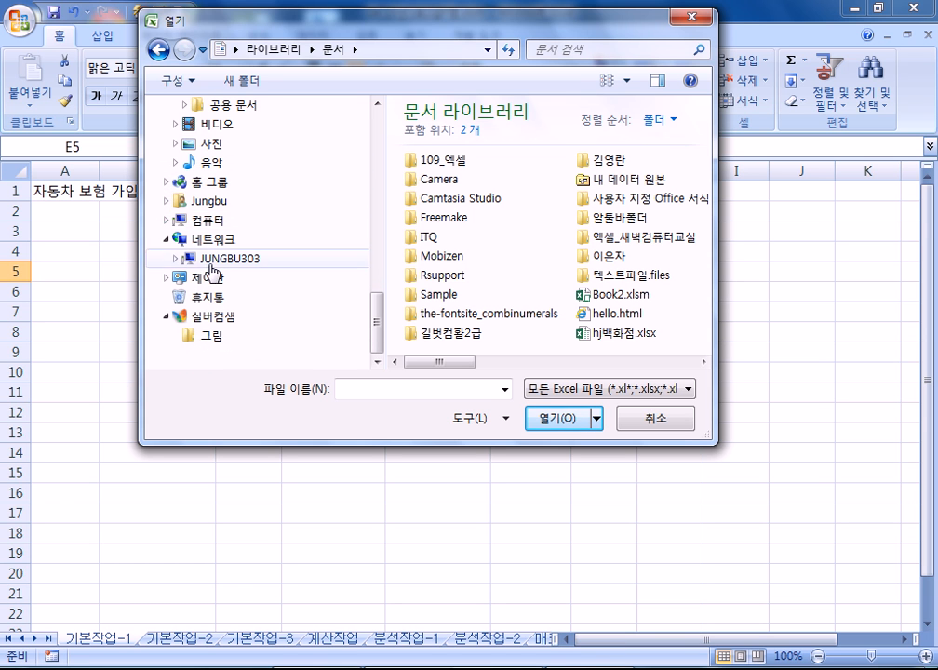
{"action": "left_click", "coordinate": [208, 221]}
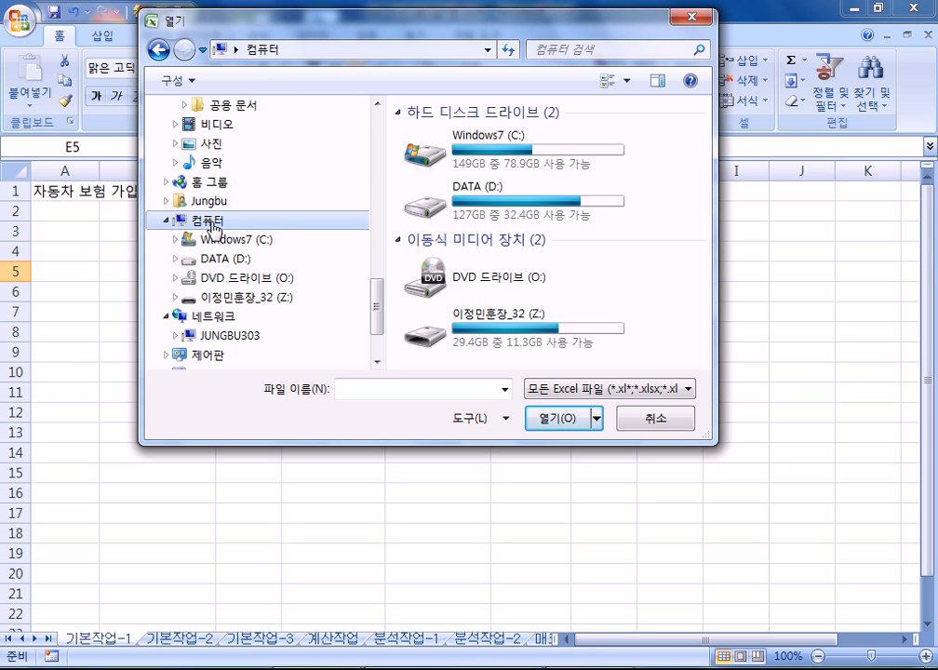
{"action": "left_click", "coordinate": [265, 243]}
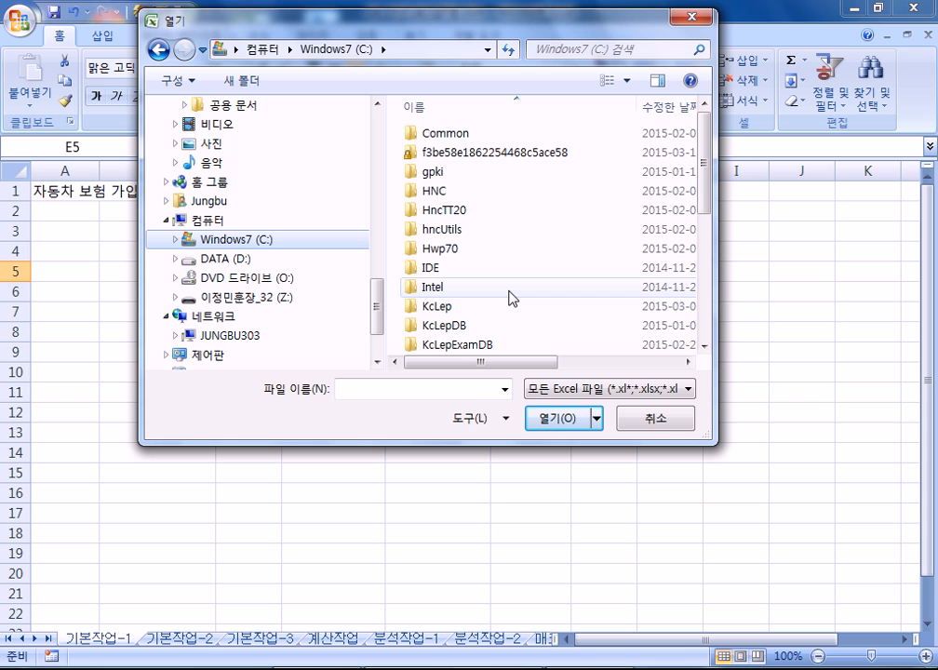
{"action": "left_click", "coordinate": [669, 419]}
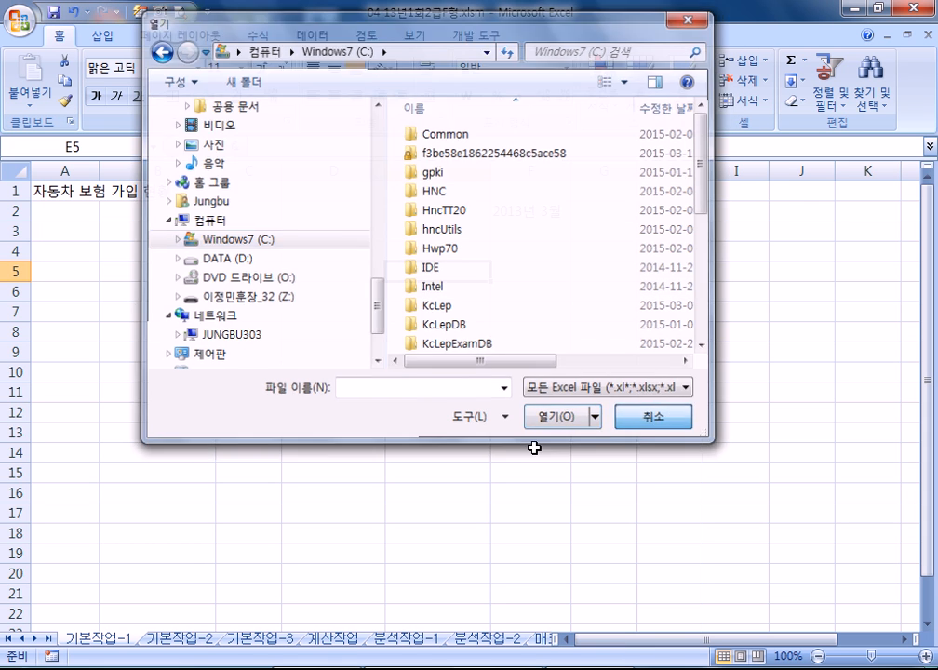
Step: Switch to the 기본작업-3 sheet and examine the empty area and the book rental table starting at row 16
{"action": "left_click", "coordinate": [260, 638]}
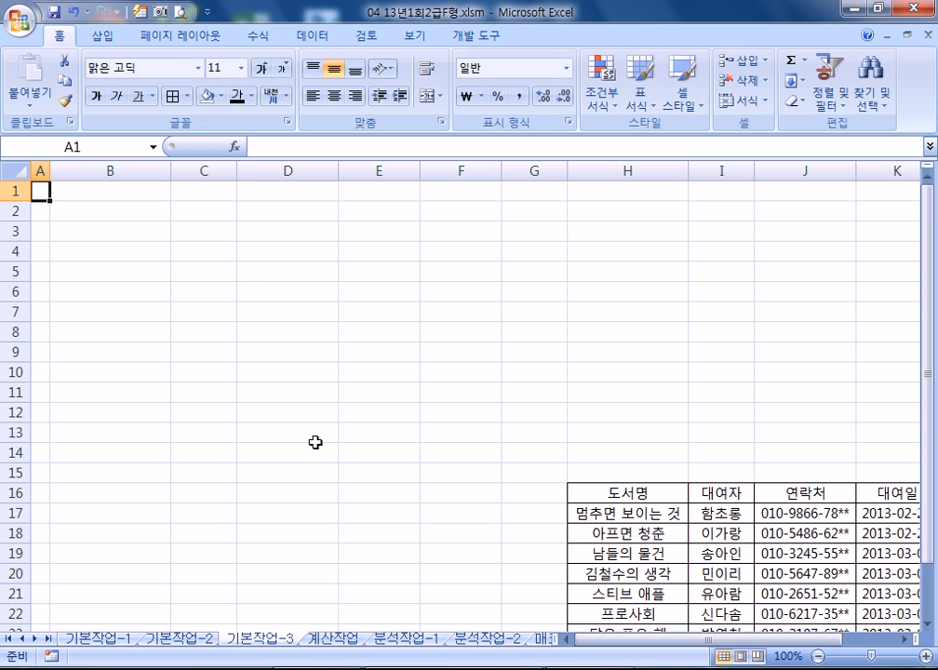
{"action": "scroll", "coordinate": [317, 442], "scroll_direction": "down", "scroll_amount": 4}
{"action": "scroll", "coordinate": [318, 445], "scroll_direction": "up", "scroll_amount": 4}
{"action": "scroll", "coordinate": [321, 438], "scroll_direction": "down", "scroll_amount": 2}
{"action": "scroll", "coordinate": [321, 438], "scroll_direction": "up", "scroll_amount": 2}
{"action": "scroll", "coordinate": [322, 437], "scroll_direction": "down", "scroll_amount": 4}
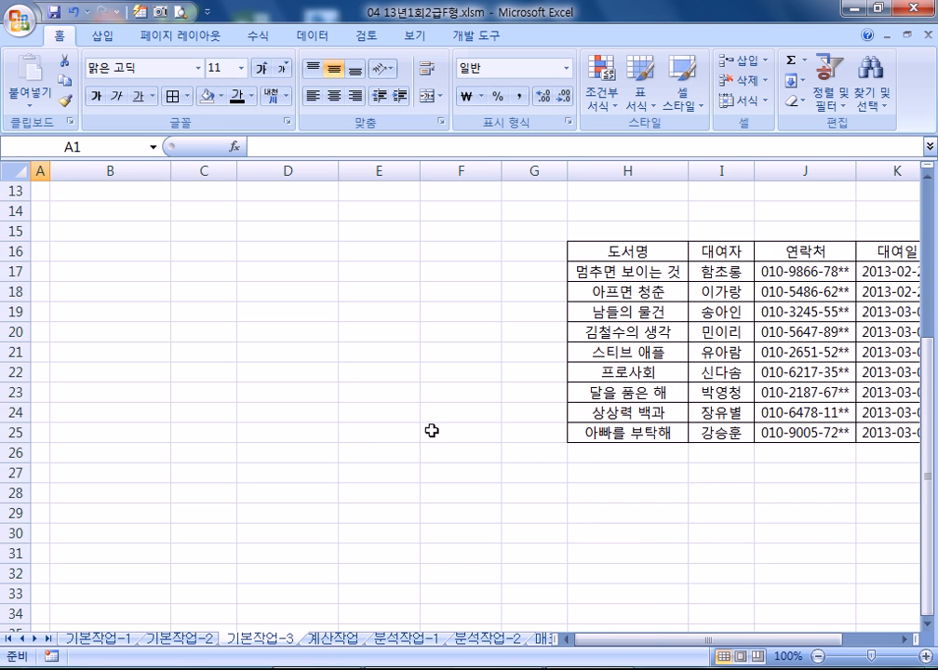
{"action": "scroll", "coordinate": [684, 400], "scroll_direction": "up", "scroll_amount": 4}
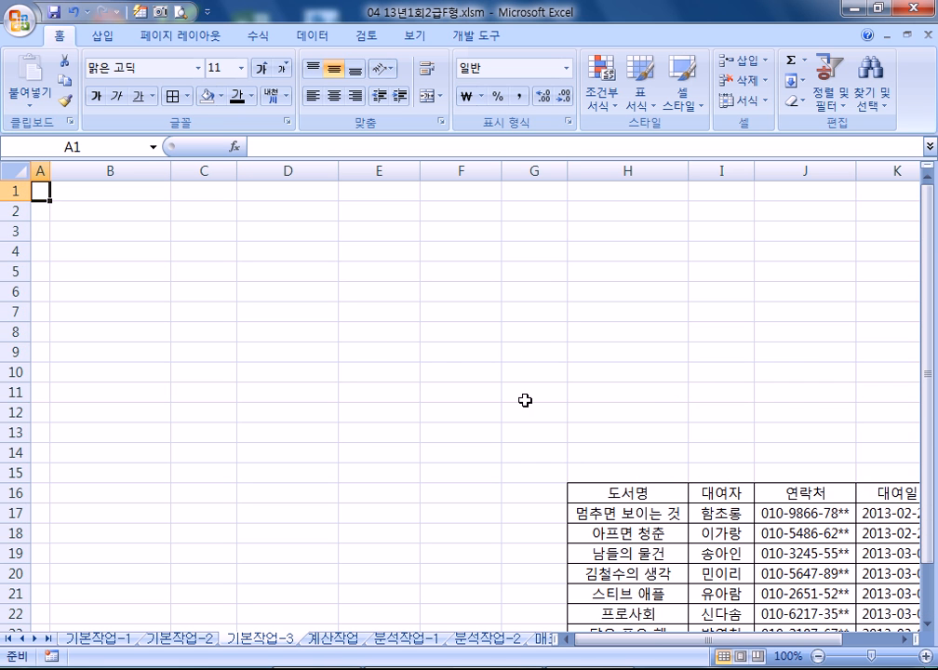
{"action": "scroll", "coordinate": [524, 398], "scroll_direction": "down", "scroll_amount": 2}
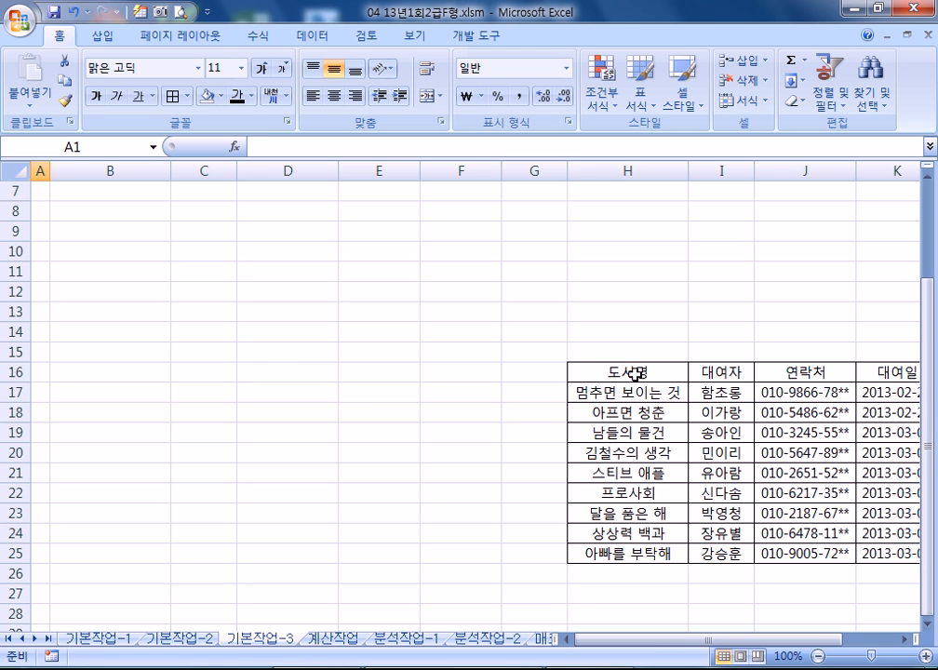
Step: Copy the book rental table H16:L25, including its header row
{"action": "left_click_drag", "start_coordinate": [635, 374], "coordinate": [749, 555]}
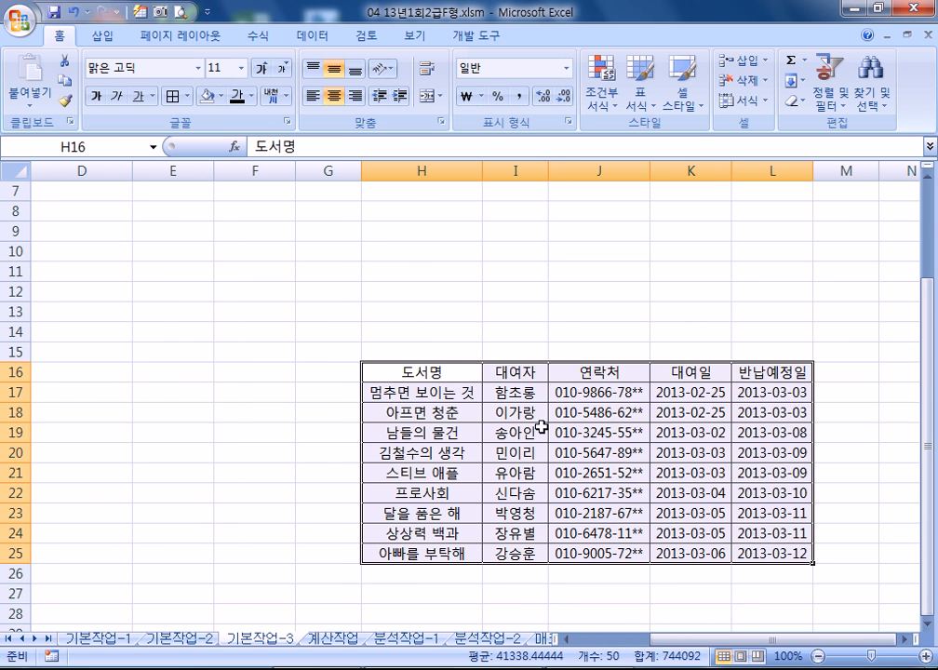
{"action": "right_click", "coordinate": [464, 378]}
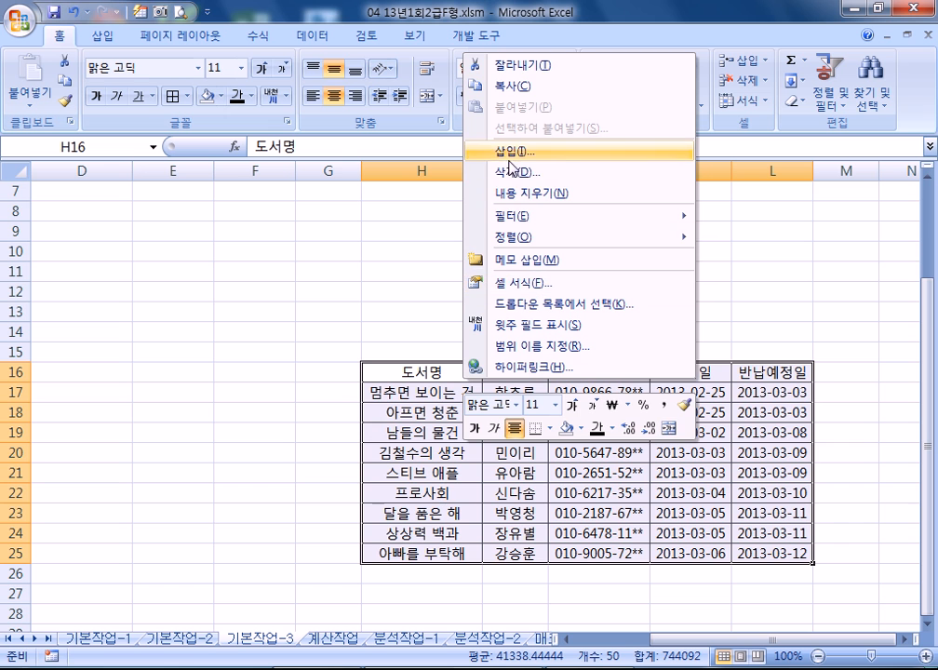
{"action": "left_click", "coordinate": [517, 85]}
{"action": "left_click_drag", "start_coordinate": [690, 644], "coordinate": [604, 644]}
{"action": "scroll", "coordinate": [121, 412], "scroll_direction": "up", "scroll_amount": 2}
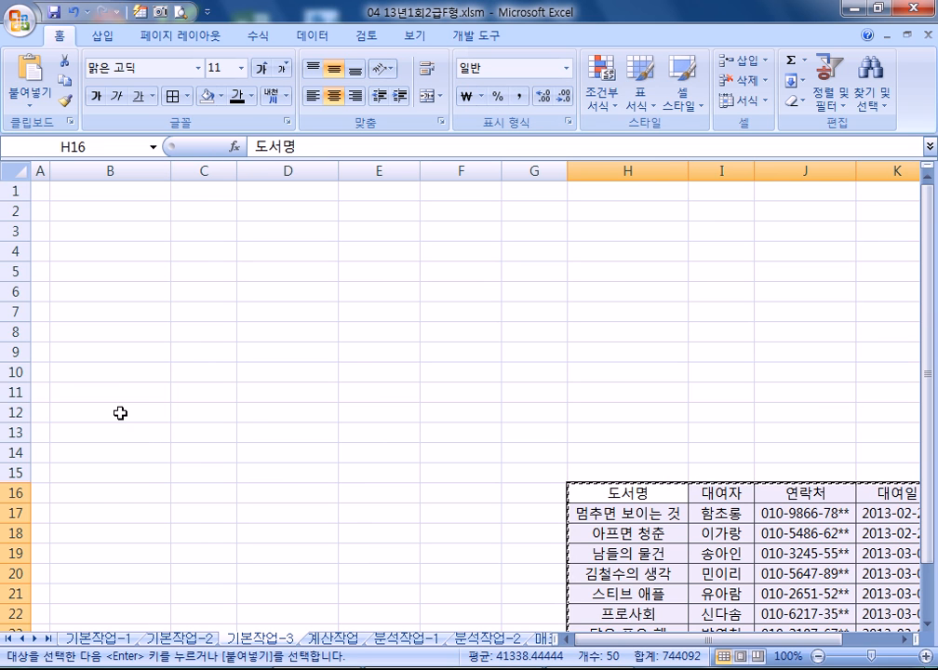
{"action": "scroll", "coordinate": [120, 412], "scroll_direction": "down", "scroll_amount": 2}
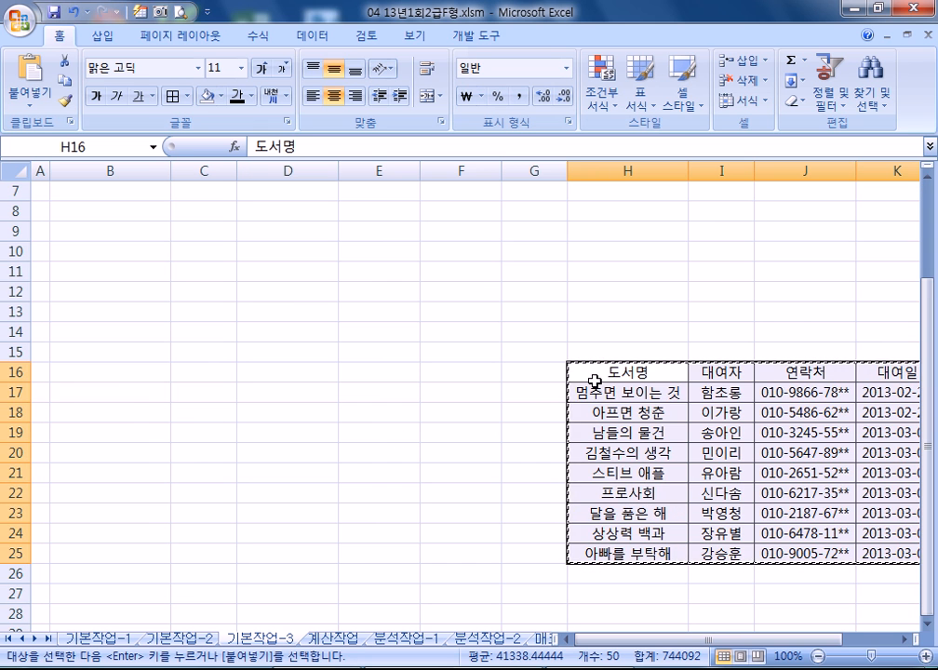
{"action": "scroll", "coordinate": [661, 377], "scroll_direction": "right", "scroll_amount": 2}
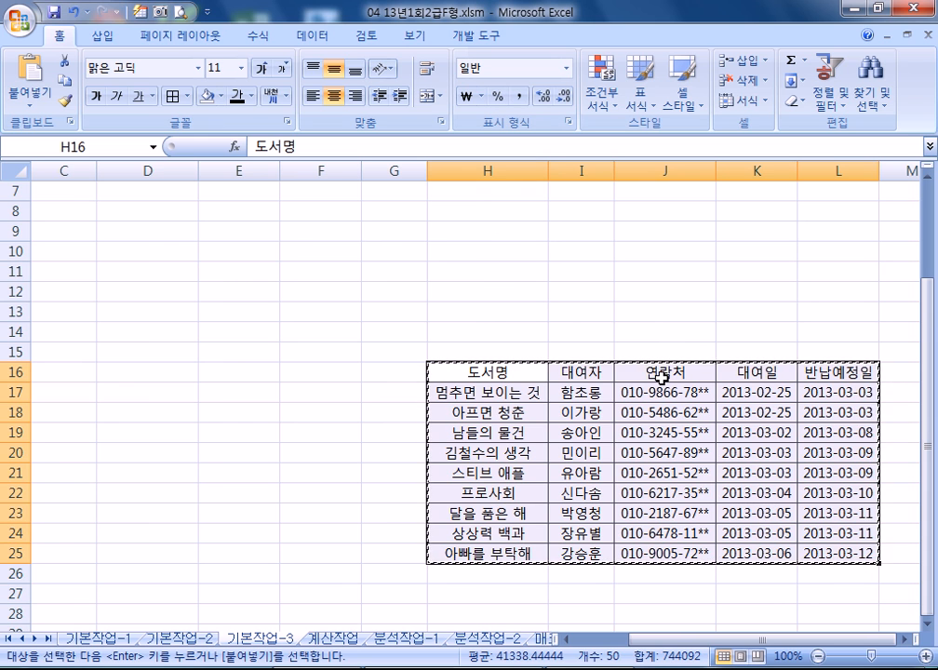
{"action": "right_click", "coordinate": [579, 414]}
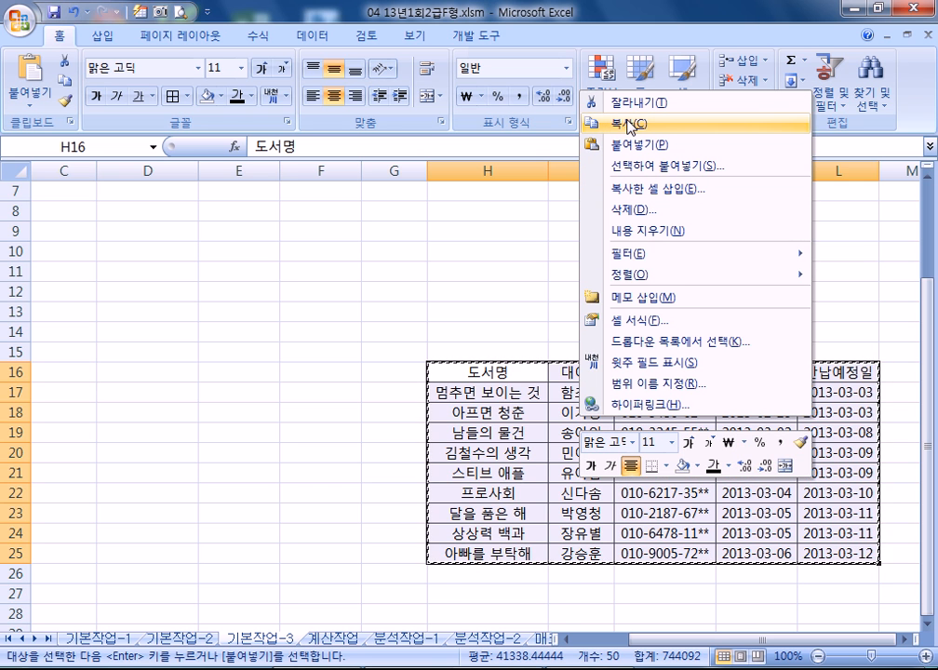
{"action": "left_click", "coordinate": [65, 82]}
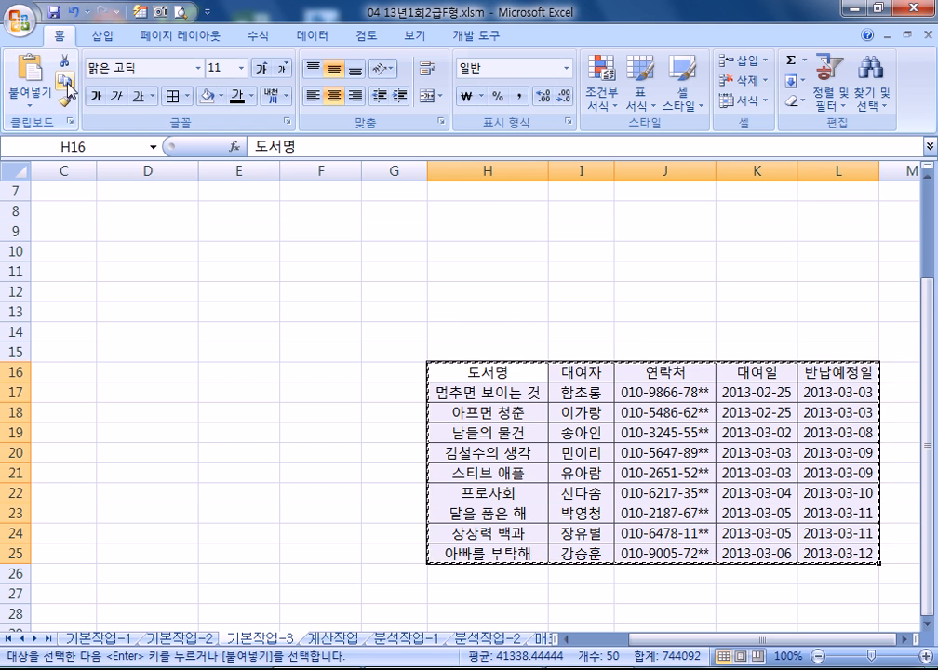
Step: Paste the copied table as a linked picture (연결하여 그림 붙여넣기) at cell B2
{"action": "left_click_drag", "start_coordinate": [653, 637], "coordinate": [578, 640]}
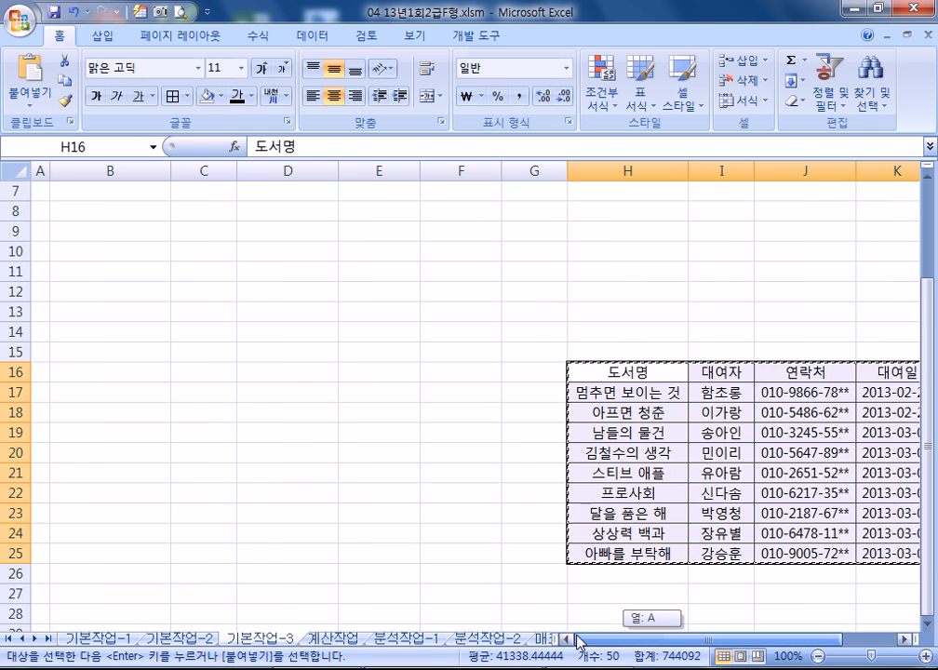
{"action": "scroll", "coordinate": [46, 218], "scroll_direction": "up", "scroll_amount": 2}
{"action": "left_click", "coordinate": [95, 214]}
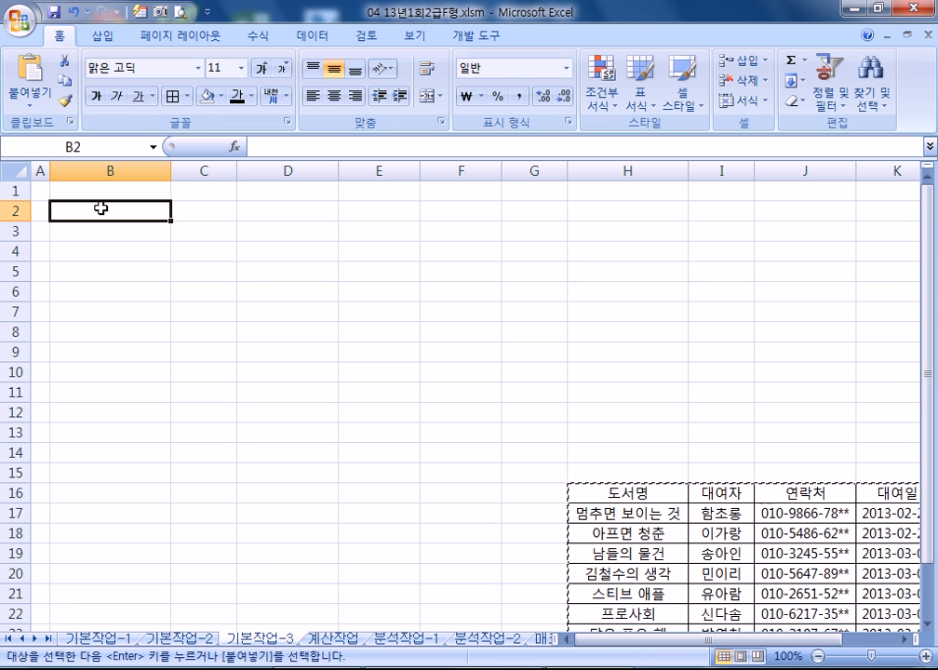
{"action": "left_click", "coordinate": [37, 109]}
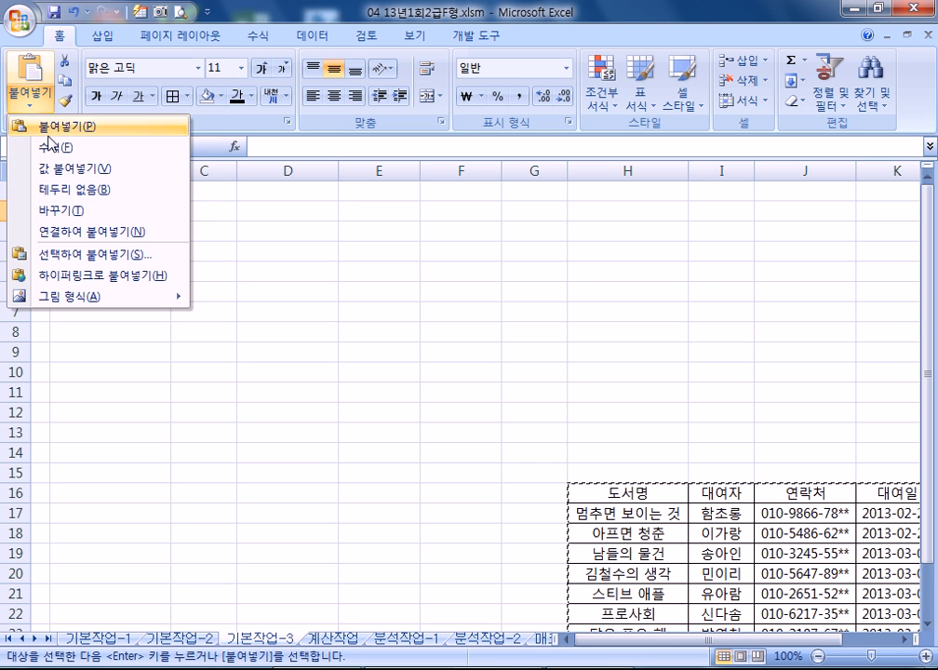
{"action": "mouse_move", "coordinate": [90, 298]}
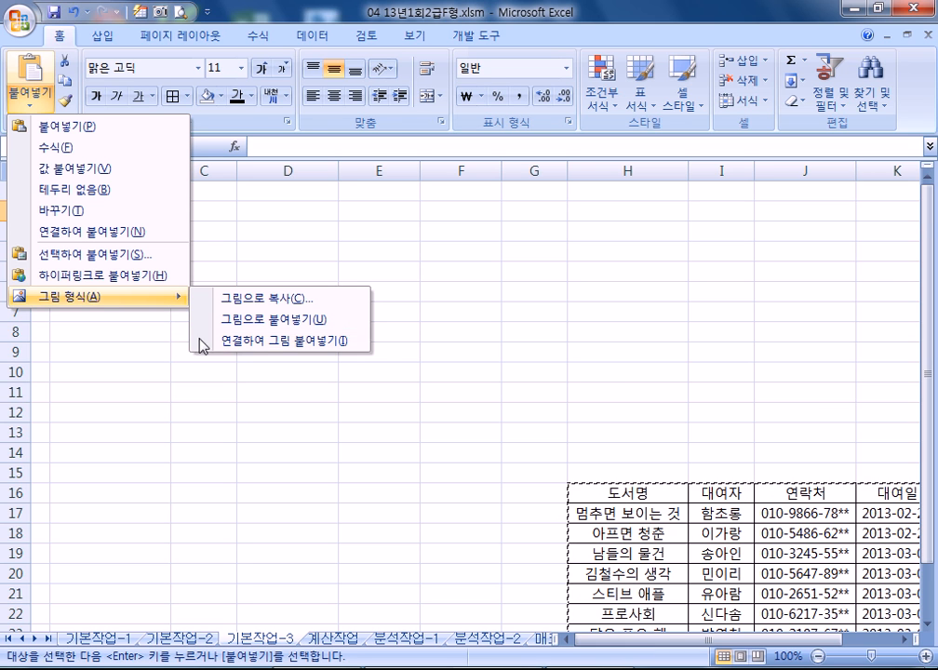
{"action": "left_click", "coordinate": [240, 341]}
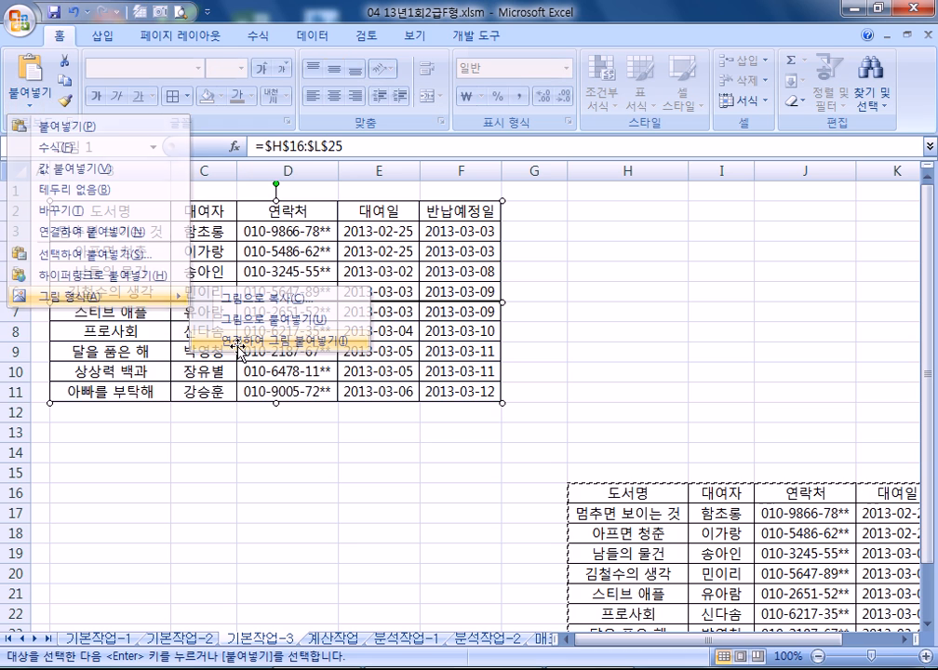
Step: Delete the linked picture of the table that starts at cell B2
{"action": "left_click", "coordinate": [319, 570]}
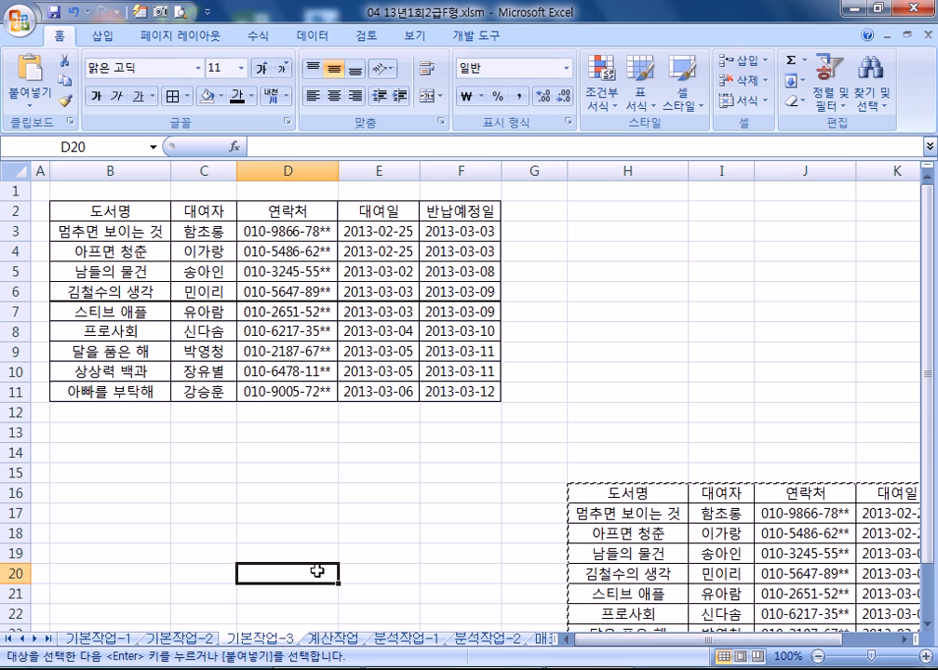
{"action": "scroll", "coordinate": [316, 570], "scroll_direction": "down", "scroll_amount": 2}
{"action": "scroll", "coordinate": [312, 570], "scroll_direction": "up", "scroll_amount": 2}
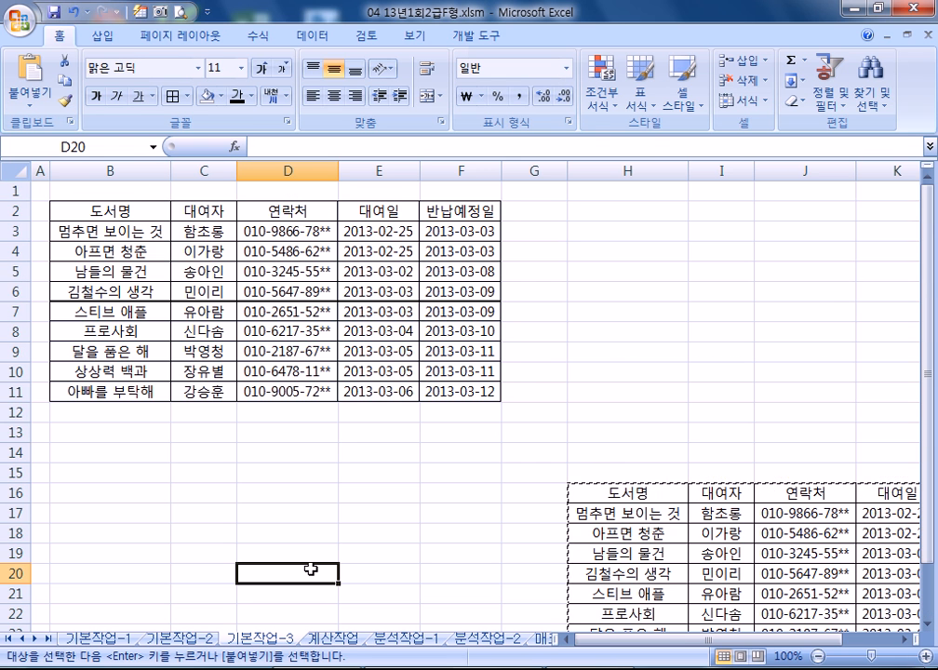
{"action": "right_click", "coordinate": [203, 267]}
{"action": "left_click", "coordinate": [175, 270]}
{"action": "key", "text": "Delete"}
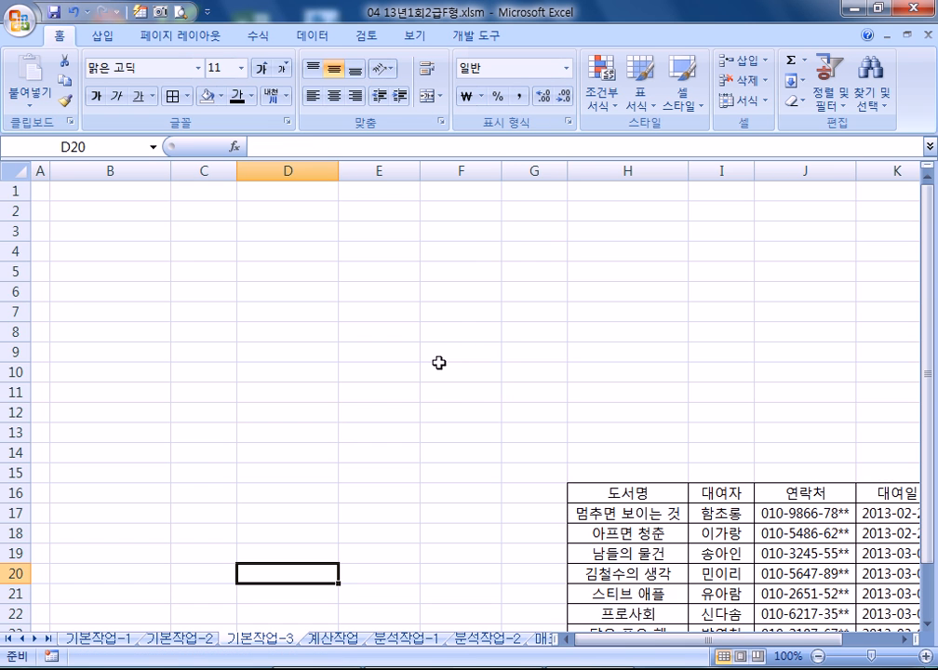
Step: Copy the table H16:L25 and paste it at cell B2 as a linked picture (연결하여 그림 붙여넣기)
{"action": "left_click_drag", "start_coordinate": [655, 496], "coordinate": [838, 611]}
{"action": "key", "text": "ctrl+c"}
{"action": "scroll", "coordinate": [335, 507], "scroll_direction": "up", "scroll_amount": 1}
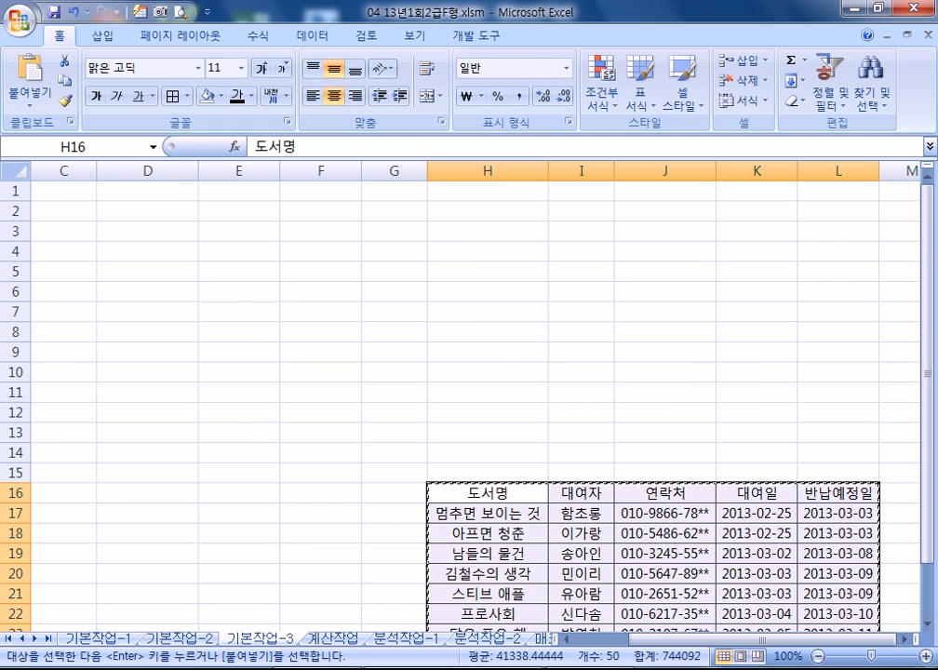
{"action": "left_click_drag", "start_coordinate": [765, 640], "coordinate": [565, 620]}
{"action": "left_click", "coordinate": [85, 209]}
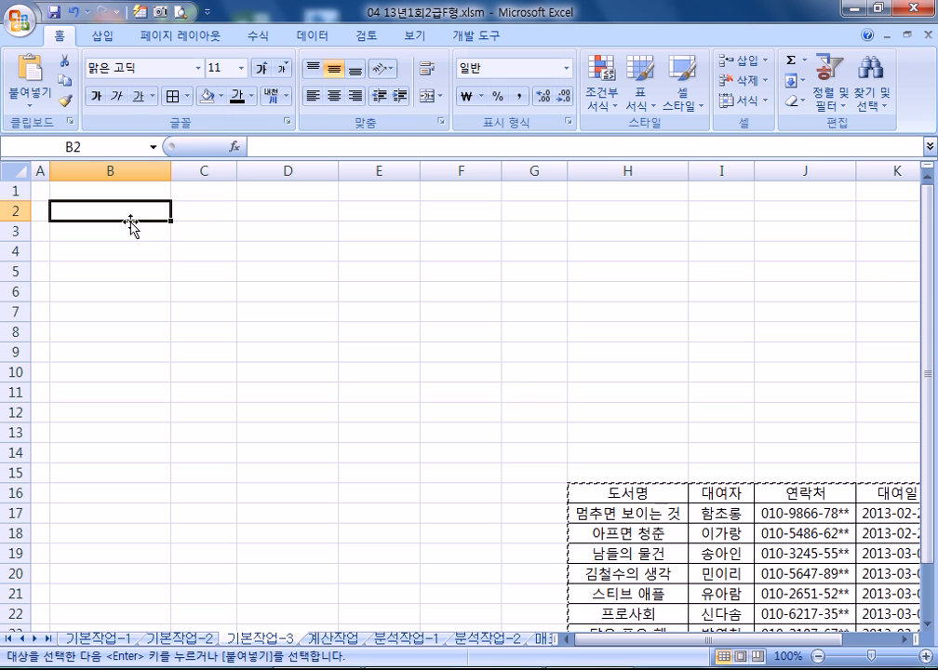
{"action": "left_click", "coordinate": [39, 109]}
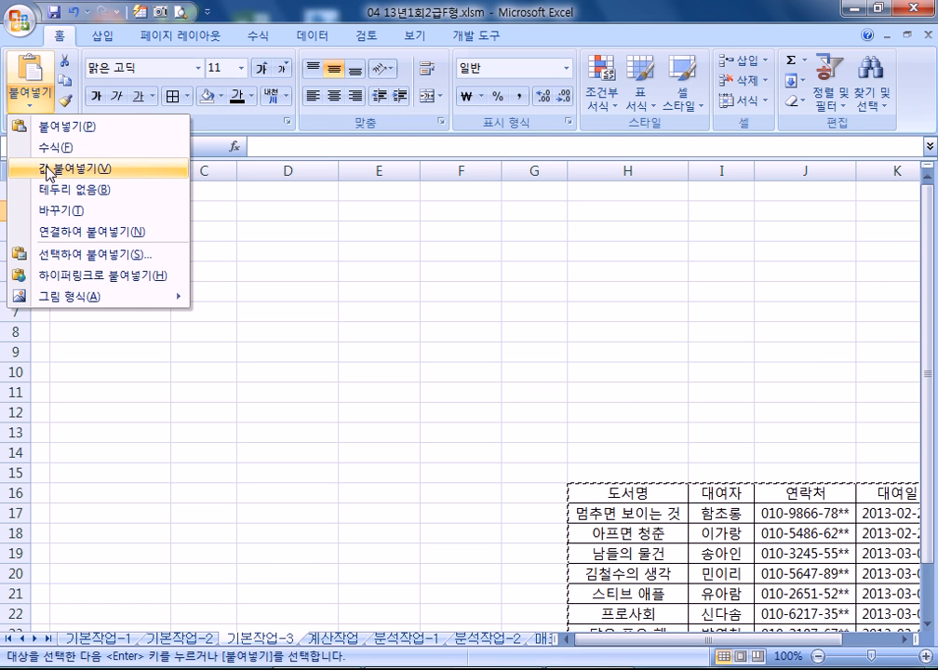
{"action": "mouse_move", "coordinate": [67, 298]}
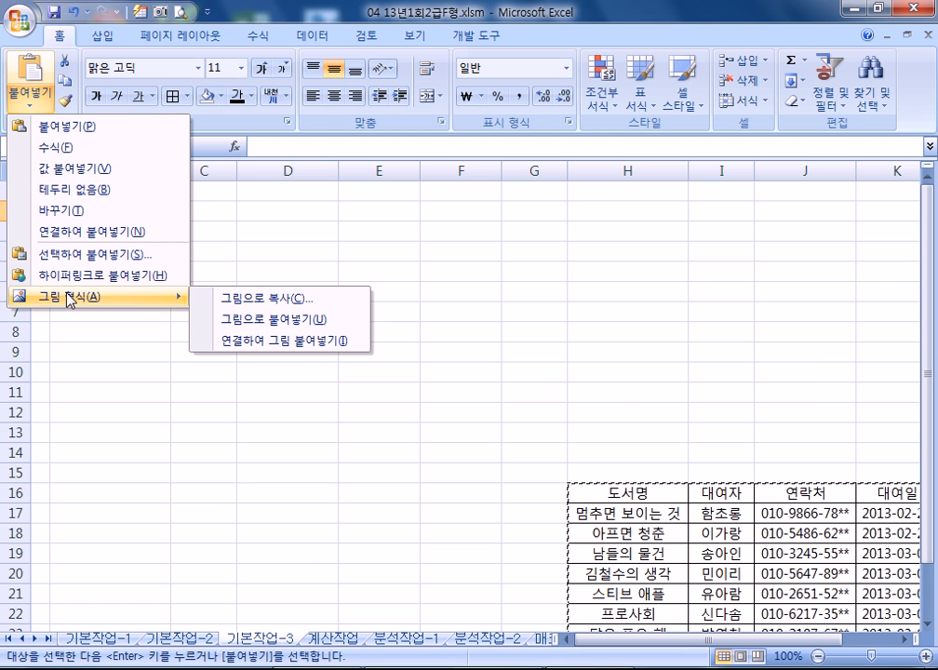
{"action": "left_click", "coordinate": [272, 342]}
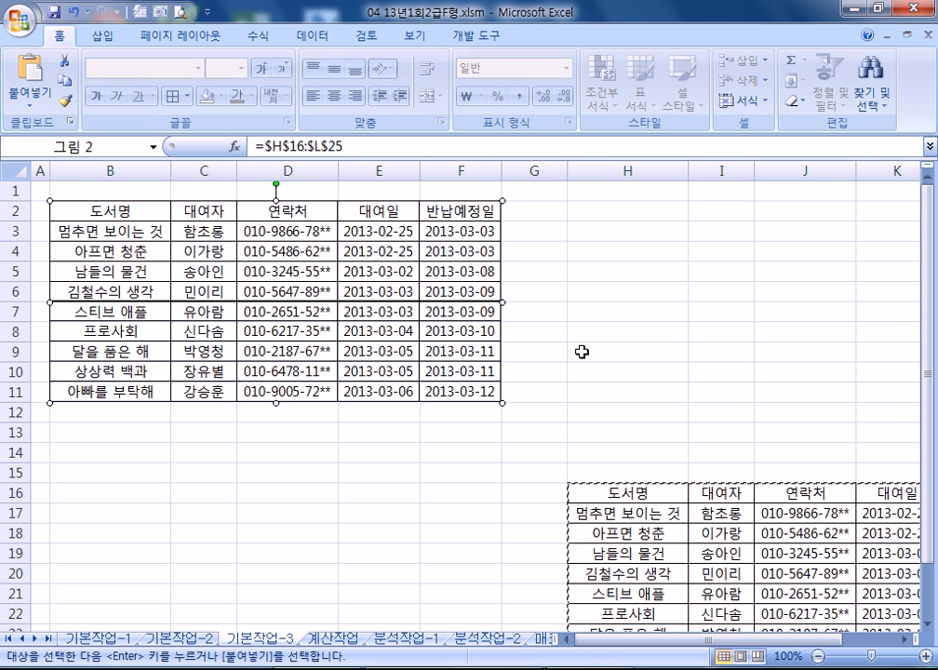
{"action": "left_click", "coordinate": [746, 307]}
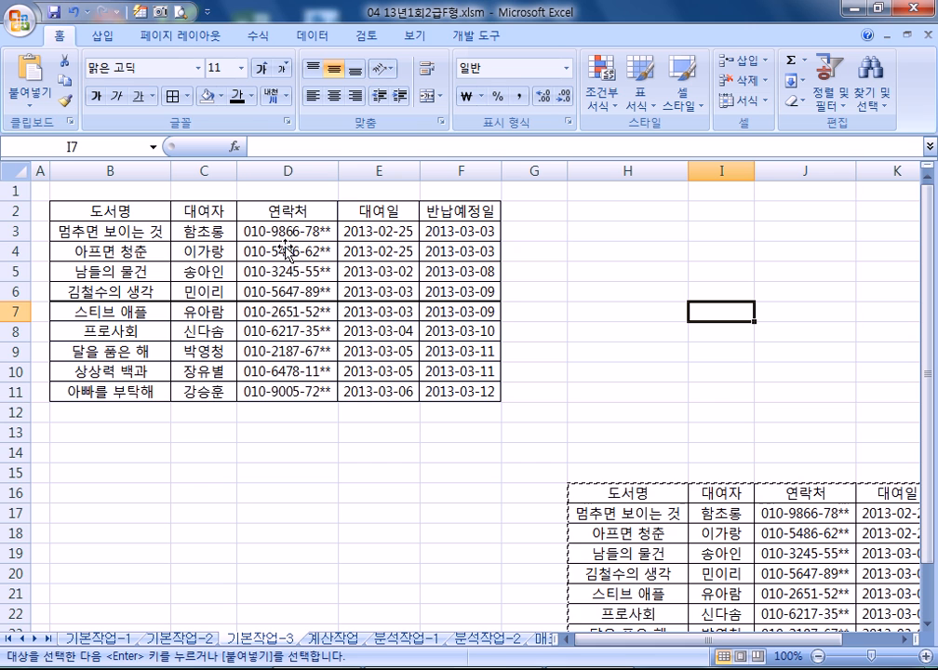
Step: Compare individual cells of the source table with the linked picture and its cell reference
{"action": "scroll", "coordinate": [699, 382], "scroll_direction": "down", "scroll_amount": 3}
{"action": "left_click_drag", "start_coordinate": [642, 352], "coordinate": [796, 419]}
{"action": "left_click", "coordinate": [642, 354]}
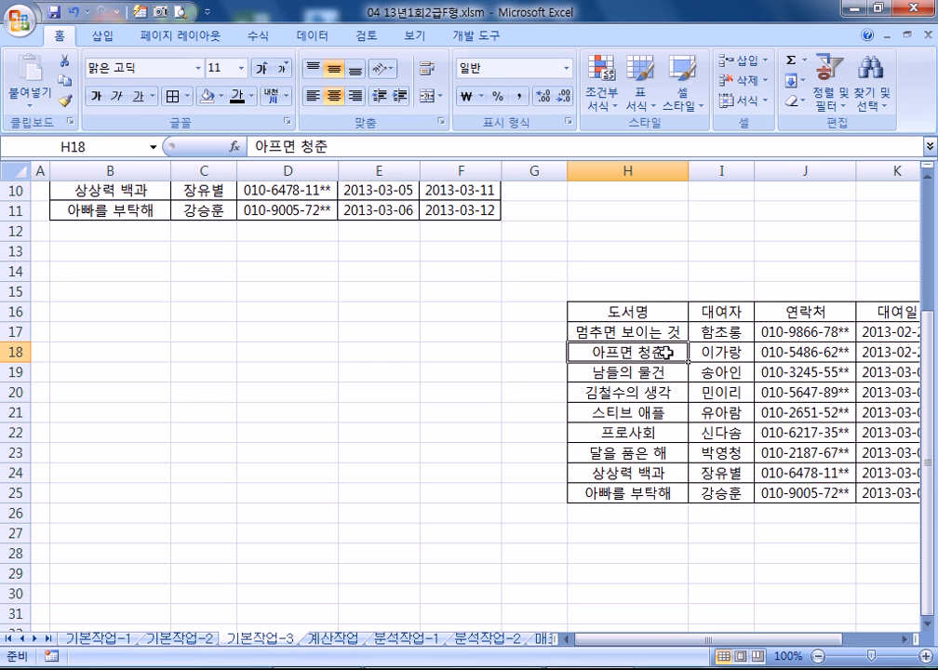
{"action": "left_click", "coordinate": [620, 315]}
{"action": "left_click", "coordinate": [720, 314]}
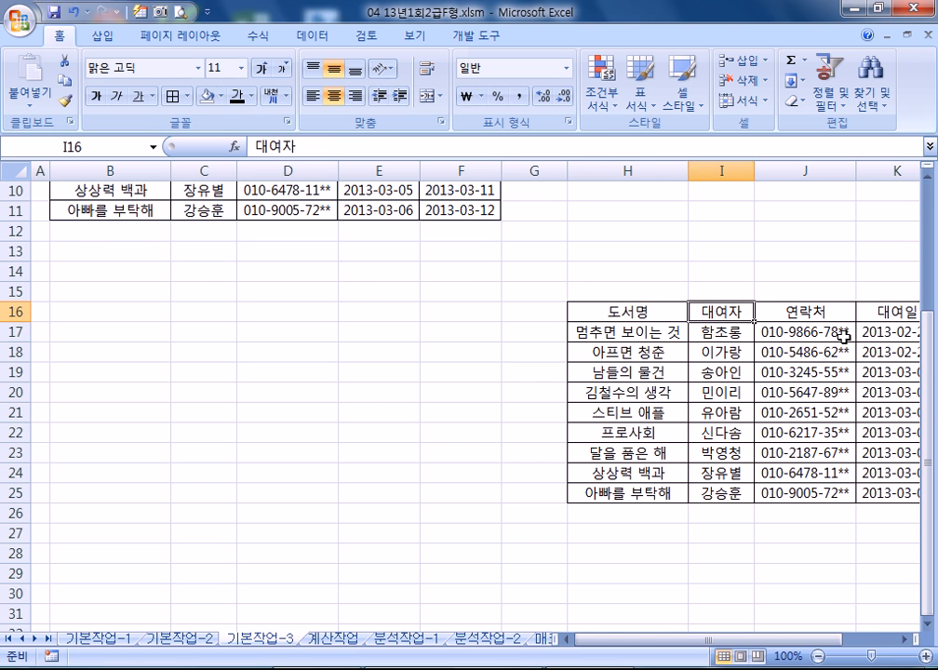
{"action": "left_click", "coordinate": [791, 410]}
{"action": "left_click", "coordinate": [628, 411]}
{"action": "scroll", "coordinate": [250, 316], "scroll_direction": "up", "scroll_amount": 3}
{"action": "left_click", "coordinate": [262, 268]}
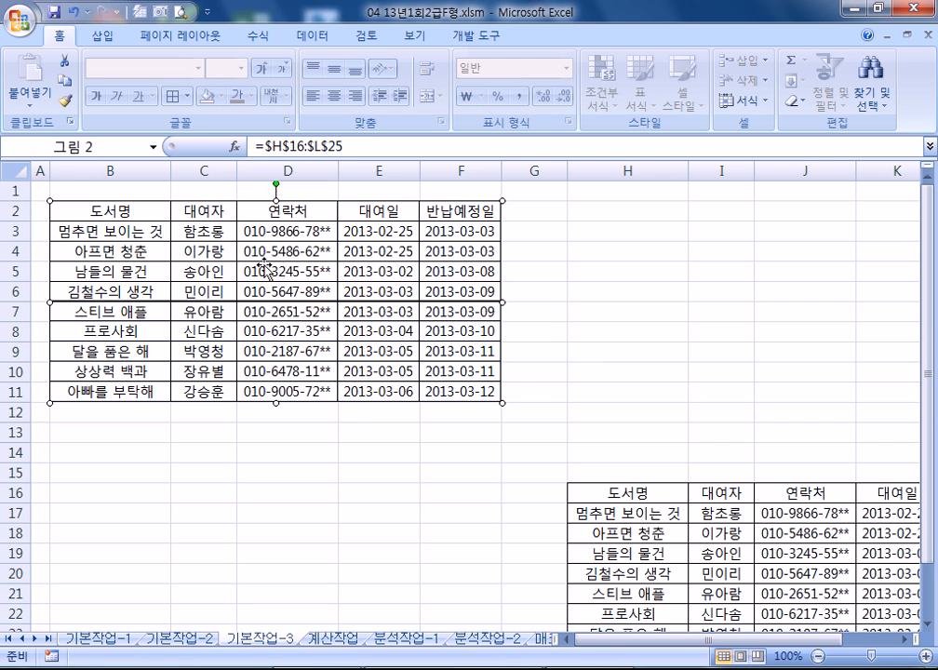
Step: Fill the source table's header row H16:L16 with standard yellow and set its font colour to standard red
{"action": "left_click_drag", "start_coordinate": [640, 493], "coordinate": [732, 489]}
{"action": "left_click", "coordinate": [221, 97]}
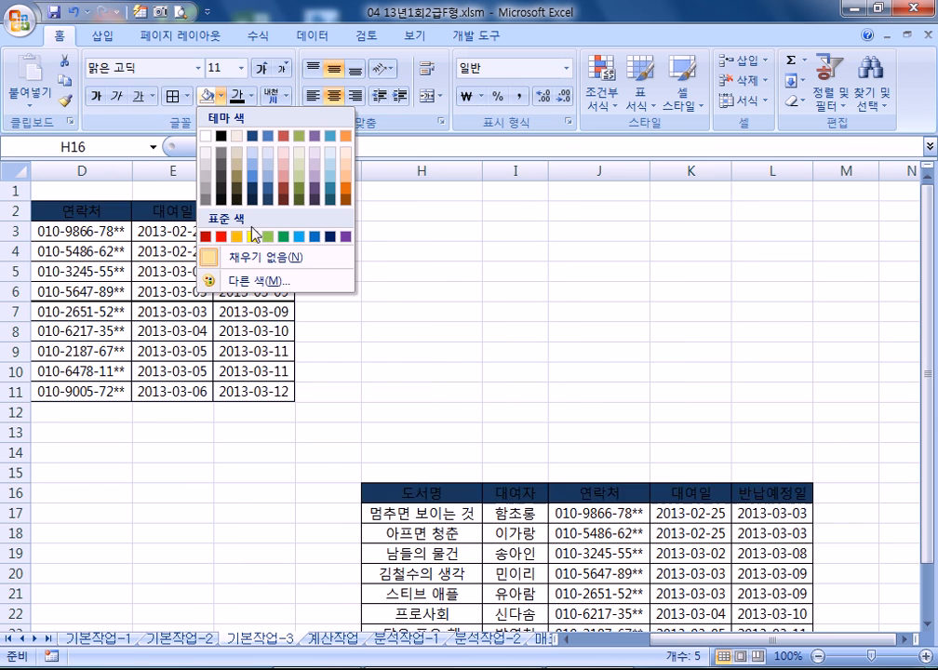
{"action": "left_click", "coordinate": [252, 235]}
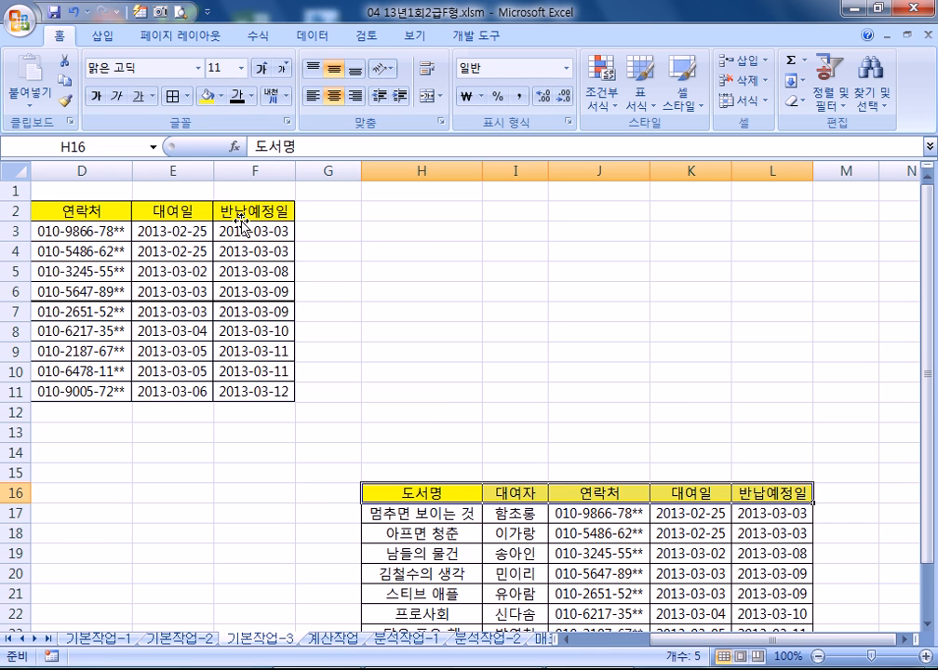
{"action": "left_click", "coordinate": [251, 96]}
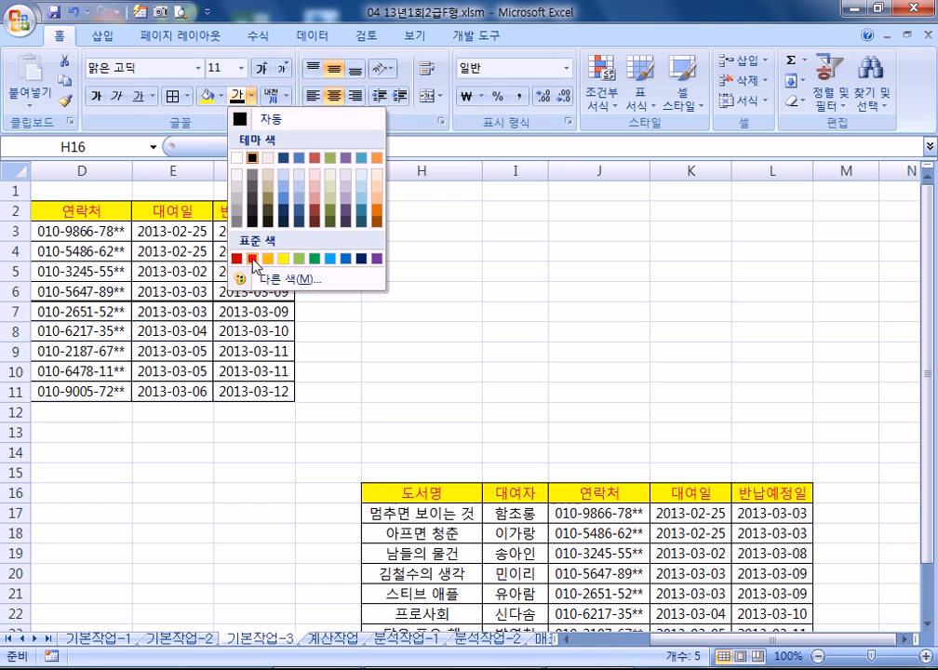
{"action": "left_click", "coordinate": [252, 259]}
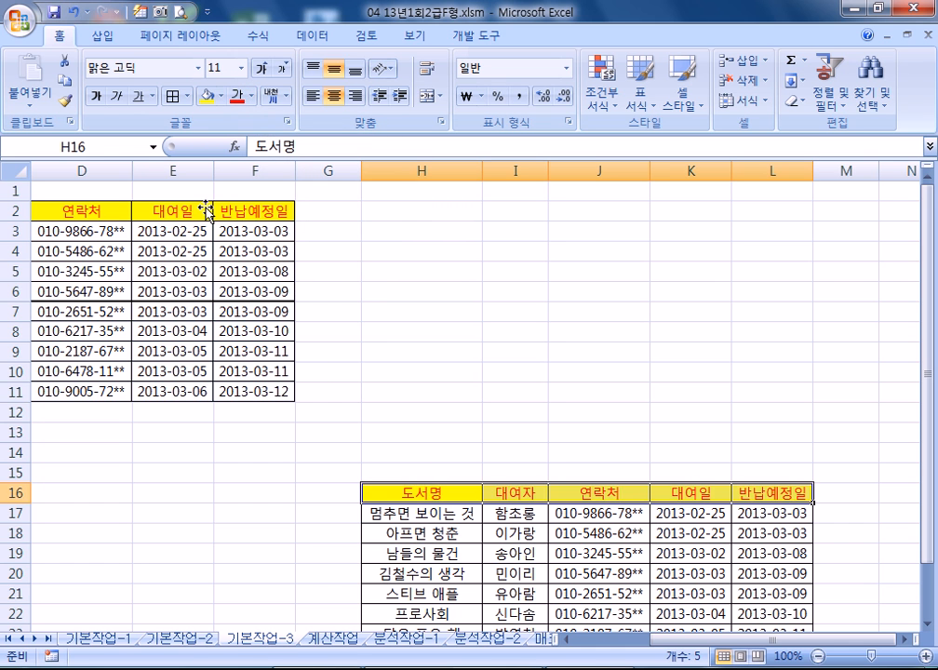
{"action": "key", "text": "Home"}
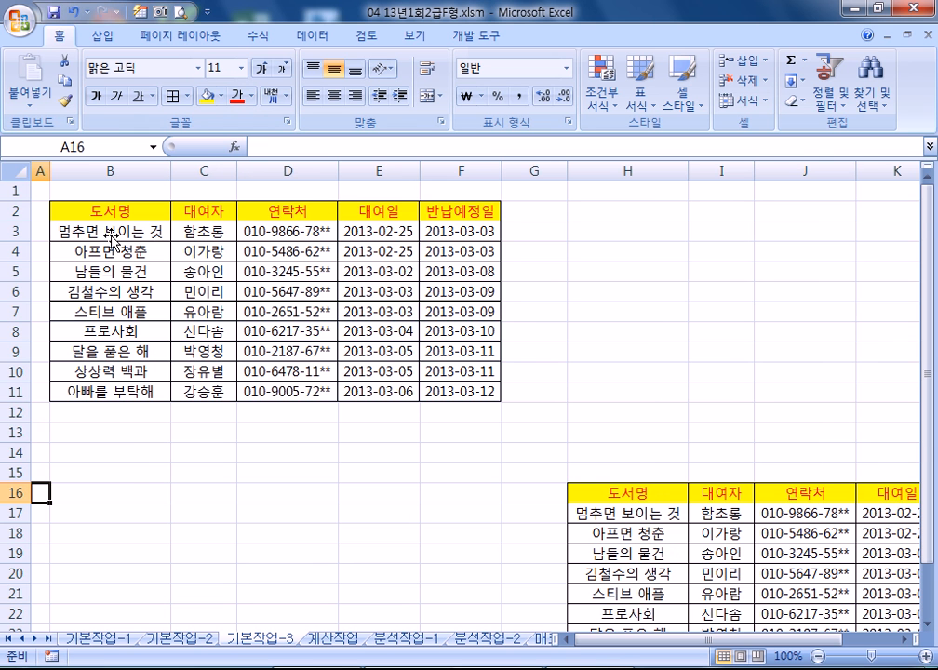
Step: Check the reformatted source table H16:L25 against the linked picture at B2, and select the picture
{"action": "scroll", "coordinate": [598, 360], "scroll_direction": "down", "scroll_amount": 2}
{"action": "left_click_drag", "start_coordinate": [598, 371], "coordinate": [491, 496]}
{"action": "left_click", "coordinate": [421, 311]}
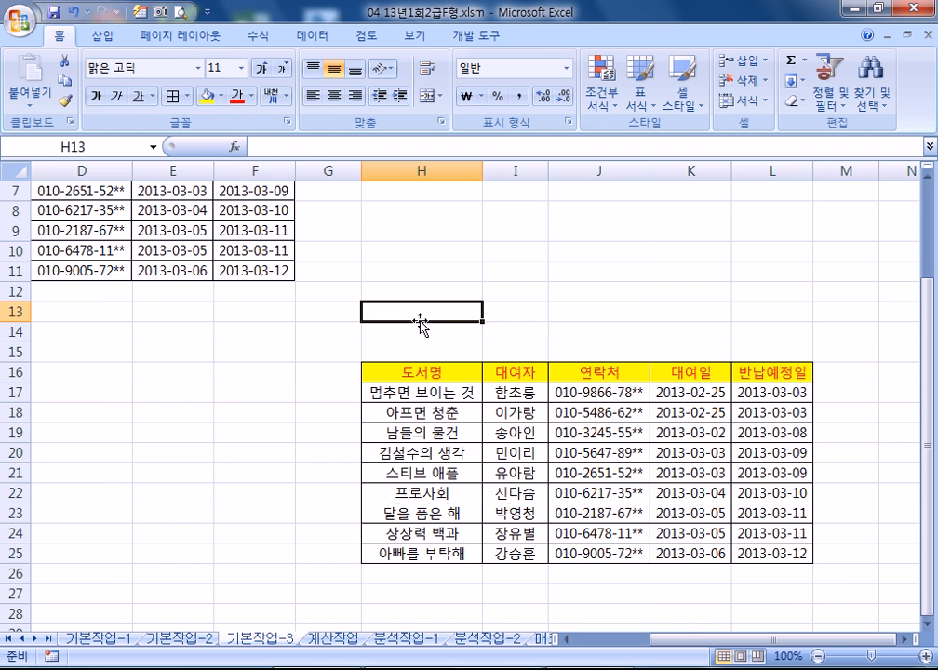
{"action": "key", "text": "Home"}
{"action": "scroll", "coordinate": [352, 360], "scroll_direction": "up", "scroll_amount": 2}
{"action": "left_click", "coordinate": [105, 212]}
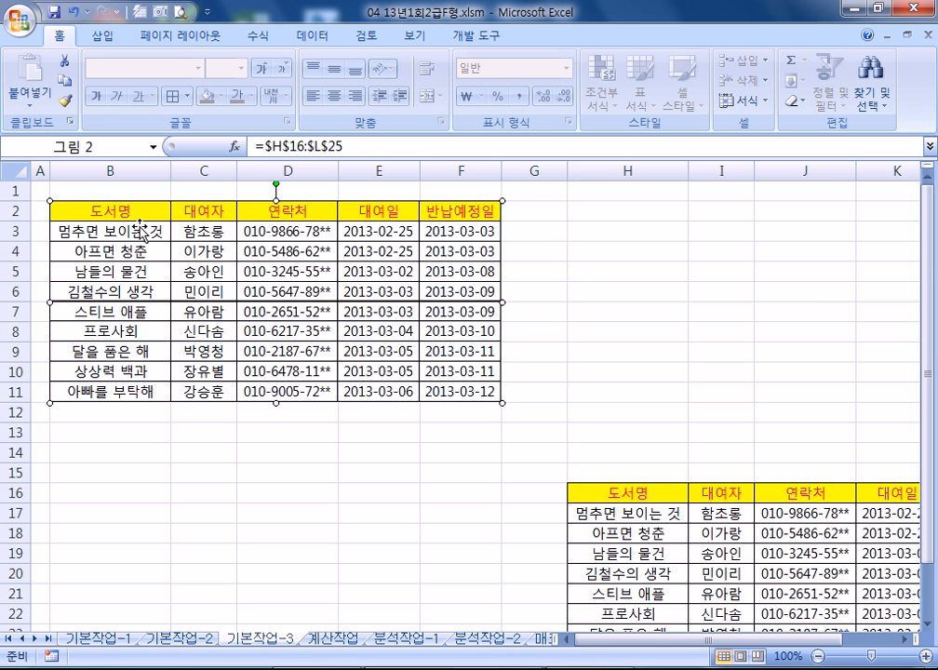
Step: Replace the borrower's name in source cell I17 with a different name and check the linked picture at B2
{"action": "key", "text": "Escape"}
{"action": "left_click", "coordinate": [716, 535]}
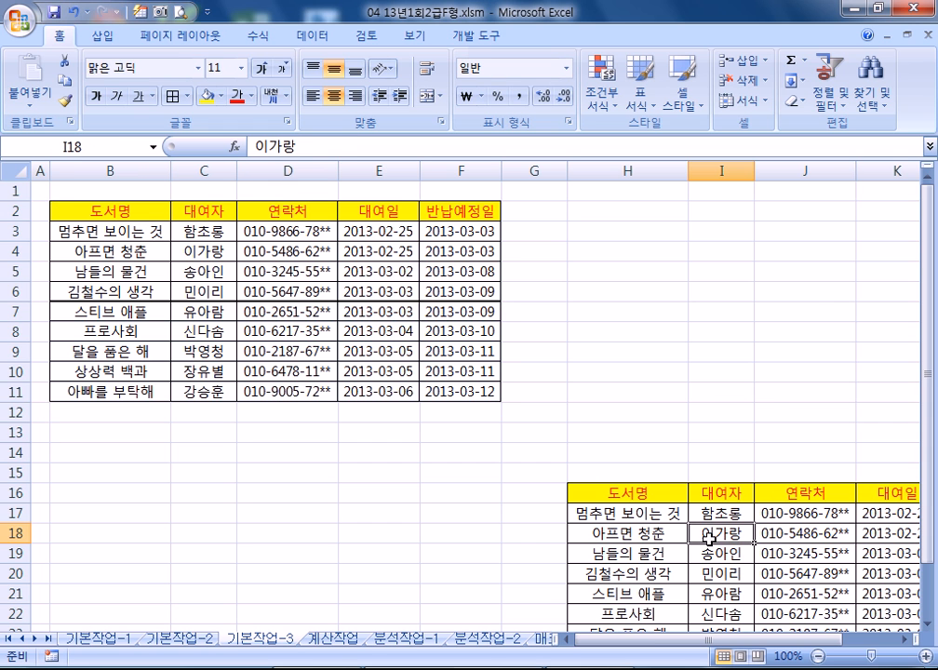
{"action": "left_click", "coordinate": [342, 271]}
{"action": "scroll", "coordinate": [569, 444], "scroll_direction": "down", "scroll_amount": 2}
{"action": "left_click", "coordinate": [718, 389]}
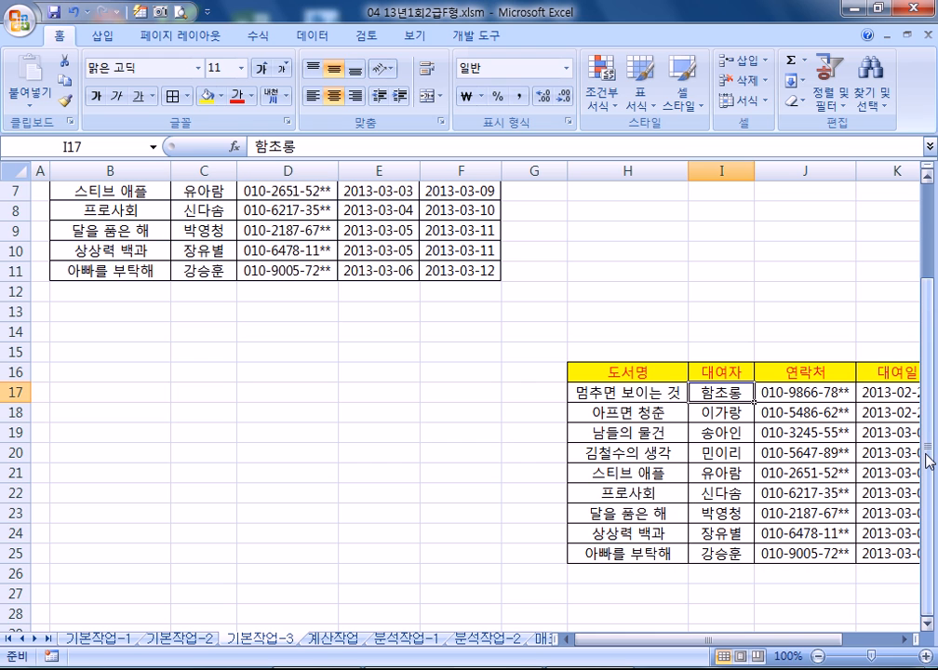
{"action": "type", "text": "홍길동"}
{"action": "key", "text": "Return"}
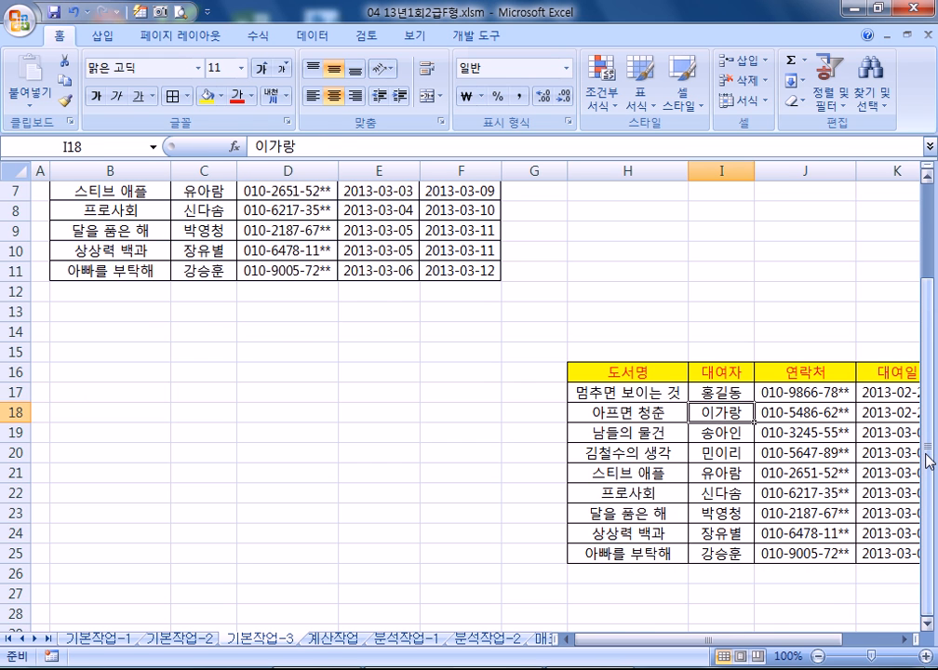
{"action": "scroll", "coordinate": [265, 316], "scroll_direction": "up", "scroll_amount": 2}
{"action": "left_click", "coordinate": [283, 237]}
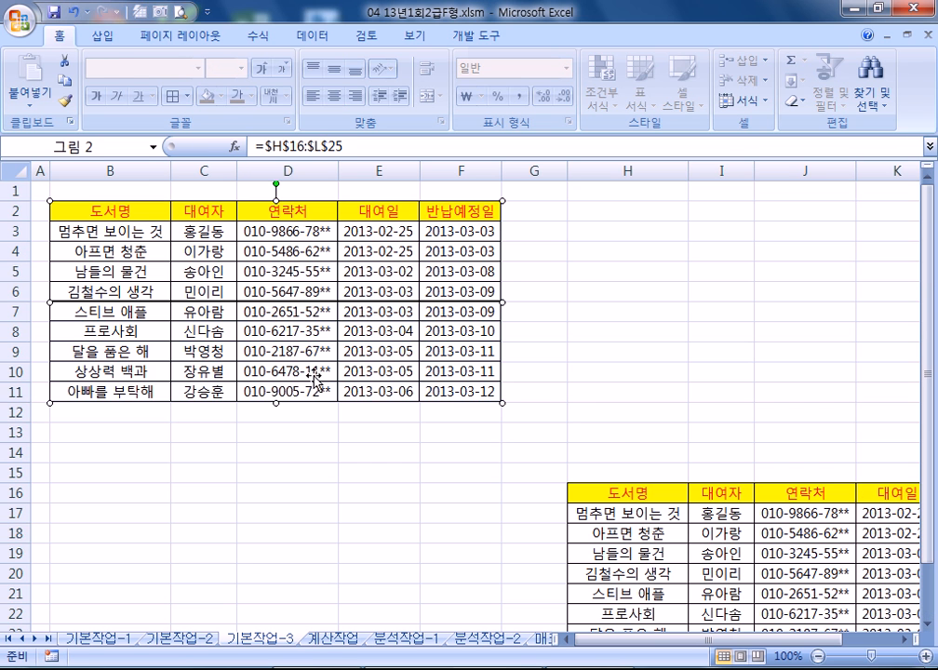
Step: Undo the name change in I17 and compare the source table H16:L25 with the linked picture
{"action": "key", "text": "ctrl+z"}
{"action": "left_click", "coordinate": [205, 237]}
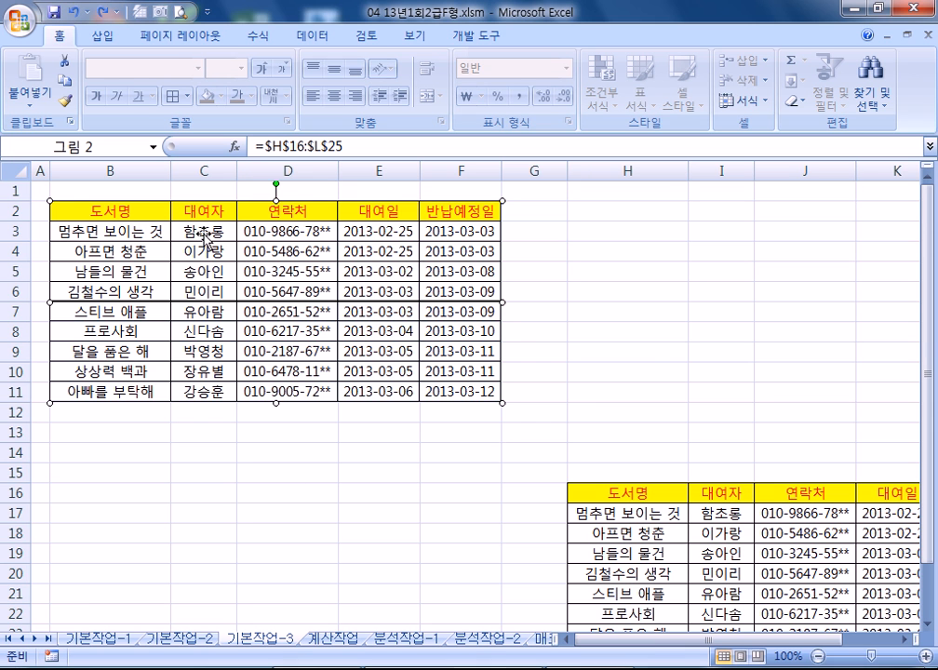
{"action": "scroll", "coordinate": [628, 470], "scroll_direction": "down", "scroll_amount": 4}
{"action": "left_click_drag", "start_coordinate": [652, 251], "coordinate": [882, 425]}
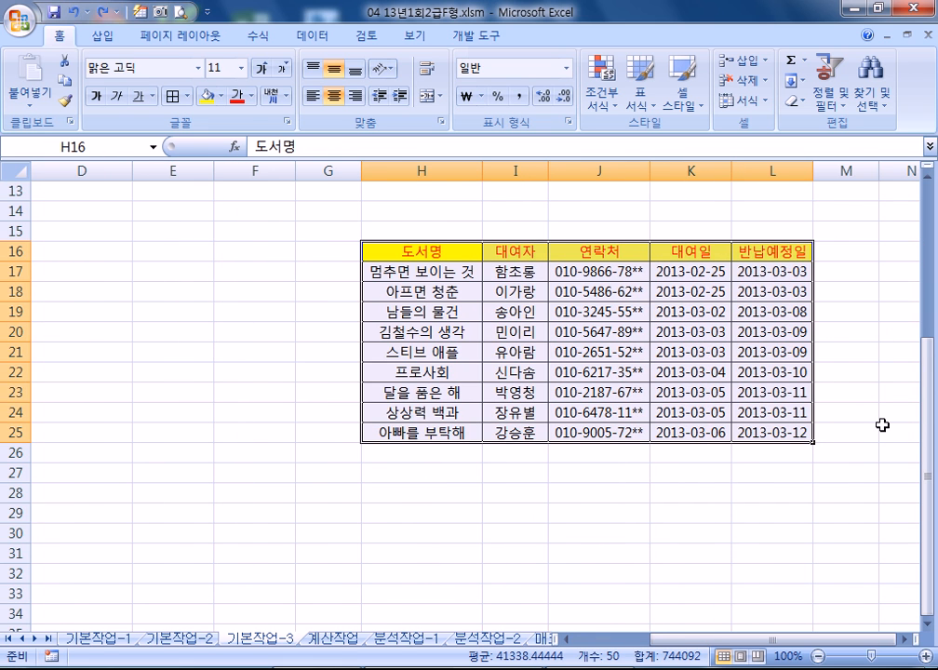
{"action": "scroll", "coordinate": [744, 439], "scroll_direction": "up", "scroll_amount": 4}
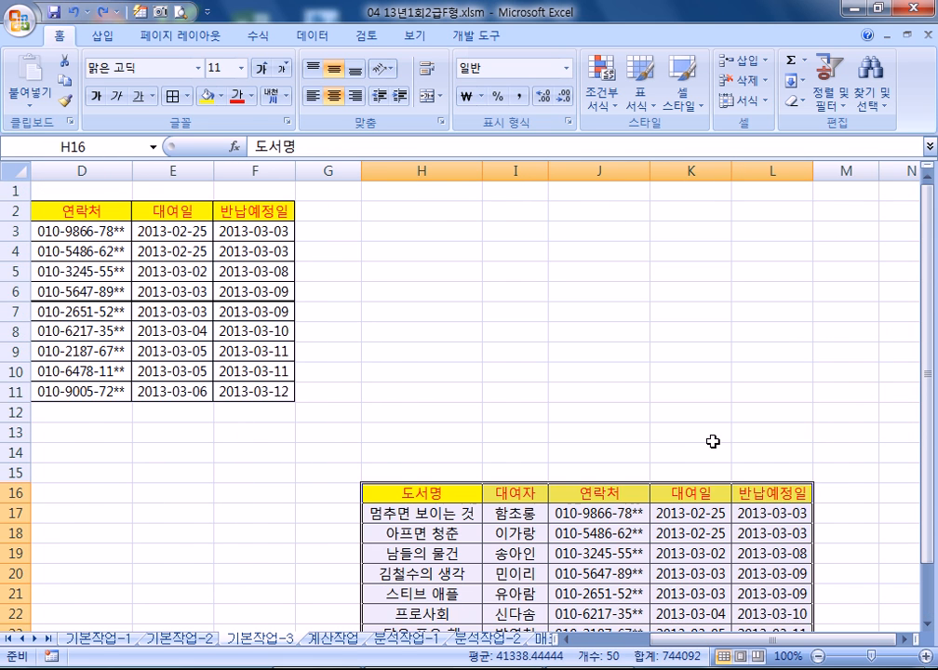
{"action": "left_click_drag", "start_coordinate": [653, 641], "coordinate": [526, 649]}
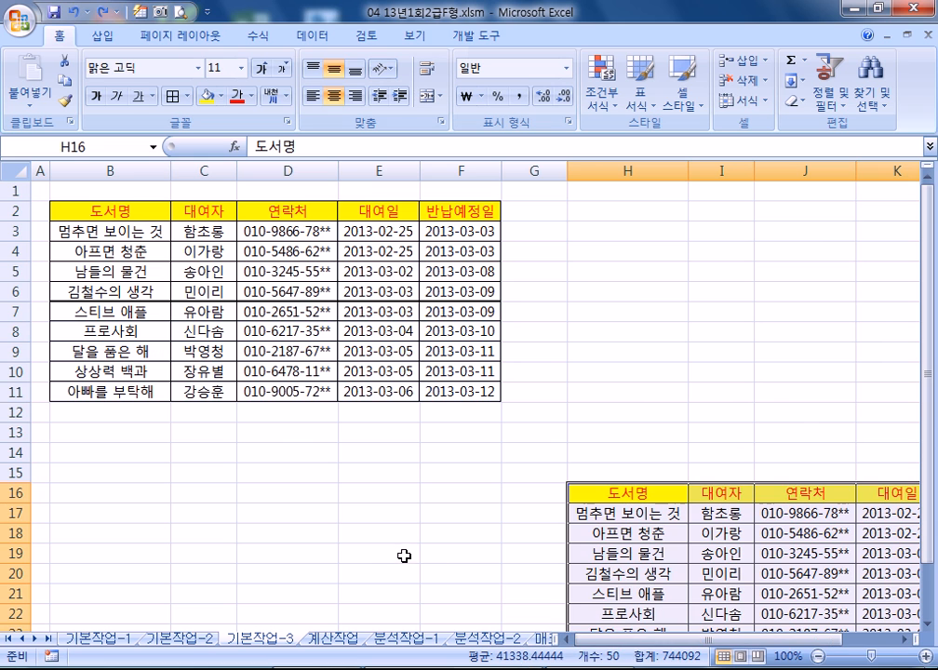
{"action": "left_click", "coordinate": [234, 526]}
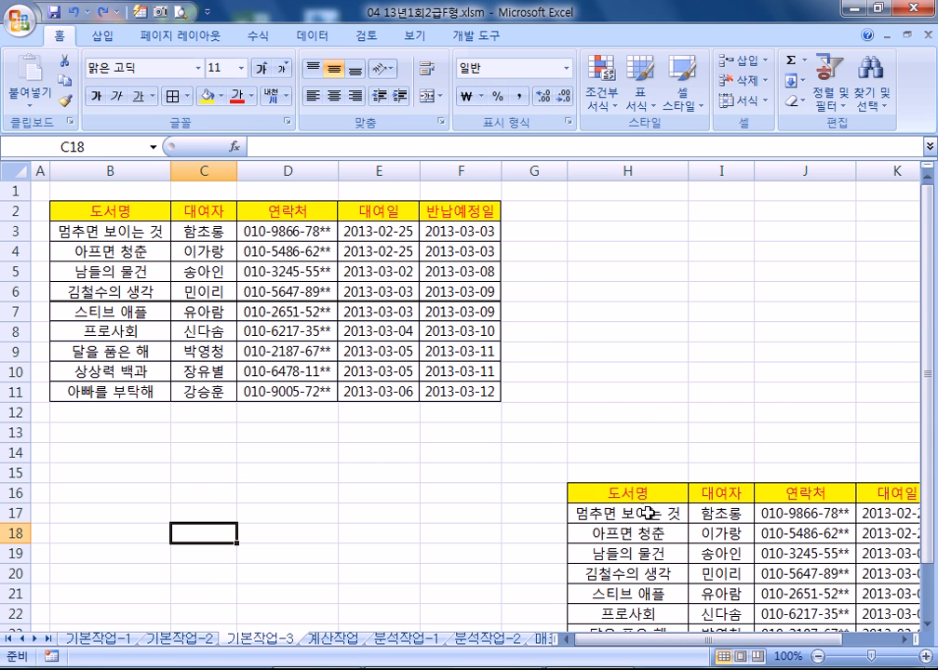
Step: Clear the contents of the source table H16:L25, check the linked picture, and undo the clearing
{"action": "scroll", "coordinate": [648, 503], "scroll_direction": "down", "scroll_amount": 3}
{"action": "left_click_drag", "start_coordinate": [621, 308], "coordinate": [836, 491]}
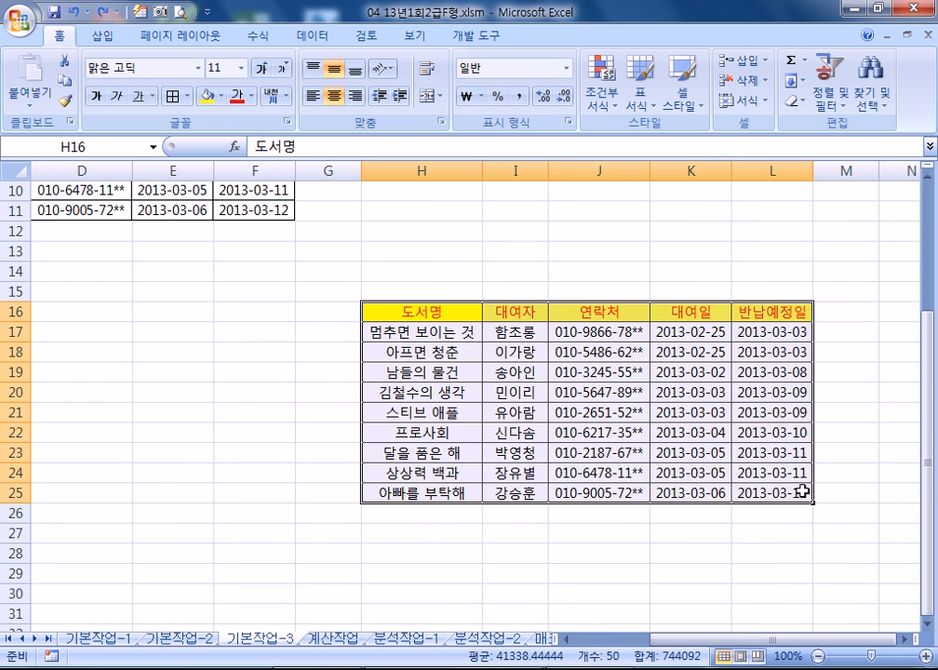
{"action": "key", "text": "Delete"}
{"action": "scroll", "coordinate": [577, 567], "scroll_direction": "up", "scroll_amount": 3}
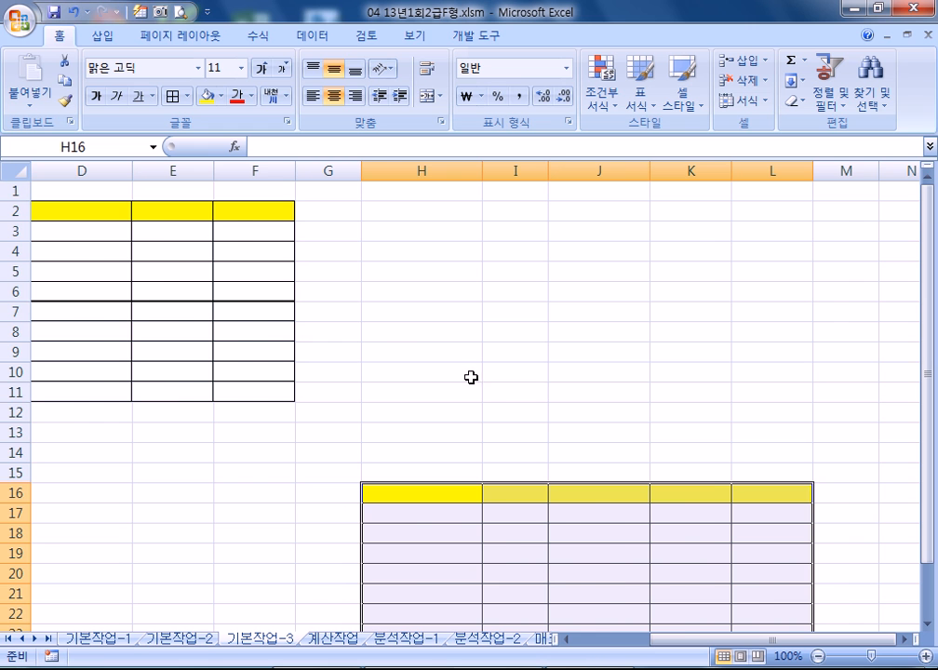
{"action": "key", "text": "ctrl+z"}
{"action": "left_click", "coordinate": [412, 371]}
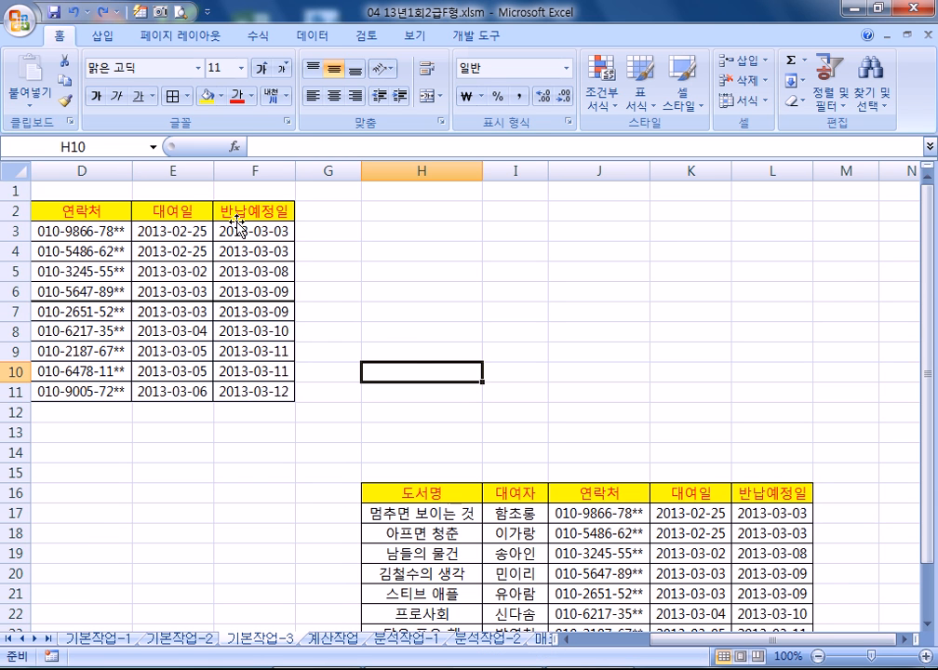
Step: Delete columns H to L holding the source table, check the linked picture, and undo the deletion
{"action": "left_click_drag", "start_coordinate": [422, 170], "coordinate": [785, 163]}
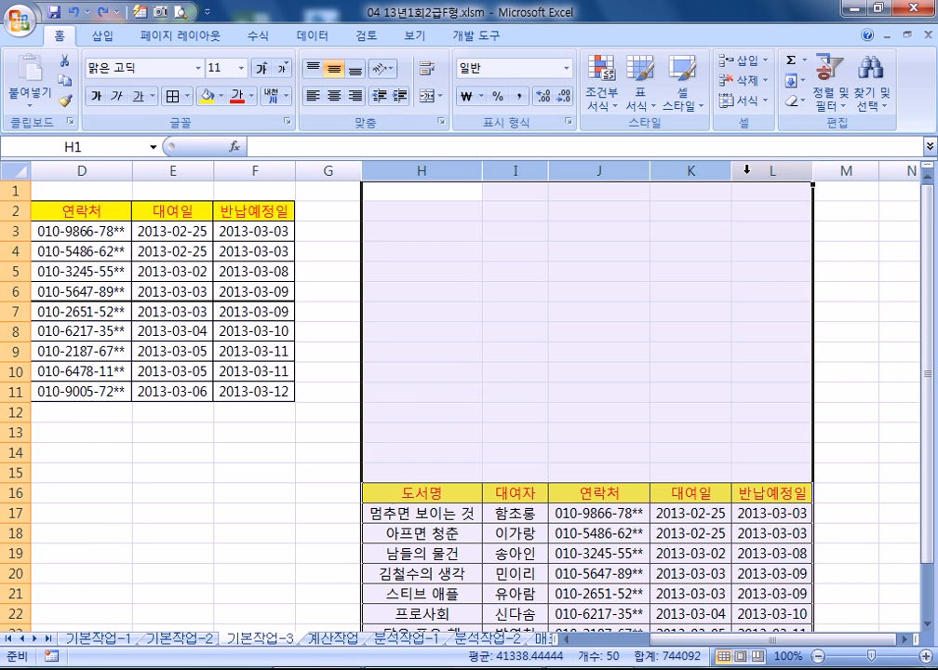
{"action": "right_click", "coordinate": [771, 168]}
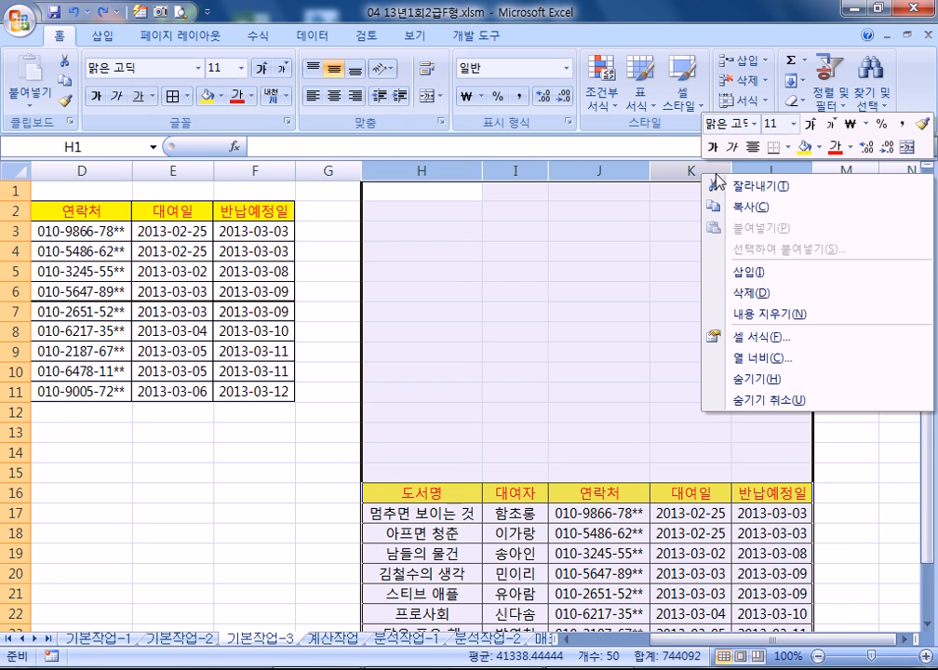
{"action": "left_click", "coordinate": [745, 292]}
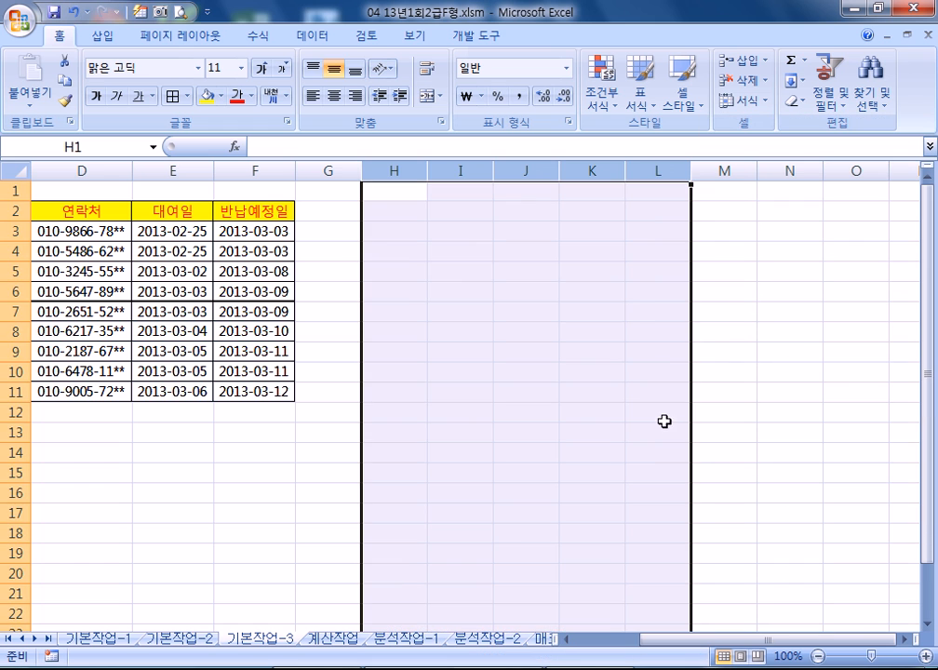
{"action": "left_click", "coordinate": [414, 554]}
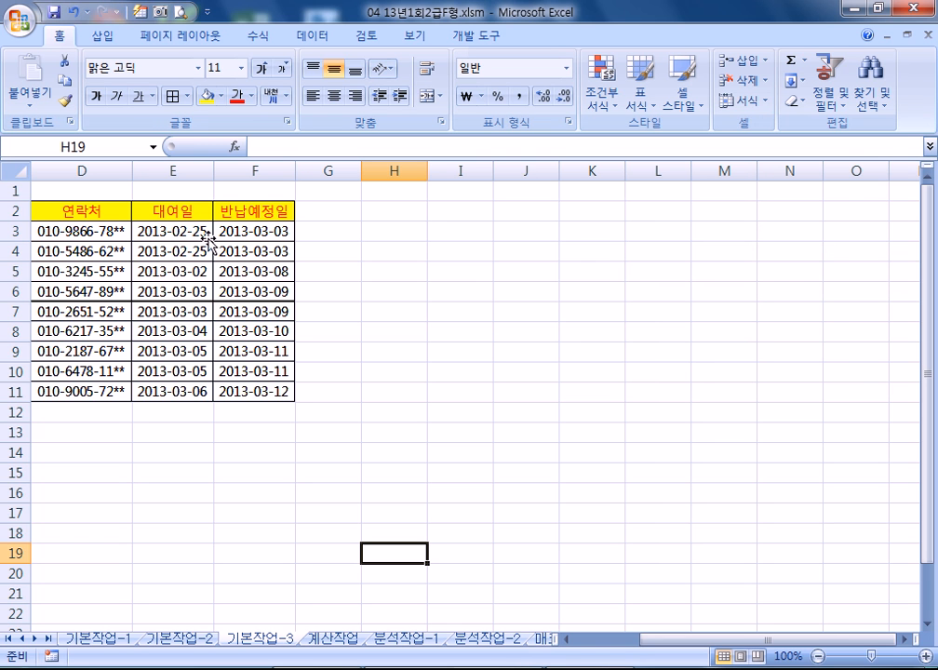
{"action": "key", "text": "ctrl+z"}
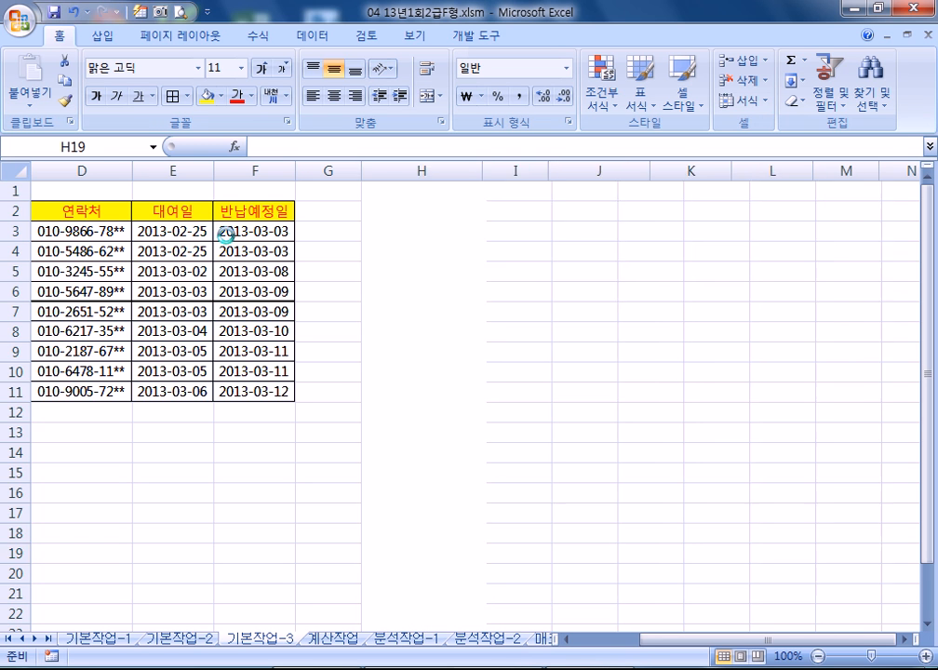
{"action": "left_click", "coordinate": [397, 412]}
Step: Delete rows 16 to 27 containing the source table, check the linked picture, and undo the row deletion
{"action": "scroll", "coordinate": [447, 437], "scroll_direction": "down", "scroll_amount": 4}
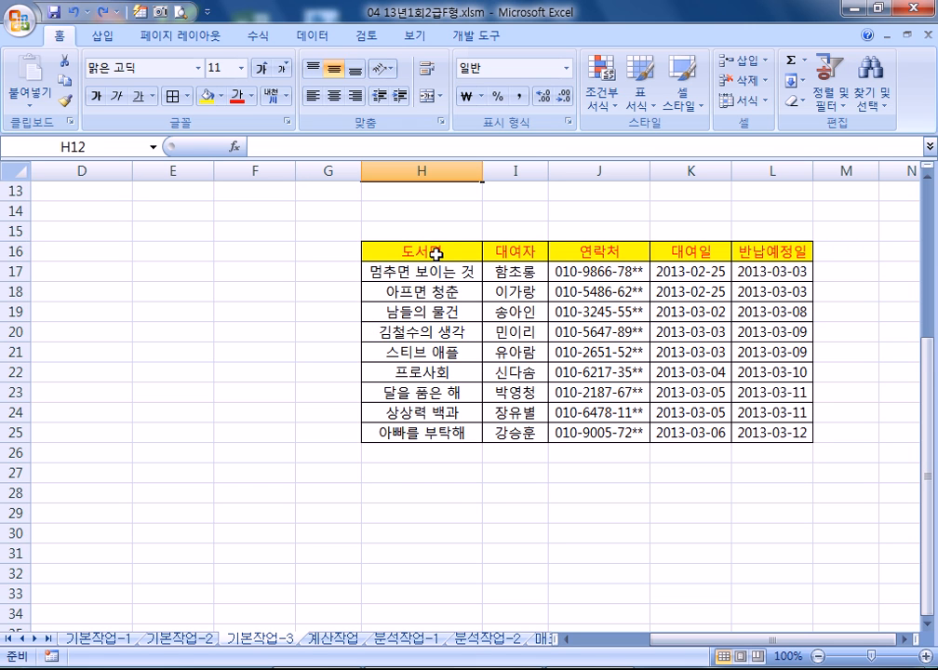
{"action": "left_click_drag", "start_coordinate": [435, 252], "coordinate": [774, 435]}
{"action": "scroll", "coordinate": [688, 434], "scroll_direction": "up", "scroll_amount": 4}
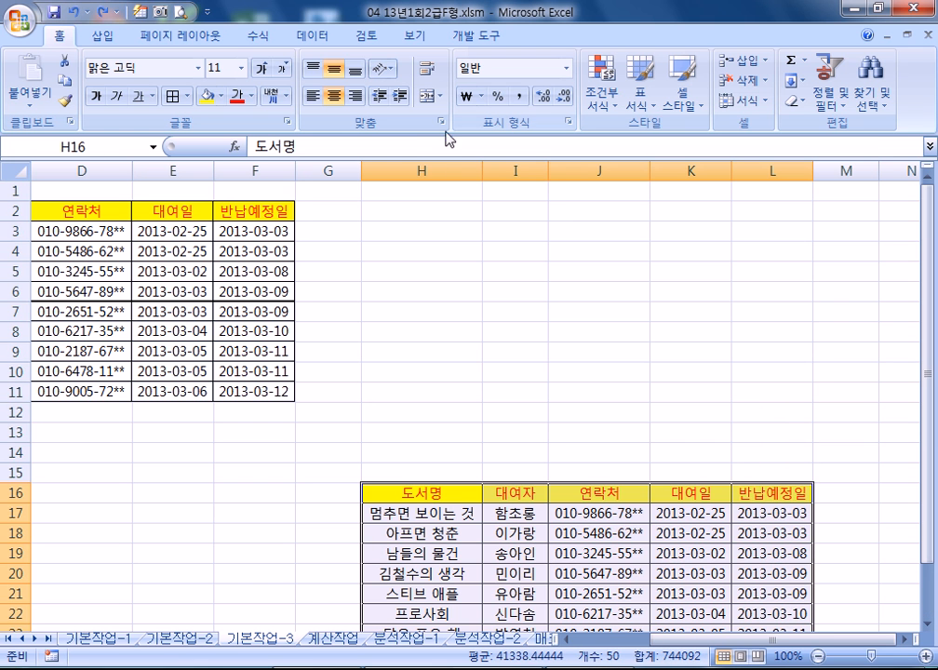
{"action": "left_click_drag", "start_coordinate": [404, 157], "coordinate": [772, 151]}
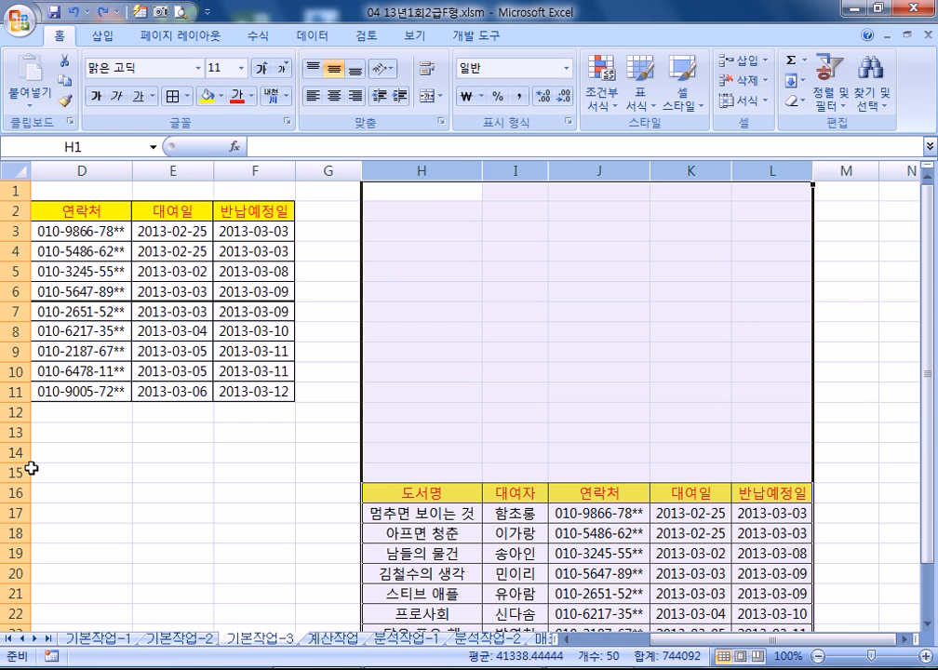
{"action": "scroll", "coordinate": [138, 410], "scroll_direction": "down", "scroll_amount": 3}
{"action": "left_click_drag", "start_coordinate": [15, 311], "coordinate": [15, 532]}
{"action": "right_click", "coordinate": [124, 426]}
{"action": "key", "text": "d"}
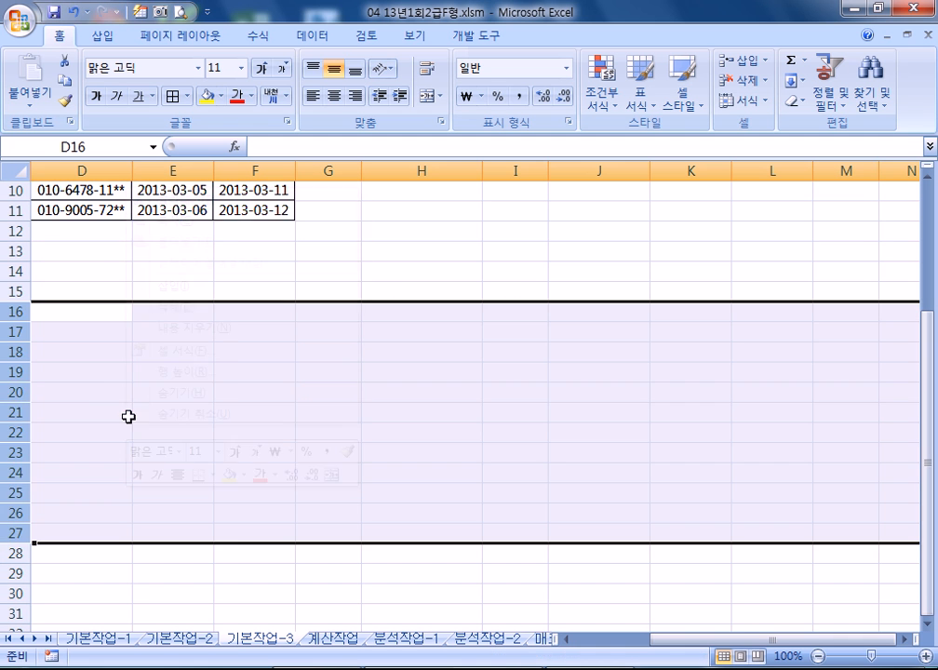
{"action": "scroll", "coordinate": [125, 447], "scroll_direction": "up", "scroll_amount": 3}
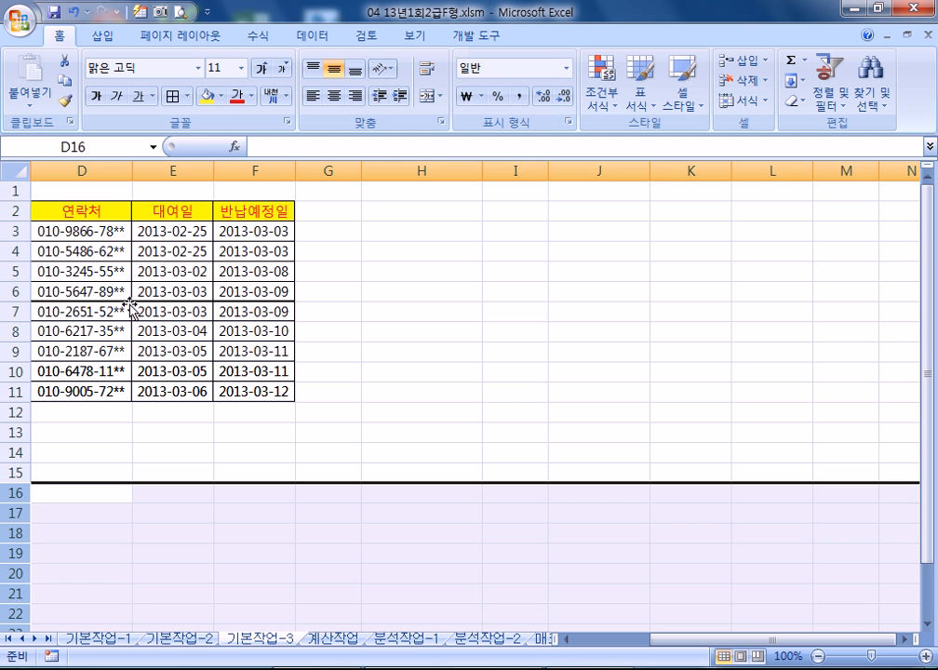
{"action": "key", "text": "ctrl+z"}
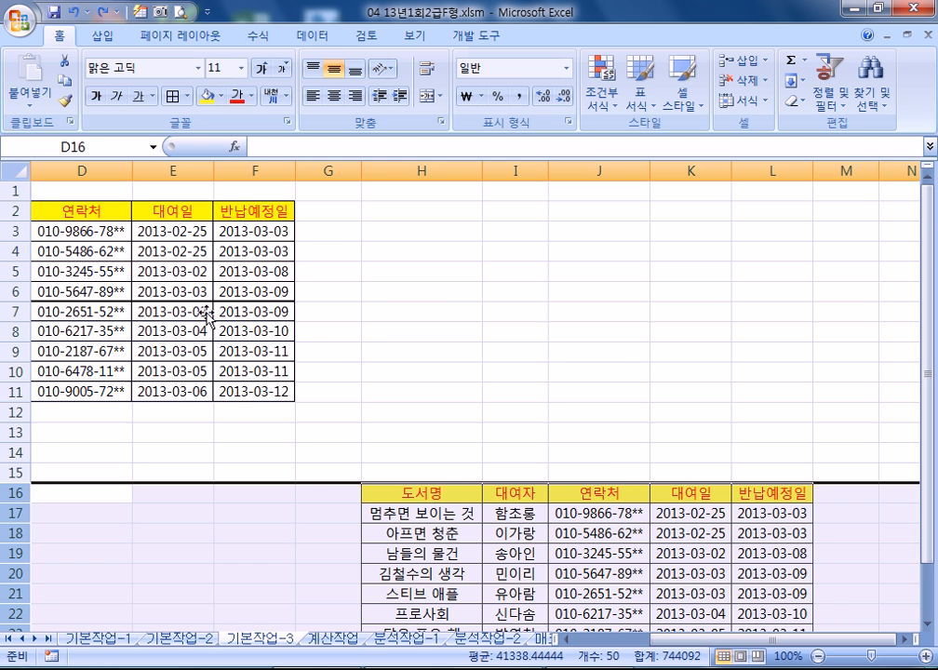
Step: Review the source table's cells, columns and rows, and the cell reference of the linked picture at B2
{"action": "key", "text": "Home"}
{"action": "scroll", "coordinate": [181, 391], "scroll_direction": "down", "scroll_amount": 3}
{"action": "scroll", "coordinate": [184, 391], "scroll_direction": "up", "scroll_amount": 3}
{"action": "left_click", "coordinate": [39, 190]}
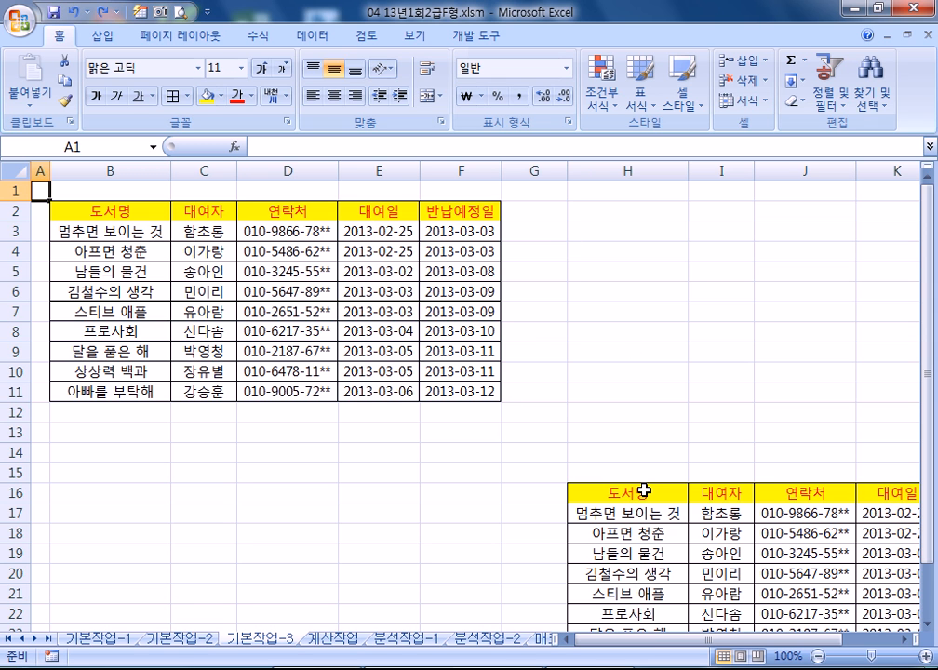
{"action": "scroll", "coordinate": [644, 490], "scroll_direction": "down", "scroll_amount": 3}
{"action": "left_click_drag", "start_coordinate": [628, 312], "coordinate": [882, 496]}
{"action": "left_click_drag", "start_coordinate": [882, 495], "coordinate": [869, 494]}
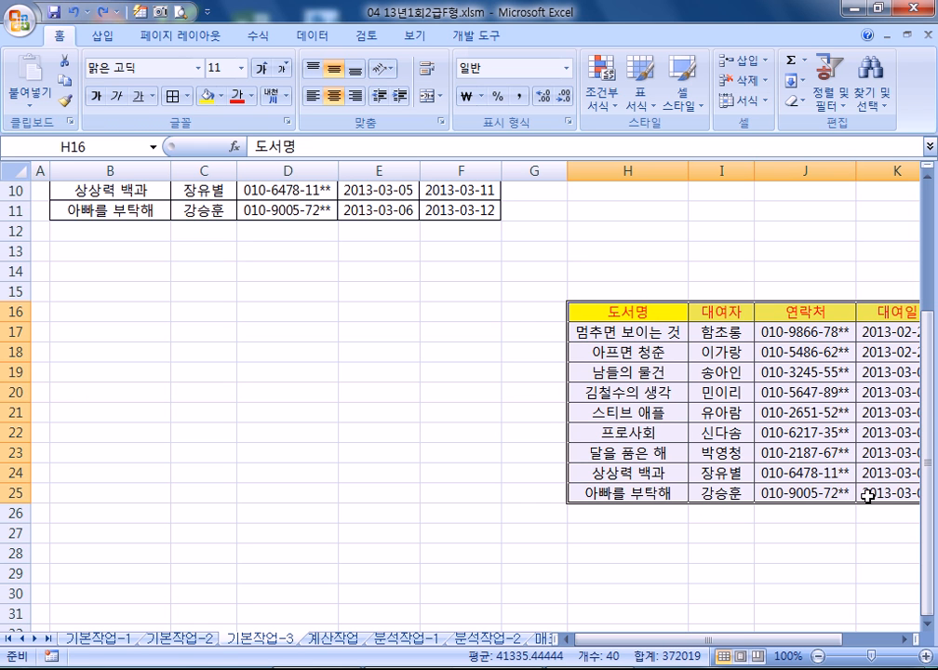
{"action": "scroll", "coordinate": [645, 238], "scroll_direction": "up", "scroll_amount": 3}
{"action": "left_click_drag", "start_coordinate": [618, 167], "coordinate": [862, 160]}
{"action": "left_click_drag", "start_coordinate": [17, 493], "coordinate": [21, 596]}
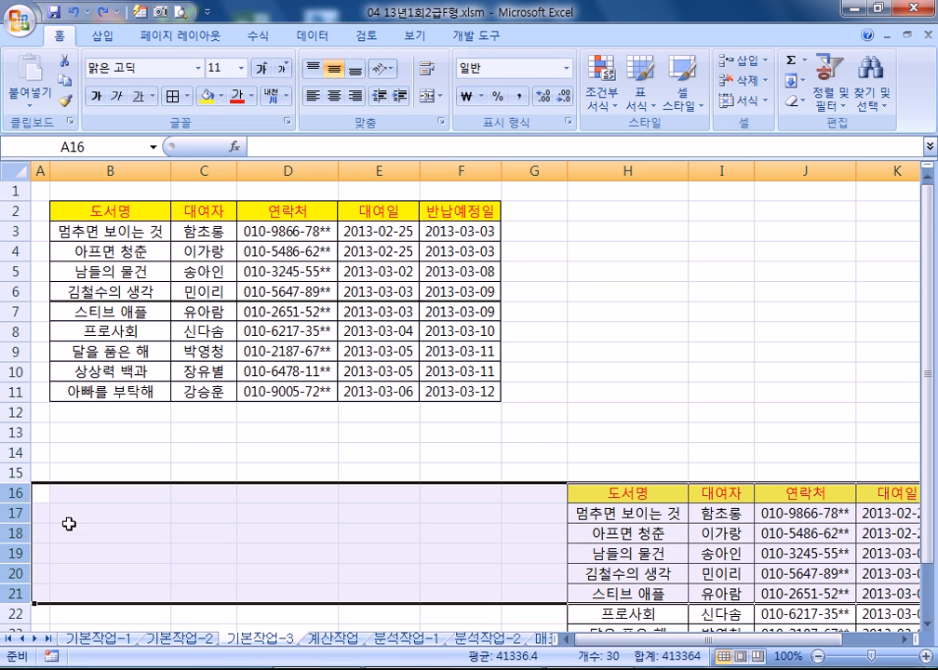
{"action": "left_click", "coordinate": [255, 262]}
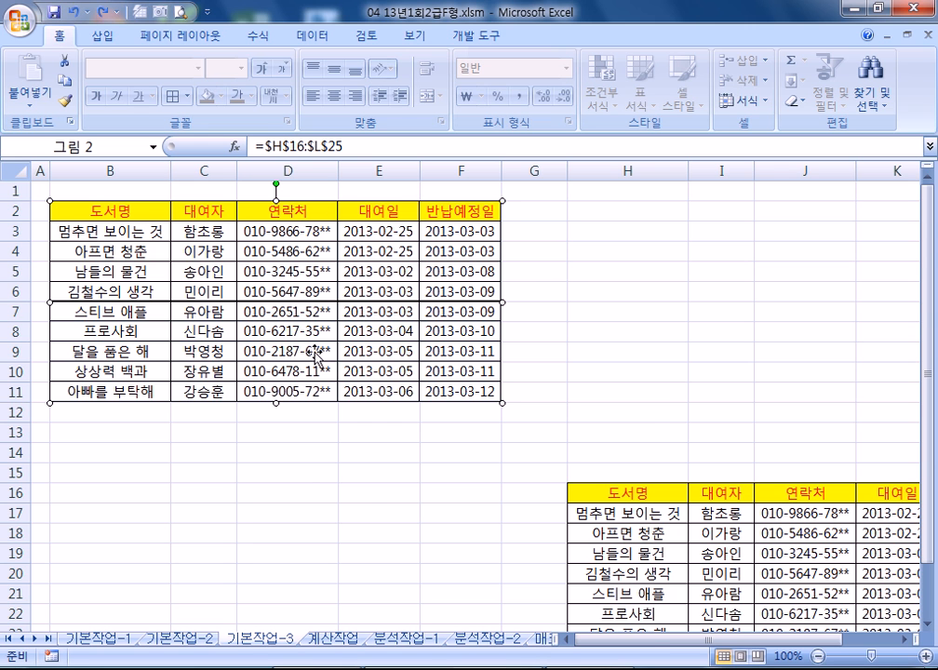
Step: Copy the source table H16:L25 and paste it at cell B16 as linked cells (연결하여 붙여넣기)
{"action": "scroll", "coordinate": [674, 318], "scroll_direction": "down", "scroll_amount": 3}
{"action": "left_click_drag", "start_coordinate": [651, 309], "coordinate": [747, 495]}
{"action": "key", "text": "ctrl+c"}
{"action": "left_click_drag", "start_coordinate": [704, 641], "coordinate": [616, 641]}
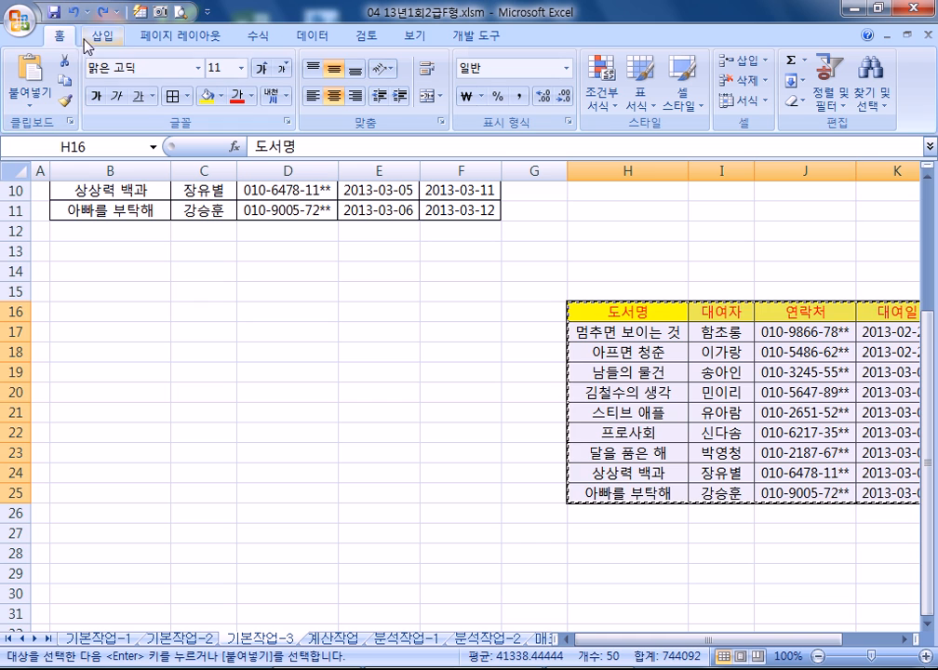
{"action": "left_click", "coordinate": [91, 294]}
{"action": "left_click", "coordinate": [83, 312]}
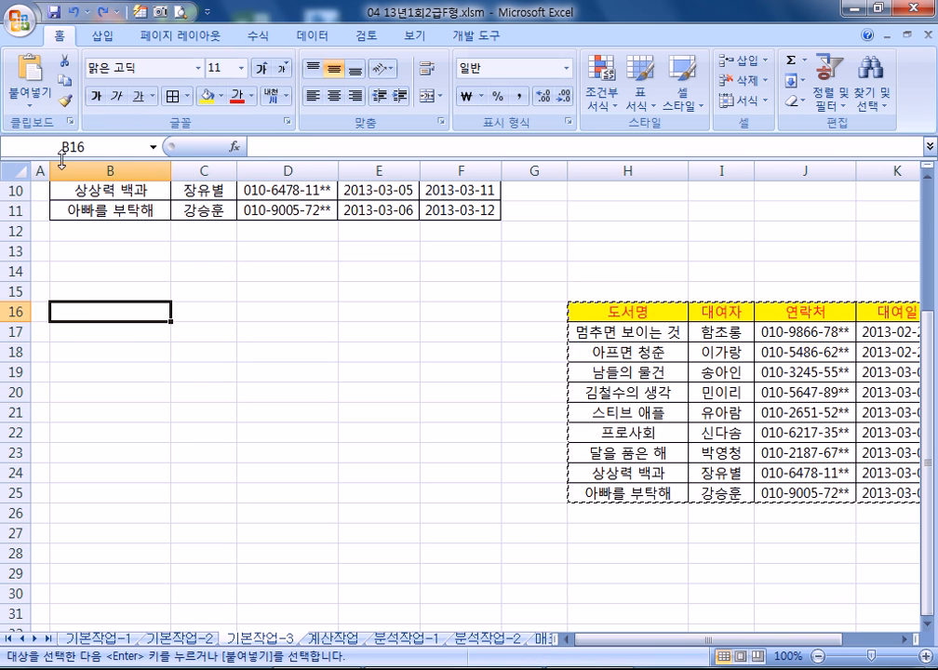
{"action": "left_click", "coordinate": [31, 97]}
{"action": "mouse_move", "coordinate": [83, 296]}
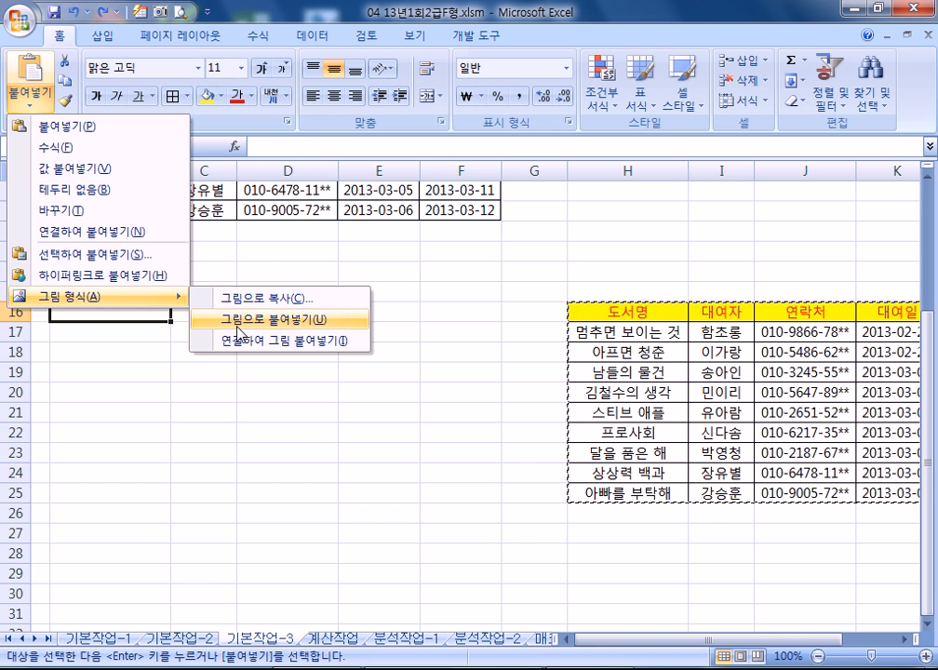
{"action": "left_click", "coordinate": [96, 238]}
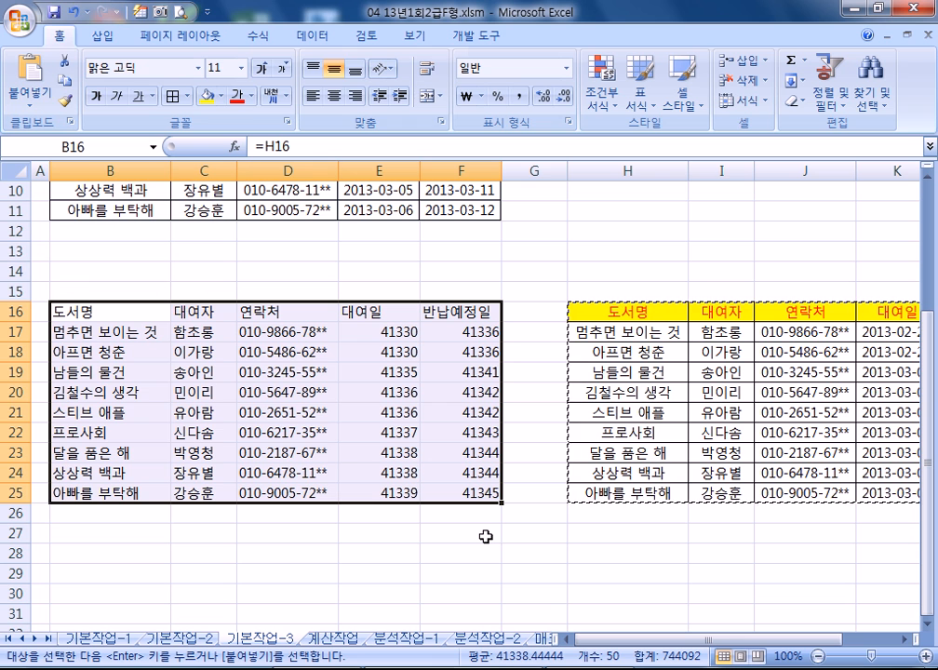
Step: Inspect the link formula in cell B17 and compare the pasted linked cells with the linked picture above
{"action": "double_click", "coordinate": [98, 329]}
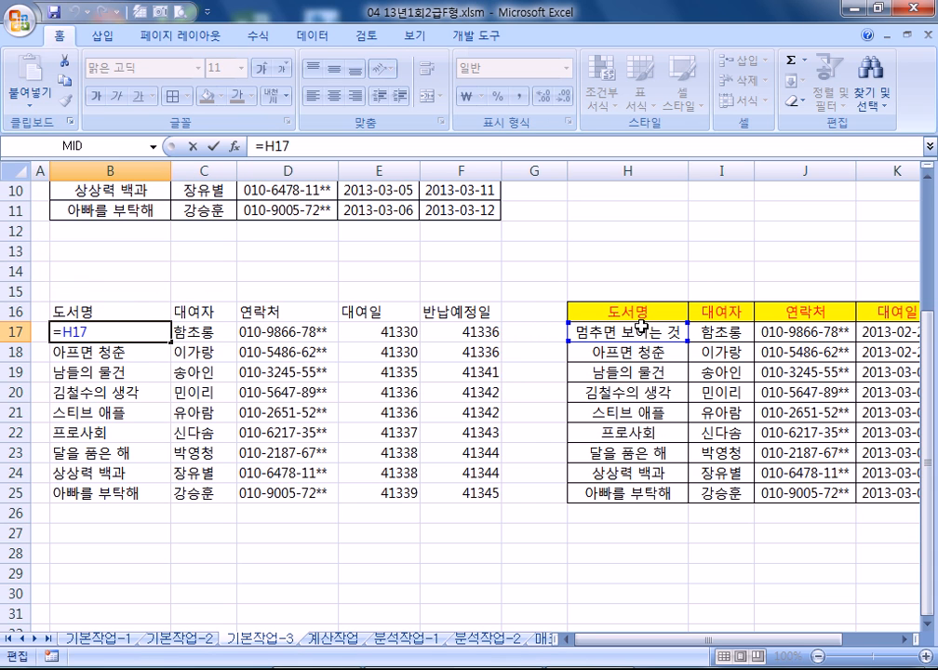
{"action": "key", "text": "Escape"}
{"action": "scroll", "coordinate": [628, 254], "scroll_direction": "up", "scroll_amount": 2}
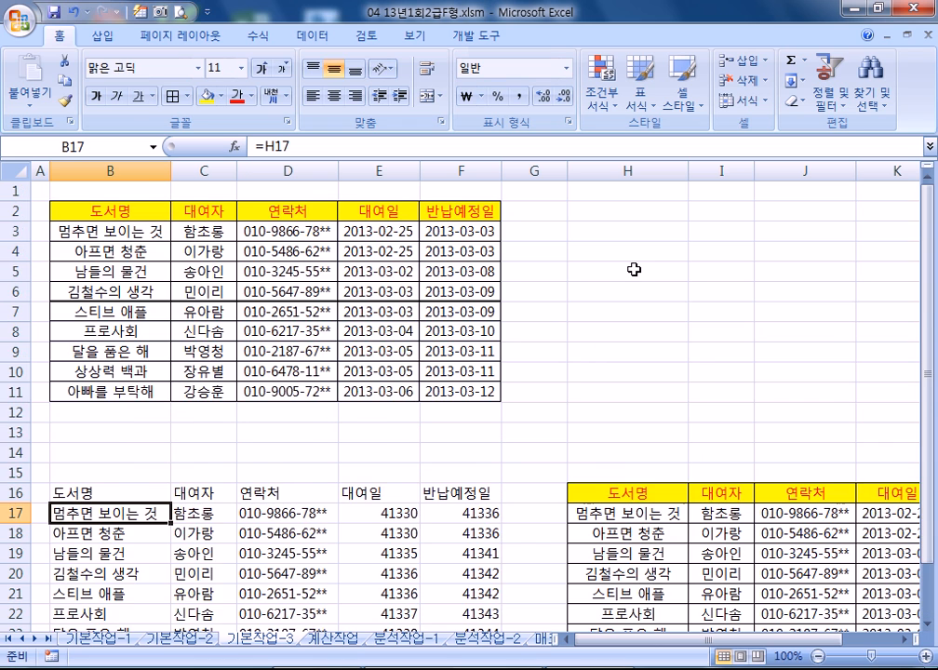
{"action": "scroll", "coordinate": [643, 281], "scroll_direction": "down", "scroll_amount": 2}
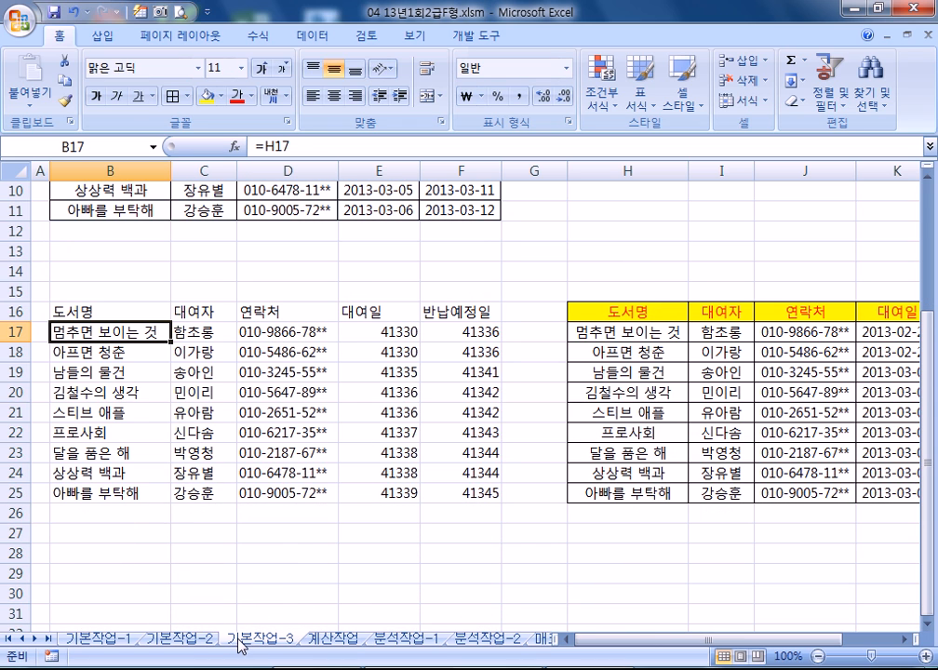
Step: Go to the 계산작업 sheet and try the formula =C3+D3 in cell E3
{"action": "left_click", "coordinate": [324, 638]}
{"action": "left_click", "coordinate": [388, 231]}
{"action": "type", "text": "="}
{"action": "left_click", "coordinate": [243, 232]}
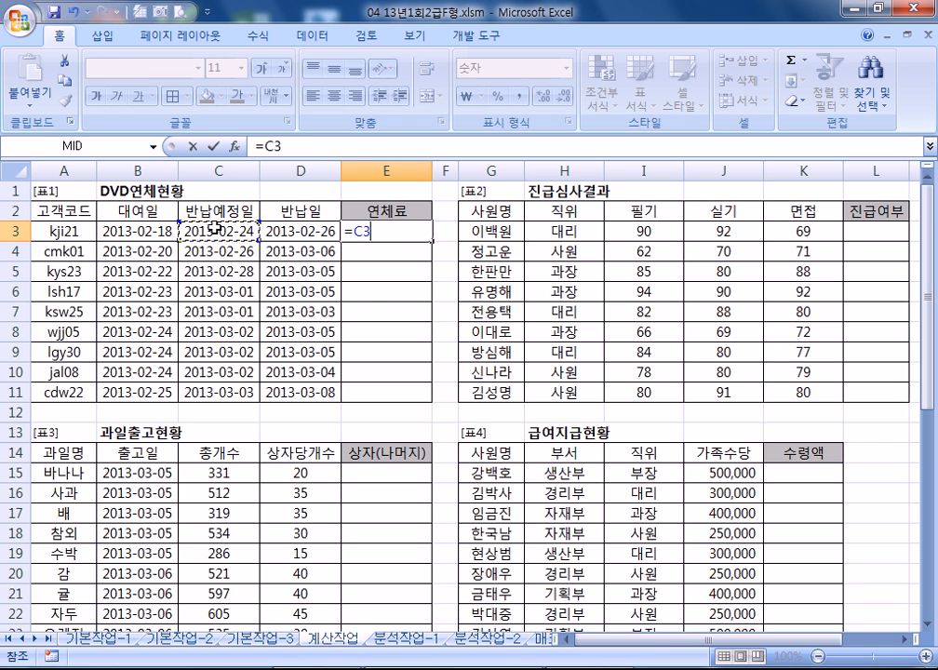
{"action": "type", "text": "+"}
{"action": "left_click", "coordinate": [299, 240]}
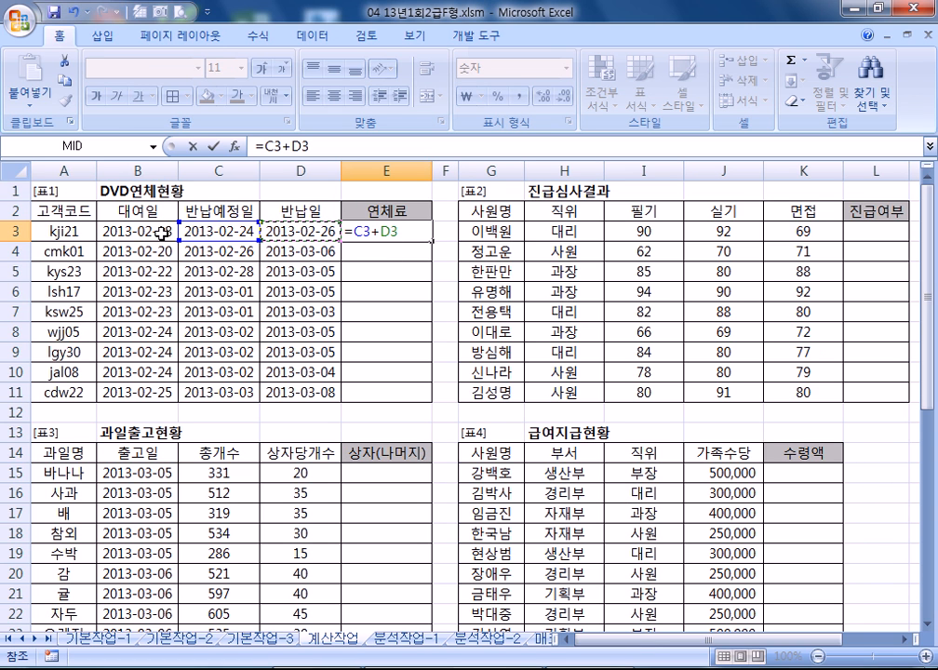
{"action": "key", "text": "Escape"}
Step: Enter the formula =D33+D35 in cell H33 beside table 표5, and clear that cell
{"action": "scroll", "coordinate": [203, 269], "scroll_direction": "down", "scroll_amount": 3}
{"action": "scroll", "coordinate": [203, 269], "scroll_direction": "down", "scroll_amount": 5}
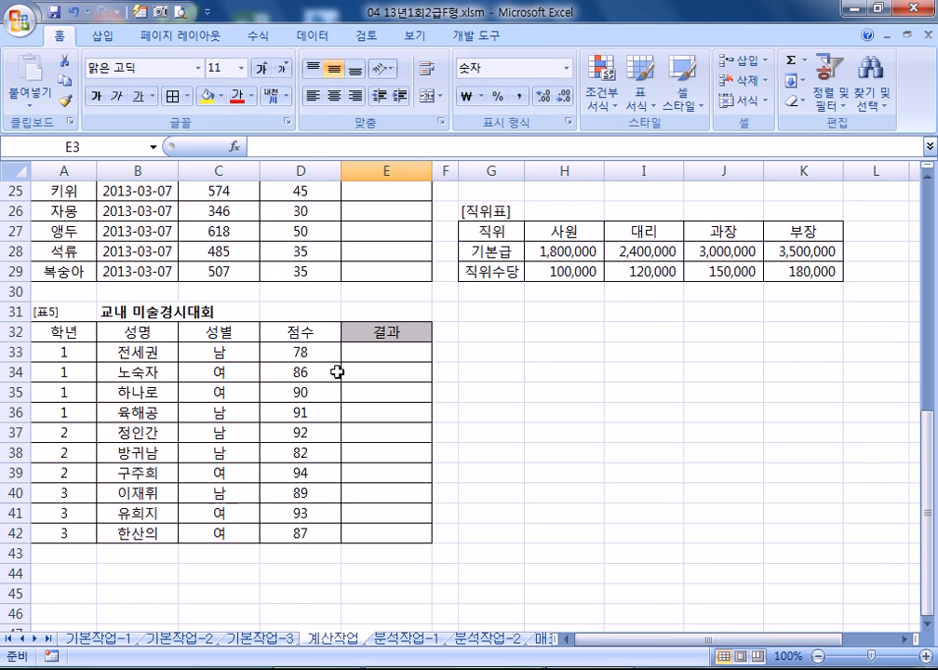
{"action": "left_click", "coordinate": [560, 357]}
{"action": "type", "text": "="}
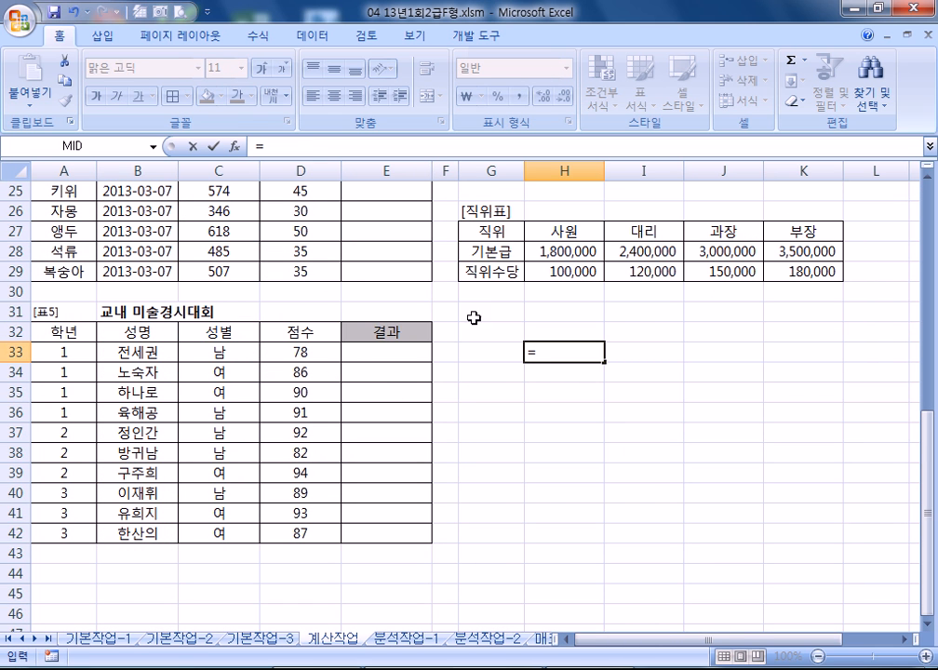
{"action": "left_click", "coordinate": [298, 354]}
{"action": "type", "text": "+"}
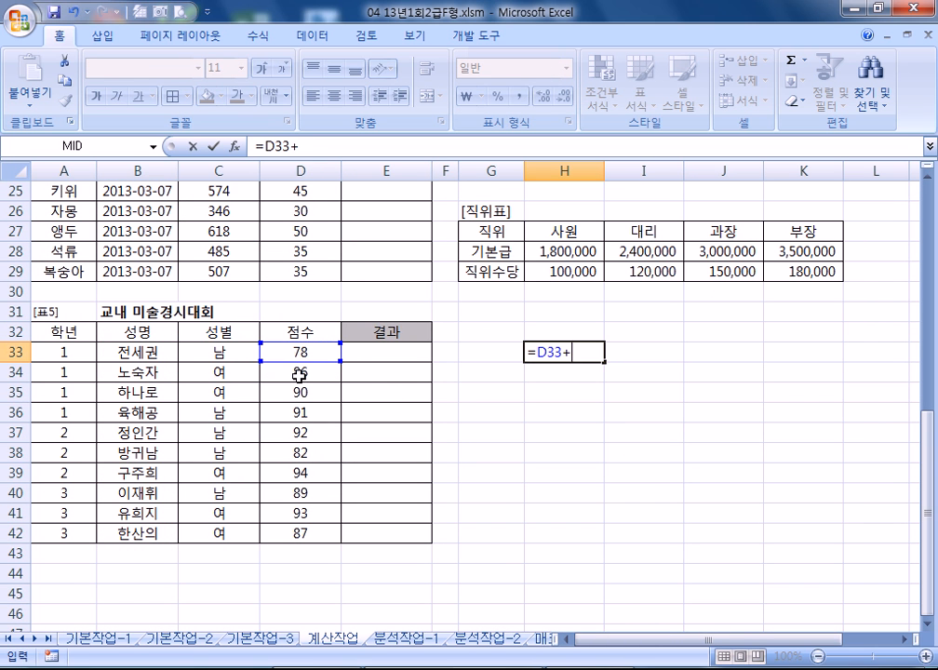
{"action": "left_click", "coordinate": [300, 390]}
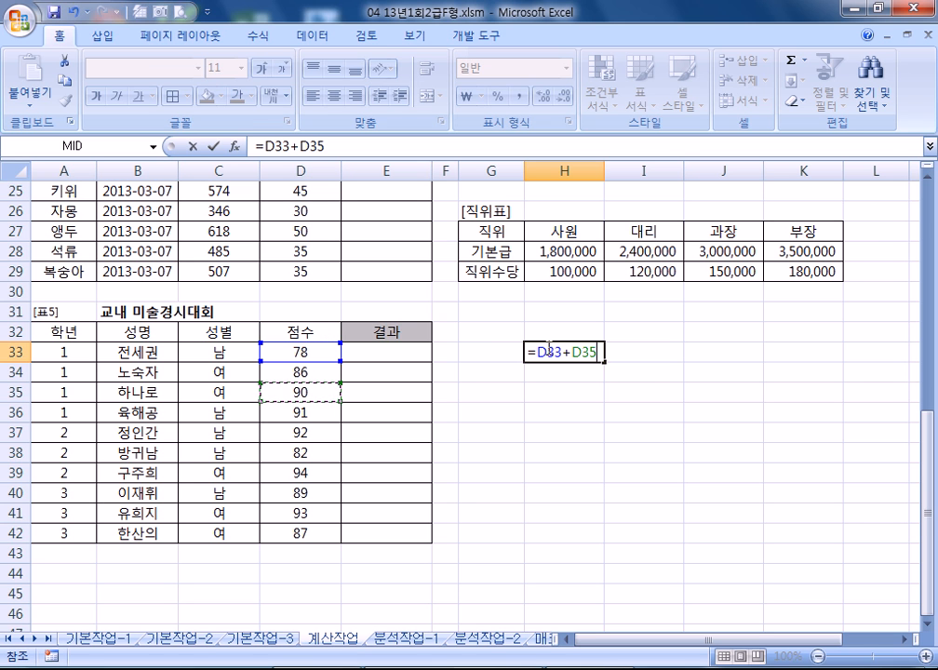
{"action": "key", "text": "Return"}
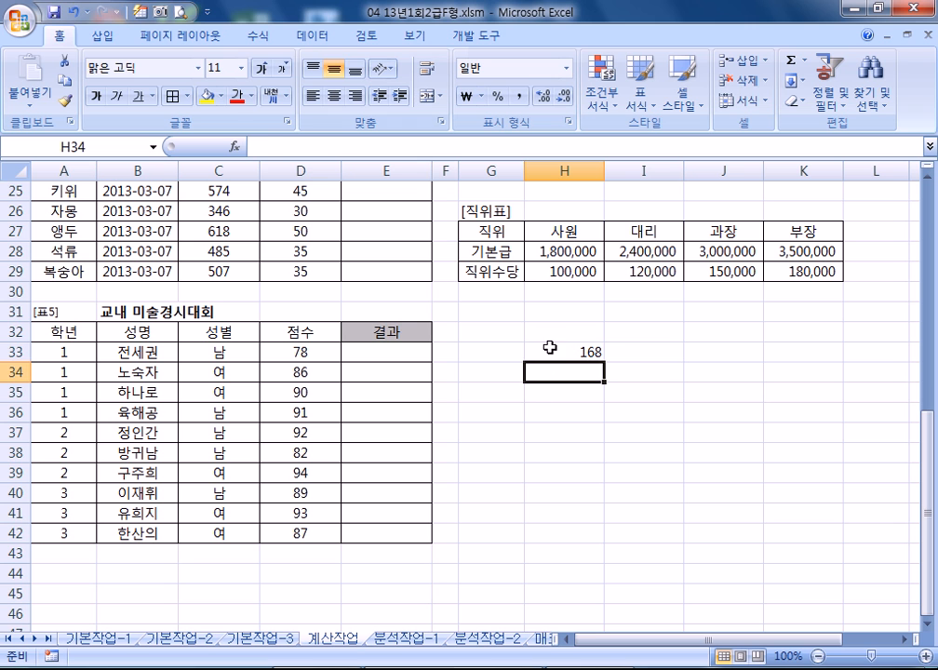
{"action": "left_click", "coordinate": [549, 347]}
{"action": "key", "text": "Delete"}
Step: Link cell H32 to the 학년 header with the formula =A32 and inspect its reference
{"action": "left_click", "coordinate": [556, 330]}
{"action": "type", "text": "="}
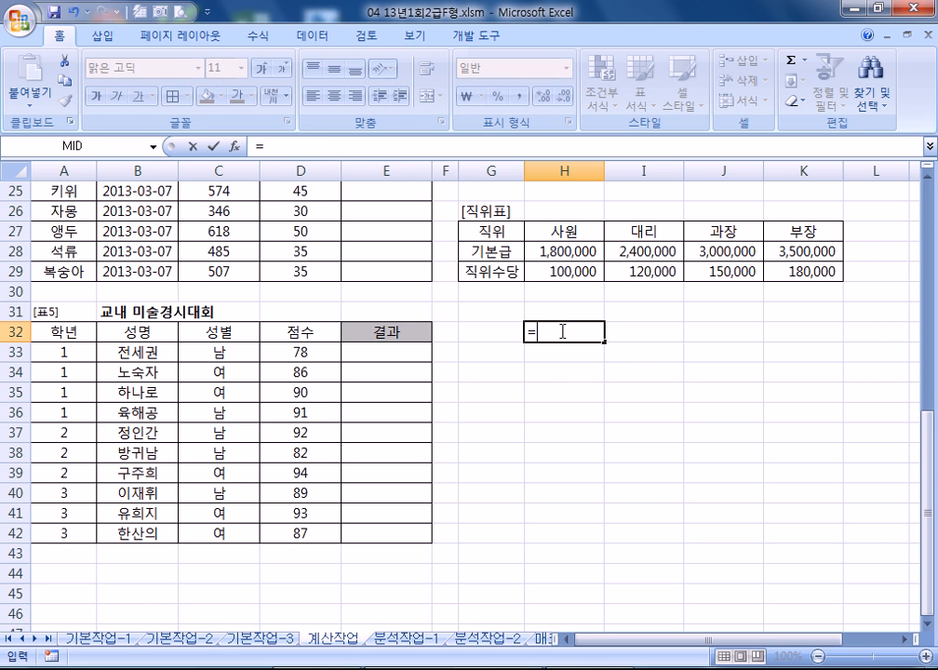
{"action": "left_click", "coordinate": [70, 331]}
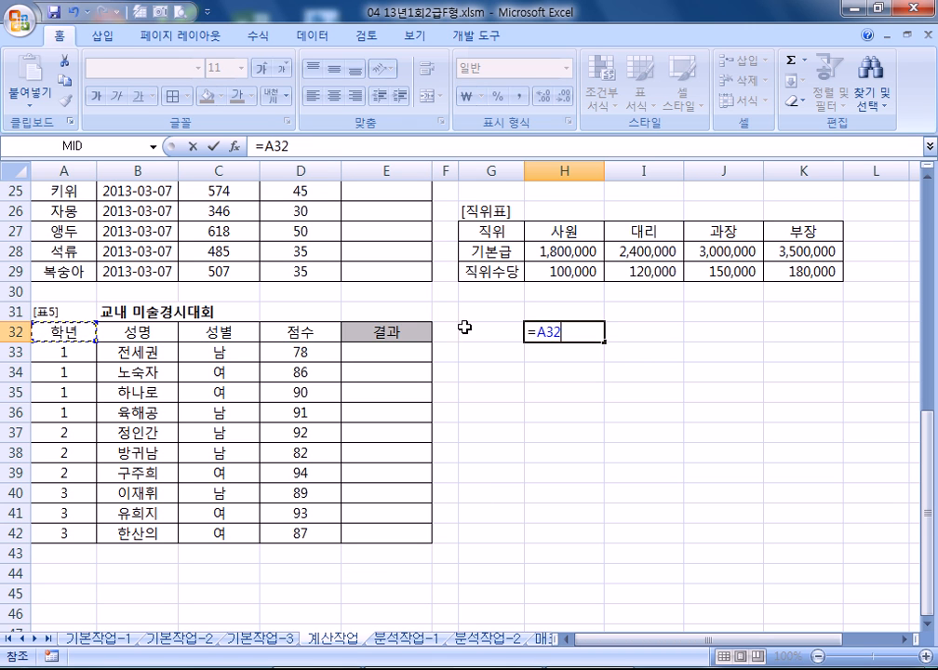
{"action": "key", "text": "Return"}
{"action": "left_click", "coordinate": [536, 330]}
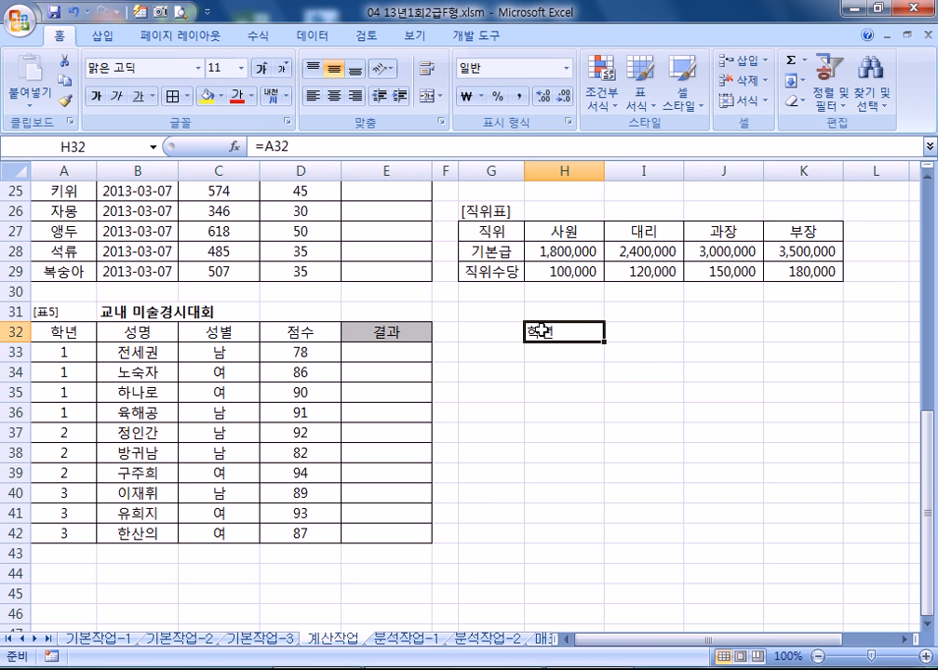
{"action": "double_click", "coordinate": [591, 337]}
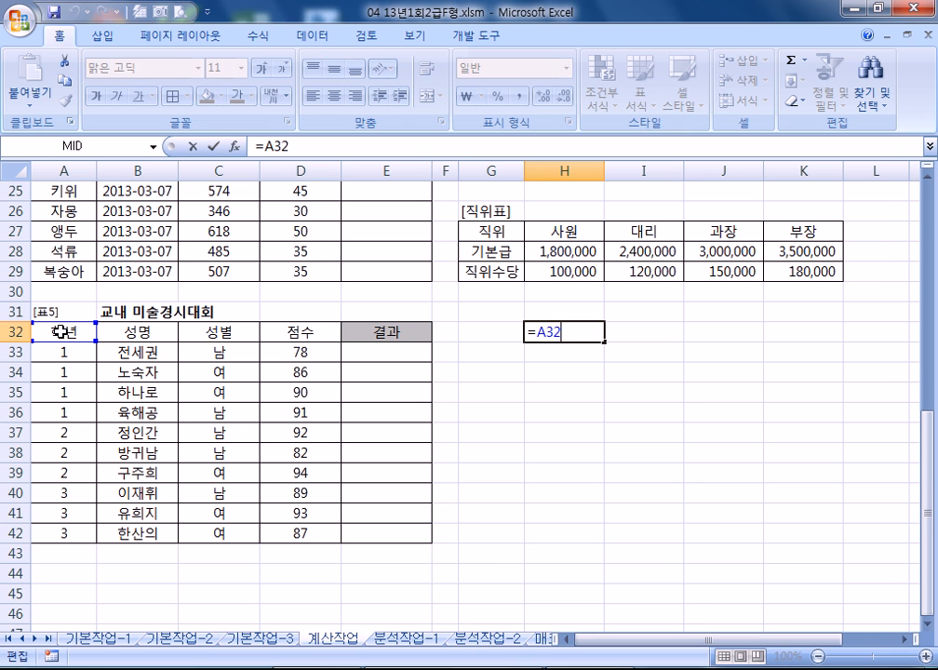
{"action": "key", "text": "Escape"}
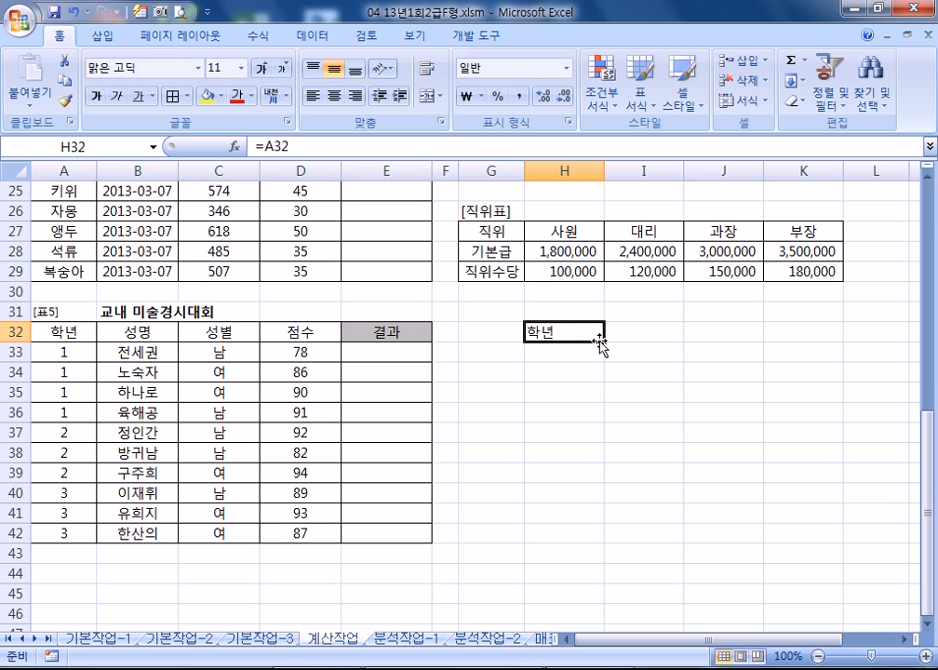
Step: Fill the link formula in H32 across to column L and down to row 42
{"action": "left_click_drag", "start_coordinate": [604, 343], "coordinate": [580, 336]}
{"action": "left_click", "coordinate": [64, 333]}
{"action": "left_click", "coordinate": [137, 333]}
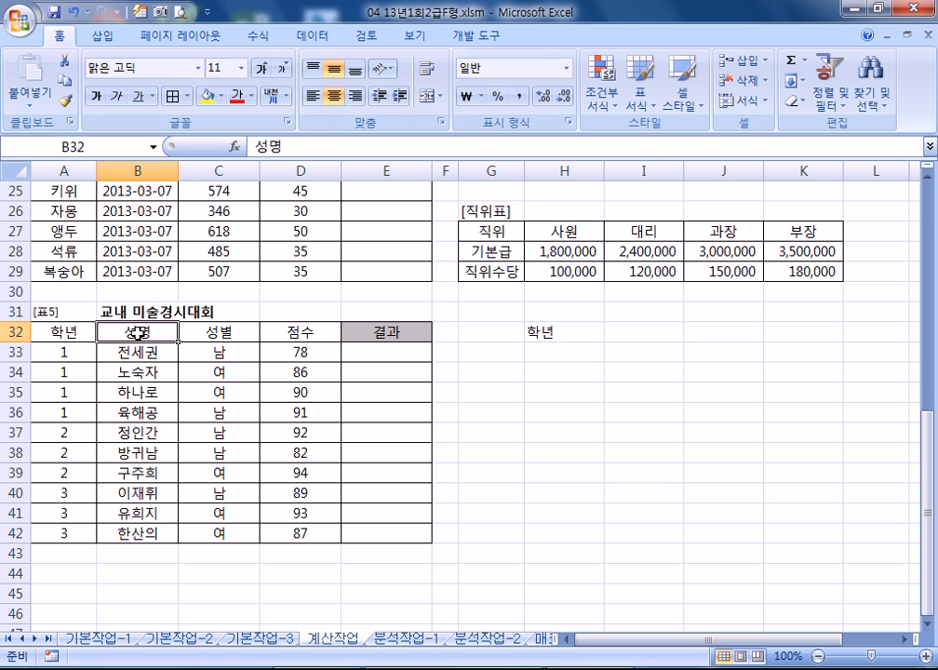
{"action": "left_click", "coordinate": [549, 340]}
{"action": "left_click_drag", "start_coordinate": [602, 342], "coordinate": [729, 346]}
{"action": "left_click_drag", "start_coordinate": [805, 346], "coordinate": [888, 335]}
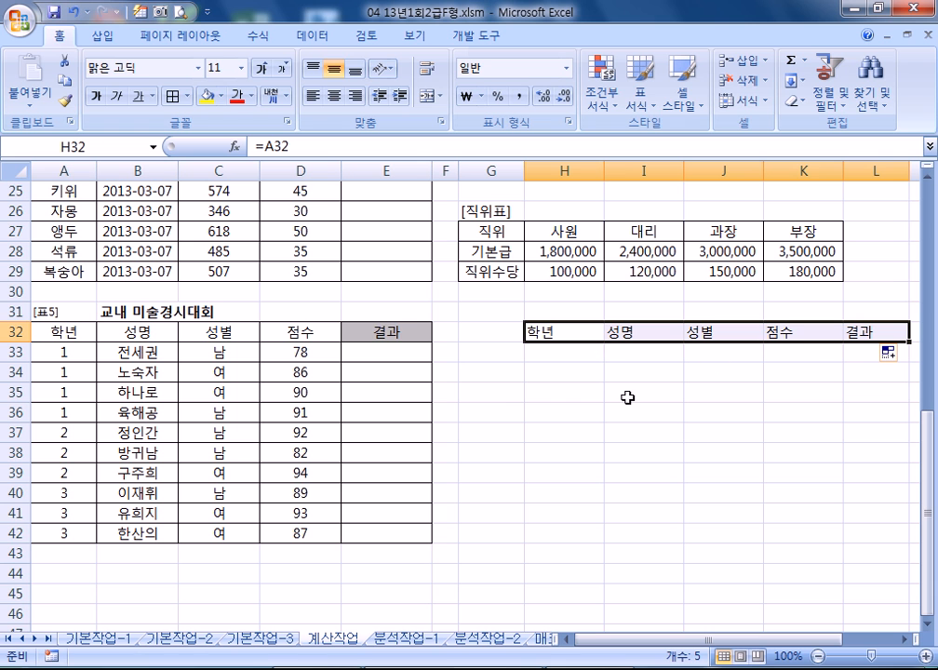
{"action": "left_click_drag", "start_coordinate": [908, 342], "coordinate": [697, 529]}
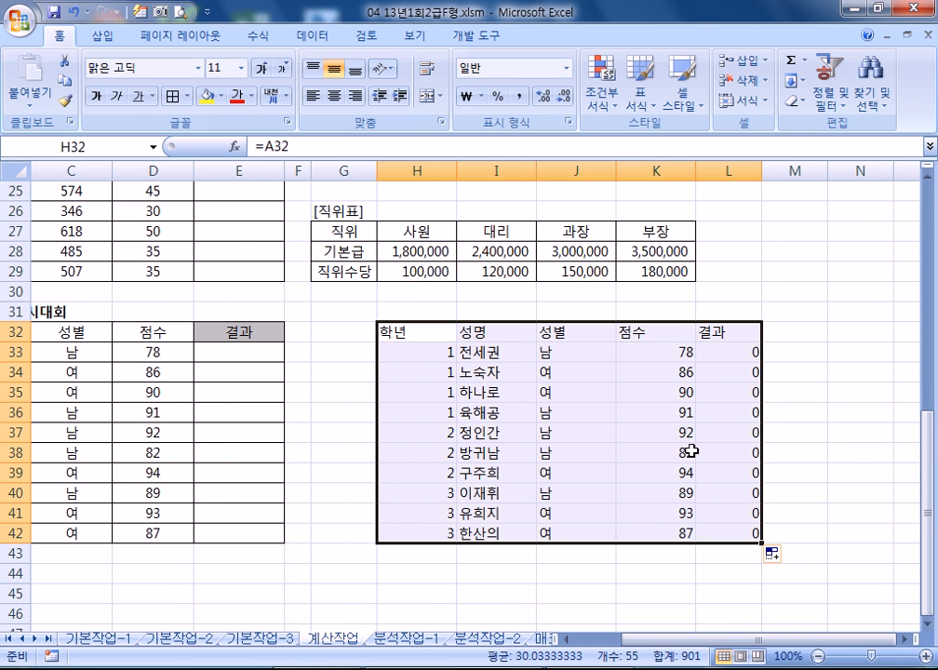
Step: Inspect the cell reference used by the filled link formula in H33
{"action": "key", "text": "Home"}
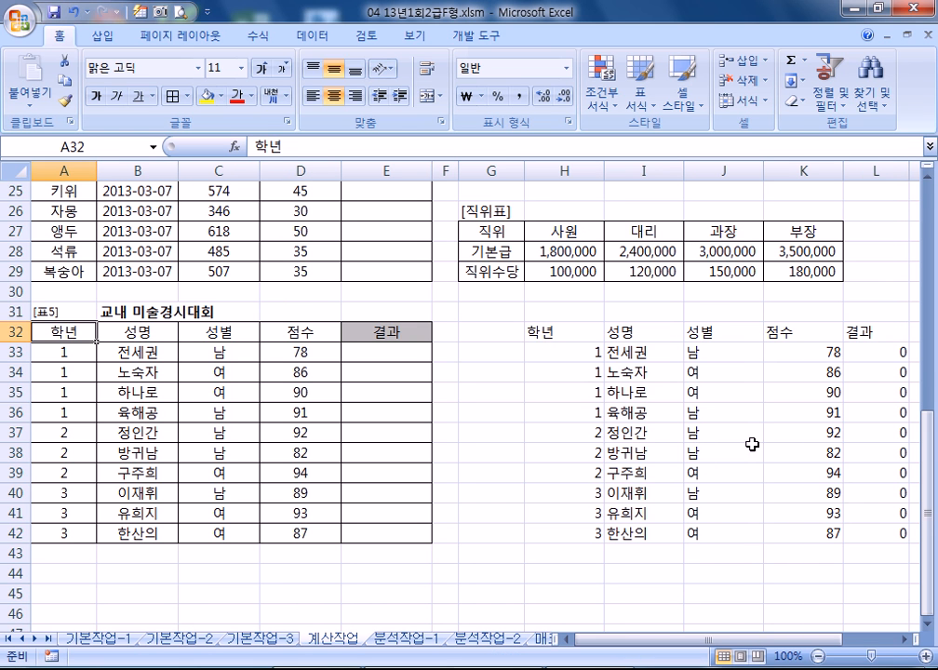
{"action": "left_click", "coordinate": [548, 352]}
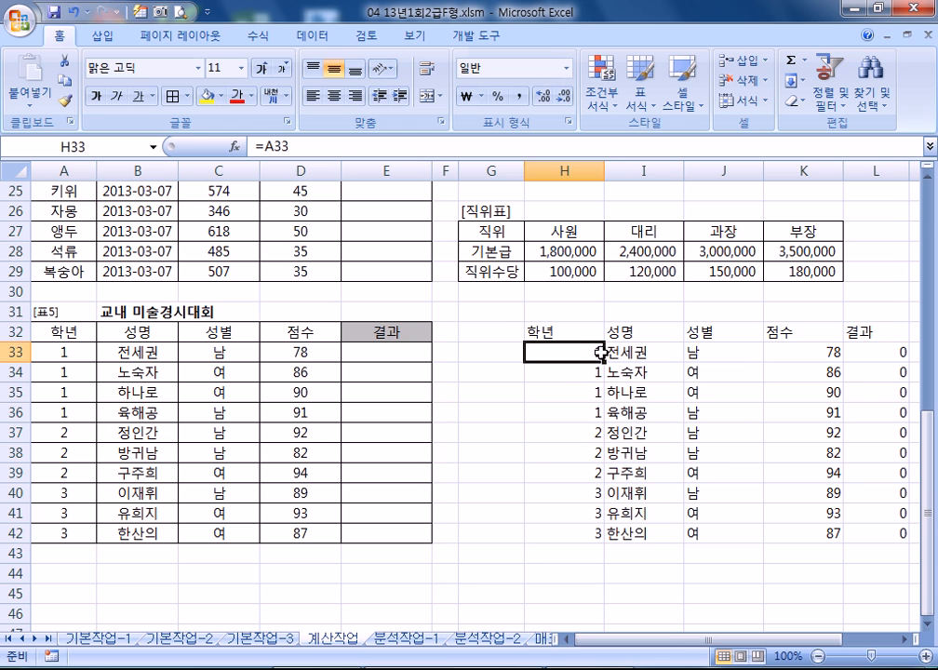
{"action": "double_click", "coordinate": [578, 347]}
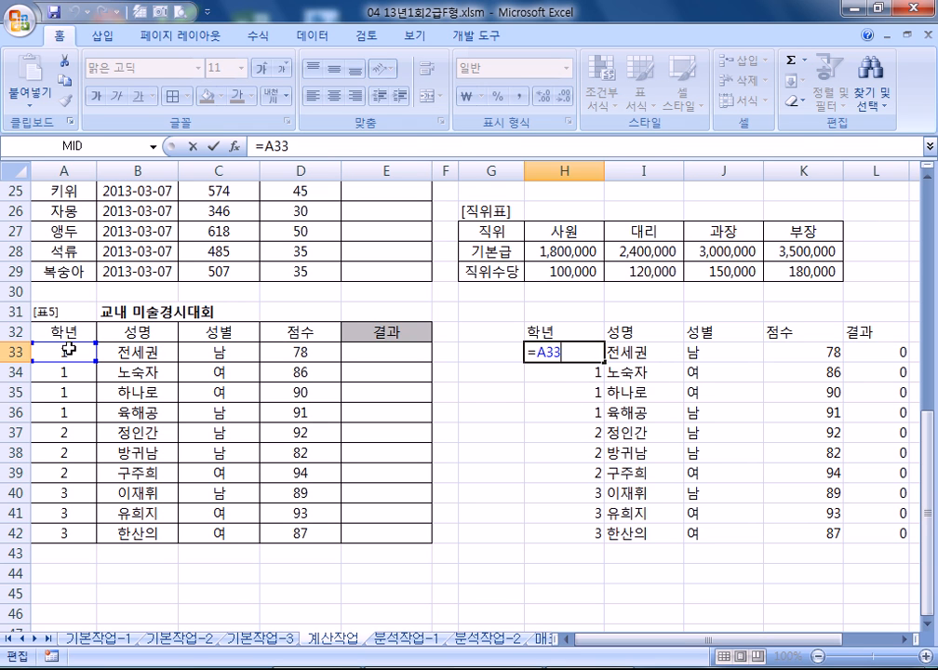
{"action": "key", "text": "Escape"}
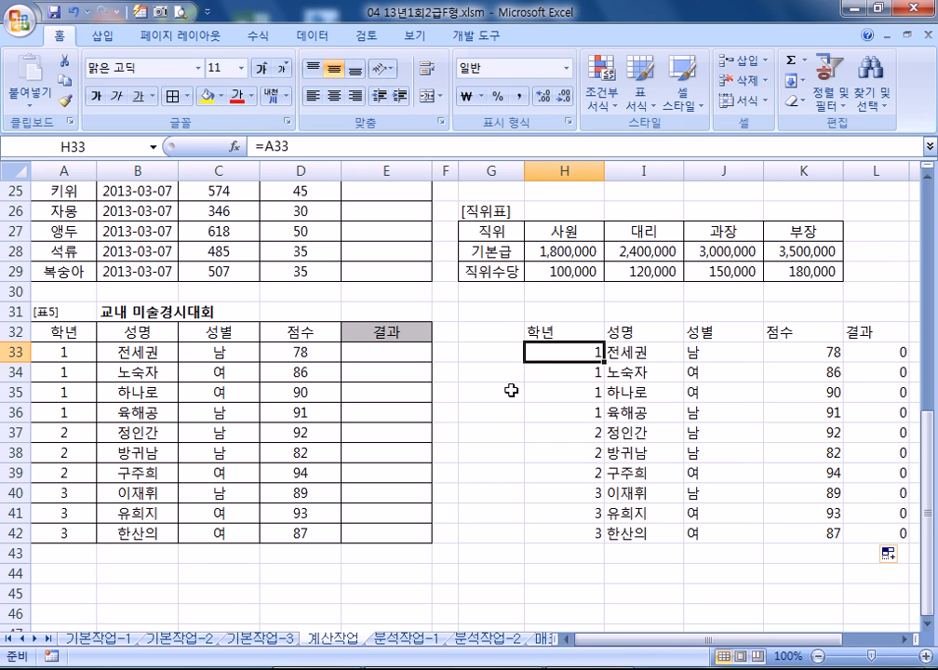
Step: Clear the linked copy of table 표5 from H32:L42
{"action": "left_click_drag", "start_coordinate": [558, 332], "coordinate": [790, 493]}
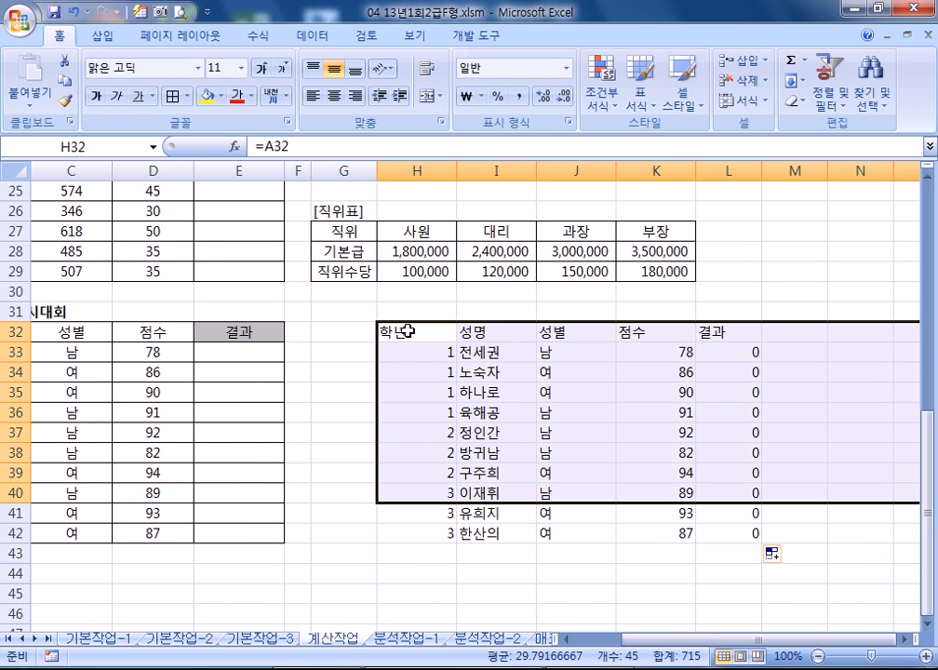
{"action": "left_click", "coordinate": [407, 331]}
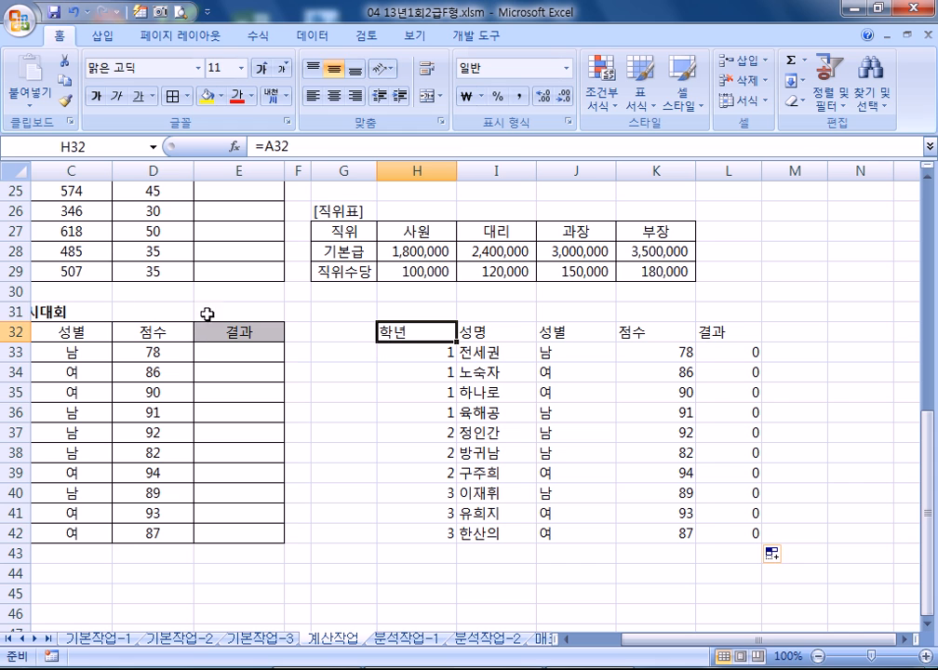
{"action": "type", "text": "="}
{"action": "key", "text": "Escape"}
{"action": "left_click_drag", "start_coordinate": [432, 332], "coordinate": [731, 538]}
{"action": "key", "text": "Home"}
{"action": "left_click_drag", "start_coordinate": [559, 333], "coordinate": [903, 539]}
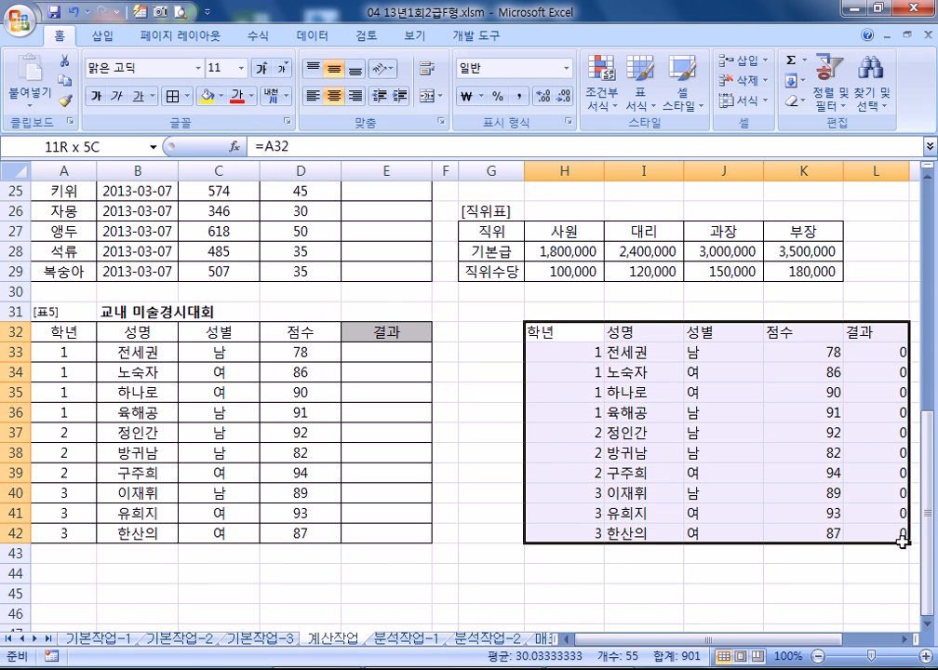
{"action": "key", "text": "Delete"}
Step: Copy table 표5 in A32:E42 and paste it at G32 as linked cells (연결하여 붙여넣기)
{"action": "key", "text": "Home"}
{"action": "left_click_drag", "start_coordinate": [92, 330], "coordinate": [389, 526]}
{"action": "key", "text": "ctrl+c"}
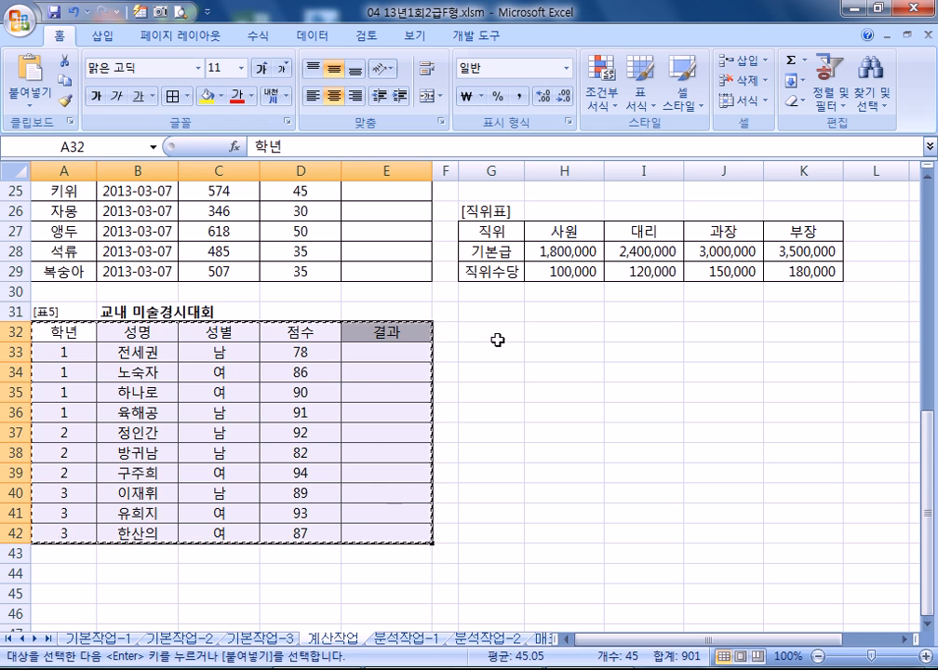
{"action": "left_click", "coordinate": [485, 330]}
{"action": "left_click", "coordinate": [47, 105]}
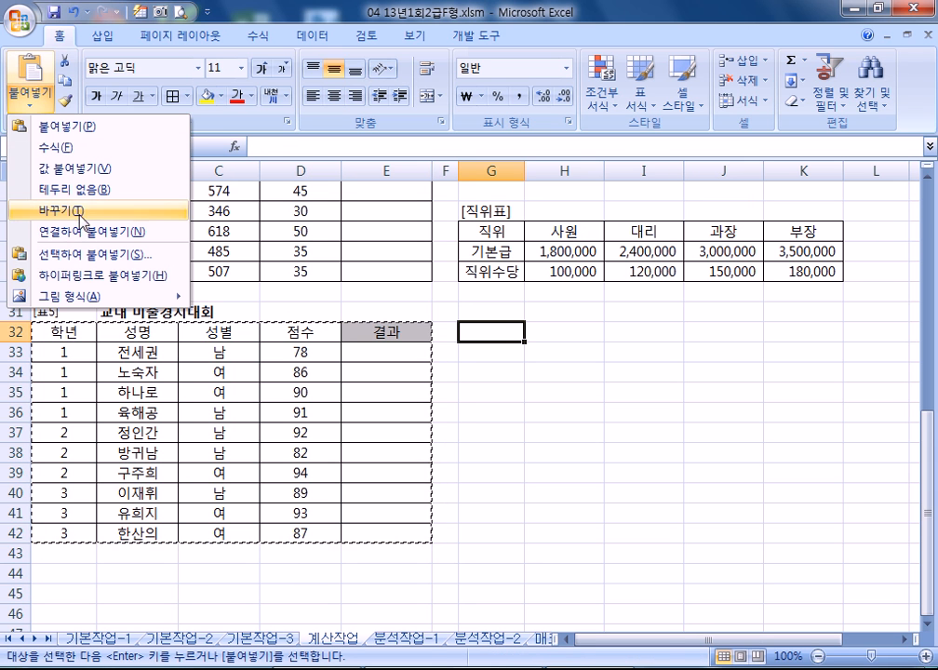
{"action": "left_click", "coordinate": [79, 231]}
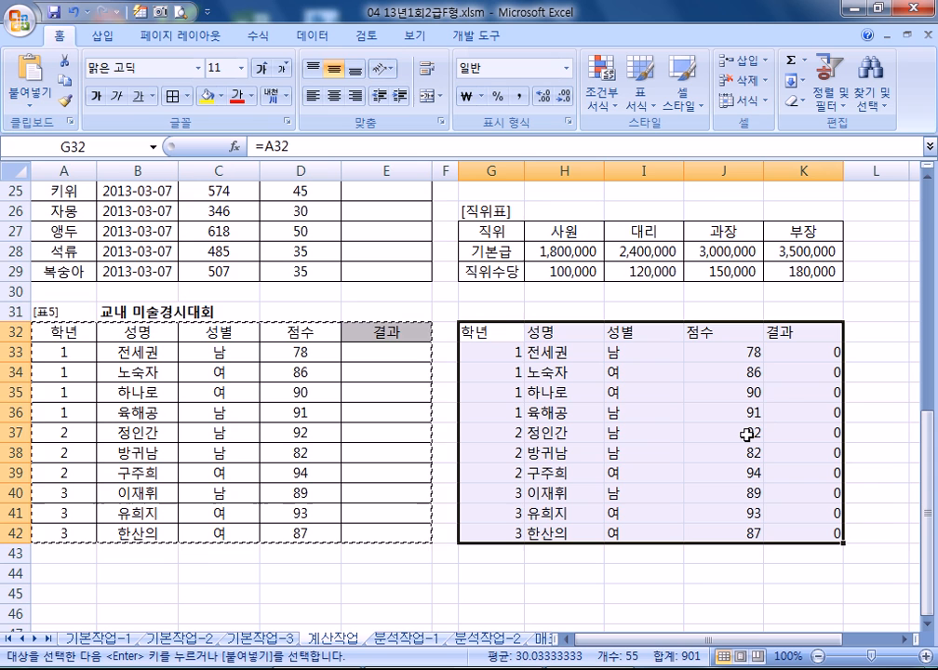
Step: Clear the pasted linked cells in G32:K42
{"action": "key", "text": "Escape"}
{"action": "left_click_drag", "start_coordinate": [484, 332], "coordinate": [797, 530]}
{"action": "key", "text": "Delete"}
Step: Enter =A32 in cell G32 and fill the formula across and down through K42
{"action": "left_click", "coordinate": [488, 329]}
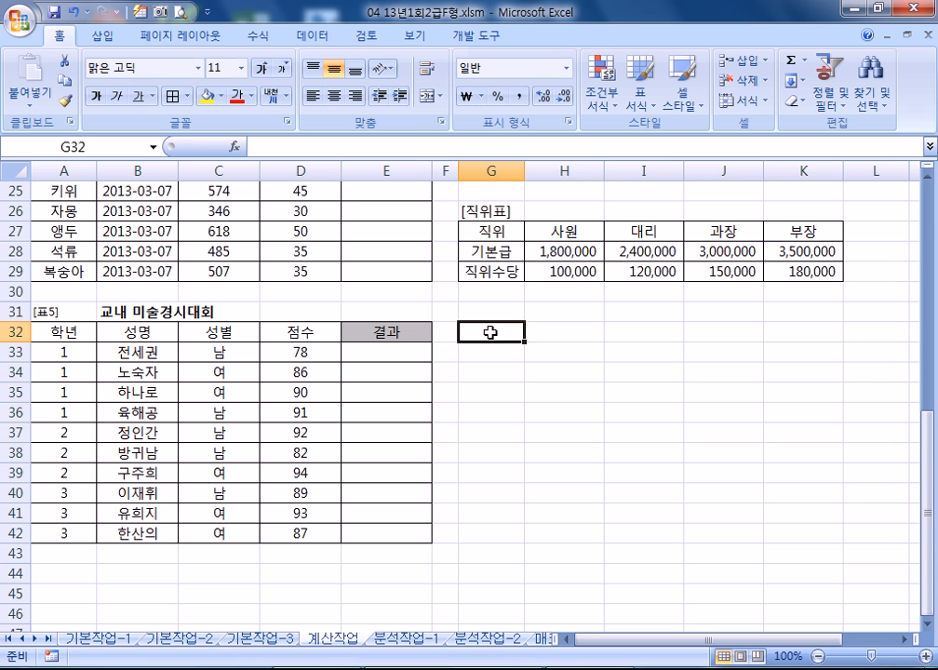
{"action": "type", "text": "="}
{"action": "left_click", "coordinate": [72, 327]}
{"action": "key", "text": "Return"}
{"action": "key", "text": "Up"}
{"action": "left_click_drag", "start_coordinate": [526, 344], "coordinate": [838, 541]}
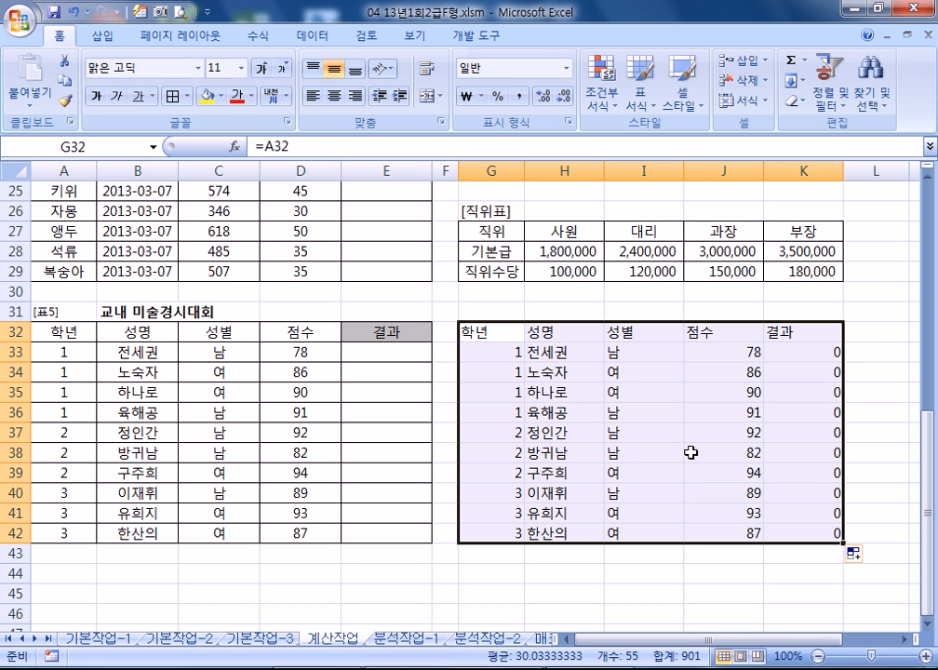
Step: Set the score in D33 to 90, check the linked copy, and undo the change
{"action": "left_click", "coordinate": [327, 350]}
{"action": "type", "text": "90"}
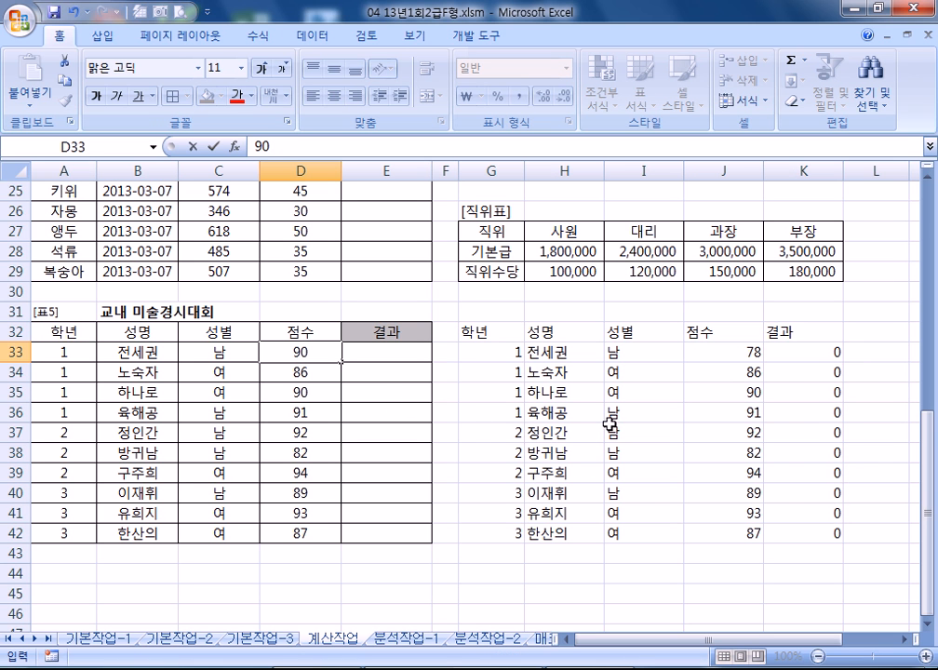
{"action": "key", "text": "Return"}
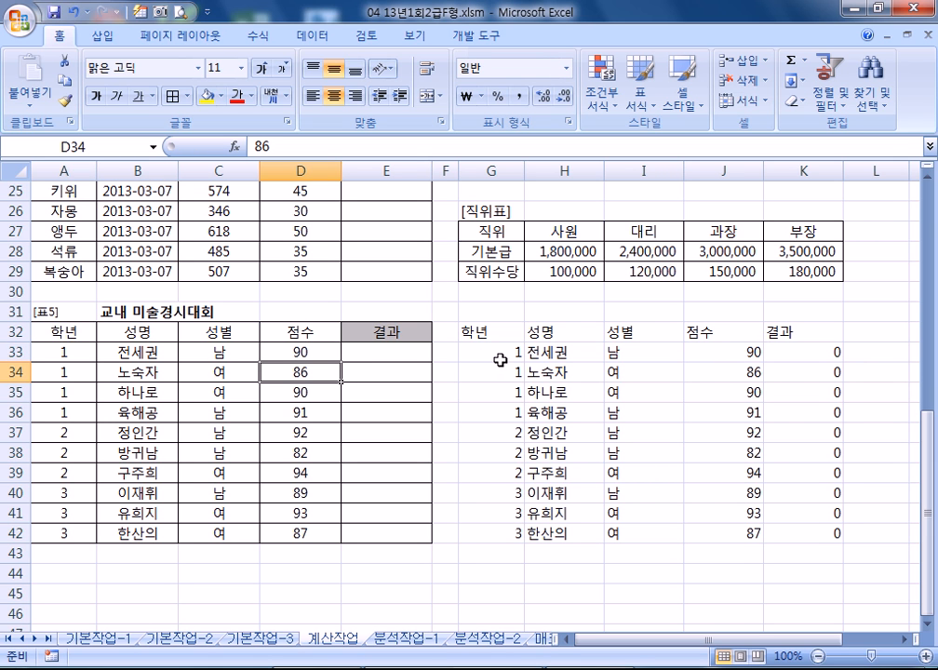
{"action": "key", "text": "ctrl+z"}
Step: Clear the formula-based copy of table 표5 from G32:K42
{"action": "left_click_drag", "start_coordinate": [459, 336], "coordinate": [793, 533]}
{"action": "key", "text": "Delete"}
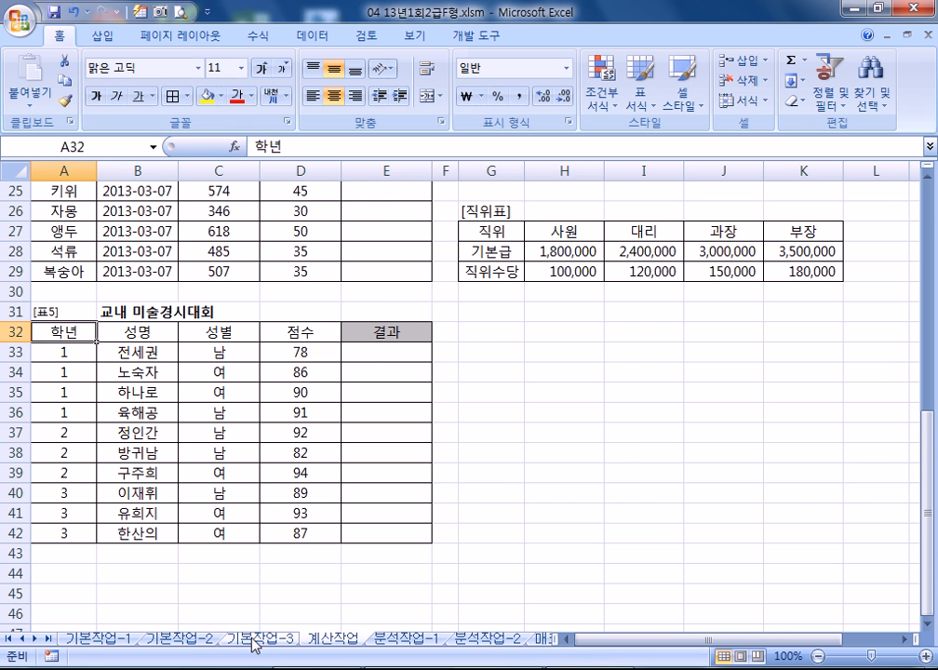
Step: Switch to the 기본작업-3 sheet and copy the source table in H16:L25
{"action": "left_click", "coordinate": [258, 638]}
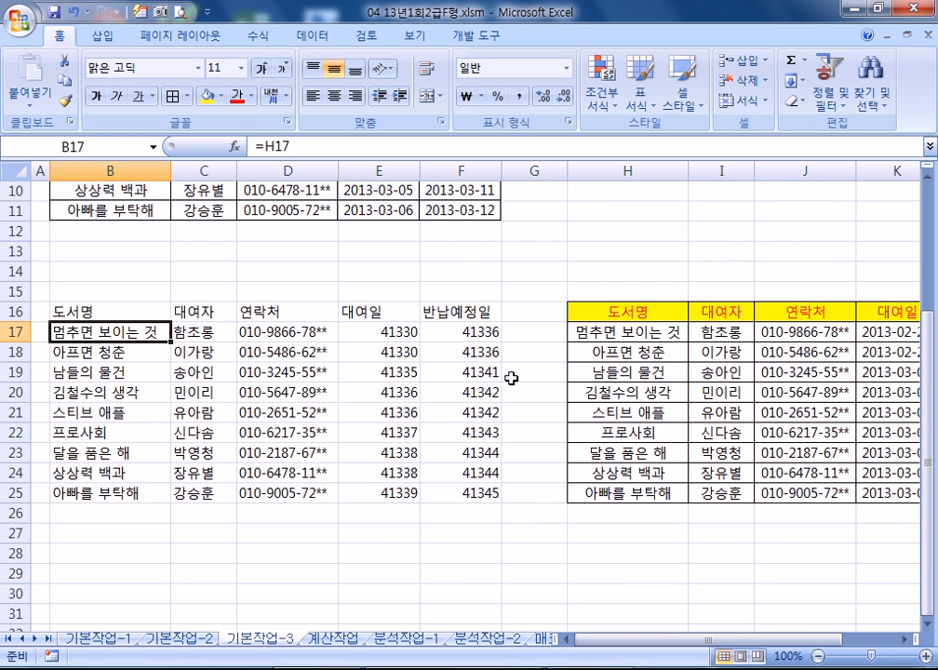
{"action": "scroll", "coordinate": [511, 378], "scroll_direction": "up", "scroll_amount": 3}
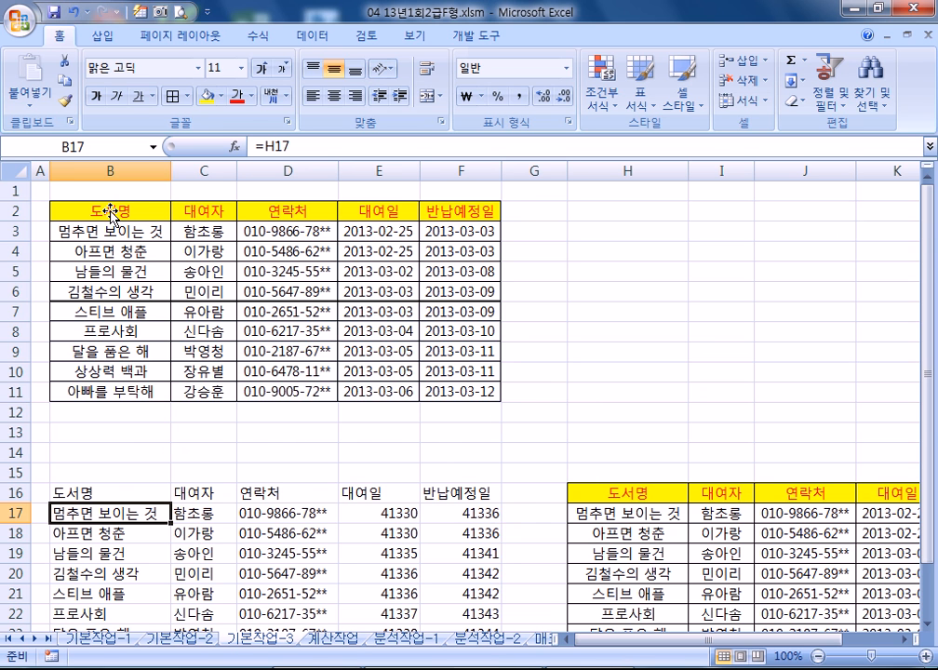
{"action": "scroll", "coordinate": [628, 432], "scroll_direction": "down", "scroll_amount": 1}
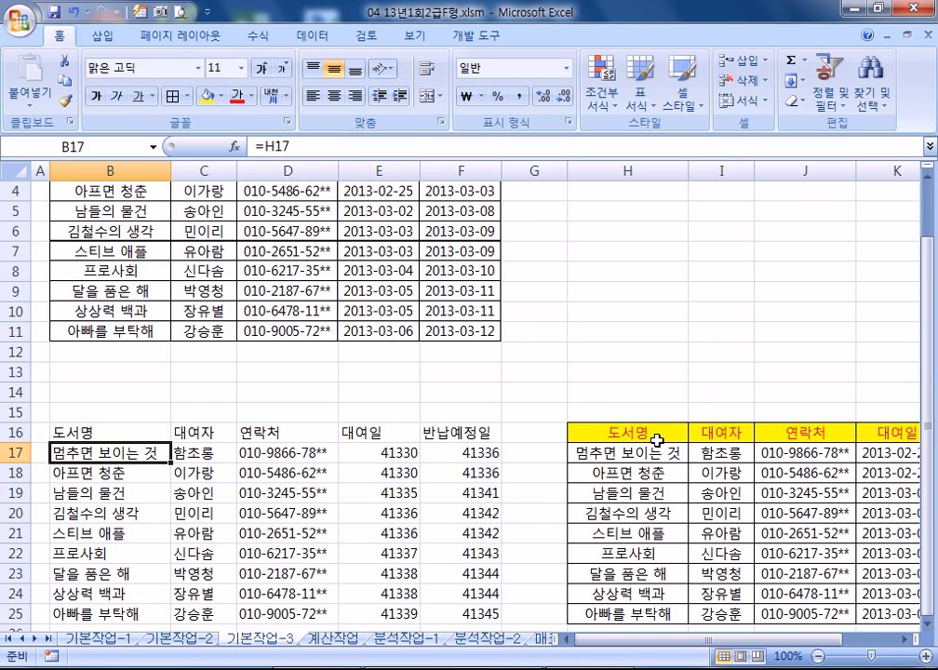
{"action": "scroll", "coordinate": [128, 227], "scroll_direction": "up", "scroll_amount": 1}
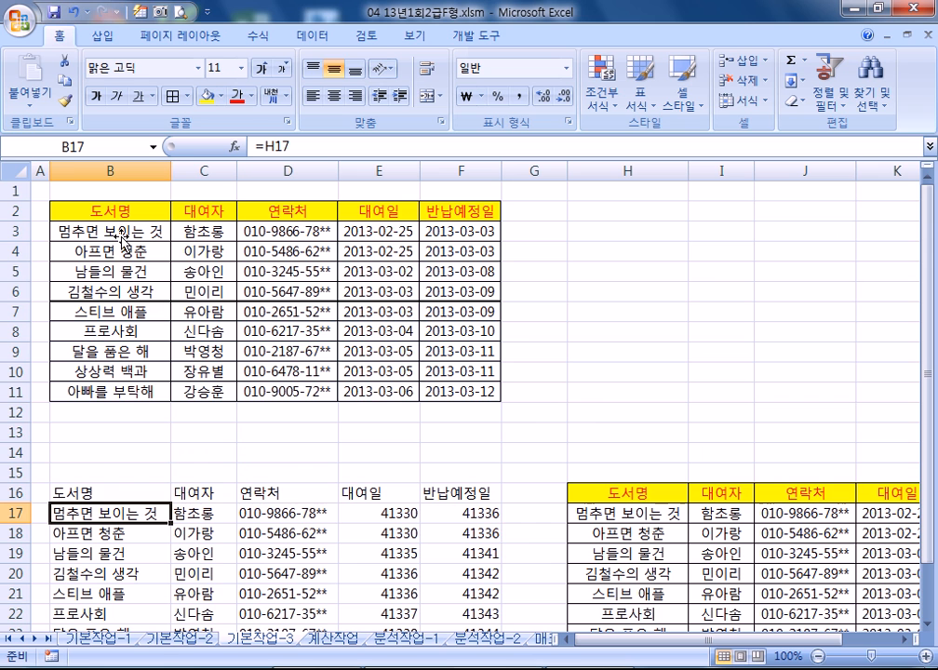
{"action": "left_click_drag", "start_coordinate": [613, 494], "coordinate": [761, 621]}
{"action": "key", "text": "ctrl+c"}
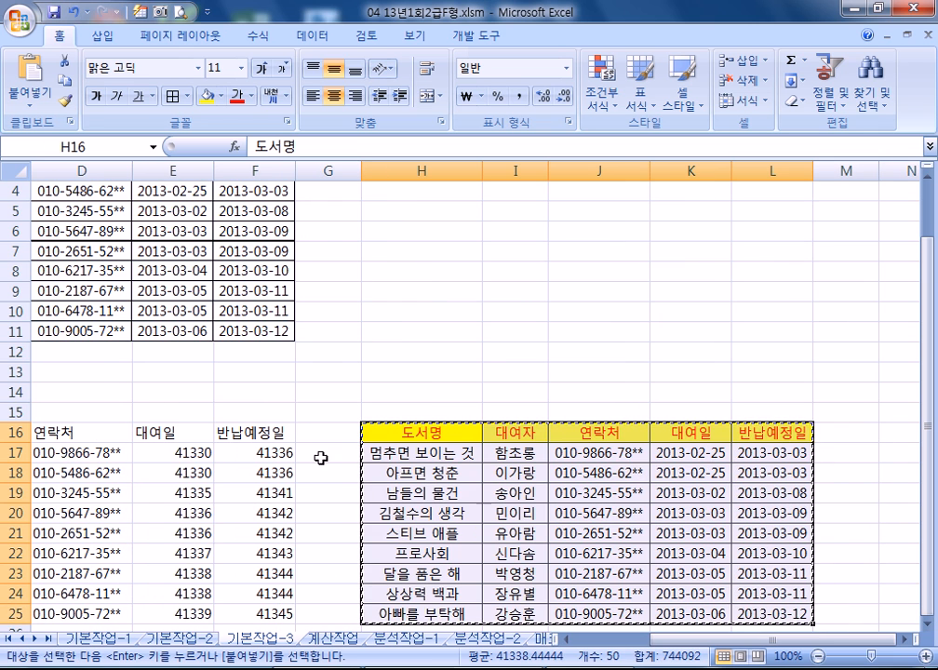
Step: Paste the copied table as an unlinked picture at H4 and move it up level with the linked picture at row 2
{"action": "key", "text": "Home"}
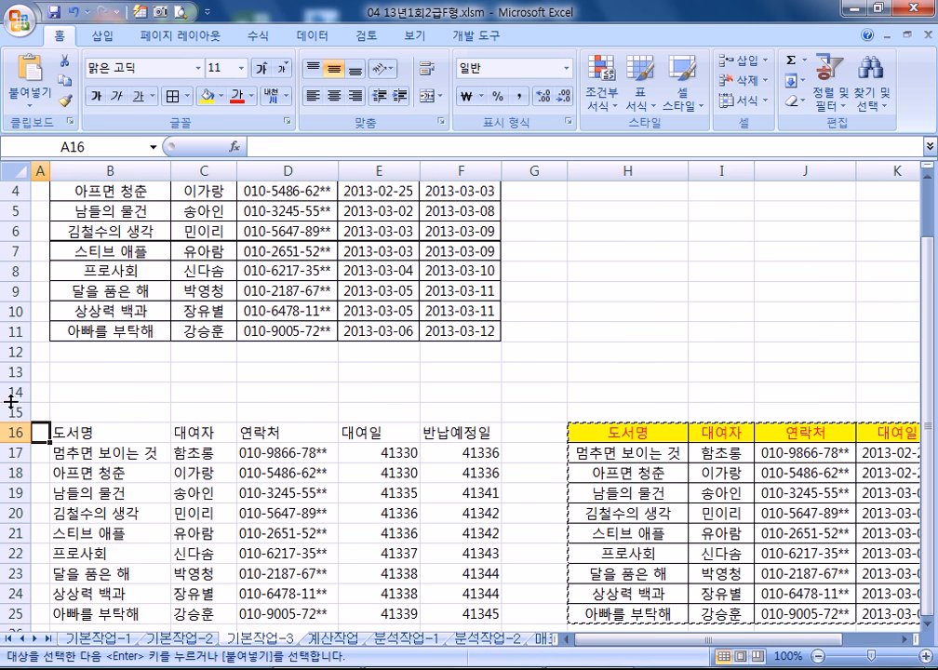
{"action": "left_click", "coordinate": [595, 192]}
{"action": "scroll", "coordinate": [481, 258], "scroll_direction": "up", "scroll_amount": 1}
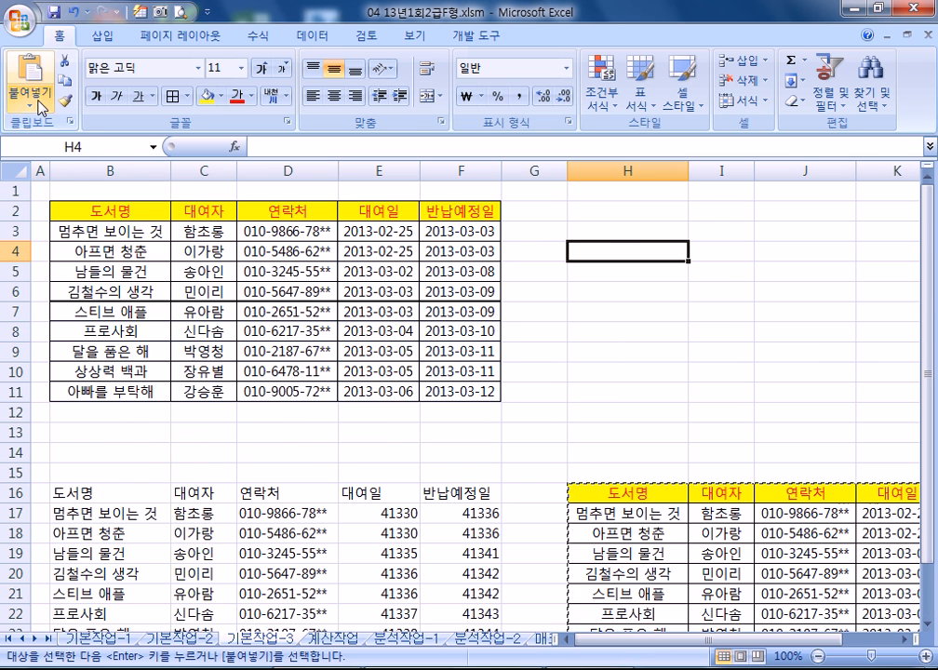
{"action": "left_click", "coordinate": [30, 98]}
{"action": "mouse_move", "coordinate": [82, 298]}
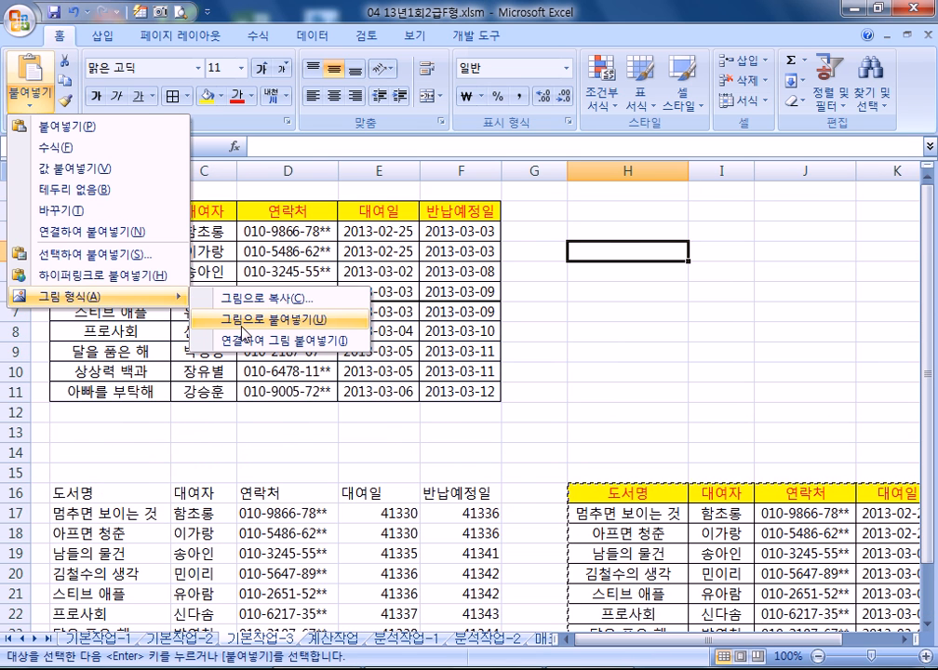
{"action": "left_click", "coordinate": [269, 318]}
{"action": "left_click_drag", "start_coordinate": [744, 344], "coordinate": [747, 301]}
{"action": "left_click", "coordinate": [535, 432]}
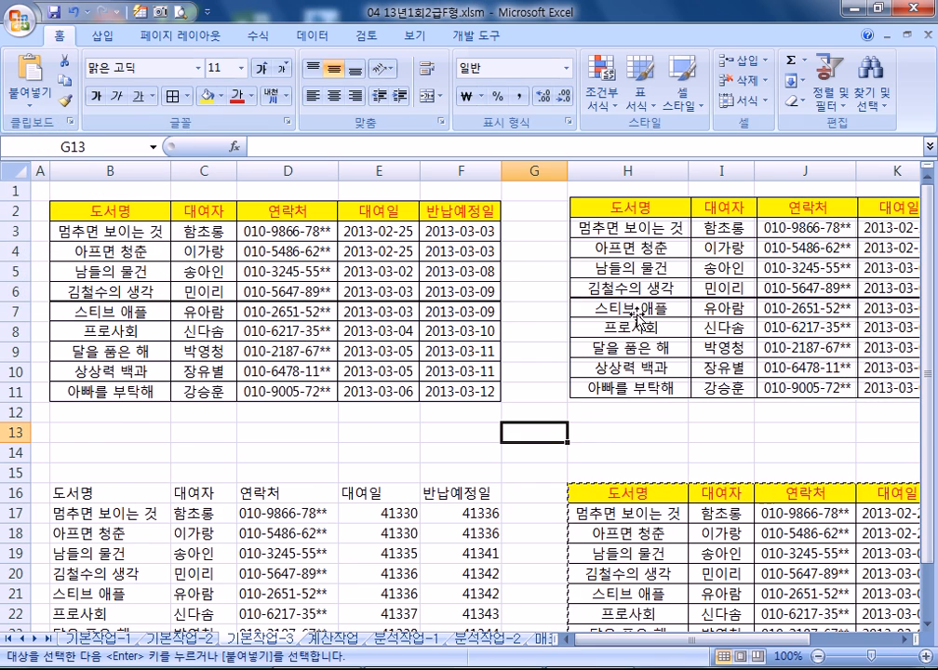
Step: Change the font colour of the source table's header cells H16:L16 to the standard light blue
{"action": "scroll", "coordinate": [630, 419], "scroll_direction": "down", "scroll_amount": 1}
{"action": "left_click_drag", "start_coordinate": [618, 432], "coordinate": [807, 432]}
{"action": "scroll", "coordinate": [376, 316], "scroll_direction": "up", "scroll_amount": 1}
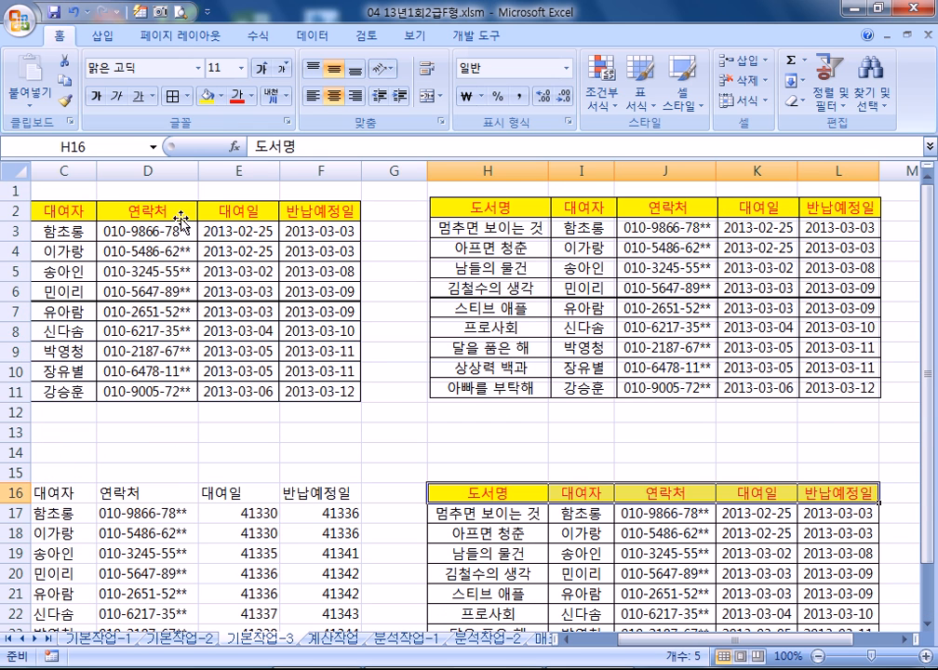
{"action": "left_click", "coordinate": [250, 99]}
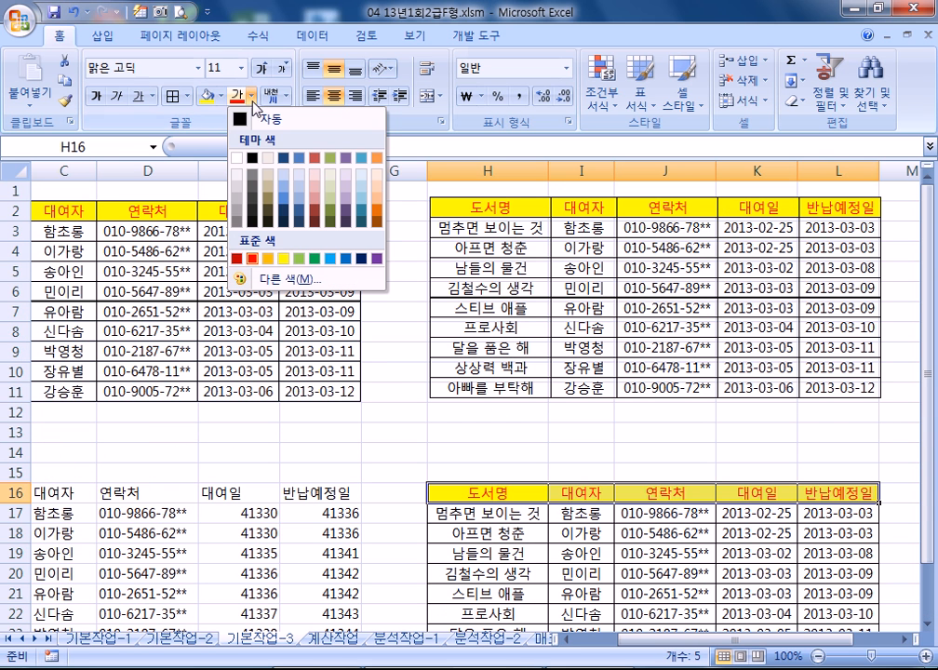
{"action": "left_click", "coordinate": [332, 266]}
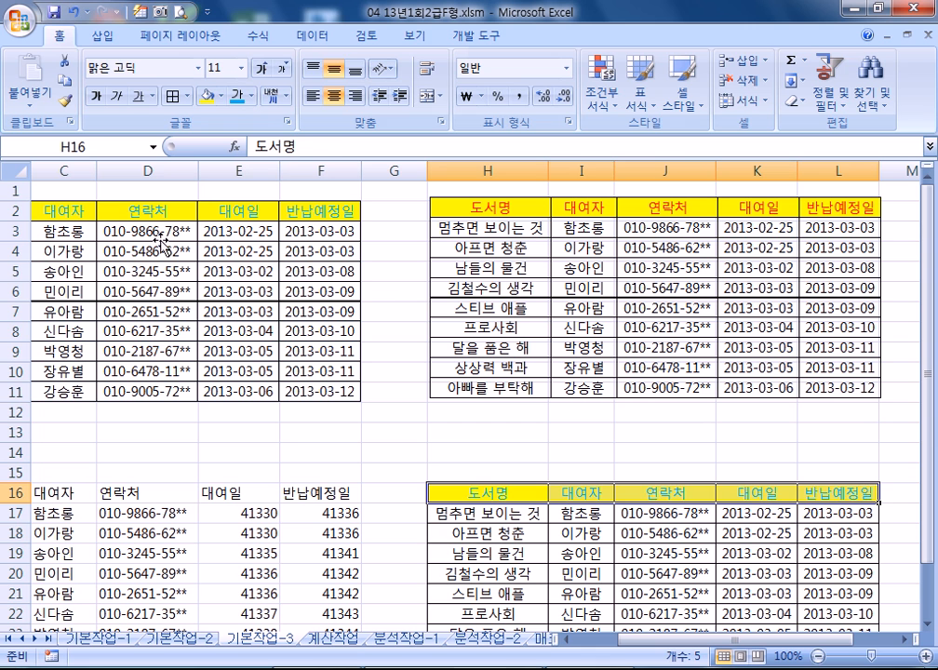
Step: Select the linked picture over B2:F11 and check its source reference against the source table
{"action": "left_click", "coordinate": [139, 207]}
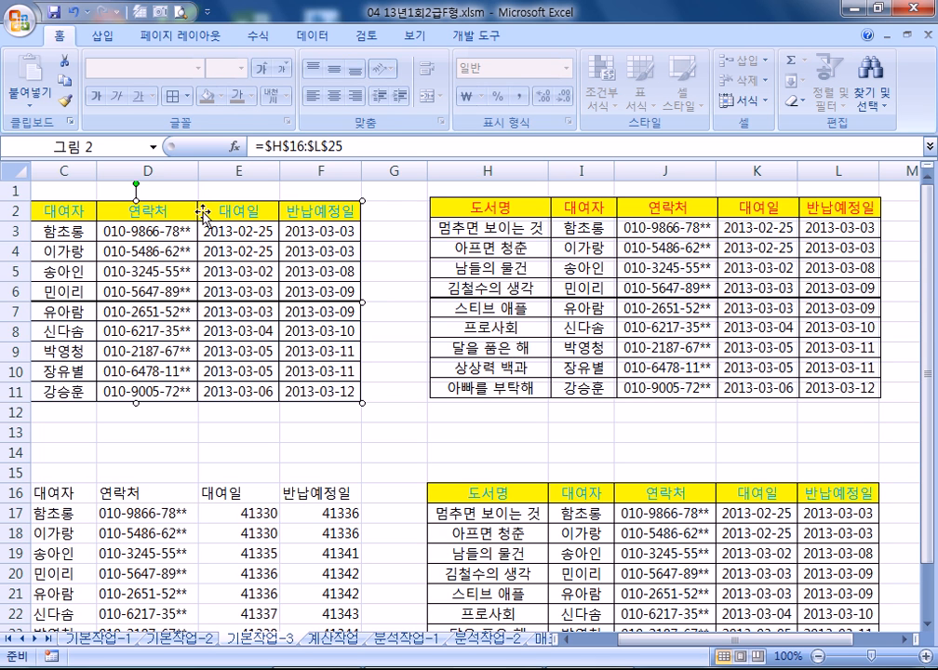
{"action": "scroll", "coordinate": [380, 317], "scroll_direction": "down", "scroll_amount": 2}
{"action": "scroll", "coordinate": [377, 318], "scroll_direction": "up", "scroll_amount": 2}
Step: Shift the unlinked picture slightly, compare its header colours with the source table, and delete the picture
{"action": "left_click_drag", "start_coordinate": [595, 221], "coordinate": [503, 216]}
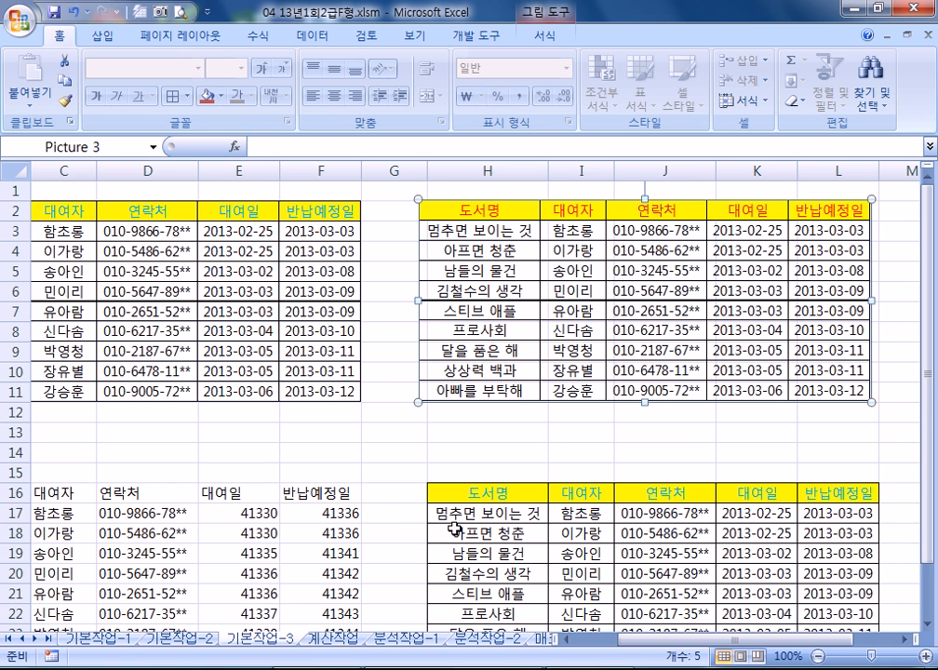
{"action": "scroll", "coordinate": [534, 502], "scroll_direction": "down", "scroll_amount": 3}
{"action": "scroll", "coordinate": [534, 503], "scroll_direction": "up", "scroll_amount": 2}
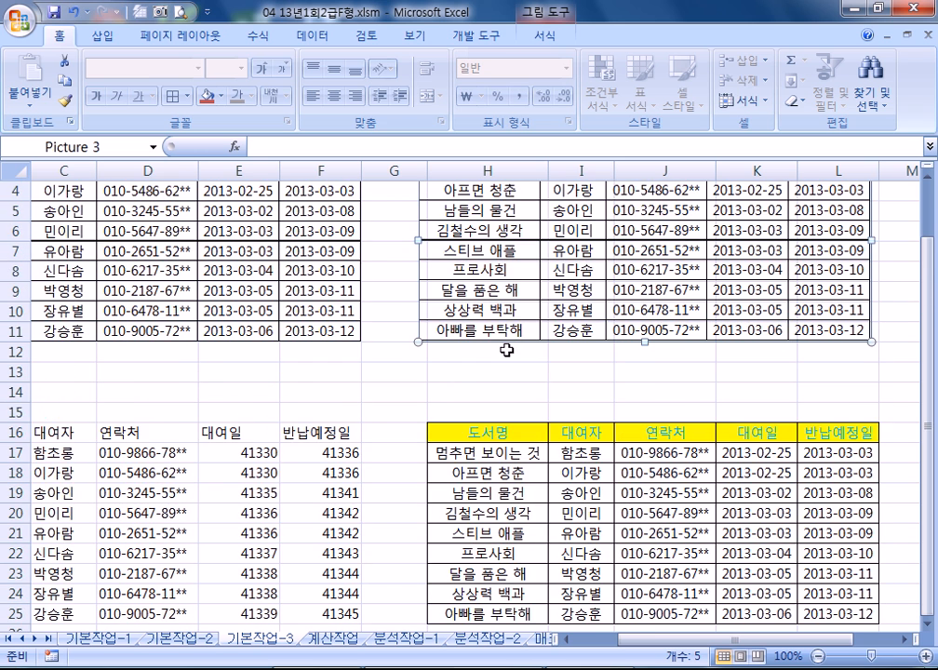
{"action": "scroll", "coordinate": [510, 352], "scroll_direction": "up", "scroll_amount": 1}
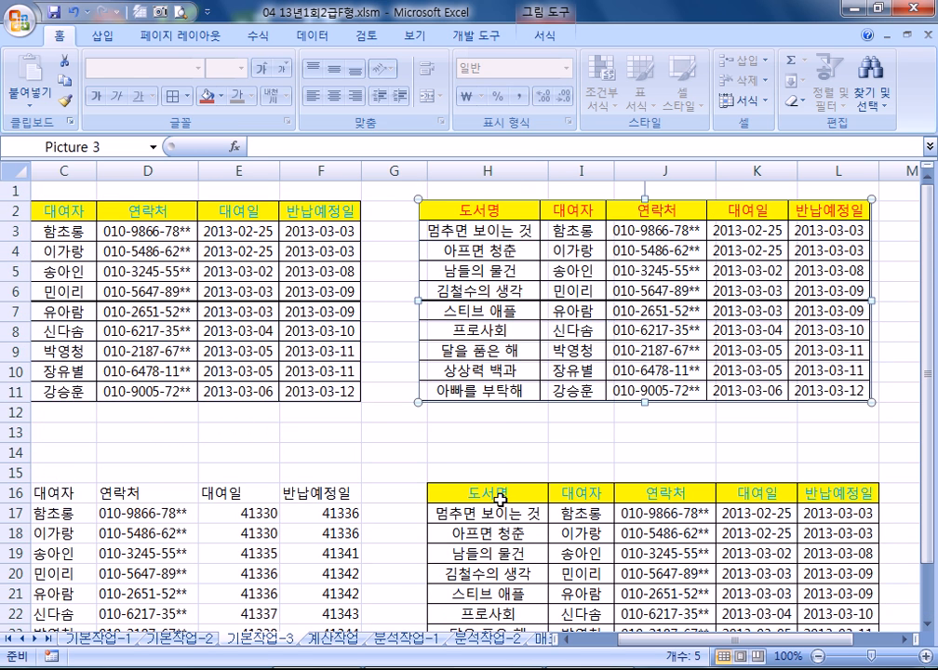
{"action": "scroll", "coordinate": [486, 225], "scroll_direction": "down", "scroll_amount": 2}
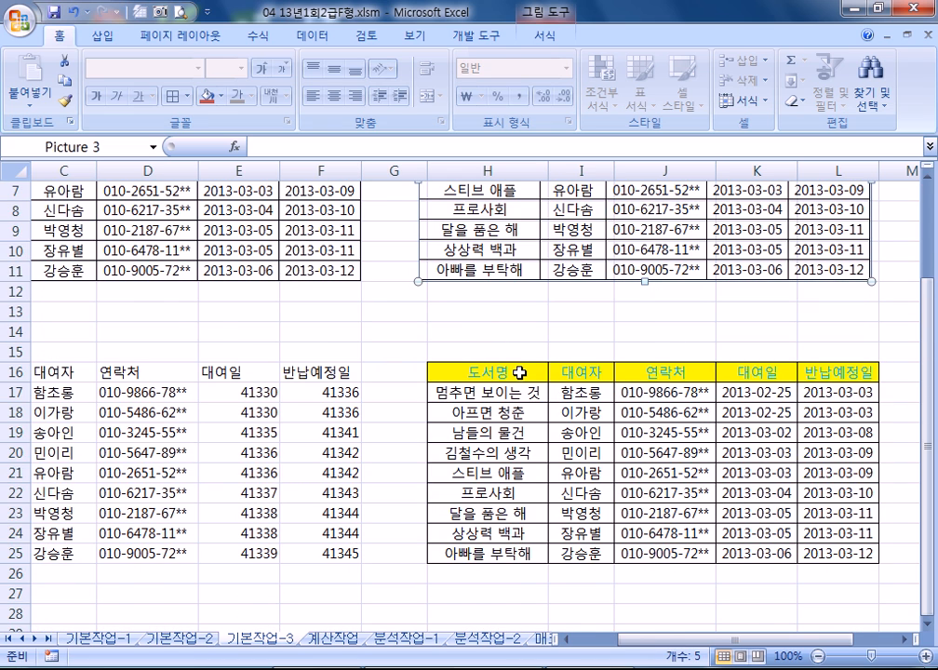
{"action": "scroll", "coordinate": [518, 372], "scroll_direction": "up", "scroll_amount": 2}
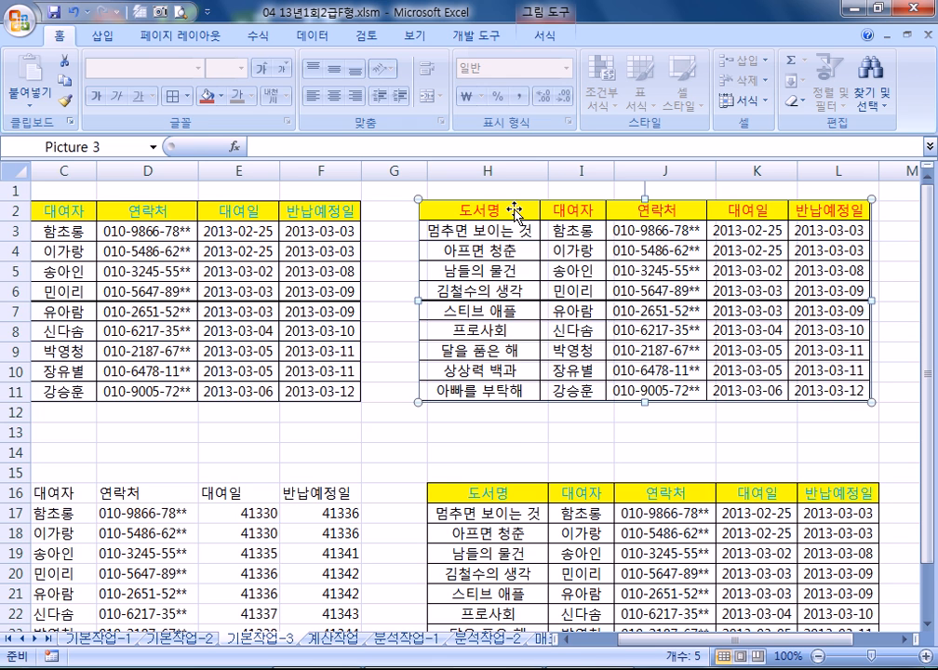
{"action": "key", "text": "Delete"}
Step: Compare the linked picture with the link-pasted cells in B16:F25 by selecting each in turn
{"action": "left_click", "coordinate": [299, 267]}
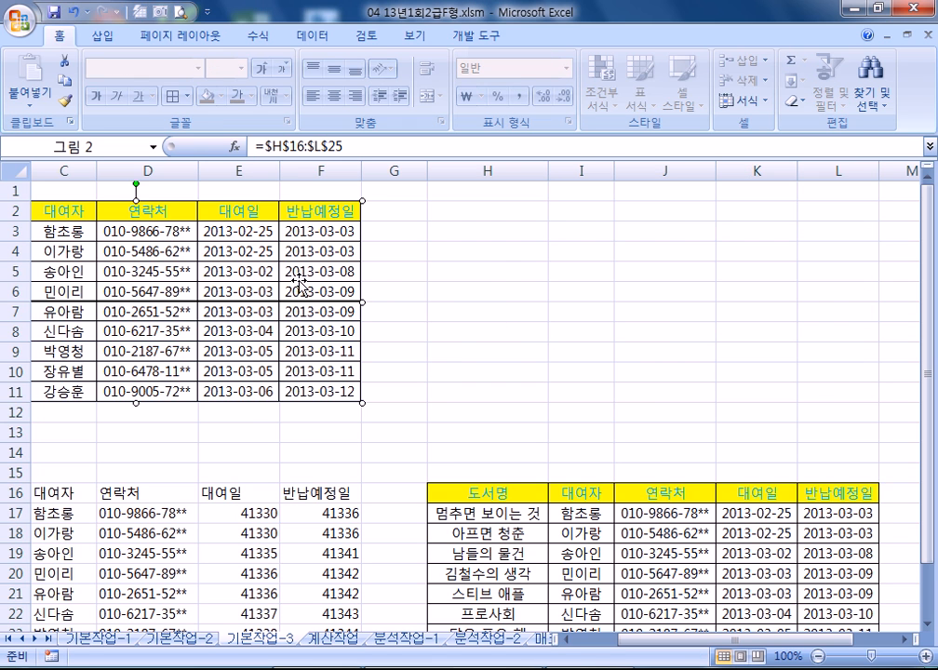
{"action": "scroll", "coordinate": [121, 412], "scroll_direction": "down", "scroll_amount": 4}
{"action": "left_click", "coordinate": [57, 253]}
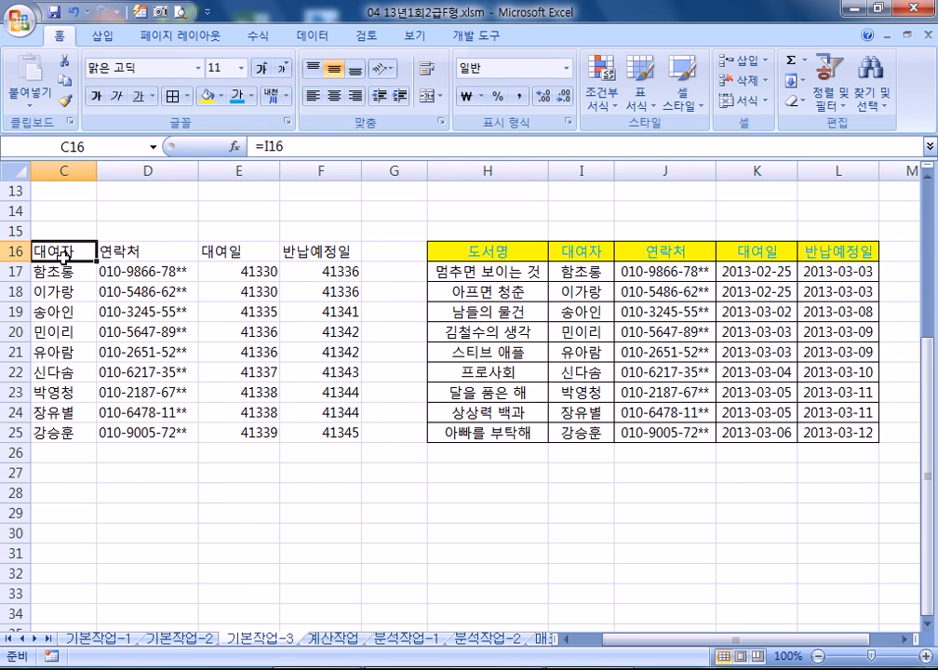
{"action": "key", "text": "Home"}
{"action": "left_click_drag", "start_coordinate": [99, 257], "coordinate": [455, 434]}
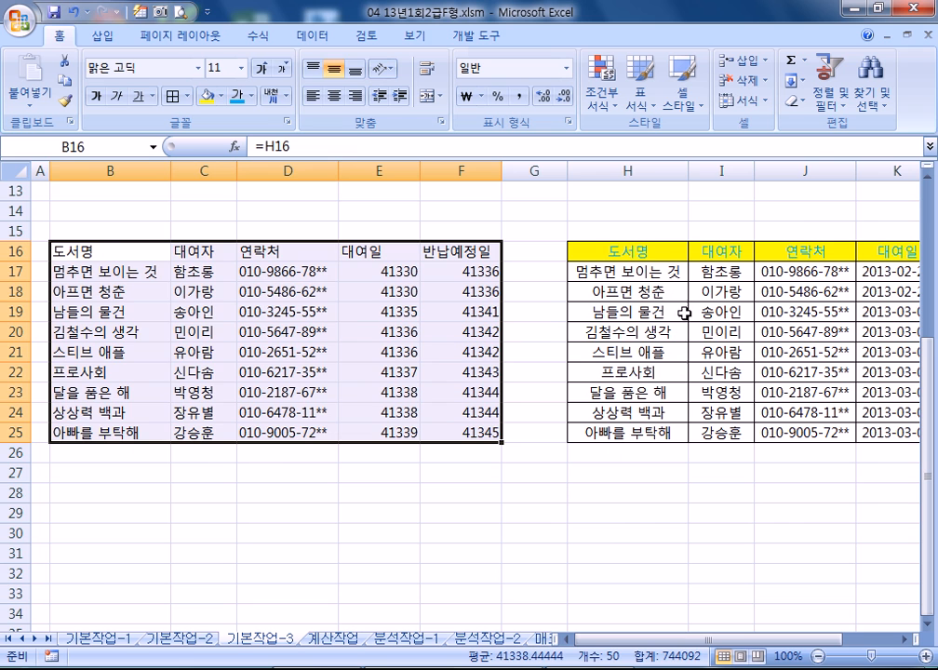
Step: Align H17:H25 left and then right, check the linked picture, and restore centre alignment
{"action": "left_click", "coordinate": [654, 270]}
{"action": "left_click_drag", "start_coordinate": [654, 271], "coordinate": [651, 431]}
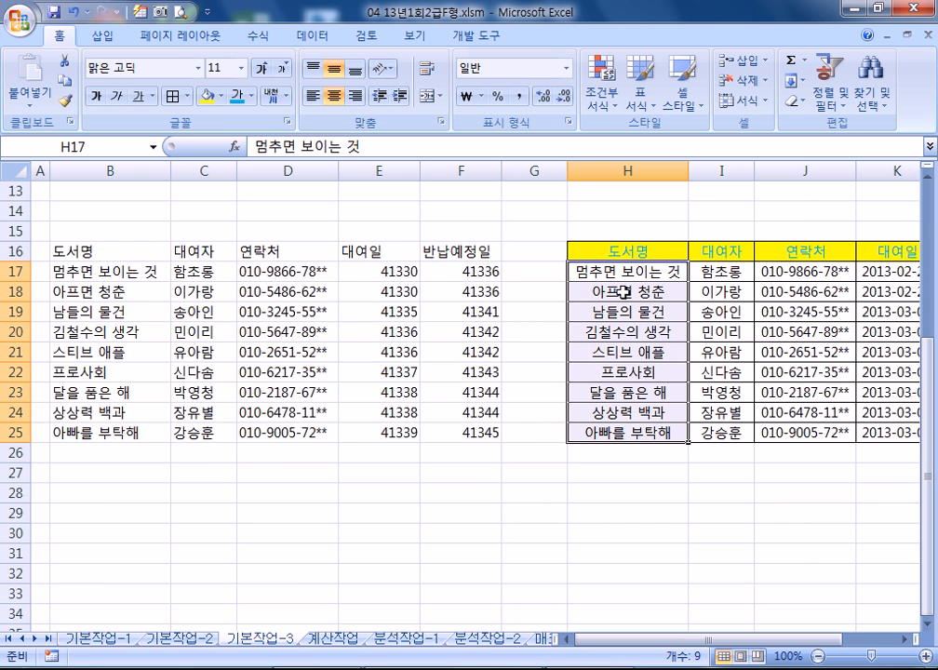
{"action": "left_click", "coordinate": [312, 96]}
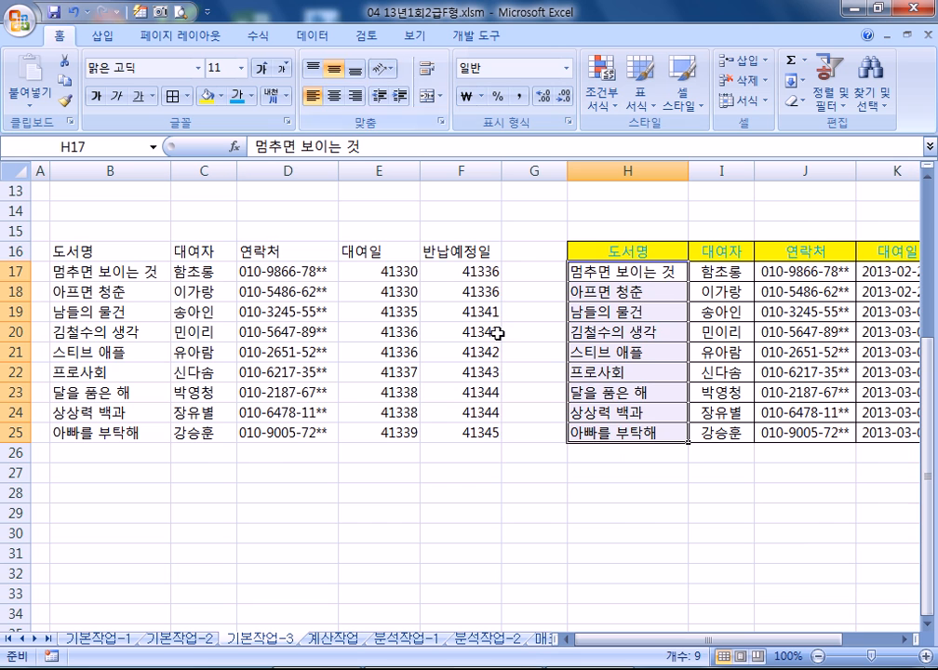
{"action": "left_click", "coordinate": [355, 95]}
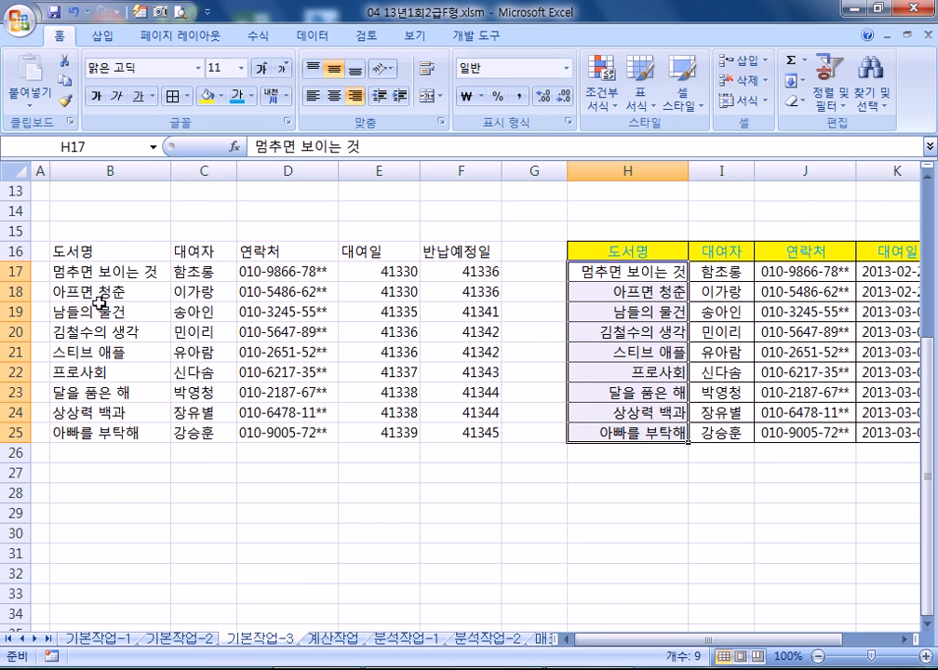
{"action": "scroll", "coordinate": [84, 336], "scroll_direction": "up", "scroll_amount": 4}
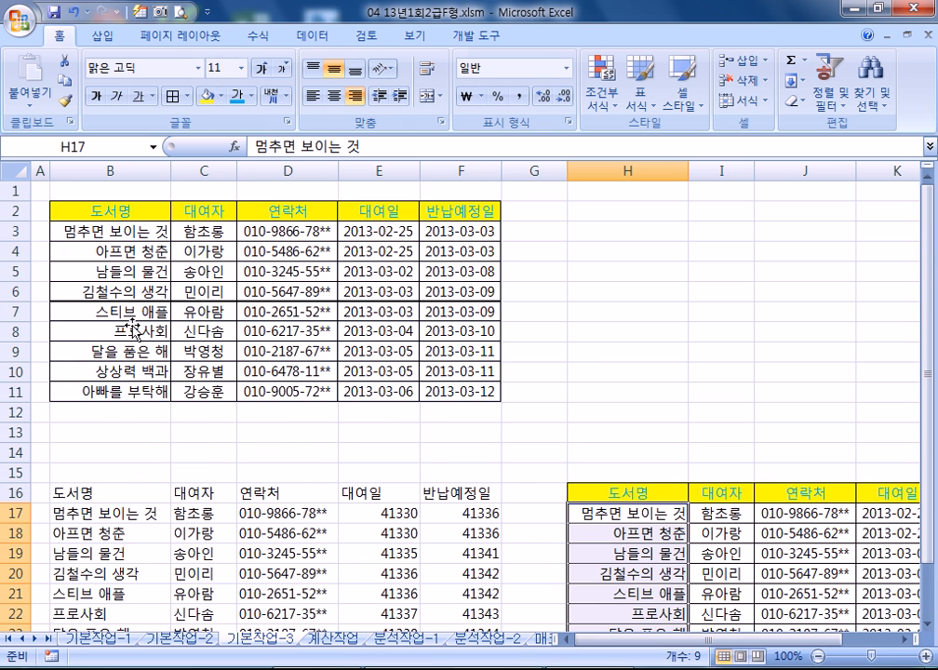
{"action": "scroll", "coordinate": [133, 328], "scroll_direction": "down", "scroll_amount": 4}
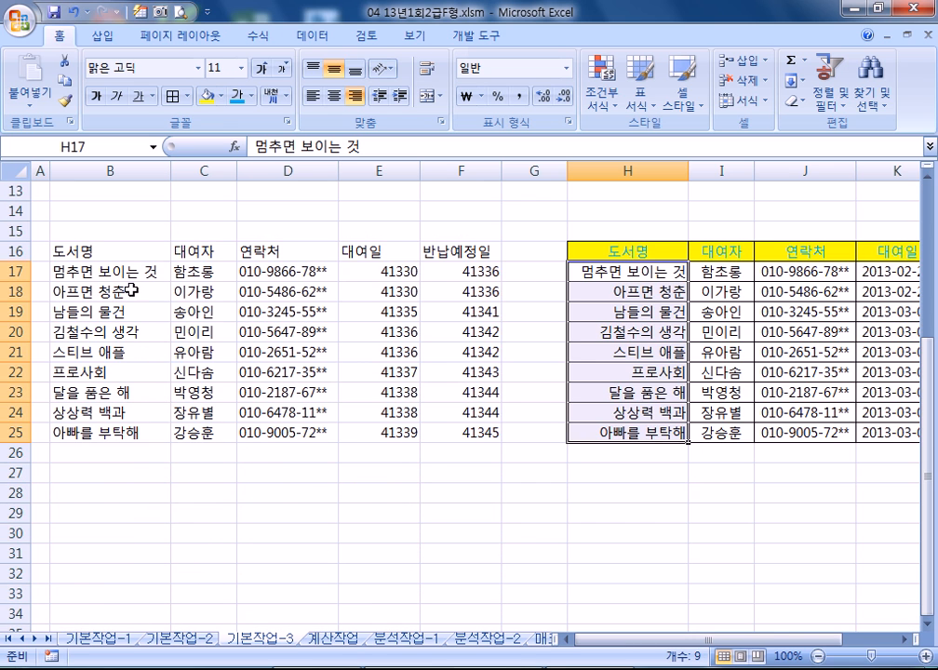
{"action": "left_click", "coordinate": [334, 94]}
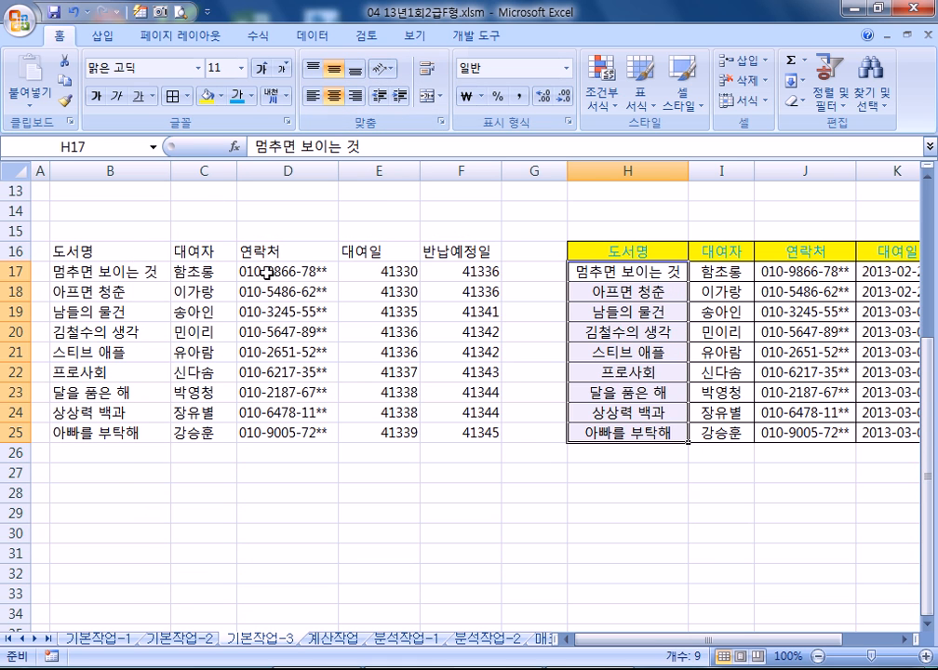
Step: Clear source cell H17 to test its effect on the link-pasted cells, and undo the deletion
{"action": "left_click", "coordinate": [112, 252]}
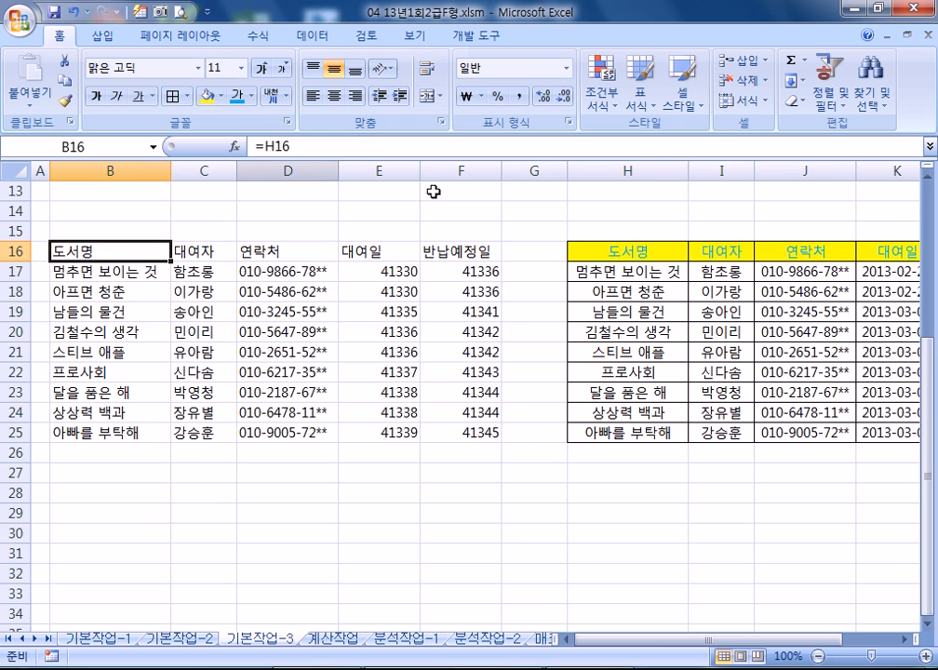
{"action": "left_click", "coordinate": [597, 268]}
{"action": "key", "text": "Delete"}
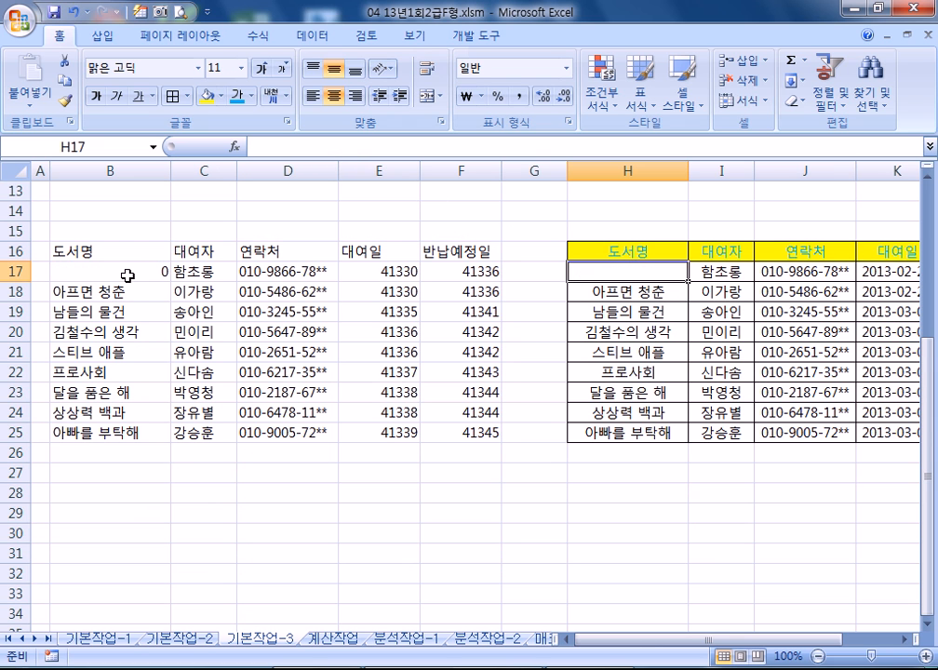
{"action": "key", "text": "ctrl+z"}
Step: Review the linked picture and the picture paste options without applying any
{"action": "scroll", "coordinate": [94, 268], "scroll_direction": "up", "scroll_amount": 4}
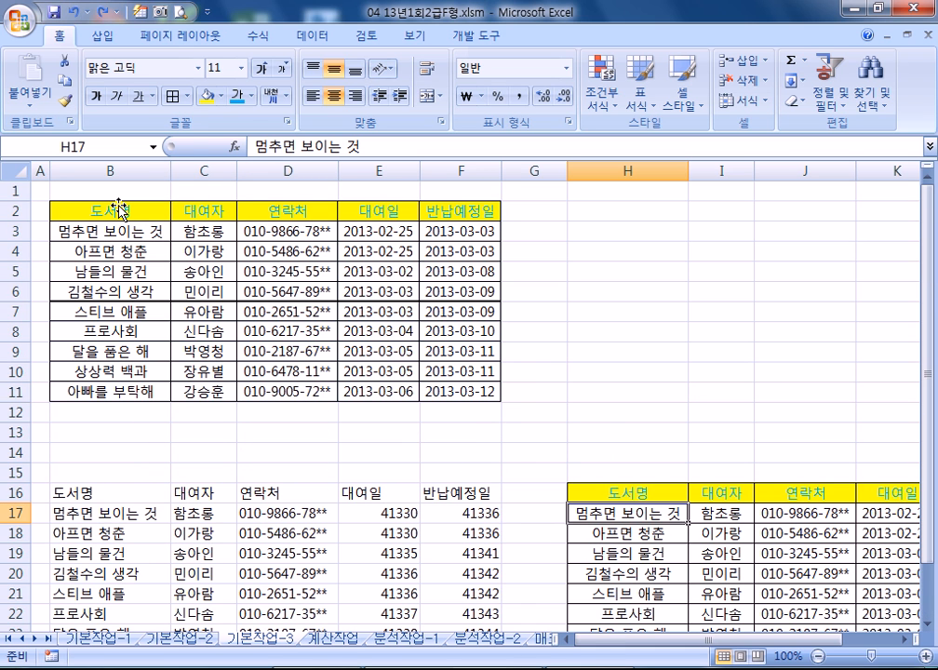
{"action": "left_click", "coordinate": [29, 93]}
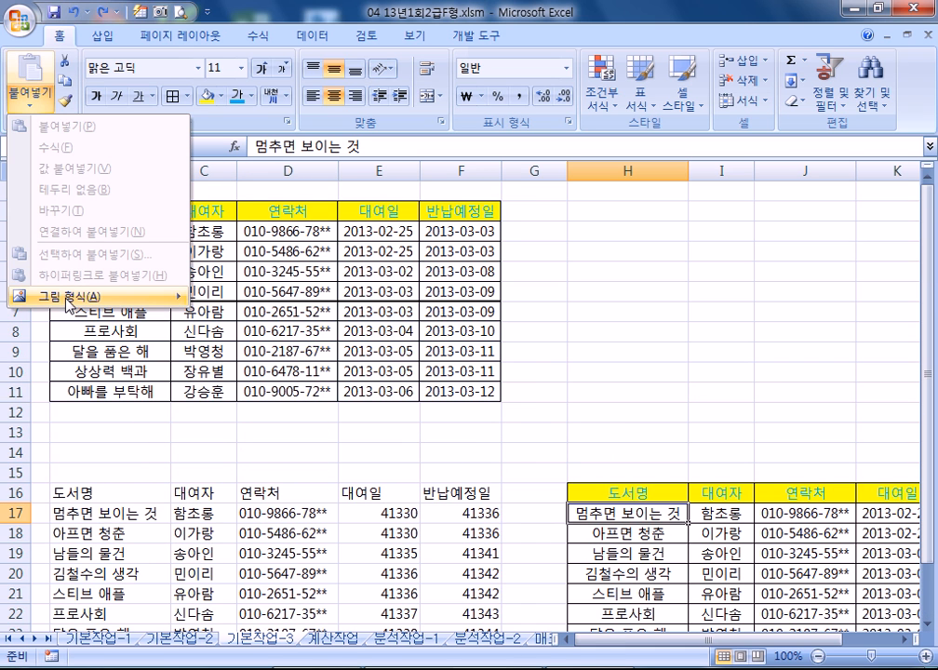
{"action": "mouse_move", "coordinate": [68, 299]}
{"action": "left_click", "coordinate": [688, 299]}
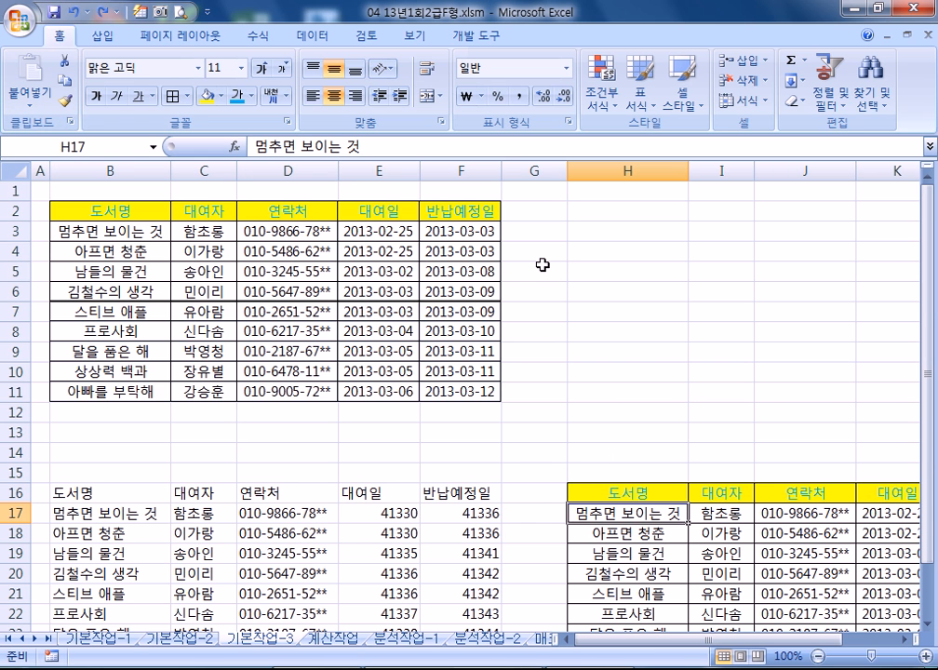
Step: Go to cell E3 of 표1 on the 계산작업 sheet, collapse the ribbon, and zoom the sheet to 130%
{"action": "scroll", "coordinate": [542, 266], "scroll_direction": "down", "scroll_amount": 3}
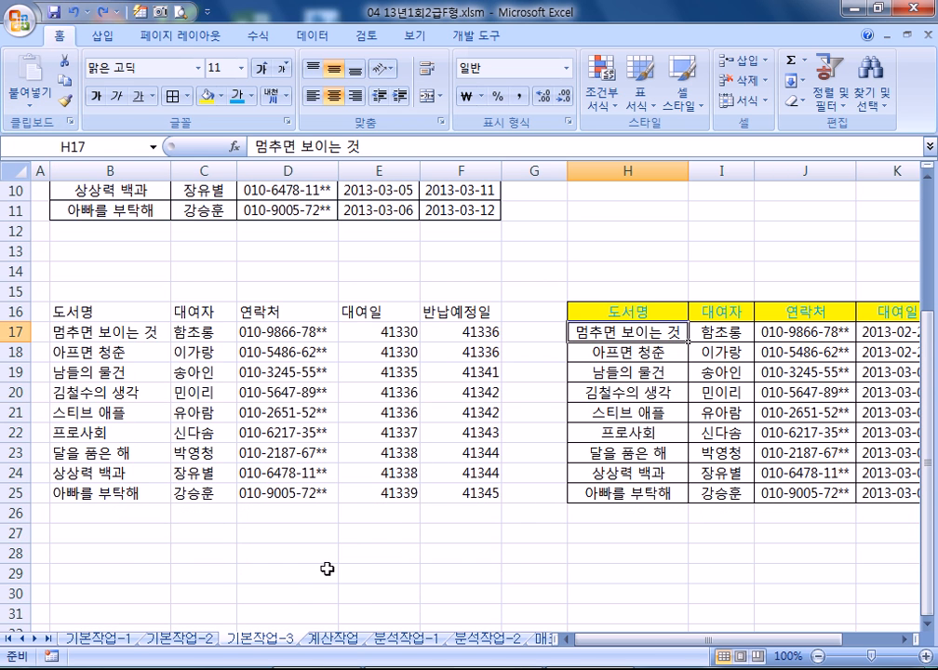
{"action": "left_click", "coordinate": [331, 639]}
{"action": "scroll", "coordinate": [391, 375], "scroll_direction": "up", "scroll_amount": 8}
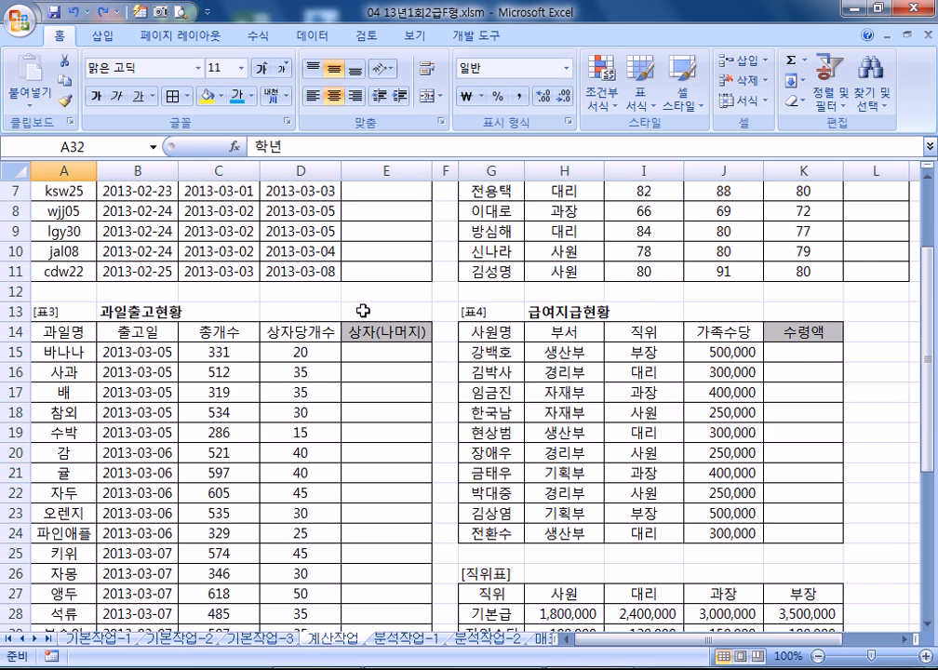
{"action": "left_click", "coordinate": [376, 231]}
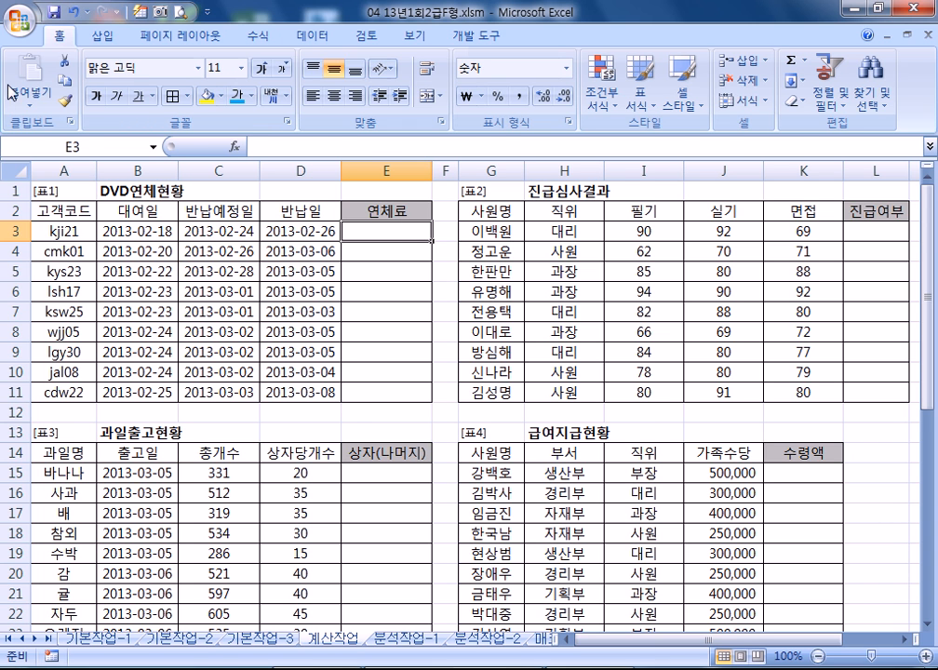
{"action": "double_click", "coordinate": [60, 36]}
{"action": "scroll", "coordinate": [155, 161], "scroll_direction": "up", "scroll_amount": 3}
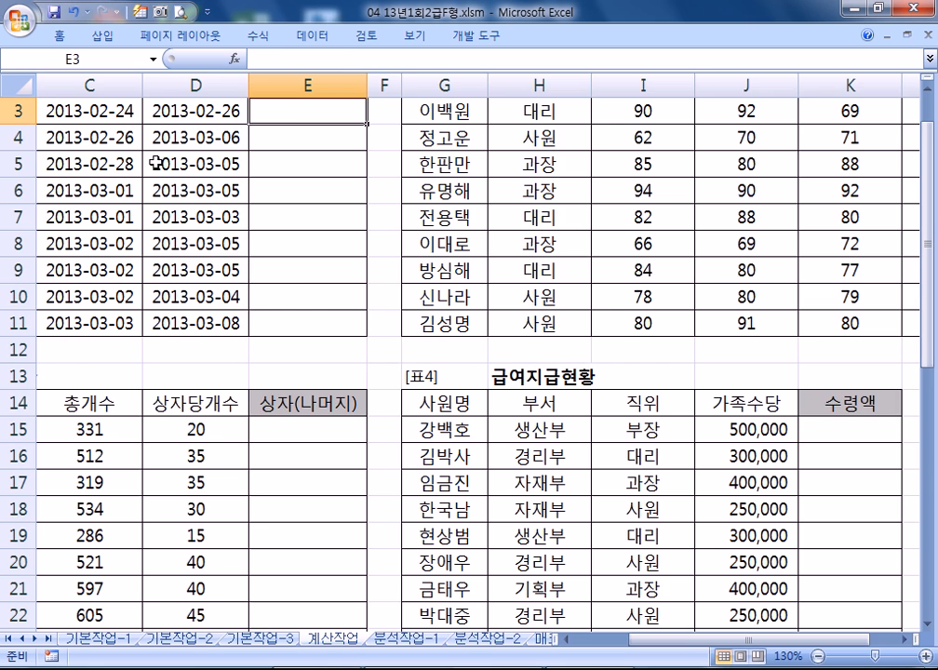
Step: Examine the 반납예정일, 반납일 and 연체료 cells of the first customer in the DVD연체현황 table
{"action": "key", "text": "Home"}
{"action": "scroll", "coordinate": [156, 146], "scroll_direction": "up", "scroll_amount": 1}
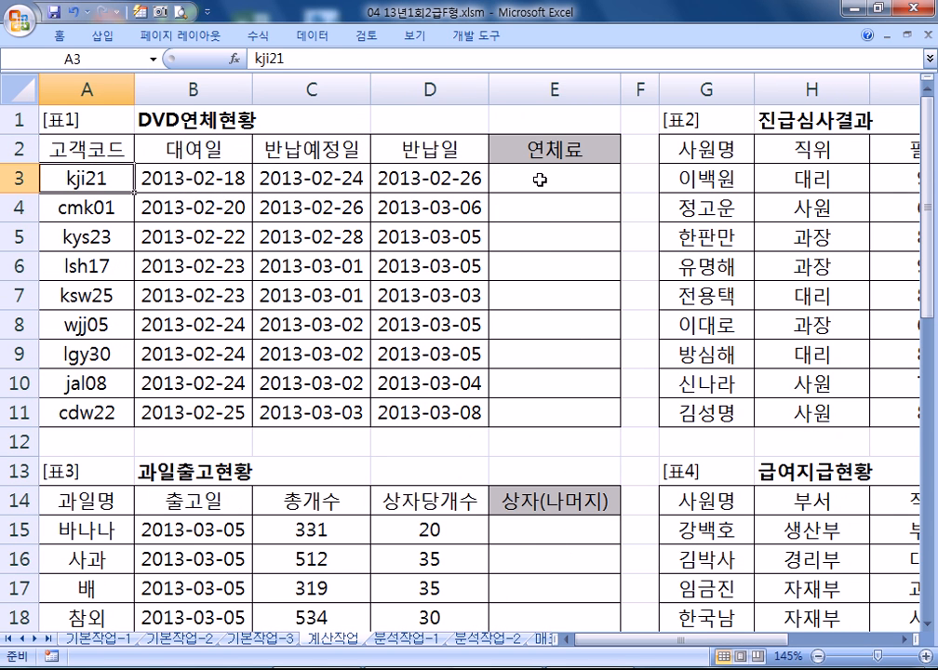
{"action": "left_click", "coordinate": [537, 175]}
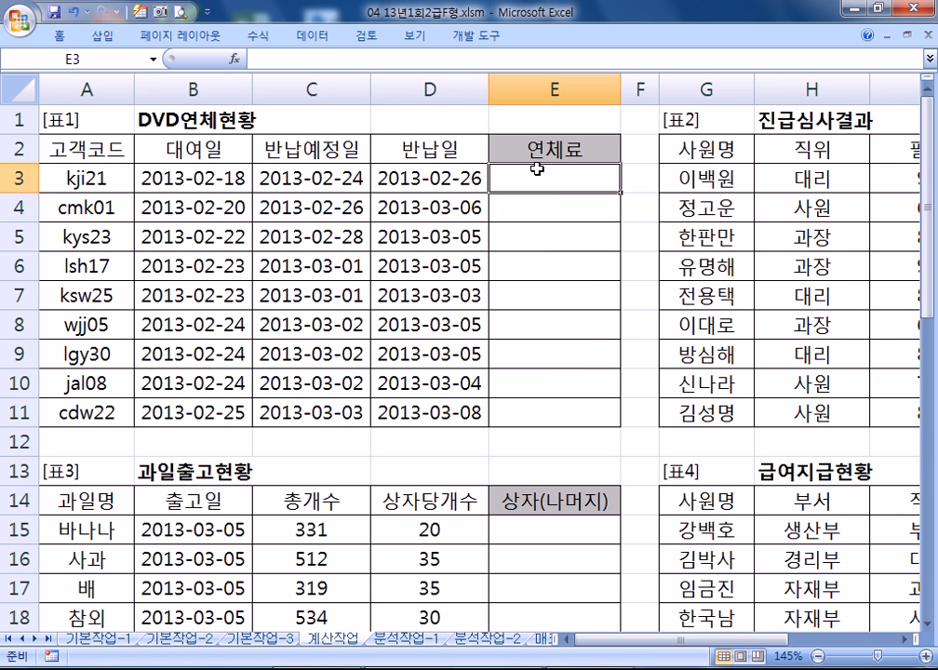
{"action": "left_click", "coordinate": [406, 180]}
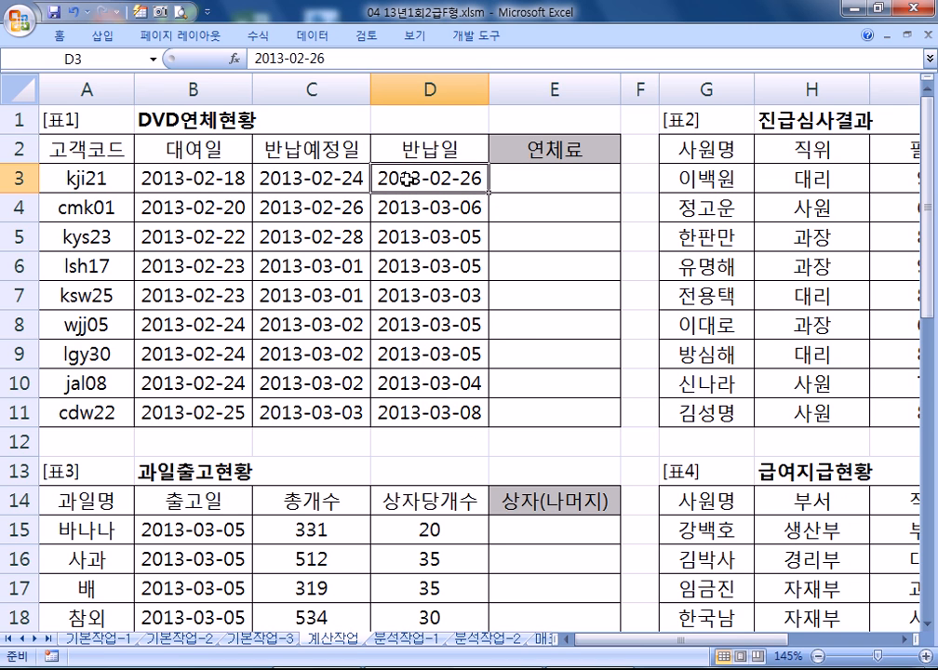
{"action": "left_click", "coordinate": [295, 178]}
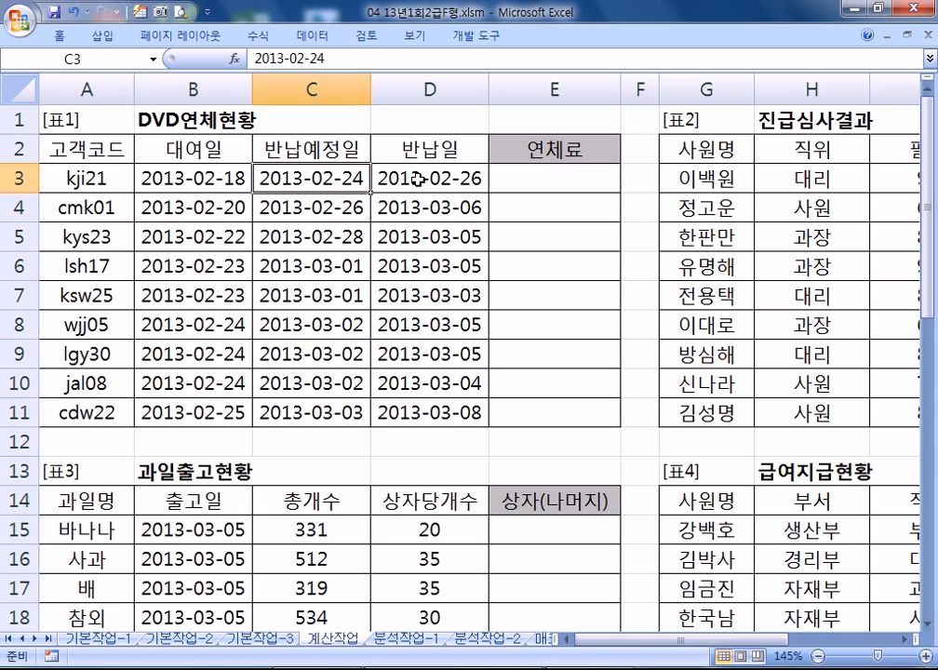
{"action": "left_click", "coordinate": [542, 180]}
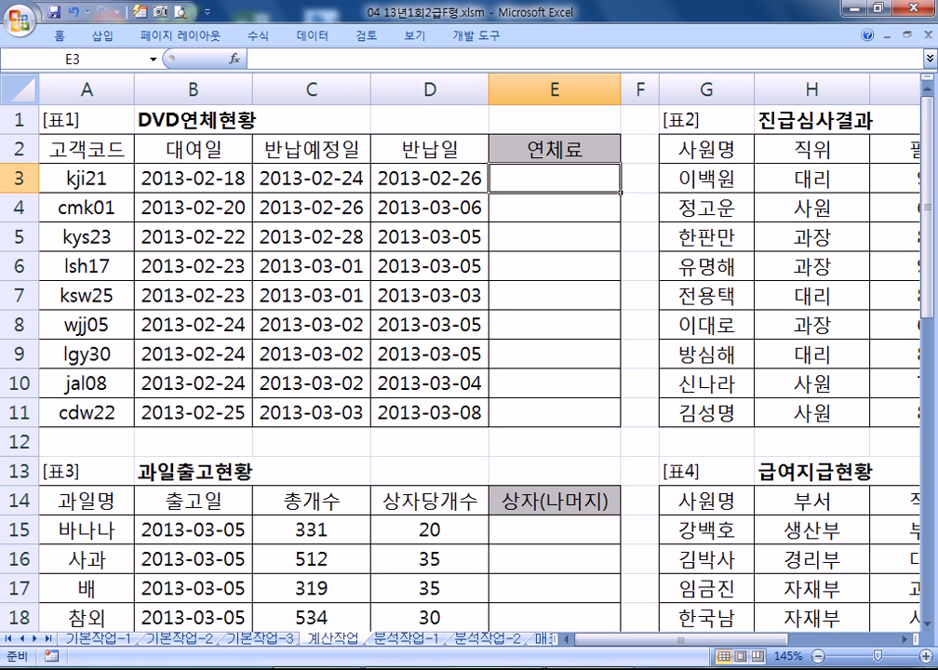
Step: Switch to a new Notepad document over the worksheet and write the heading "날짜 관련 계산"
{"action": "key", "text": "super"}
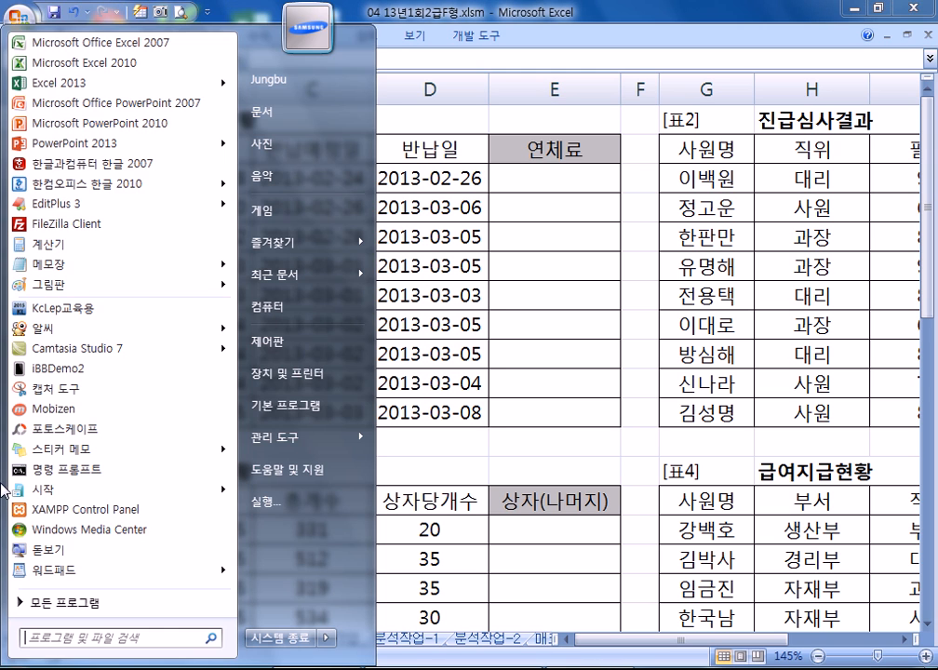
{"action": "left_click", "coordinate": [58, 268]}
{"action": "left_click_drag", "start_coordinate": [511, 65], "coordinate": [97, 36]}
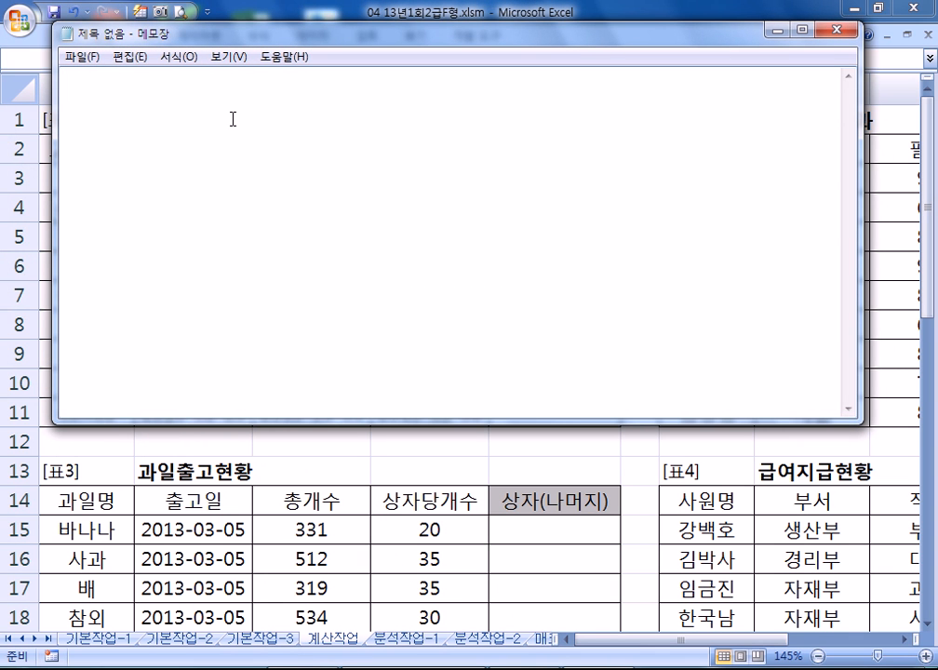
{"action": "type", "text": "SK"}
{"action": "key", "text": "BackSpace"}
{"action": "key", "text": "BackSpace"}
{"action": "key", "text": "Hangul"}
{"action": "type", "text": "ㄴ날짜 관련 "}
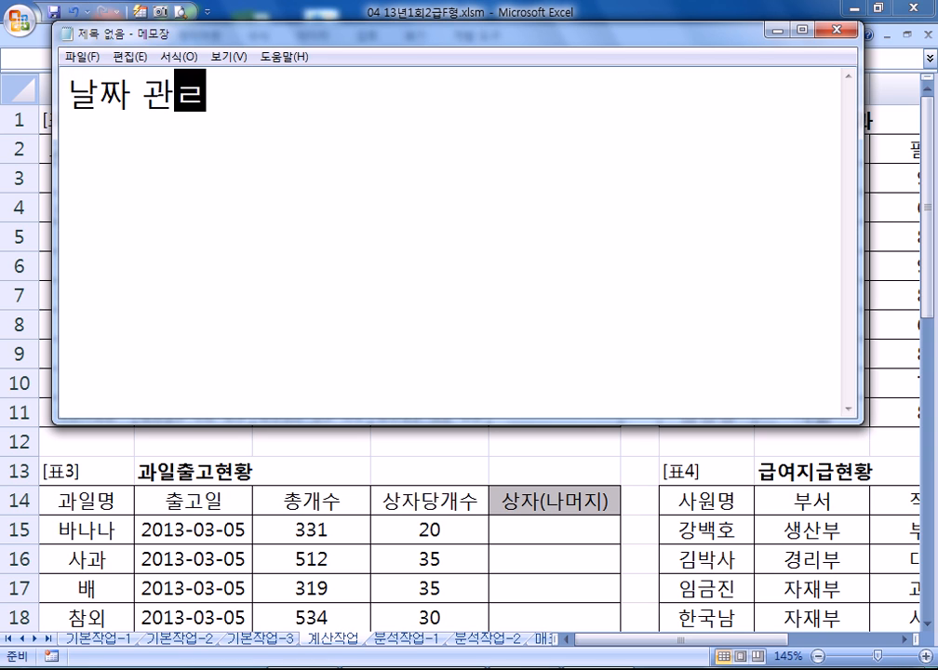
{"action": "type", "text": "계산"}
Step: Below the heading, add the lines "1. 수식을 이용할 때" and "=큰 날짜 - 작은 날짜"
{"action": "key", "text": "Return"}
{"action": "type", "text": "1. 수식을"}
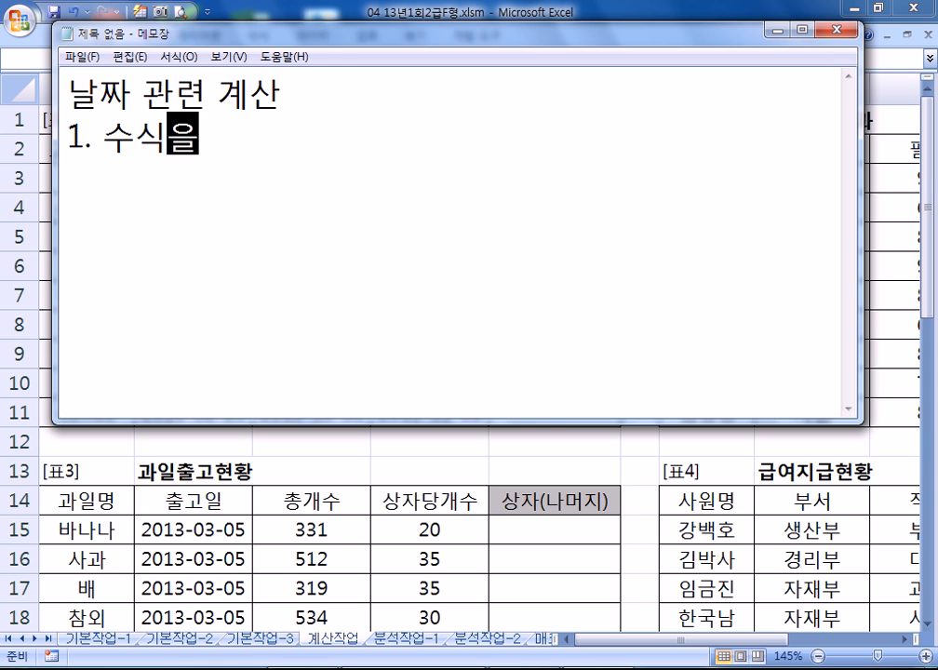
{"action": "type", "text": " 잉용할 때"}
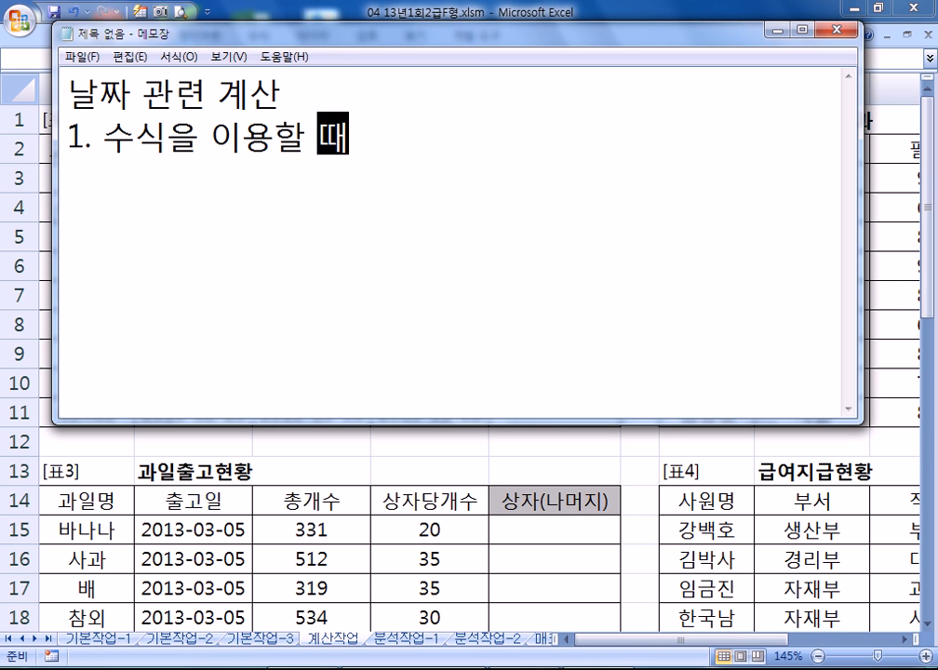
{"action": "key", "text": "Return"}
{"action": "type", "text": "="}
{"action": "type", "text": "ZM"}
{"action": "key", "text": "BackSpace"}
{"action": "key", "text": "BackSpace"}
{"action": "type", "text": "ㅋㅡㄴ 날자"}
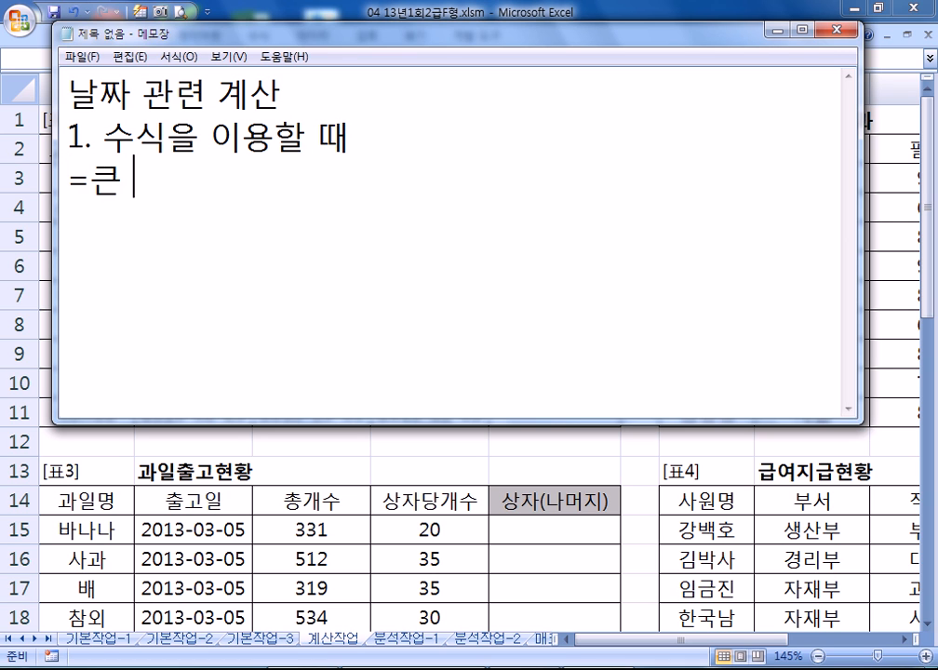
{"action": "key", "text": "BackSpace"}
{"action": "key", "text": "BackSpace"}
{"action": "type", "text": "짜 - 자ㄱ은 날짜"}
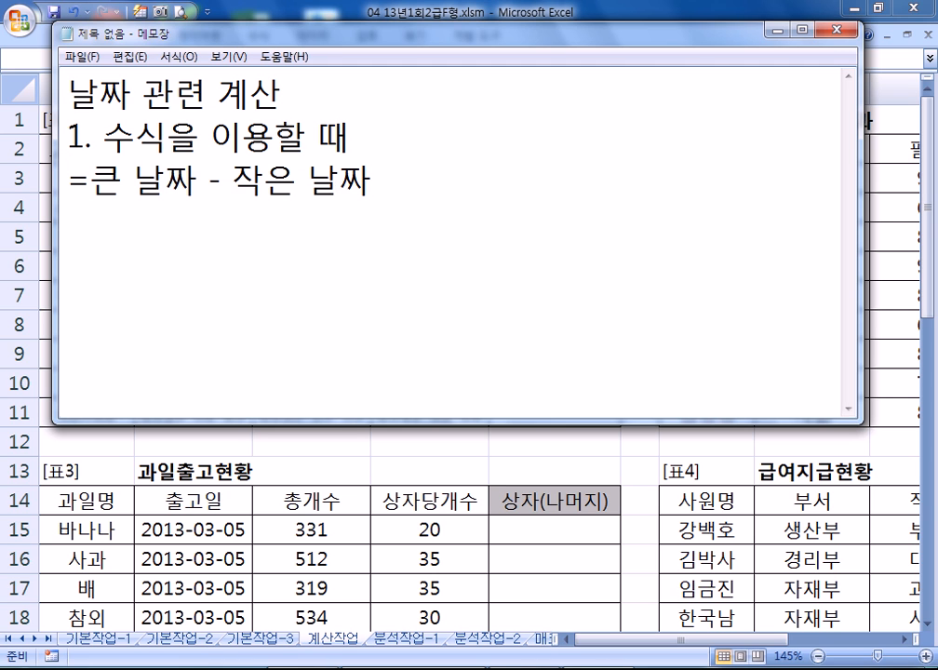
Step: Leave a blank line and add the second subheading "2. 함수를 이용할 때" to the notes
{"action": "key", "text": "Return"}
{"action": "key", "text": "Return"}
{"action": "type", "text": "2. 함수를 ㅇ"}
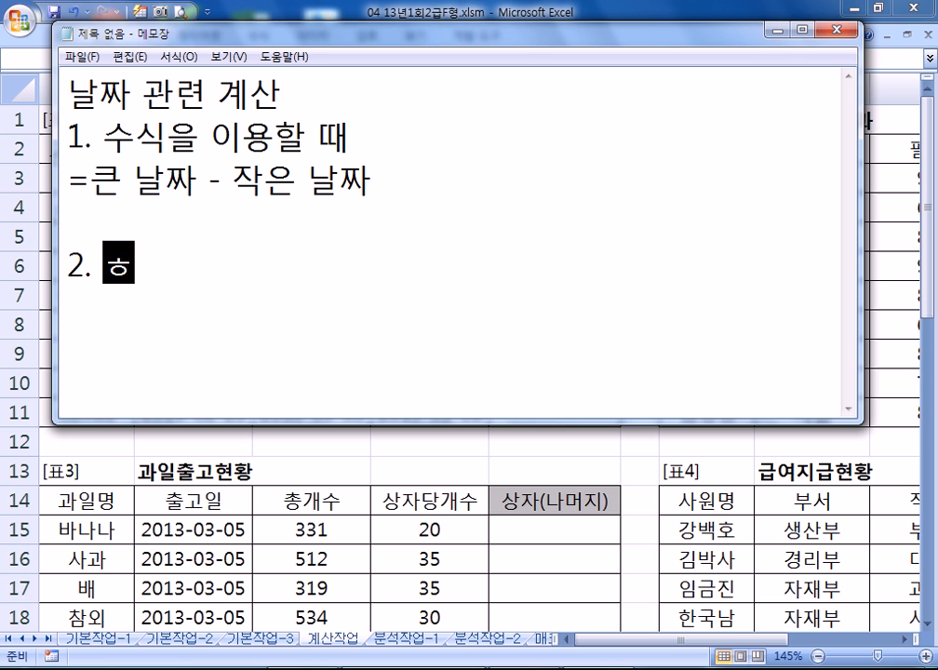
{"action": "type", "text": "이용할 때"}
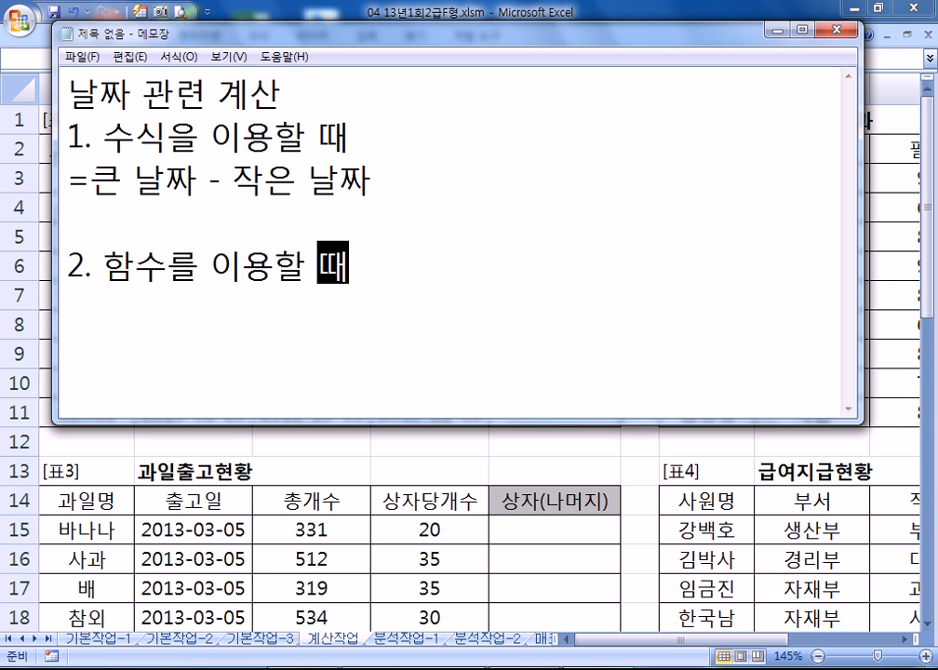
Step: Write the function syntax line "=함수명(작은 날짜, 큰 날짜, 옵션)" under the second subheading
{"action": "key", "text": "Return"}
{"action": "type", "text": "=GKAT"}
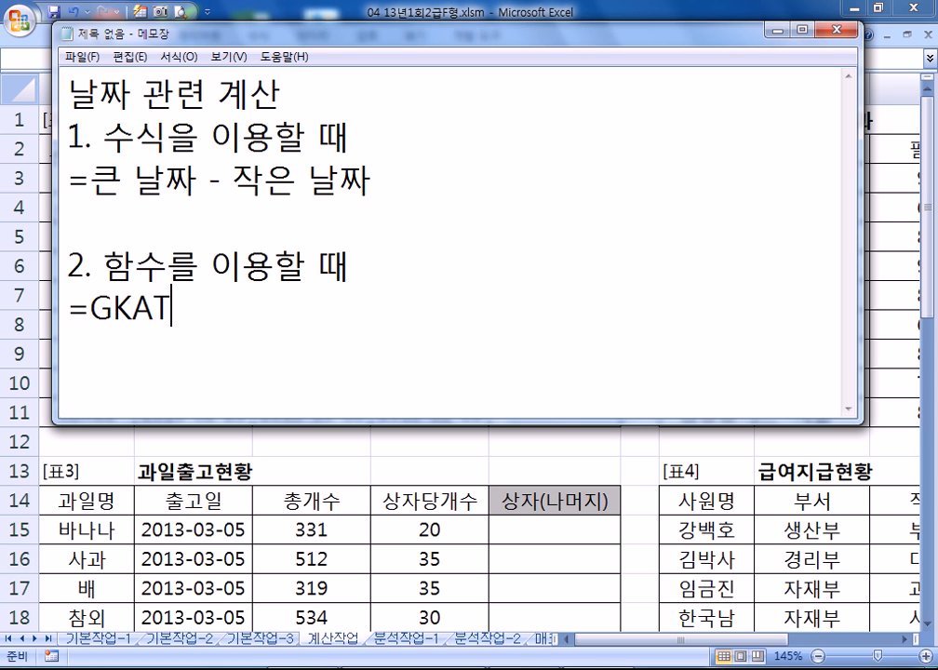
{"action": "key", "text": "BackSpace"}
{"action": "key", "text": "BackSpace"}
{"action": "key", "text": "BackSpace"}
{"action": "key", "text": "BackSpace"}
{"action": "type", "text": "함수명"}
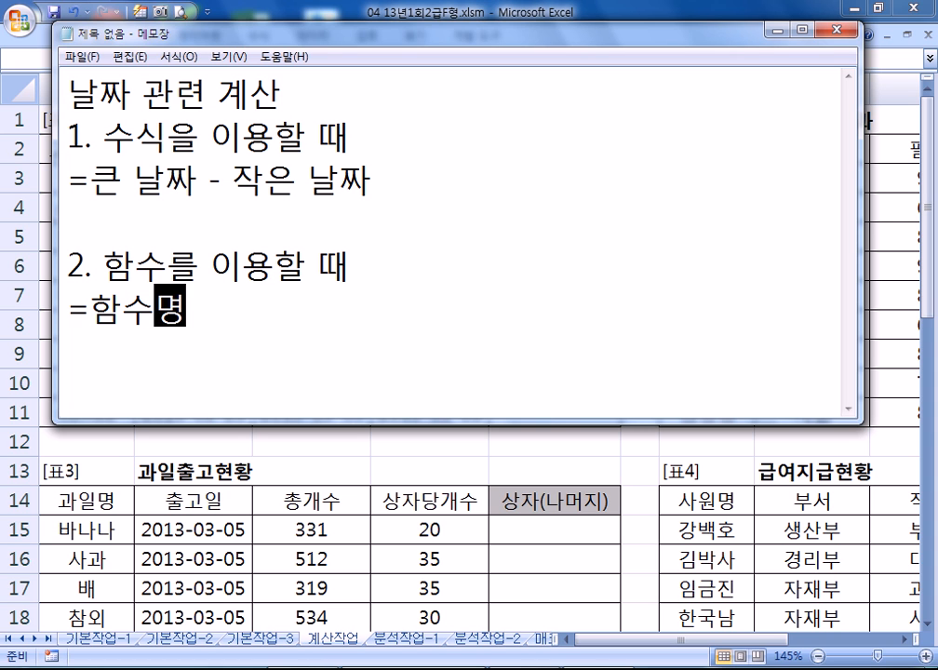
{"action": "type", "text": "(작은"}
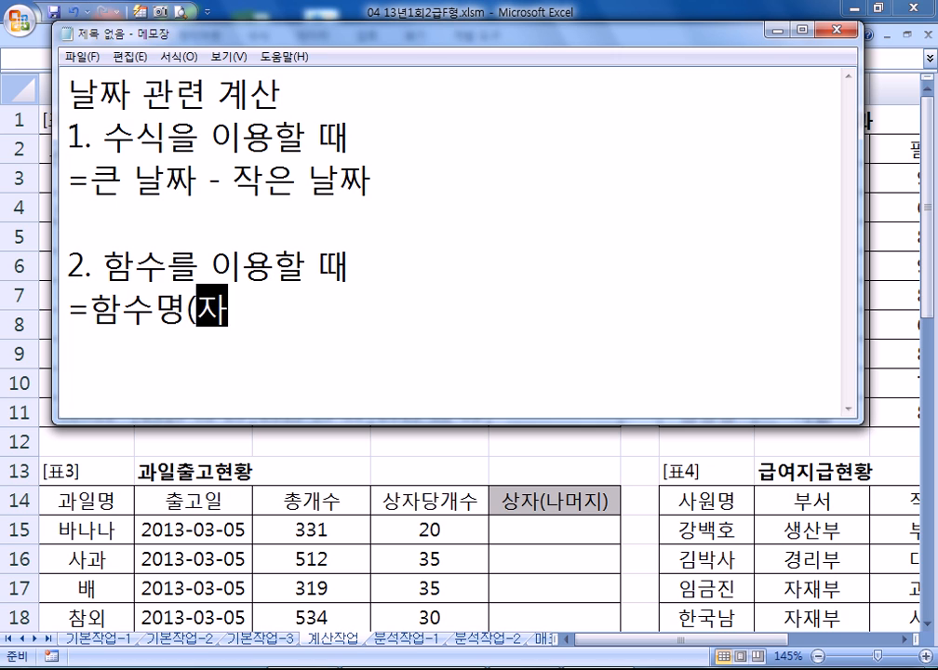
{"action": "type", "text": " 날짜, "}
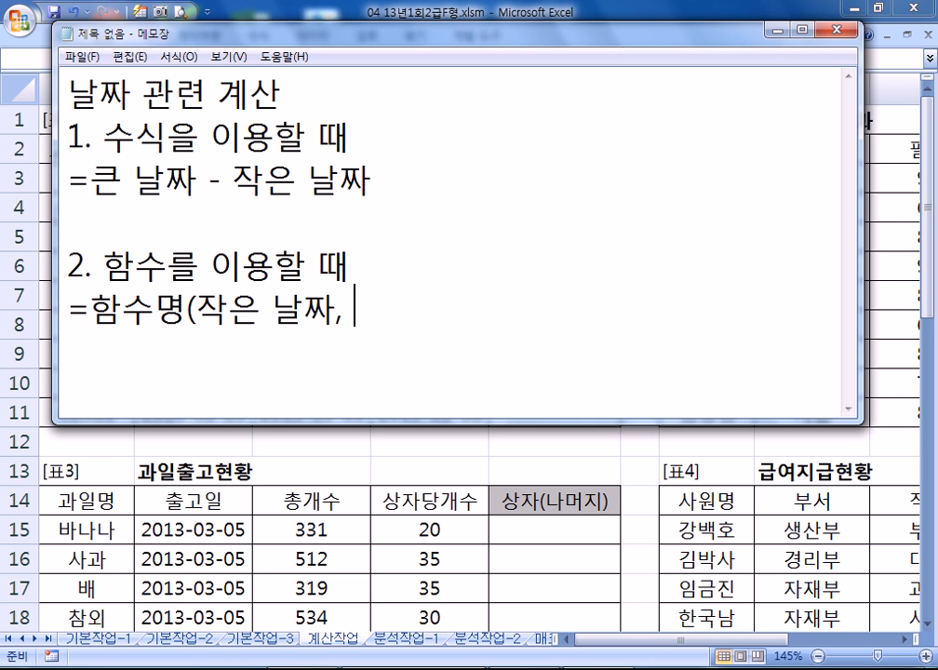
{"action": "type", "text": "큰 날짜.,"}
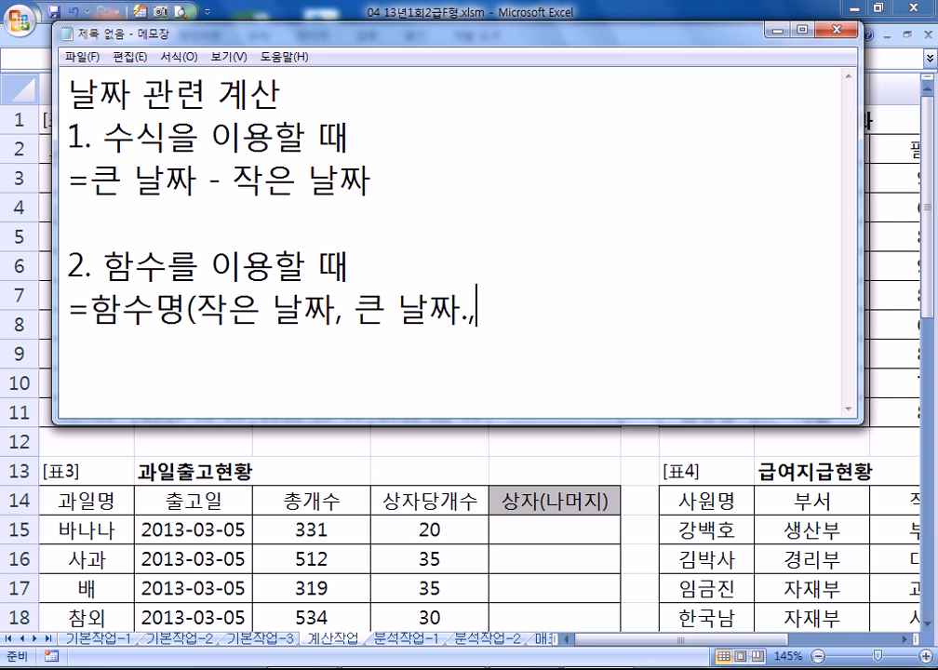
{"action": "key", "text": "BackSpace"}
{"action": "key", "text": "BackSpace"}
{"action": "type", "text": ", 옵션"}
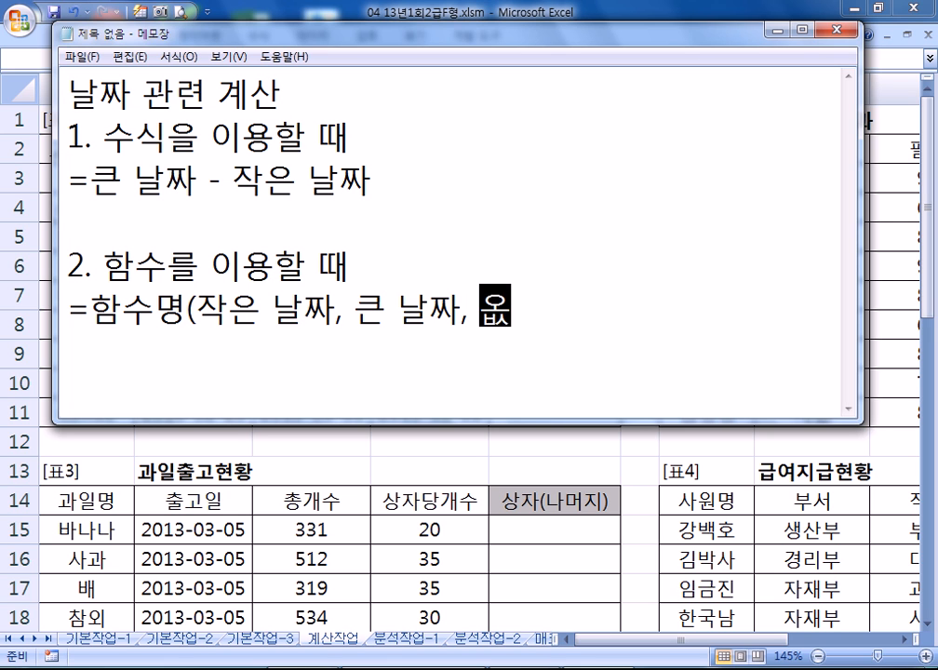
{"action": "type", "text": ")"}
{"action": "key", "text": "Return"}
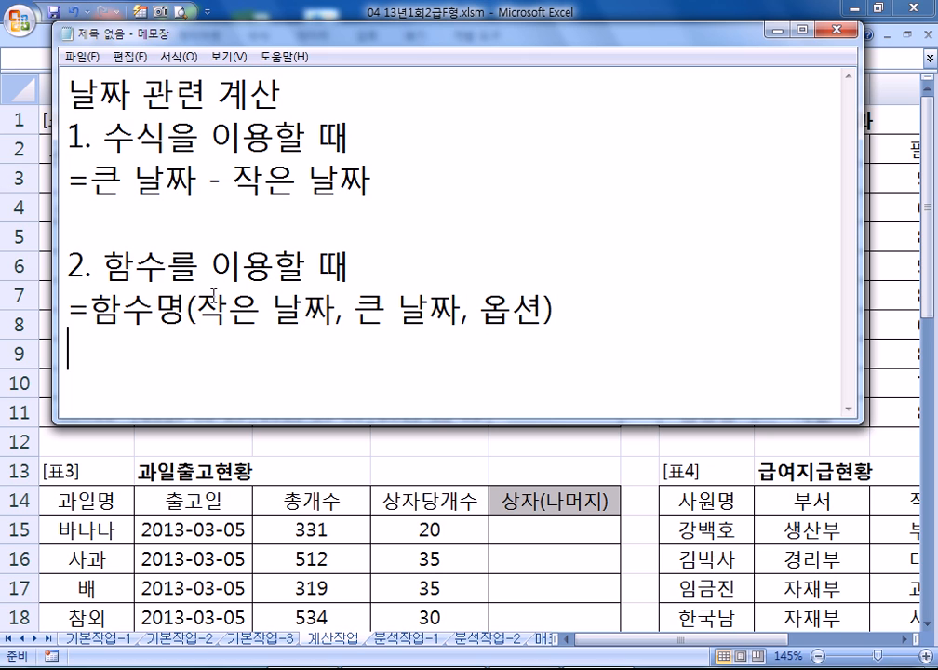
Step: Highlight the 작은 날짜 argument in the syntax note, and move the Notepad window clear of worksheet row 3
{"action": "left_click_drag", "start_coordinate": [194, 310], "coordinate": [332, 310]}
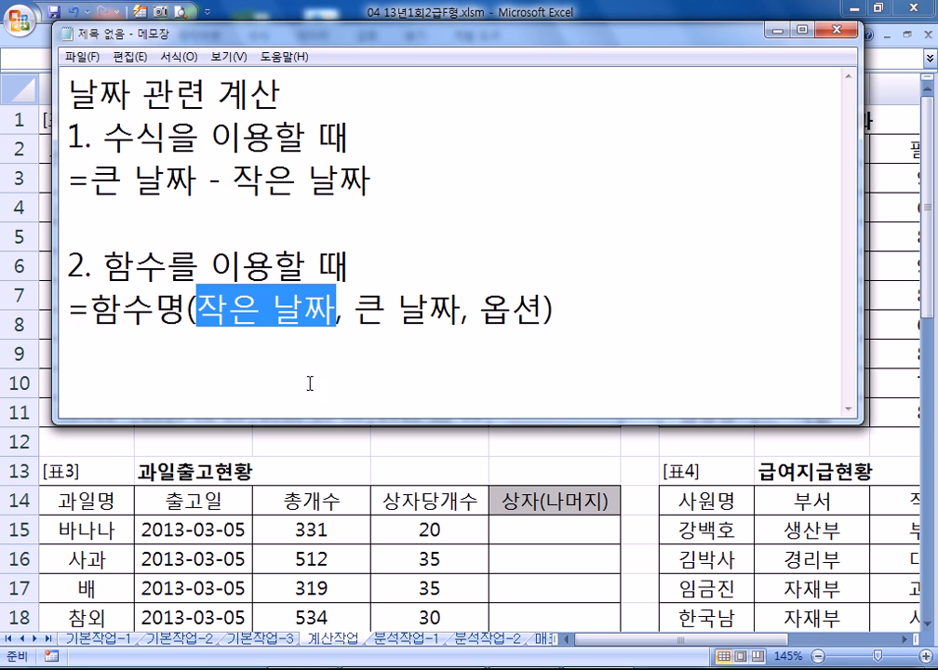
{"action": "left_click", "coordinate": [253, 368]}
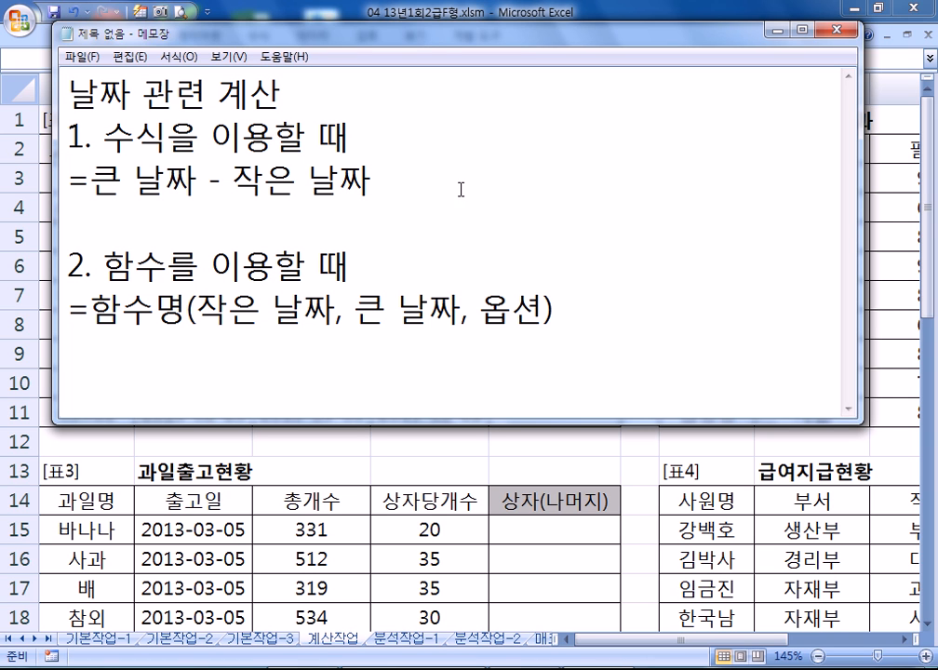
{"action": "left_click_drag", "start_coordinate": [444, 42], "coordinate": [558, 226]}
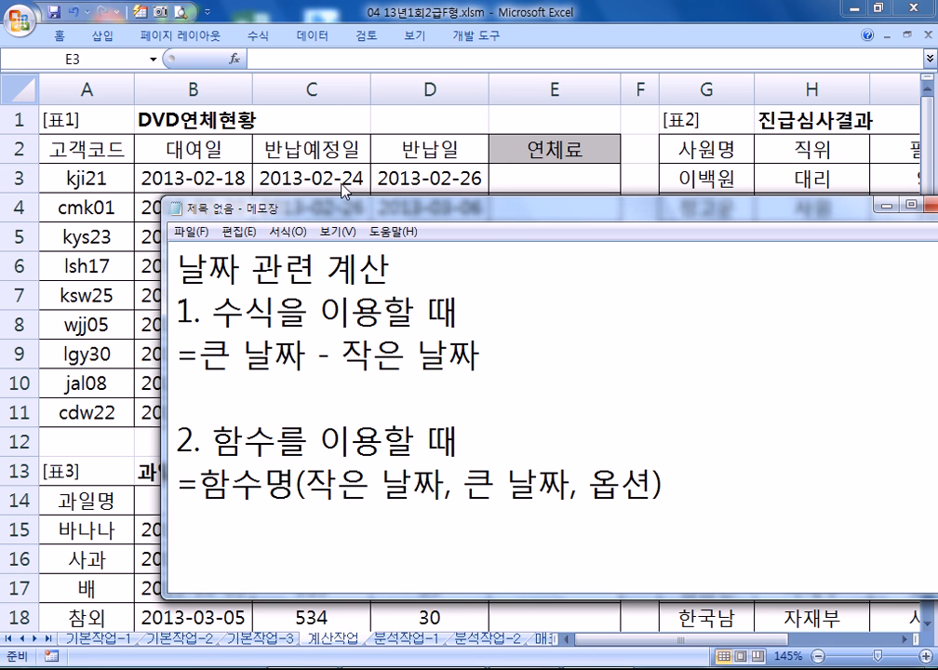
Step: Switch back to Excel and write the late-fee formula =DAYS360(C3,D3)*100 in cell E3
{"action": "left_click", "coordinate": [532, 181]}
{"action": "type", "text": "=DA"}
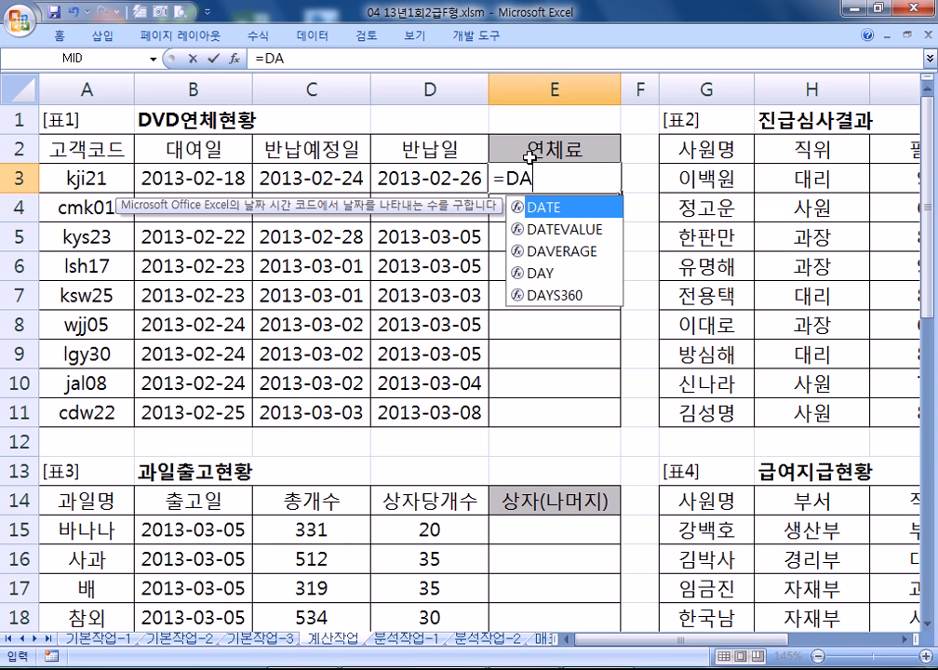
{"action": "type", "text": "YS"}
{"action": "key", "text": "Tab"}
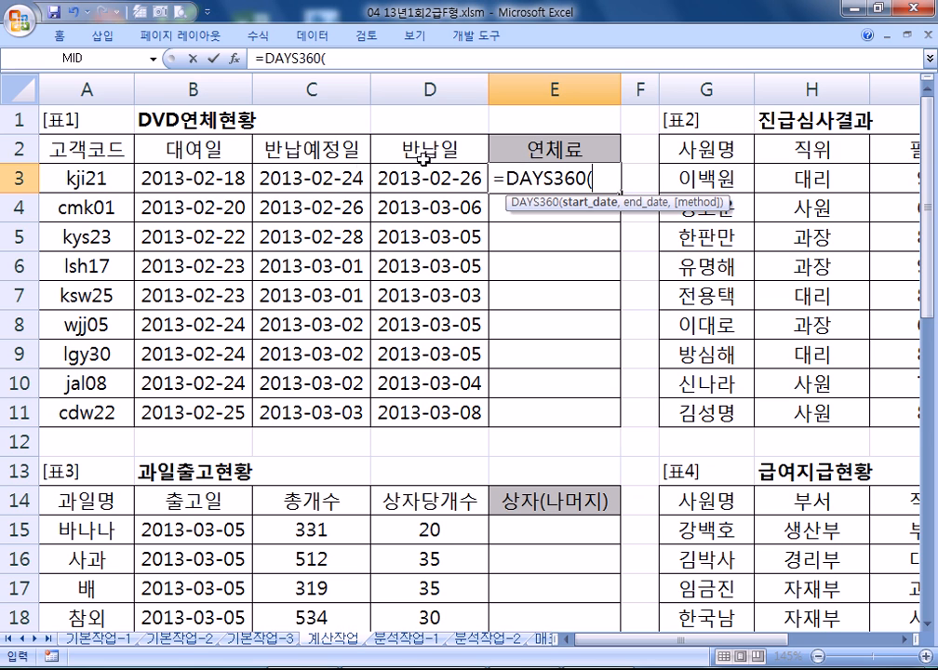
{"action": "left_click", "coordinate": [296, 179]}
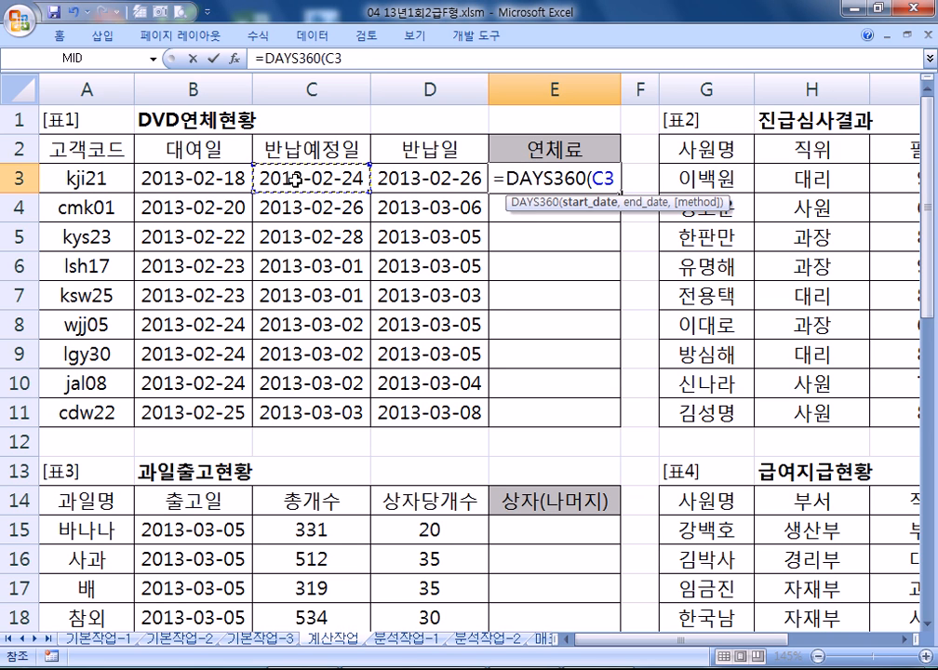
{"action": "type", "text": ","}
{"action": "left_click", "coordinate": [425, 177]}
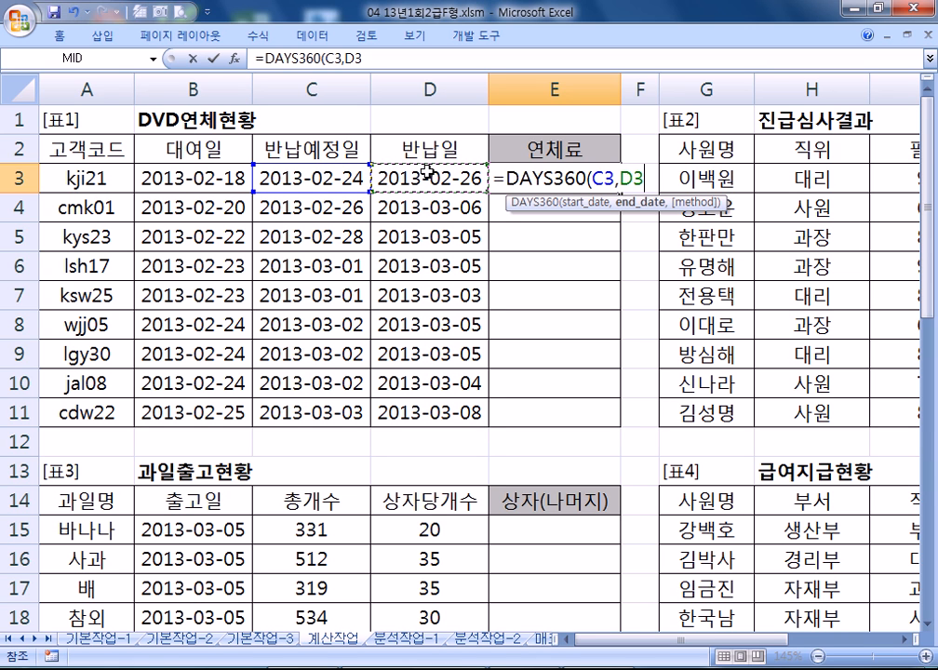
{"action": "type", "text": ")"}
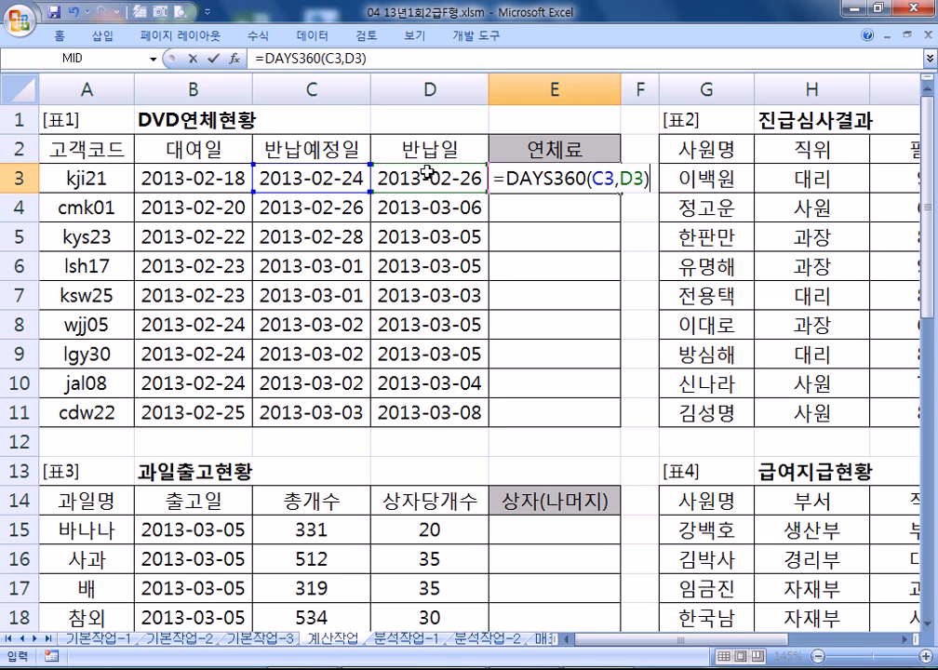
{"action": "type", "text": "*100"}
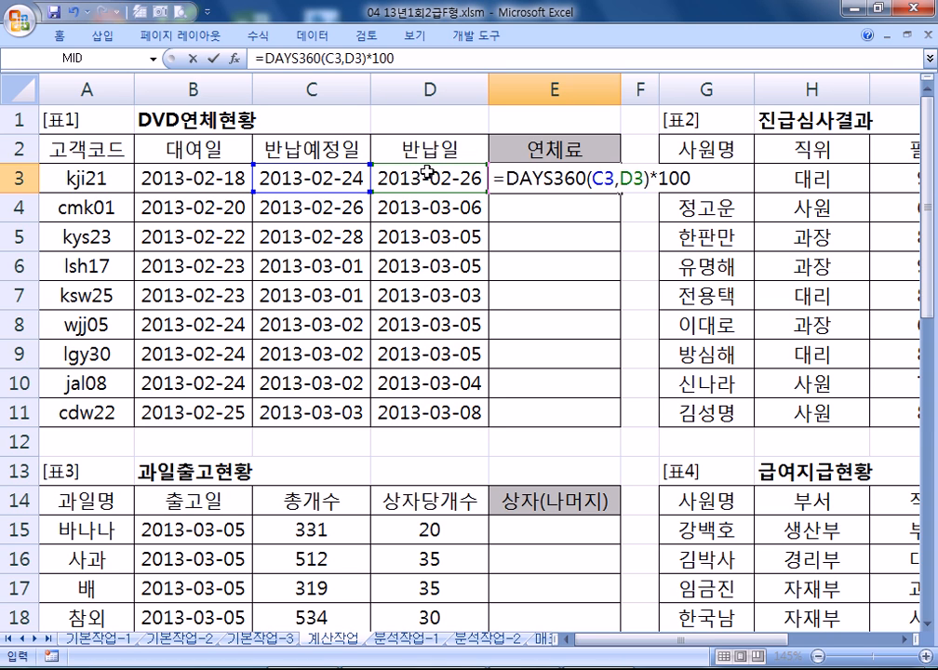
{"action": "left_click", "coordinate": [643, 178]}
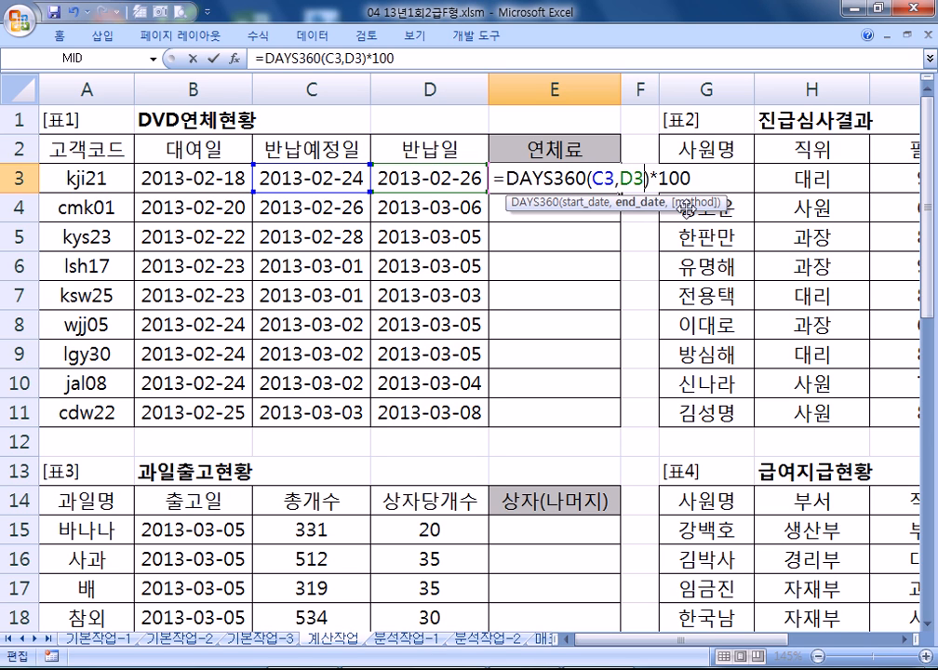
{"action": "type", "text": ","}
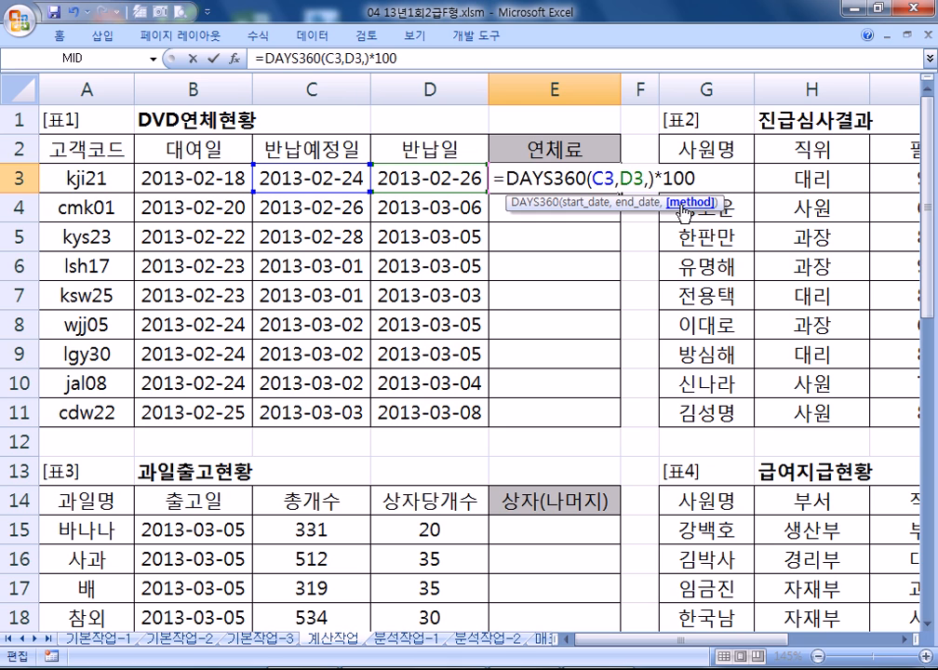
{"action": "key", "text": "BackSpace"}
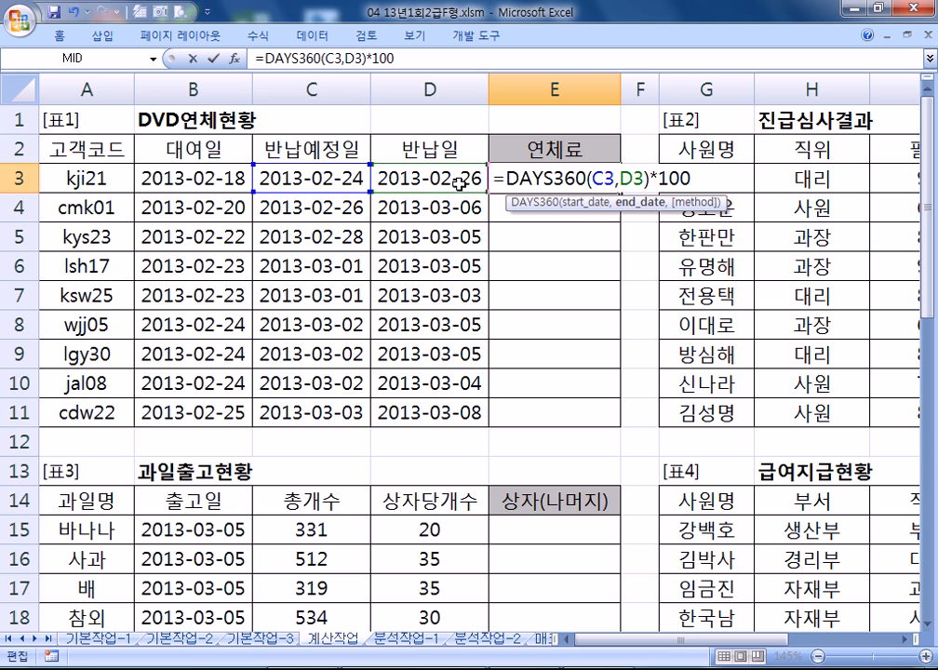
Step: Commit the late-fee formula in E3 and fill it down through E11
{"action": "key", "text": "Return"}
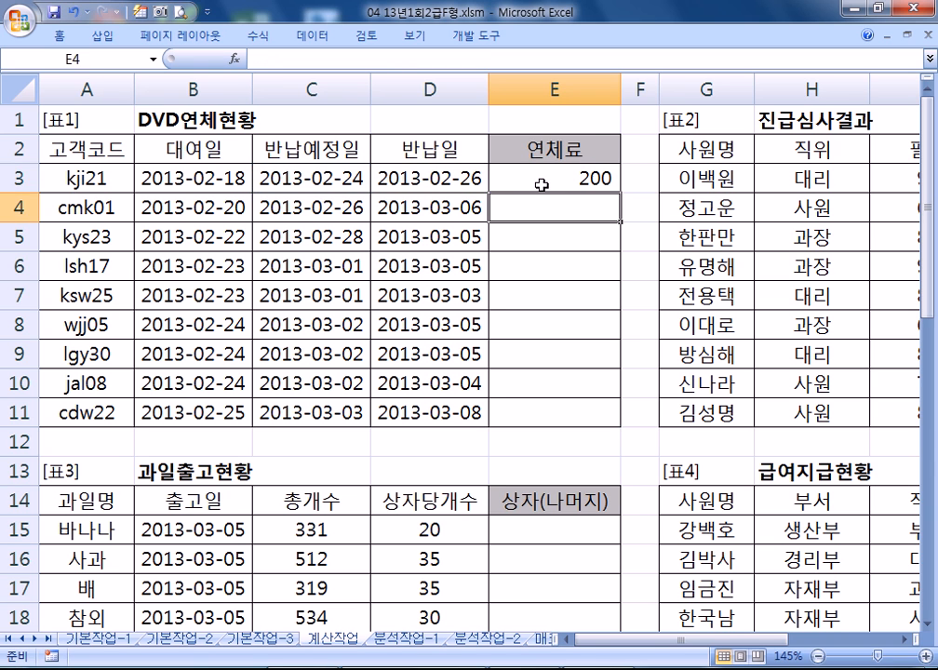
{"action": "left_click", "coordinate": [586, 177]}
{"action": "double_click", "coordinate": [621, 193]}
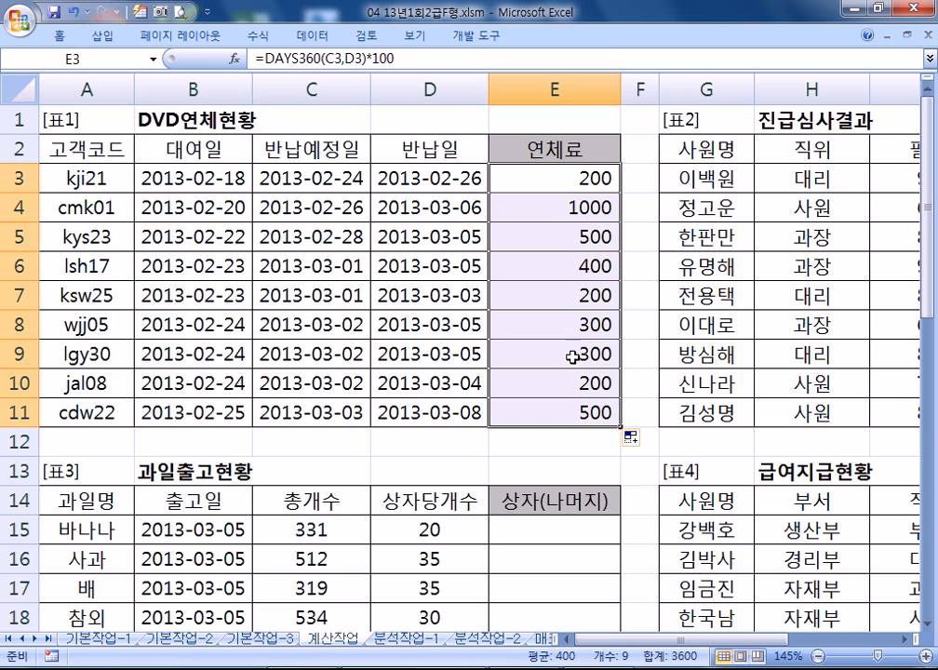
Step: Inspect the late-fee formulas in E3 and E4 alongside the due date in C4
{"action": "left_click", "coordinate": [554, 181]}
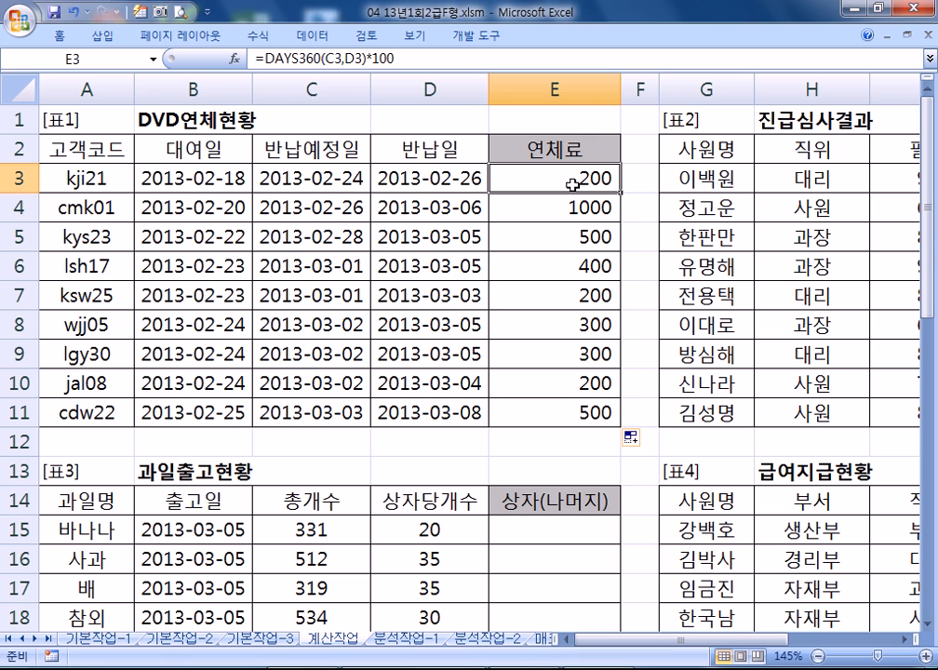
{"action": "left_click", "coordinate": [312, 214]}
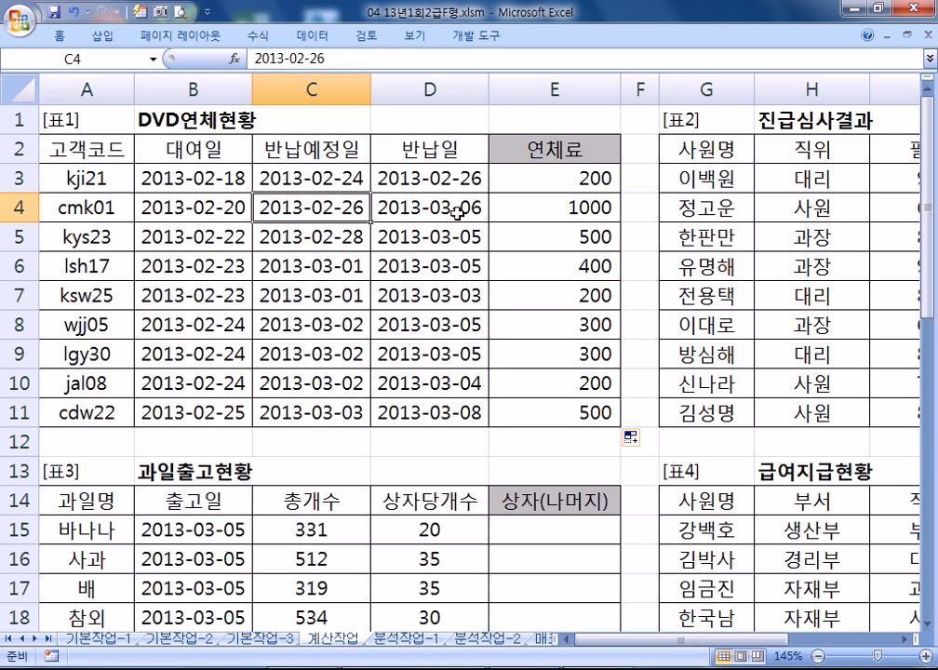
{"action": "left_click", "coordinate": [531, 208]}
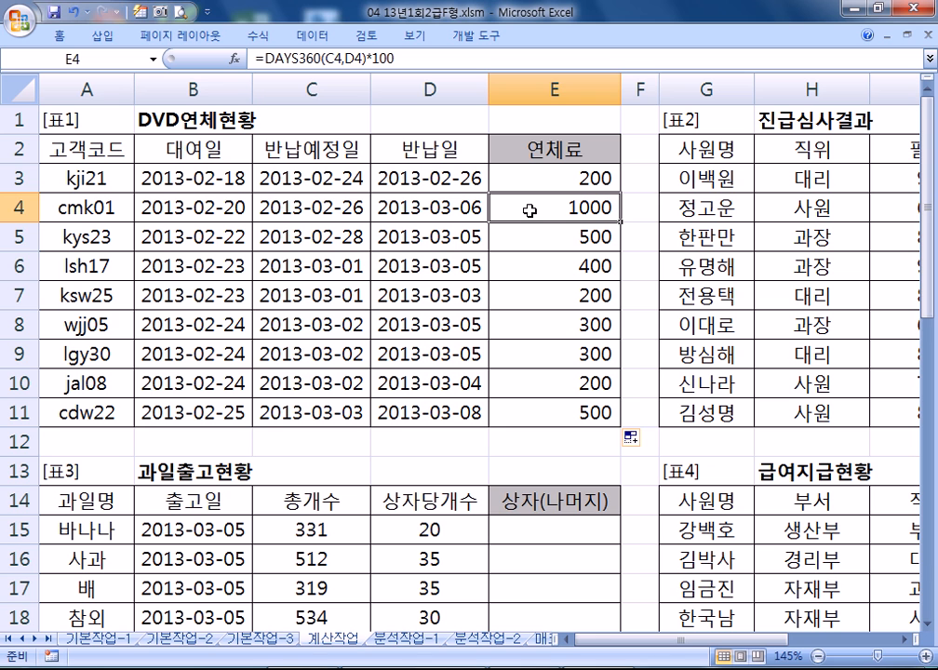
Step: Switch to Notepad, maximize its window, and write DAYS360 on a new line well below the existing notes
{"action": "key", "text": "alt+Tab"}
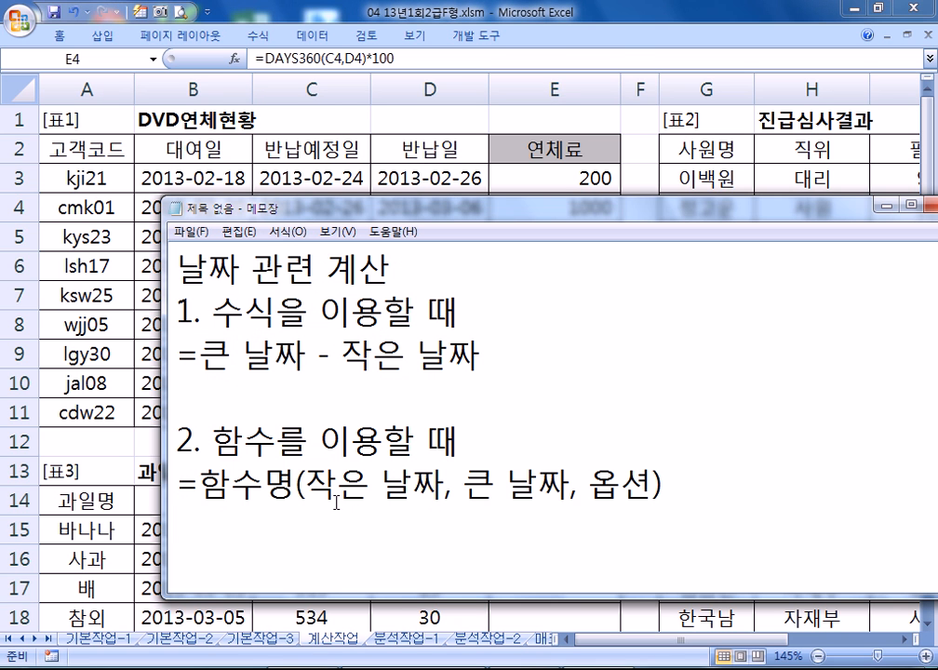
{"action": "double_click", "coordinate": [663, 223]}
{"action": "key", "text": "Return"}
{"action": "key", "text": "Return"}
{"action": "key", "text": "Return"}
{"action": "key", "text": "Return"}
{"action": "key", "text": "Return"}
{"action": "key", "text": "Return"}
{"action": "key", "text": "Return"}
{"action": "key", "text": "Return"}
{"action": "key", "text": "Return"}
{"action": "key", "text": "Return"}
{"action": "key", "text": "Return"}
{"action": "key", "text": "Return"}
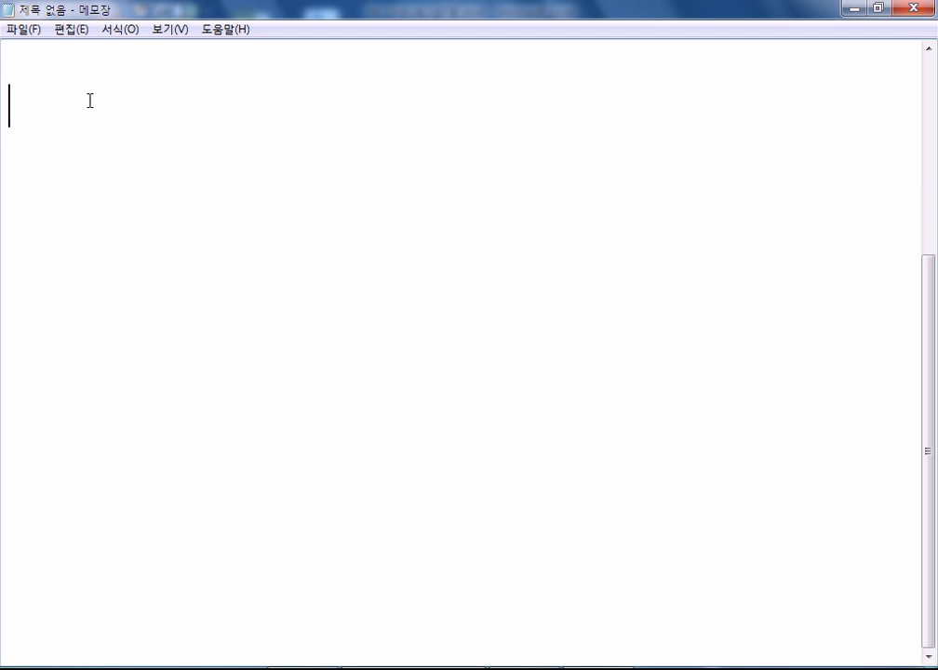
{"action": "type", "text": "DAYS"}
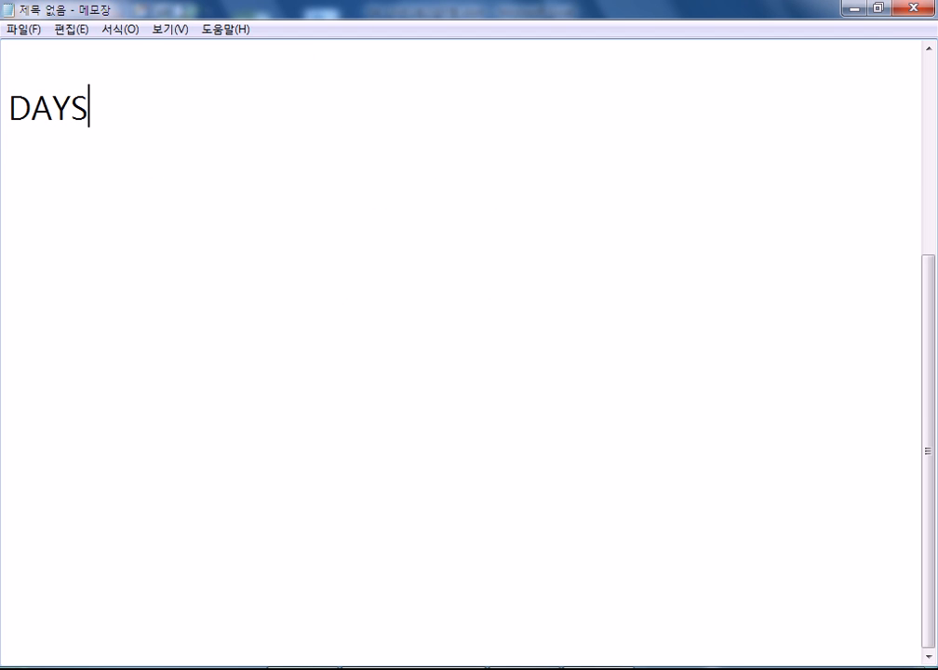
{"action": "type", "text": "360"}
{"action": "key", "text": "Return"}
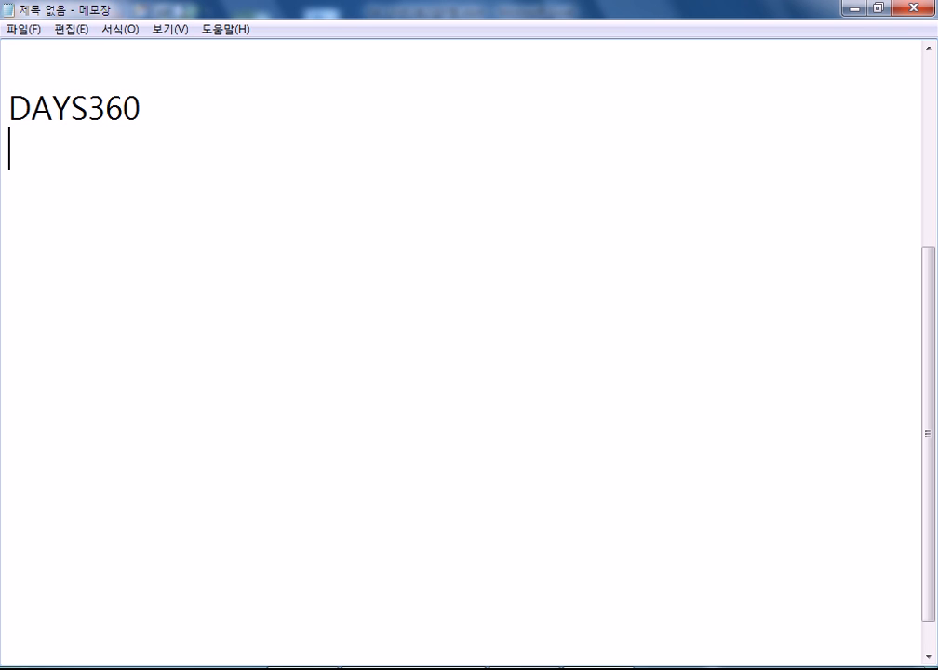
Step: Write the syntax line "=DATEDIF(작은 날짜, 큰 날짜, 옵션)" under DAYS360
{"action": "type", "text": "=DATE"}
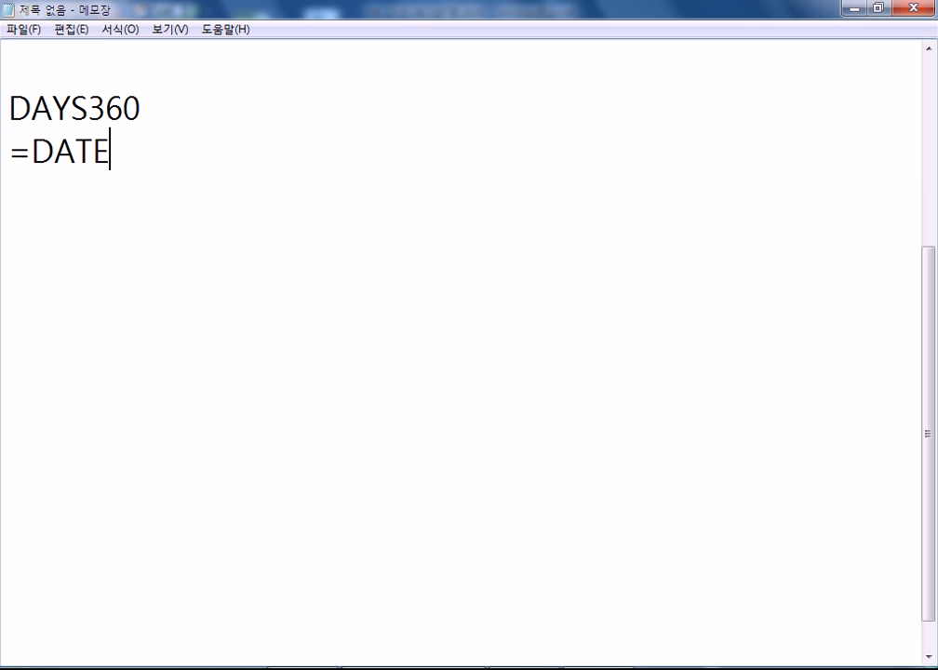
{"action": "type", "text": "DIF("}
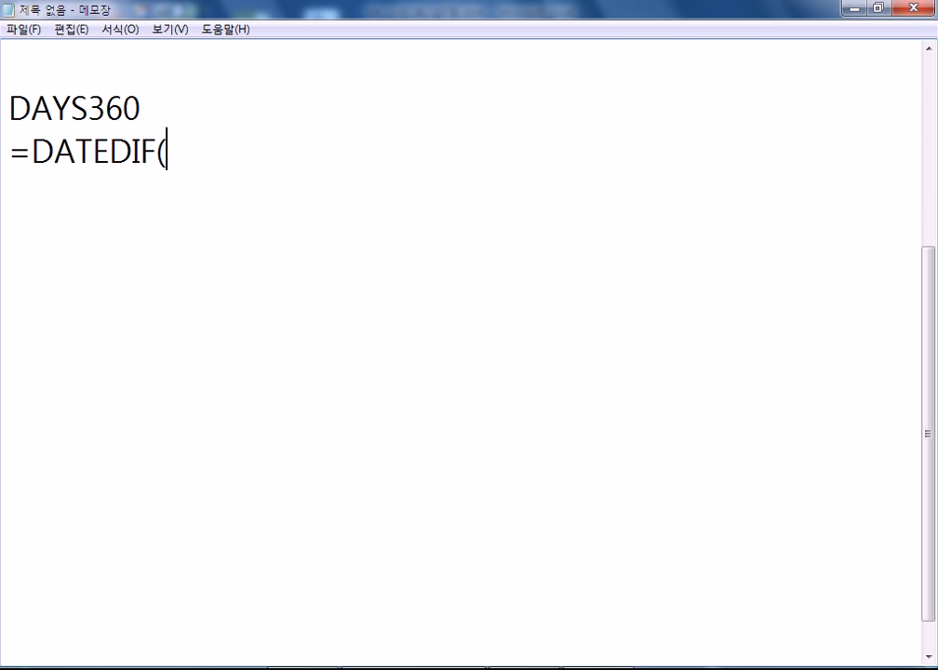
{"action": "type", "text": "WKR"}
{"action": "key", "text": "BackSpace"}
{"action": "key", "text": "BackSpace"}
{"action": "key", "text": "BackSpace"}
{"action": "key", "text": "Hangul"}
{"action": "type", "text": "작ㅇㅇ"}
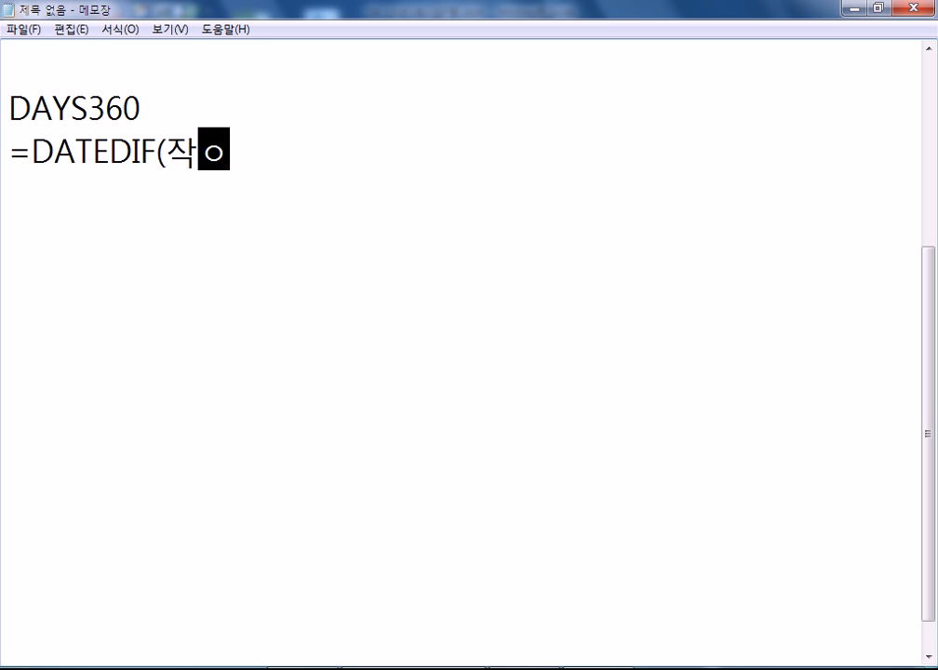
{"action": "key", "text": "BackSpace"}
{"action": "key", "text": "BackSpace"}
{"action": "type", "text": "은 날짜,."}
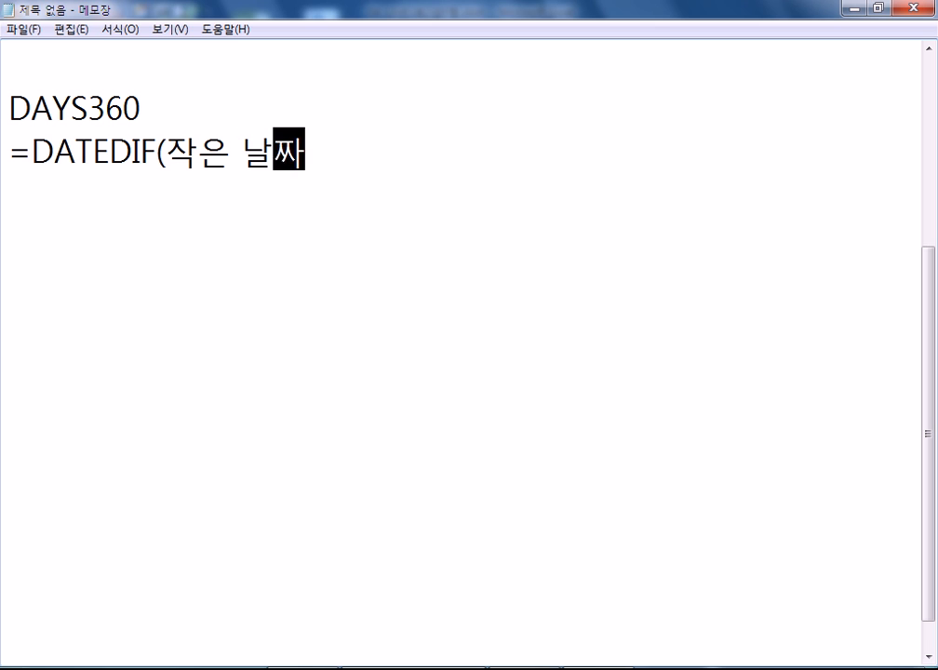
{"action": "key", "text": "BackSpace"}
{"action": "key", "text": "BackSpace"}
{"action": "type", "text": "큰 "}
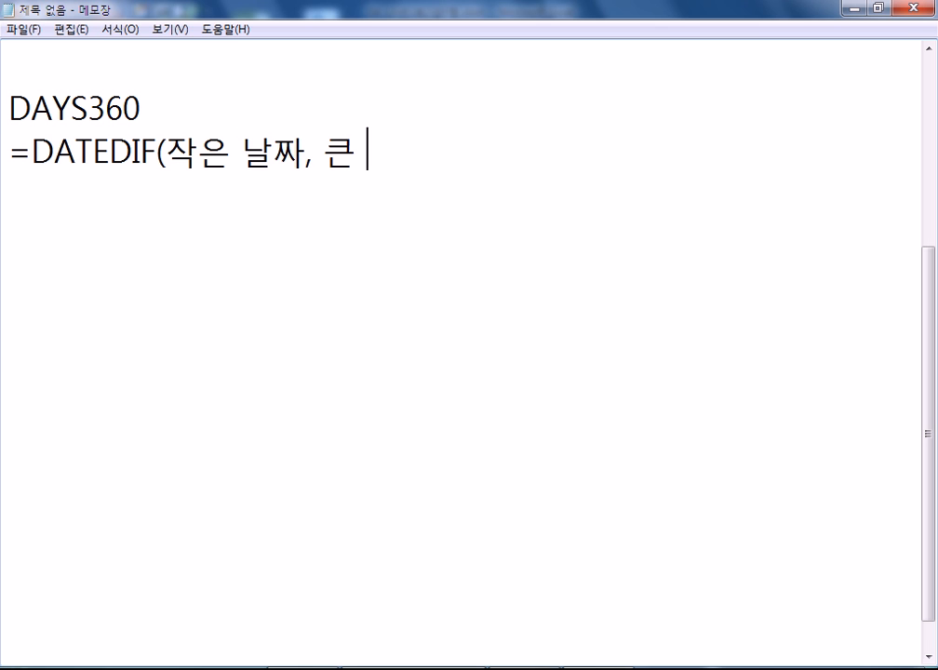
{"action": "type", "text": "날짜, 옵션)"}
{"action": "key", "text": "Return"}
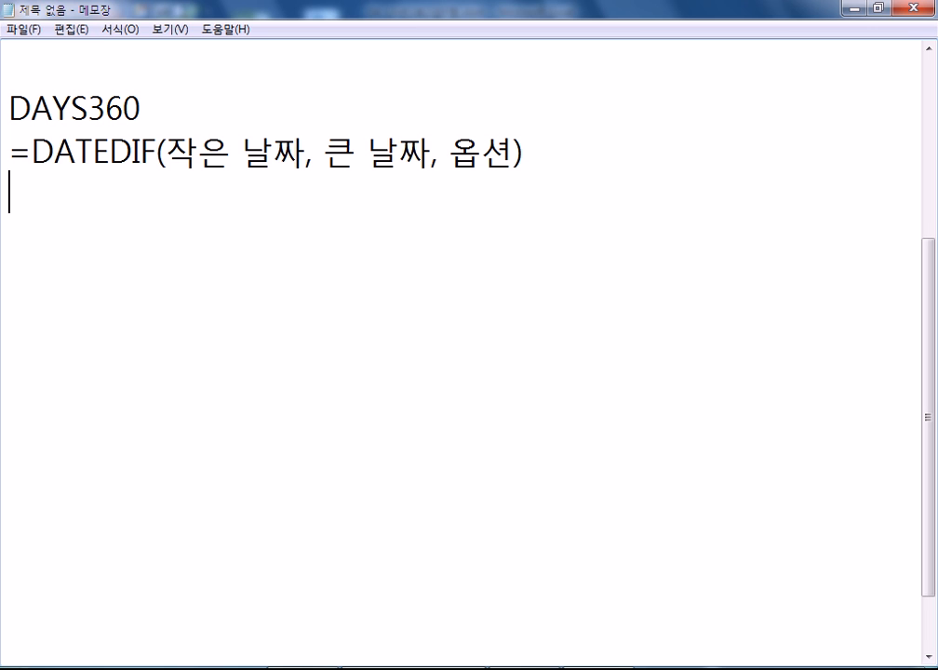
Step: Start a payroll example with the line "5일 입사", one blank line below the DATEDIF syntax
{"action": "left_click", "coordinate": [8, 104]}
{"action": "left_click", "coordinate": [184, 268]}
{"action": "key", "text": "Up"}
{"action": "type", "text": "5일 입사"}
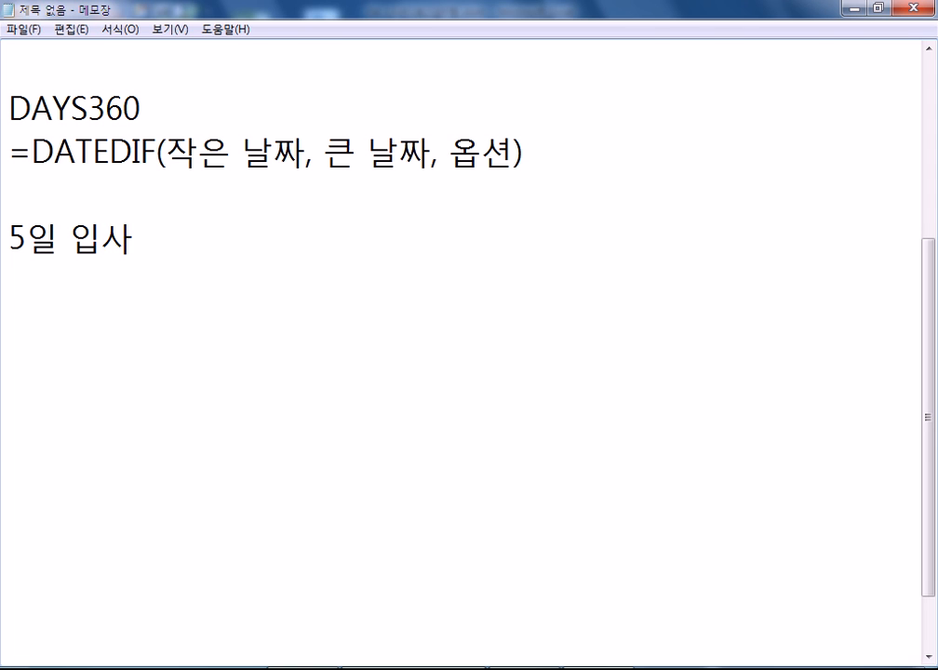
{"action": "key", "text": "Return"}
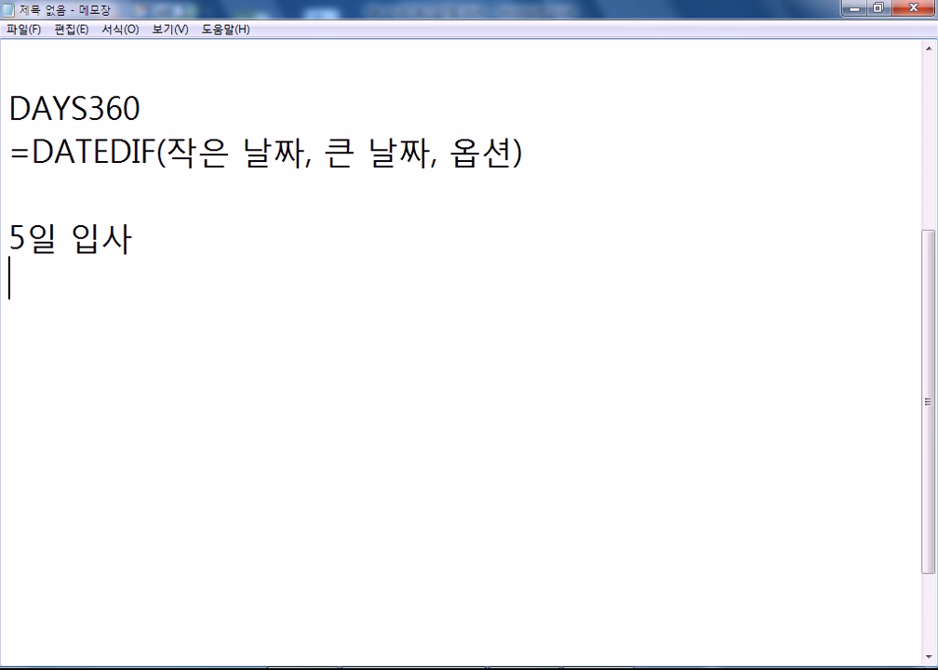
Step: Add the payday line "월급 : 25일" below the hire-day line
{"action": "type", "text": "유ㅗㄹㅅ"}
{"action": "key", "text": "BackSpace"}
{"action": "key", "text": "BackSpace"}
{"action": "key", "text": "BackSpace"}
{"action": "key", "text": "BackSpace"}
{"action": "key", "text": "BackSpace"}
{"action": "key", "text": "Return"}
{"action": "type", "text": "월급 "}
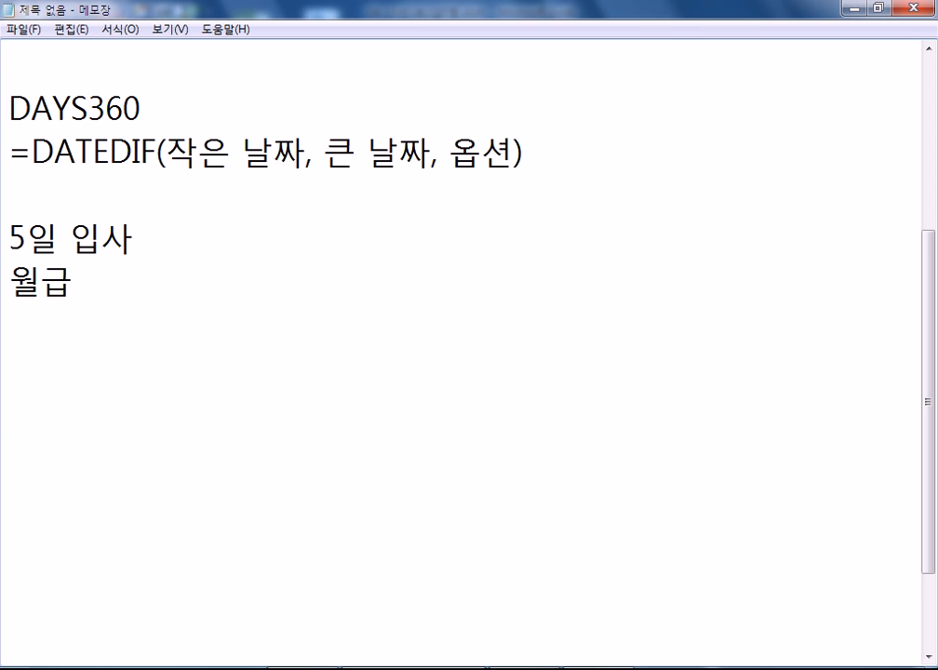
{"action": "type", "text": ": 25일"}
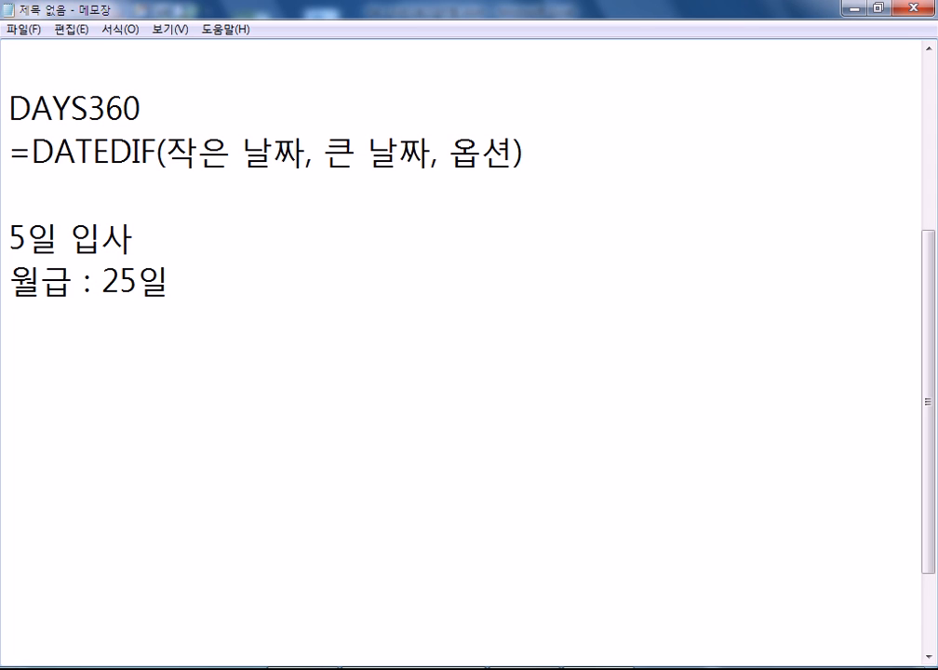
Step: Add the settlement line "정산 : 20일" below the payday line
{"action": "key", "text": "Return"}
{"action": "type", "text": "정산 "}
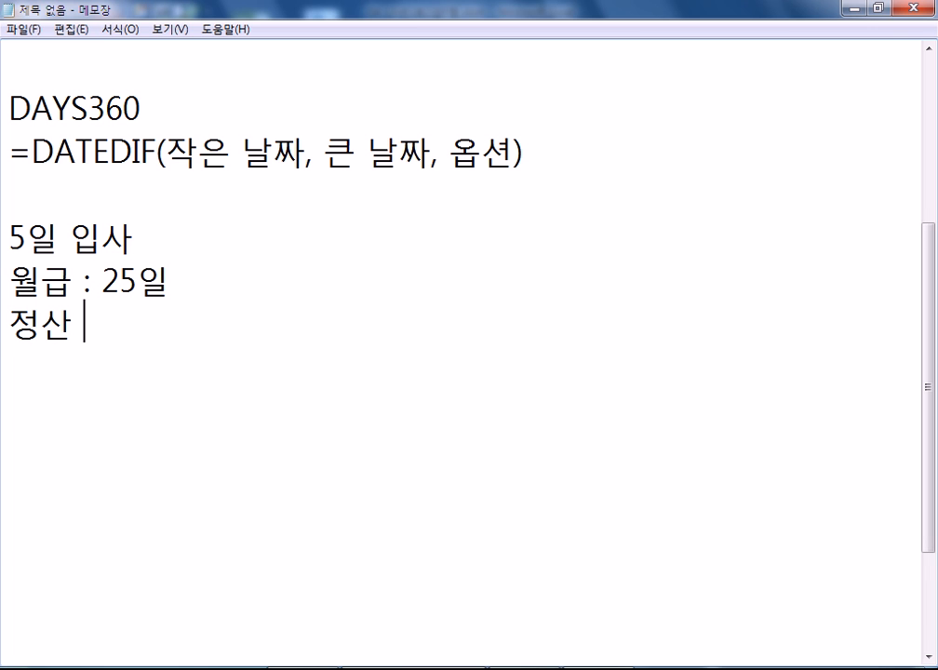
{"action": "type", "text": ": 20일 ㅈ"}
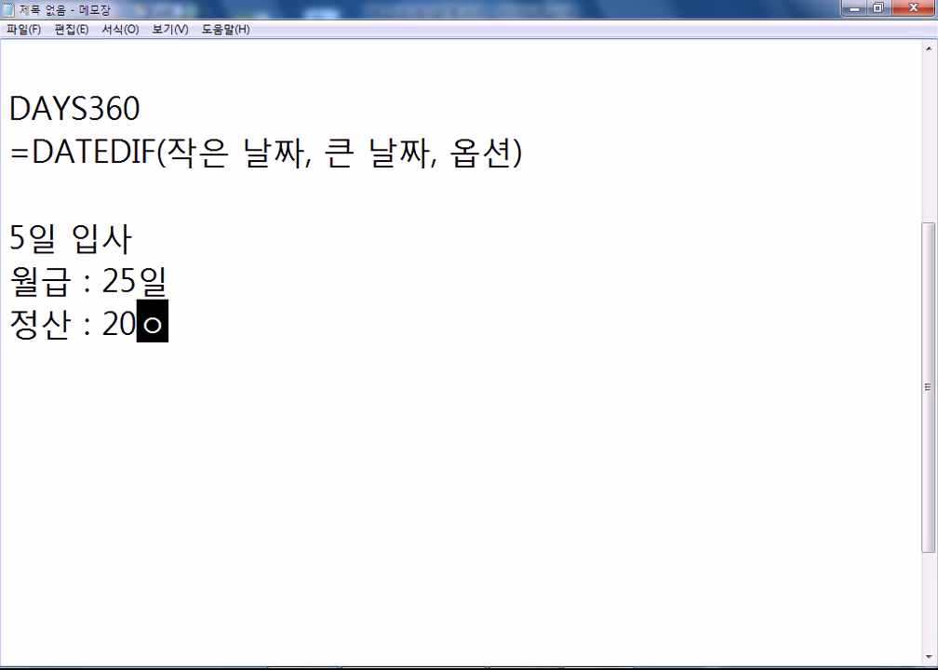
{"action": "key", "text": "BackSpace"}
{"action": "key", "text": "Return"}
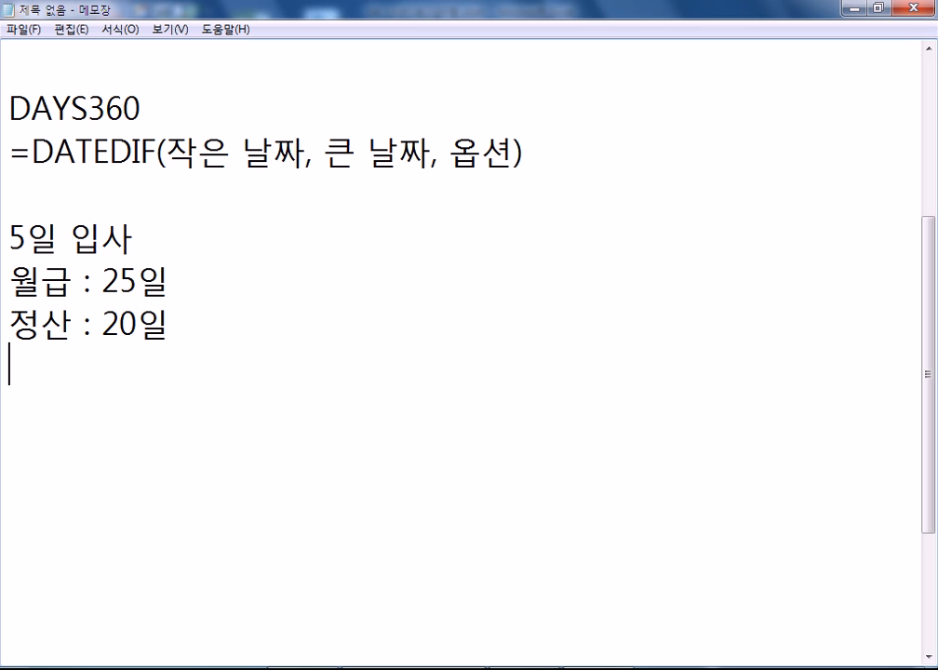
Step: Highlight the day number in the 정산 line, and the day number in the 입사 line
{"action": "left_click_drag", "start_coordinate": [138, 321], "coordinate": [102, 322]}
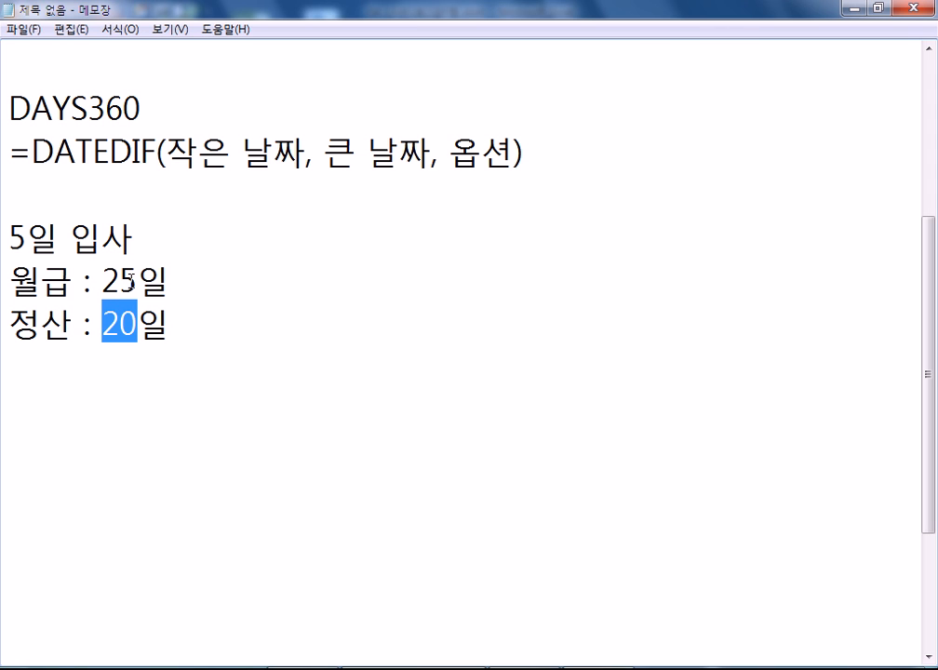
{"action": "left_click_drag", "start_coordinate": [9, 240], "coordinate": [29, 240]}
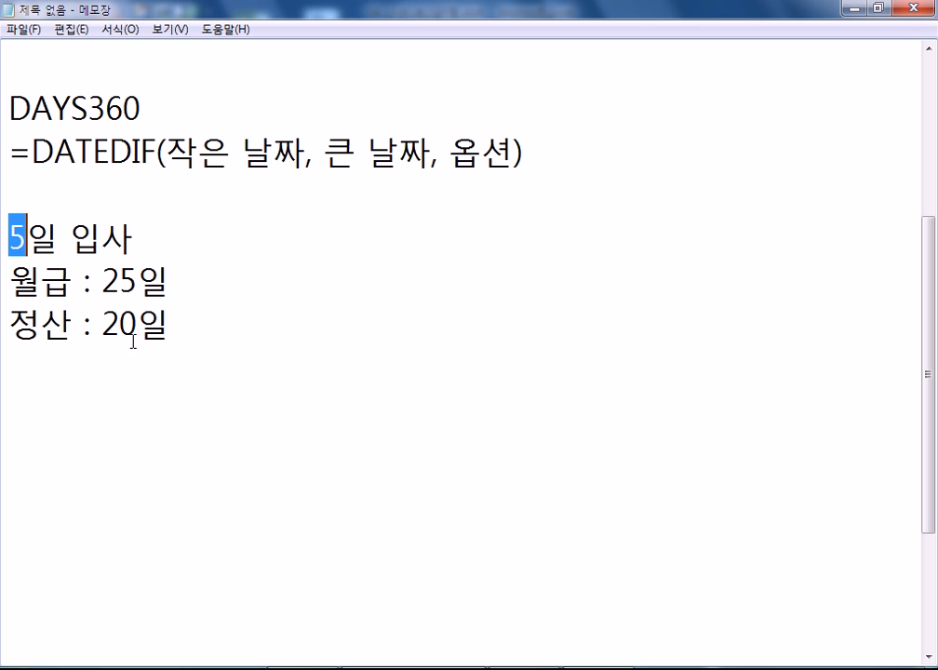
{"action": "key", "text": "Right"}
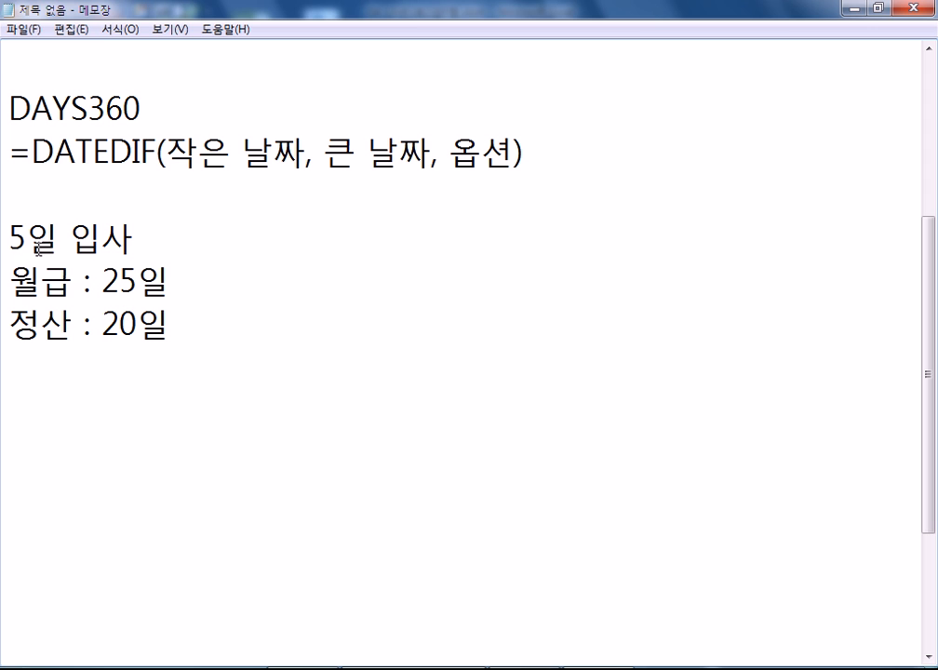
Step: Change the hire day in the 입사 line to 27
{"action": "key", "text": "Left"}
{"action": "type", "text": "27"}
{"action": "key", "text": "Delete"}
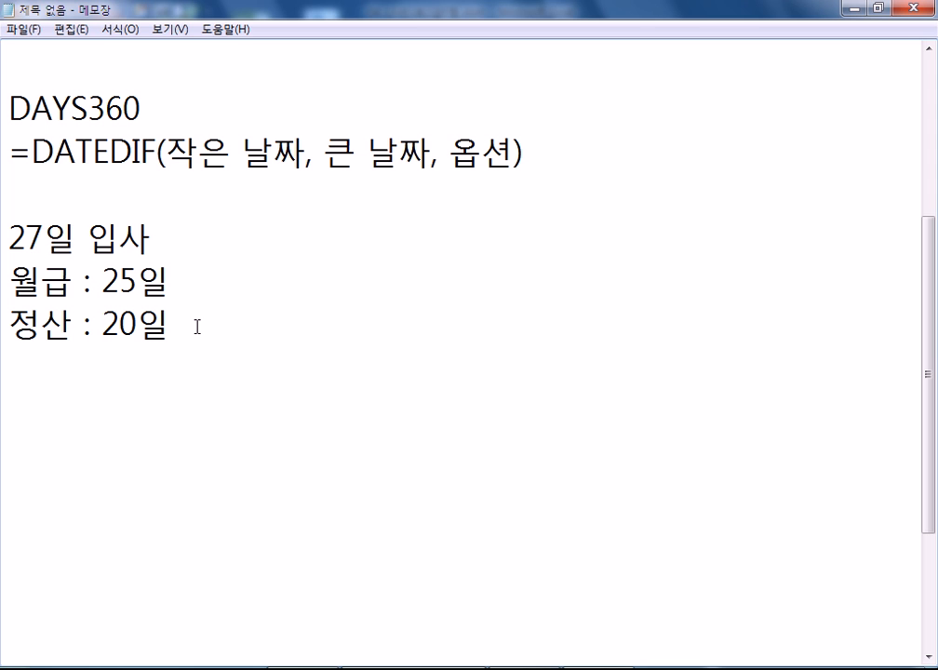
Step: Highlight the DAYS360 heading, and part of the settlement day in the 정산 line
{"action": "left_click_drag", "start_coordinate": [138, 93], "coordinate": [7, 93]}
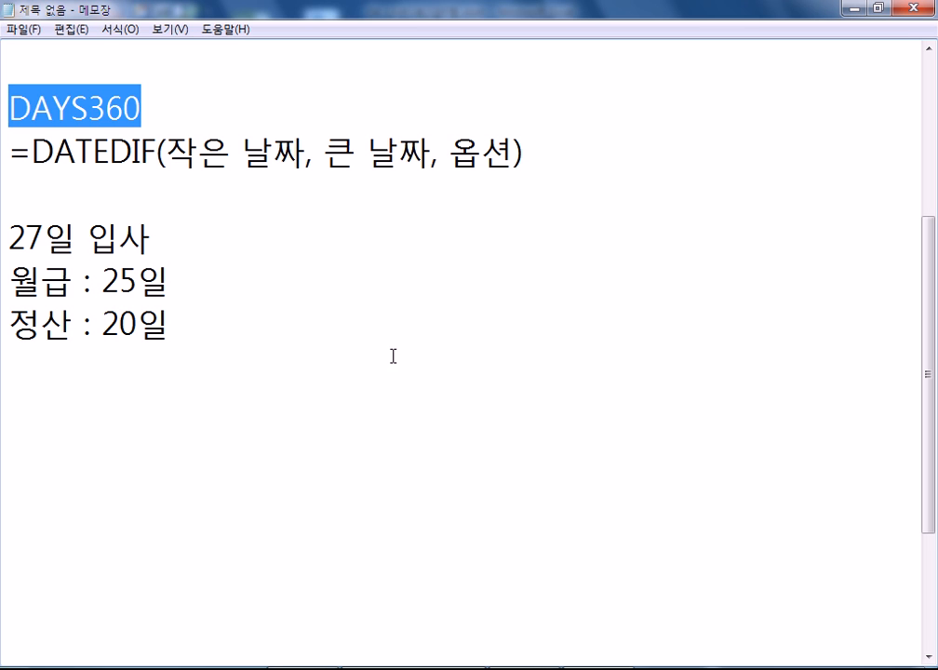
{"action": "left_click", "coordinate": [426, 442]}
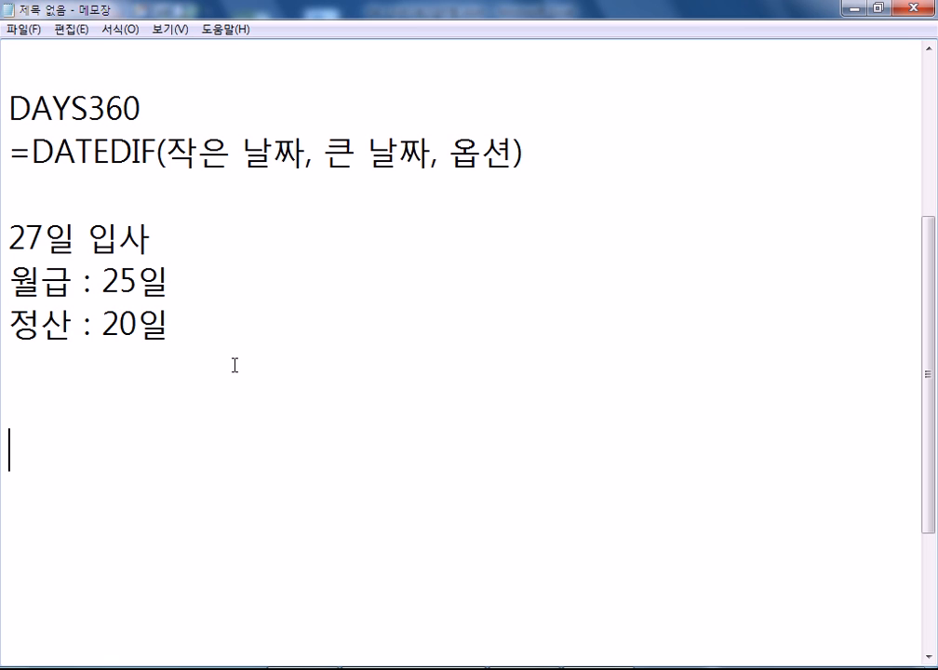
{"action": "left_click", "coordinate": [104, 325]}
{"action": "left_click_drag", "start_coordinate": [106, 327], "coordinate": [127, 327]}
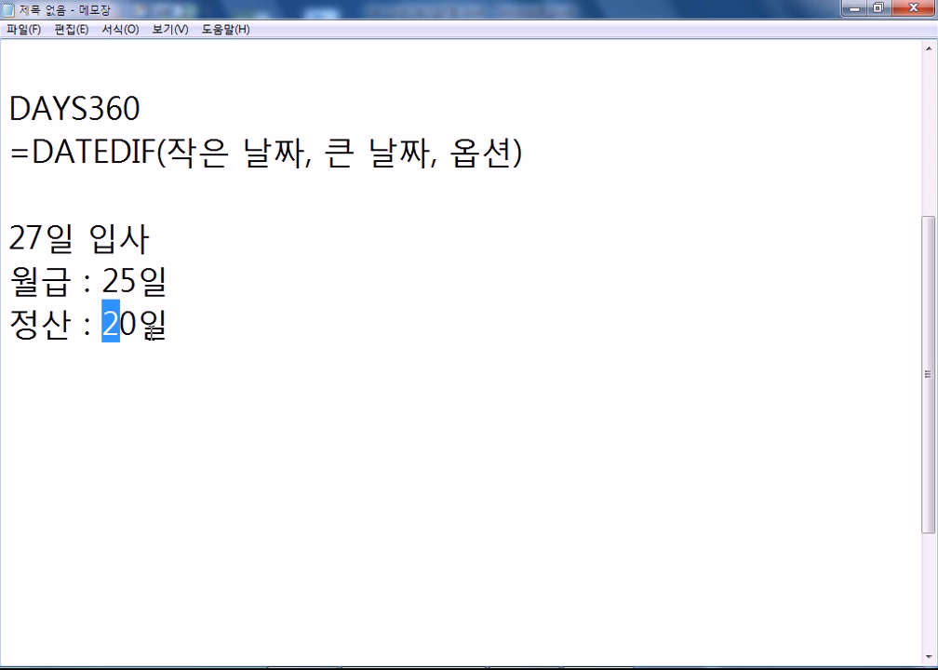
{"action": "left_click", "coordinate": [150, 335]}
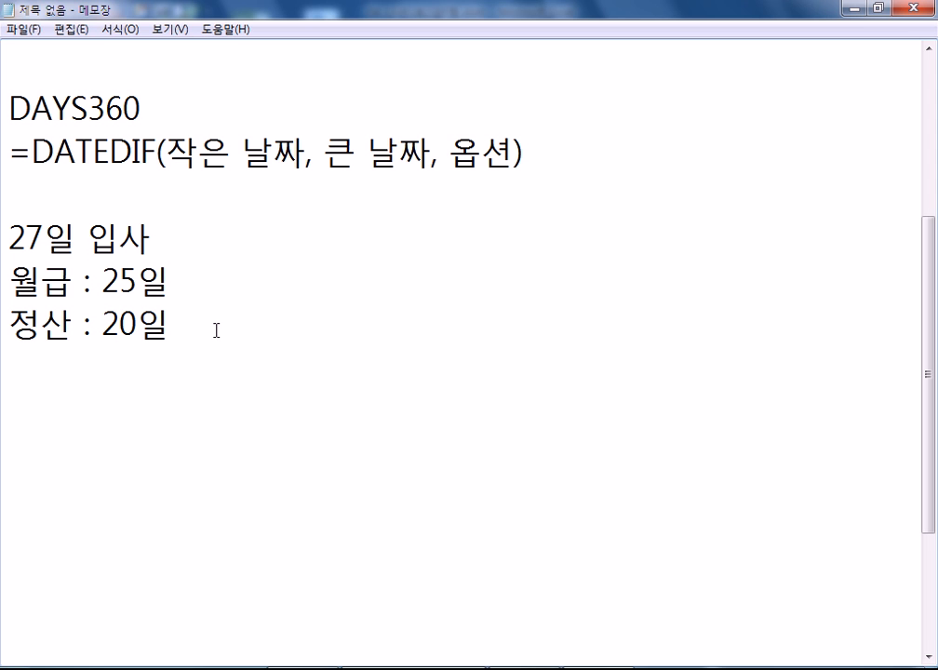
Step: Write the period "2/27 ~ 3/20" one blank line below the 정산 line, and highlight it briefly
{"action": "left_click", "coordinate": [261, 398]}
{"action": "type", "text": "2/27 ~ 3"}
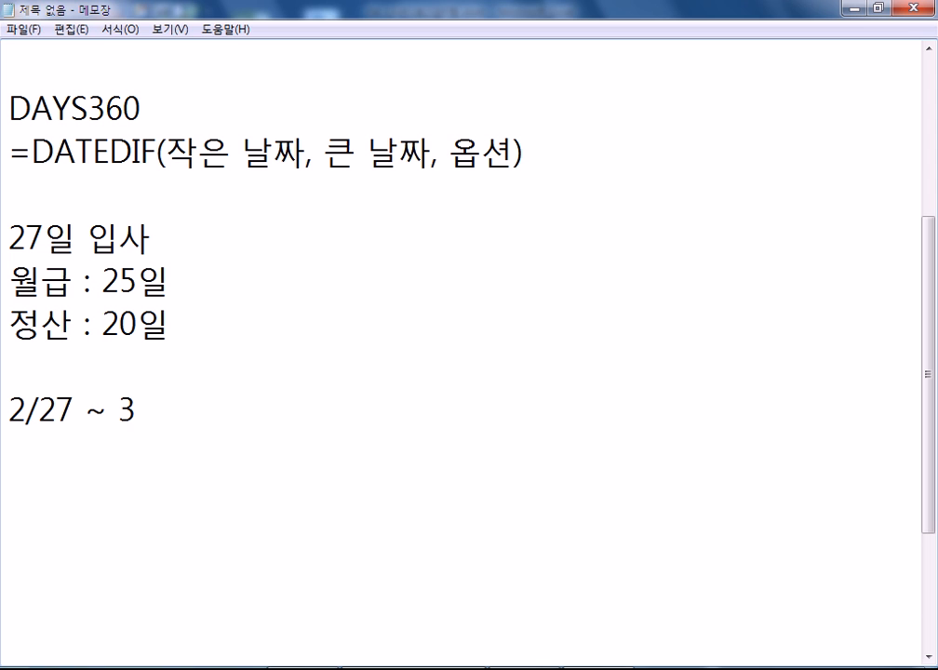
{"action": "type", "text": "/20"}
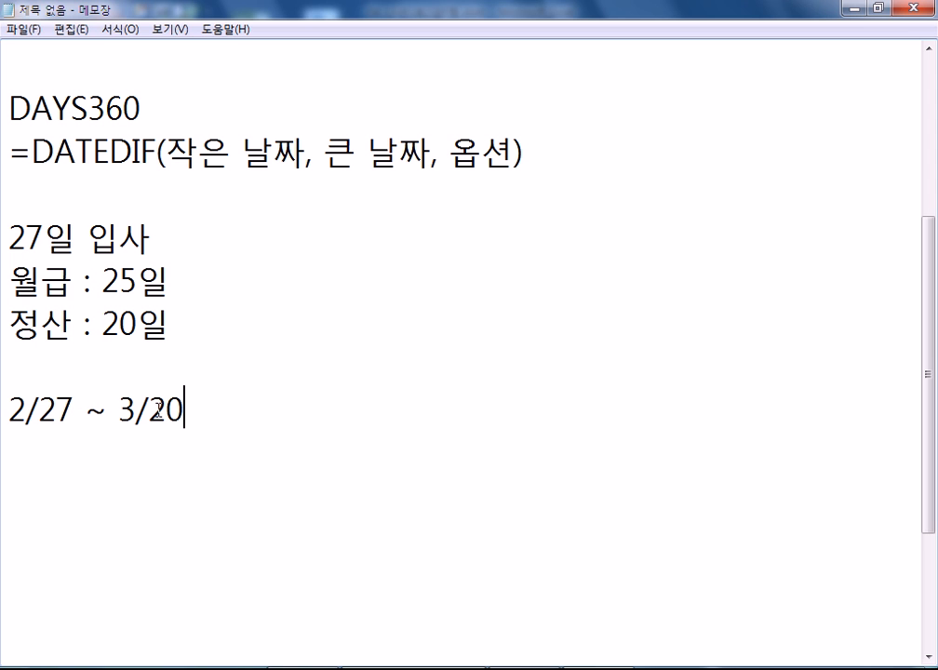
{"action": "left_click_drag", "start_coordinate": [184, 407], "coordinate": [9, 410]}
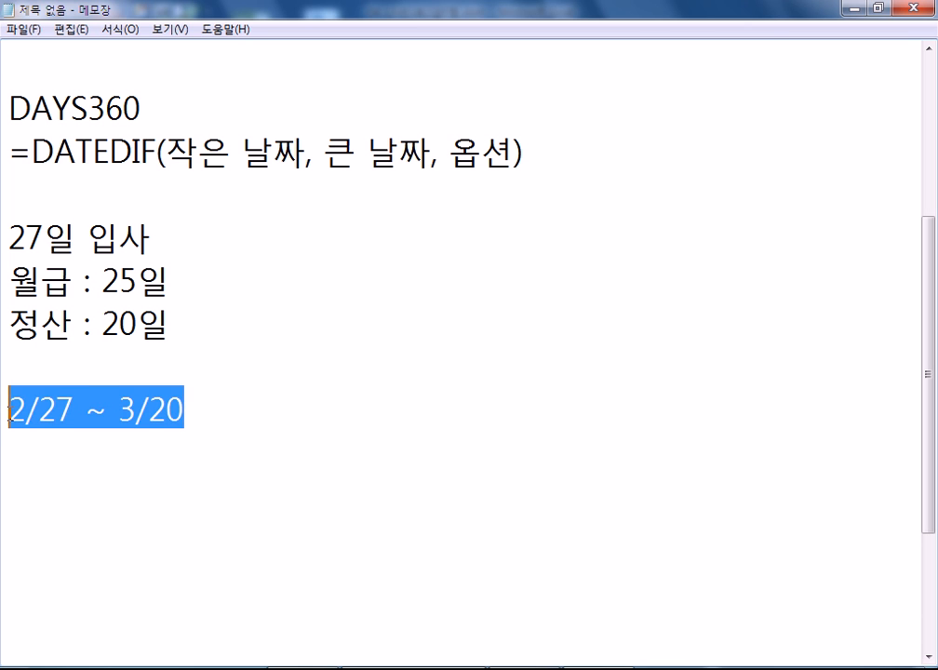
{"action": "left_click", "coordinate": [200, 409]}
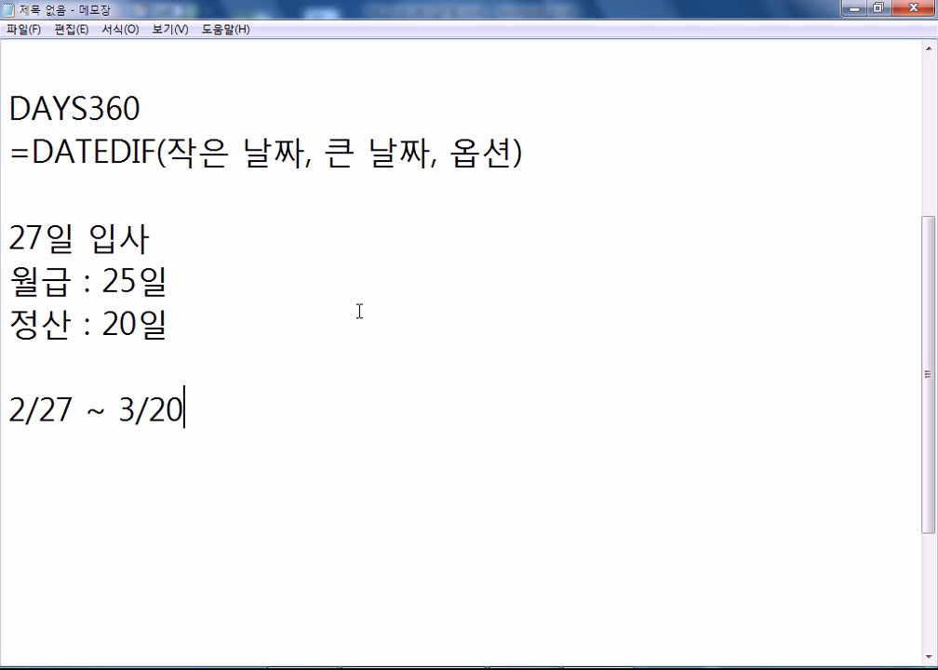
Step: Highlight the DATEDIF function name in the syntax line, including its DIF part
{"action": "left_click", "coordinate": [182, 123]}
{"action": "left_click", "coordinate": [167, 176]}
{"action": "left_click", "coordinate": [33, 151]}
{"action": "left_click_drag", "start_coordinate": [33, 152], "coordinate": [157, 152]}
{"action": "left_click", "coordinate": [111, 152]}
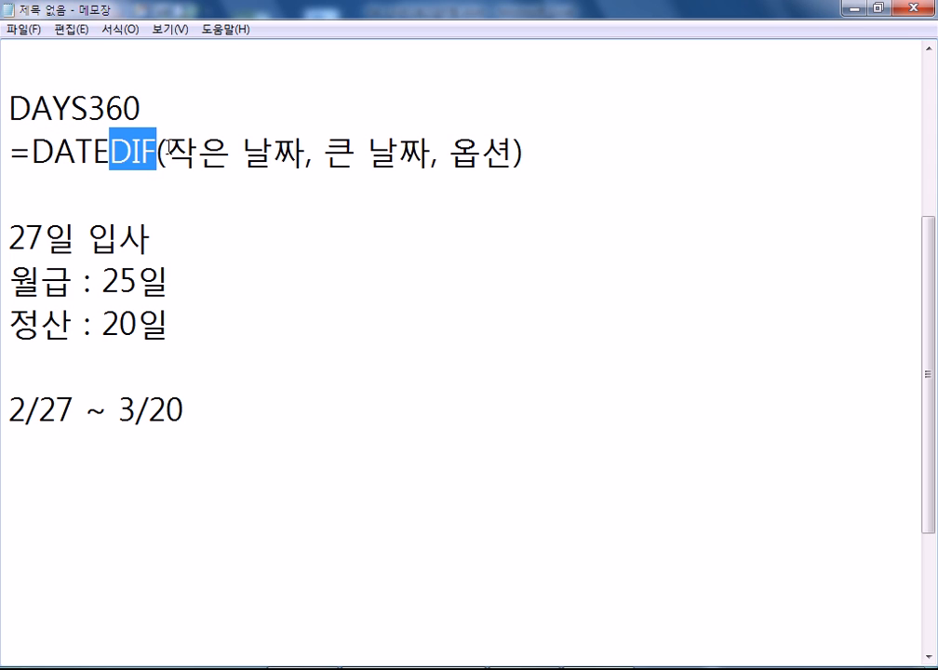
{"action": "left_click", "coordinate": [178, 179]}
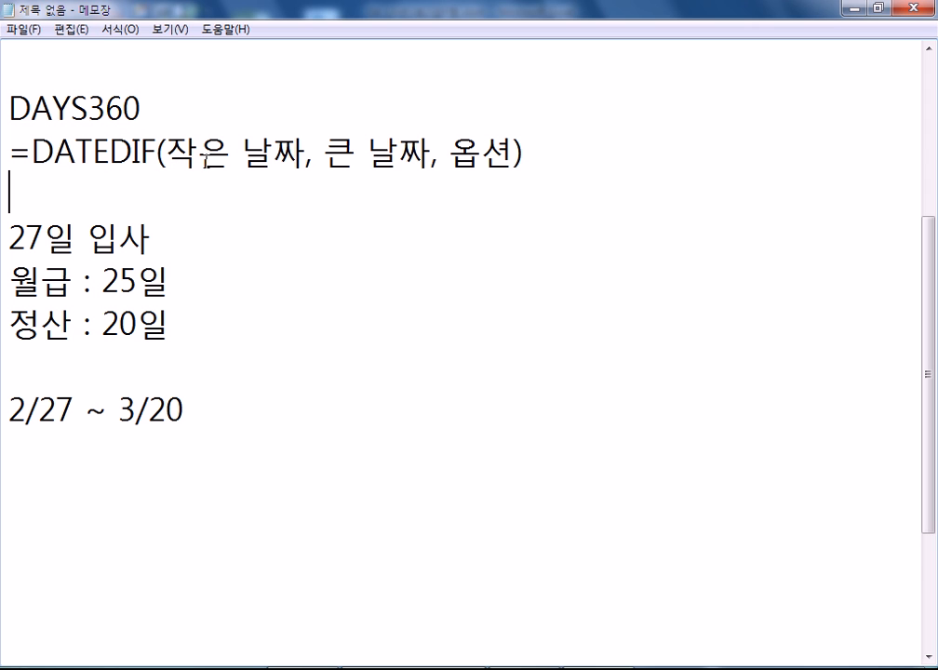
Step: Copy the DATEDIF syntax line and paste it twice, one blank line below the "2/27 ~ 3/20" period
{"action": "left_click_drag", "start_coordinate": [10, 149], "coordinate": [12, 179]}
{"action": "key", "text": "ctrl+c"}
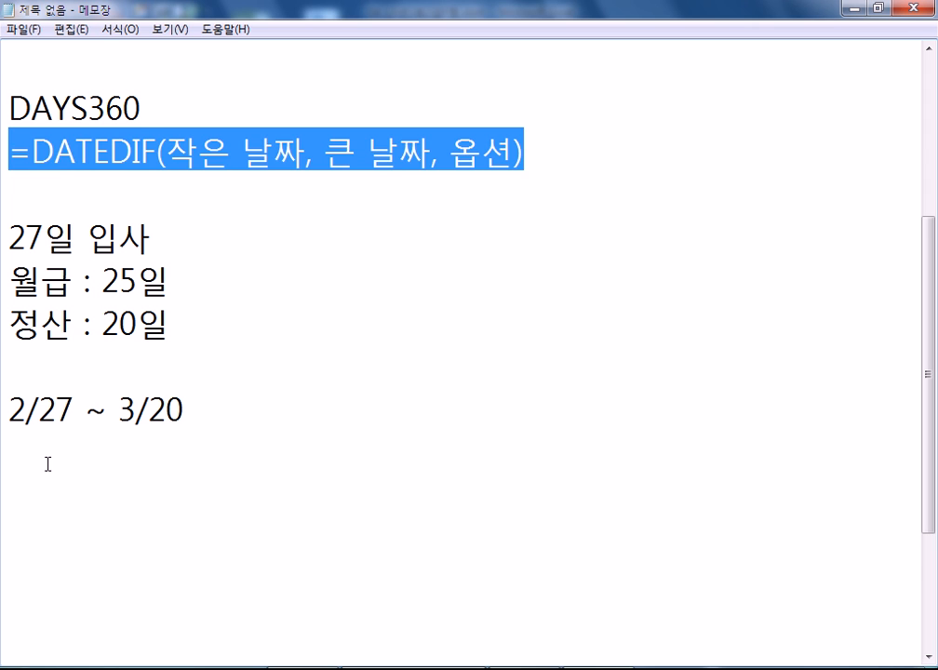
{"action": "left_click", "coordinate": [73, 486]}
{"action": "key", "text": "ctrl+v"}
{"action": "scroll", "coordinate": [283, 387], "scroll_direction": "down", "scroll_amount": 2}
{"action": "key", "text": "ctrl+v"}
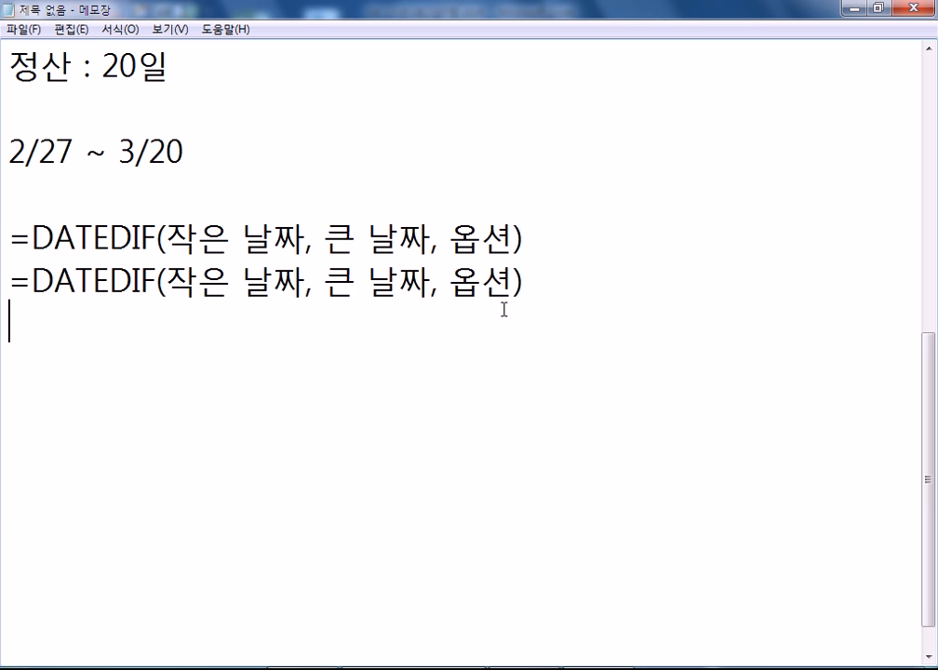
Step: Replace 옵션 with "Y" in the second pasted DATEDIF line, and duplicate that line until there are six of them
{"action": "left_click_drag", "start_coordinate": [451, 281], "coordinate": [512, 282]}
{"action": "type", "text": "\"Y\""}
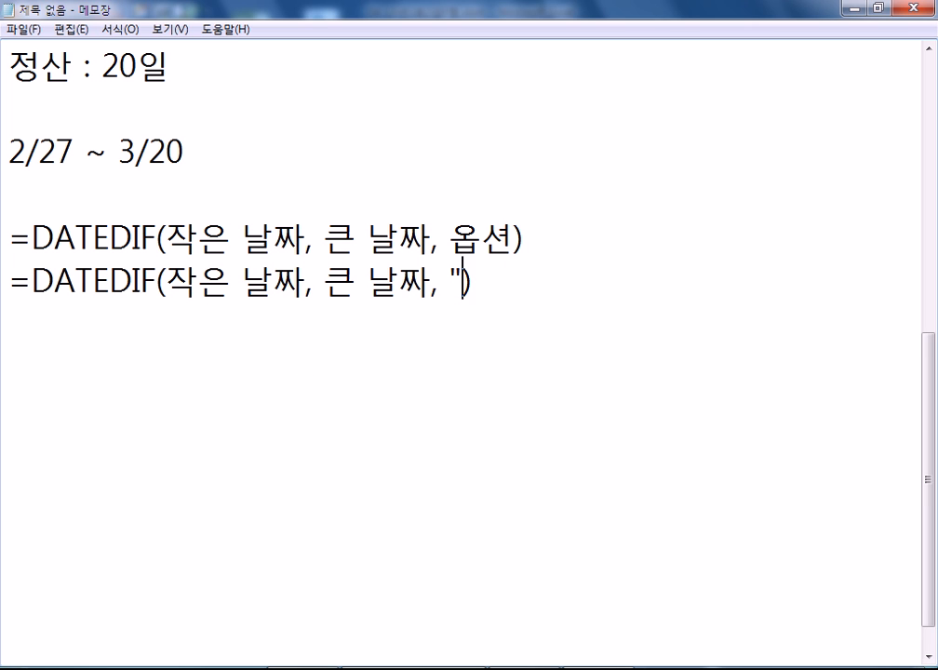
{"action": "key", "text": "Down"}
{"action": "key", "text": "Up"}
{"action": "key", "text": "shift+Down"}
{"action": "key", "text": "ctrl+c"}
{"action": "key", "text": "ctrl+v"}
{"action": "key", "text": "ctrl+v"}
{"action": "key", "text": "ctrl+v"}
{"action": "key", "text": "ctrl+v"}
{"action": "key", "text": "ctrl+v"}
{"action": "key", "text": "ctrl+v"}
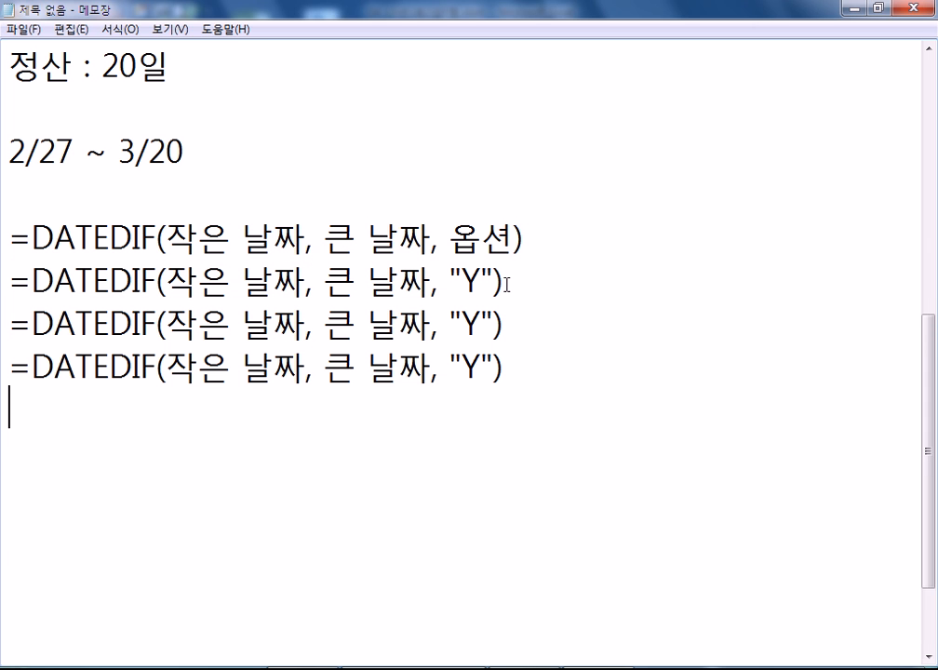
Step: Change the option to "M" in the second of the six "Y" lines and to "D" in the third
{"action": "key", "text": "BackSpace"}
{"action": "key", "text": "Up"}
{"action": "key", "text": "Up"}
{"action": "key", "text": "Up"}
{"action": "key", "text": "Up"}
{"action": "key", "text": "Left"}
{"action": "key", "text": "Left"}
{"action": "key", "text": "Left"}
{"action": "key", "text": "shift+Right"}
{"action": "type", "text": "D"}
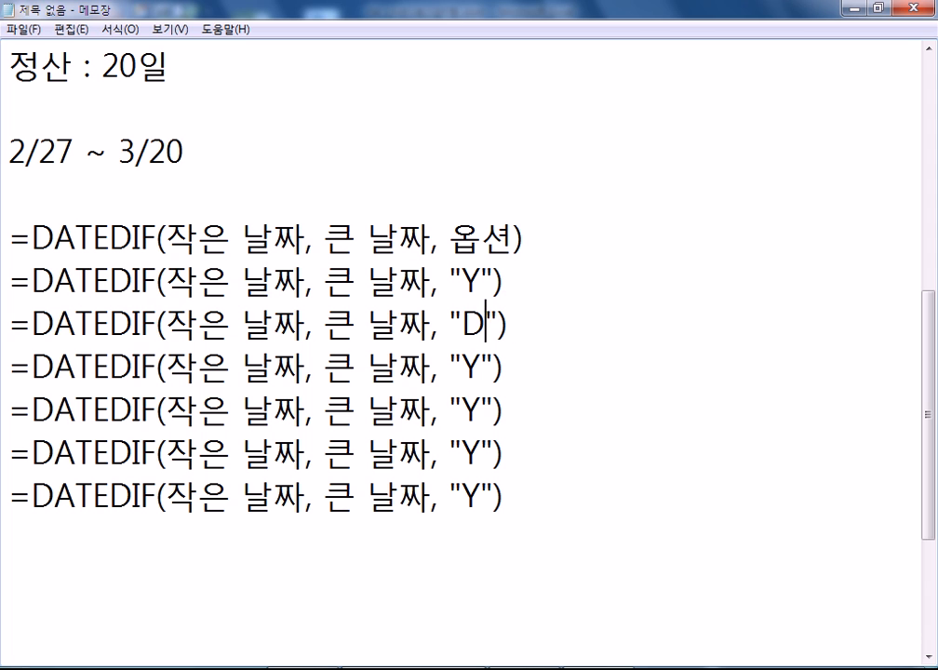
{"action": "key", "text": "Left"}
{"action": "key", "text": "shift+Right"}
{"action": "type", "text": "M"}
{"action": "key", "text": "Down"}
{"action": "key", "text": "Left"}
{"action": "key", "text": "shift+Right"}
{"action": "type", "text": "D"}
Step: Change the option in the line below "D" to YM, and delete the two remaining "Y" lines beneath it
{"action": "key", "text": "Down"}
{"action": "key", "text": "Left"}
{"action": "key", "text": "Right"}
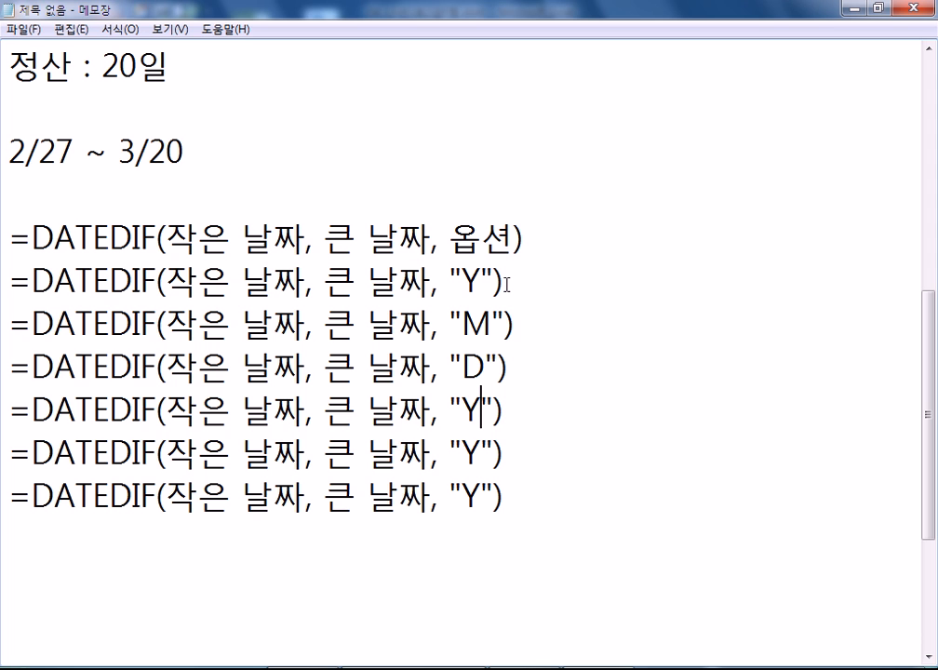
{"action": "type", "text": "M"}
{"action": "key", "text": "Delete"}
{"action": "key", "text": "Down"}
{"action": "key", "text": "Home"}
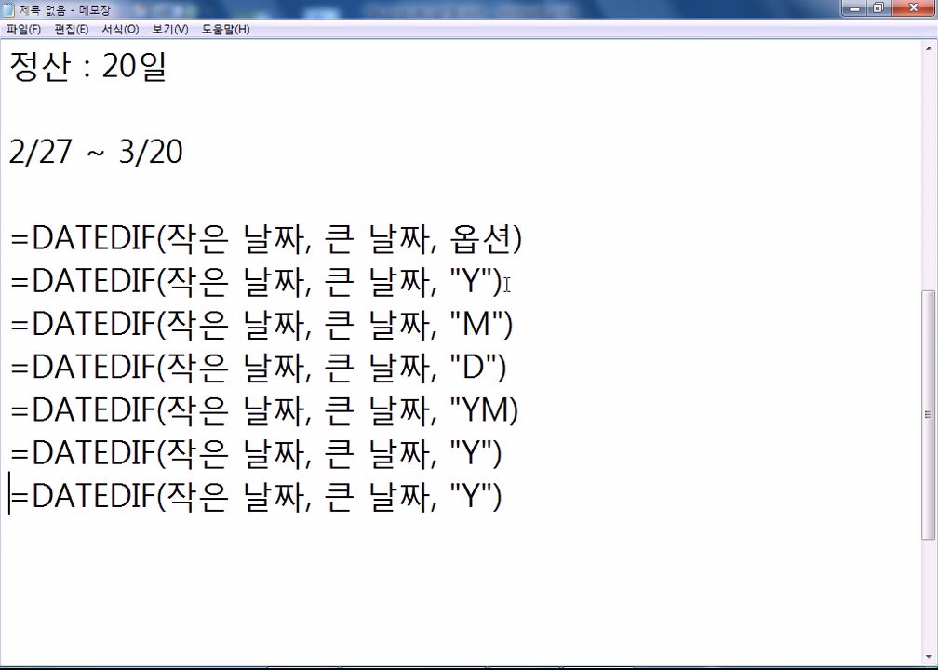
{"action": "key", "text": "shift+Down"}
{"action": "key", "text": "shift+Down"}
{"action": "key", "text": "Delete"}
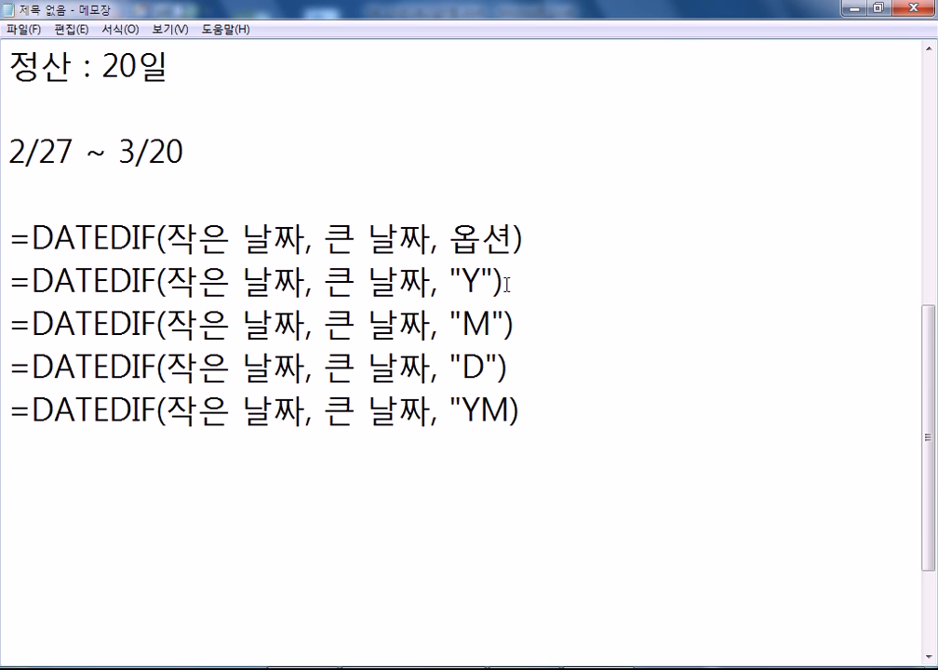
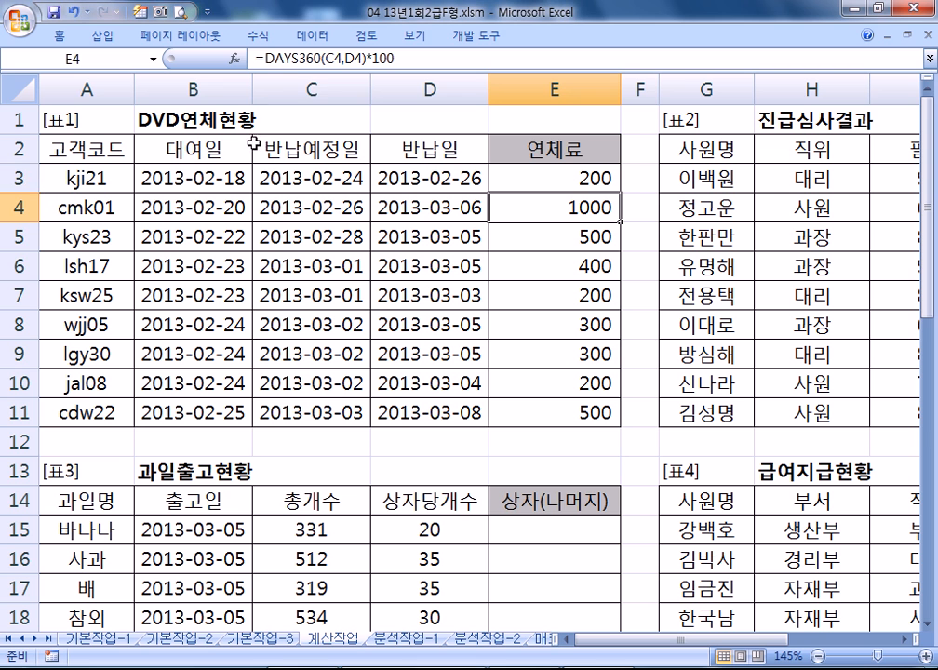
Step: Look through the function categories in the function wizard from empty cell E1, and close it without inserting a function
{"action": "left_click", "coordinate": [539, 119]}
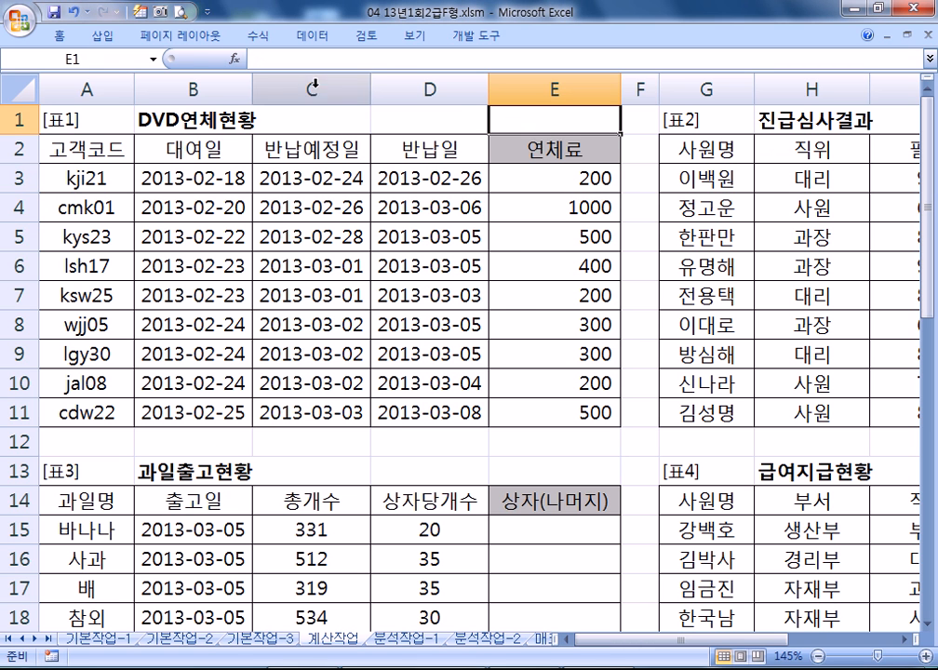
{"action": "left_click", "coordinate": [235, 59]}
{"action": "left_click", "coordinate": [748, 247]}
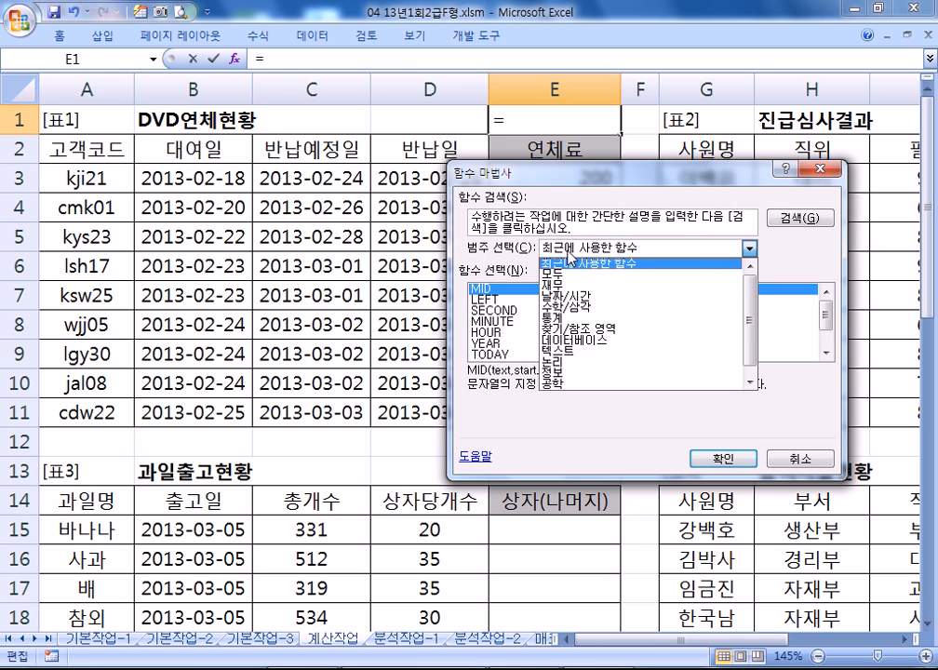
{"action": "scroll", "coordinate": [750, 315], "scroll_direction": "down", "scroll_amount": 1}
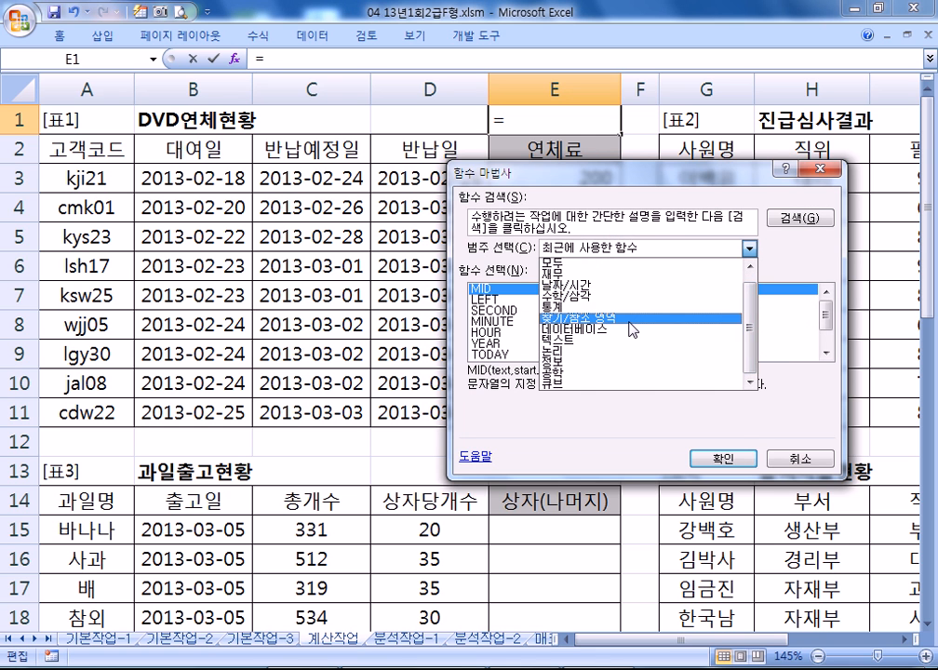
{"action": "key", "text": "Escape"}
{"action": "key", "text": "Escape"}
Step: Enter =DATEDIF(C3,D3,"D")*100 in the first 연체료 cell E3 and fill it down to E11
{"action": "left_click", "coordinate": [558, 189]}
{"action": "type", "text": "=DA"}
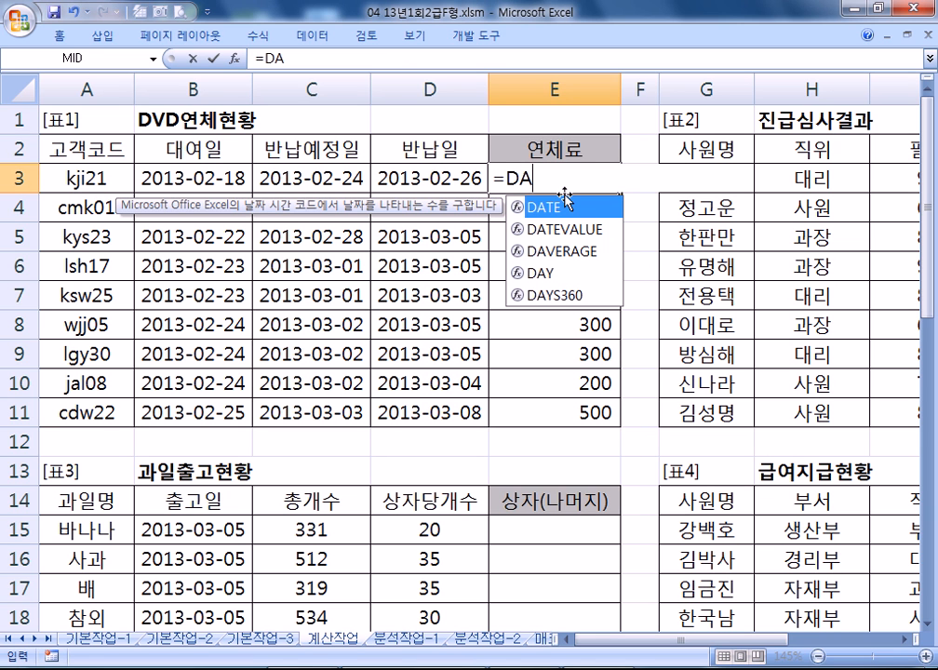
{"action": "type", "text": "TET"}
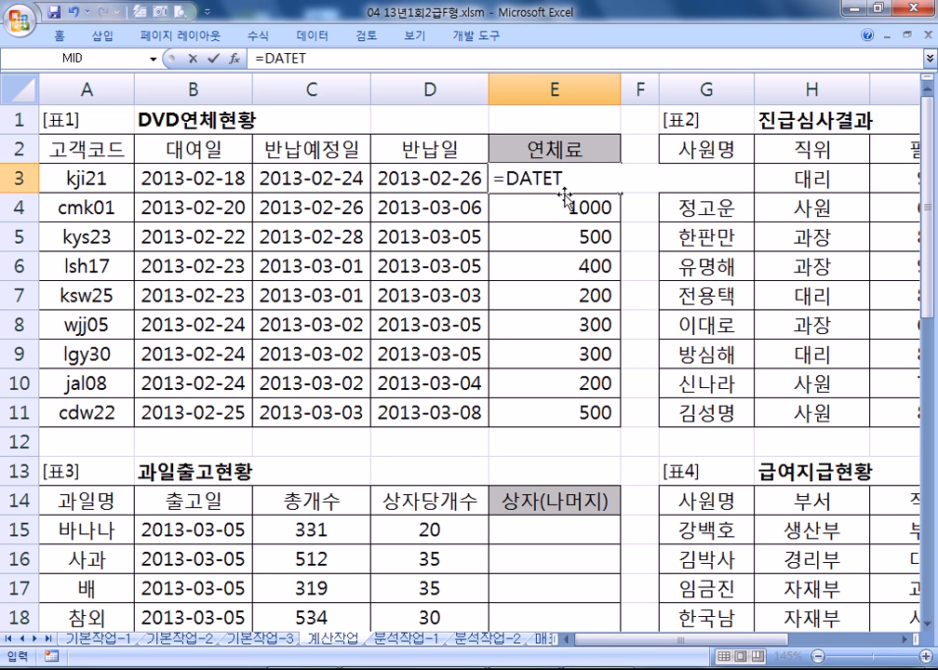
{"action": "key", "text": "BackSpace"}
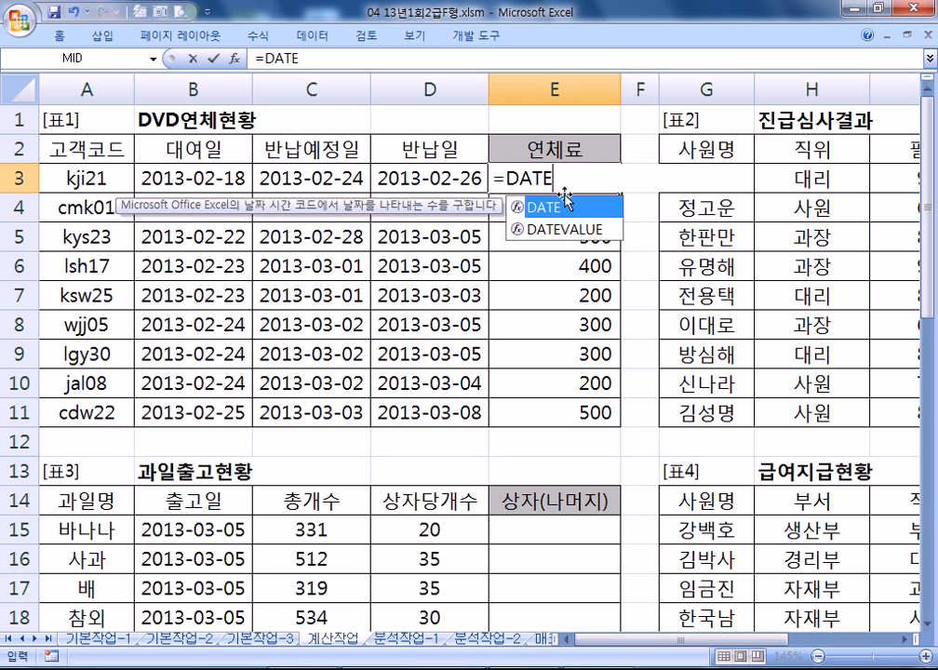
{"action": "type", "text": "DIF"}
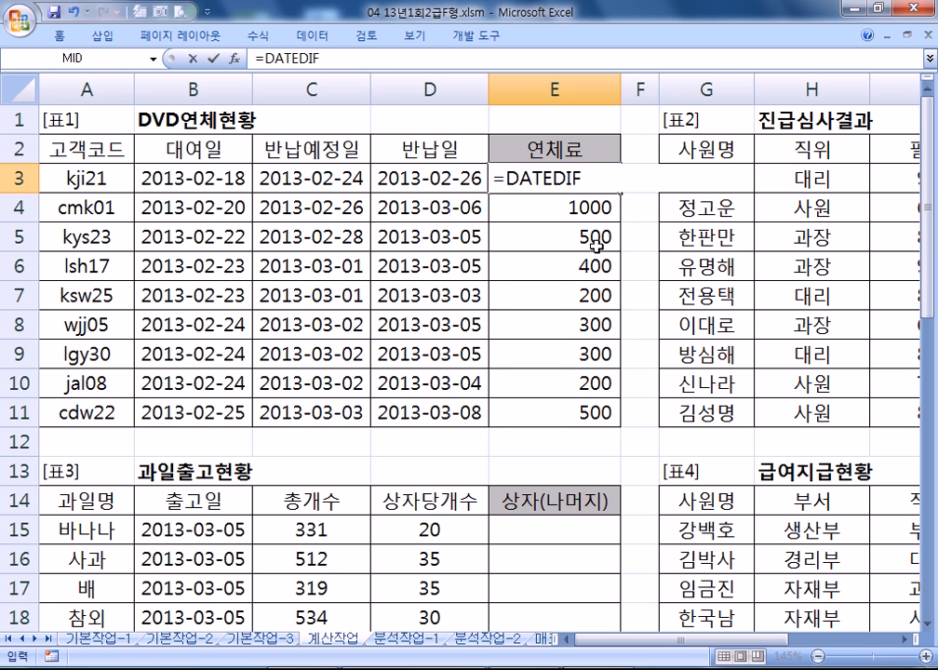
{"action": "type", "text": "("}
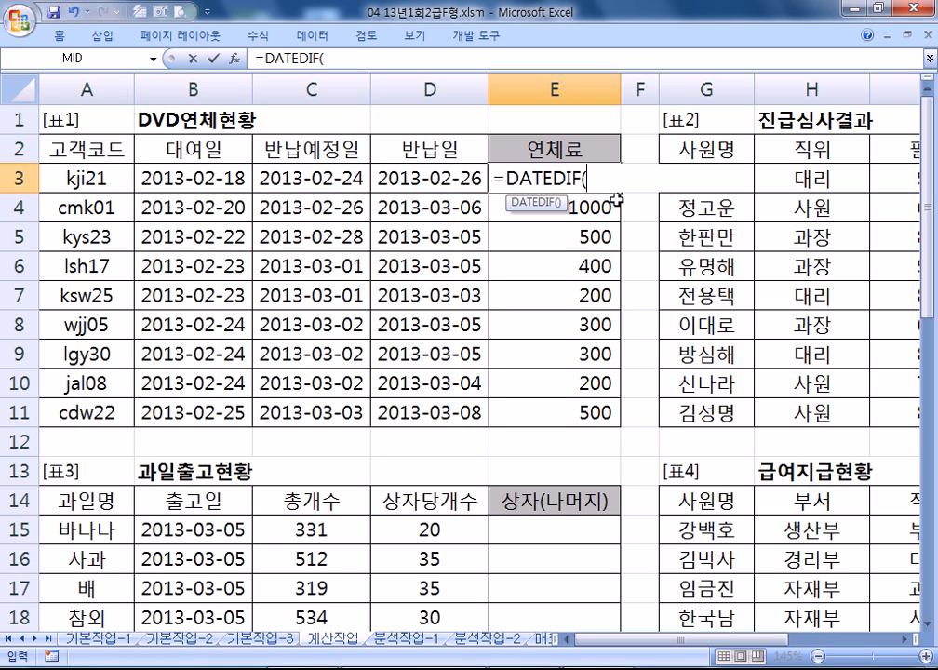
{"action": "left_click", "coordinate": [343, 177]}
{"action": "type", "text": ","}
{"action": "left_click", "coordinate": [420, 178]}
{"action": "type", "text": ",\"D\""}
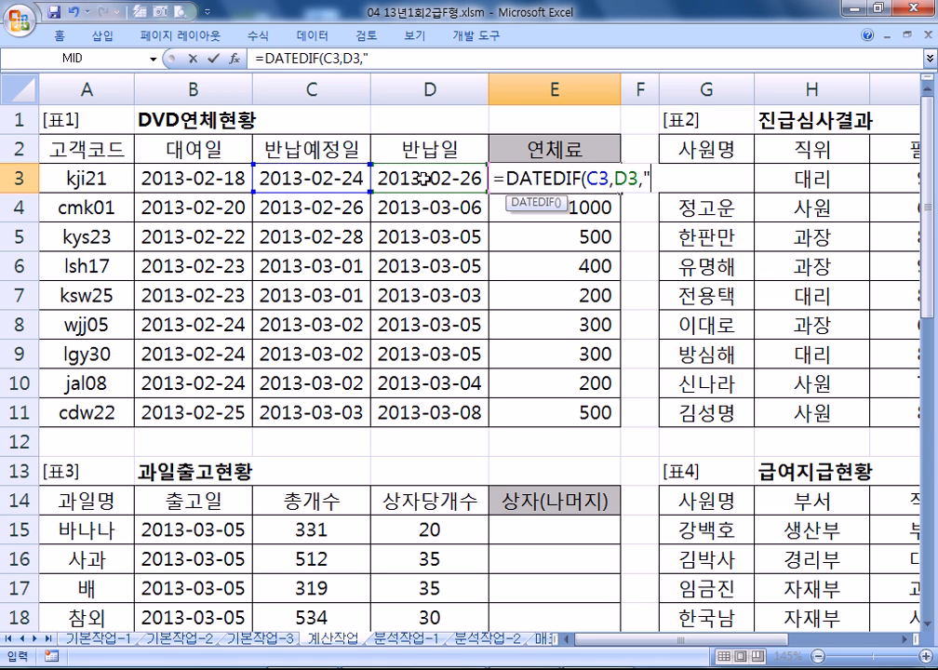
{"action": "type", "text": ")*100"}
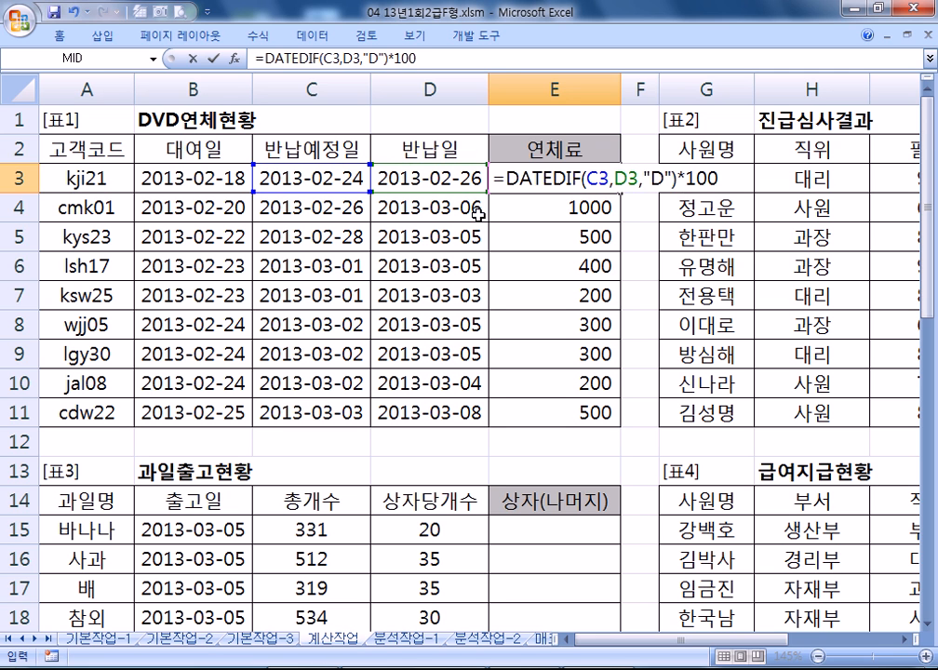
{"action": "key", "text": "Return"}
{"action": "left_click", "coordinate": [601, 179]}
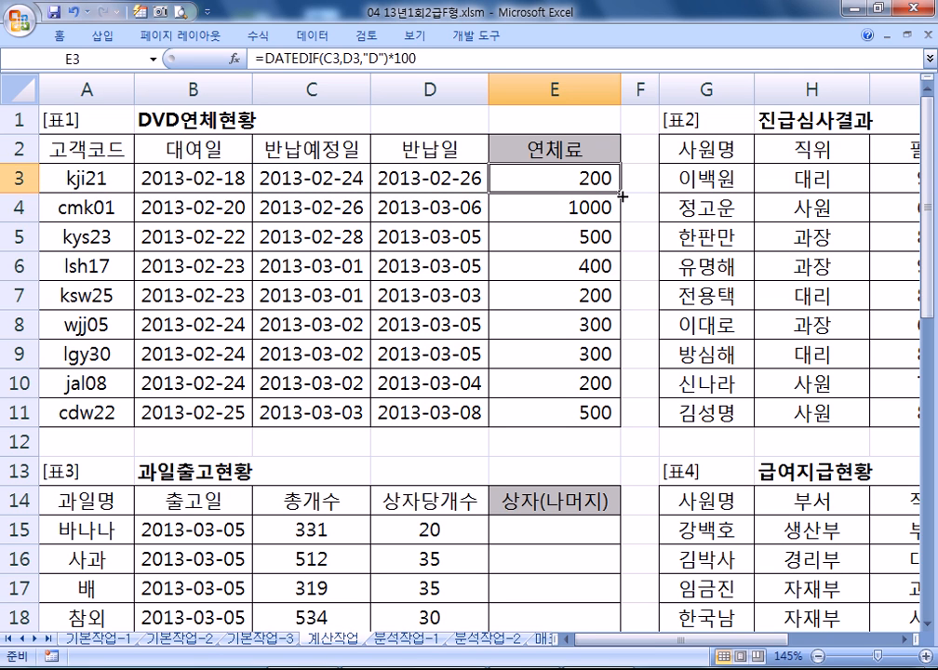
{"action": "double_click", "coordinate": [620, 196]}
Step: Examine the 연체료 formulas in E3 and E4 and the due date in C4, and glance at the DATEDIF notes in Notepad
{"action": "left_click", "coordinate": [569, 201]}
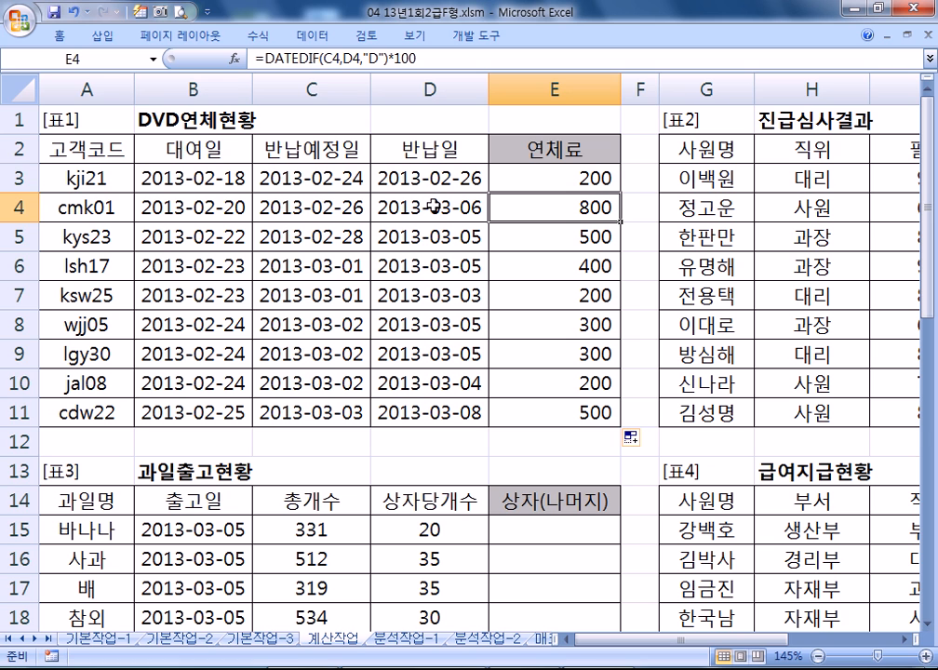
{"action": "left_click", "coordinate": [531, 176]}
{"action": "left_click", "coordinate": [496, 208]}
{"action": "left_click", "coordinate": [314, 206]}
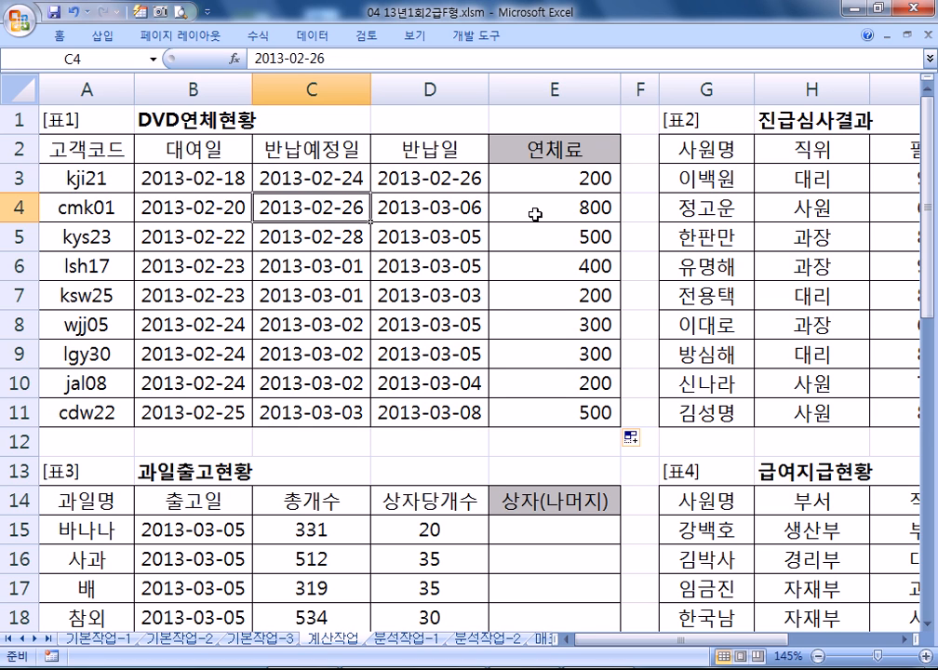
{"action": "left_click", "coordinate": [540, 182]}
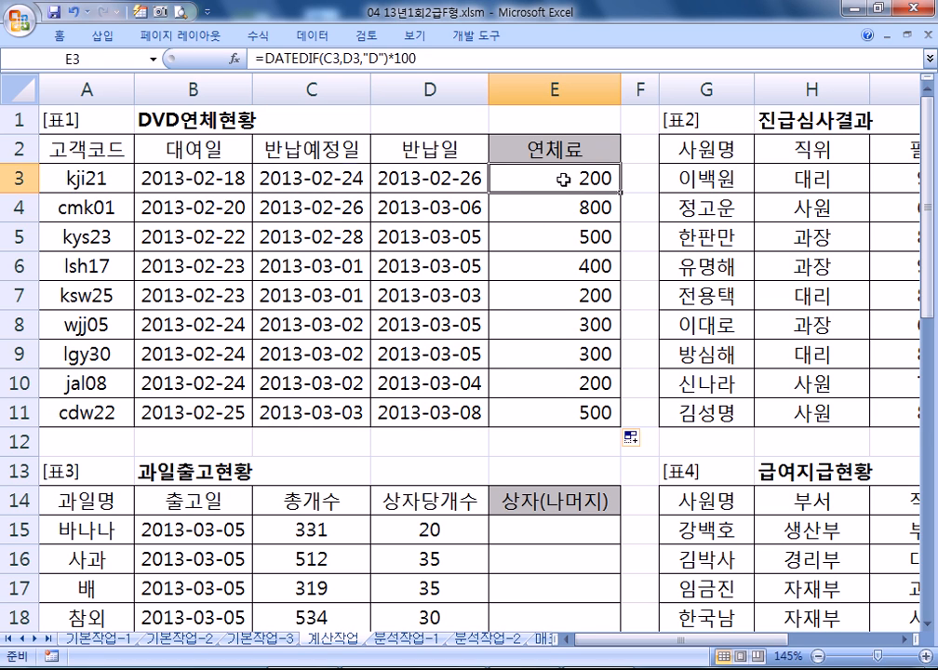
{"action": "key", "text": "F2"}
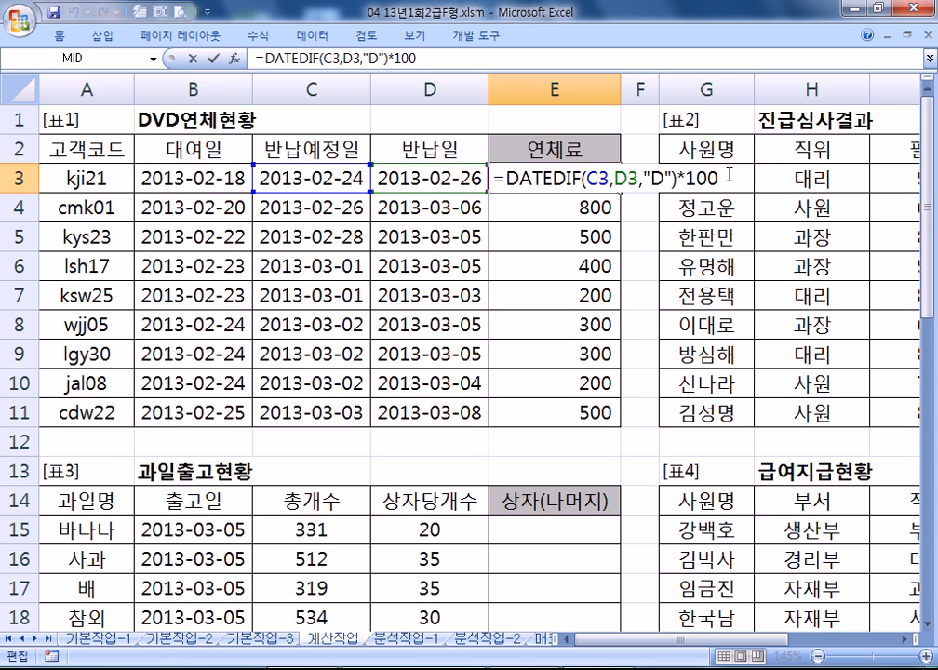
{"action": "key", "text": "alt+Tab"}
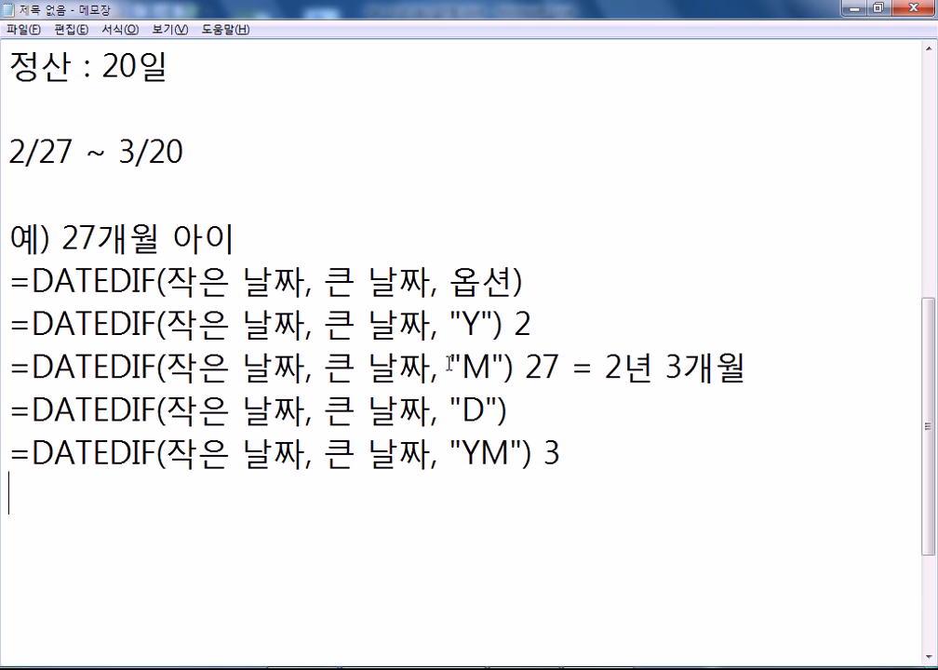
{"action": "key", "text": "alt+Tab"}
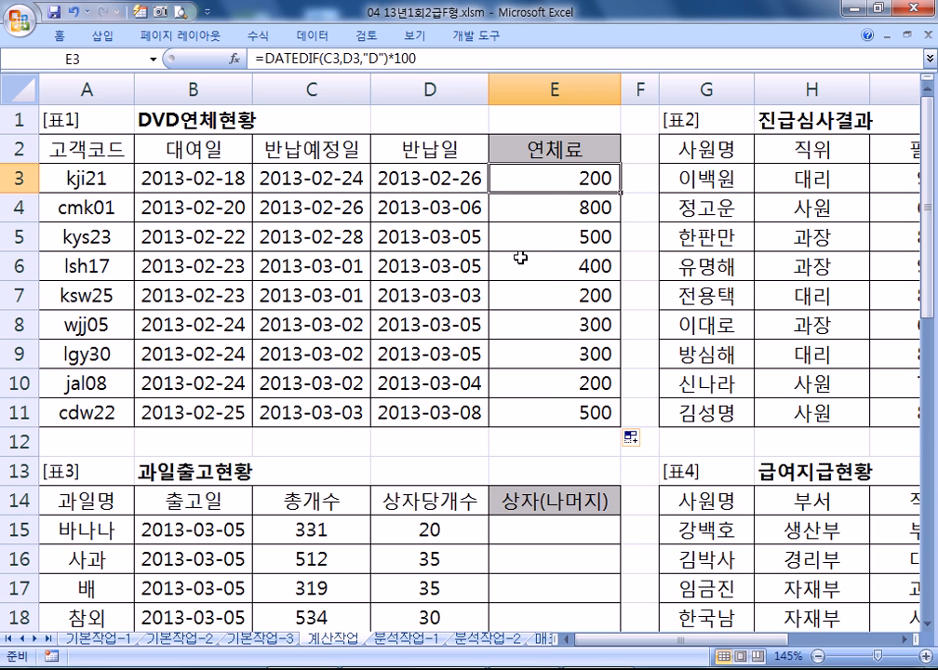
Step: View the 진급심사결과 table, and select the first 상자(나머지) cell E15 of the 과일출고현황 table
{"action": "left_click_drag", "start_coordinate": [741, 640], "coordinate": [853, 644]}
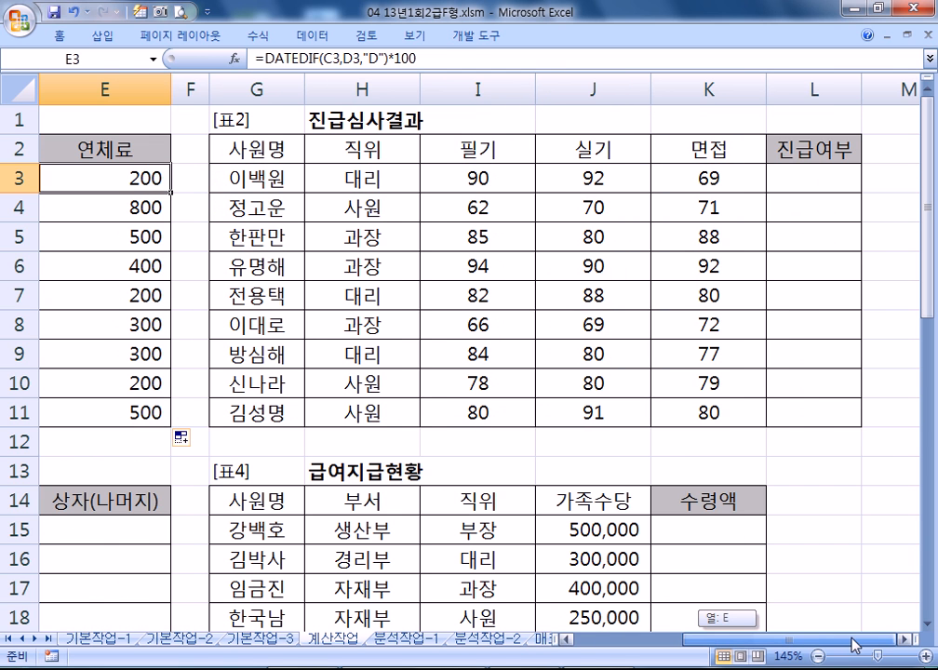
{"action": "left_click", "coordinate": [904, 640]}
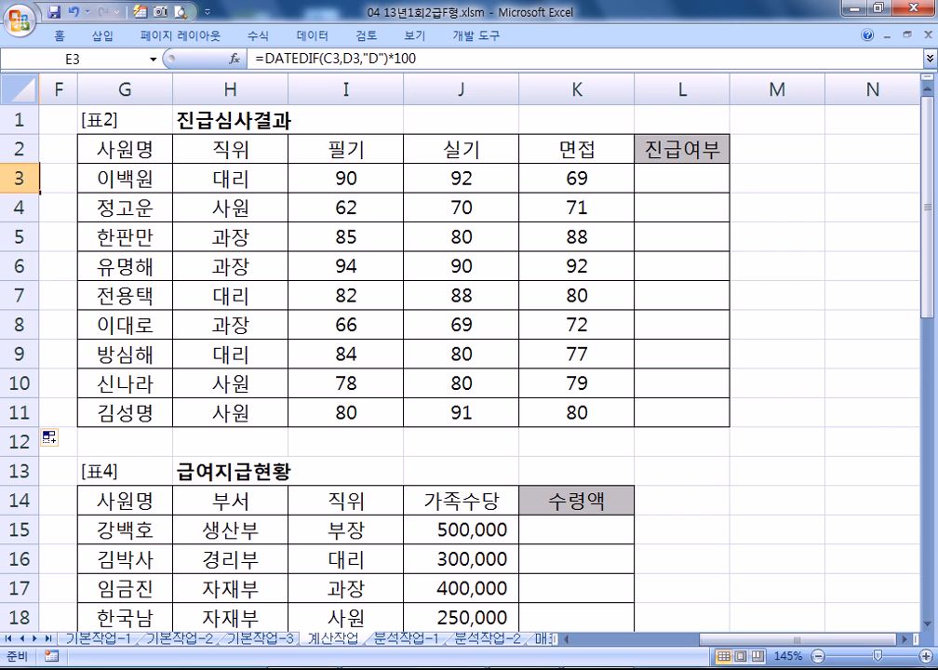
{"action": "key", "text": "Home"}
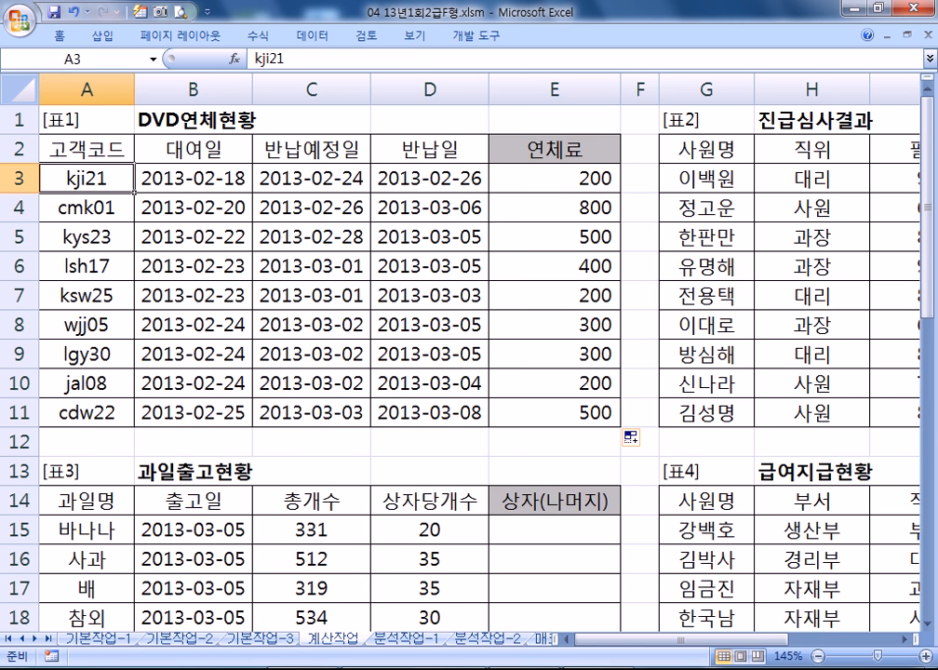
{"action": "scroll", "coordinate": [465, 372], "scroll_direction": "down", "scroll_amount": 4}
{"action": "left_click", "coordinate": [587, 190]}
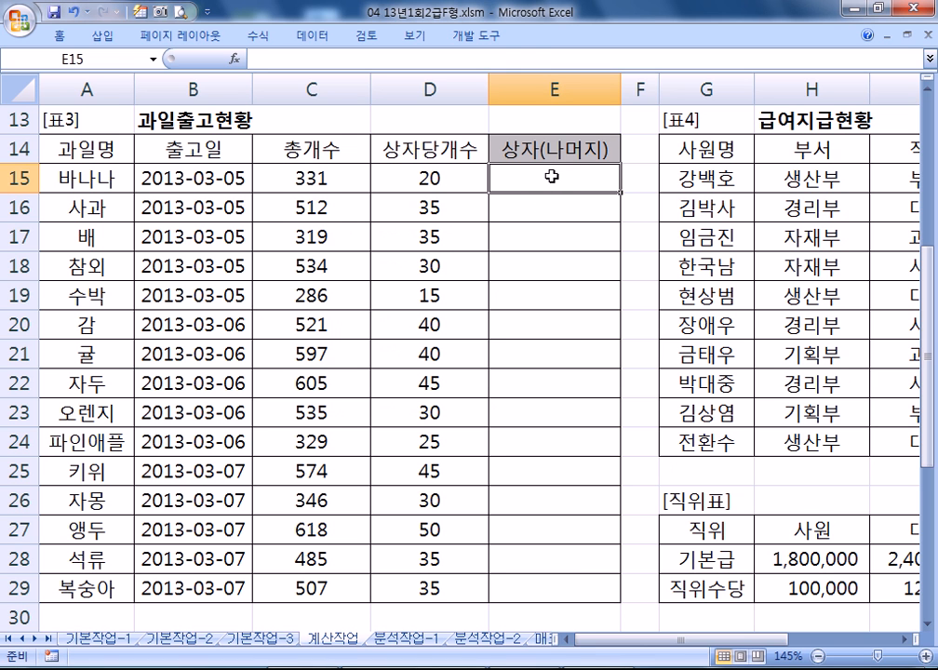
Step: Switch to the Notepad notes and place them as a smaller window over the worksheet, keeping row 15 in view
{"action": "left_click", "coordinate": [602, 667]}
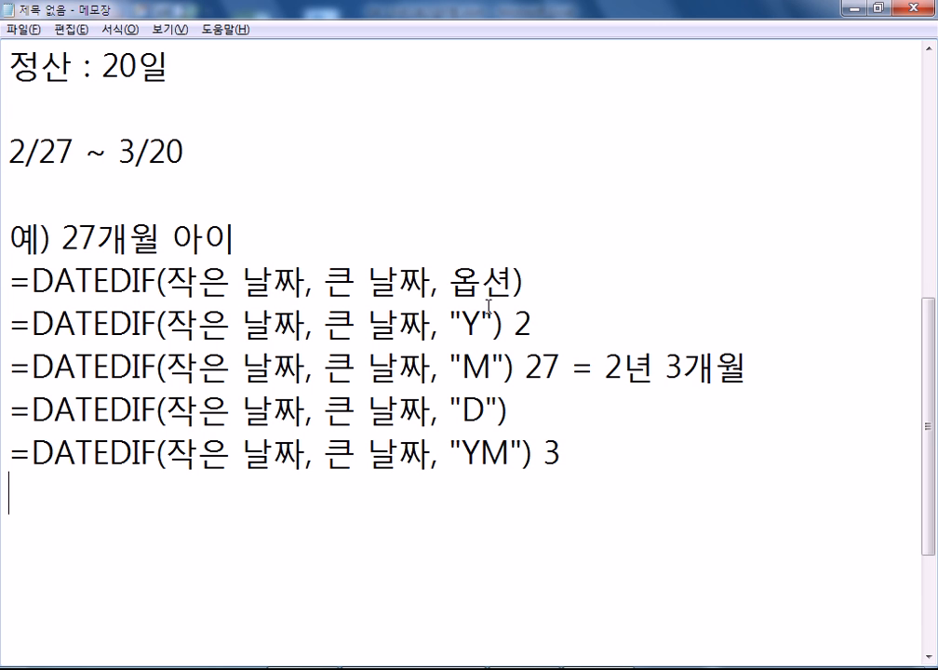
{"action": "left_click_drag", "start_coordinate": [219, 9], "coordinate": [312, 240]}
{"action": "left_click_drag", "start_coordinate": [258, 258], "coordinate": [206, 224]}
{"action": "scroll", "coordinate": [387, 352], "scroll_direction": "down", "scroll_amount": 3}
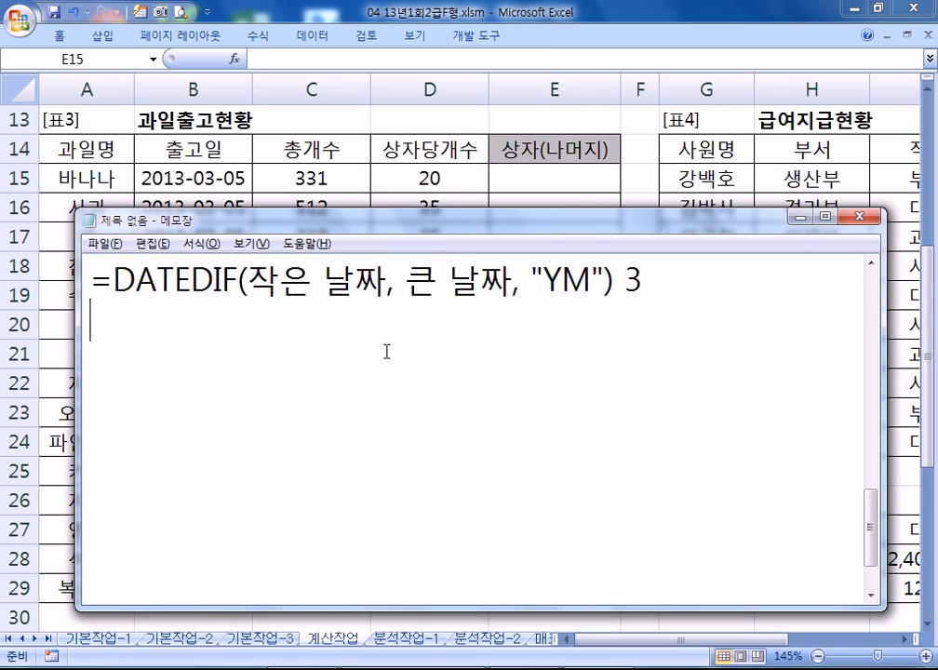
Step: Write "몫 =331/20" one blank line below the "YM" line of the notes
{"action": "key", "text": "Return"}
{"action": "type", "text": "목"}
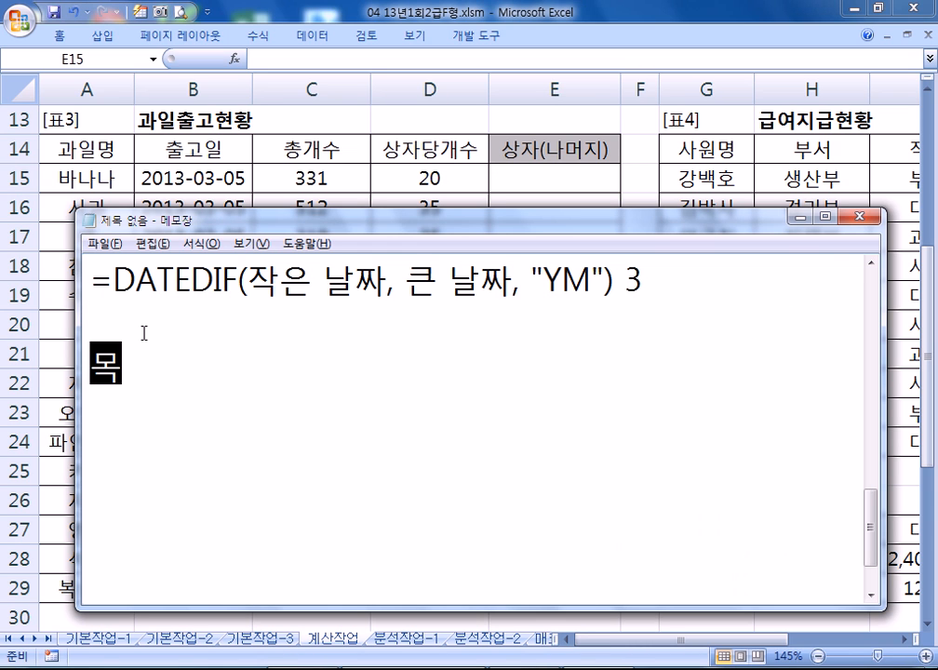
{"action": "type", "text": "ㅅ"}
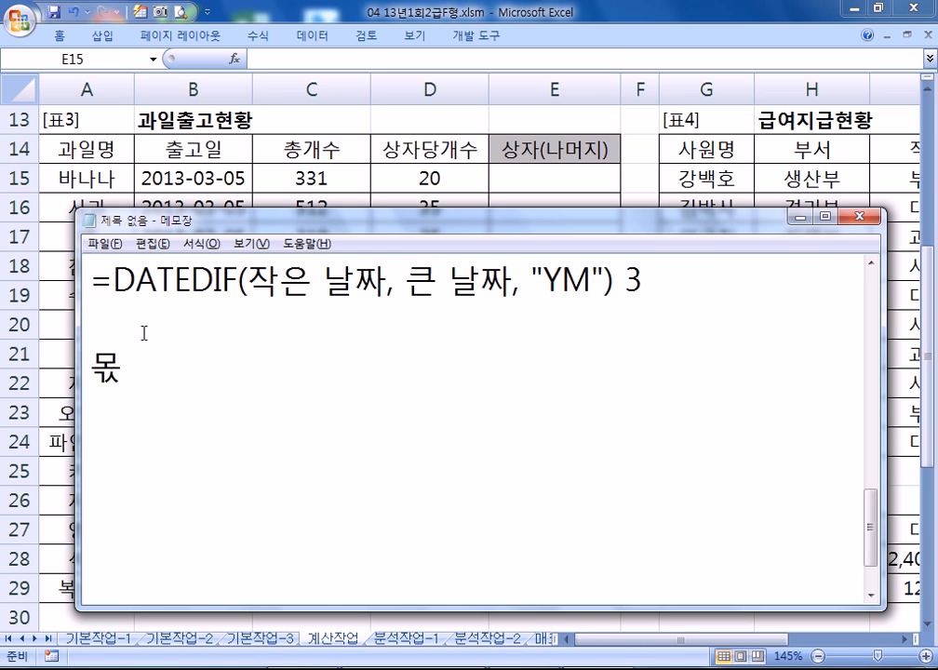
{"action": "type", "text": " =331/20"}
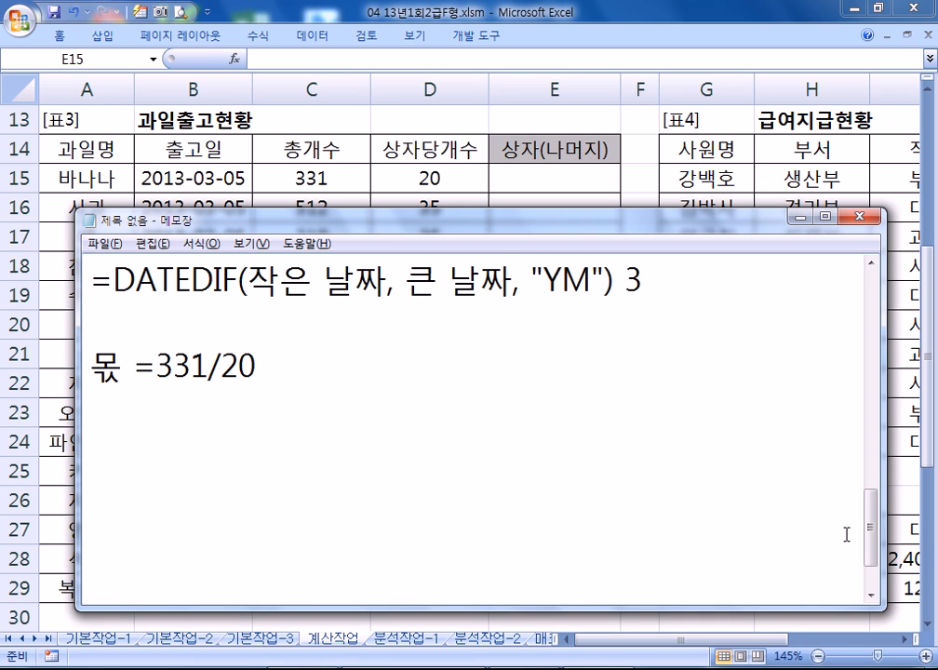
{"action": "key", "text": "Return"}
{"action": "type", "text": "4/2"}
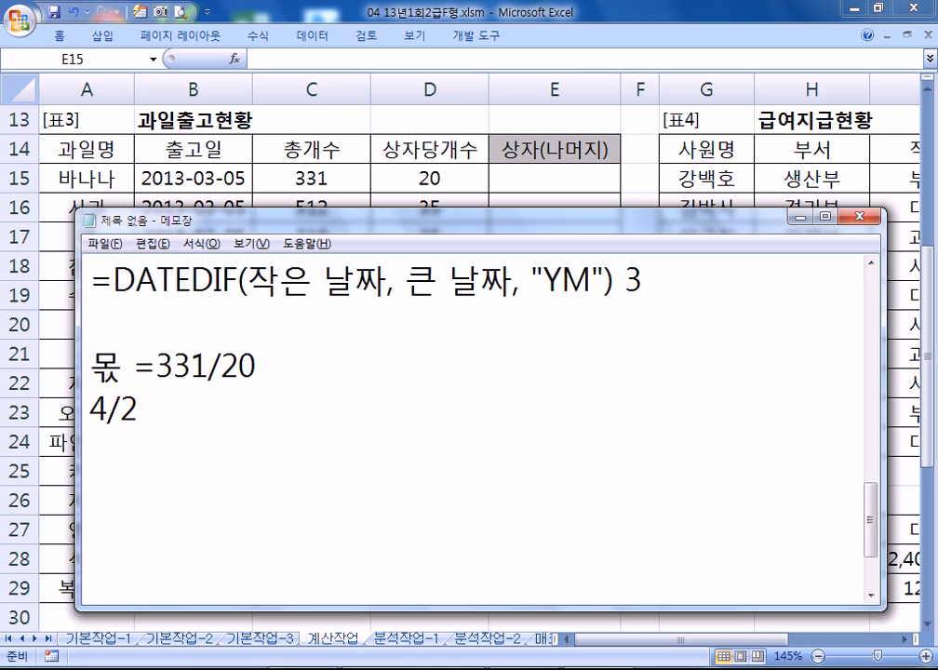
{"action": "key", "text": "BackSpace"}
{"action": "key", "text": "BackSpace"}
{"action": "key", "text": "BackSpace"}
Step: Write "정수부.소수부" on the line directly below "몫 =331/20" in the notes
{"action": "key", "text": "Return"}
{"action": "key", "text": "Return"}
{"action": "key", "text": "Return"}
{"action": "left_click", "coordinate": [222, 399]}
{"action": "type", "text": "정ㅅ"}
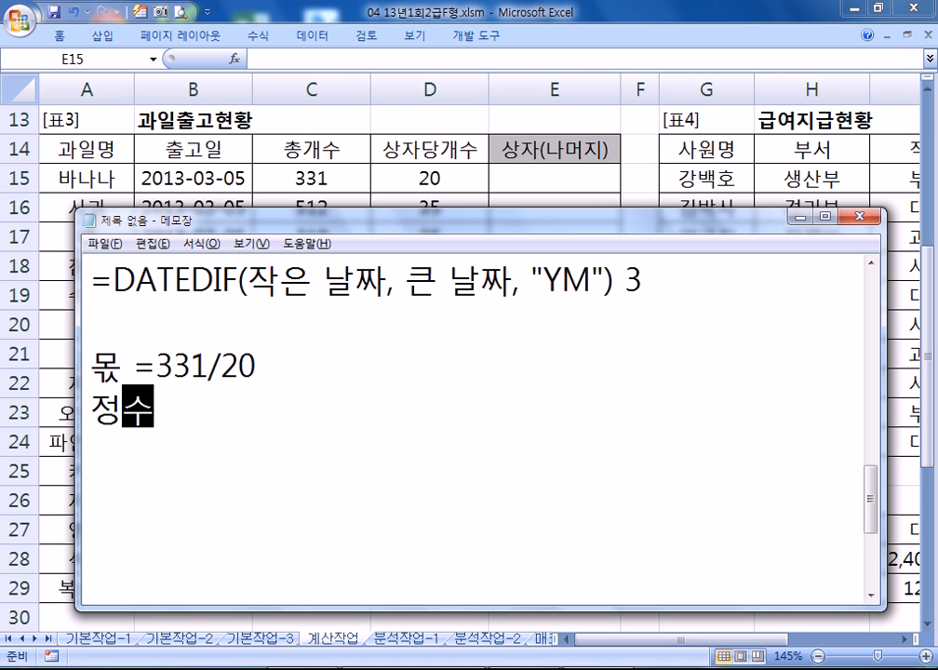
{"action": "type", "text": "수부.소수부"}
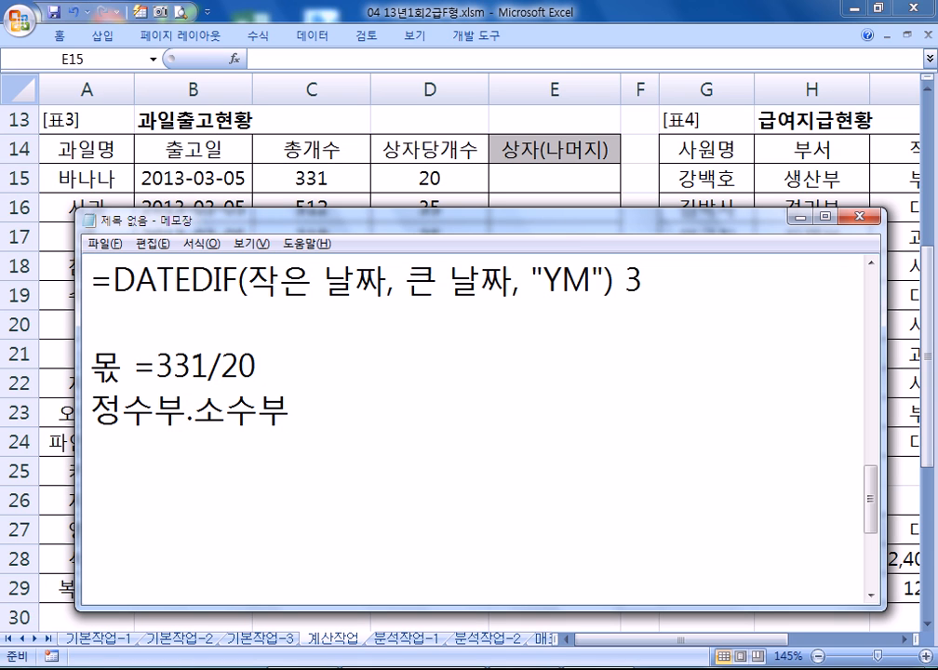
Step: Move "=331/20" to its own line under "몫", and highlight "정수부" on the line below it
{"action": "key", "text": "Up"}
{"action": "key", "text": "Home"}
{"action": "key", "text": "Right"}
{"action": "key", "text": "Return"}
{"action": "key", "text": "Delete"}
{"action": "key", "text": "Down"}
{"action": "key", "text": "shift+Right"}
{"action": "key", "text": "shift+Right"}
{"action": "key", "text": "shift+Right"}
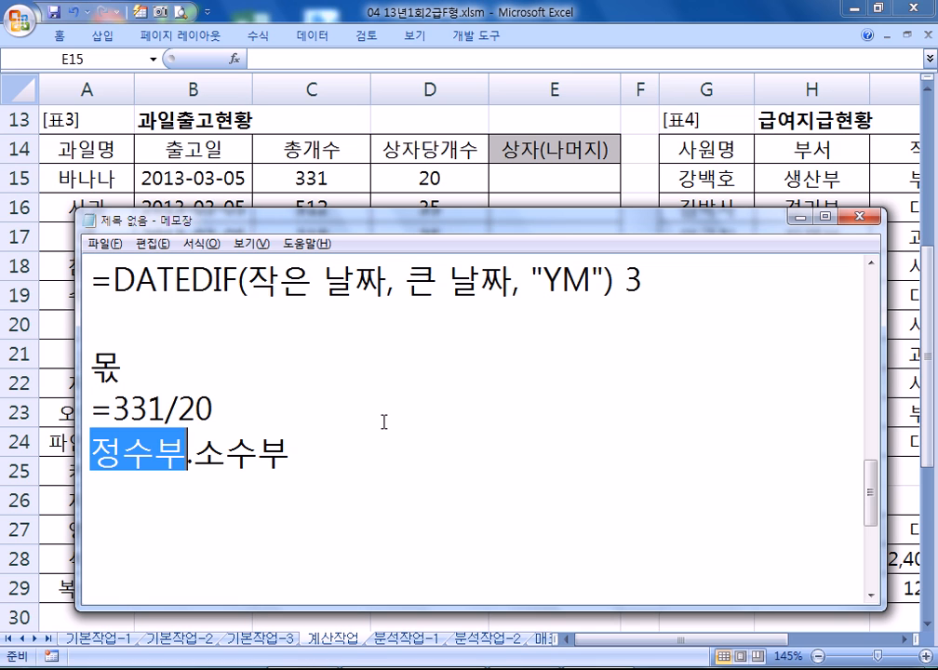
Step: Replace the division example under "몫" with "=100/40"
{"action": "key", "text": "Up"}
{"action": "key", "text": "Left"}
{"action": "key", "text": "Left"}
{"action": "key", "text": "Left"}
{"action": "key", "text": "Left"}
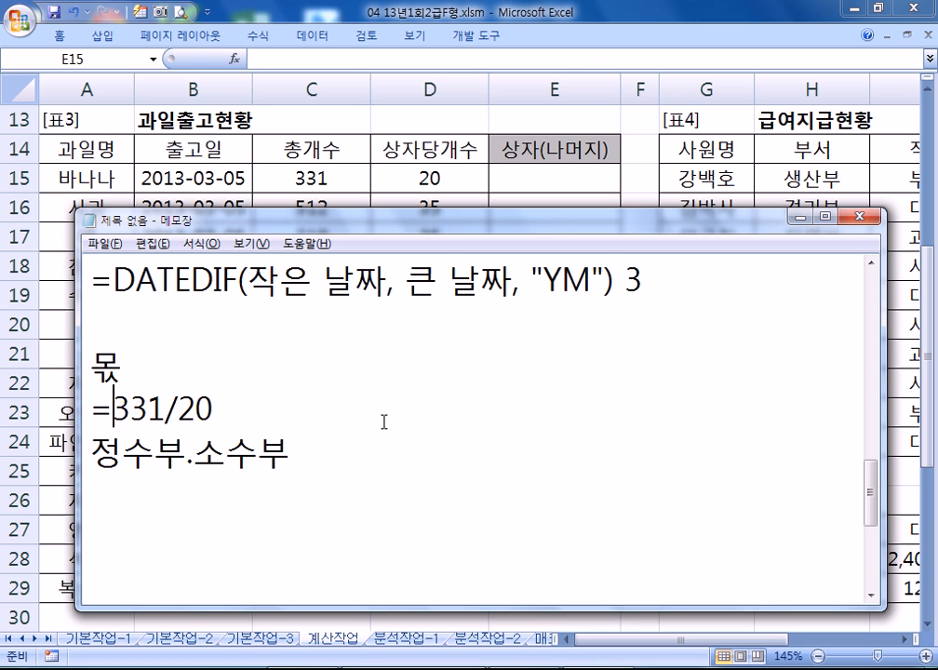
{"action": "key", "text": "shift+End"}
{"action": "type", "text": "10"}
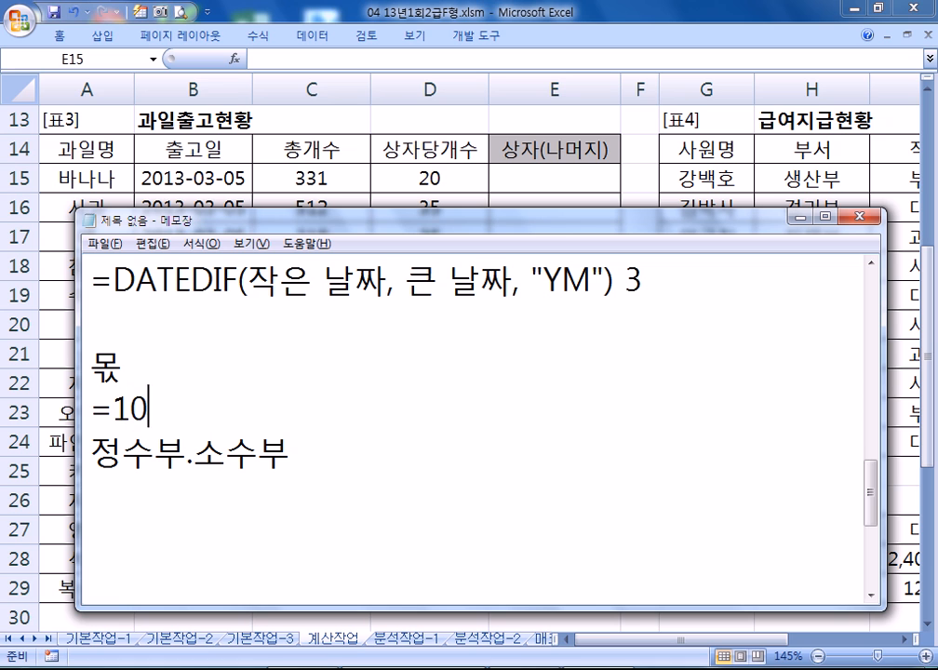
{"action": "type", "text": "0/40"}
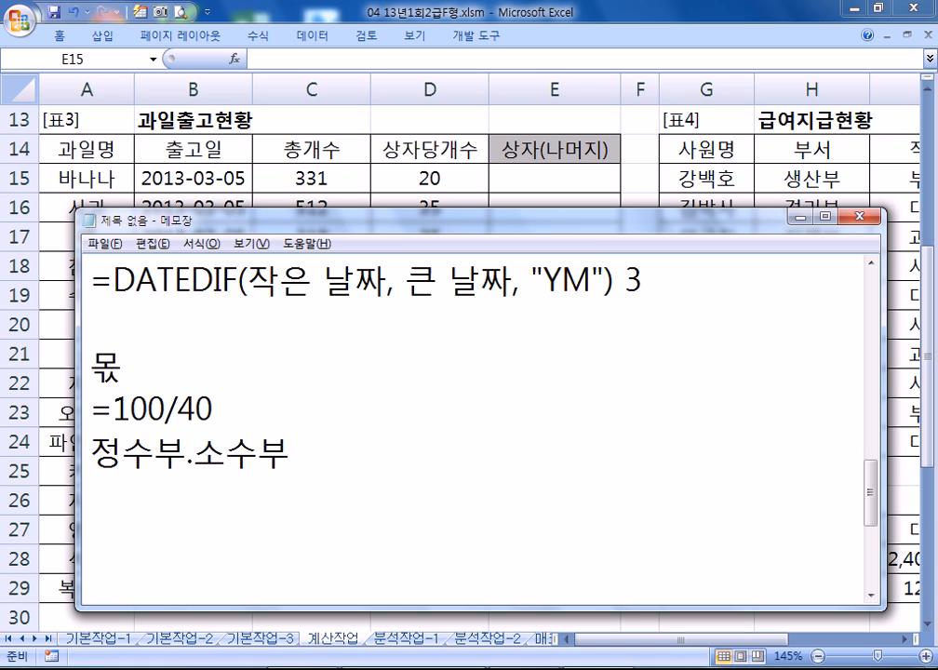
Step: Insert a line reading "2.5" between "=100/40" and "정수부.소수부"
{"action": "key", "text": "Return"}
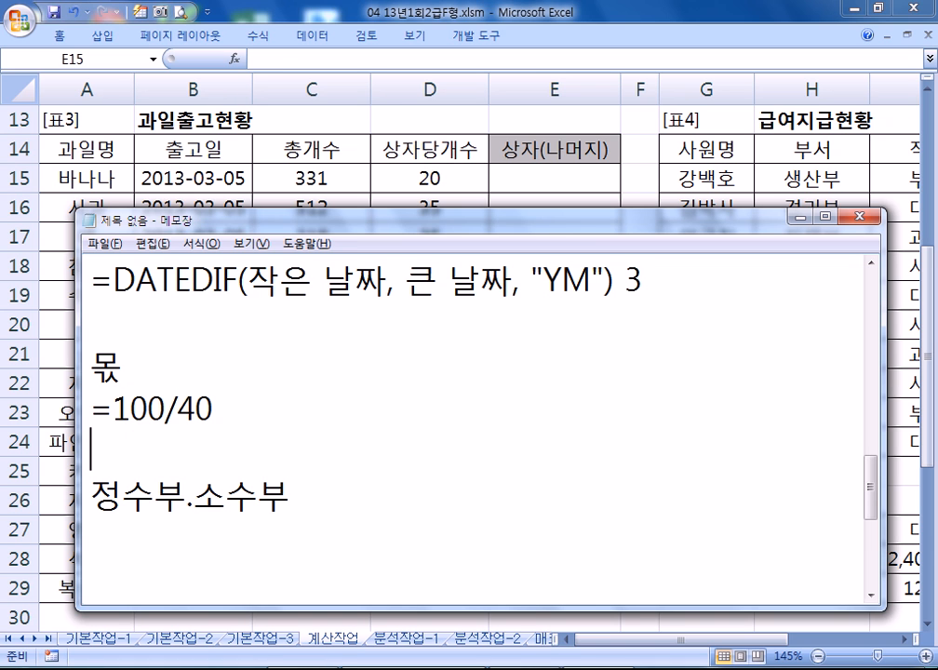
{"action": "type", "text": "2.5"}
{"action": "left_click_drag", "start_coordinate": [107, 454], "coordinate": [89, 454]}
{"action": "left_click", "coordinate": [262, 470]}
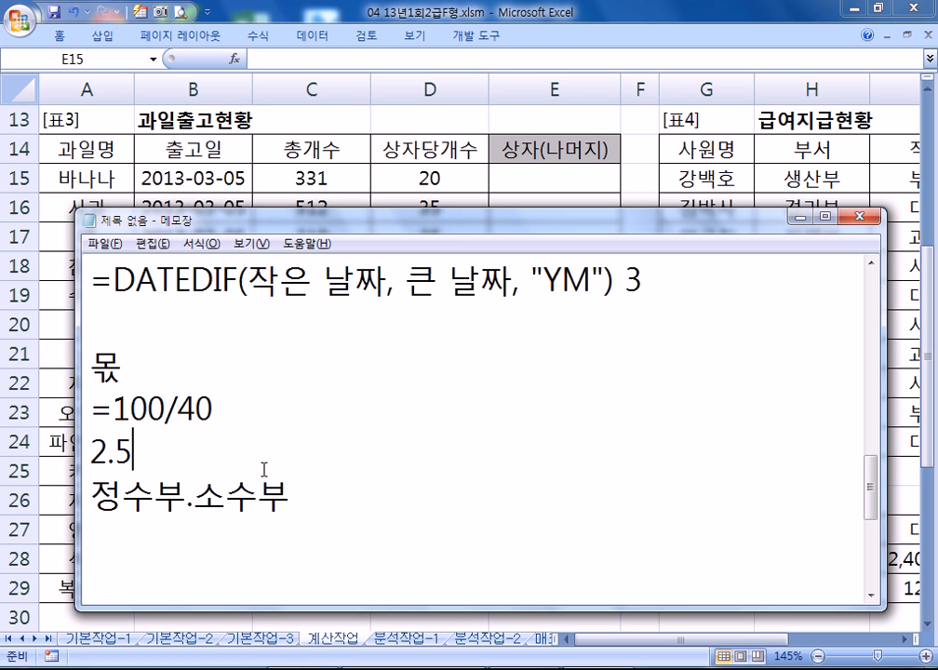
Step: Wrap the division example in the INT function so the line reads "=INT(100/40)"
{"action": "key", "text": "Up"}
{"action": "key", "text": "Left"}
{"action": "type", "text": "ㅑ"}
{"action": "key", "text": "BackSpace"}
{"action": "type", "text": "INT("}
{"action": "key", "text": "End"}
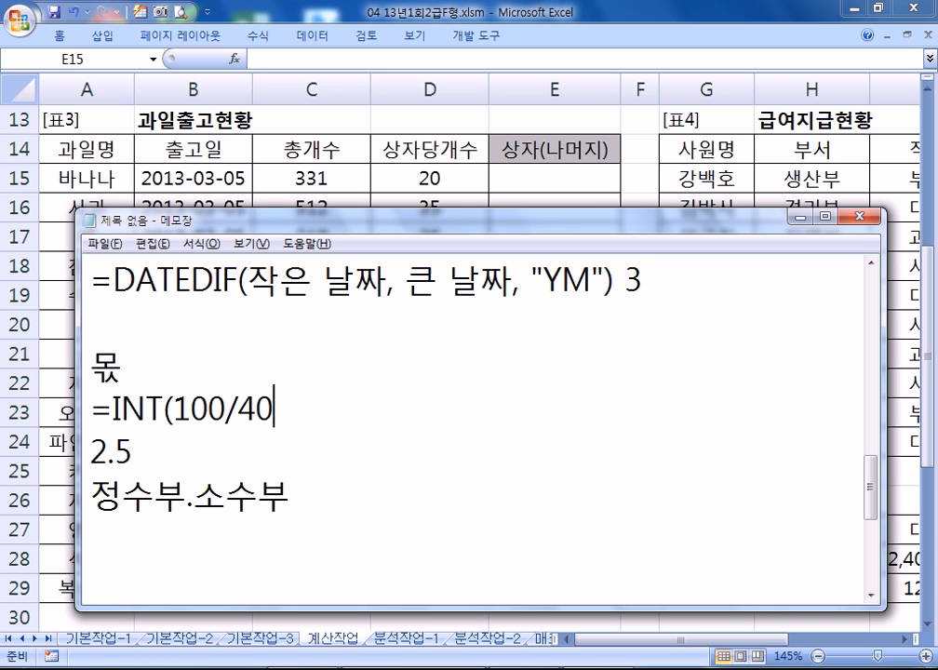
{"action": "type", "text": ")"}
Step: Open Paint and brush a freehand horizontal number line with tick marks labelled 2, 2.5 and 3
{"action": "key", "text": "super"}
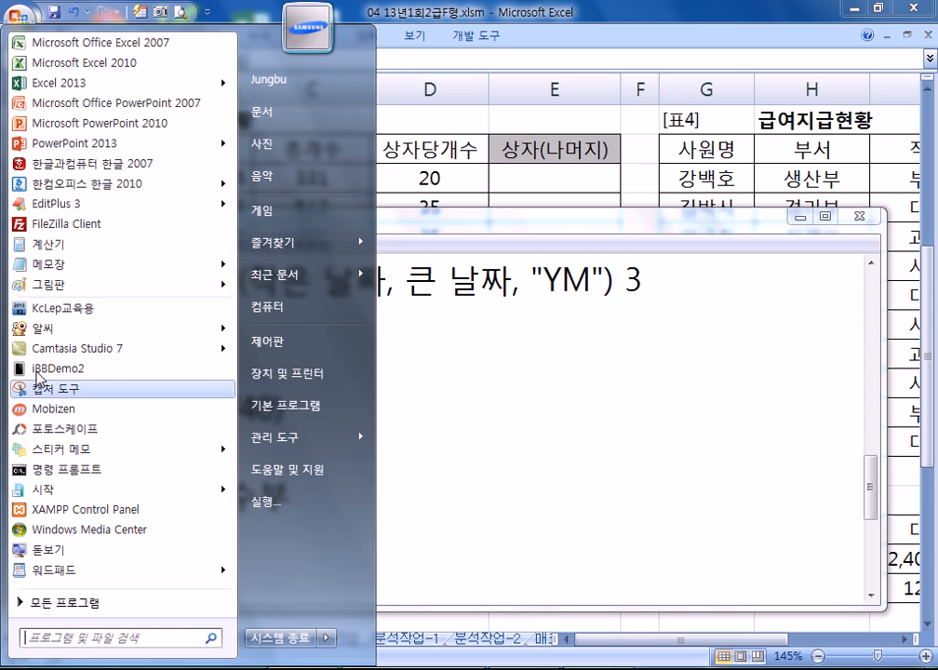
{"action": "left_click", "coordinate": [48, 284]}
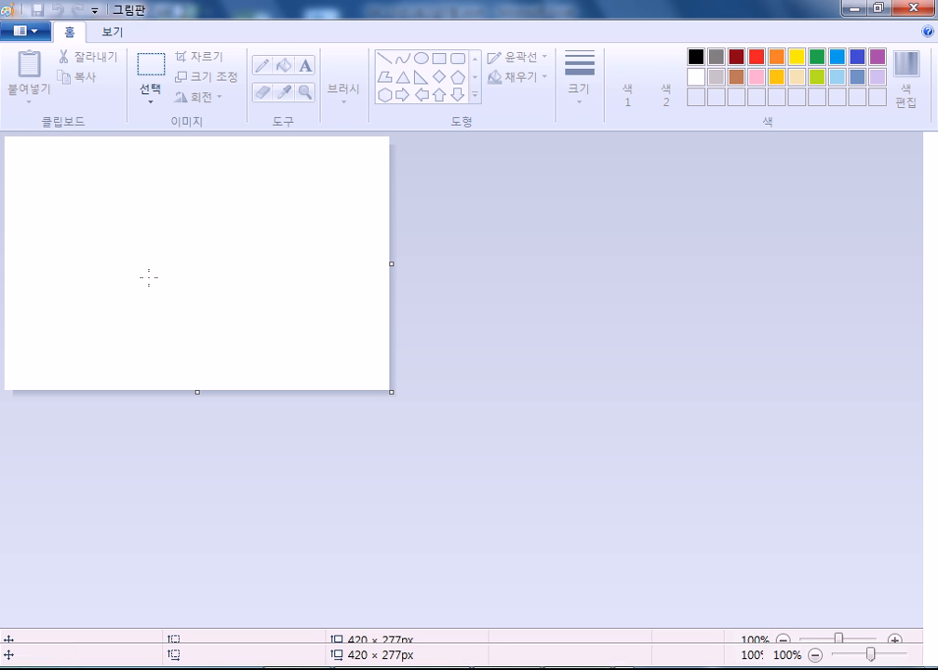
{"action": "left_click_drag", "start_coordinate": [86, 257], "coordinate": [393, 263]}
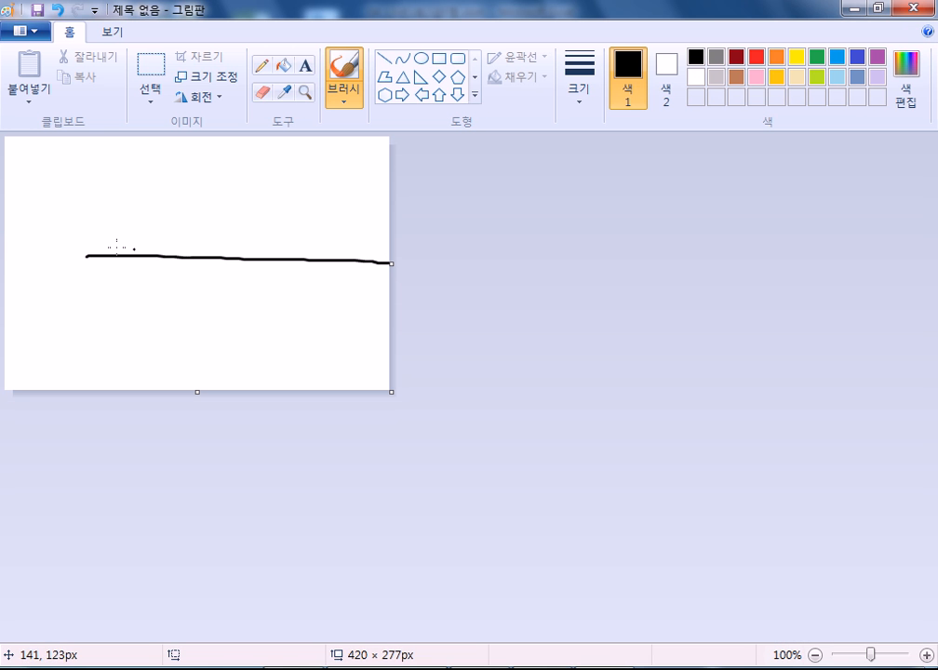
{"action": "left_click_drag", "start_coordinate": [130, 243], "coordinate": [132, 274]}
{"action": "left_click_drag", "start_coordinate": [332, 234], "coordinate": [324, 281]}
{"action": "left_click_drag", "start_coordinate": [105, 290], "coordinate": [181, 328]}
{"action": "mouse_move", "coordinate": [318, 292]}
{"action": "left_mouse_down"}
{"action": "mouse_move", "coordinate": [346, 306]}
{"action": "mouse_move", "coordinate": [315, 349]}
{"action": "left_mouse_up"}
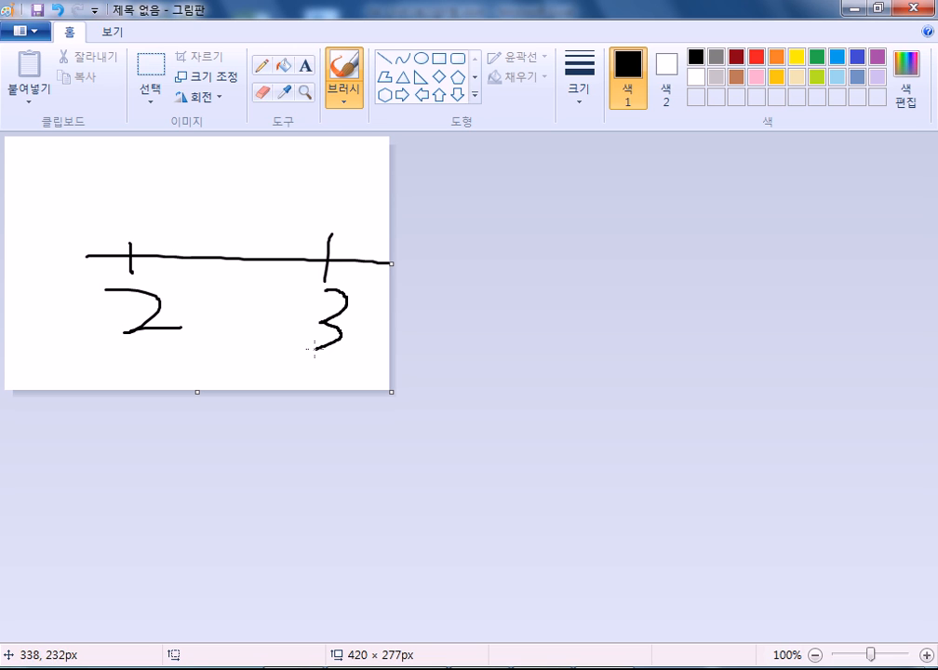
{"action": "mouse_move", "coordinate": [232, 243]}
{"action": "left_mouse_down"}
{"action": "mouse_move", "coordinate": [221, 331]}
{"action": "mouse_move", "coordinate": [246, 334]}
{"action": "mouse_move", "coordinate": [273, 315]}
{"action": "mouse_move", "coordinate": [266, 327]}
{"action": "left_mouse_up"}
{"action": "left_click", "coordinate": [250, 324]}
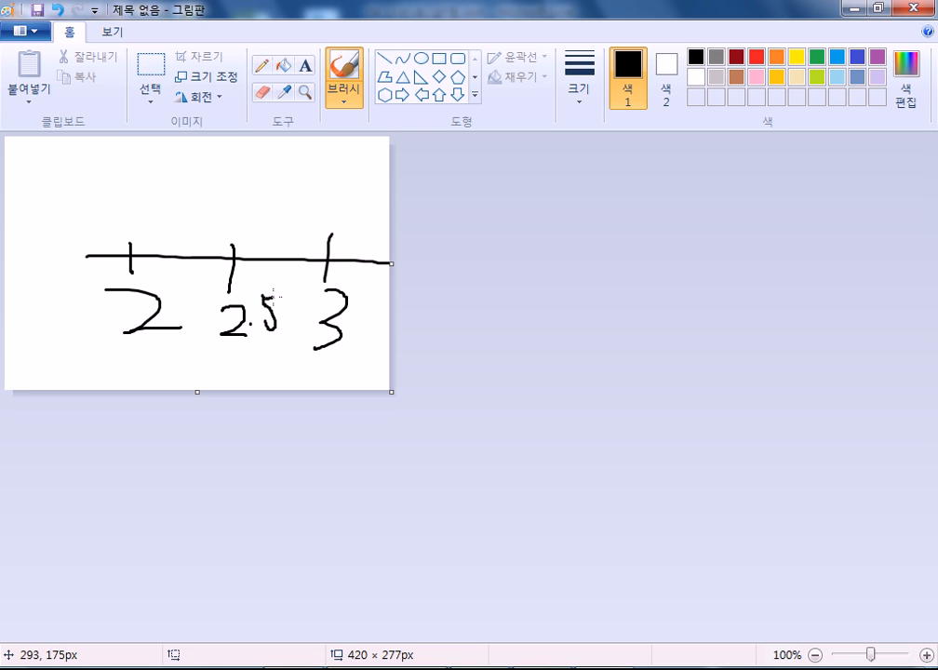
Step: Draw an arrow from 2.5 towards 3 marked with an X and another arrow back to 2, and circle the 2
{"action": "mouse_move", "coordinate": [238, 261]}
{"action": "left_mouse_down"}
{"action": "mouse_move", "coordinate": [249, 227]}
{"action": "mouse_move", "coordinate": [328, 192]}
{"action": "mouse_move", "coordinate": [330, 215]}
{"action": "left_mouse_up"}
{"action": "mouse_move", "coordinate": [264, 168]}
{"action": "left_mouse_down"}
{"action": "mouse_move", "coordinate": [235, 187]}
{"action": "mouse_move", "coordinate": [270, 194]}
{"action": "left_mouse_up"}
{"action": "mouse_move", "coordinate": [237, 258]}
{"action": "left_mouse_down"}
{"action": "mouse_move", "coordinate": [229, 229]}
{"action": "mouse_move", "coordinate": [152, 237]}
{"action": "mouse_move", "coordinate": [183, 247]}
{"action": "left_mouse_up"}
{"action": "mouse_move", "coordinate": [158, 358]}
{"action": "left_mouse_down"}
{"action": "mouse_move", "coordinate": [144, 362]}
{"action": "mouse_move", "coordinate": [117, 293]}
{"action": "mouse_move", "coordinate": [184, 335]}
{"action": "mouse_move", "coordinate": [163, 354]}
{"action": "left_mouse_up"}
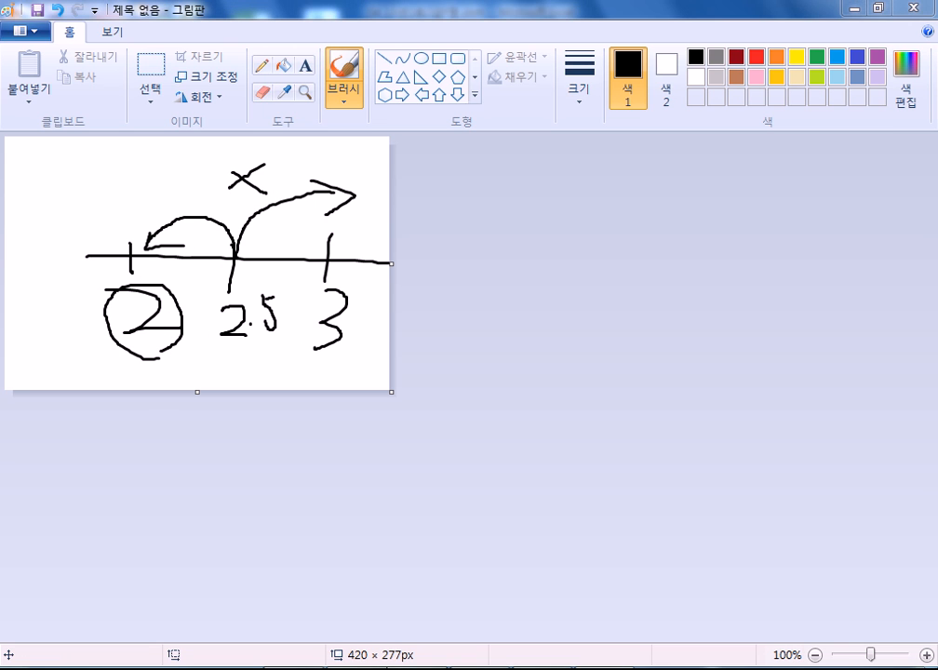
Step: Switch back to the Notepad notes and highlight "정수부" in the "정수부.소수부" line
{"action": "left_click", "coordinate": [329, 668]}
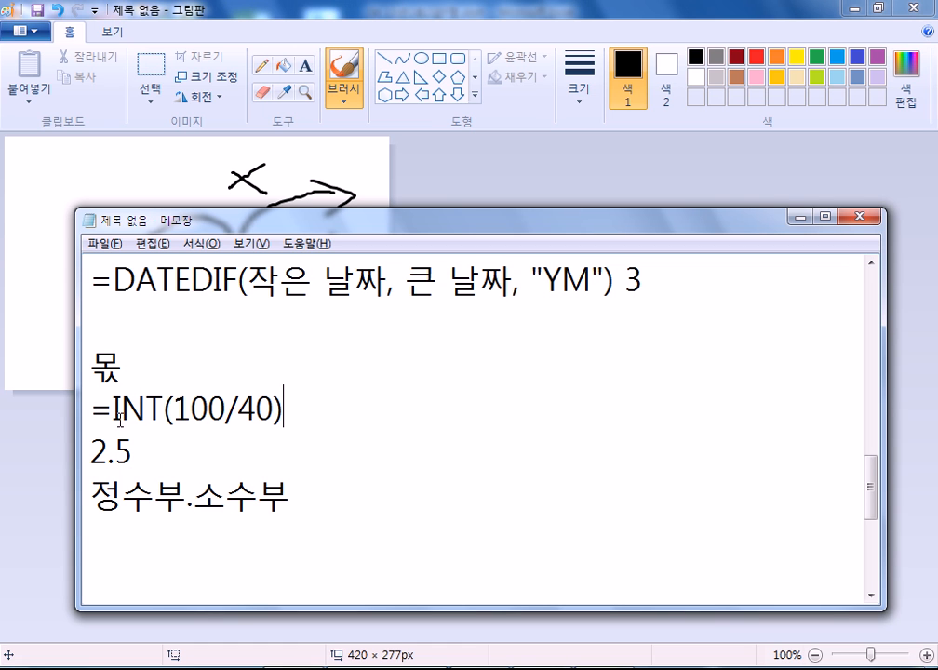
{"action": "left_click_drag", "start_coordinate": [189, 498], "coordinate": [85, 499]}
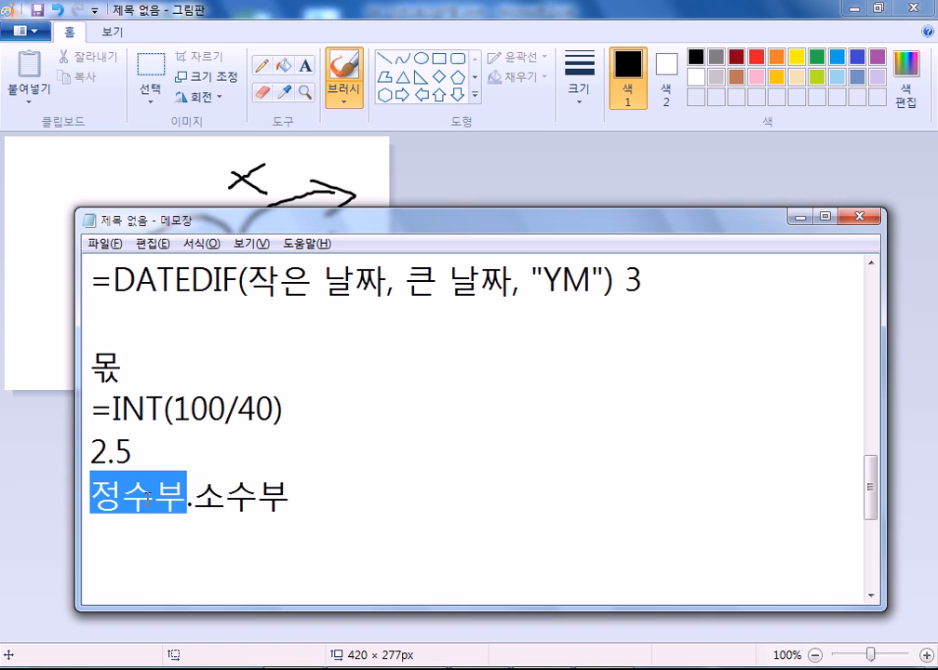
{"action": "left_click", "coordinate": [278, 487]}
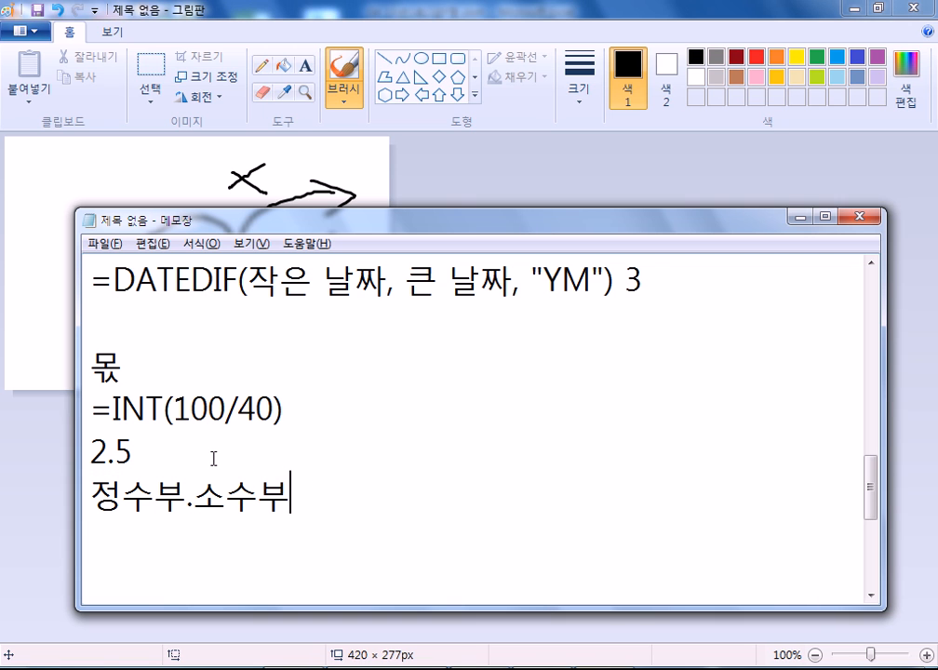
Step: Highlight the decimal digit of 2.5, and add the heading "나머지" one blank line below "정수부.소수부"
{"action": "key", "text": "Return"}
{"action": "key", "text": "Return"}
{"action": "key", "text": "BackSpace"}
{"action": "left_click_drag", "start_coordinate": [112, 452], "coordinate": [132, 453]}
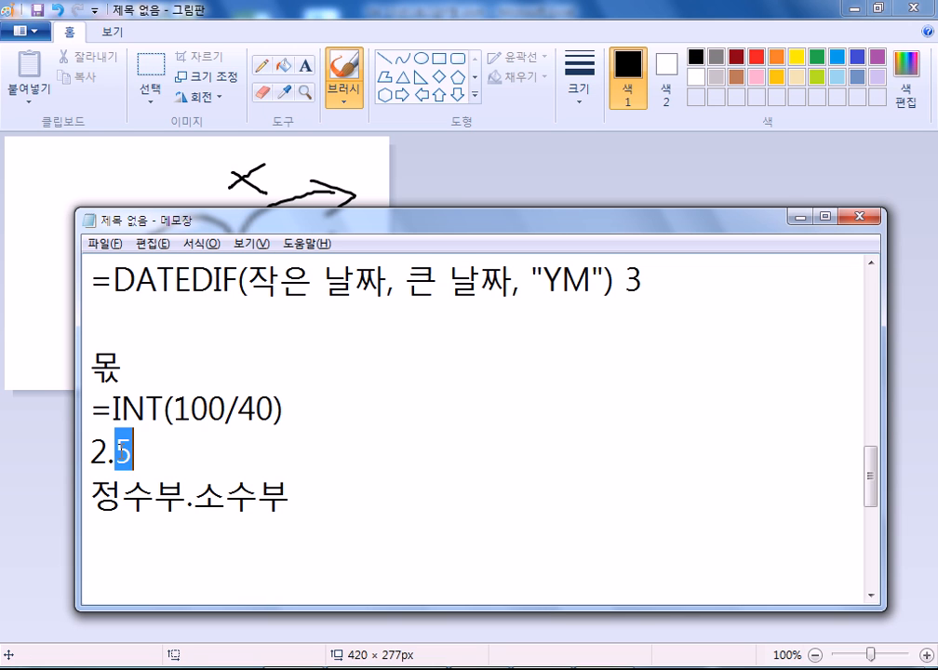
{"action": "left_click", "coordinate": [340, 515]}
{"action": "type", "text": "SKA"}
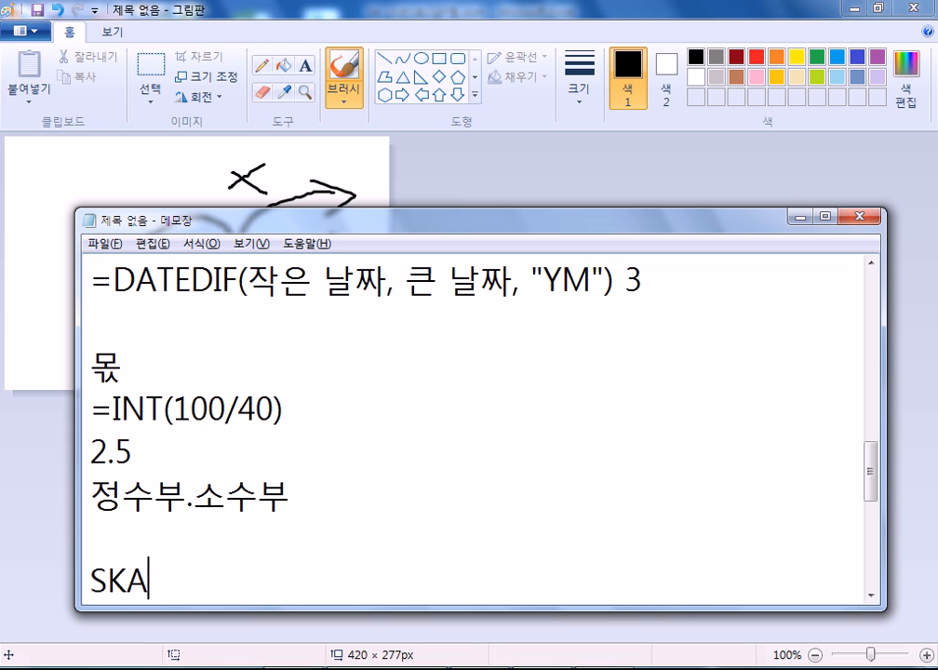
{"action": "key", "text": "BackSpace"}
{"action": "key", "text": "BackSpace"}
{"action": "key", "text": "BackSpace"}
{"action": "key", "text": "Hangul"}
{"action": "type", "text": "나머지"}
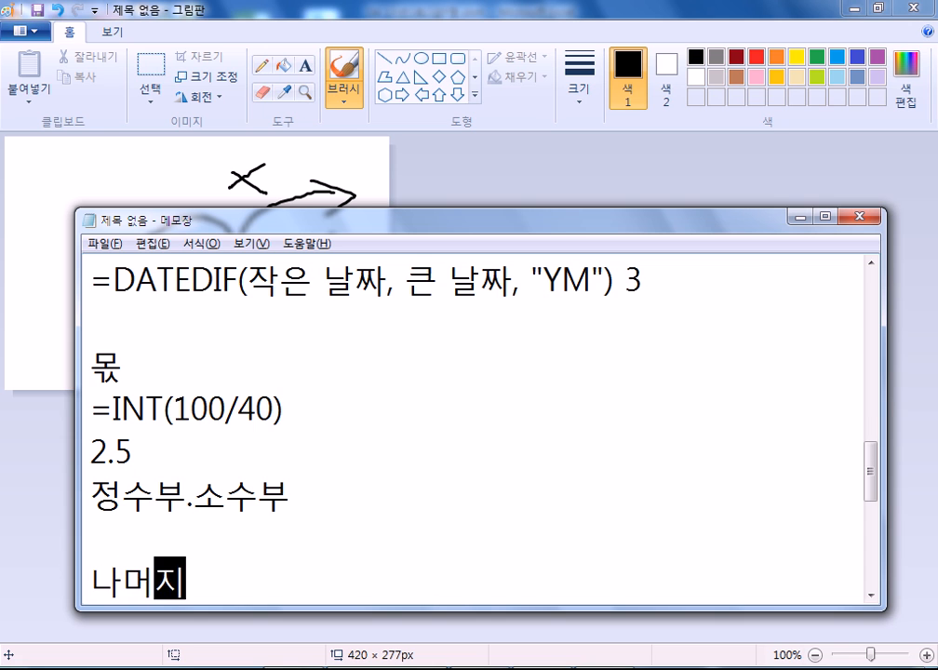
Step: Write "=MOD(100,40)" under the "나머지" heading, with "20" on the line below it
{"action": "key", "text": "Return"}
{"action": "type", "text": "="}
{"action": "key", "text": "Hangul"}
{"action": "type", "text": "MOD("}
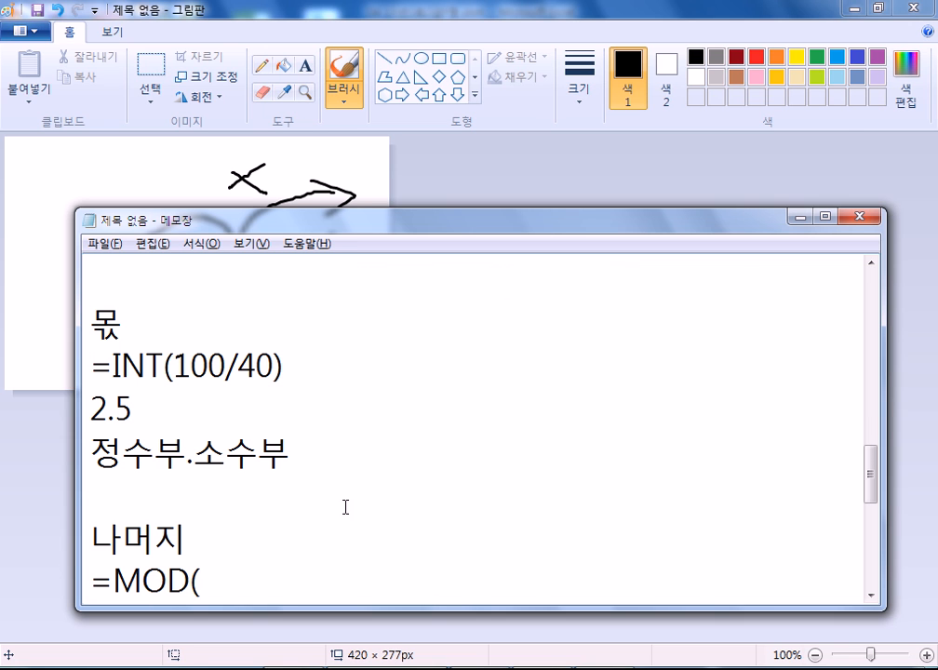
{"action": "scroll", "coordinate": [419, 370], "scroll_direction": "down", "scroll_amount": 1}
{"action": "type", "text": "100,40)"}
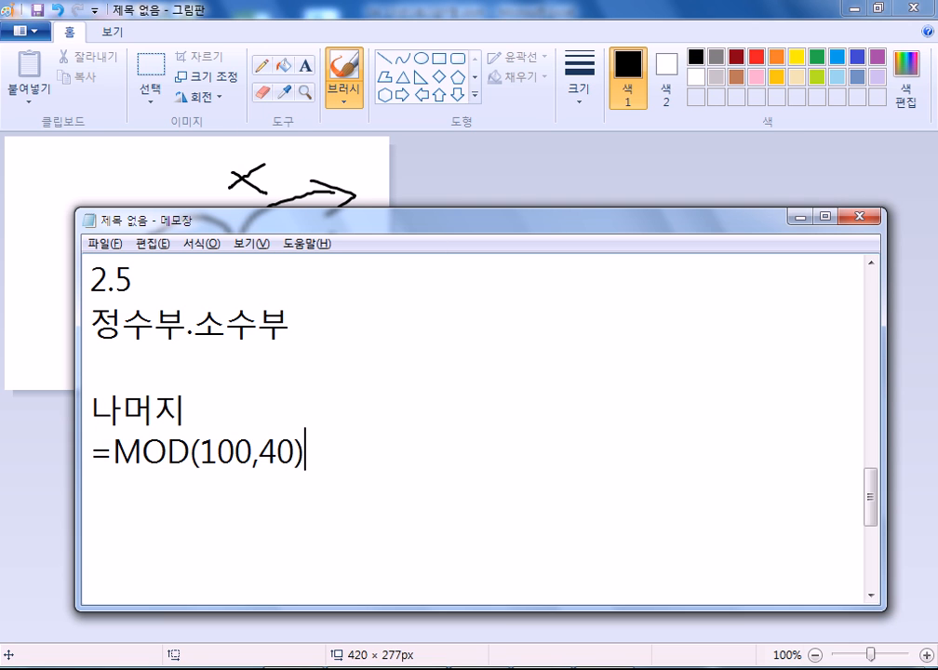
{"action": "scroll", "coordinate": [444, 357], "scroll_direction": "up", "scroll_amount": 1}
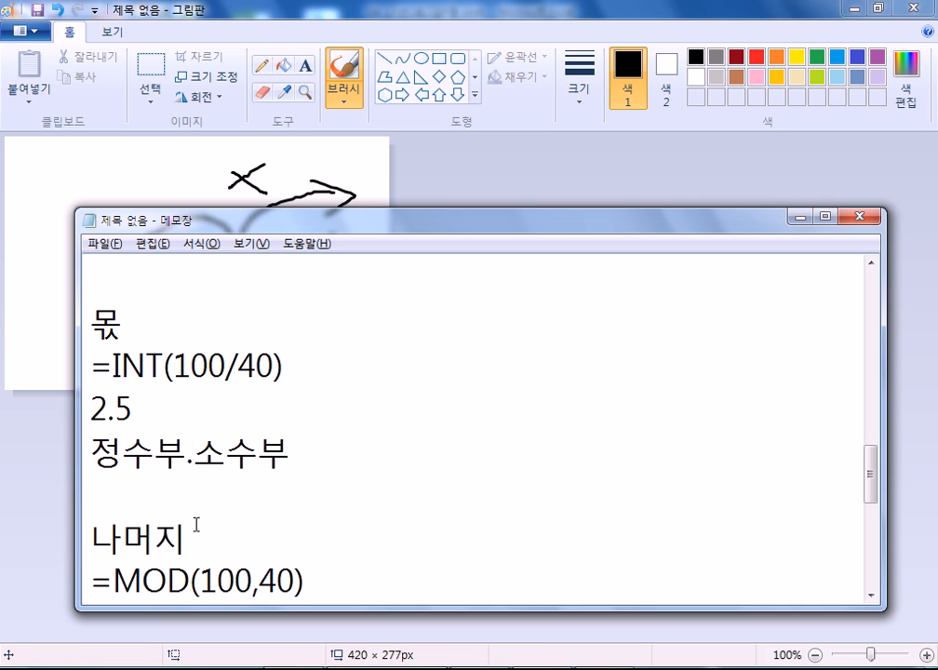
{"action": "key", "text": "Return"}
{"action": "type", "text": "20"}
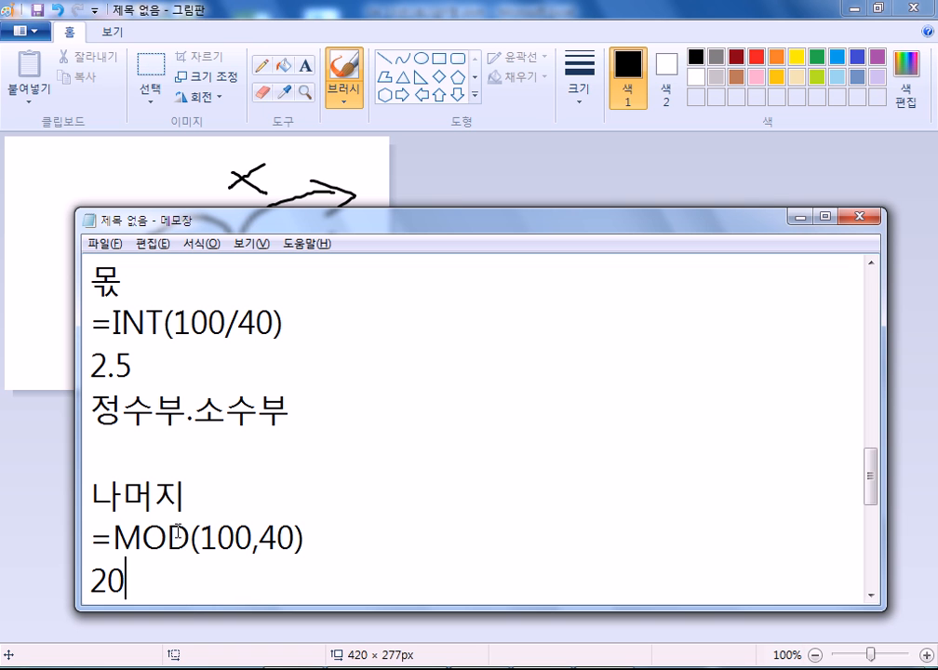
Step: Close Paint without saving the drawing, and bring the Excel worksheet to the front without the Notepad window over it
{"action": "key", "text": "alt+Tab"}
{"action": "key", "text": "alt+Tab"}
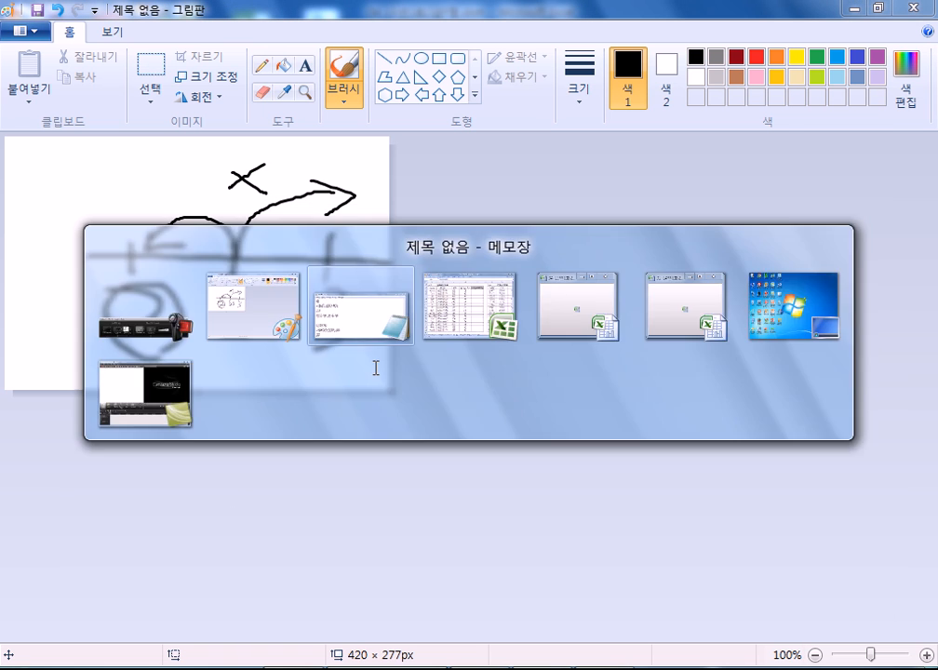
{"action": "left_click", "coordinate": [914, 9]}
{"action": "key", "text": "n"}
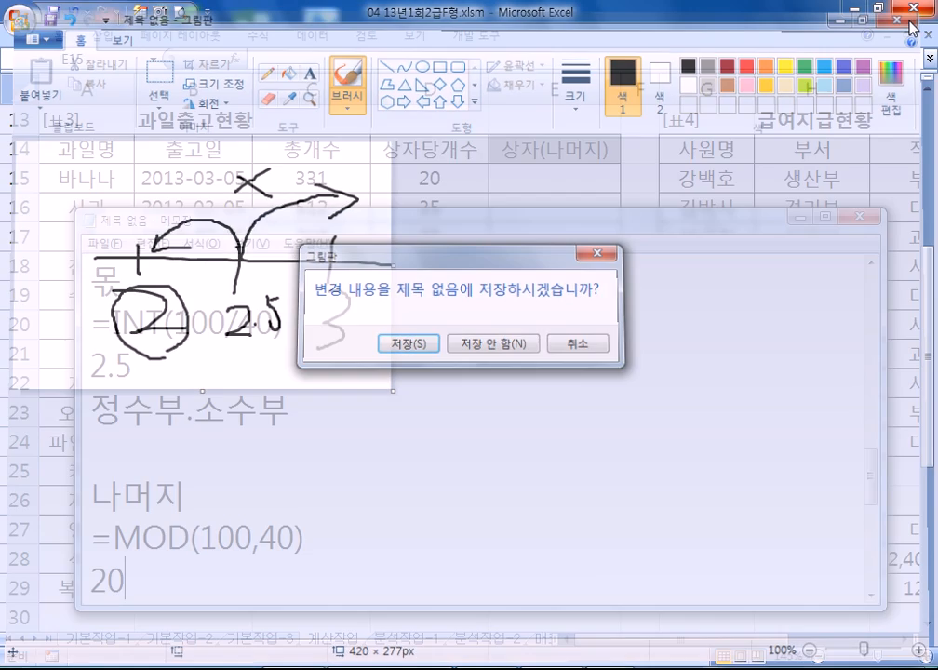
{"action": "left_click", "coordinate": [454, 667]}
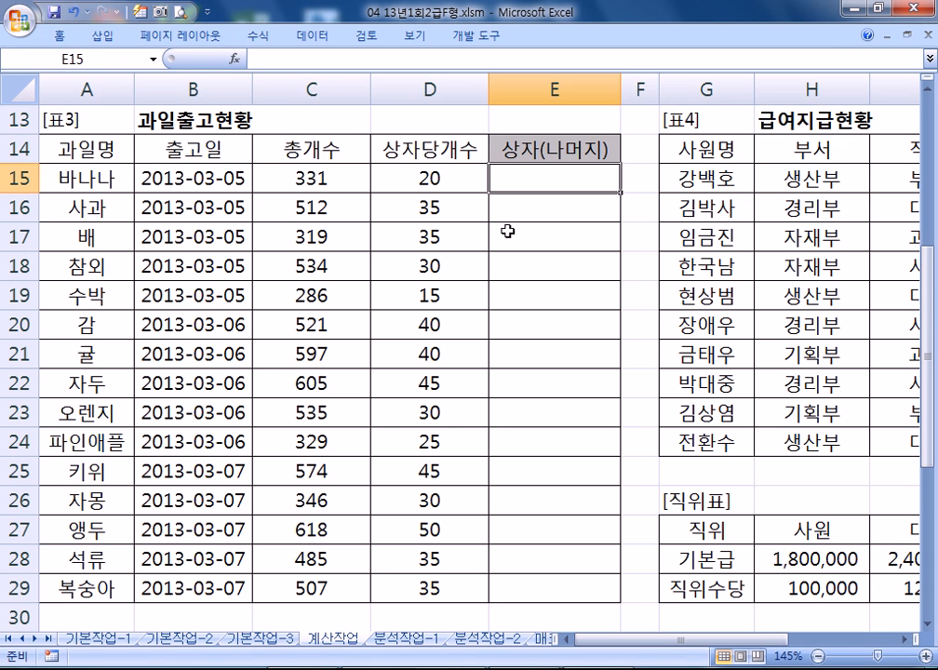
Step: Enter the formula =INT(C15/D15) in cell E15 of the 과일출고현황 table and reselect the cell
{"action": "type", "text": "="}
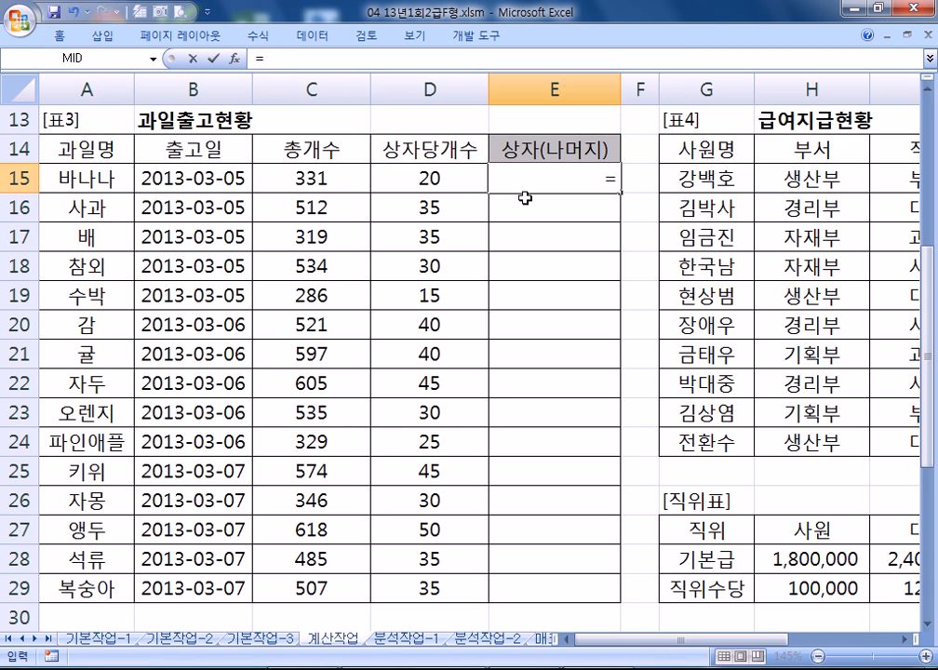
{"action": "type", "text": "INT("}
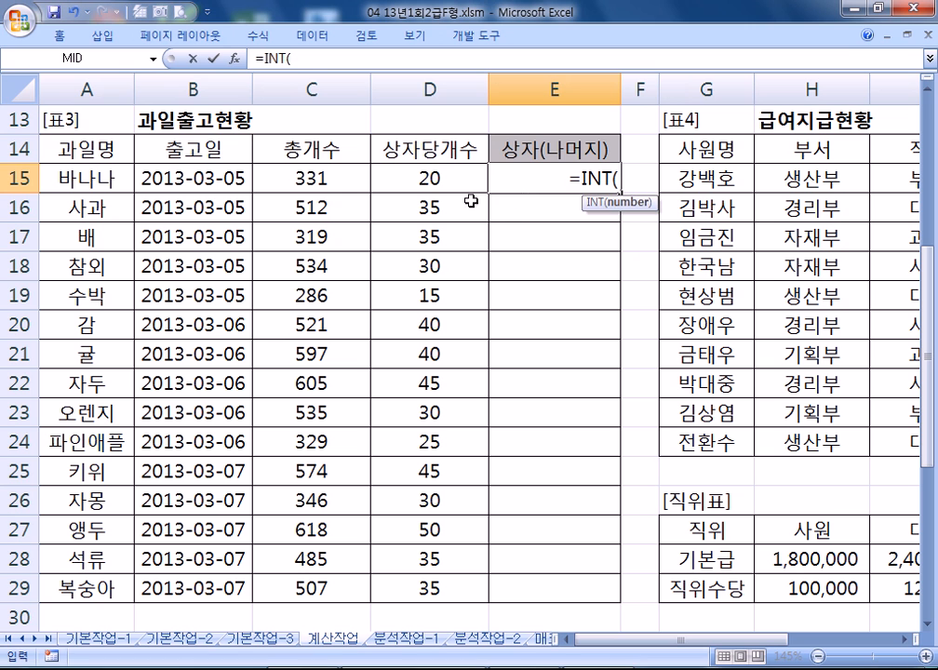
{"action": "left_click", "coordinate": [328, 176]}
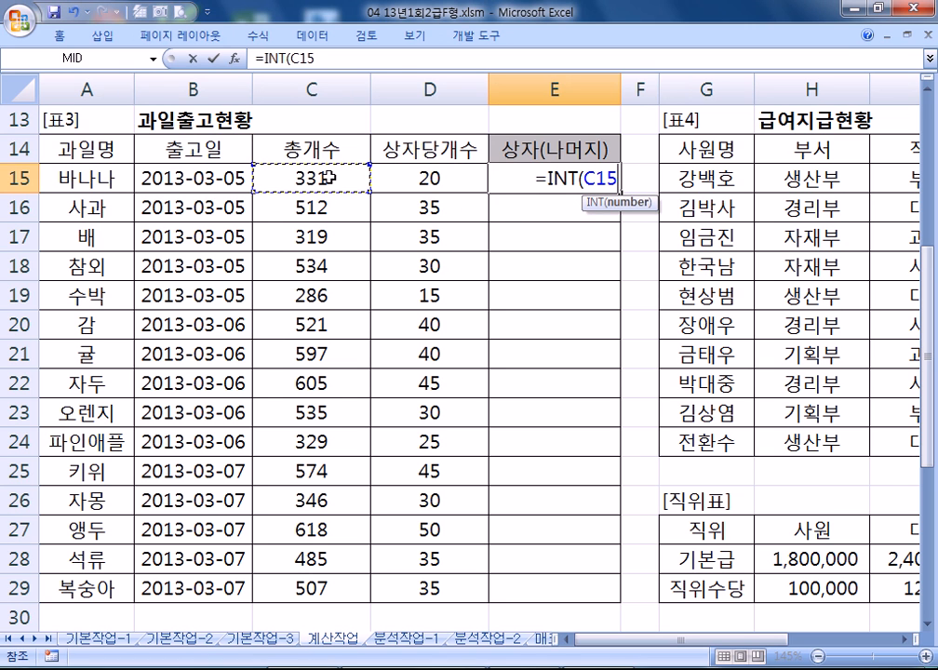
{"action": "type", "text": "/"}
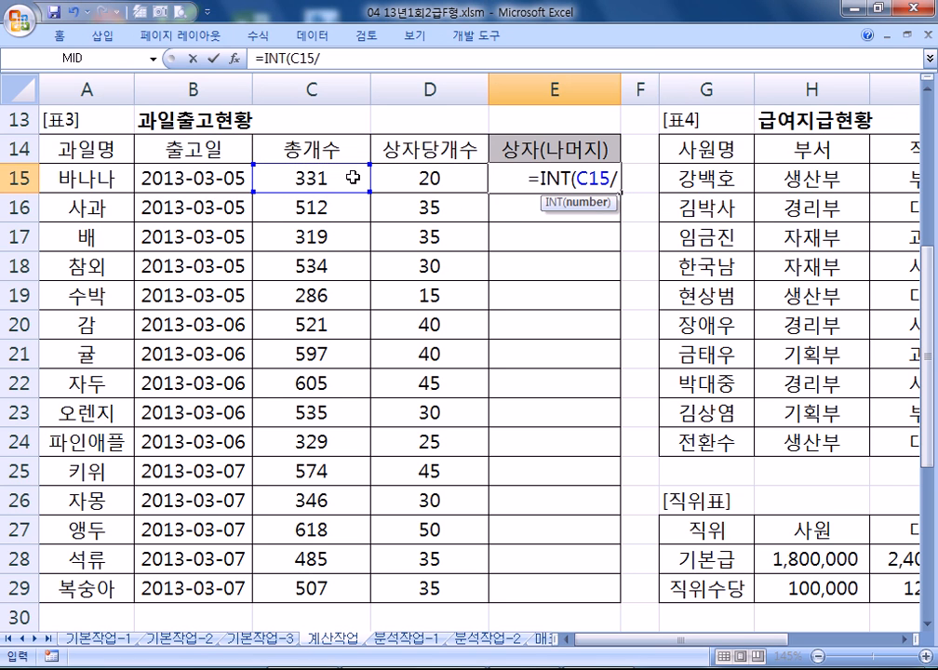
{"action": "left_click", "coordinate": [392, 176]}
{"action": "type", "text": ")"}
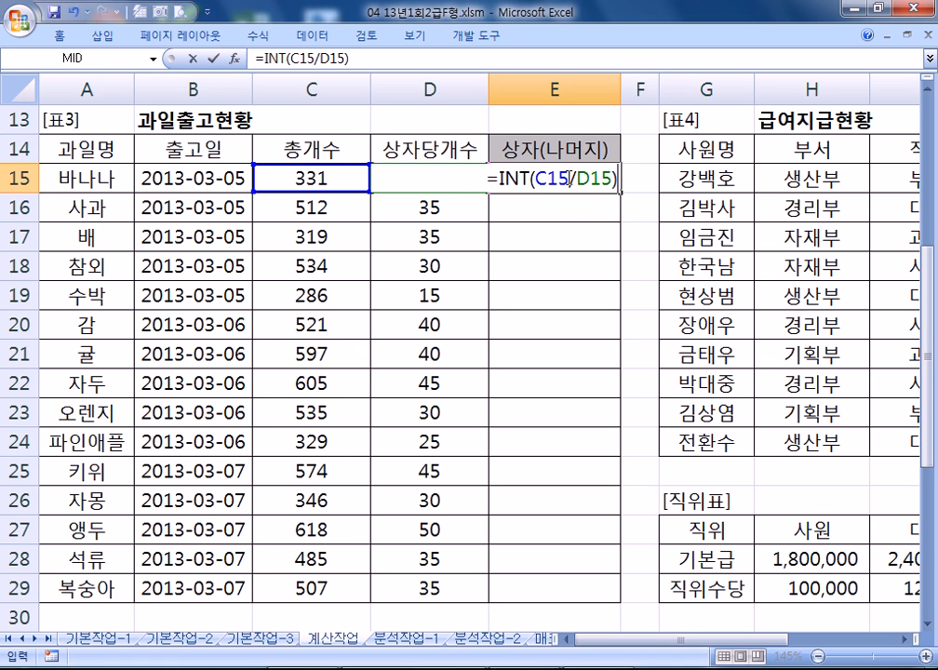
{"action": "key", "text": "Return"}
{"action": "left_click", "coordinate": [561, 183]}
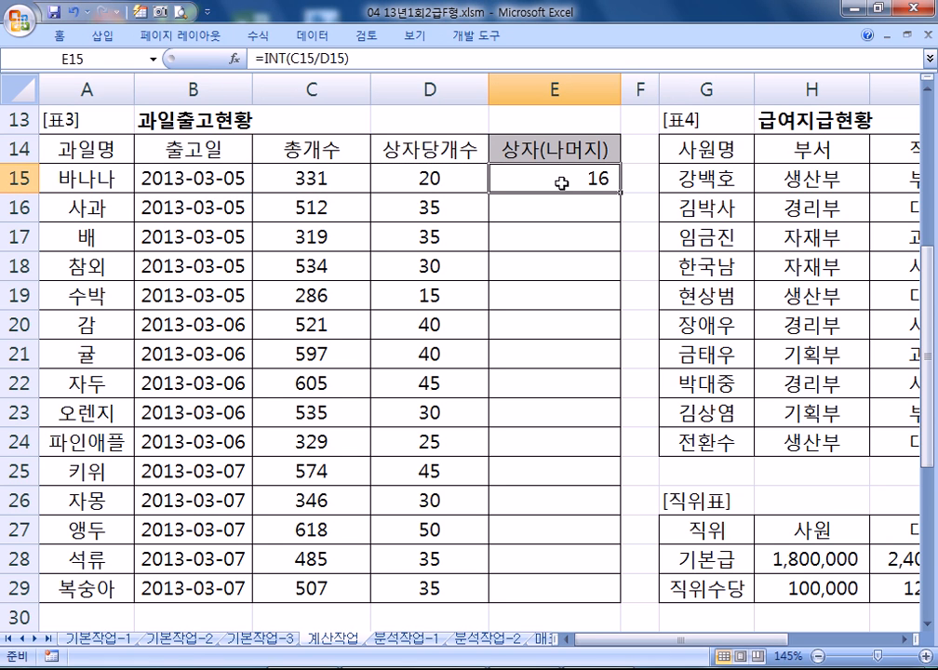
Step: Extend the formula in cell E15 with the remainder so it reads =INT(C15/D15)&MOD(C15,D15)
{"action": "double_click", "coordinate": [561, 182]}
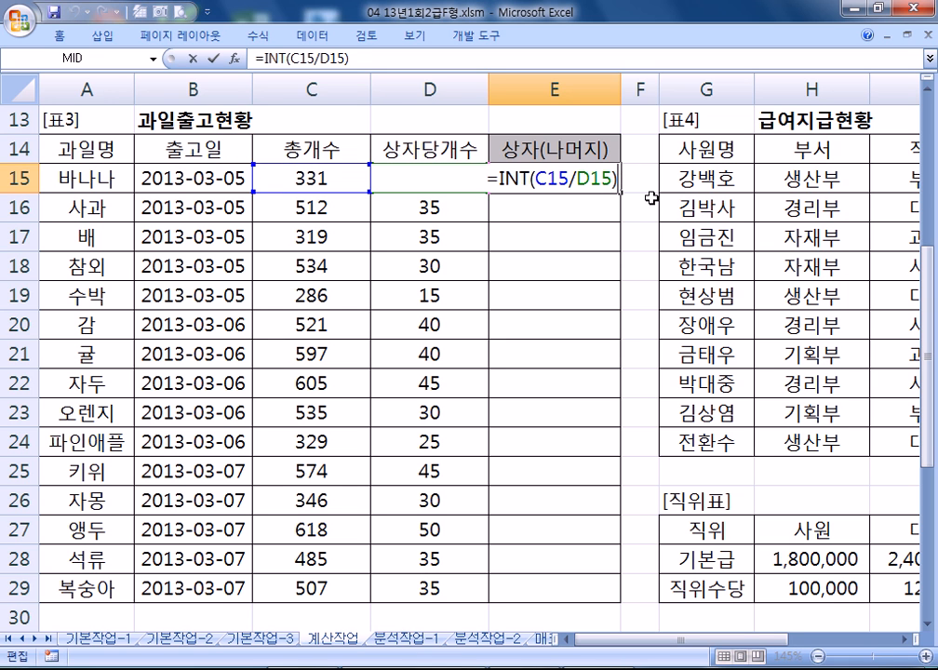
{"action": "type", "text": "&"}
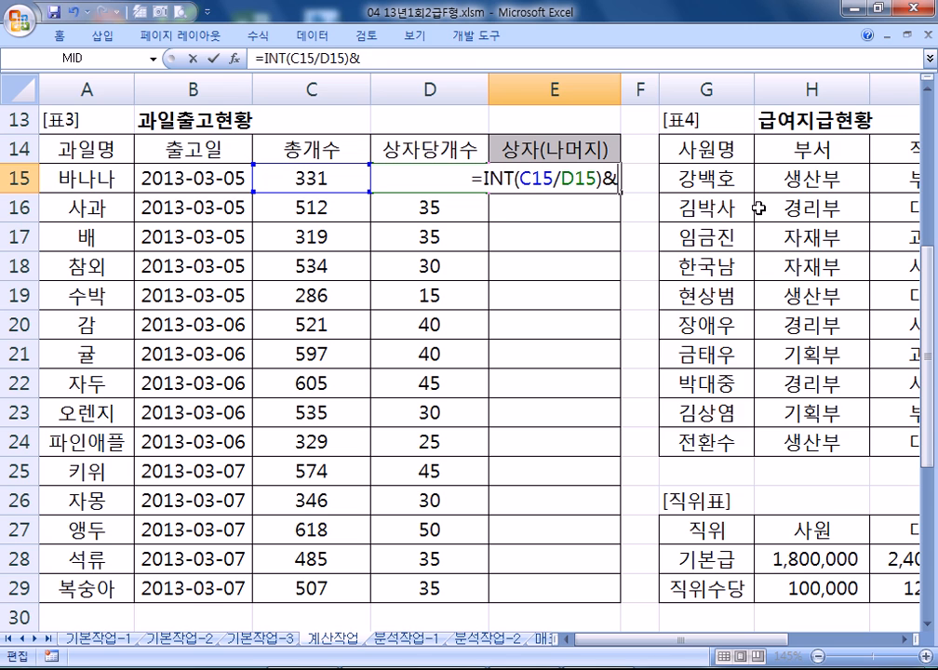
{"action": "type", "text": "MOD("}
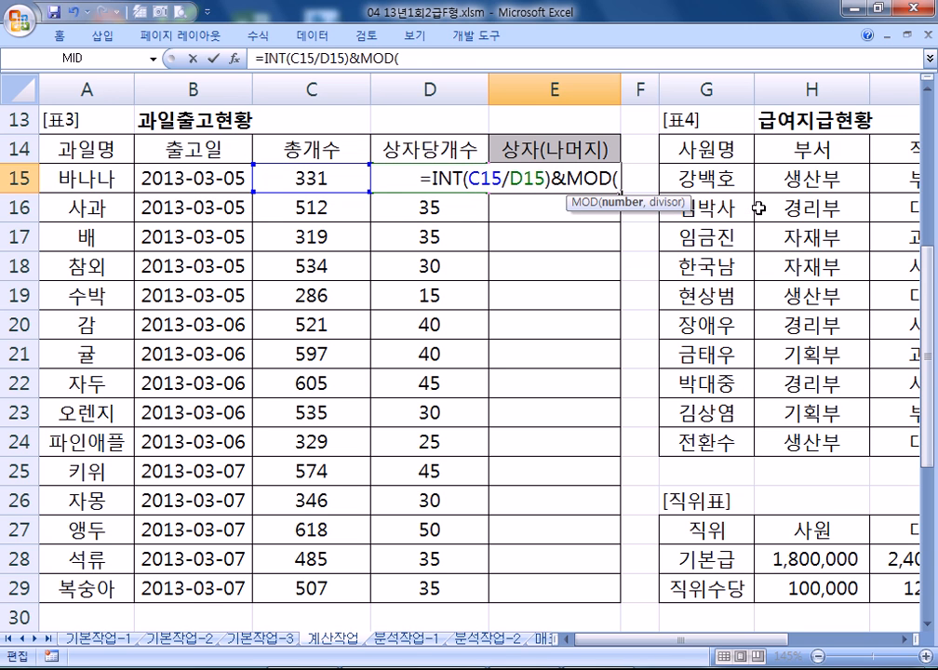
{"action": "left_click", "coordinate": [316, 173]}
{"action": "type", "text": ","}
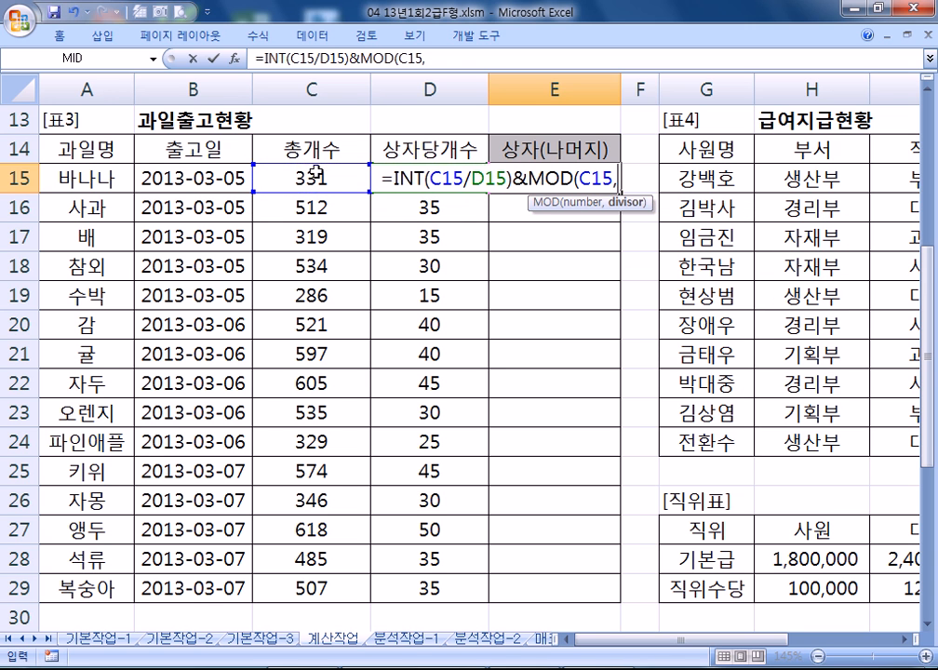
{"action": "left_click", "coordinate": [368, 175]}
{"action": "type", "text": ")"}
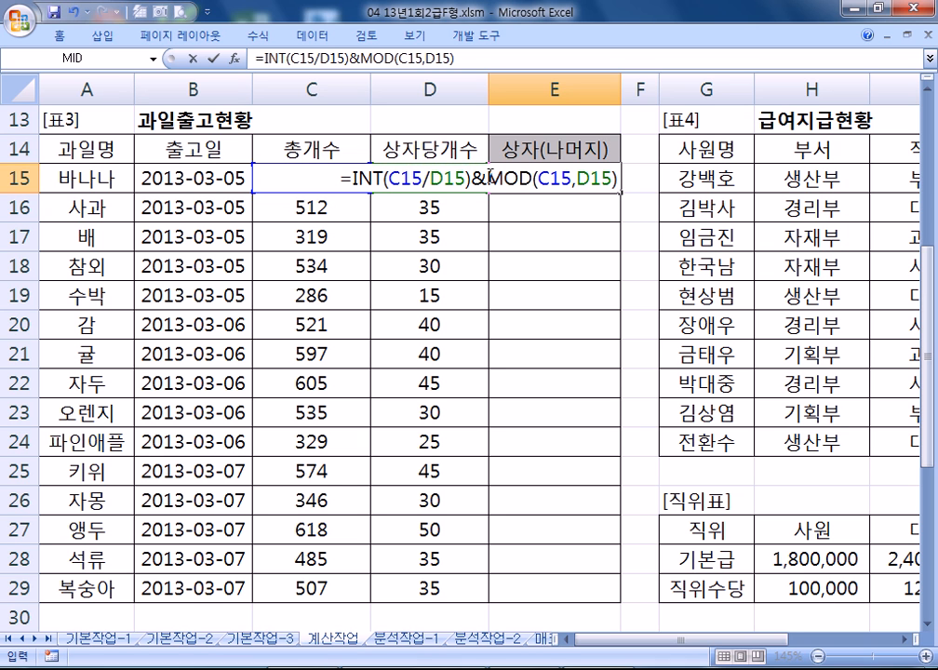
Step: Switch to Notepad and add the heading "몫(나머지)" one blank line below "20"
{"action": "key", "text": "alt+Tab"}
{"action": "scroll", "coordinate": [297, 397], "scroll_direction": "down", "scroll_amount": 3}
{"action": "scroll", "coordinate": [205, 357], "scroll_direction": "up", "scroll_amount": 3}
{"action": "key", "text": "Return"}
{"action": "key", "text": "Return"}
{"action": "type", "text": "AHR"}
{"action": "key", "text": "BackSpace"}
{"action": "key", "text": "BackSpace"}
{"action": "key", "text": "BackSpace"}
{"action": "key", "text": "Hangul"}
{"action": "type", "text": "ㅁㅗㄱㅅ(ㄴㅏ"}
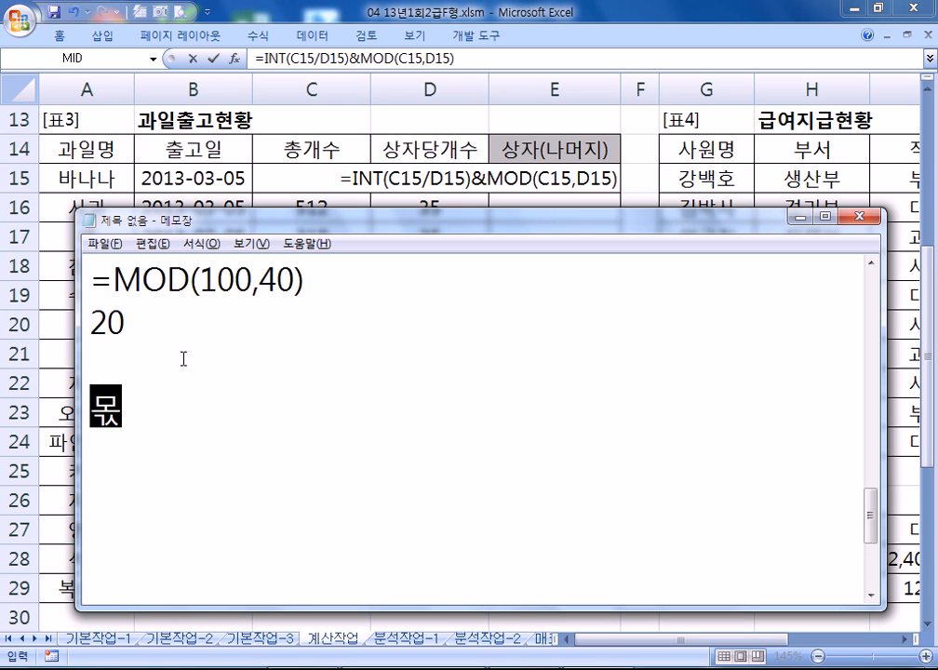
{"action": "type", "text": "ㅁㅓㅈㅣ)"}
{"action": "key", "text": "Return"}
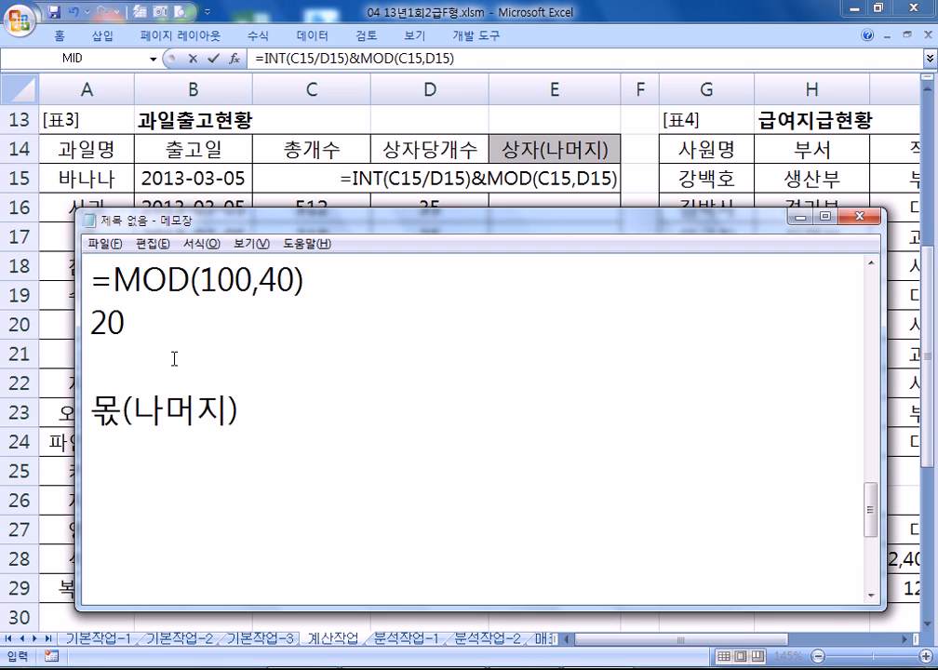
Step: Enlarge the Notepad window upwards and highlight the word inside the parentheses of "몫(나머지)" and each parenthesis
{"action": "left_click", "coordinate": [95, 411]}
{"action": "left_click_drag", "start_coordinate": [95, 411], "coordinate": [296, 444]}
{"action": "scroll", "coordinate": [135, 419], "scroll_direction": "up", "scroll_amount": 4}
{"action": "scroll", "coordinate": [251, 444], "scroll_direction": "down", "scroll_amount": 4}
{"action": "left_click_drag", "start_coordinate": [131, 410], "coordinate": [197, 410]}
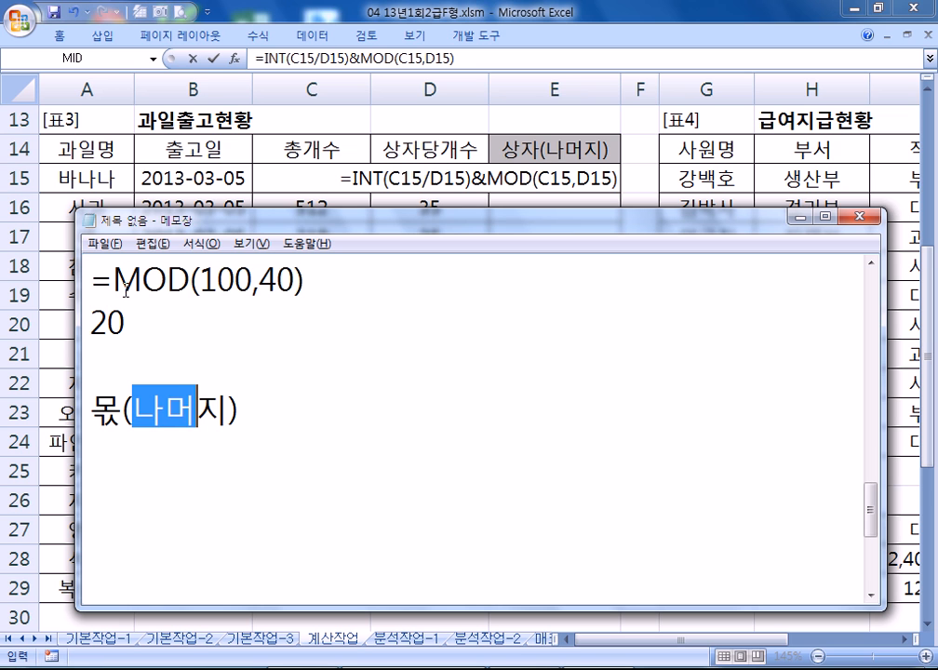
{"action": "left_click_drag", "start_coordinate": [336, 210], "coordinate": [336, 2]}
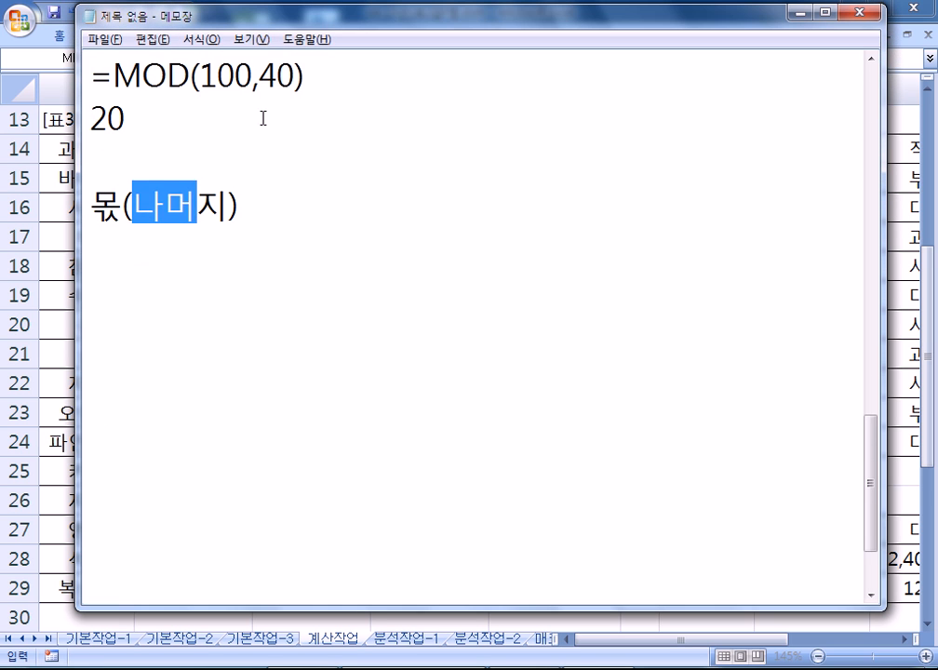
{"action": "scroll", "coordinate": [258, 275], "scroll_direction": "up", "scroll_amount": 1}
{"action": "double_click", "coordinate": [127, 333]}
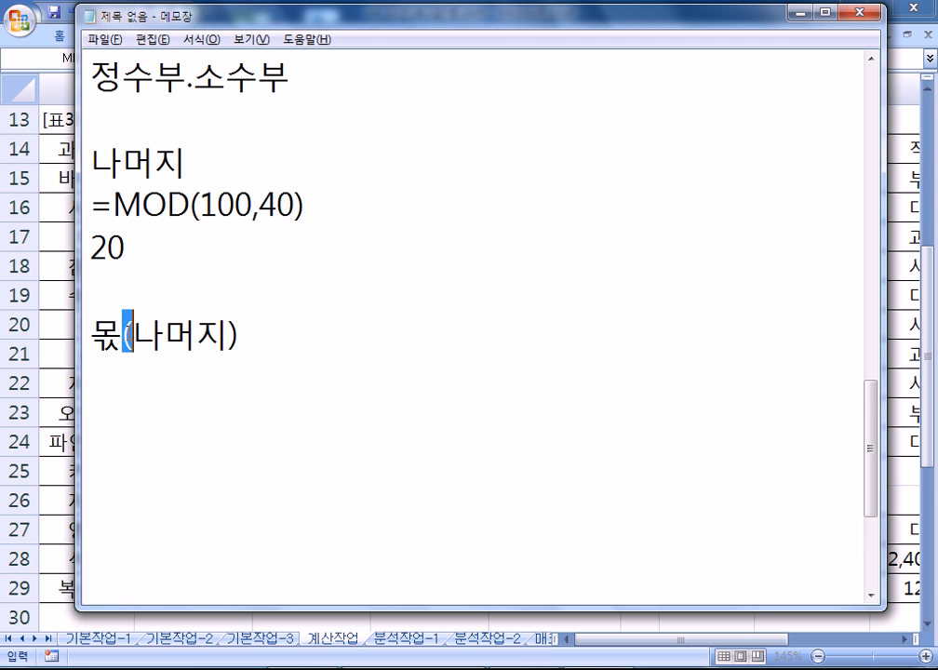
{"action": "double_click", "coordinate": [233, 333]}
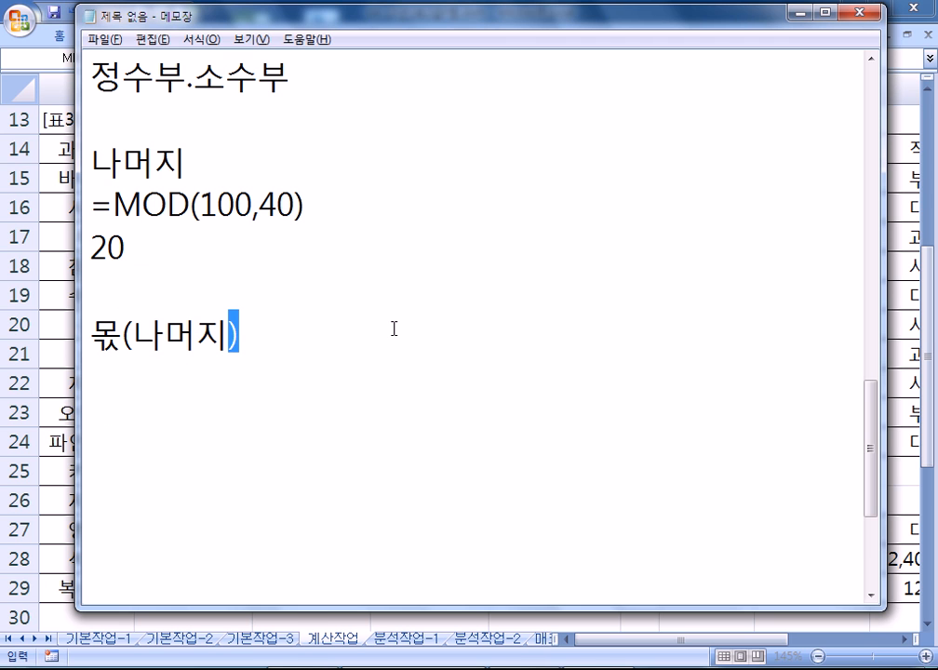
Step: Return to Excel, highlight the MOD part and the joining & in the E15 formula, and commit the formula
{"action": "key", "text": "alt+Tab"}
{"action": "left_click_drag", "start_coordinate": [352, 178], "coordinate": [624, 179]}
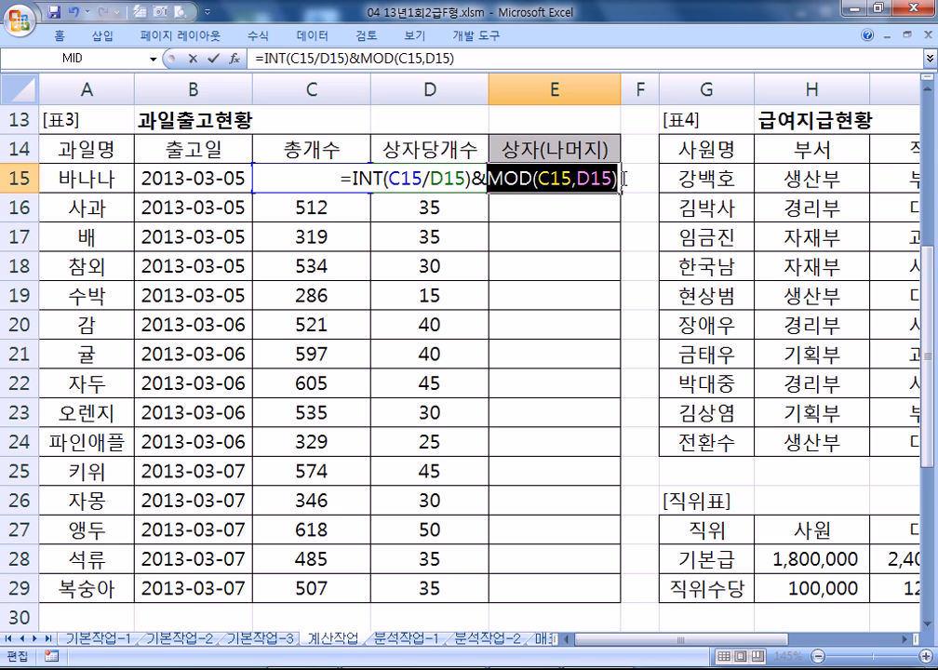
{"action": "left_click_drag", "start_coordinate": [471, 178], "coordinate": [484, 178]}
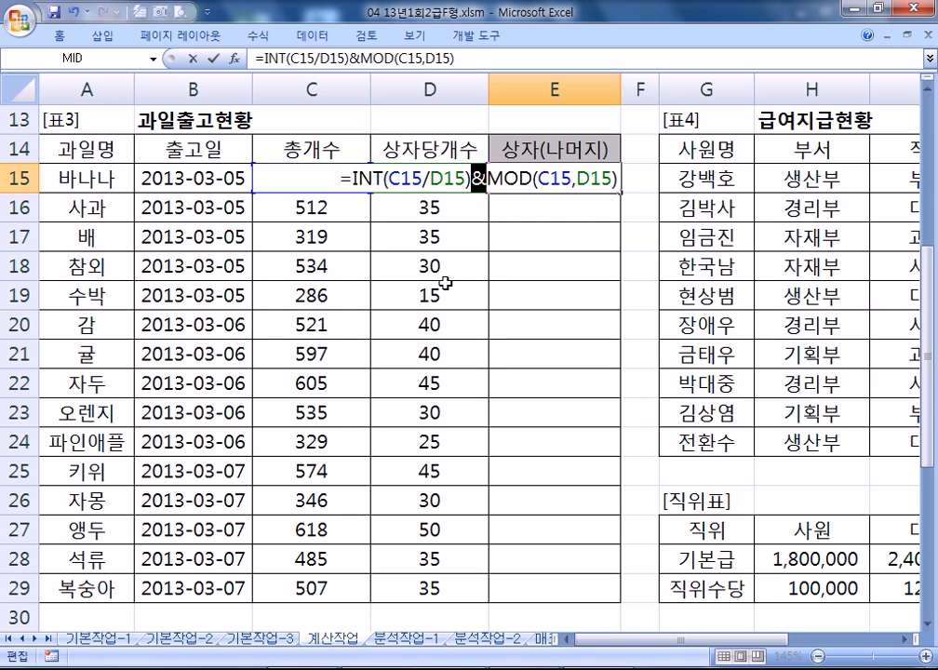
{"action": "key", "text": "Return"}
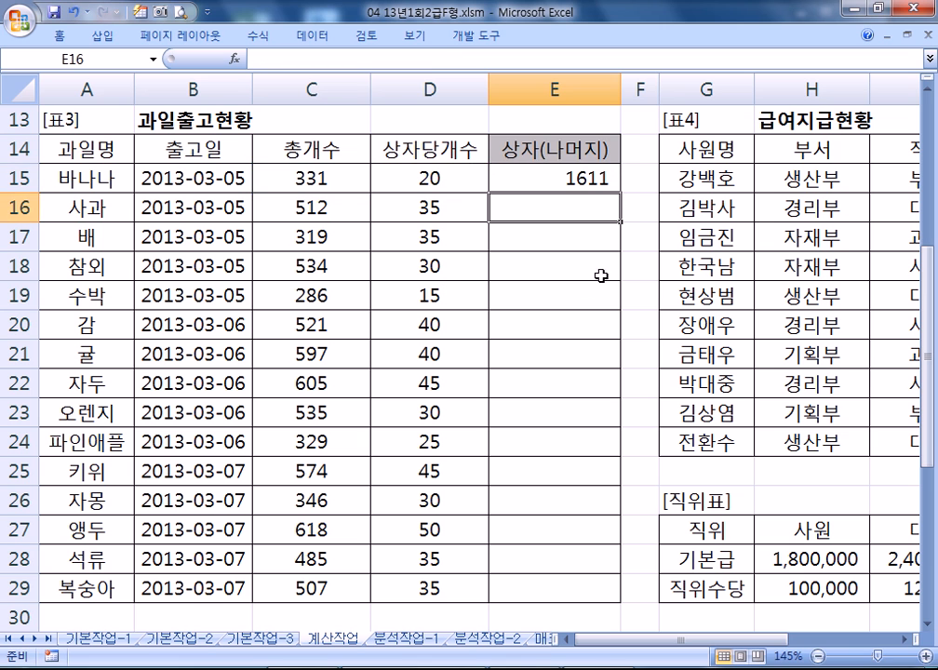
Step: Enclose the remainder in parentheses by changing the E15 formula to =INT(C15/D15)&"("&MOD(C15,D15)&")", and reselect the cell
{"action": "left_click", "coordinate": [581, 173]}
{"action": "double_click", "coordinate": [500, 180]}
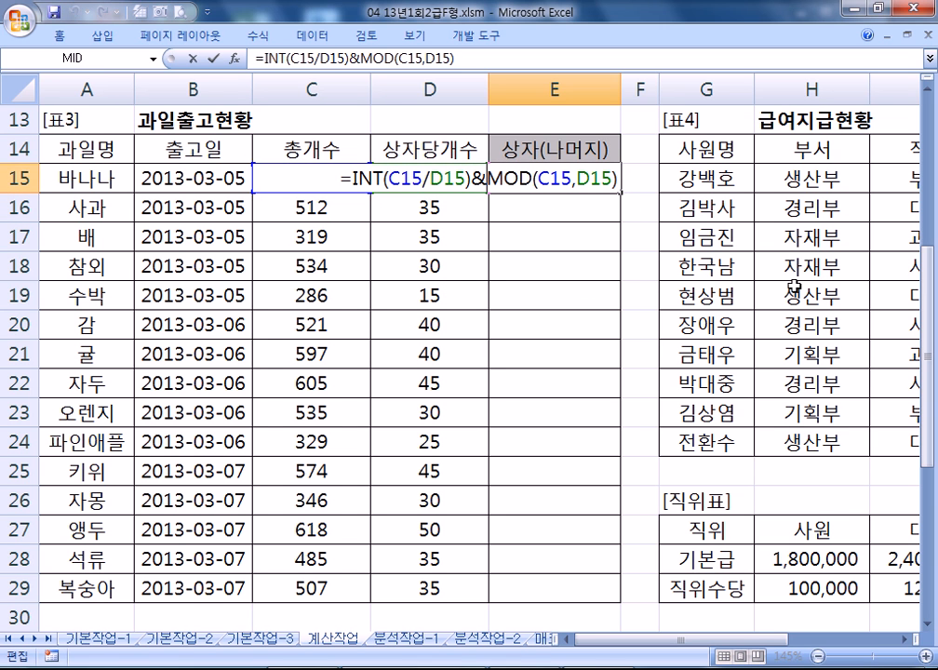
{"action": "type", "text": "\"("}
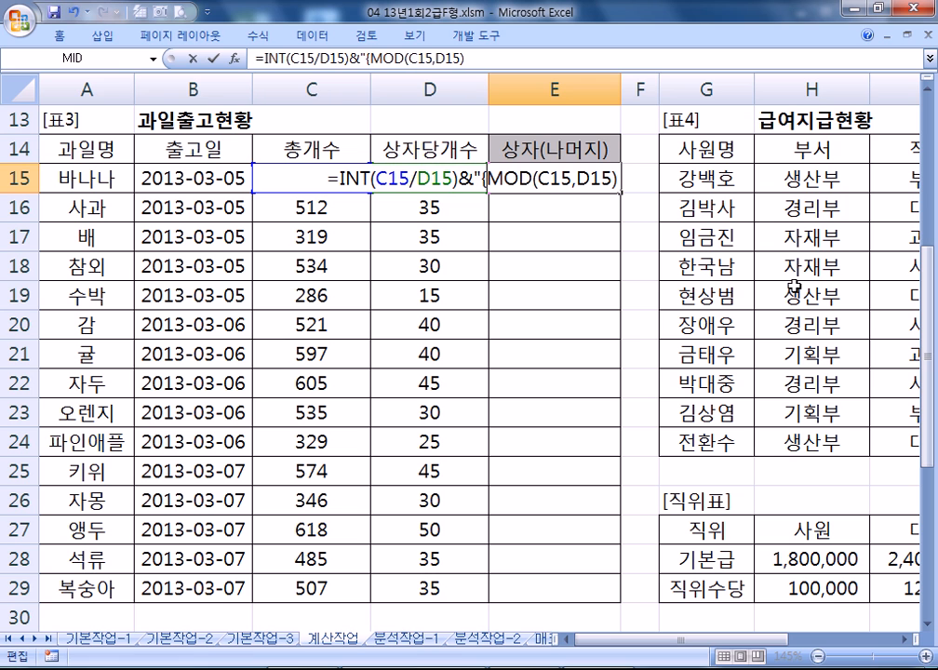
{"action": "type", "text": "\""}
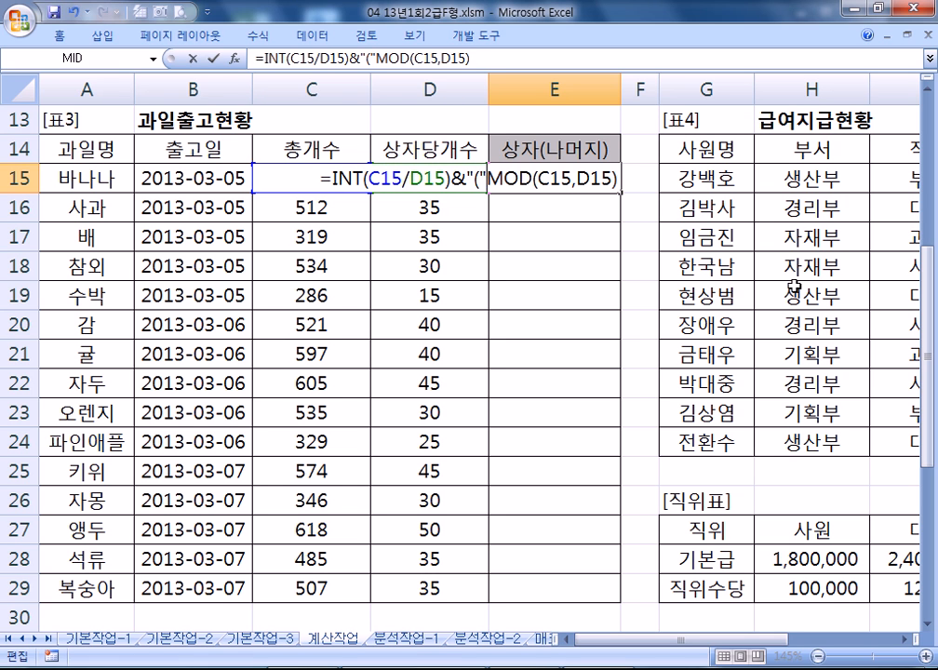
{"action": "type", "text": "&"}
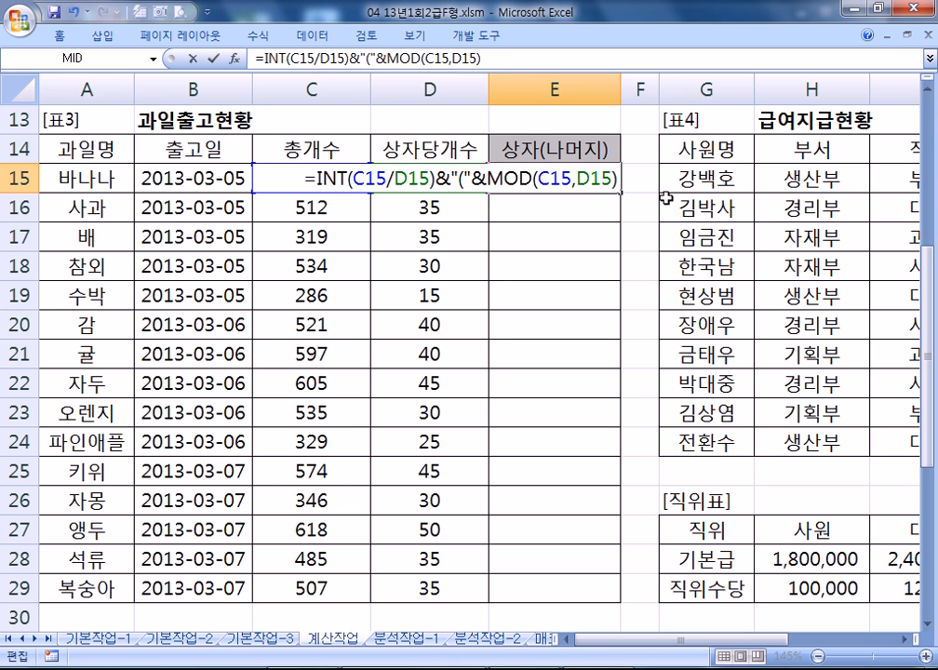
{"action": "type", "text": "&\")\""}
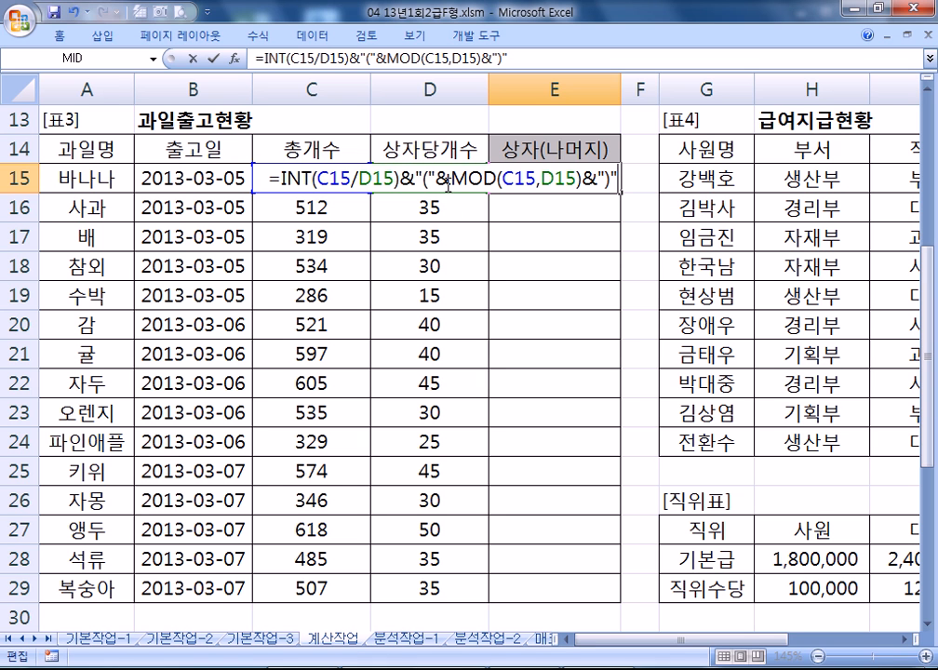
{"action": "key", "text": "Return"}
{"action": "left_click", "coordinate": [571, 181]}
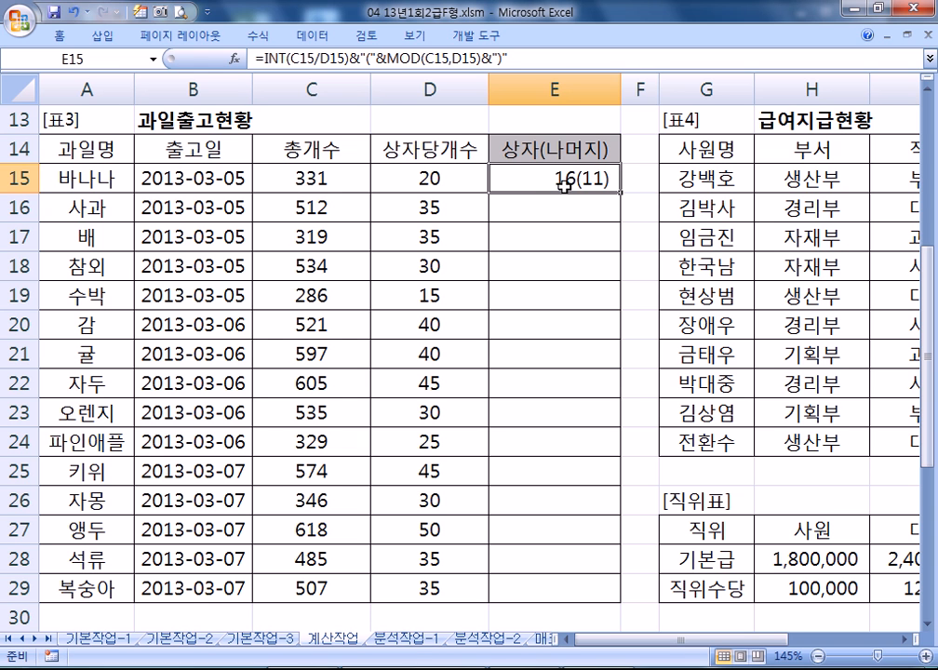
Step: Copy the complete E15 formula and paste it into Notepad on the line below "몫(나머지)"
{"action": "left_click_drag", "start_coordinate": [544, 58], "coordinate": [186, 64]}
{"action": "key", "text": "ctrl+c"}
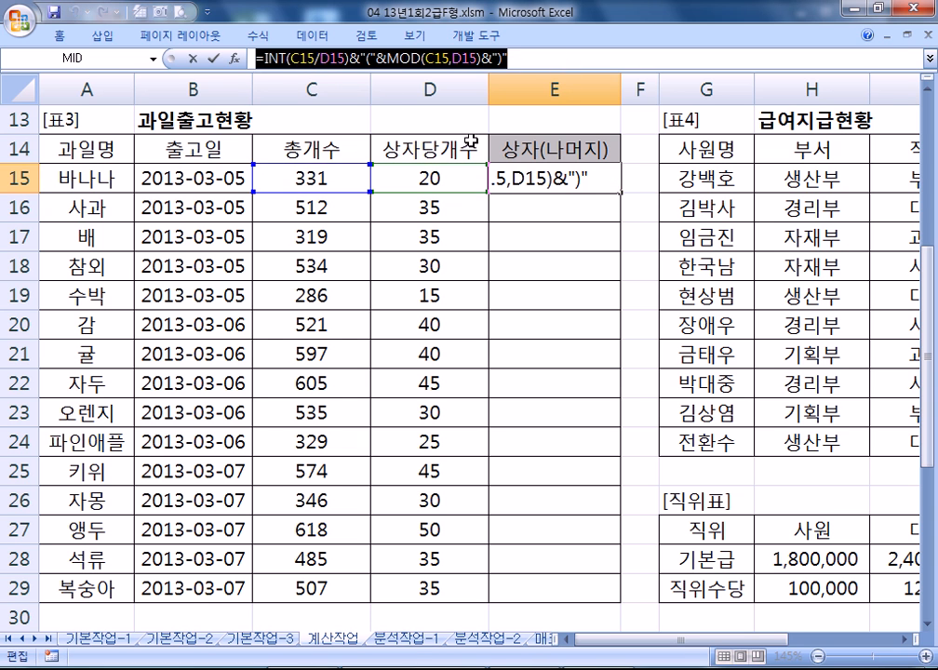
{"action": "key", "text": "alt+Tab"}
{"action": "left_click", "coordinate": [343, 360]}
{"action": "key", "text": "Return"}
{"action": "key", "text": "ctrl+v"}
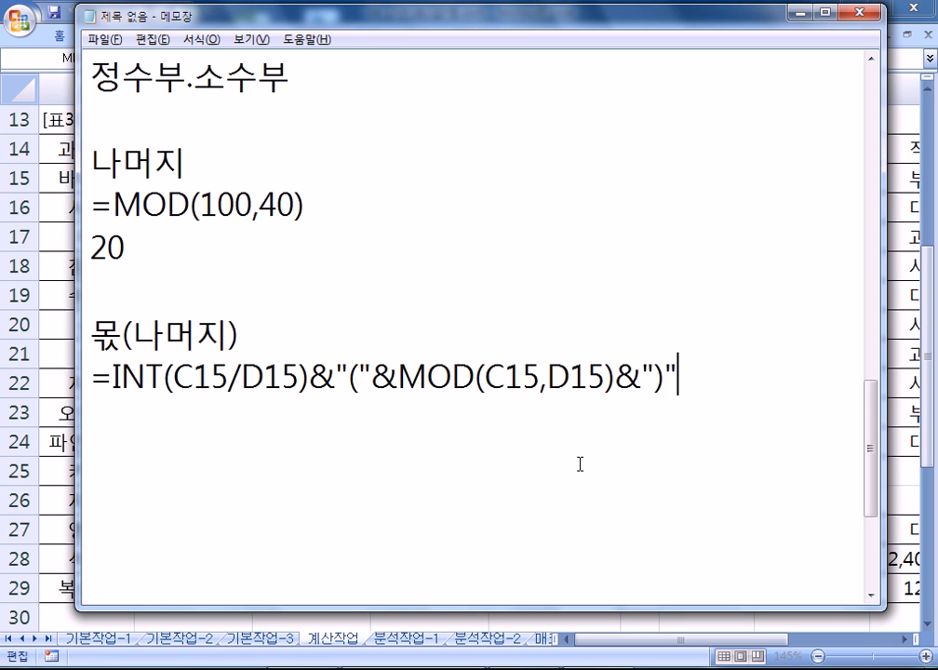
Step: Highlight the INT part, MOD part, quoted parentheses and last & of the pasted formula, comparing them with the parentheses in "몫(나머지)"
{"action": "left_click_drag", "start_coordinate": [338, 379], "coordinate": [372, 380]}
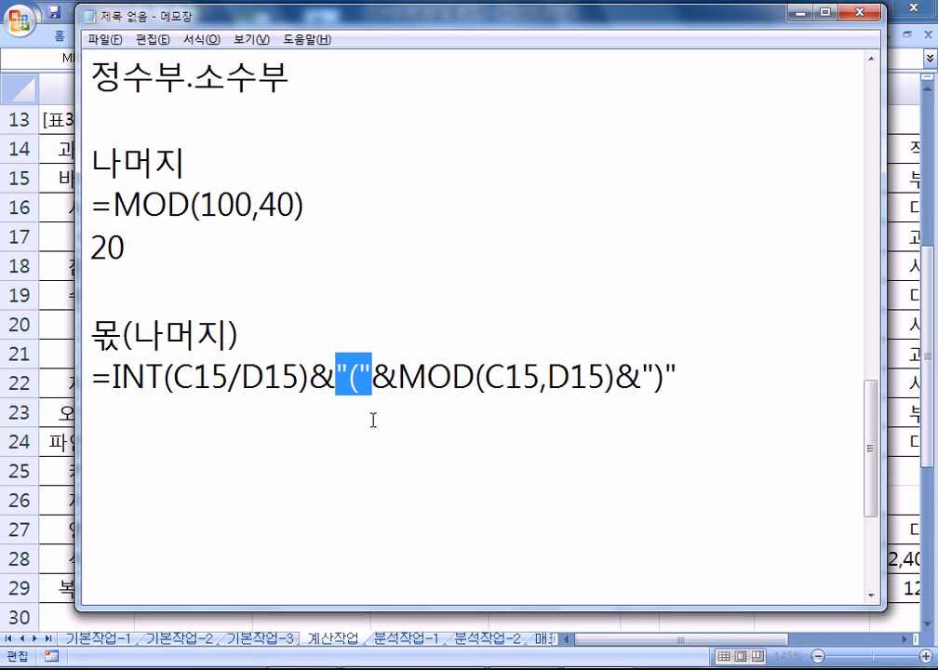
{"action": "left_click", "coordinate": [121, 333]}
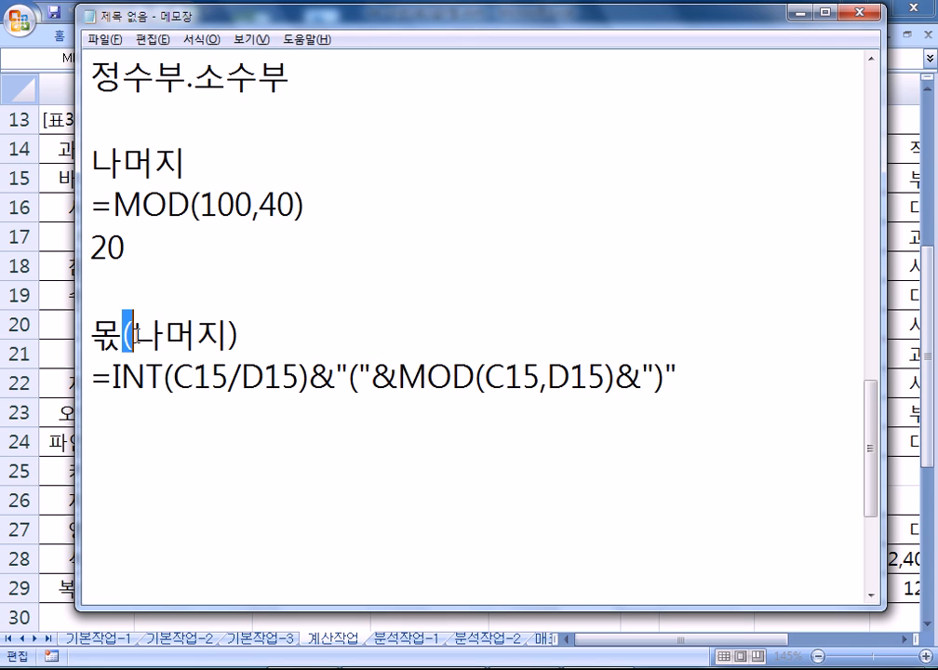
{"action": "left_click_drag", "start_coordinate": [113, 377], "coordinate": [309, 377]}
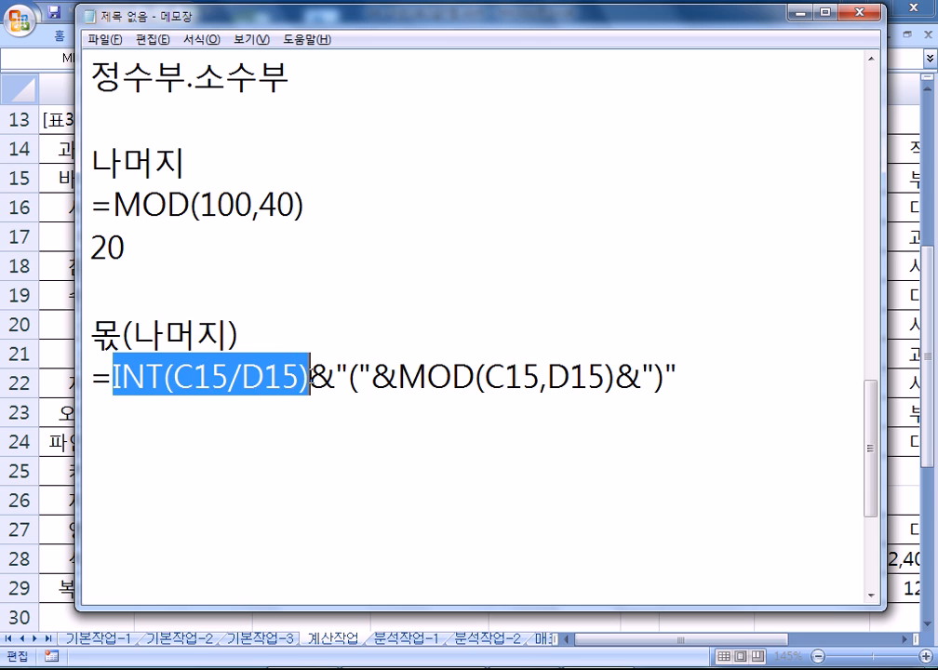
{"action": "left_click_drag", "start_coordinate": [399, 377], "coordinate": [617, 376]}
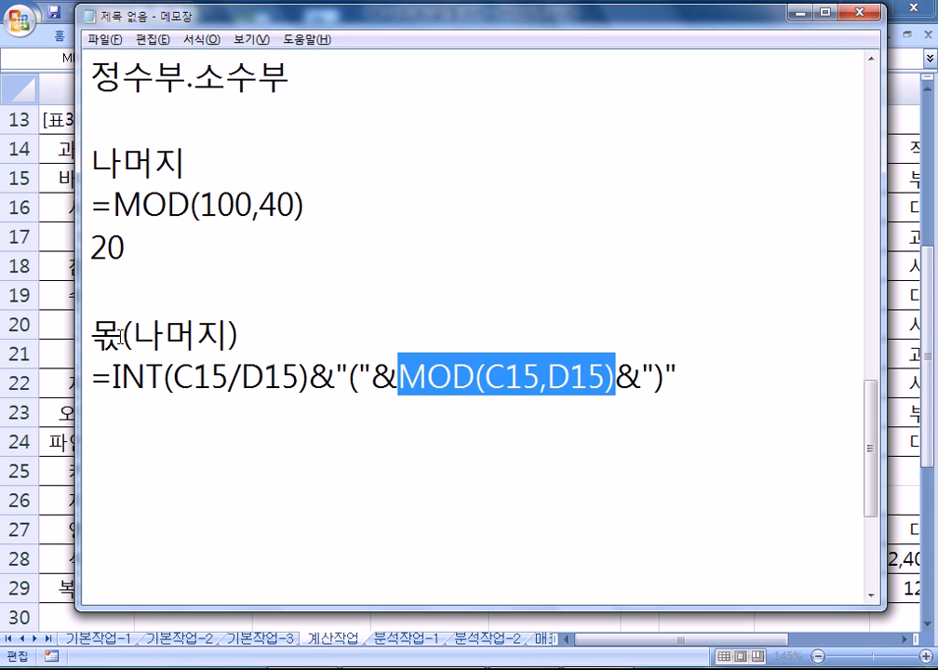
{"action": "left_click_drag", "start_coordinate": [122, 333], "coordinate": [134, 333]}
{"action": "left_click_drag", "start_coordinate": [241, 333], "coordinate": [228, 333]}
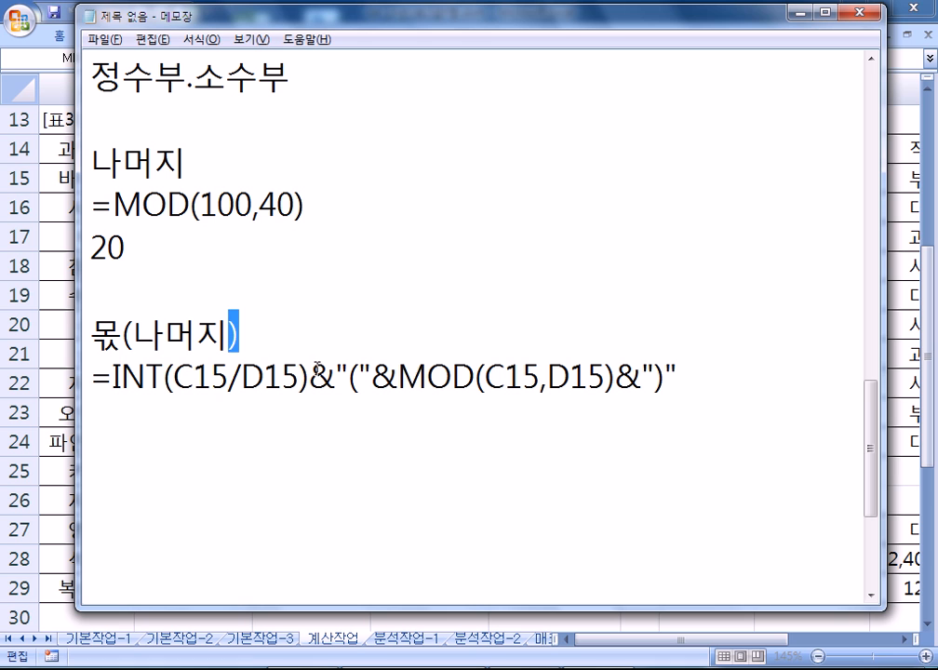
{"action": "left_click_drag", "start_coordinate": [351, 377], "coordinate": [359, 377]}
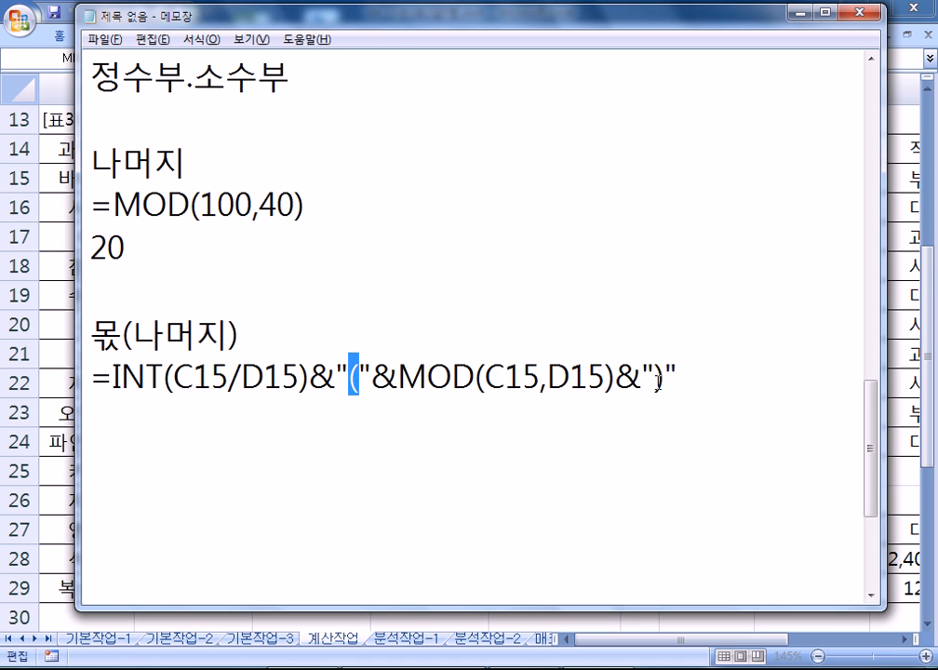
{"action": "left_click_drag", "start_coordinate": [653, 377], "coordinate": [666, 377]}
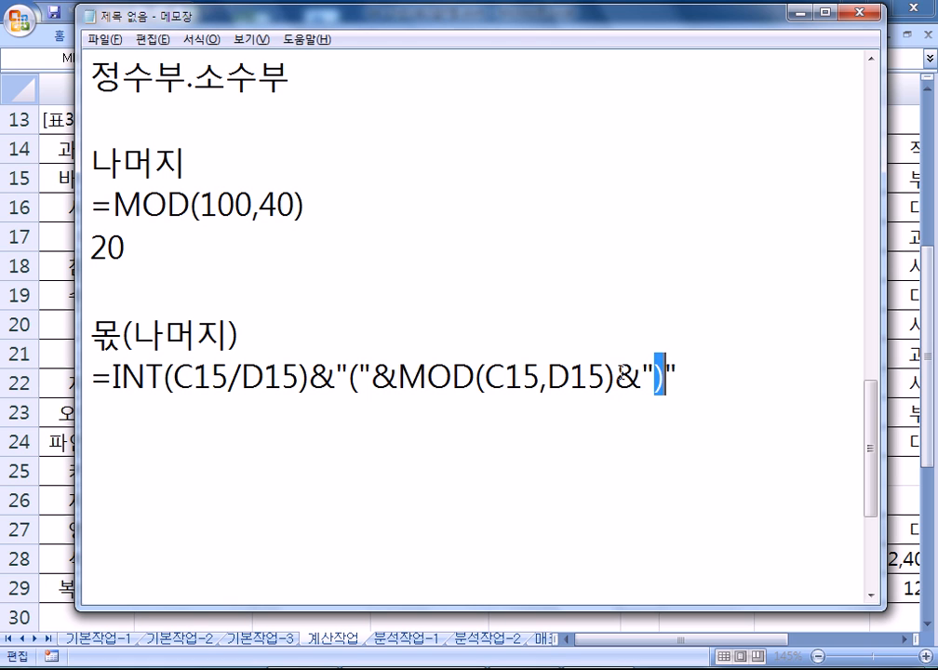
{"action": "left_click_drag", "start_coordinate": [616, 377], "coordinate": [635, 376]}
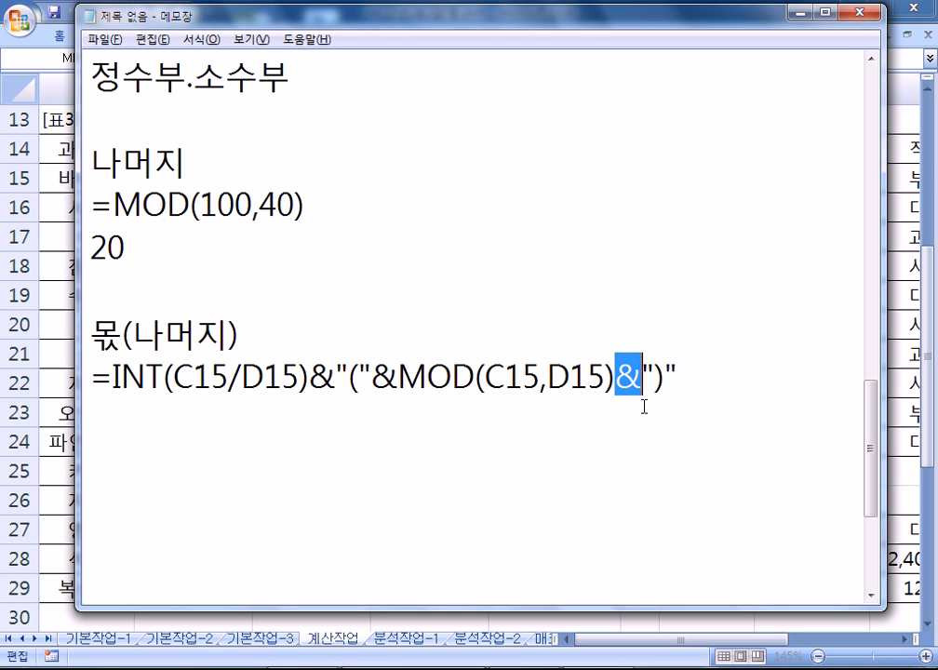
{"action": "left_click", "coordinate": [570, 422]}
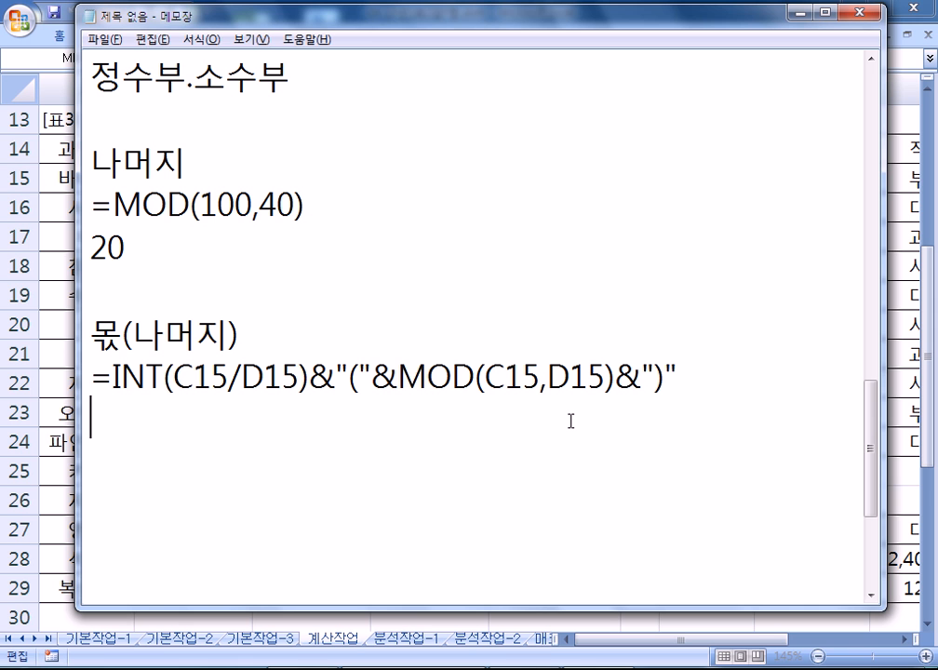
Step: Return to Excel, commit the E15 formula, fill it down the 상자(나머지) column to E29, and reselect E15
{"action": "key", "text": "alt+Tab"}
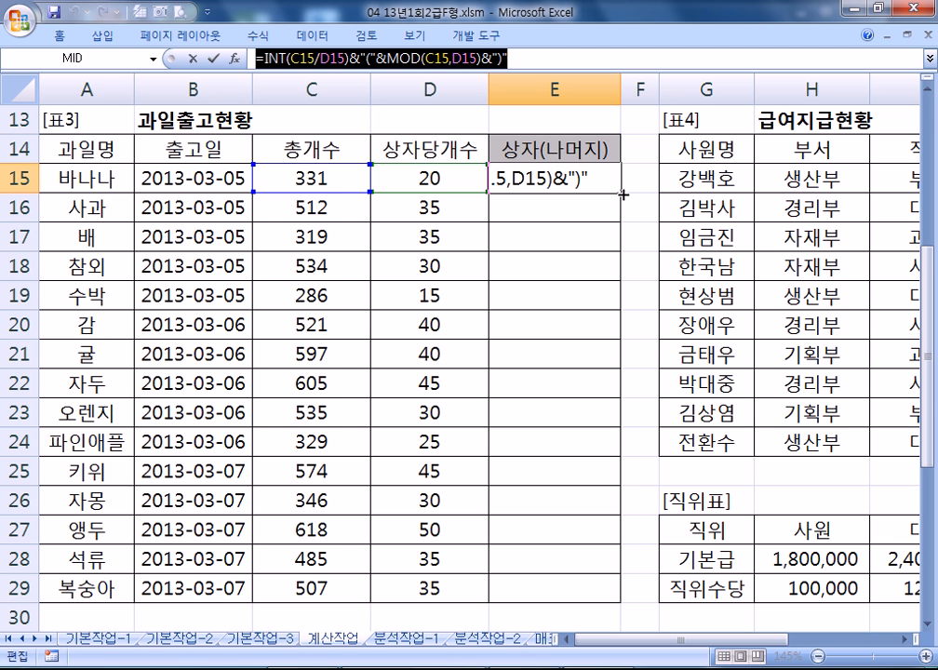
{"action": "key", "text": "ctrl+Return"}
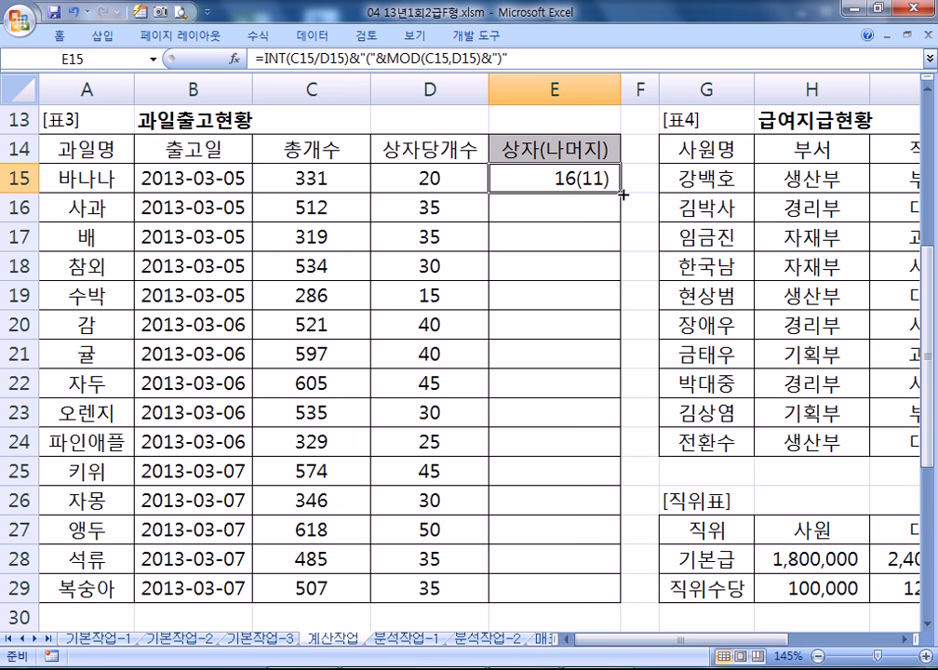
{"action": "double_click", "coordinate": [622, 194]}
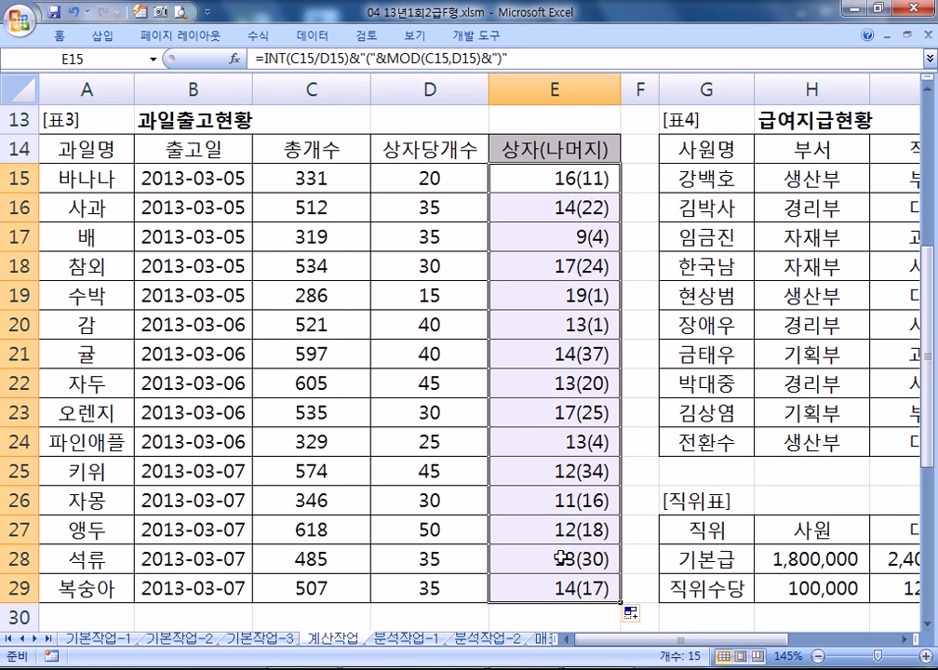
{"action": "left_click", "coordinate": [561, 176]}
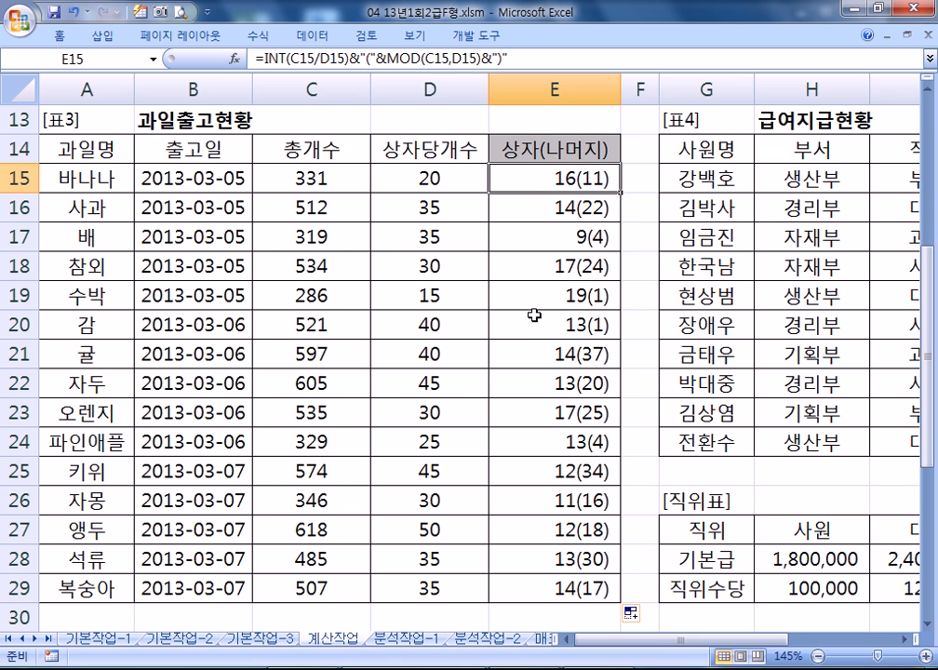
Step: Review the ten entries A33:A42 of the 교내 미술경시대회 table and select its first 결과 cell, E33
{"action": "left_click_drag", "start_coordinate": [650, 640], "coordinate": [649, 640]}
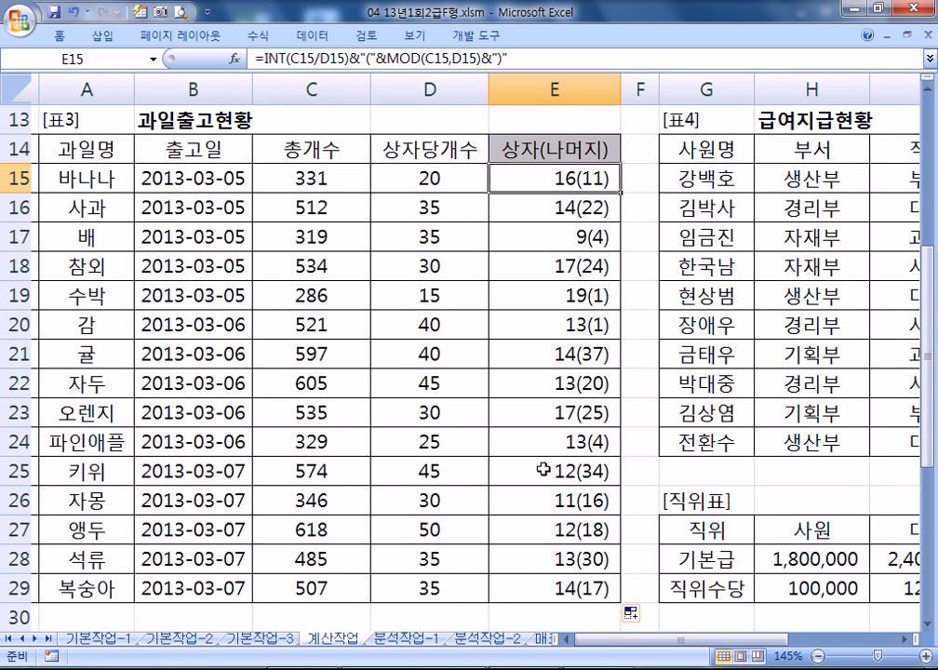
{"action": "scroll", "coordinate": [541, 450], "scroll_direction": "down", "scroll_amount": 5}
{"action": "left_click", "coordinate": [539, 269]}
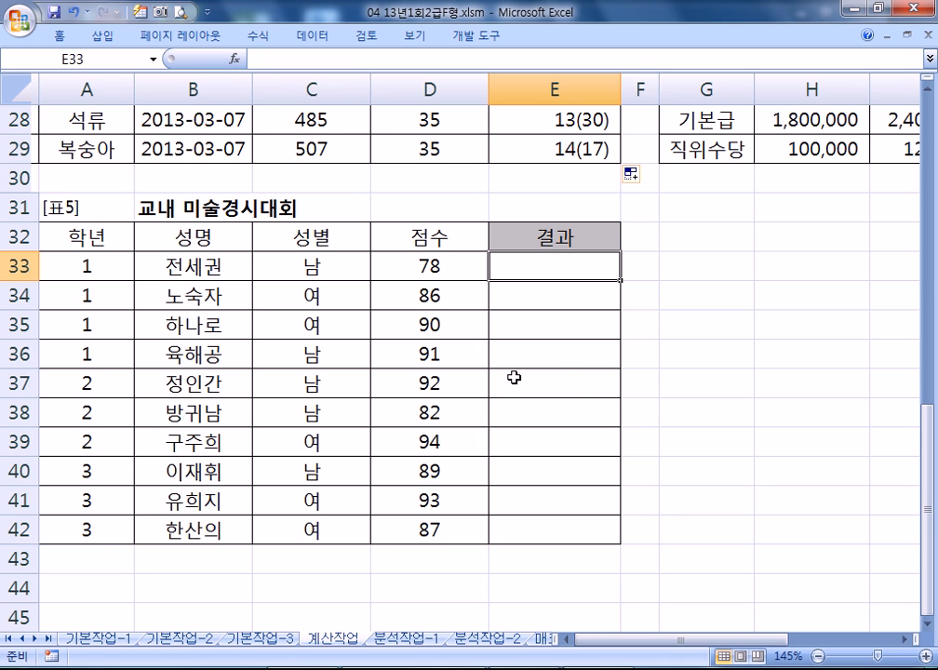
{"action": "mouse_move", "coordinate": [598, 668]}
{"action": "left_click", "coordinate": [598, 576]}
{"action": "scroll", "coordinate": [324, 330], "scroll_direction": "down", "scroll_amount": 2}
{"action": "key", "text": "alt+Tab"}
{"action": "left_click_drag", "start_coordinate": [86, 266], "coordinate": [93, 530]}
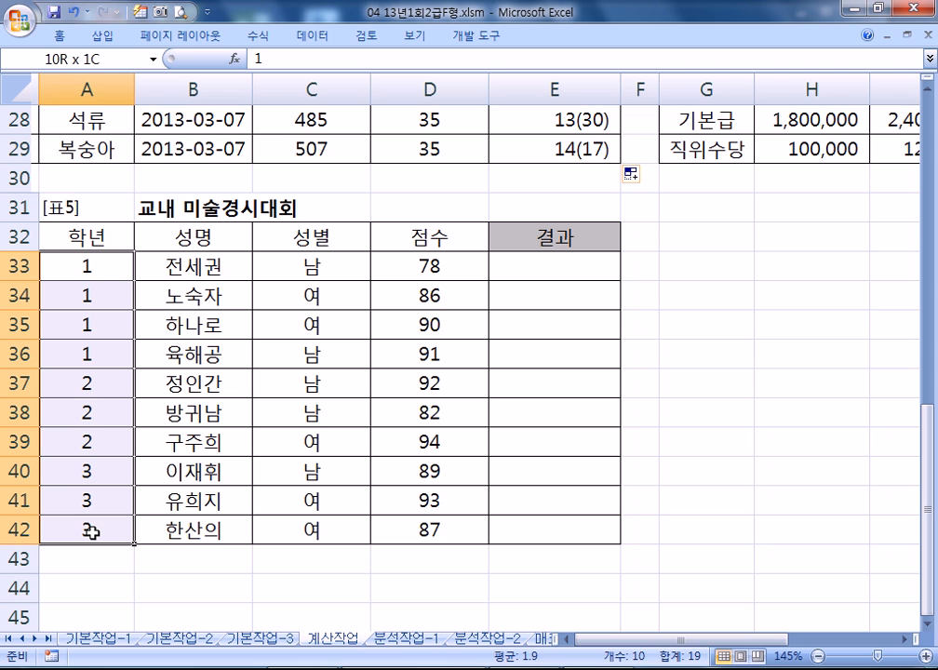
{"action": "left_click", "coordinate": [534, 272]}
Step: In Notepad, note "10명이 시험, 석차" and, on the line below, "1위 대상, 2위 금상, 3위 은상, 4위 동상, 나머지 공백"
{"action": "key", "text": "Return"}
{"action": "key", "text": "Return"}
{"action": "type", "text": "10명이 ㅅㅣ험, 석차"}
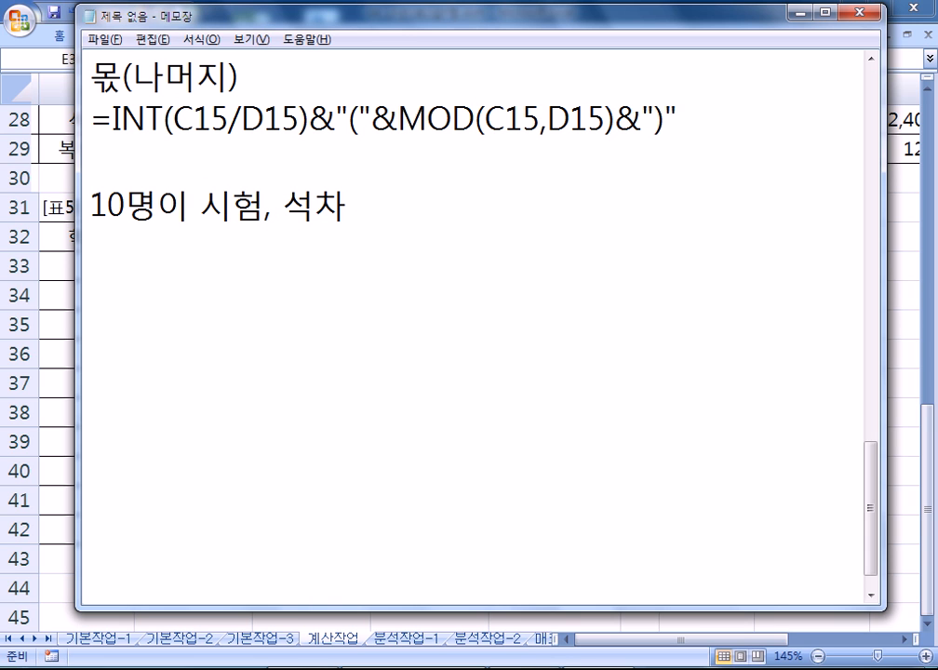
{"action": "key", "text": "Return"}
{"action": "type", "text": "1위 대상"}
{"action": "type", "text": ", 2위 ㄱ"}
{"action": "type", "text": "금상, 3위 "}
{"action": "type", "text": "은상, 4우"}
{"action": "type", "text": "위 동ㅅ"}
{"action": "type", "text": "상, 나머지 "}
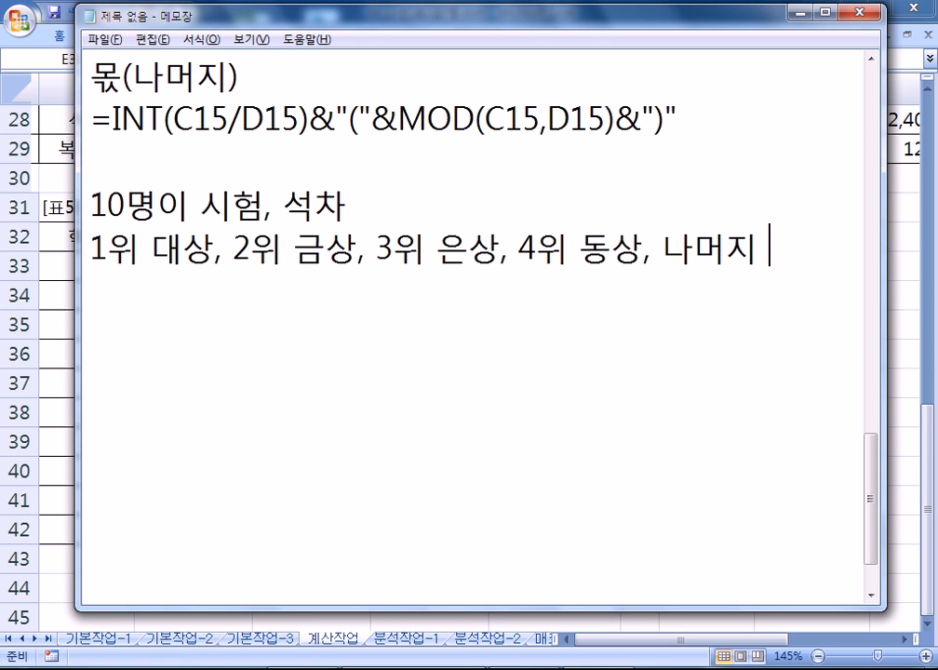
{"action": "type", "text": "공백"}
{"action": "key", "text": "Return"}
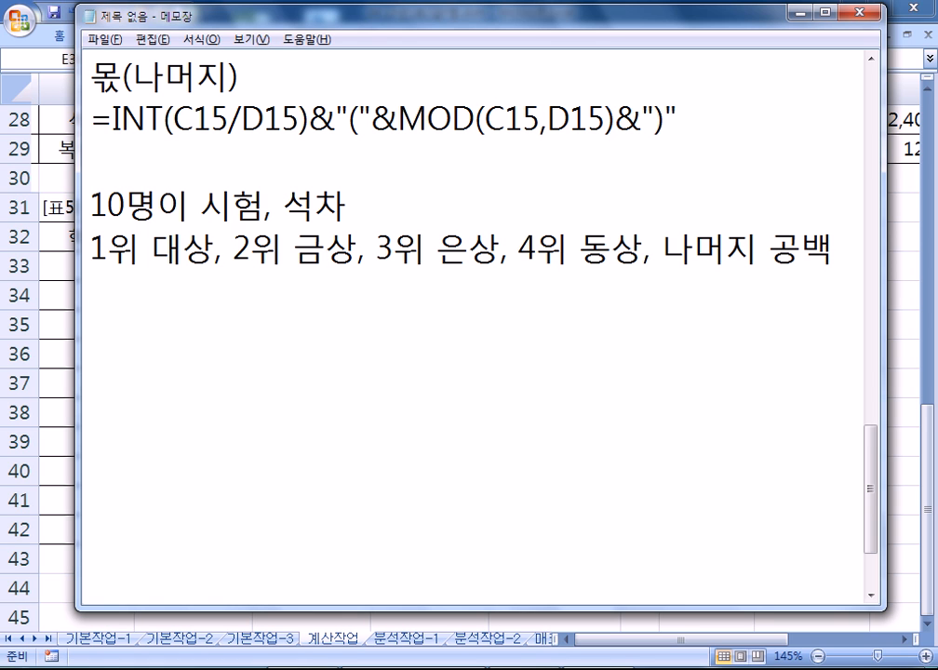
Step: Write =CHOOSE(석차, "대상","금상","은상","동상","","","","","","") below the award note, with six empty strings for the remaining ranks
{"action": "type", "text": "=CH"}
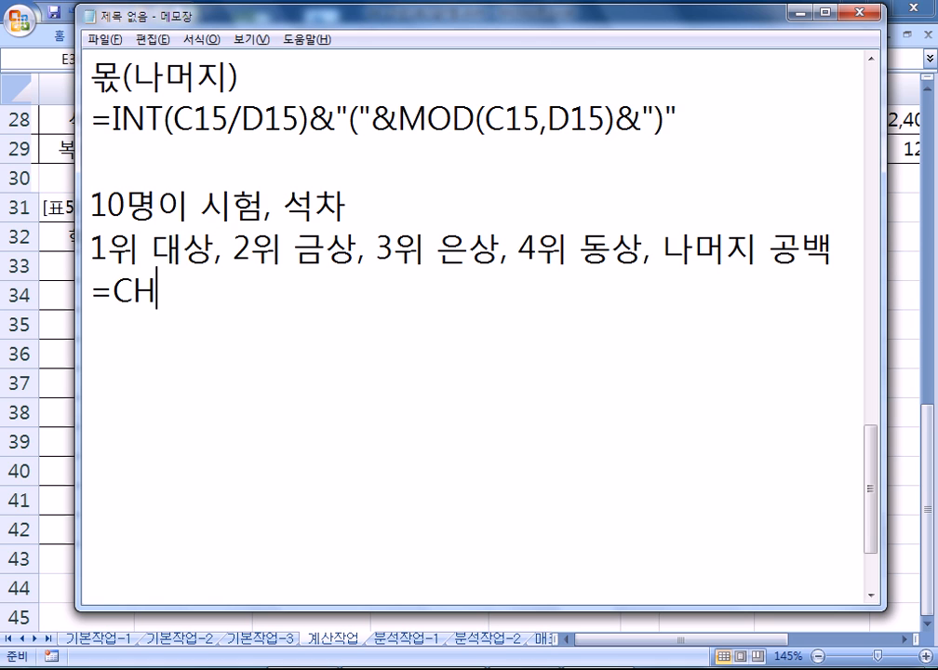
{"action": "type", "text": "OOSE(석차, \"대상\",\"금상\",\"은상\",\"동상\""}
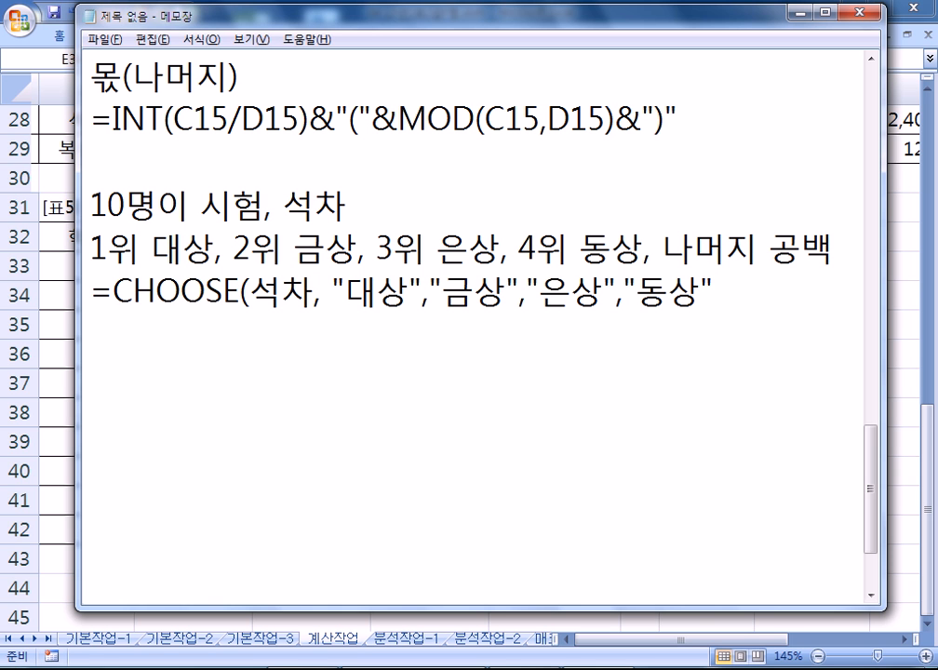
{"action": "left_click_drag", "start_coordinate": [76, 138], "coordinate": [6, 133]}
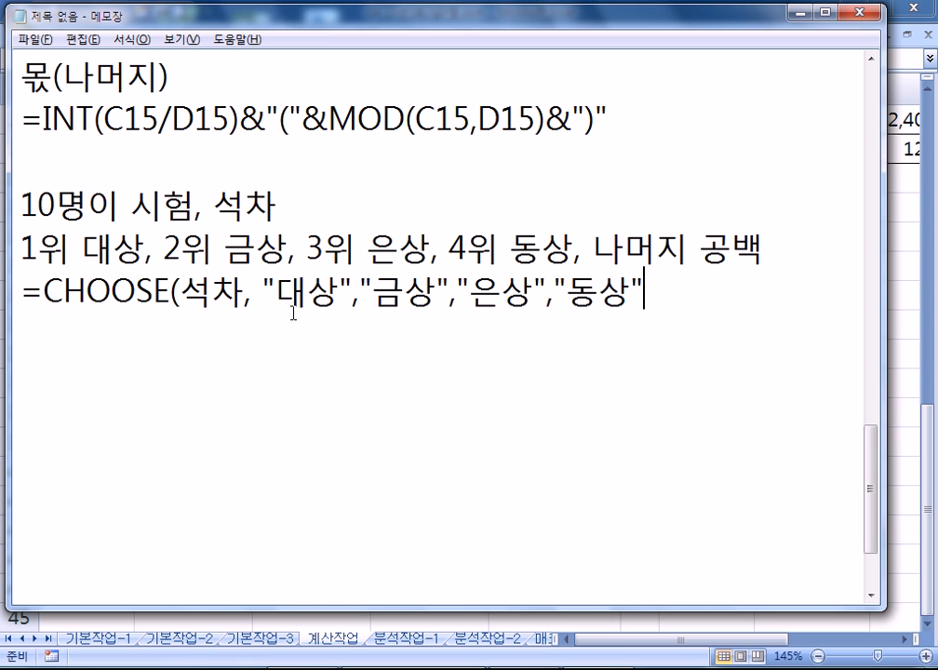
{"action": "left_click_drag", "start_coordinate": [307, 293], "coordinate": [632, 296]}
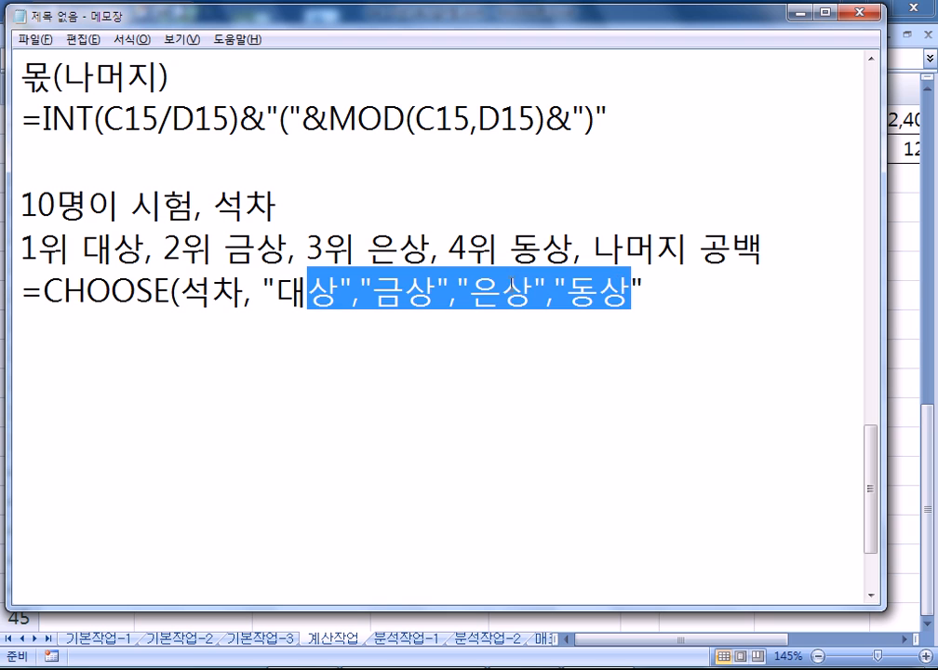
{"action": "left_click", "coordinate": [271, 293]}
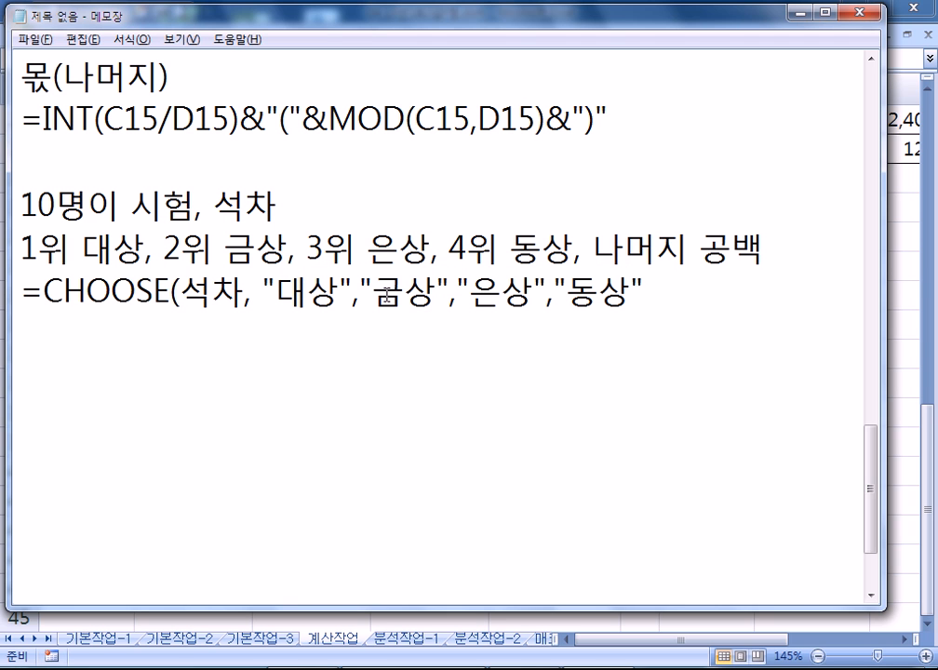
{"action": "left_click_drag", "start_coordinate": [386, 293], "coordinate": [414, 293]}
{"action": "left_click_drag", "start_coordinate": [484, 293], "coordinate": [600, 293]}
{"action": "left_click", "coordinate": [655, 298]}
{"action": "type", "text": ",\"\",\"\",\"\",\"\",\"\","}
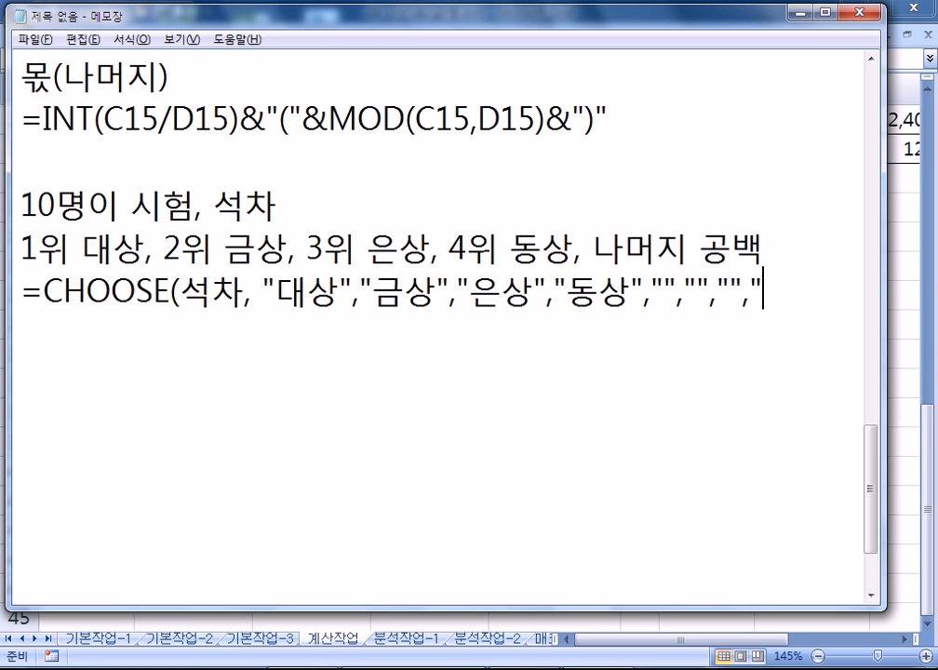
{"action": "type", "text": "\"\")"}
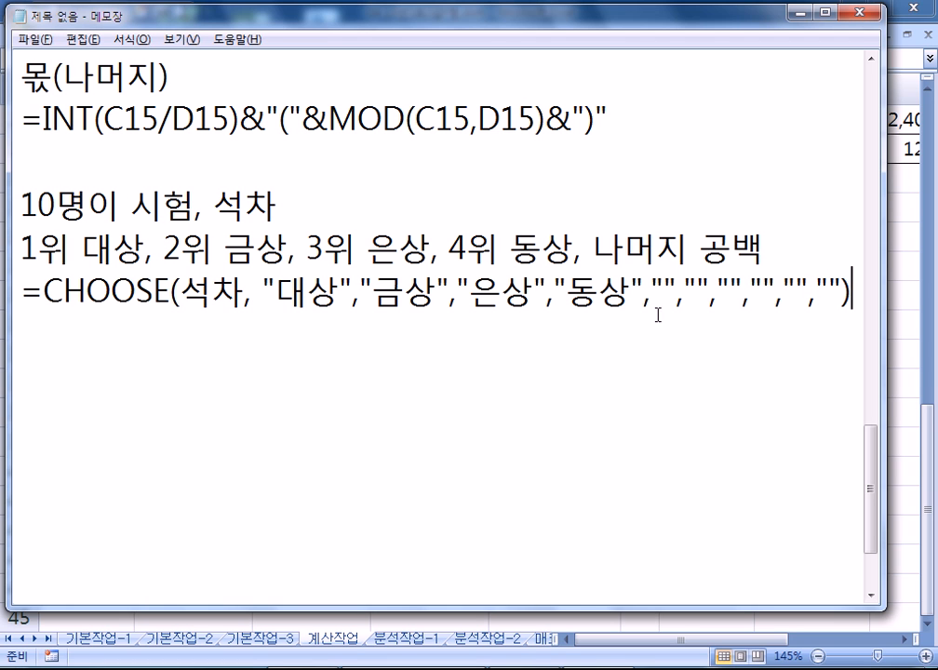
Step: Widen the Notepad window and highlight the CHOOSE formula's empty-string arguments and its whole list of awards
{"action": "left_click_drag", "start_coordinate": [650, 294], "coordinate": [841, 294]}
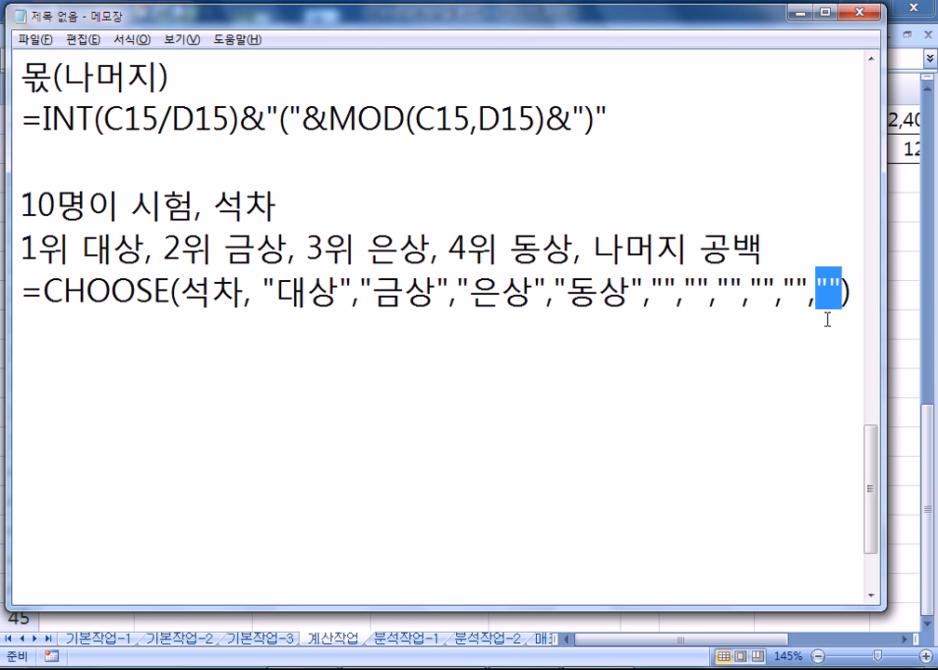
{"action": "left_click", "coordinate": [848, 319]}
{"action": "key", "text": "Return"}
{"action": "left_click_drag", "start_coordinate": [882, 212], "coordinate": [917, 212]}
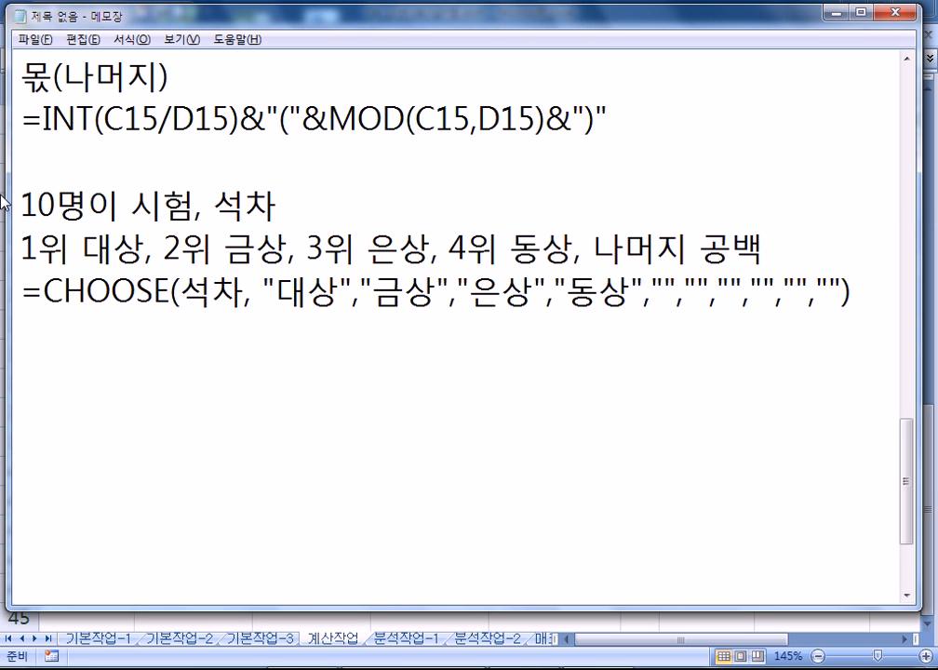
{"action": "left_click", "coordinate": [55, 207]}
{"action": "left_click_drag", "start_coordinate": [663, 296], "coordinate": [841, 295]}
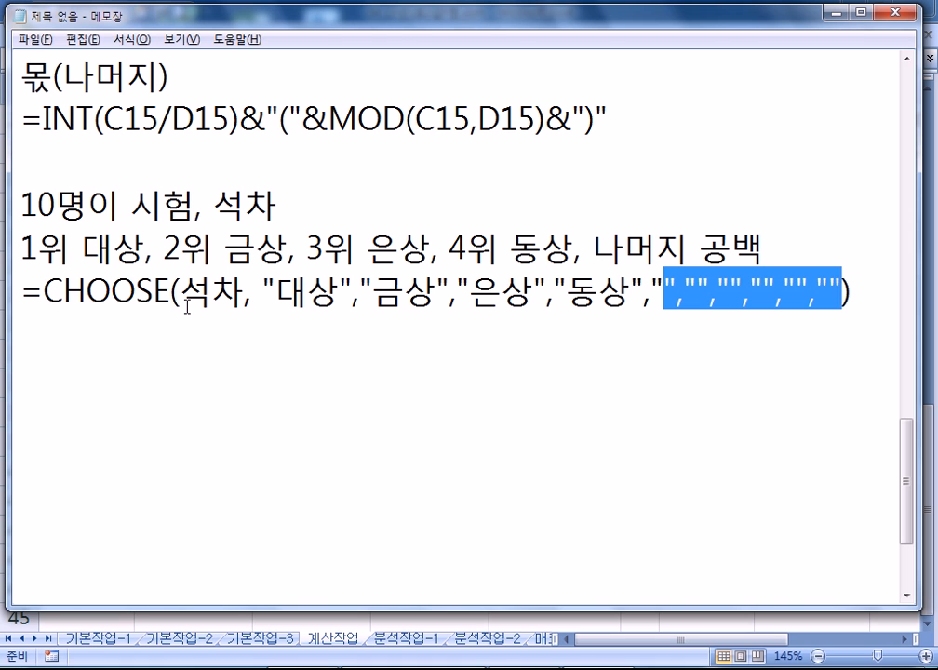
{"action": "left_click_drag", "start_coordinate": [276, 293], "coordinate": [837, 284]}
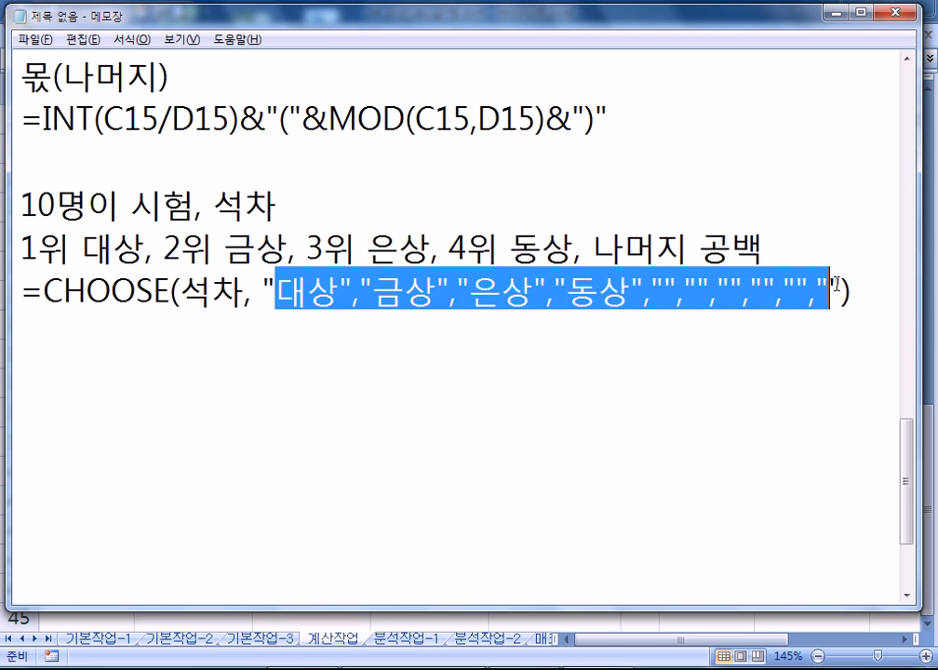
{"action": "left_click", "coordinate": [720, 323]}
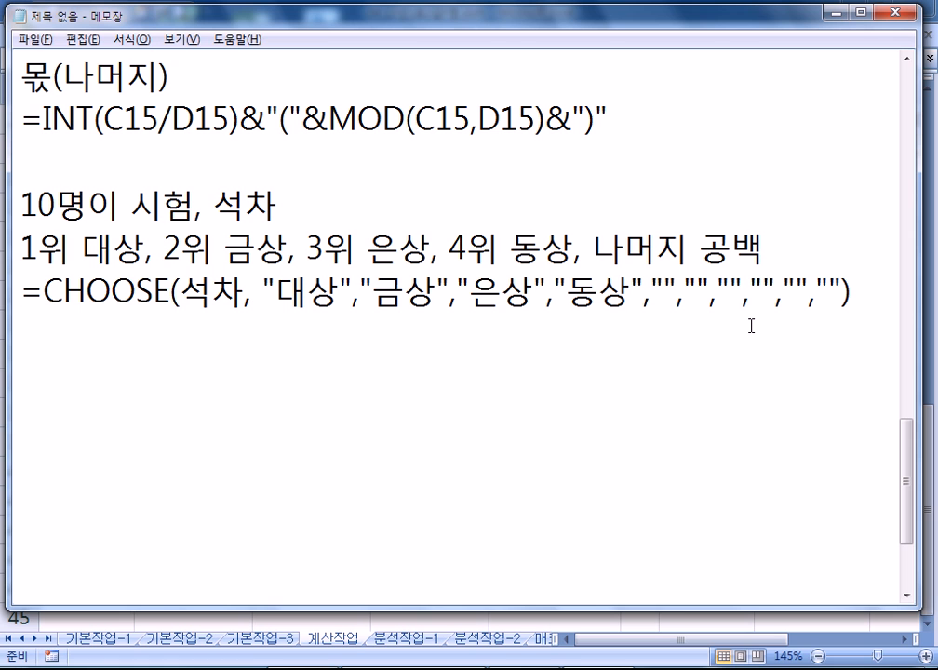
Step: Write =IFERROR(CHOOSE(석차, "대상","금상","은상","동상"),"") on the next line, copying the CHOOSE part from the line above
{"action": "type", "text": "=IFE"}
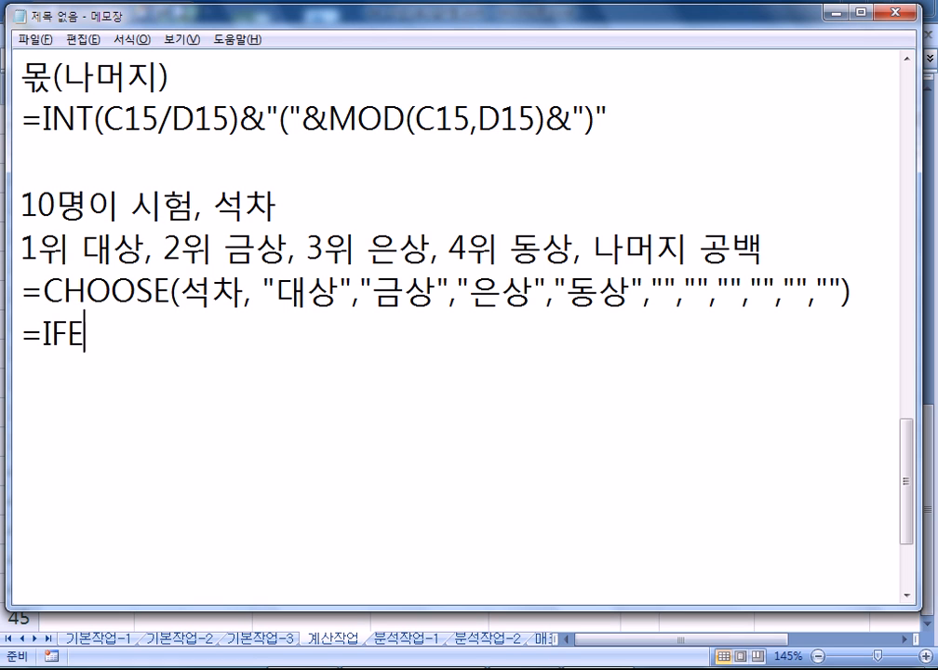
{"action": "type", "text": "RROR("}
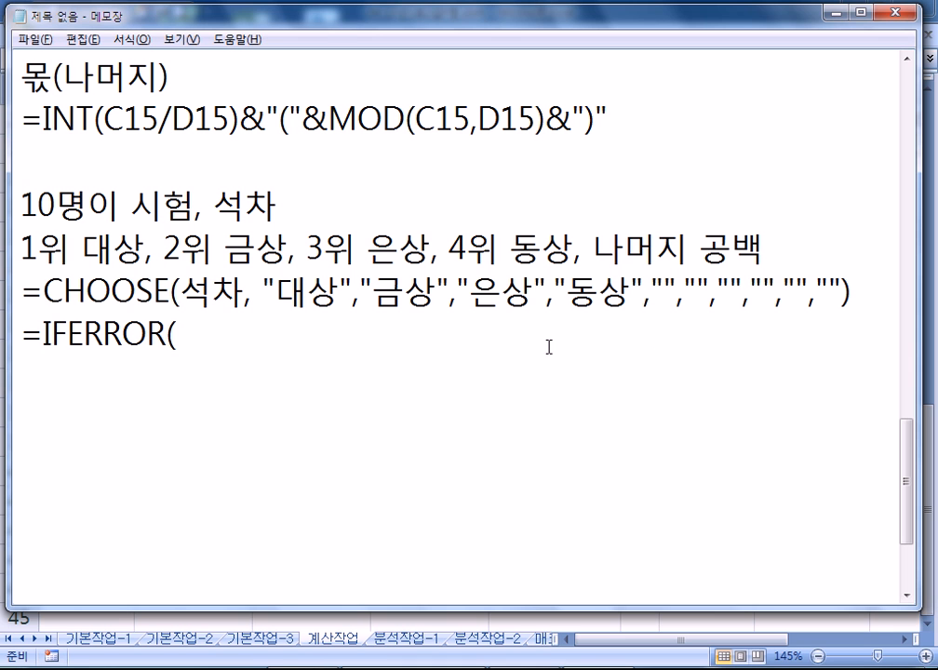
{"action": "left_click_drag", "start_coordinate": [47, 292], "coordinate": [642, 295]}
{"action": "key", "text": "ctrl+c"}
{"action": "left_click", "coordinate": [233, 327]}
{"action": "key", "text": "ctrl+v"}
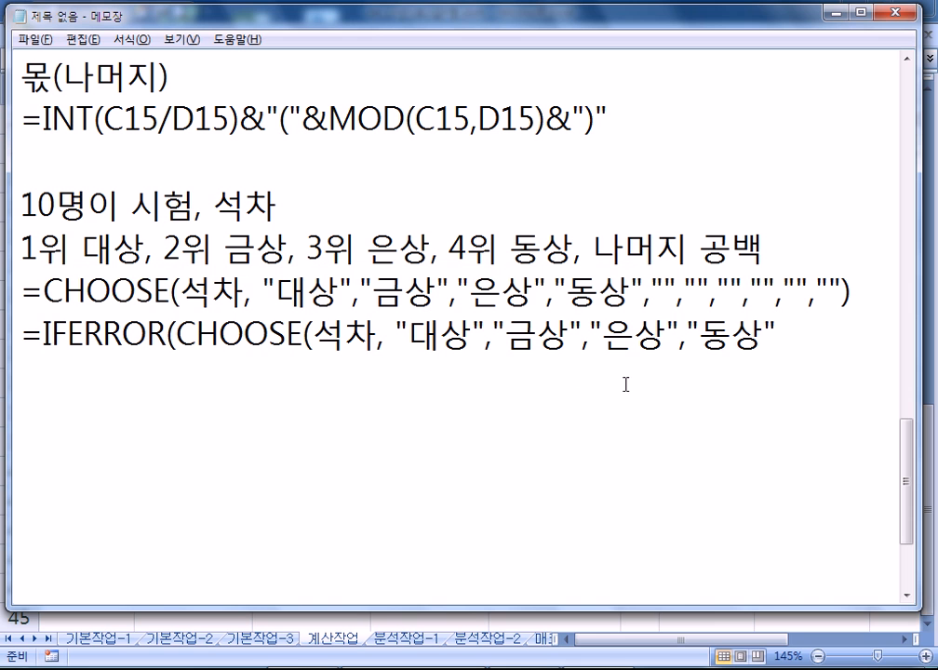
{"action": "type", "text": "),\"\")"}
{"action": "key", "text": "Return"}
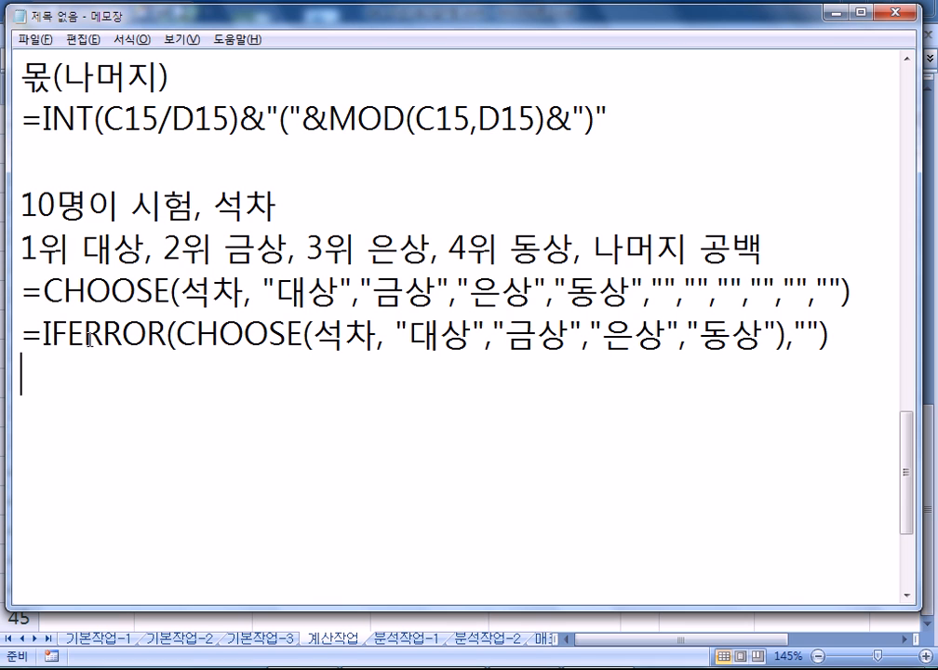
Step: Highlight the IFERROR formula's CHOOSE part, empty-string fallback and 석차 argument, comparing them with the empty strings in the plain CHOOSE formula
{"action": "left_click_drag", "start_coordinate": [173, 336], "coordinate": [776, 341]}
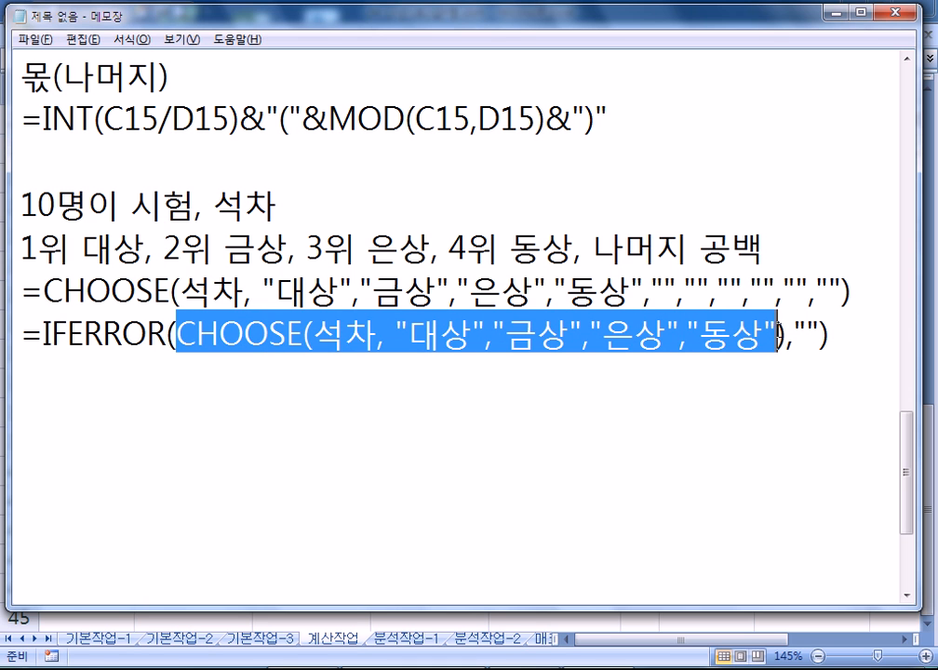
{"action": "left_click", "coordinate": [423, 342]}
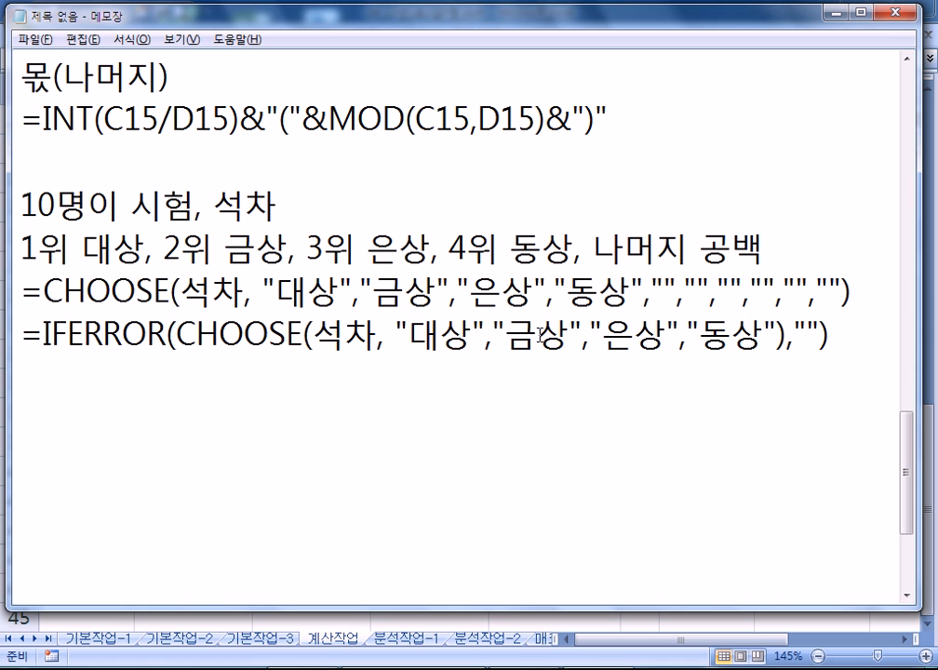
{"action": "left_click", "coordinate": [633, 339]}
{"action": "left_click", "coordinate": [700, 339]}
{"action": "left_click_drag", "start_coordinate": [36, 328], "coordinate": [177, 335]}
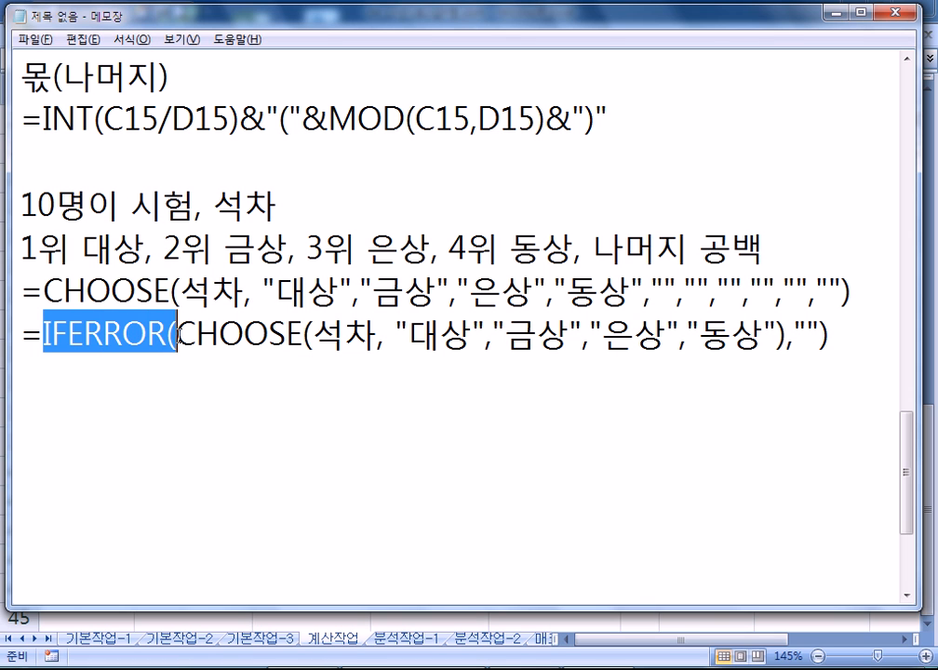
{"action": "left_click", "coordinate": [795, 335]}
{"action": "left_click_drag", "start_coordinate": [796, 335], "coordinate": [817, 335]}
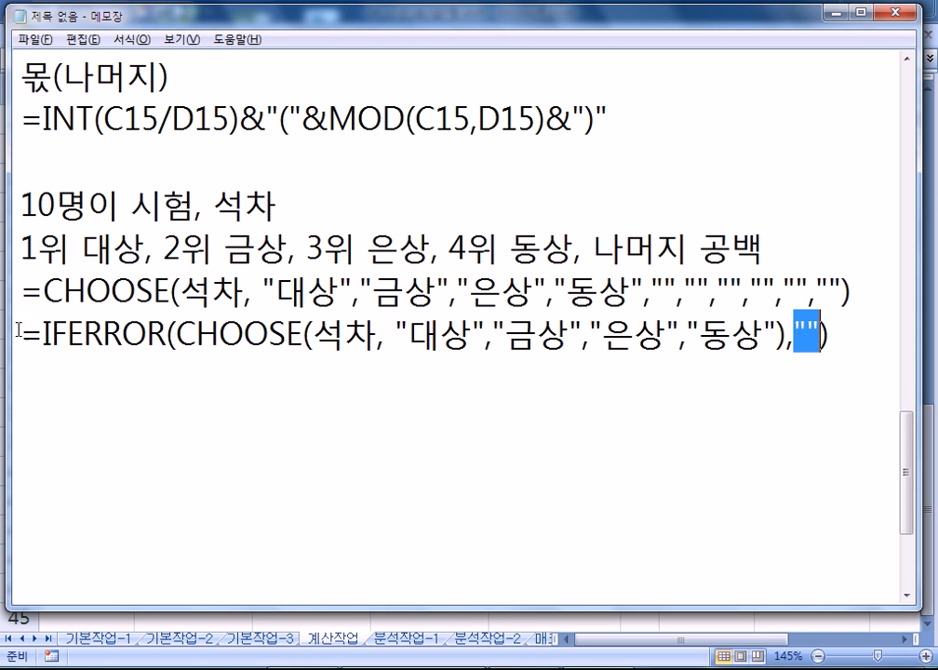
{"action": "left_click_drag", "start_coordinate": [15, 331], "coordinate": [21, 367]}
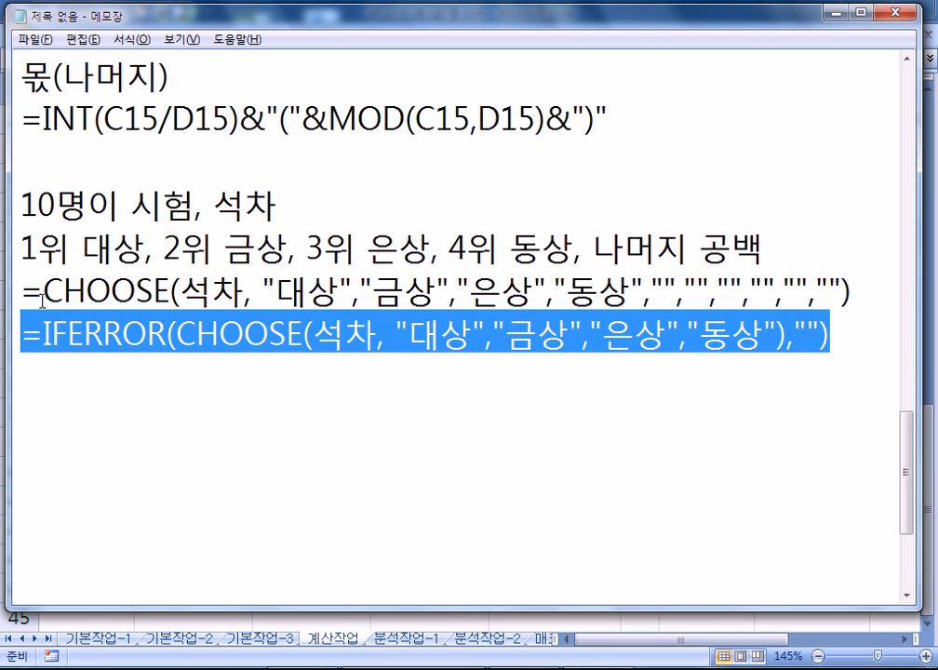
{"action": "left_click_drag", "start_coordinate": [651, 291], "coordinate": [842, 291]}
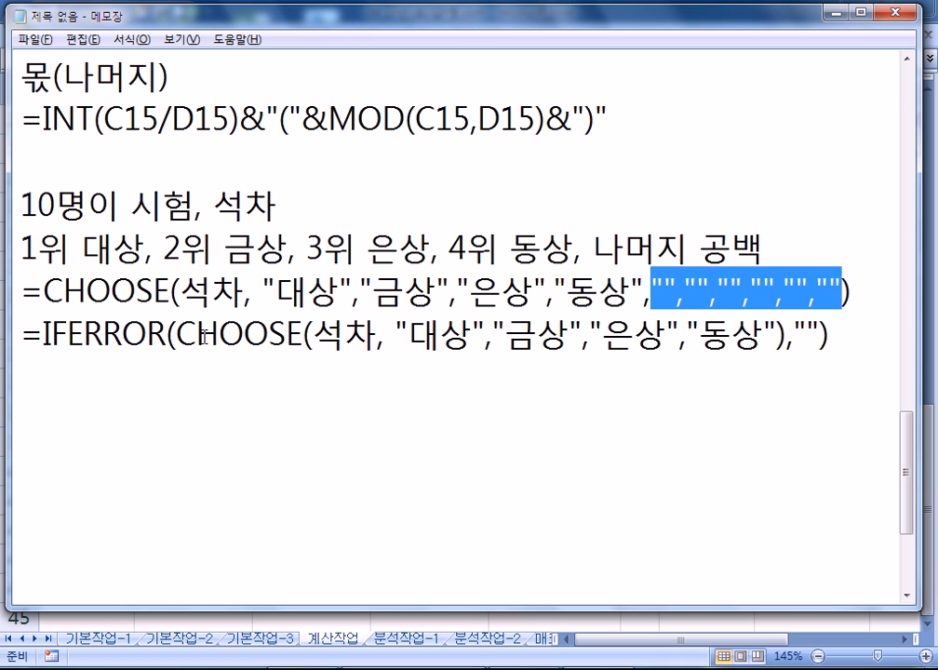
{"action": "left_click_drag", "start_coordinate": [312, 335], "coordinate": [377, 340]}
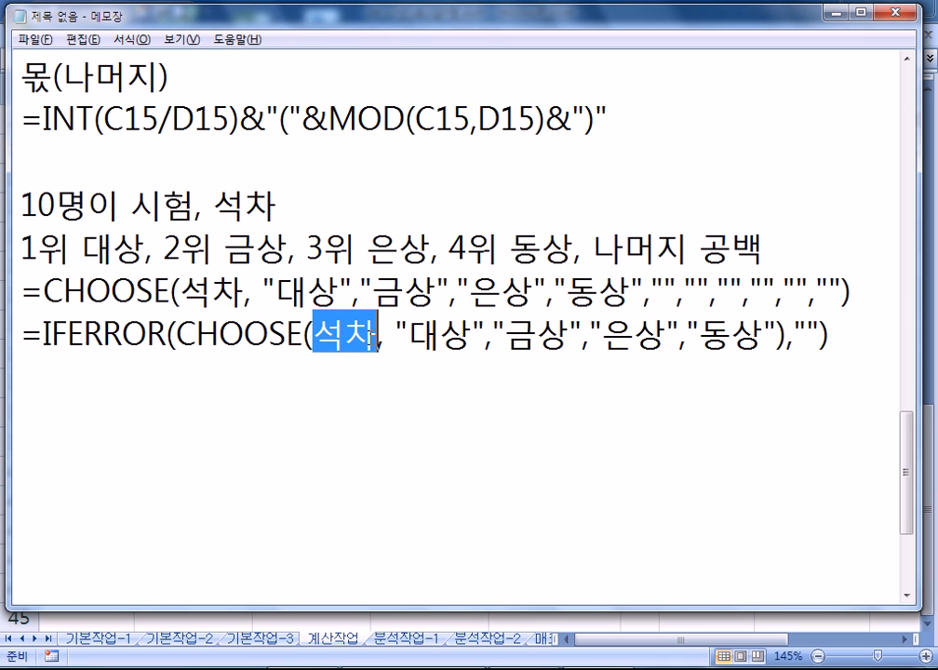
{"action": "left_click", "coordinate": [340, 385]}
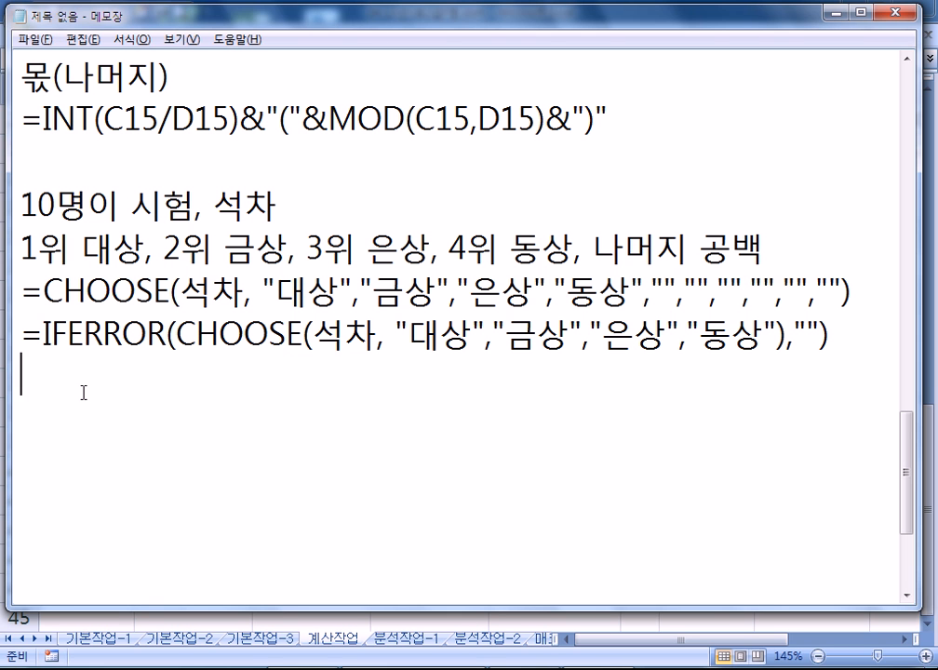
Step: Copy E33's formula =IFERROR(CHOOSE(RANK(D33,$D$33:$D$42),"대상","금상","은상","동상"),"") from Excel into Notepad below the IFERROR line and highlight RANK
{"action": "left_click", "coordinate": [409, 657]}
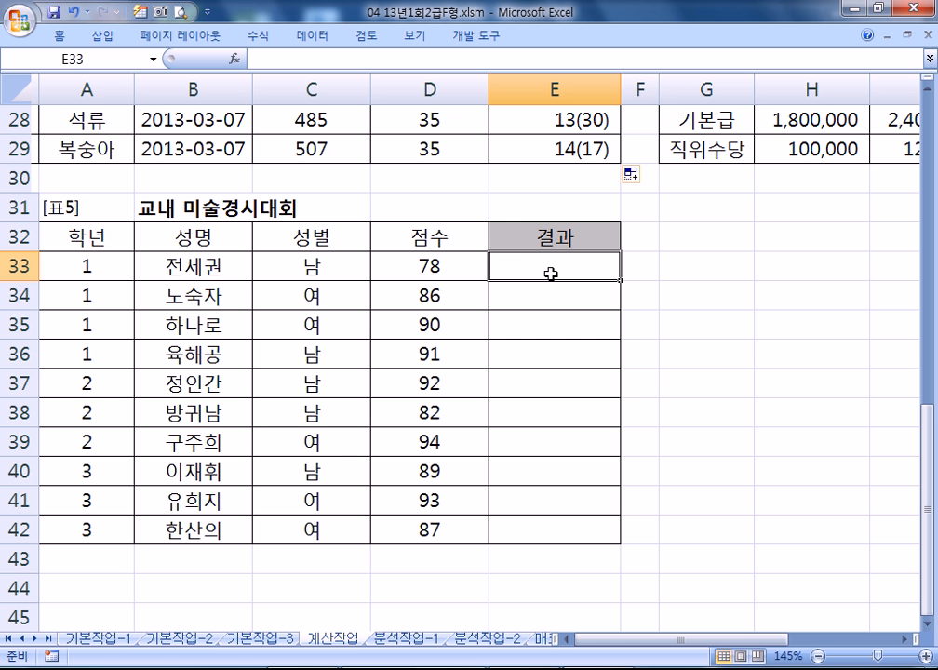
{"action": "key", "text": "alt+Tab"}
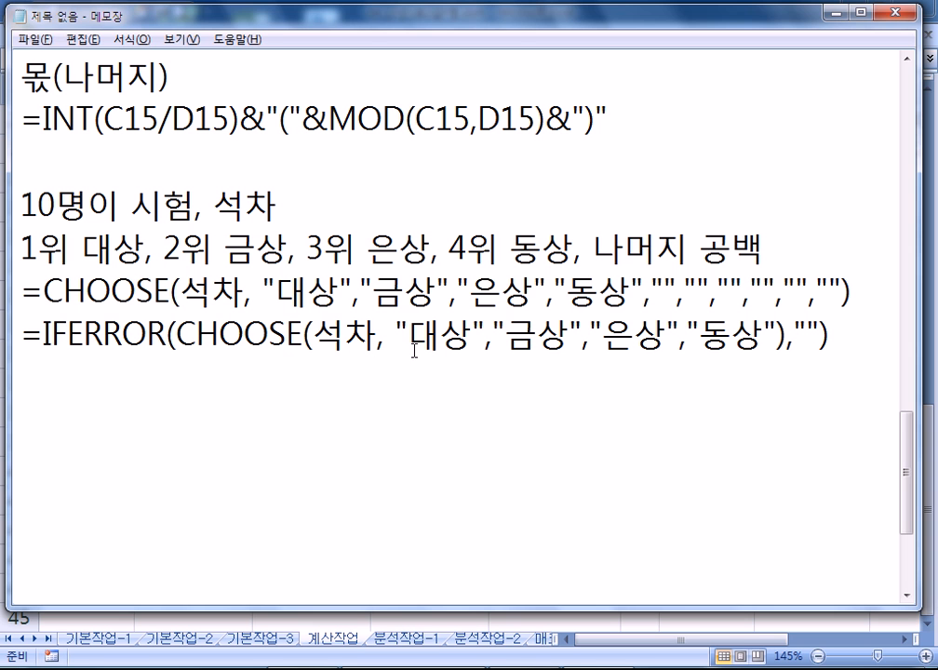
{"action": "key", "text": "alt+Tab"}
{"action": "key", "text": "alt+Tab"}
{"action": "key", "text": "ctrl+v"}
{"action": "left_click", "coordinate": [45, 247]}
{"action": "left_click_drag", "start_coordinate": [44, 247], "coordinate": [398, 249]}
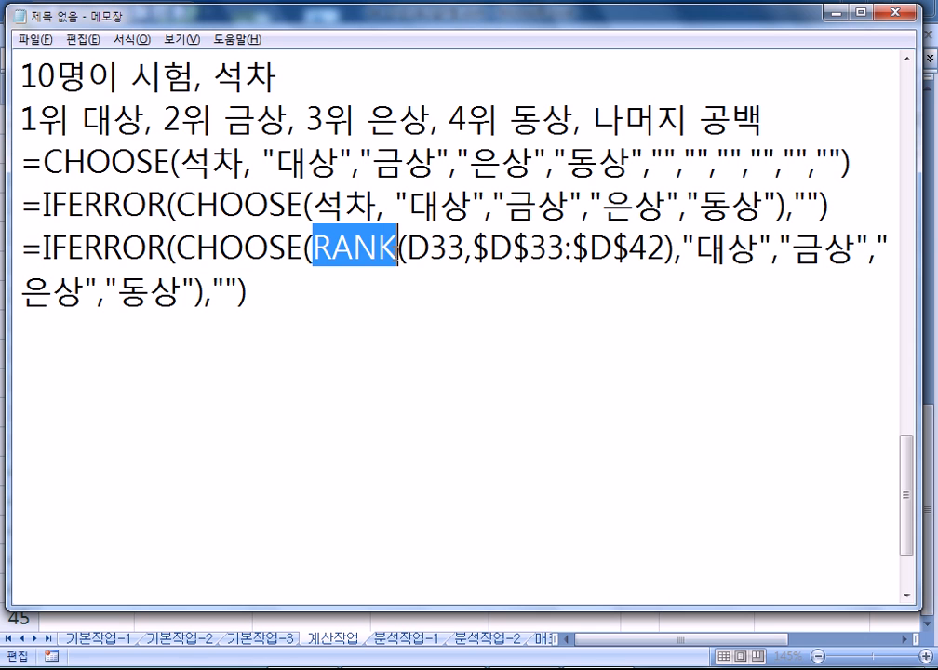
Step: Clear the highlight in Notepad, return to Excel and leave the editing of cell E33's formula
{"action": "left_click", "coordinate": [393, 292]}
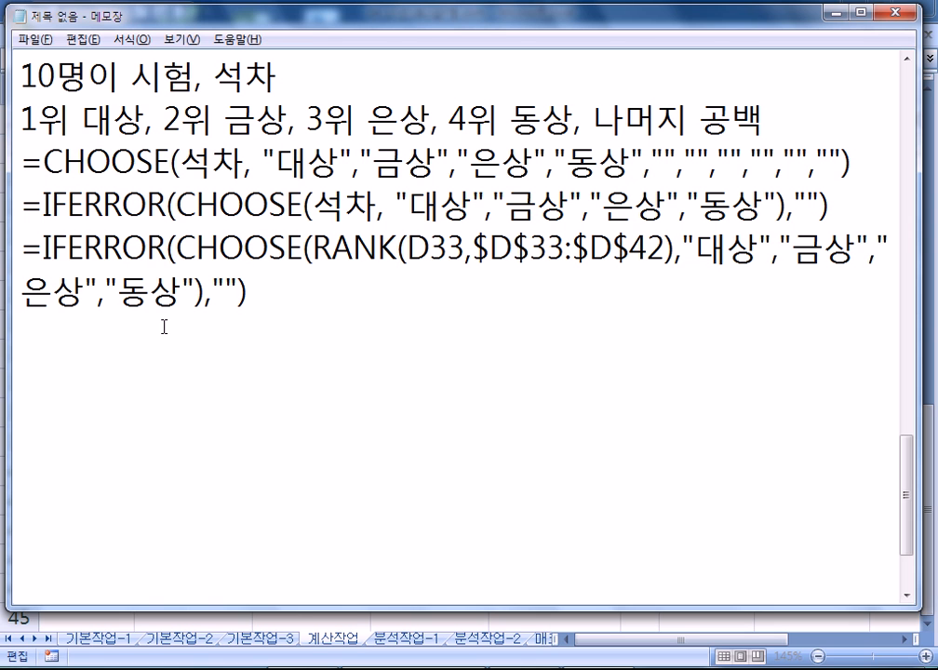
{"action": "key", "text": "alt+Tab"}
{"action": "key", "text": "Escape"}
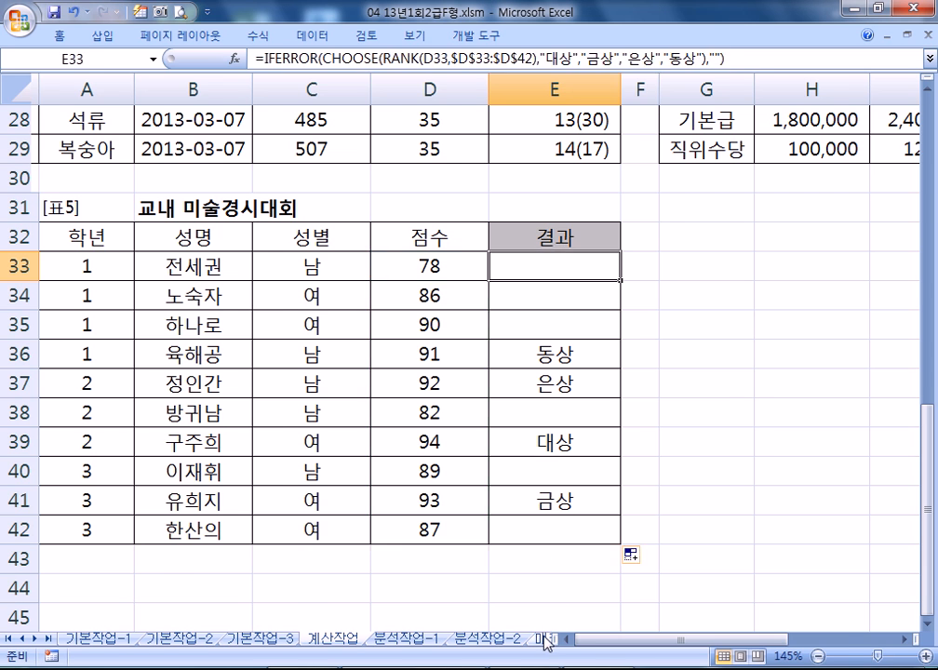
Step: Switch to the 차트작업 sheet, restore the full ribbon and select the toy sales chart with its design tools showing
{"action": "left_click", "coordinate": [545, 639]}
{"action": "left_click", "coordinate": [545, 639]}
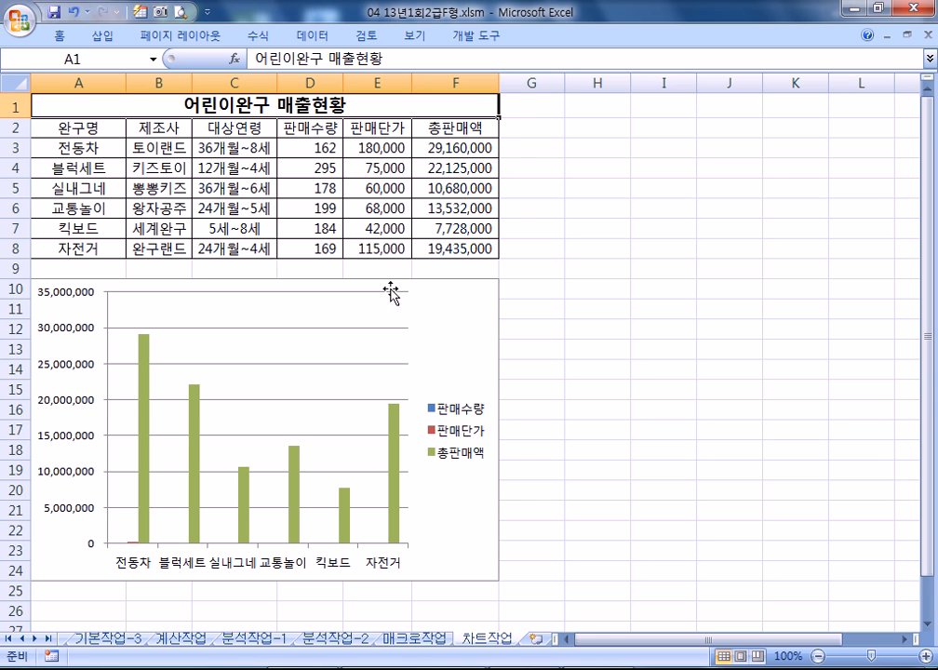
{"action": "double_click", "coordinate": [48, 30]}
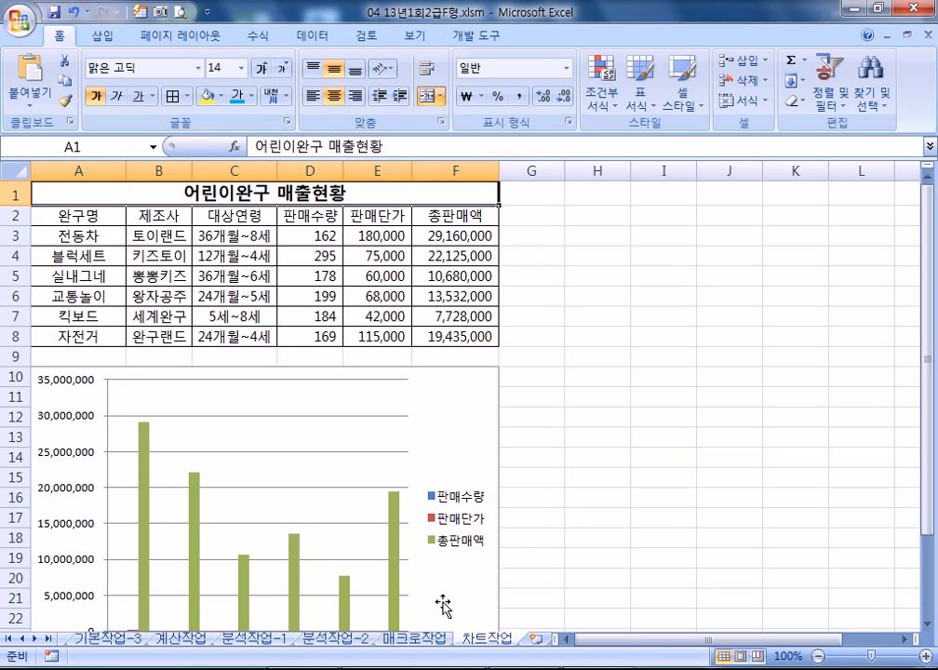
{"action": "left_click", "coordinate": [467, 527]}
{"action": "scroll", "coordinate": [484, 540], "scroll_direction": "down", "scroll_amount": 2}
{"action": "left_click", "coordinate": [452, 494]}
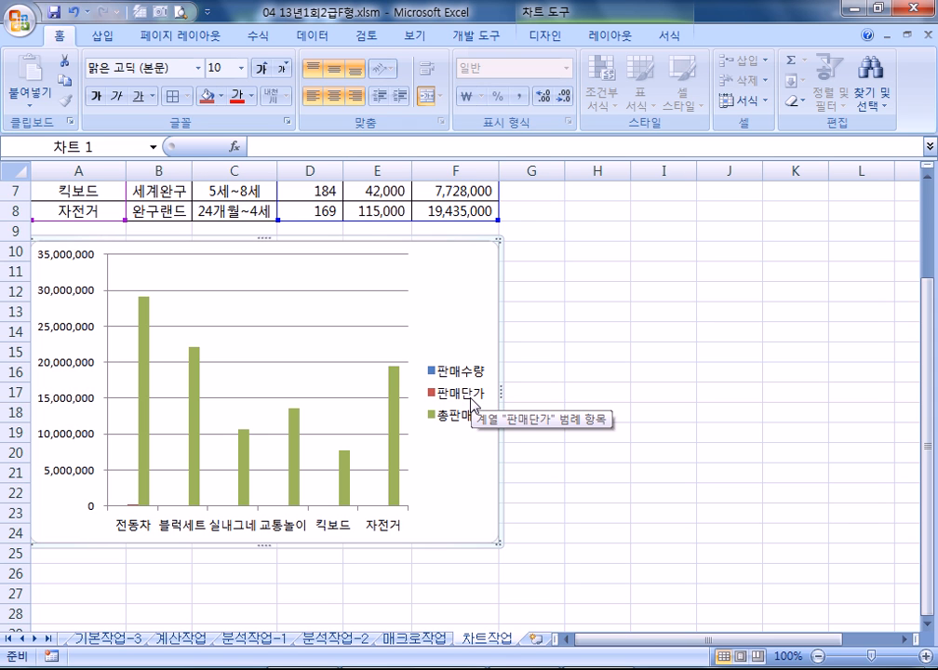
{"action": "left_click", "coordinate": [565, 34]}
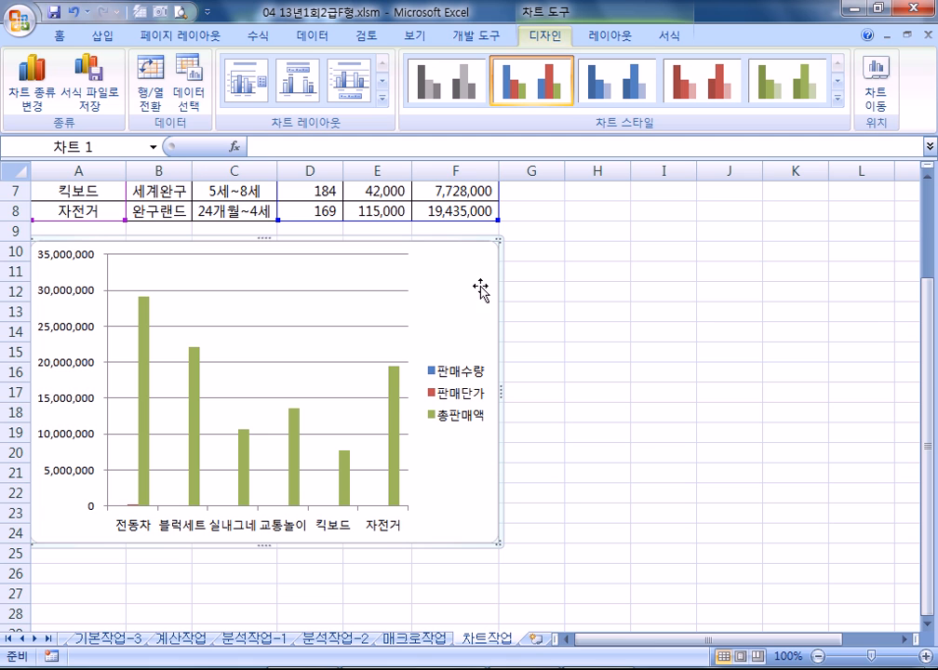
{"action": "left_click", "coordinate": [189, 97]}
{"action": "left_click_drag", "start_coordinate": [518, 205], "coordinate": [558, 167]}
{"action": "left_click", "coordinate": [506, 329]}
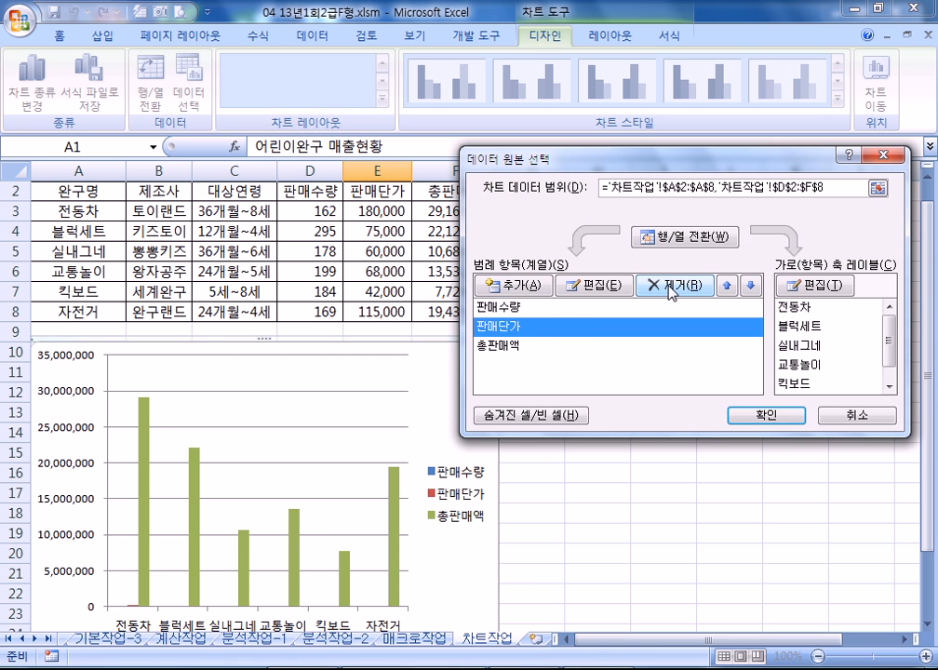
{"action": "left_click", "coordinate": [852, 415]}
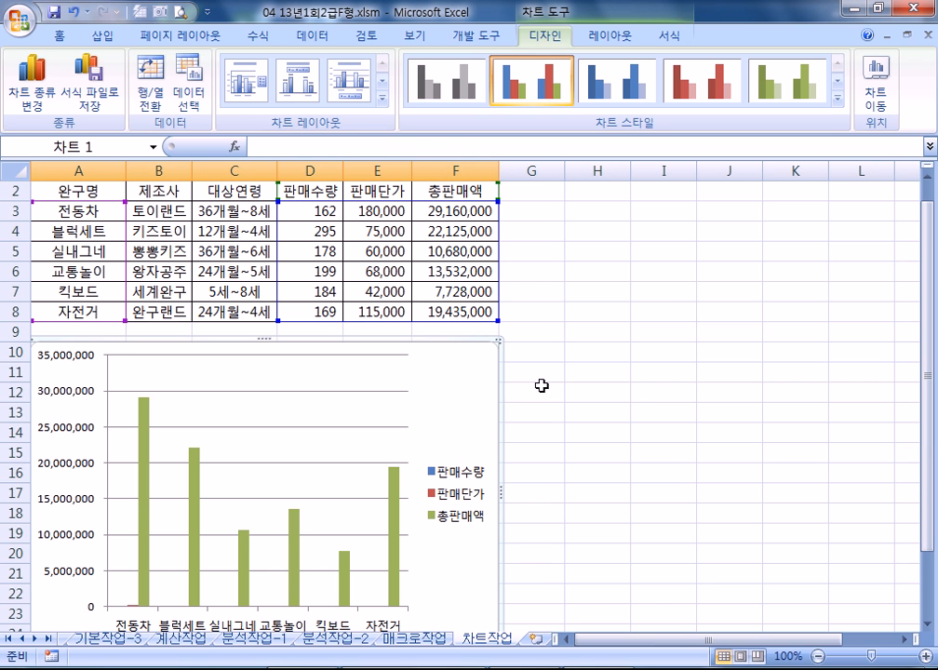
{"action": "left_click", "coordinate": [193, 100]}
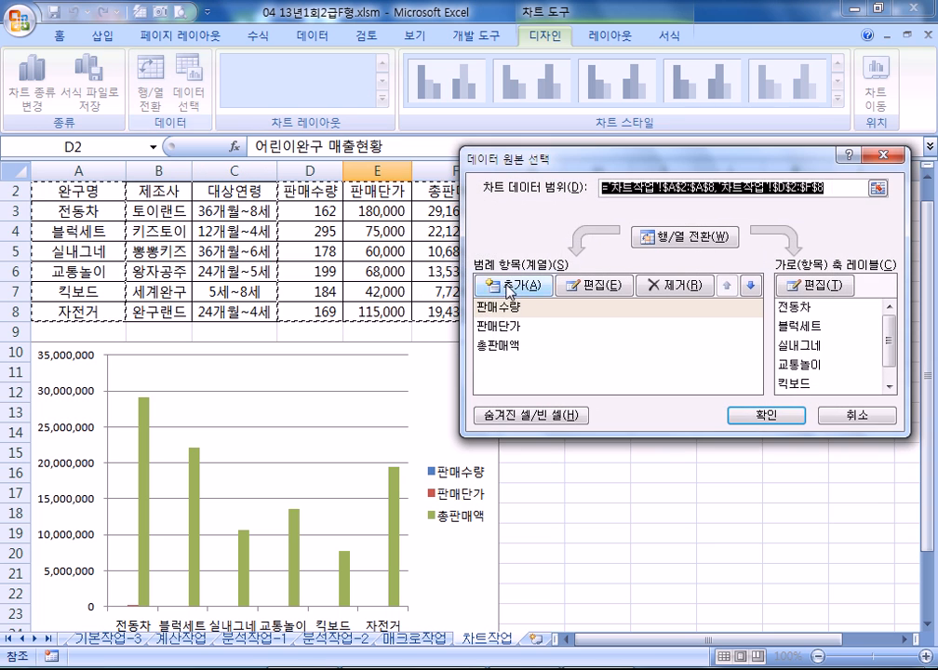
{"action": "left_click", "coordinate": [512, 331]}
{"action": "left_click", "coordinate": [672, 286]}
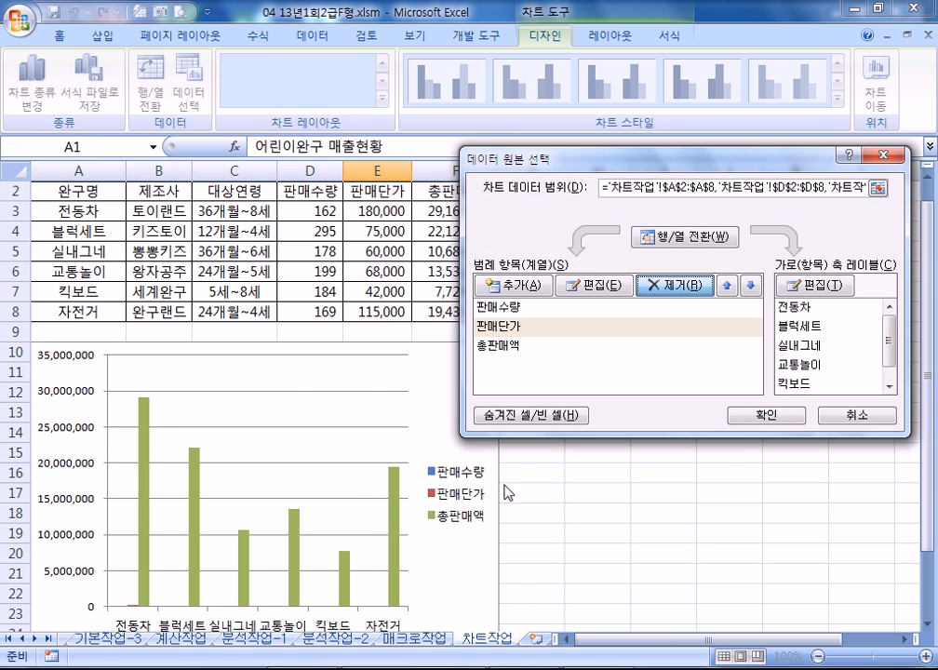
{"action": "left_click", "coordinate": [859, 415]}
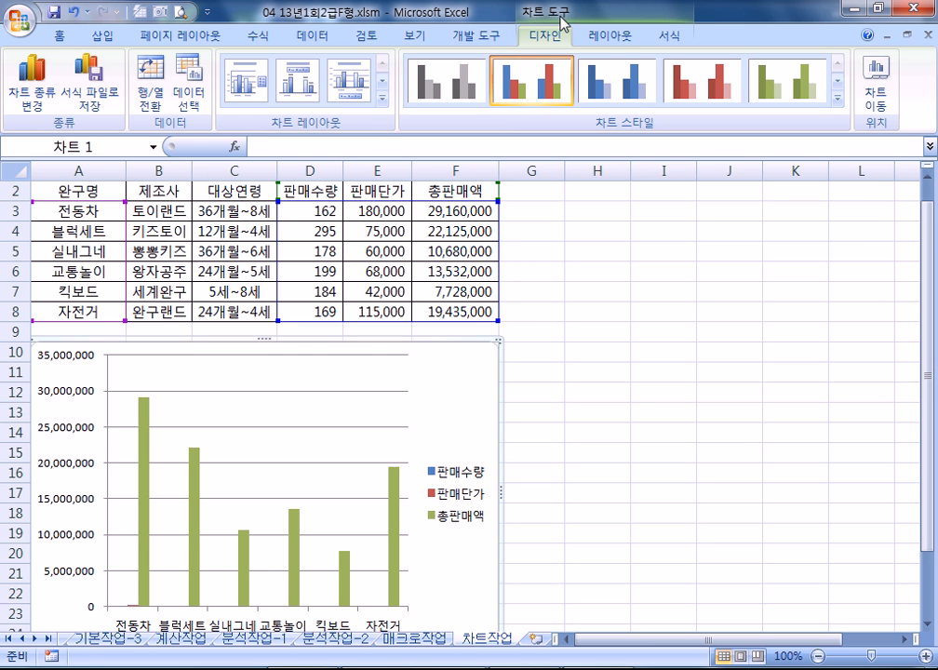
{"action": "scroll", "coordinate": [559, 321], "scroll_direction": "down", "scroll_amount": 2}
{"action": "scroll", "coordinate": [594, 334], "scroll_direction": "up", "scroll_amount": 3}
{"action": "left_click", "coordinate": [160, 38]}
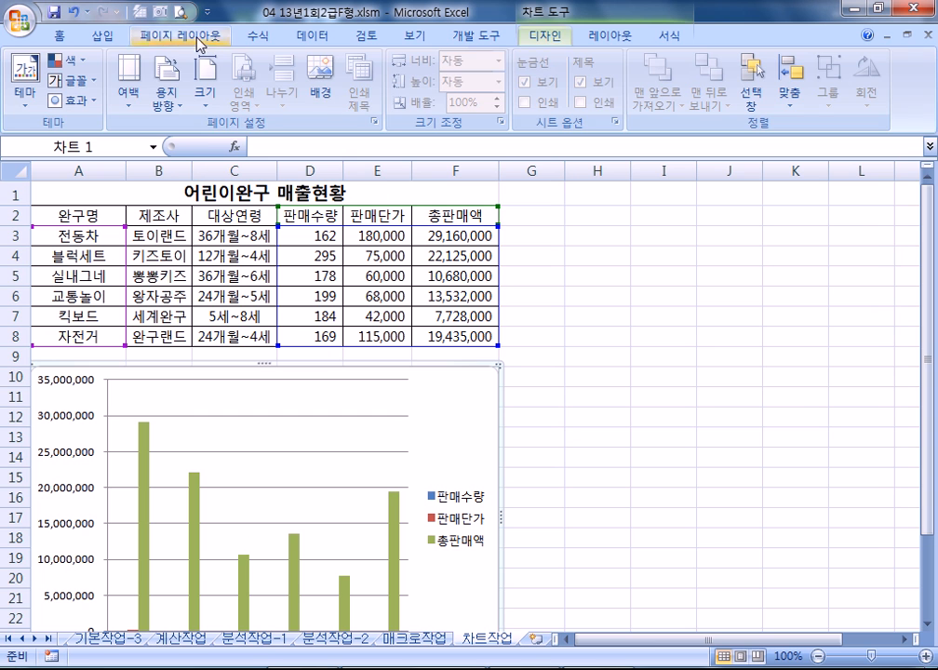
{"action": "left_click", "coordinate": [623, 400]}
{"action": "left_click", "coordinate": [456, 406]}
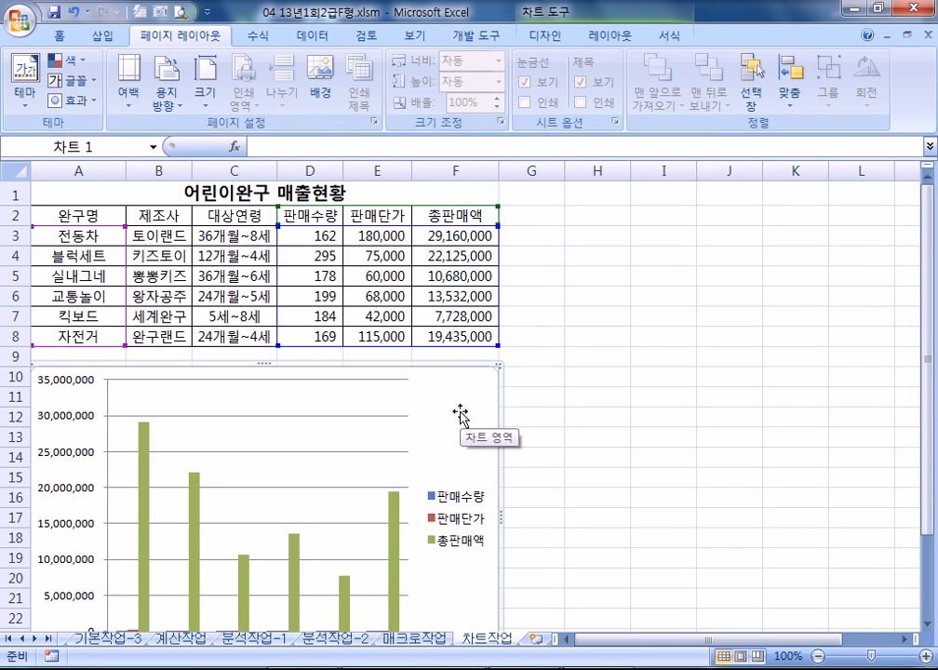
{"action": "double_click", "coordinate": [460, 413]}
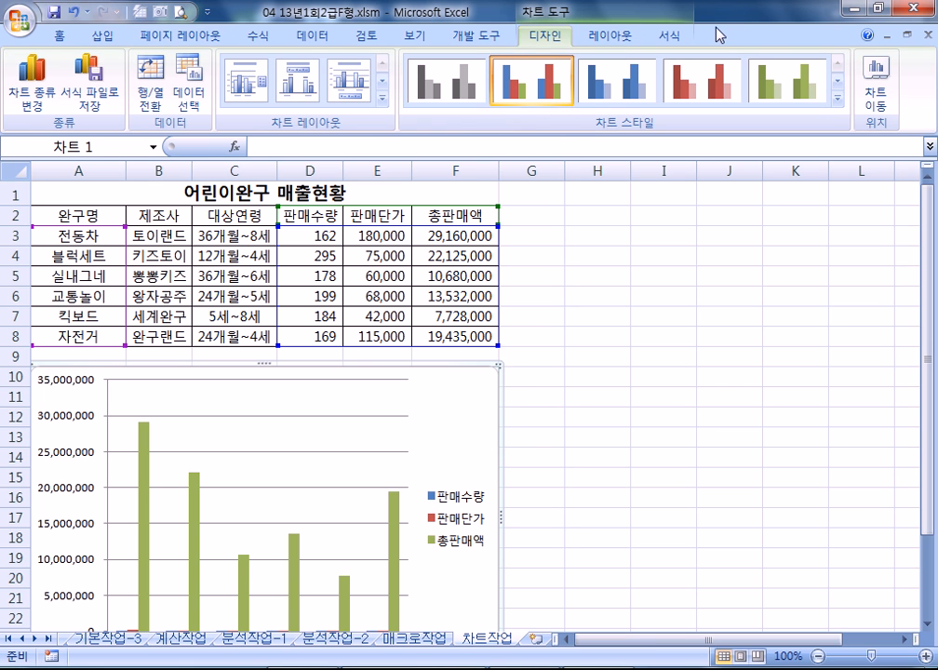
{"action": "left_click", "coordinate": [640, 374]}
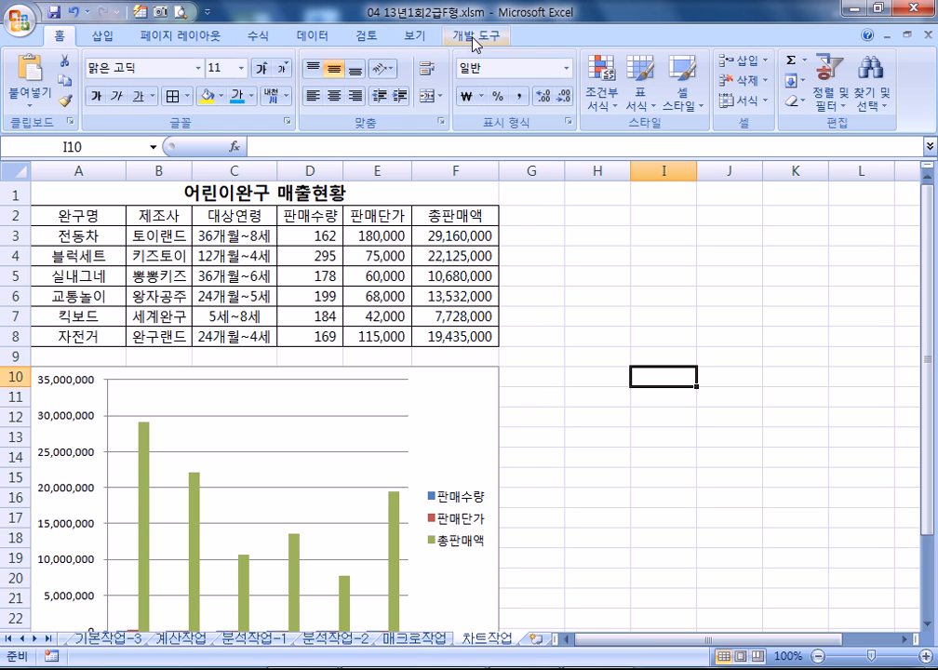
Step: Try removing the 판매단가 series from the chart's data source and check the remaining series in the data source dialog
{"action": "left_click", "coordinate": [455, 436]}
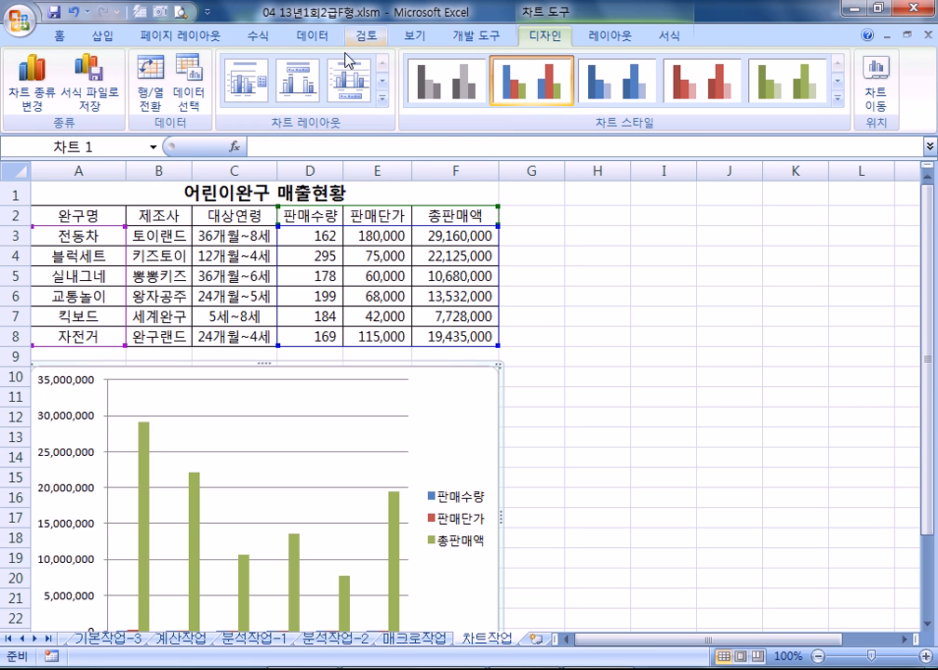
{"action": "left_click", "coordinate": [197, 95]}
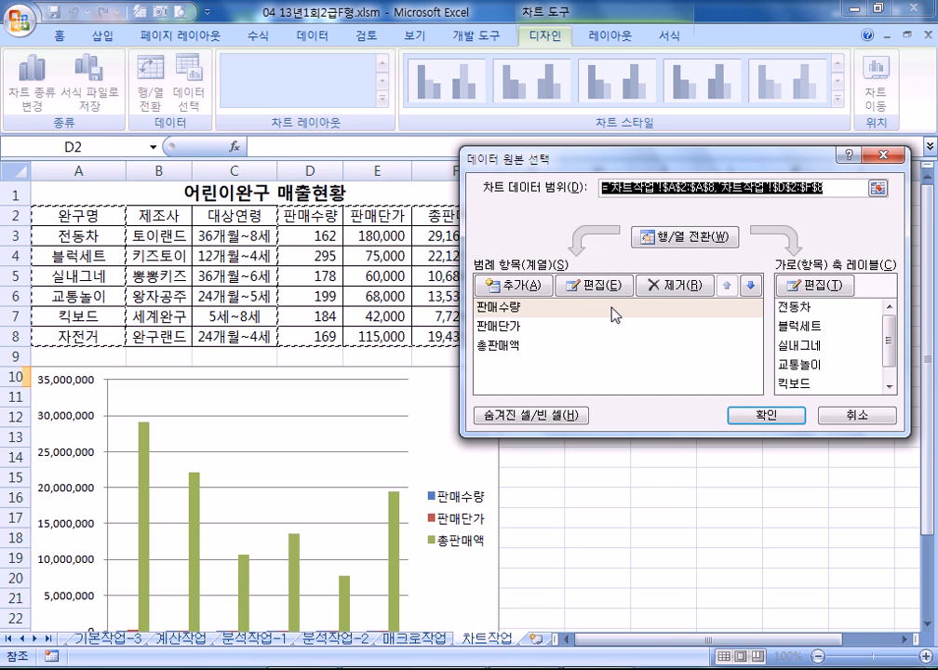
{"action": "left_click", "coordinate": [506, 331]}
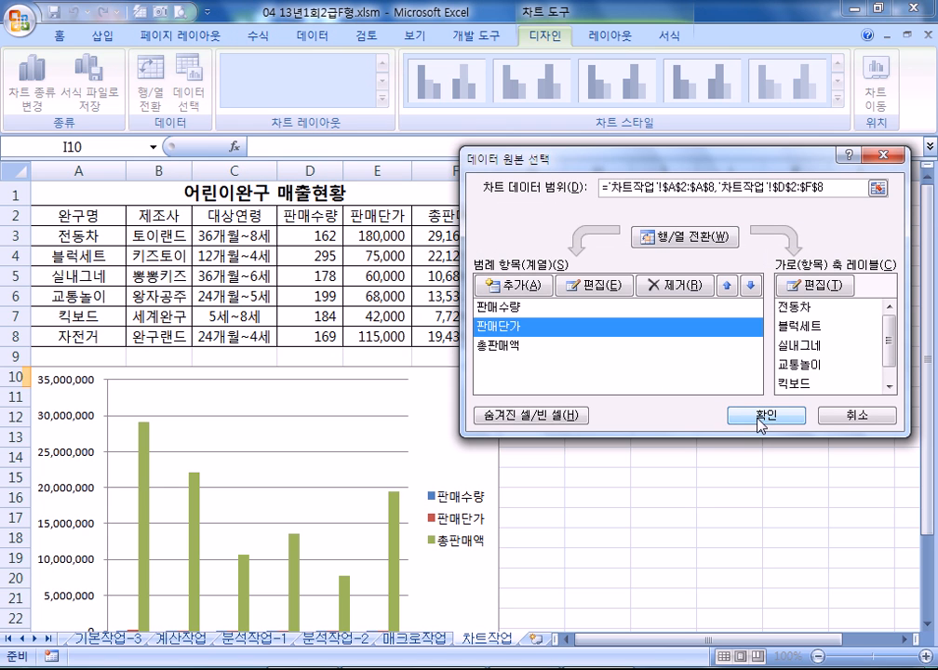
{"action": "left_click", "coordinate": [675, 290]}
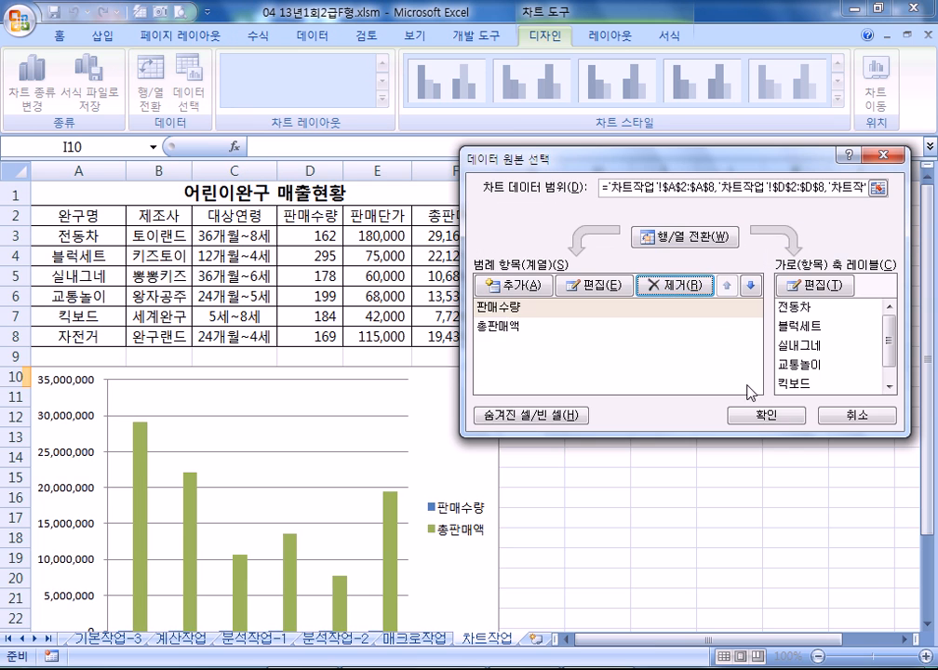
{"action": "left_click", "coordinate": [765, 416]}
{"action": "scroll", "coordinate": [498, 496], "scroll_direction": "down", "scroll_amount": 3}
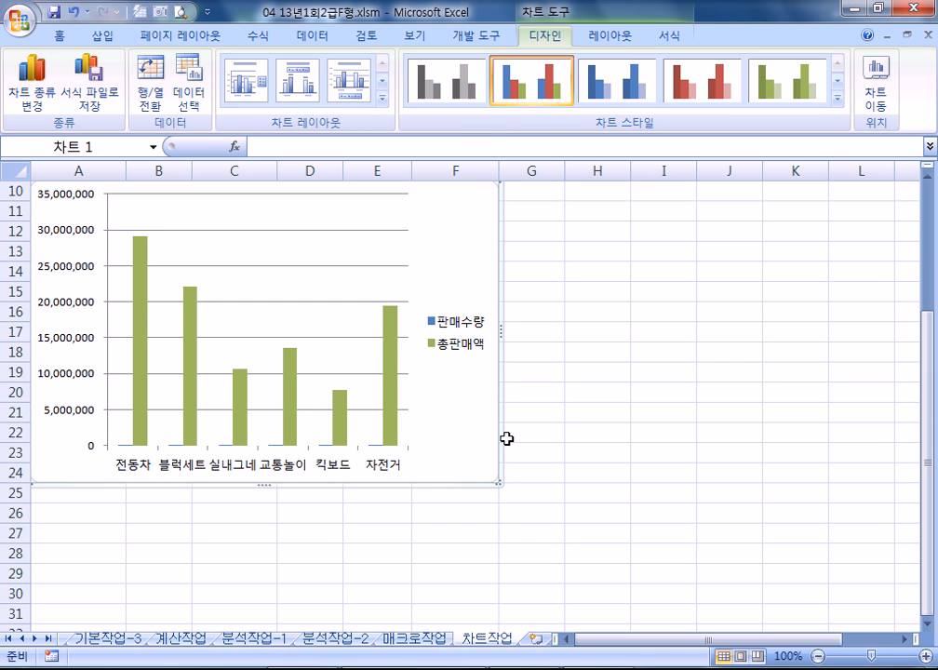
{"action": "left_click", "coordinate": [191, 100]}
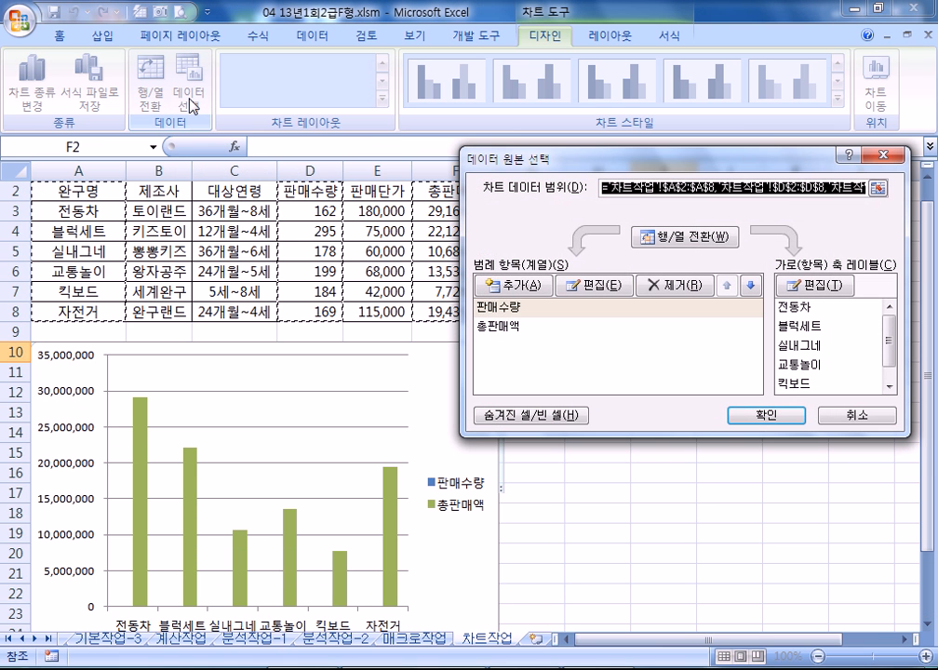
{"action": "left_click", "coordinate": [845, 416]}
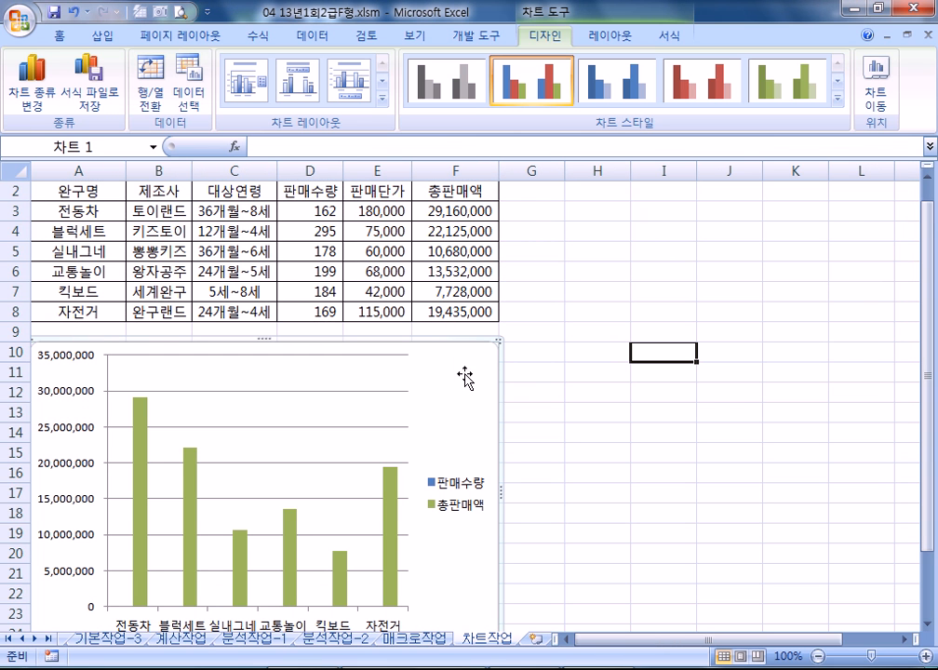
Step: Undo the removal of the 판매단가 series from the chart
{"action": "left_click", "coordinate": [571, 395]}
{"action": "left_click", "coordinate": [465, 397]}
{"action": "scroll", "coordinate": [465, 405], "scroll_direction": "down", "scroll_amount": 4}
{"action": "scroll", "coordinate": [463, 403], "scroll_direction": "up", "scroll_amount": 5}
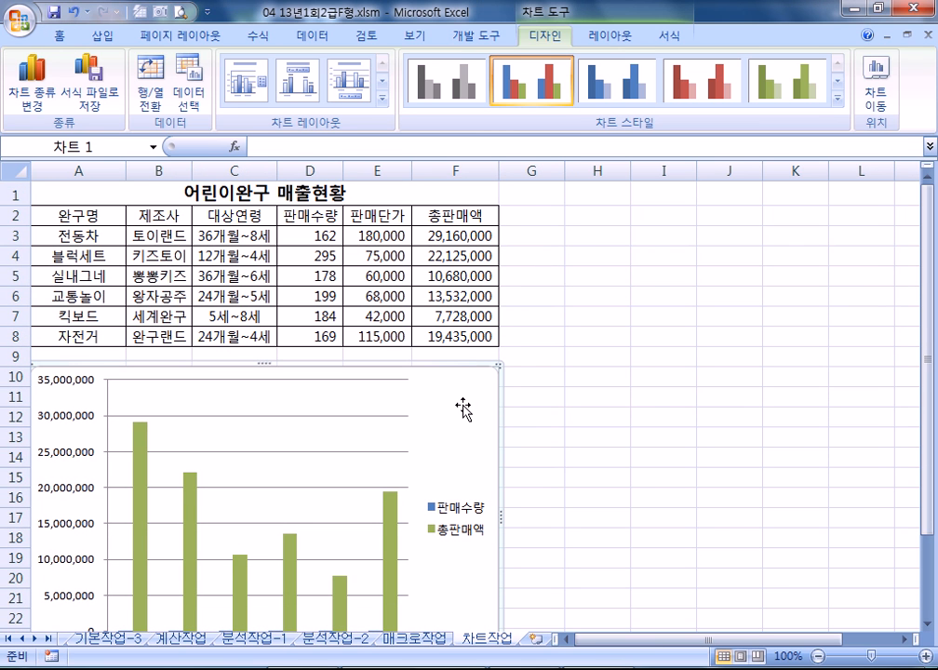
{"action": "key", "text": "ctrl+z"}
Step: Remove the 판매단가 series from the chart's data source and inspect the updated chart
{"action": "left_click", "coordinate": [486, 414]}
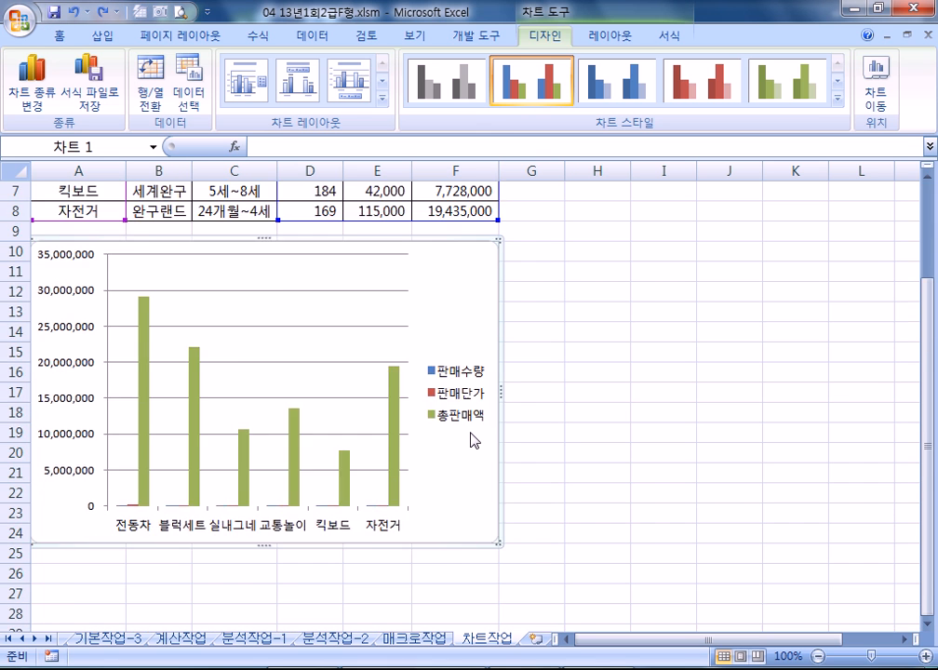
{"action": "left_click", "coordinate": [193, 82]}
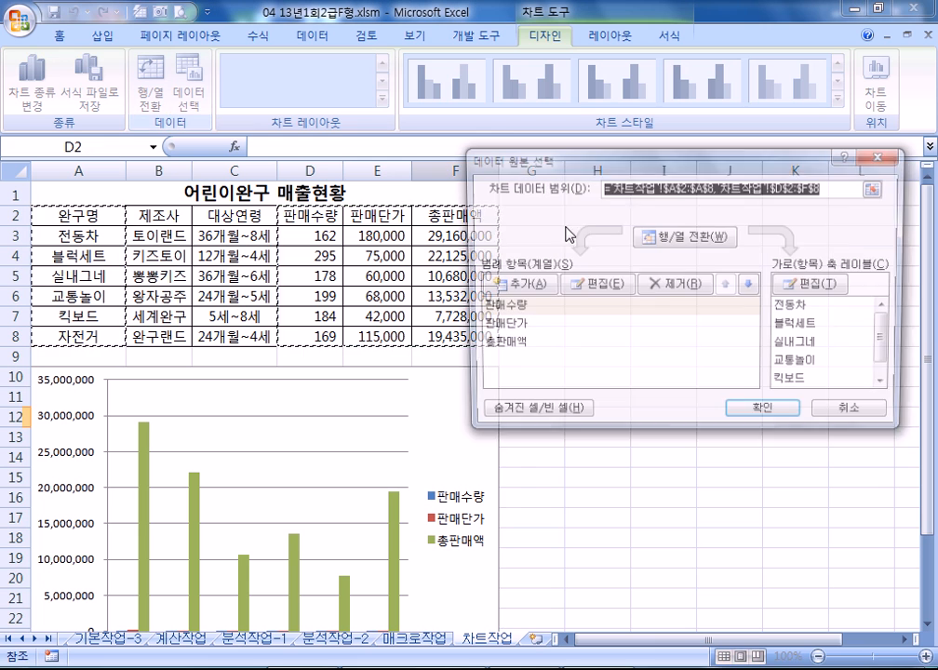
{"action": "left_click", "coordinate": [507, 327]}
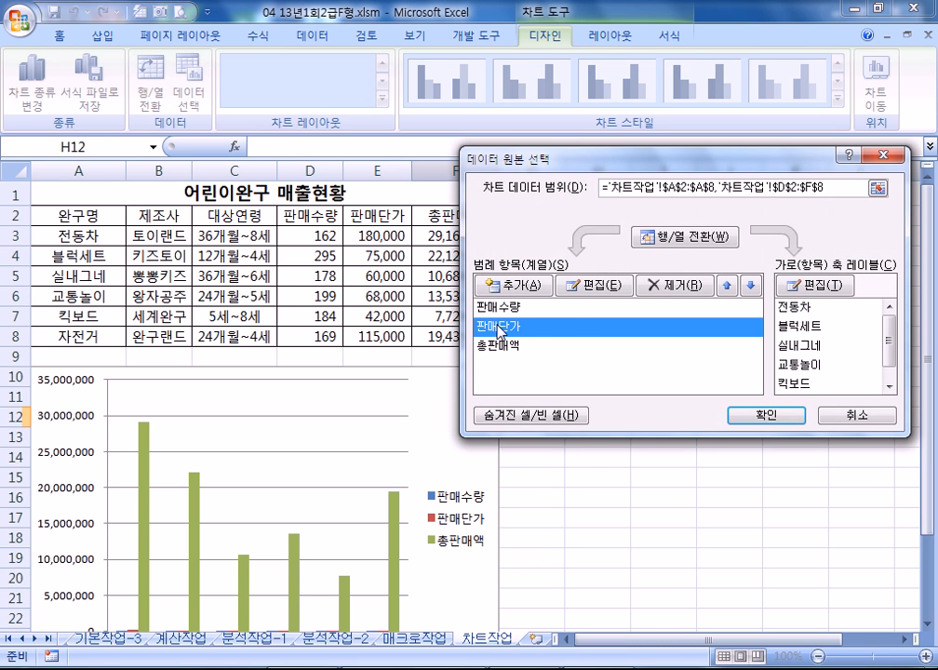
{"action": "left_click", "coordinate": [668, 286]}
{"action": "left_click", "coordinate": [765, 414]}
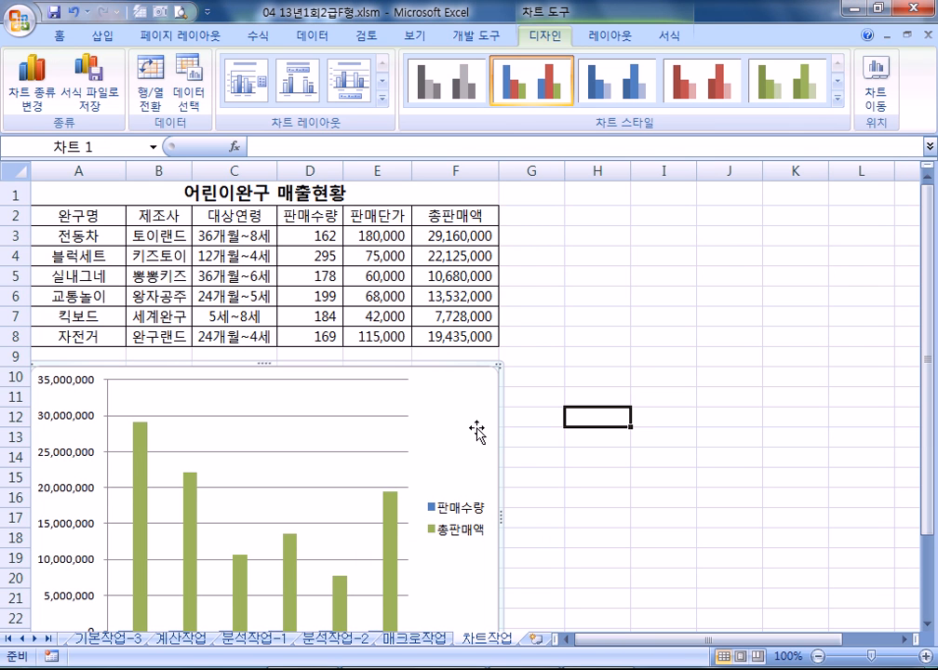
{"action": "scroll", "coordinate": [470, 430], "scroll_direction": "down", "scroll_amount": 6}
{"action": "scroll", "coordinate": [466, 430], "scroll_direction": "up", "scroll_amount": 5}
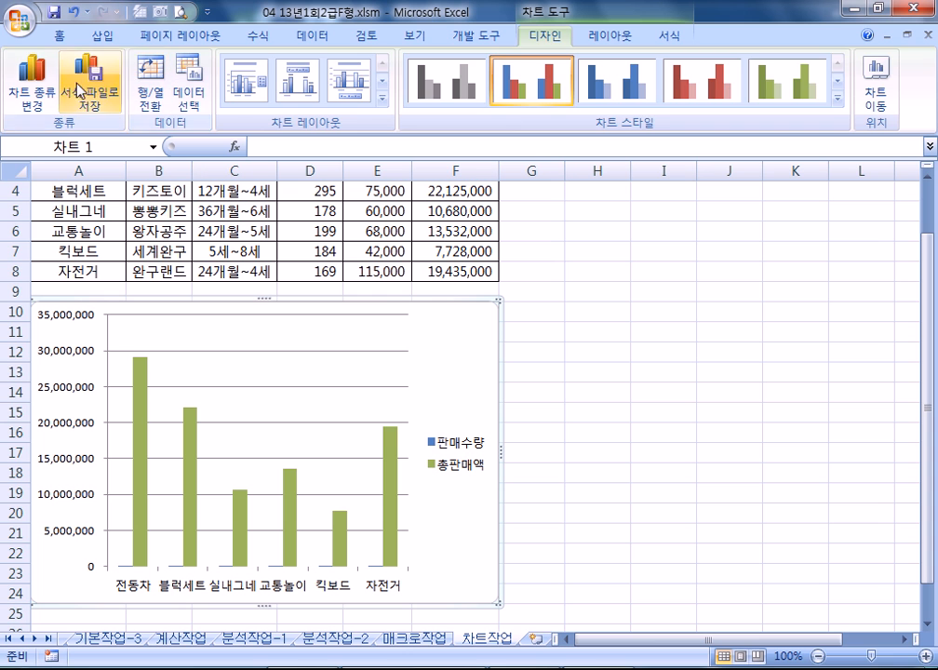
Step: Select the 판매수량 data series as the current chart element
{"action": "left_click", "coordinate": [592, 45]}
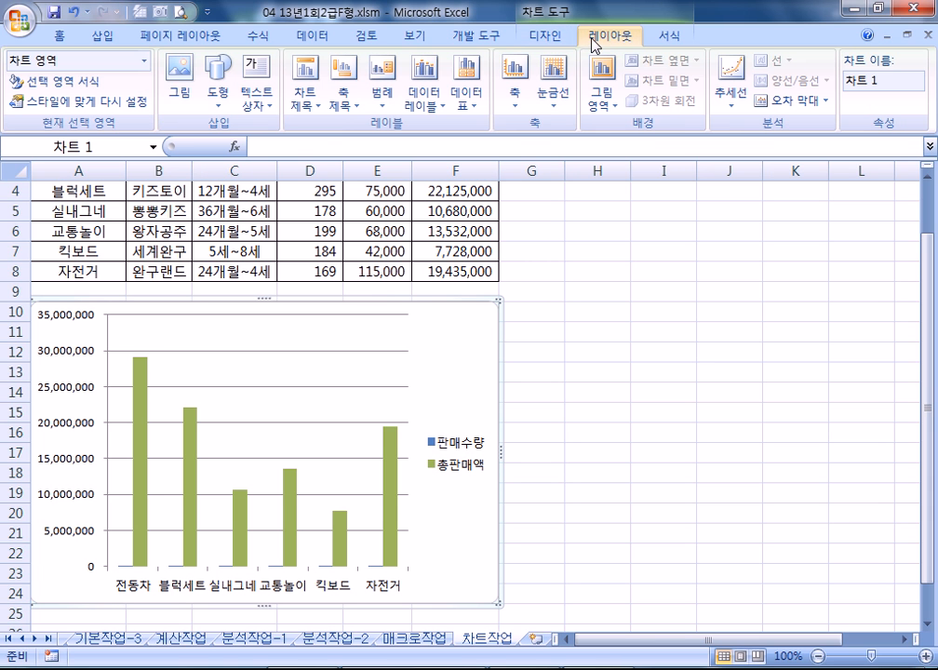
{"action": "left_click", "coordinate": [144, 63]}
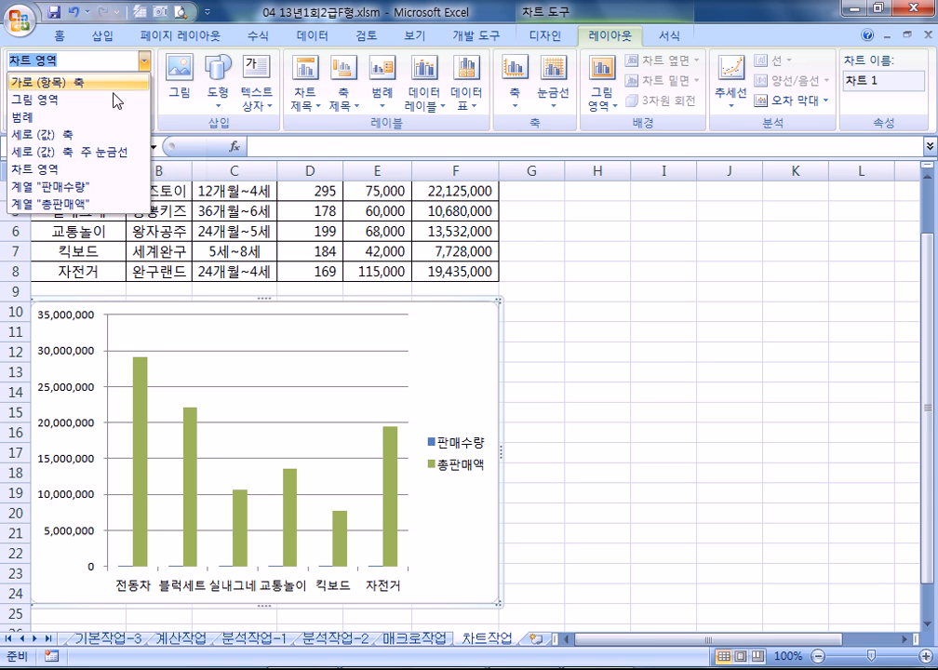
{"action": "left_click", "coordinate": [79, 186]}
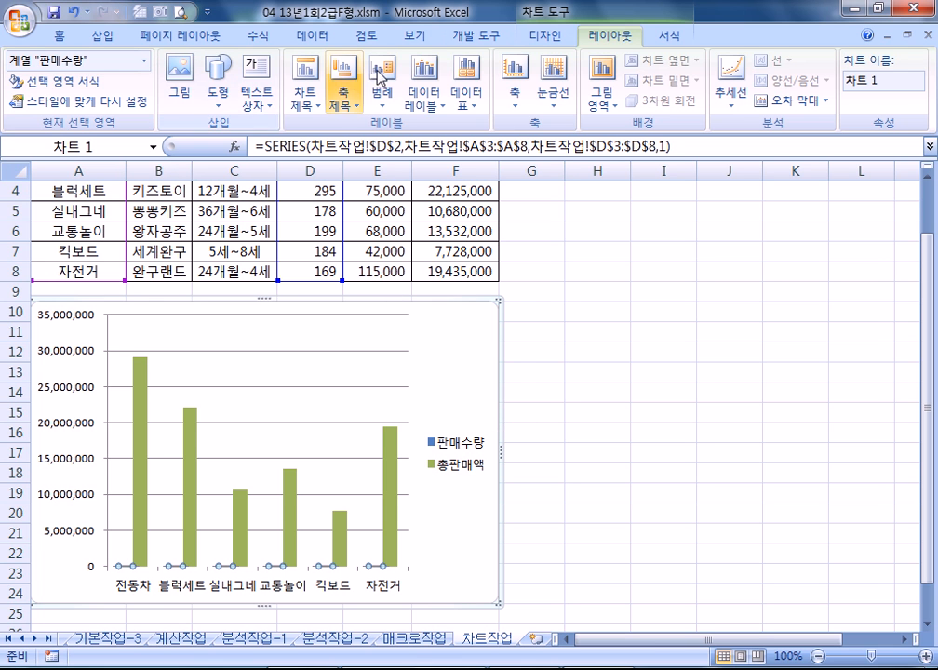
{"action": "left_click", "coordinate": [114, 60]}
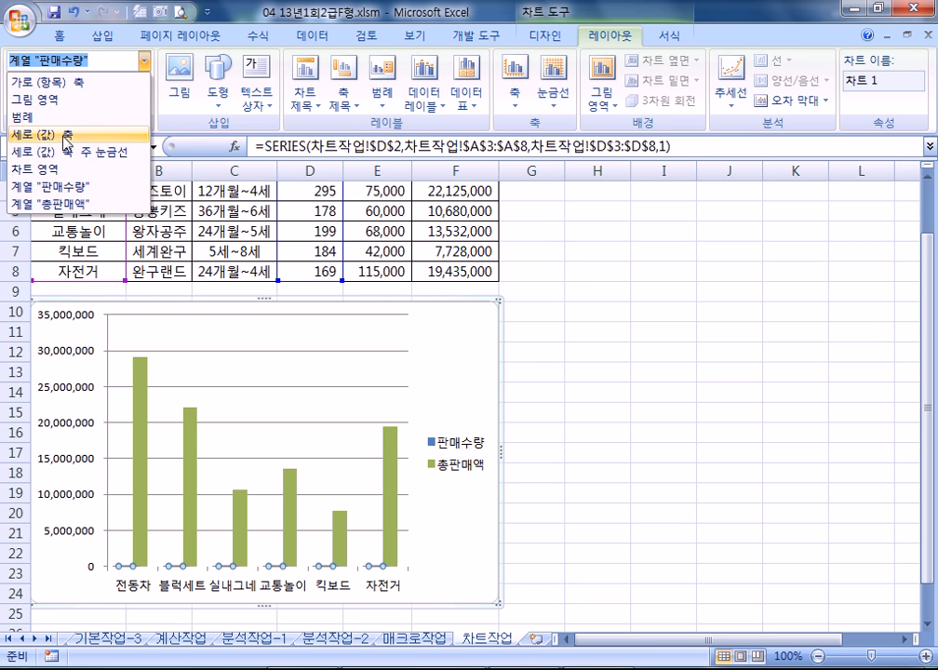
{"action": "left_click", "coordinate": [58, 185]}
{"action": "left_click", "coordinate": [144, 59]}
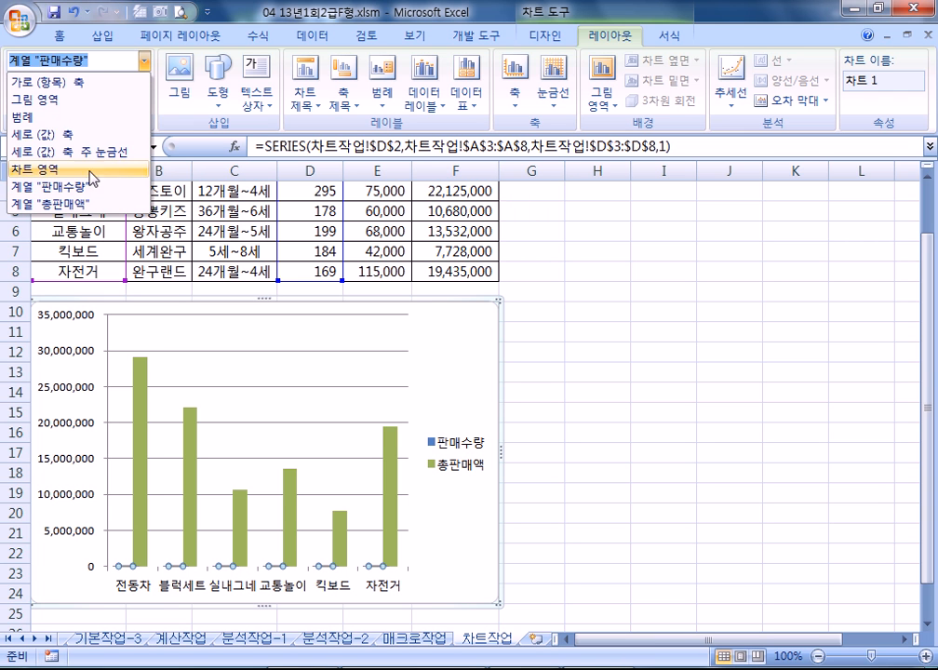
{"action": "left_click", "coordinate": [80, 183]}
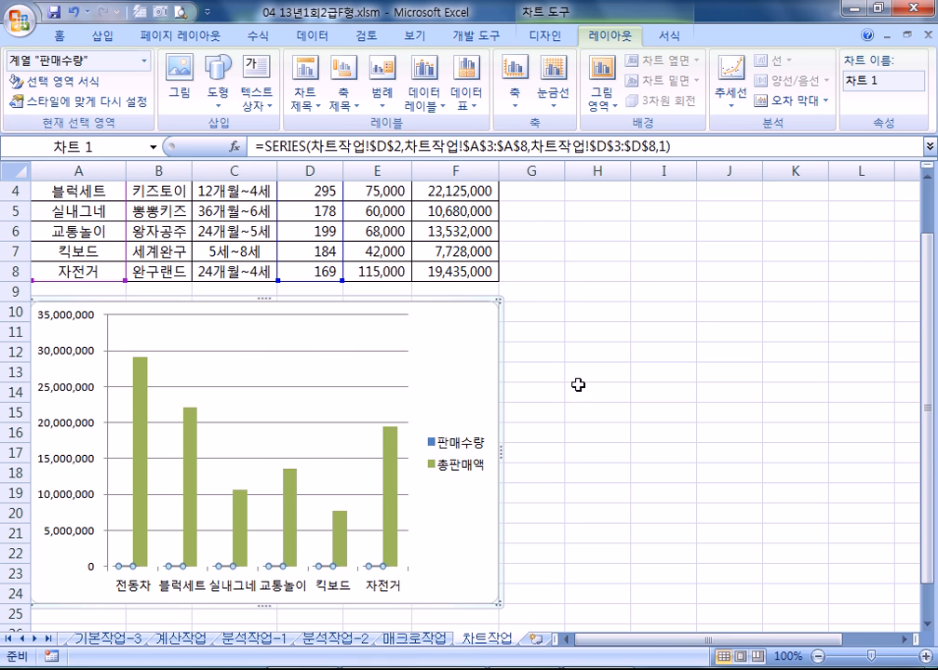
Step: Try changing the 판매수량 series to a line chart with markers and select the resulting line
{"action": "scroll", "coordinate": [279, 400], "scroll_direction": "down", "scroll_amount": 2}
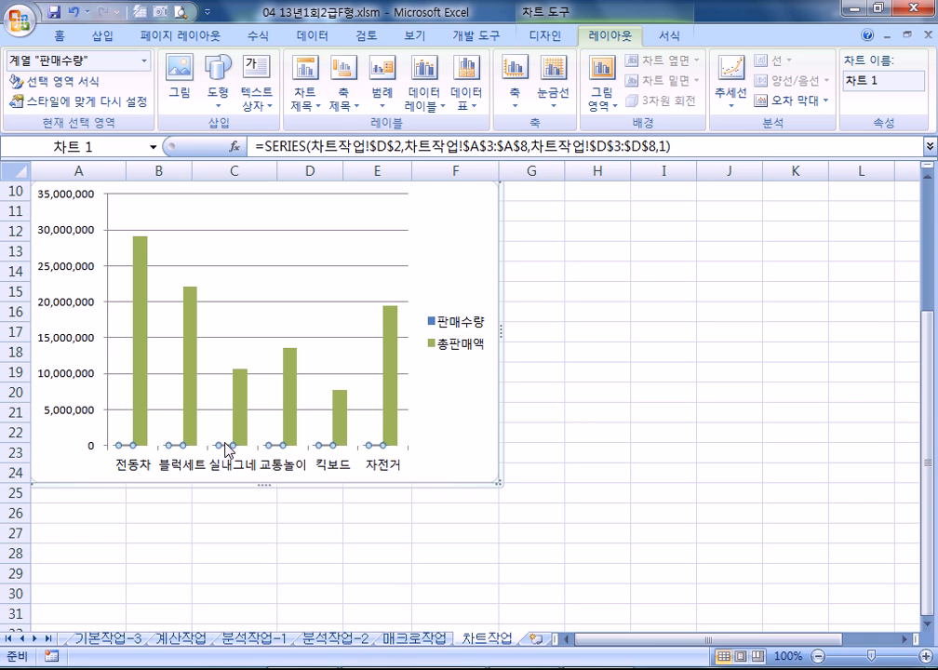
{"action": "left_click", "coordinate": [550, 37]}
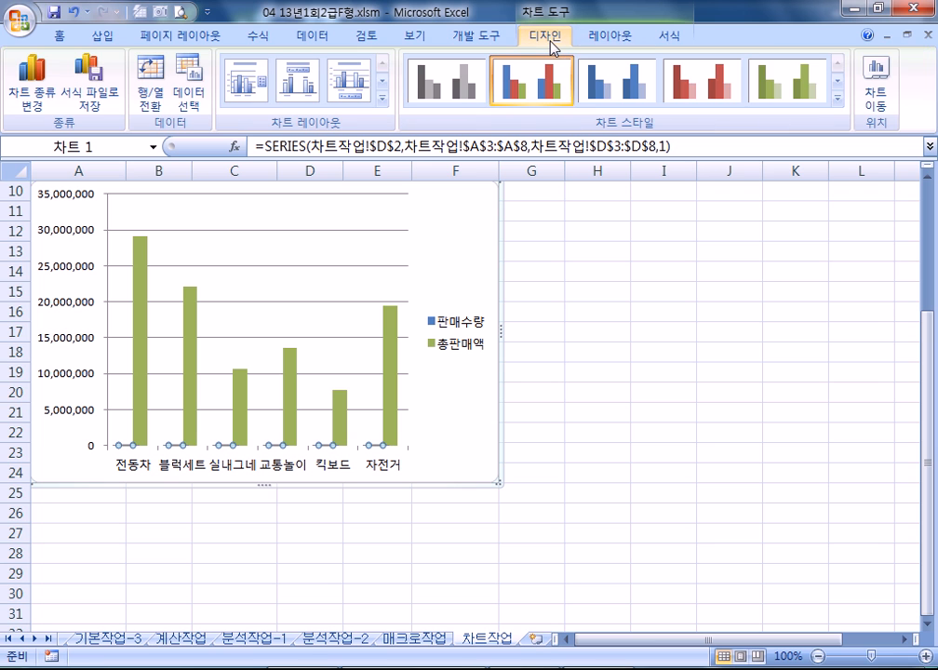
{"action": "left_click", "coordinate": [30, 79]}
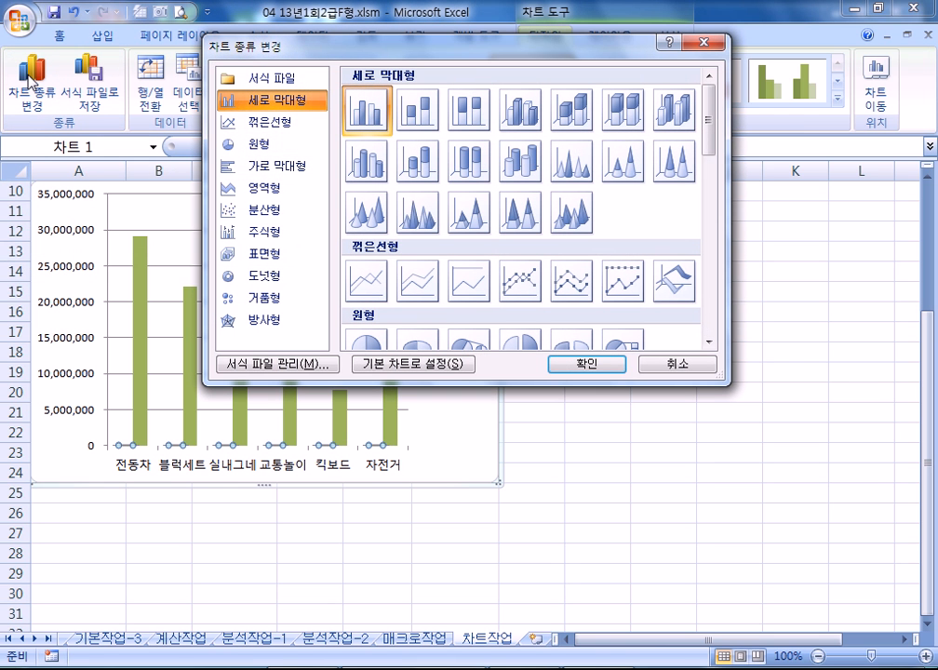
{"action": "left_click", "coordinate": [264, 125]}
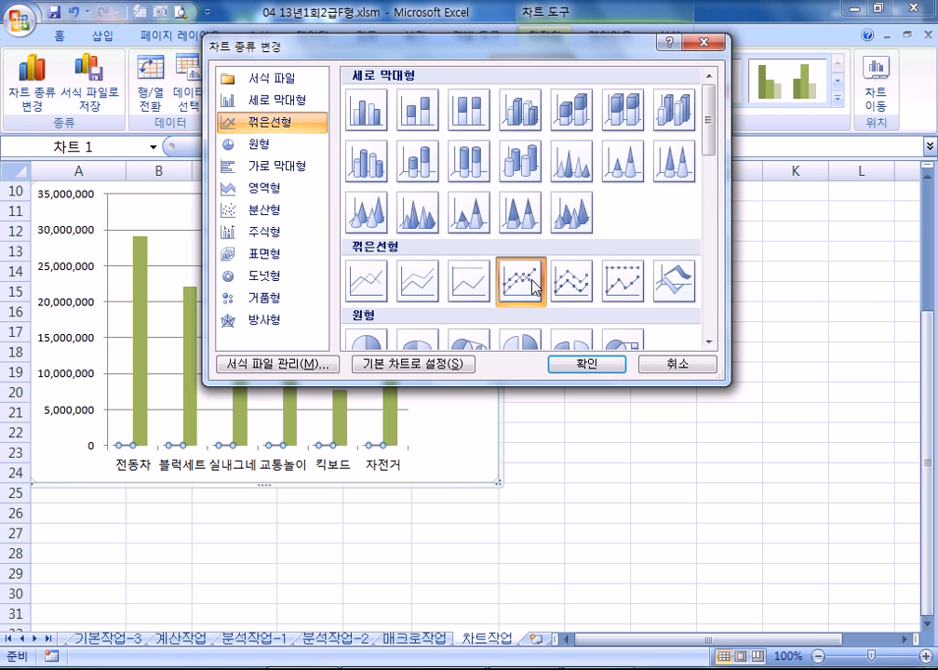
{"action": "left_click", "coordinate": [580, 364]}
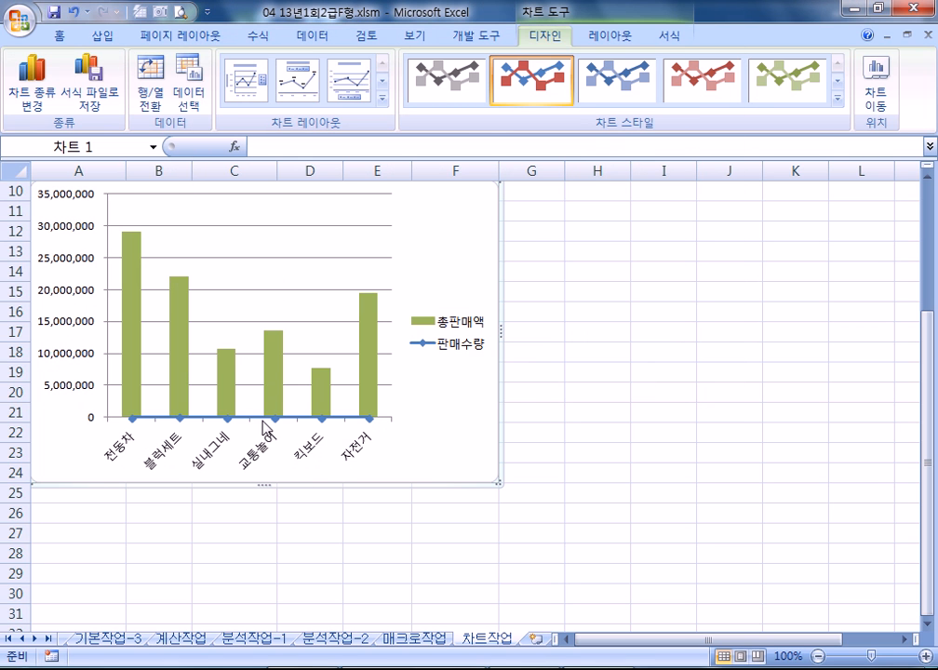
{"action": "left_click", "coordinate": [259, 417]}
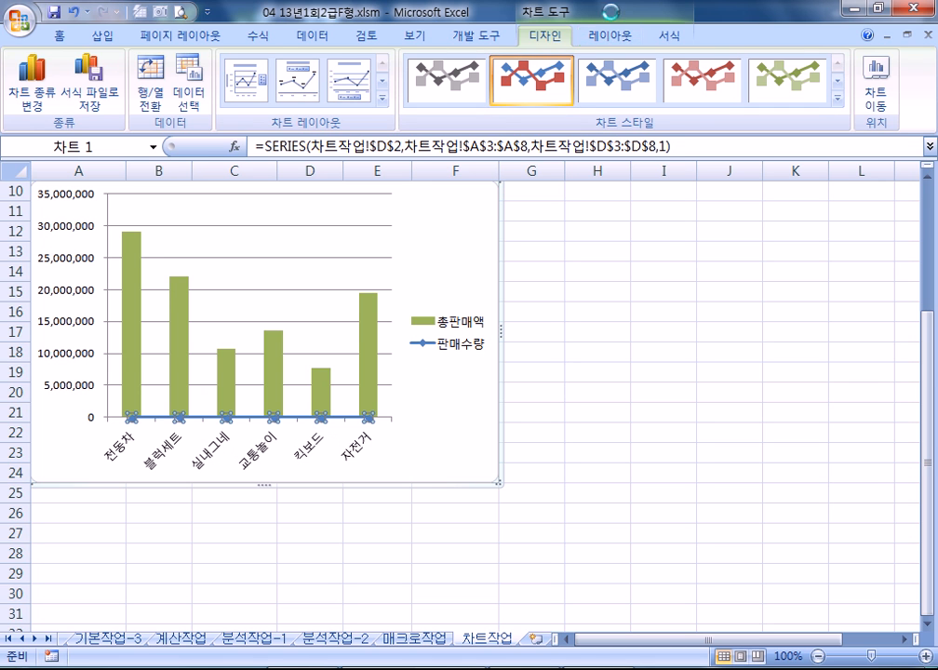
Step: Undo the chart type change and the removal of the 판매단가 series
{"action": "key", "text": "ctrl+z"}
{"action": "key", "text": "ctrl+z"}
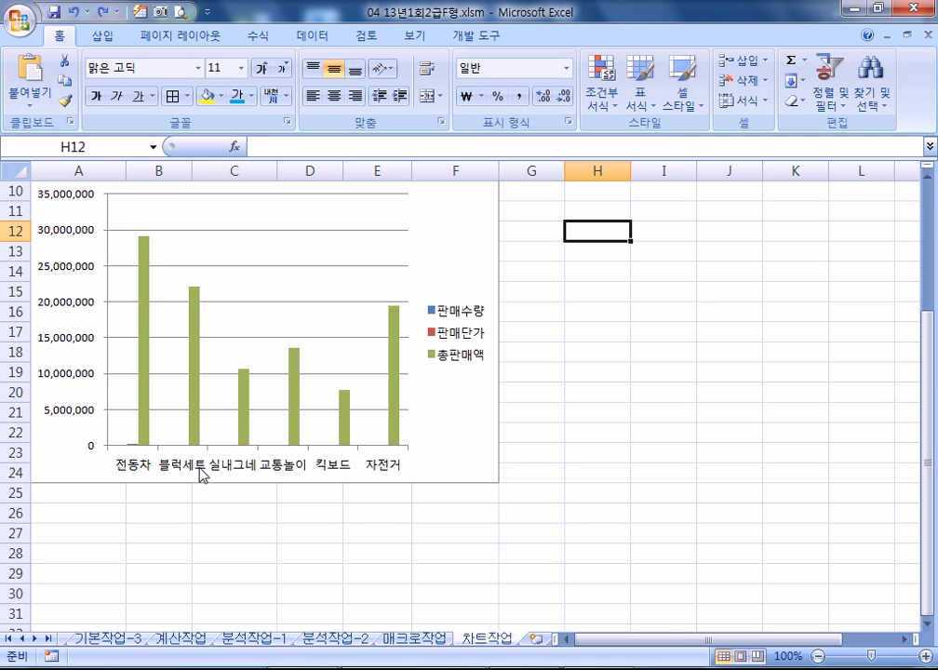
Step: Remove the 판매단가 series from the chart's data source again
{"action": "left_click", "coordinate": [467, 353]}
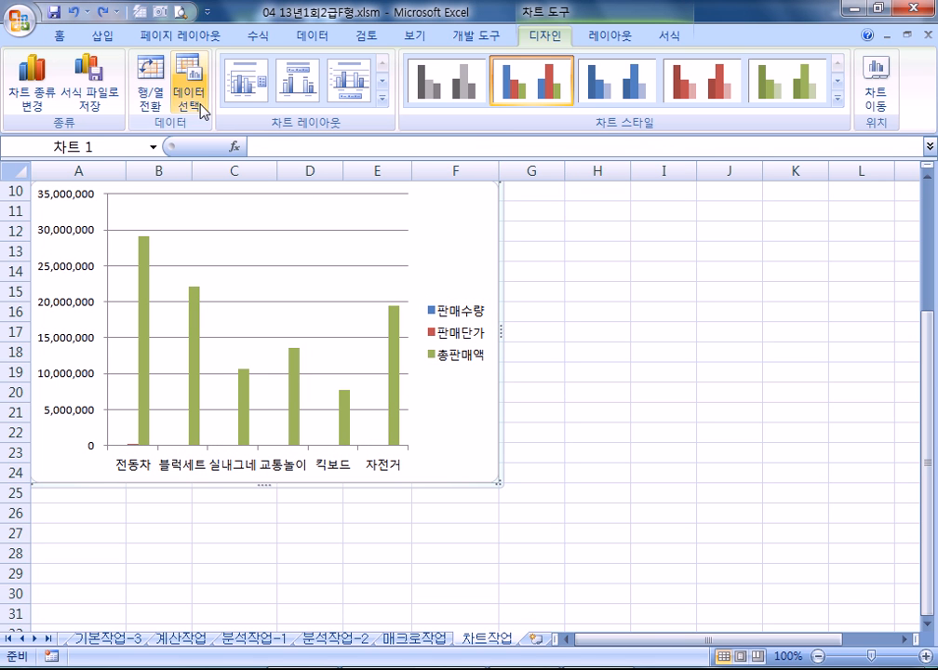
{"action": "left_click", "coordinate": [197, 100]}
{"action": "left_click", "coordinate": [481, 327]}
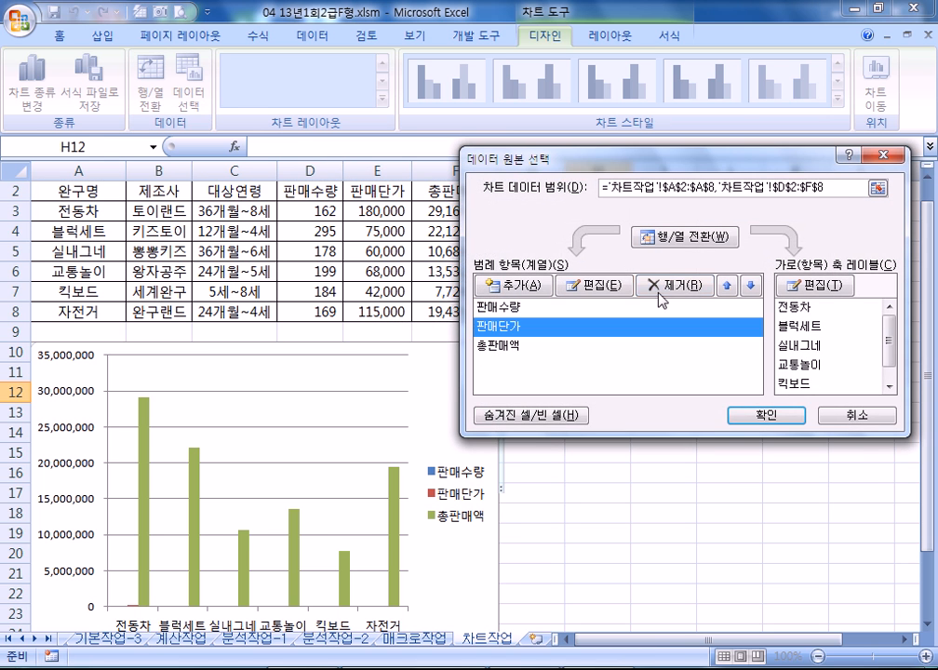
{"action": "left_click", "coordinate": [674, 285]}
{"action": "left_click", "coordinate": [744, 421]}
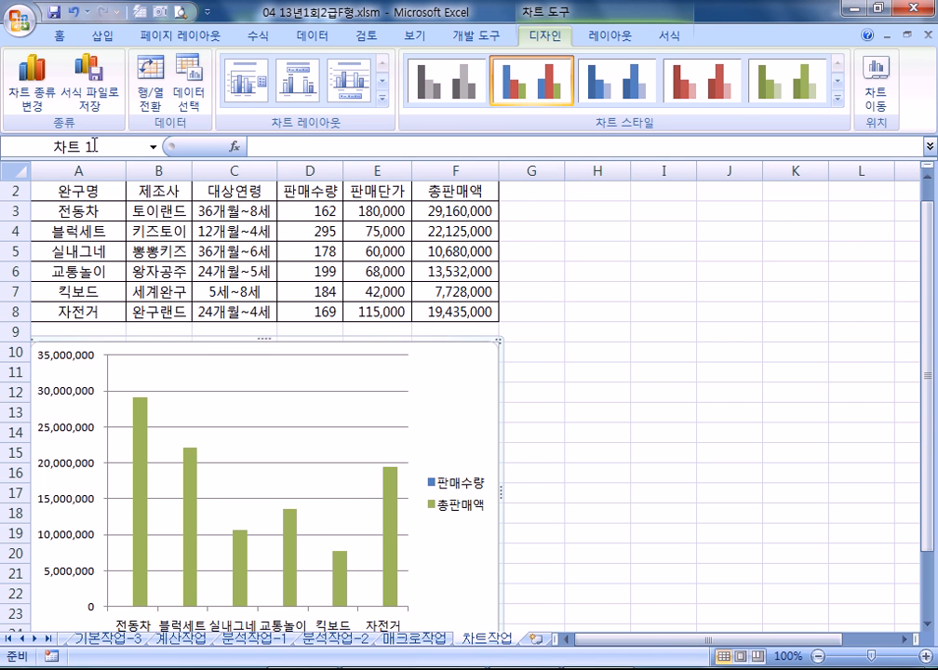
Step: Select the 판매수량 series in the chart and change only its chart type to a line with markers (꺾은선형)
{"action": "left_click", "coordinate": [611, 38]}
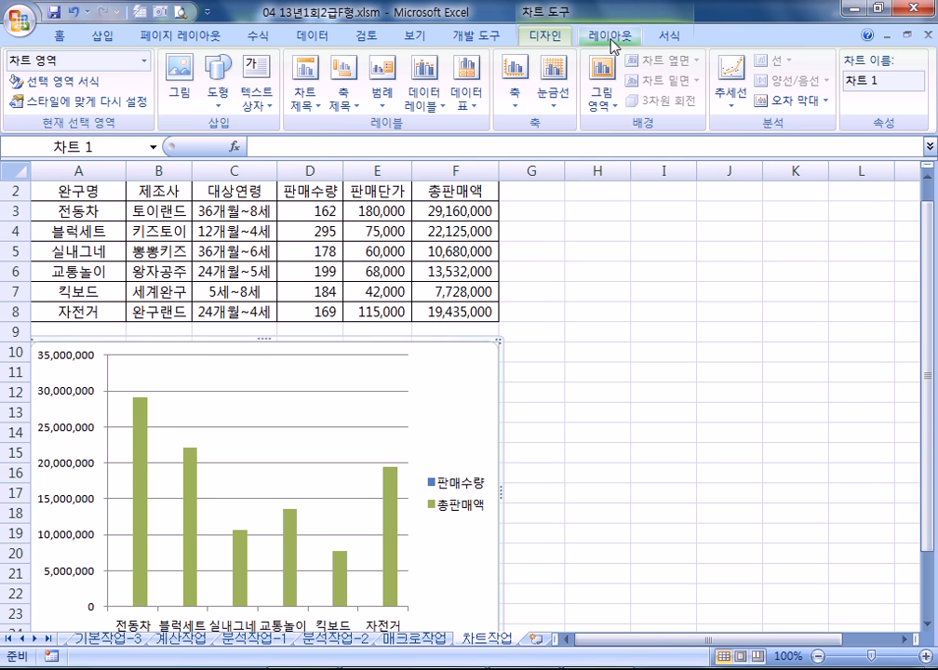
{"action": "left_click", "coordinate": [143, 60]}
{"action": "left_click", "coordinate": [69, 190]}
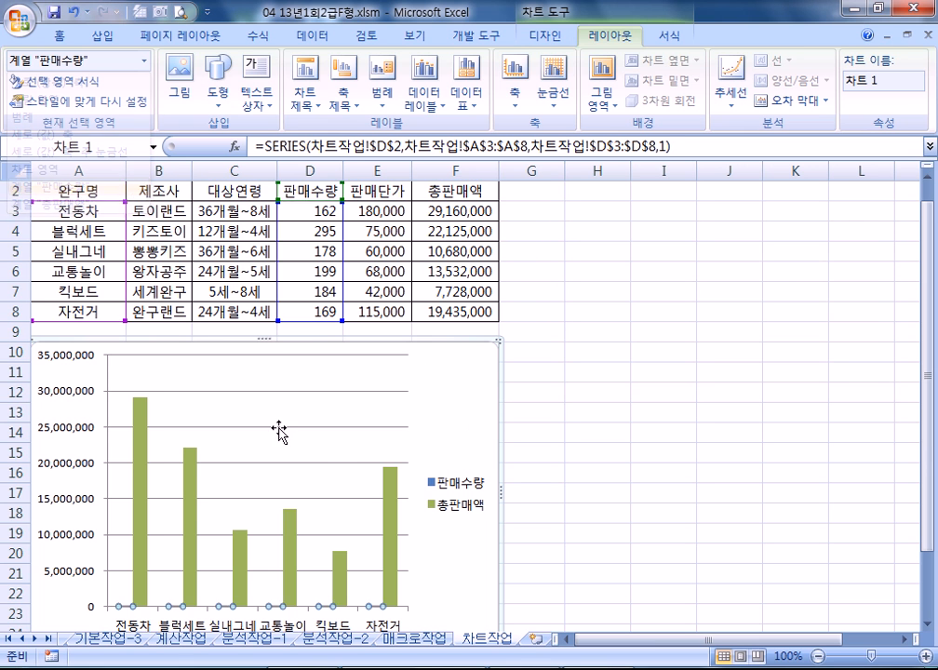
{"action": "scroll", "coordinate": [279, 430], "scroll_direction": "down", "scroll_amount": 2}
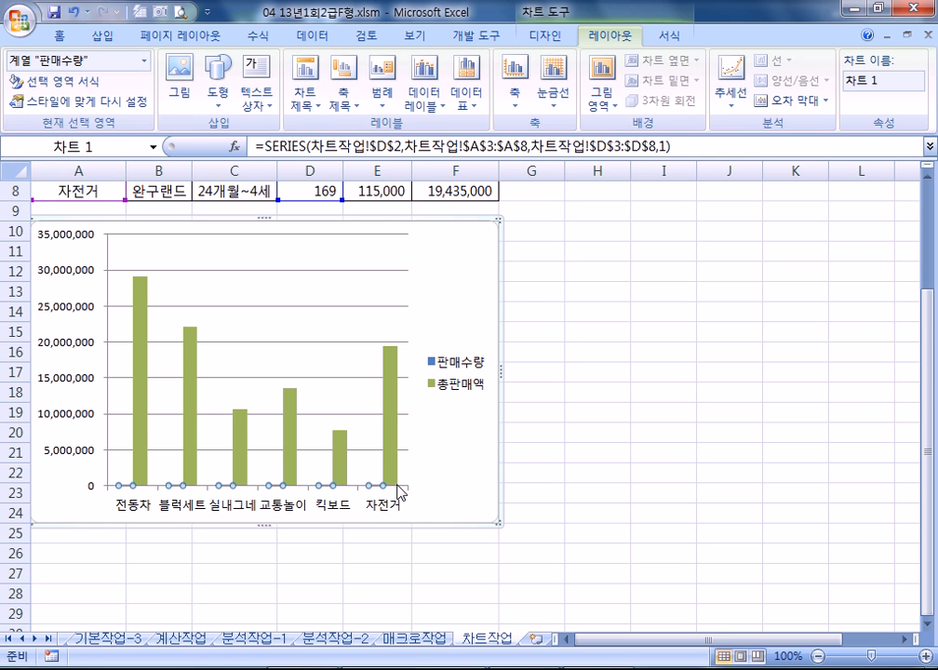
{"action": "left_click", "coordinate": [545, 39]}
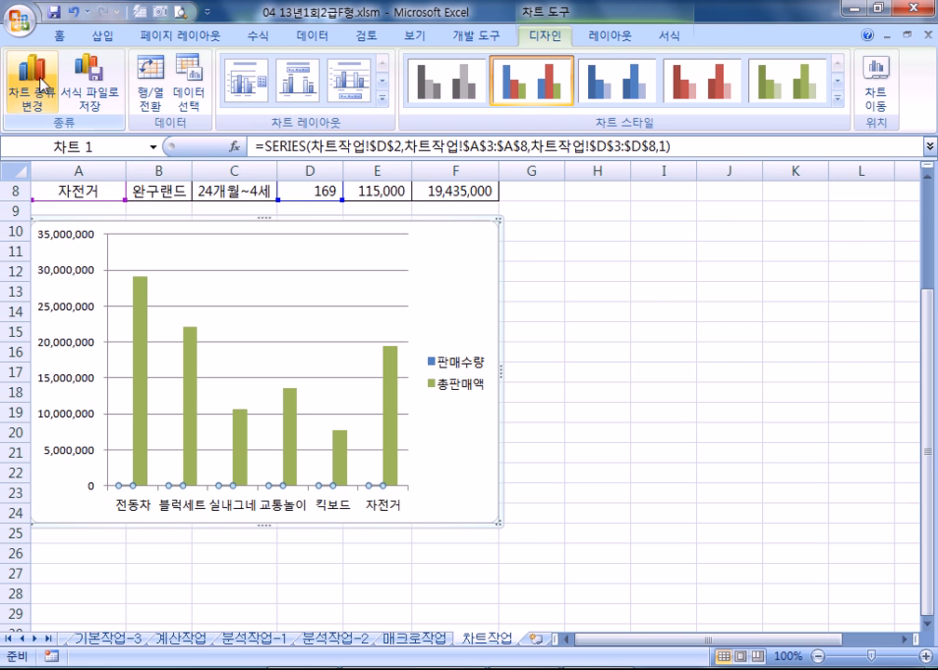
{"action": "left_click", "coordinate": [42, 85]}
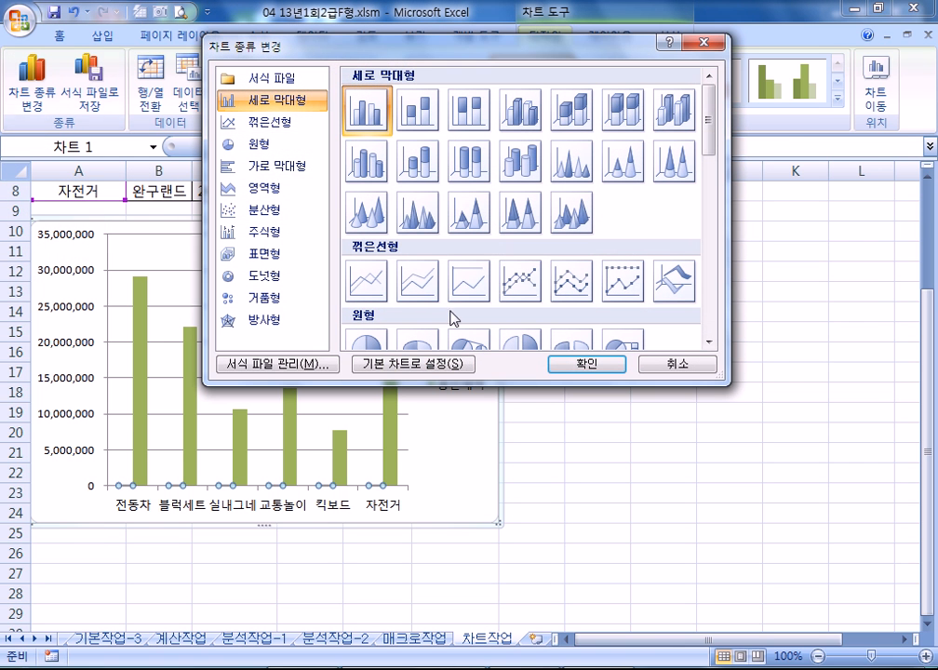
{"action": "left_click", "coordinate": [536, 296]}
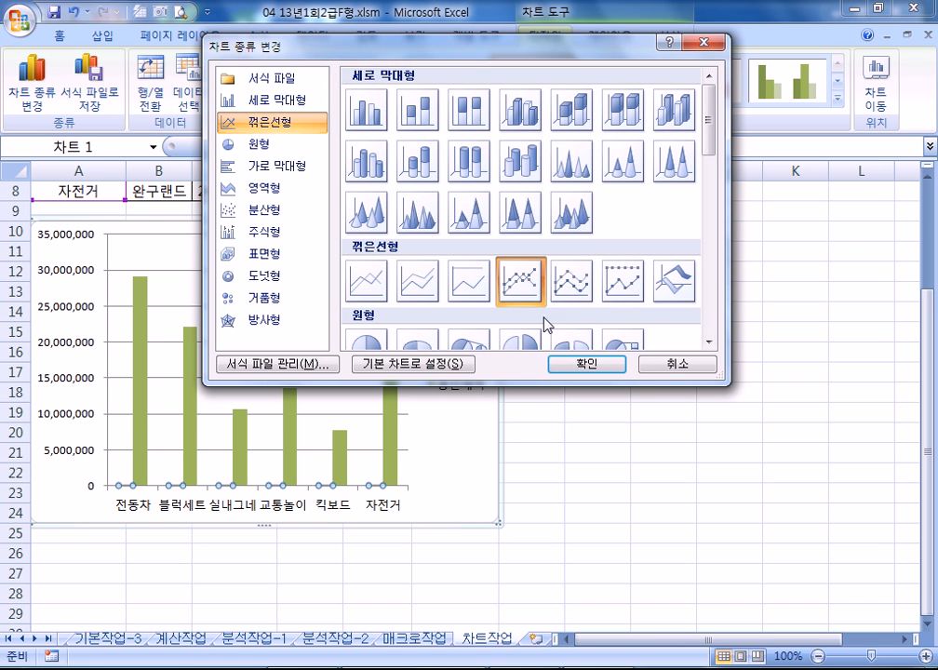
{"action": "left_click", "coordinate": [568, 363]}
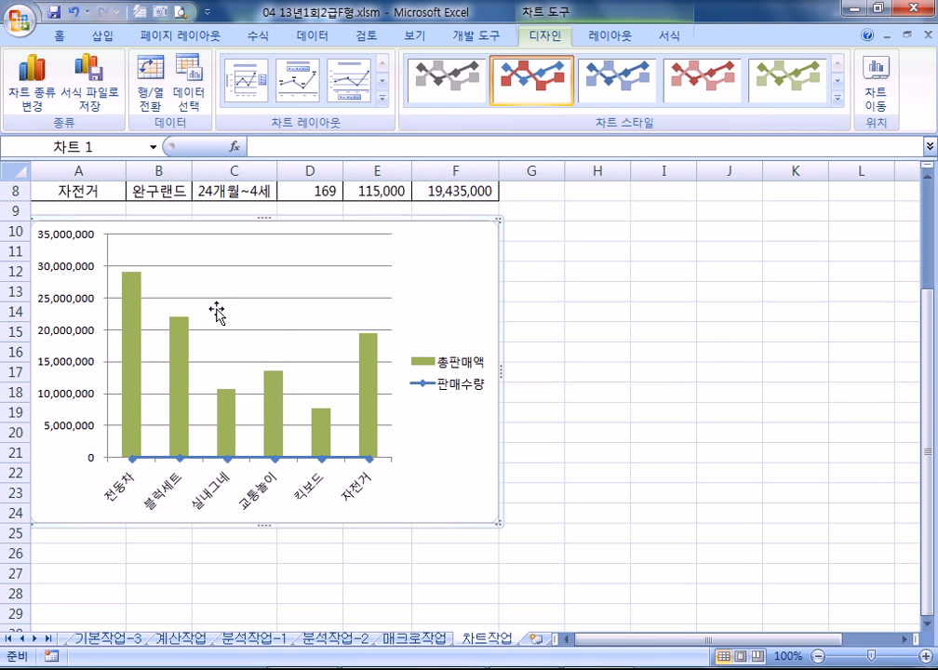
Step: Select the 판매수량 line in the chart and review its chart type choices without changing them
{"action": "mouse_move", "coordinate": [344, 462]}
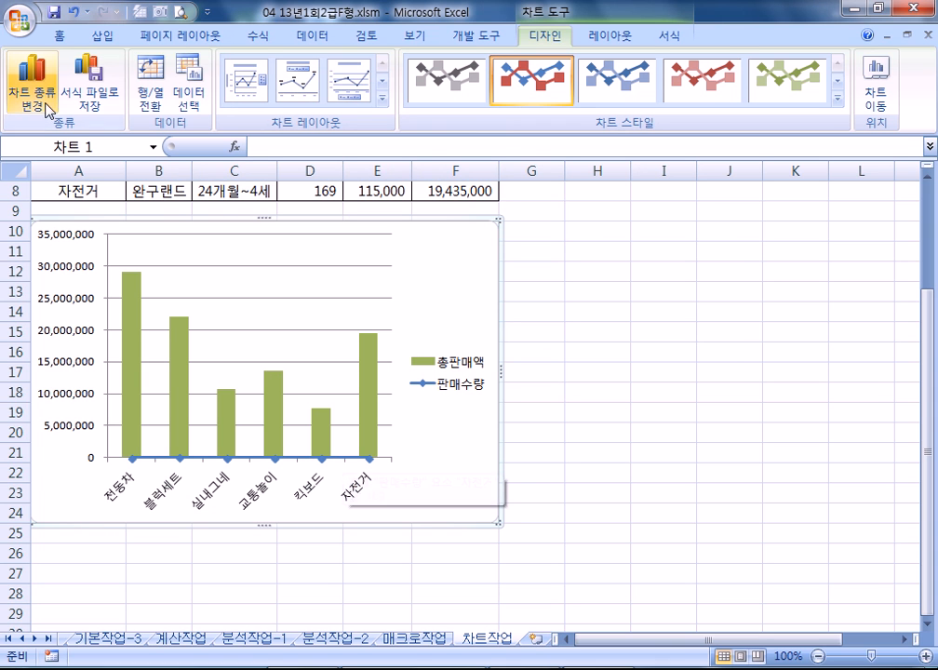
{"action": "left_click", "coordinate": [293, 454]}
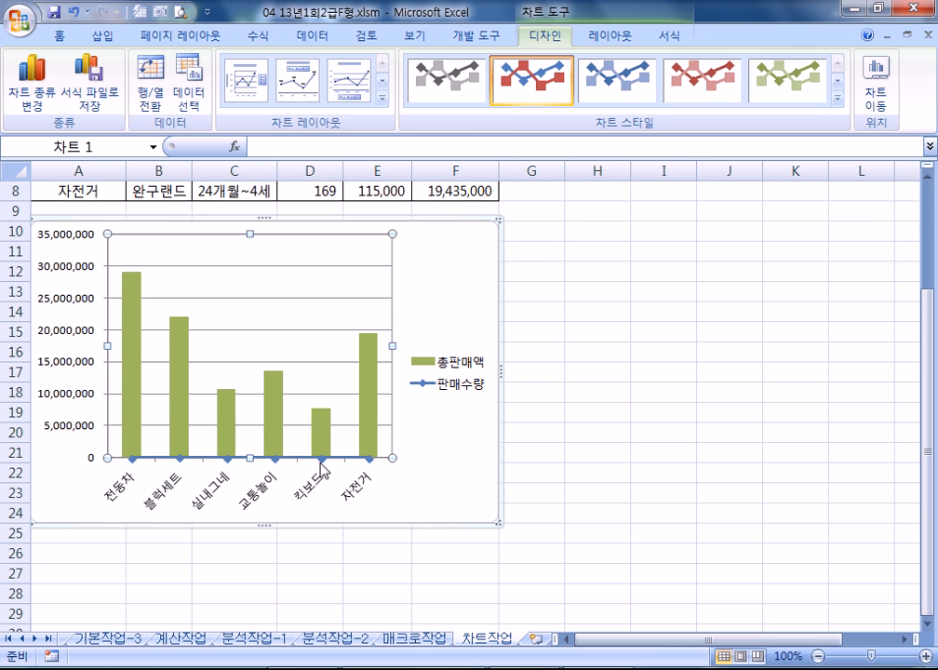
{"action": "left_click", "coordinate": [353, 458]}
{"action": "left_click", "coordinate": [34, 93]}
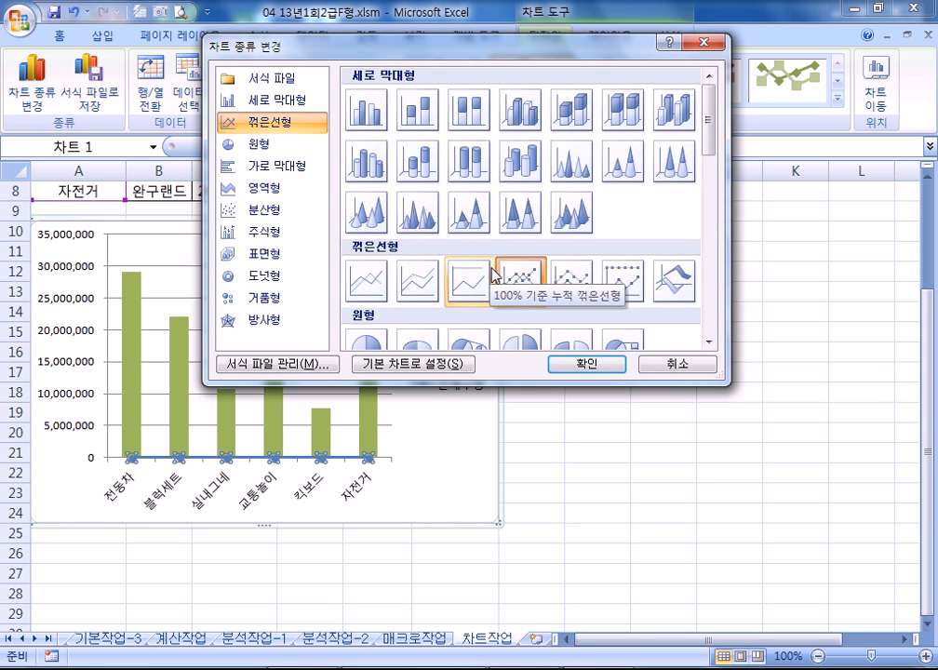
{"action": "left_click", "coordinate": [672, 371]}
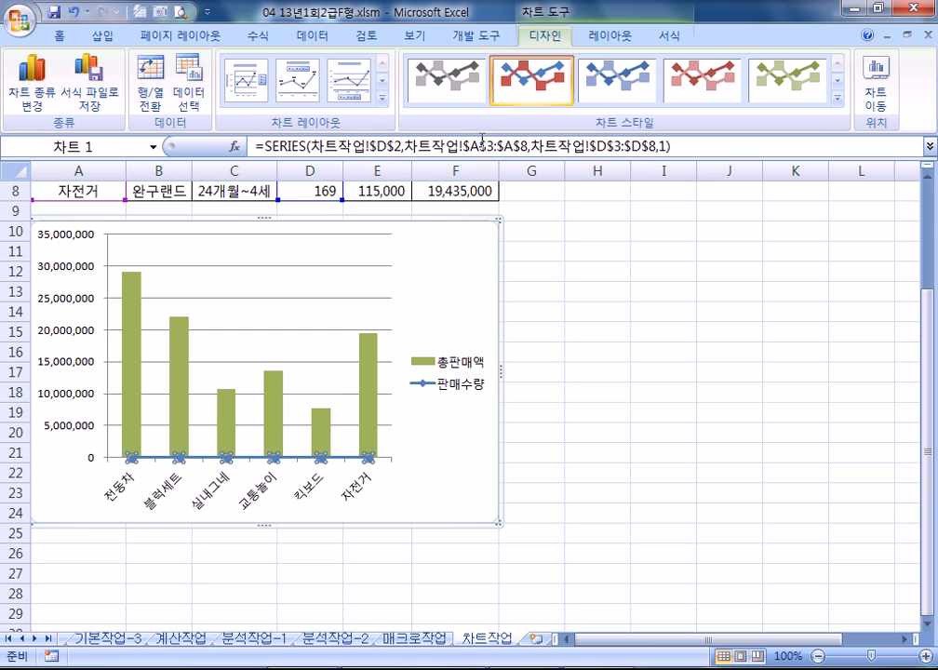
Step: Plot the 판매수량 series on the secondary axis (보조 축) in its series options
{"action": "left_click", "coordinate": [610, 36]}
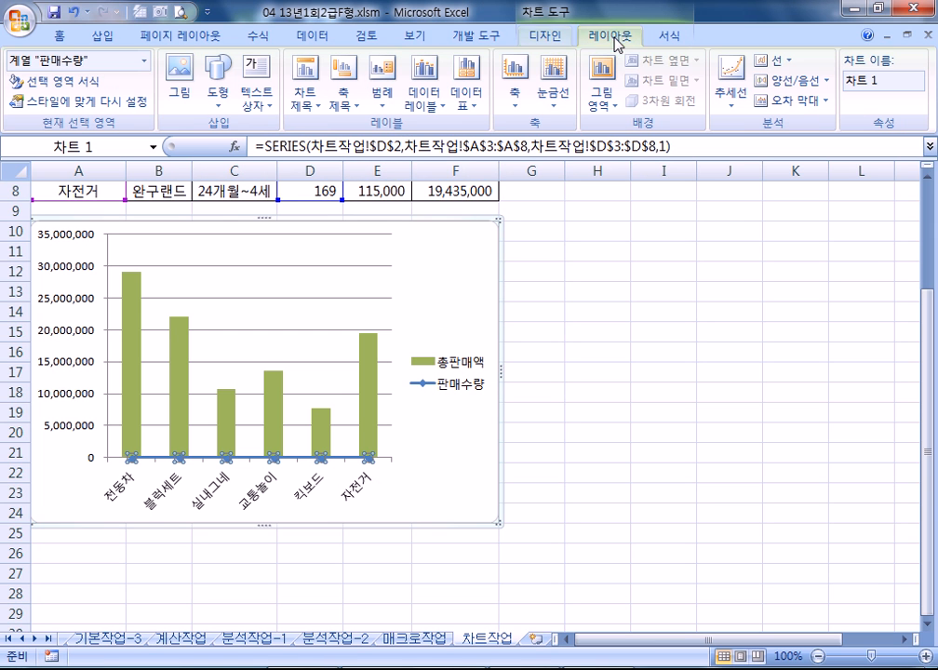
{"action": "left_click", "coordinate": [90, 90]}
{"action": "left_click_drag", "start_coordinate": [683, 113], "coordinate": [632, 53]}
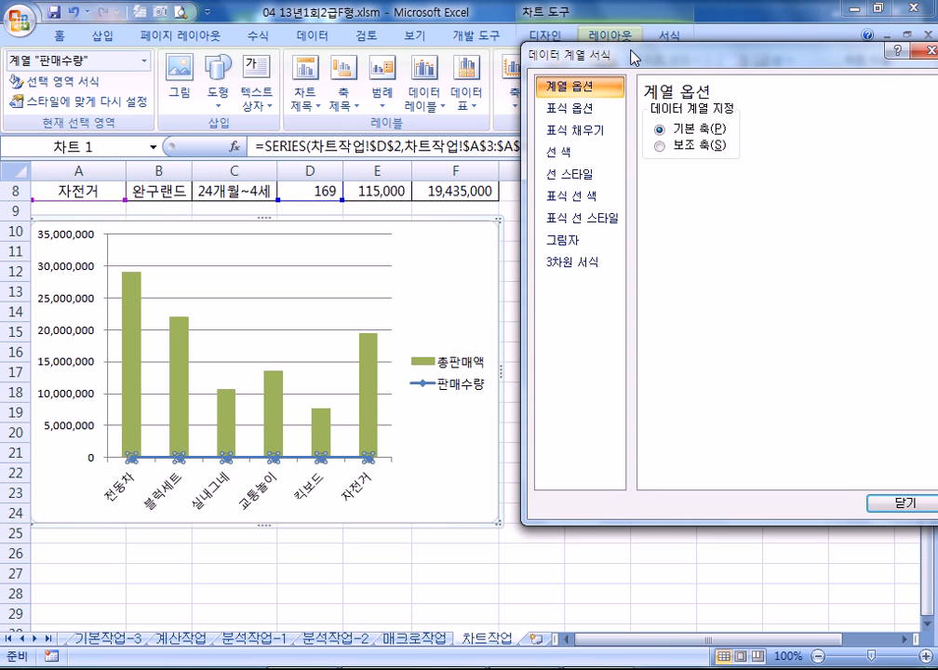
{"action": "left_click", "coordinate": [713, 146]}
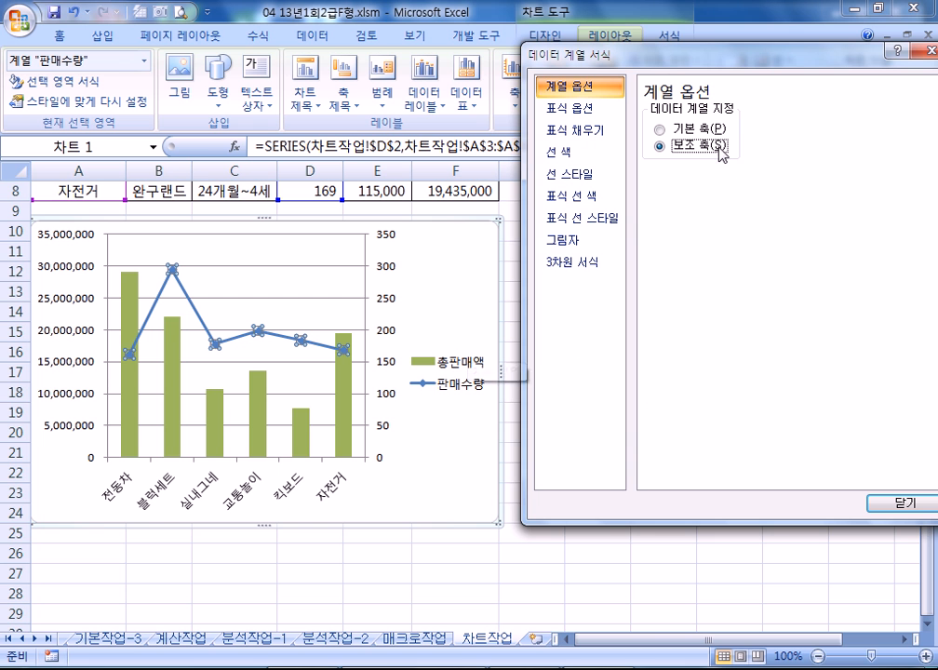
Step: Check how the open format dialog follows the chart area and the 판매수량 series, rechecking the series' 보조 축 setting
{"action": "left_click_drag", "start_coordinate": [661, 56], "coordinate": [778, 89]}
{"action": "left_click", "coordinate": [459, 259]}
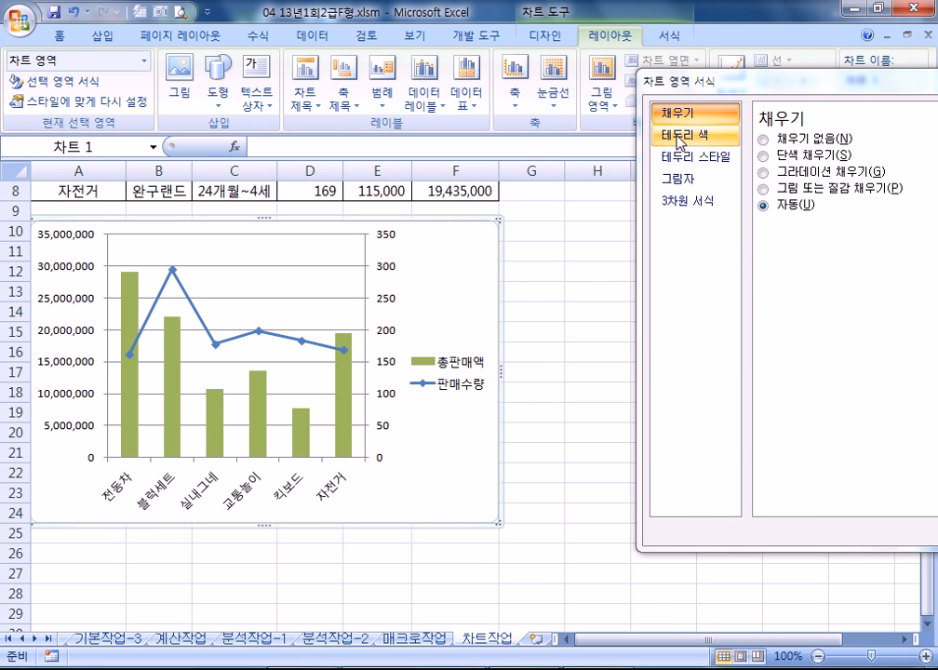
{"action": "left_click_drag", "start_coordinate": [791, 93], "coordinate": [735, 116]}
{"action": "left_click", "coordinate": [341, 351]}
{"action": "left_click", "coordinate": [717, 205]}
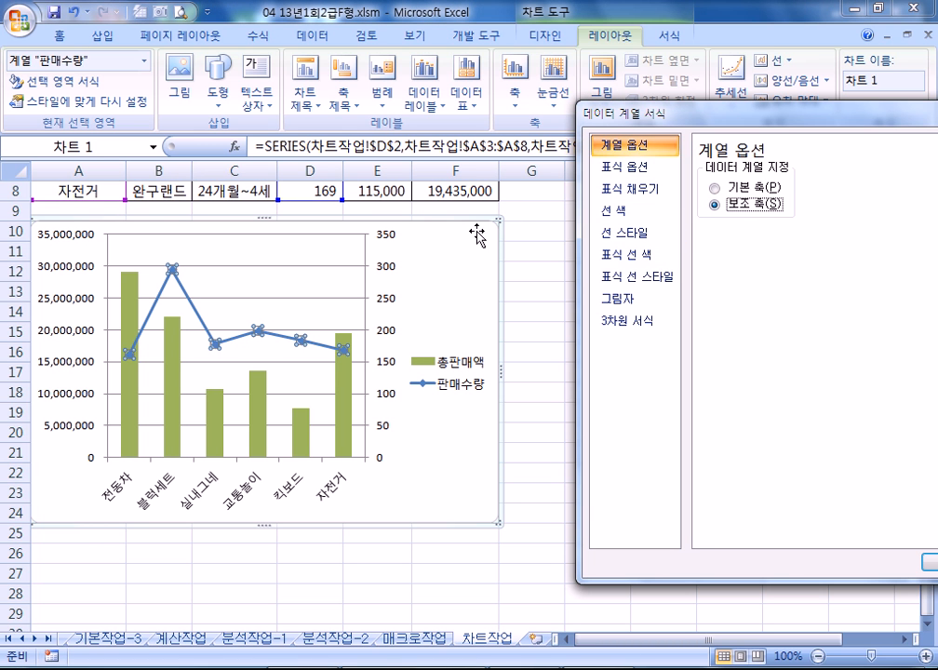
Step: Add a chart title placed above the chart (차트 위)
{"action": "left_click", "coordinate": [454, 266]}
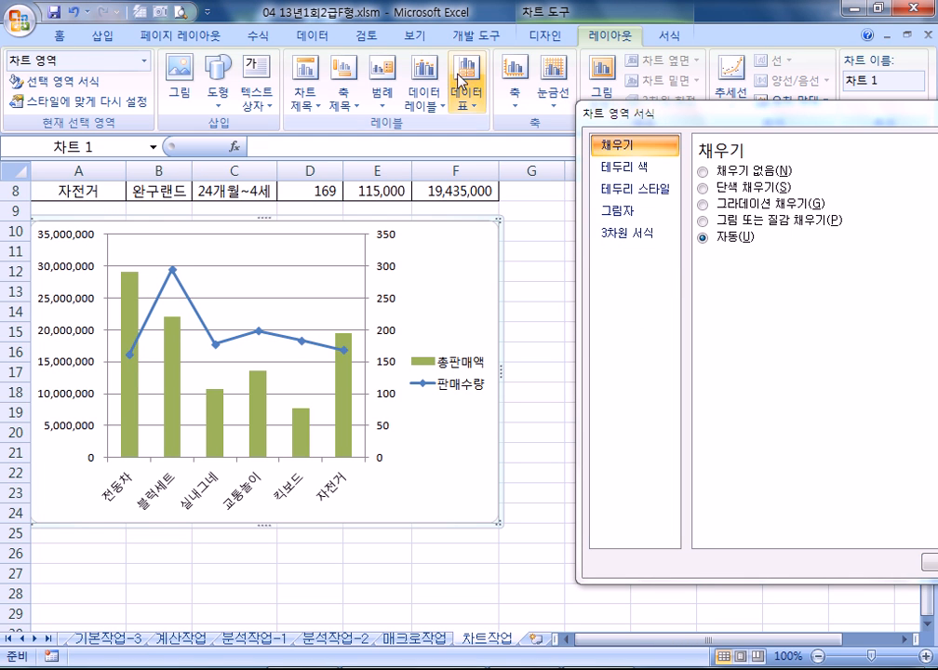
{"action": "left_click", "coordinate": [305, 91]}
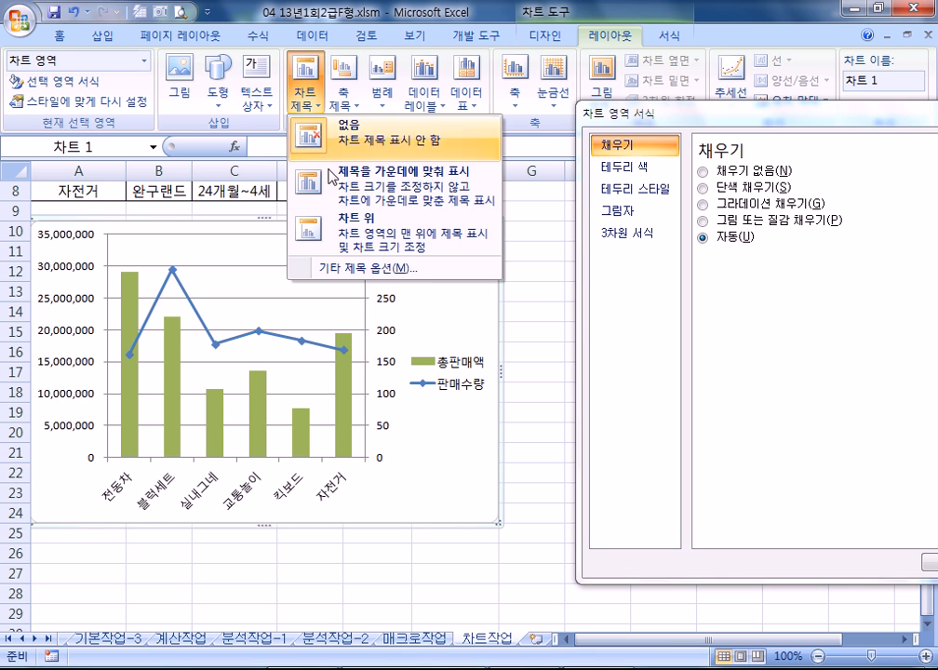
{"action": "left_click", "coordinate": [345, 232]}
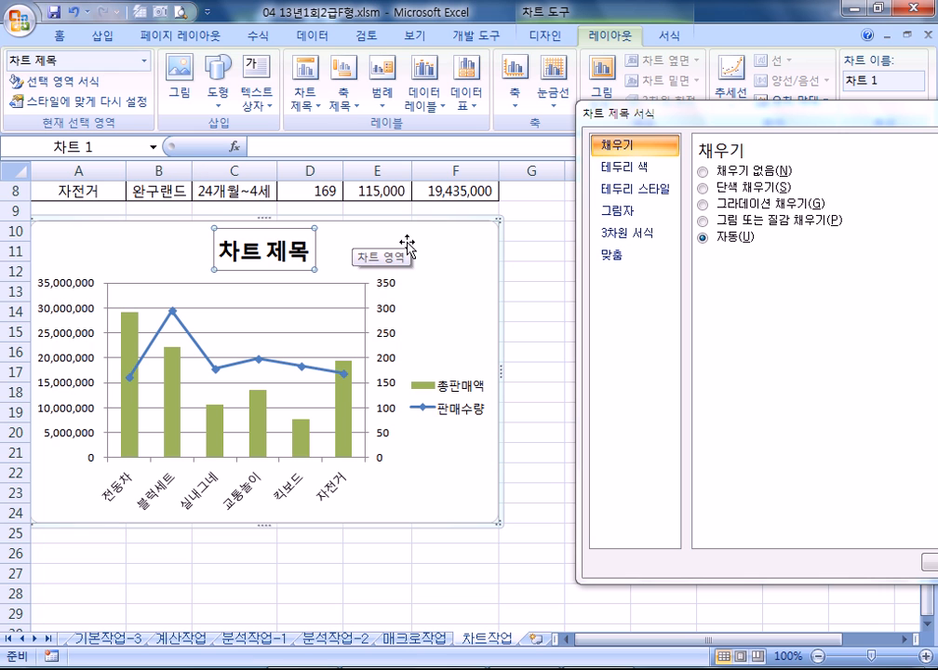
Step: Replace the chart title's placeholder text with "어린이완구 매출현황" and select the title box
{"action": "type", "text": "어린이 와"}
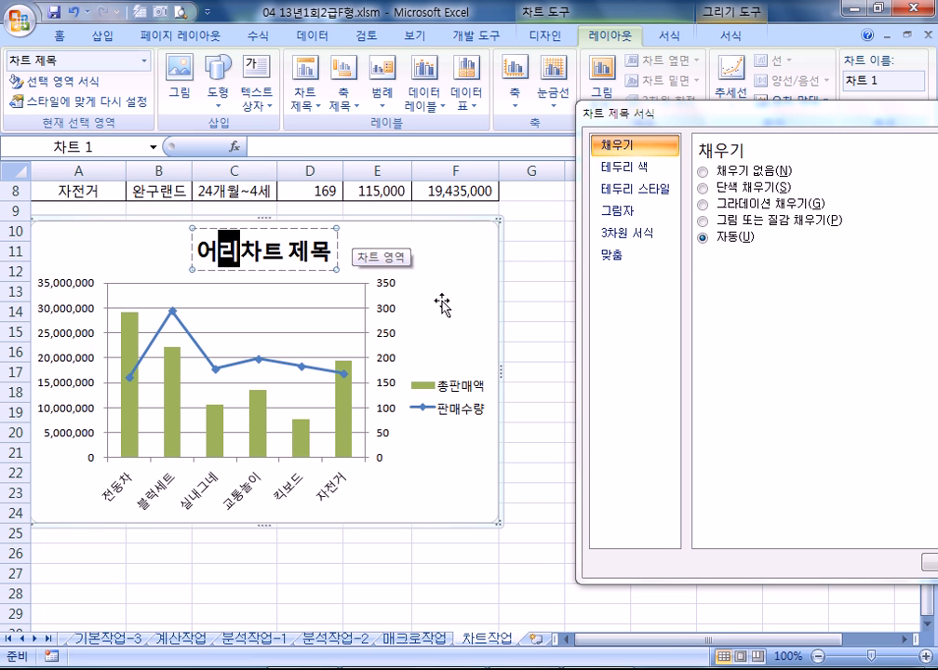
{"action": "key", "text": "BackSpace"}
{"action": "key", "text": "BackSpace"}
{"action": "key", "text": "BackSpace"}
{"action": "key", "text": "BackSpace"}
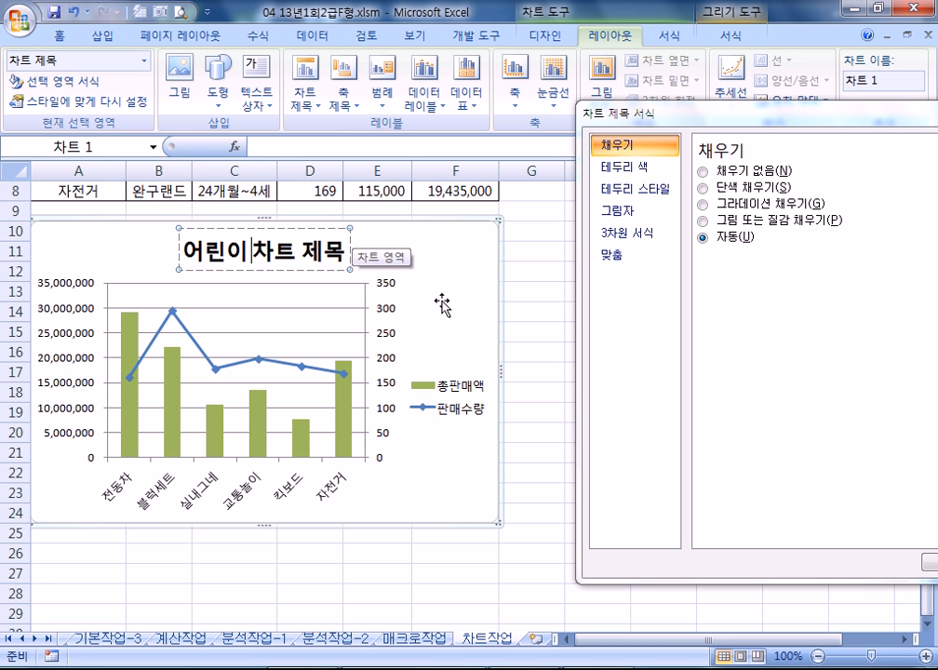
{"action": "type", "text": "완구"}
{"action": "type", "text": " 매출현호"}
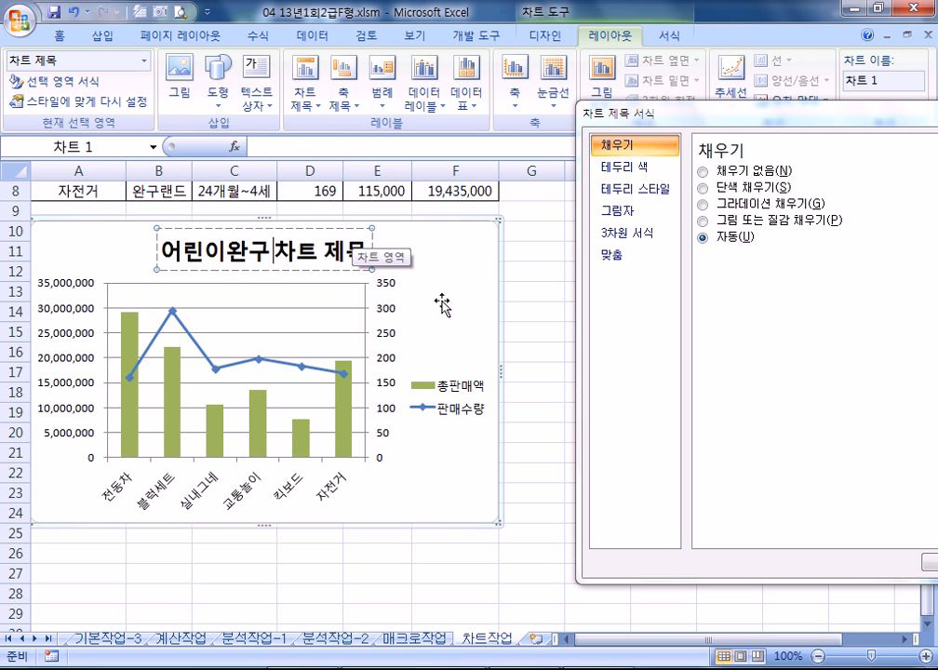
{"action": "type", "text": "ㅇ"}
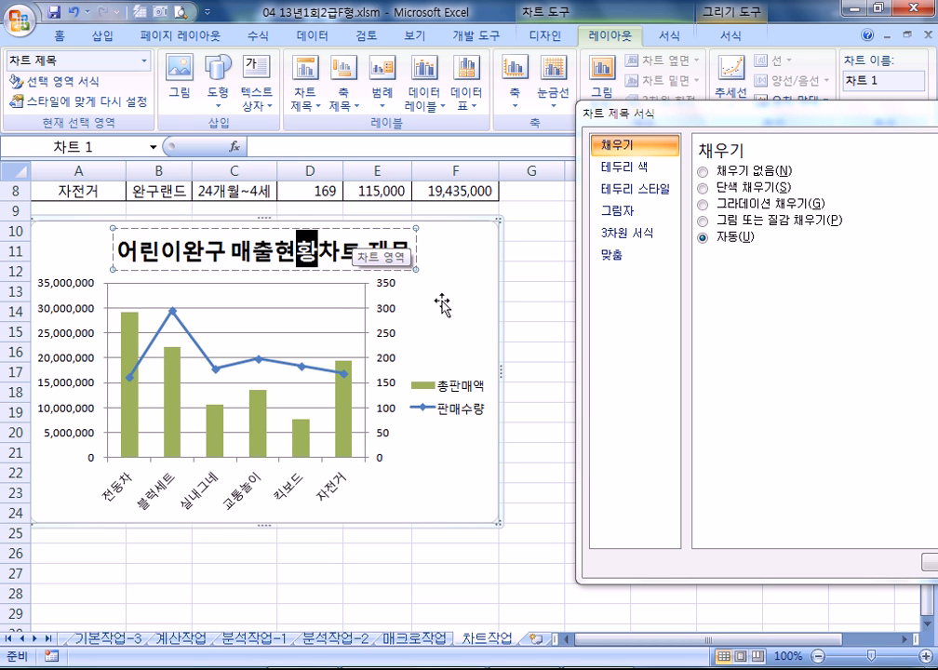
{"action": "key", "text": "Delete"}
{"action": "key", "text": "Delete"}
{"action": "key", "text": "Delete"}
{"action": "key", "text": "Delete"}
{"action": "key", "text": "Delete"}
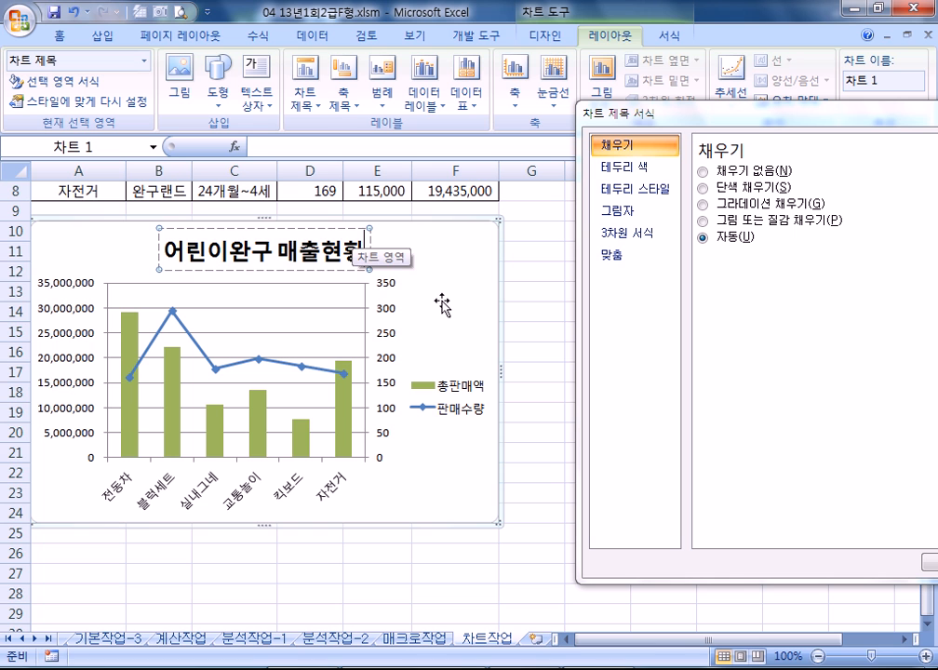
{"action": "left_click", "coordinate": [363, 231]}
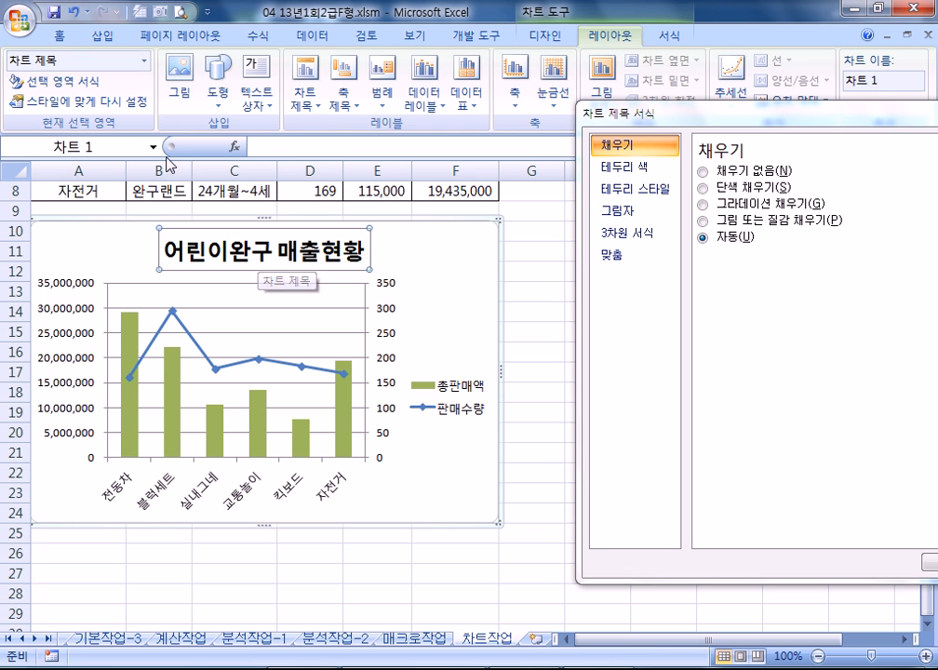
Step: Format the chart title in 굴림체 at size 16 with bold turned off
{"action": "left_click", "coordinate": [63, 35]}
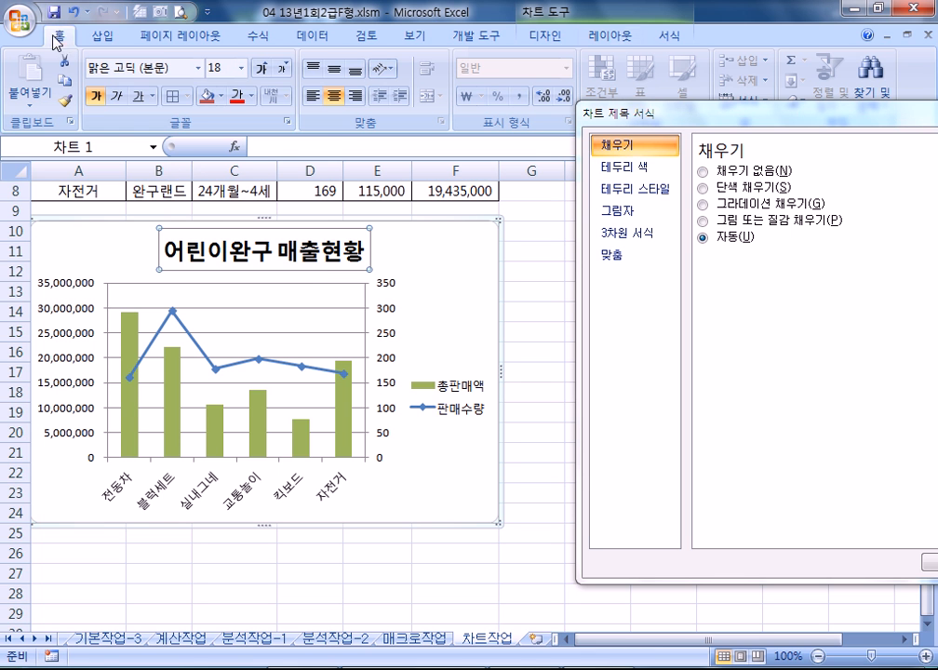
{"action": "left_click", "coordinate": [198, 77]}
{"action": "scroll", "coordinate": [250, 381], "scroll_direction": "down", "scroll_amount": 10}
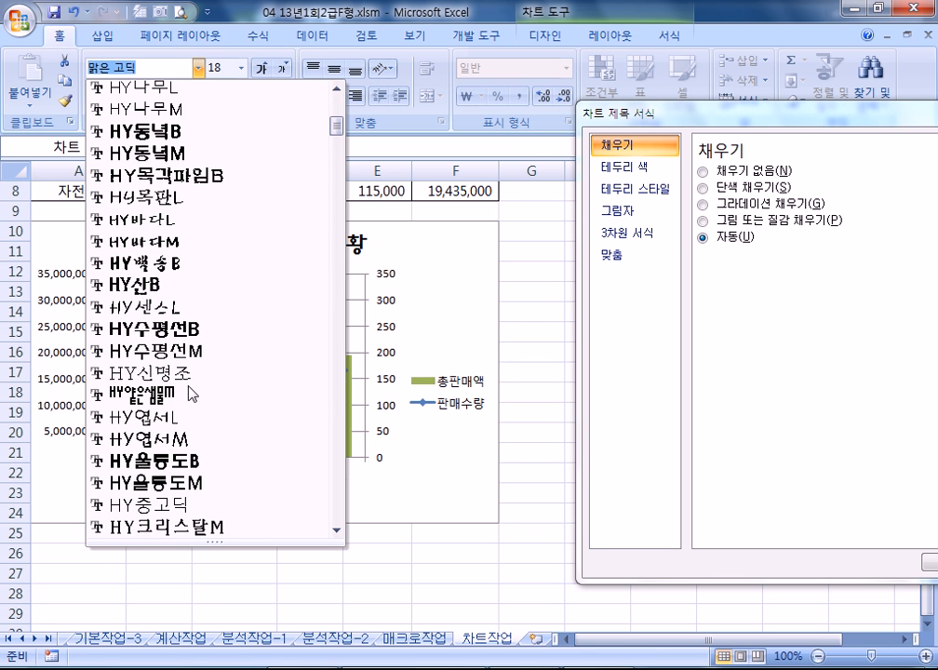
{"action": "scroll", "coordinate": [189, 394], "scroll_direction": "down", "scroll_amount": 15}
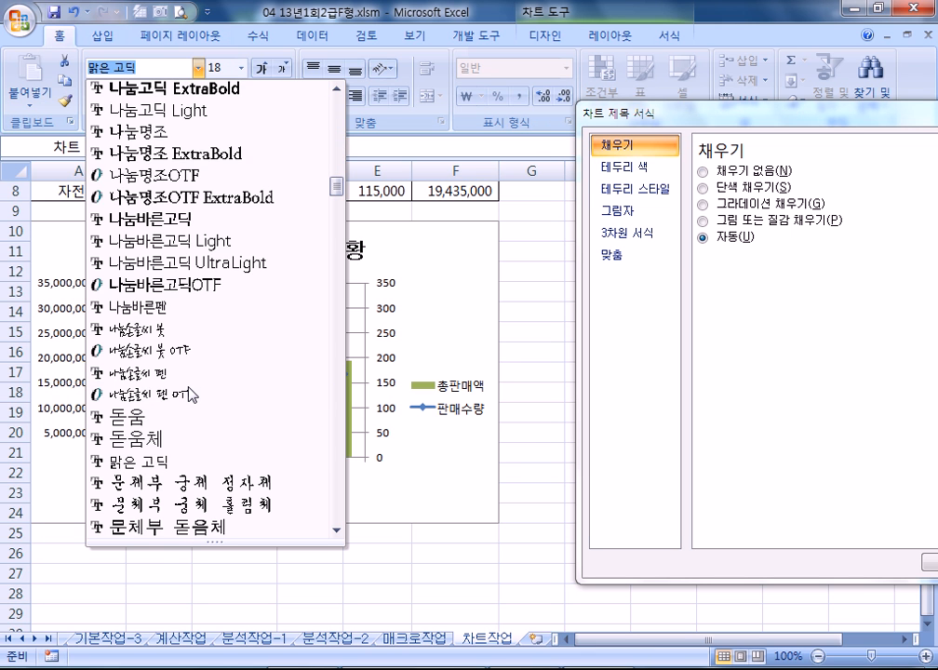
{"action": "scroll", "coordinate": [191, 395], "scroll_direction": "up", "scroll_amount": 5}
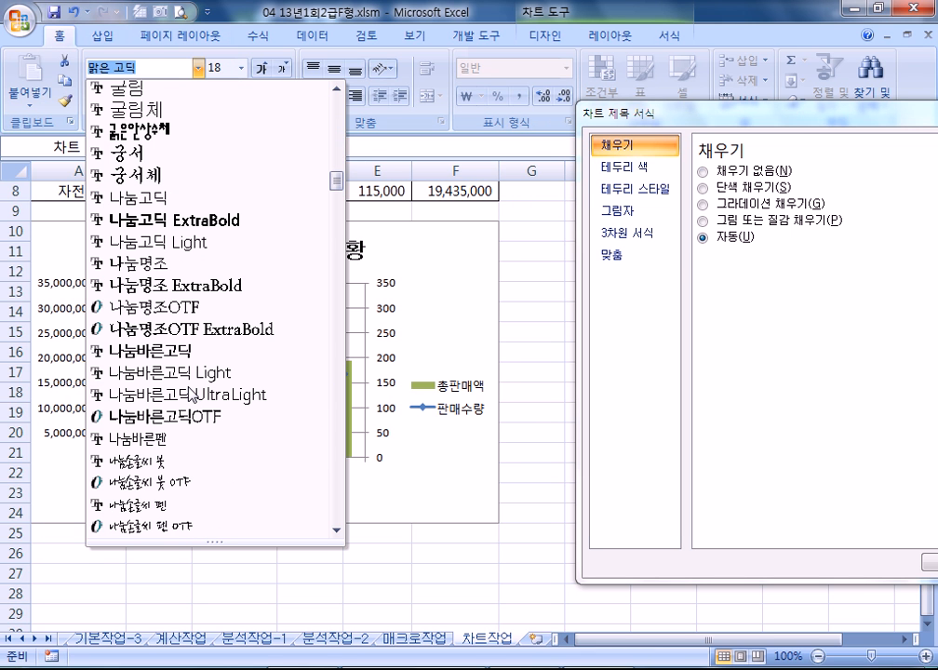
{"action": "left_click", "coordinate": [149, 110]}
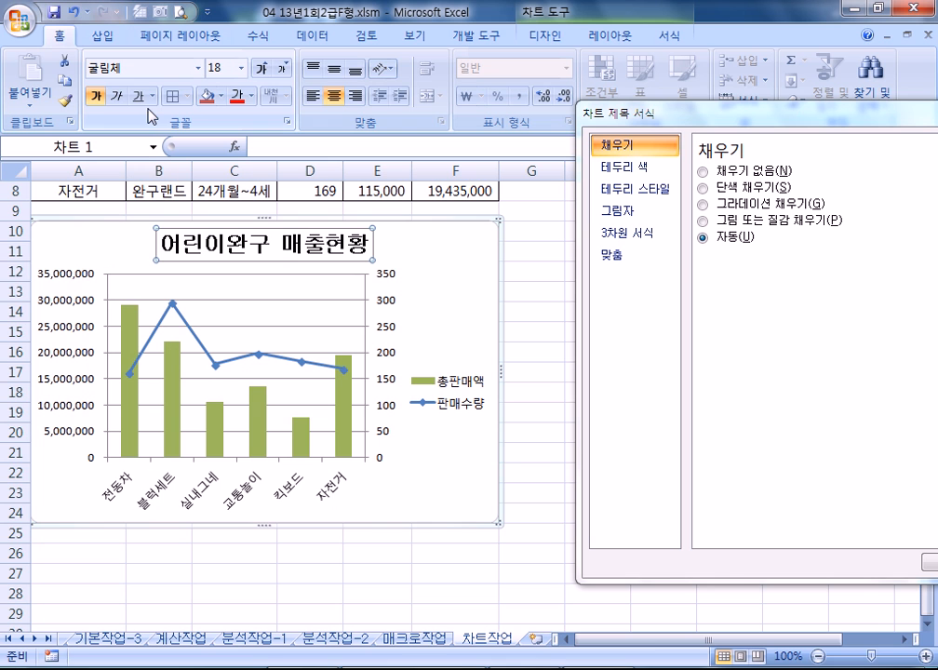
{"action": "left_click", "coordinate": [280, 69]}
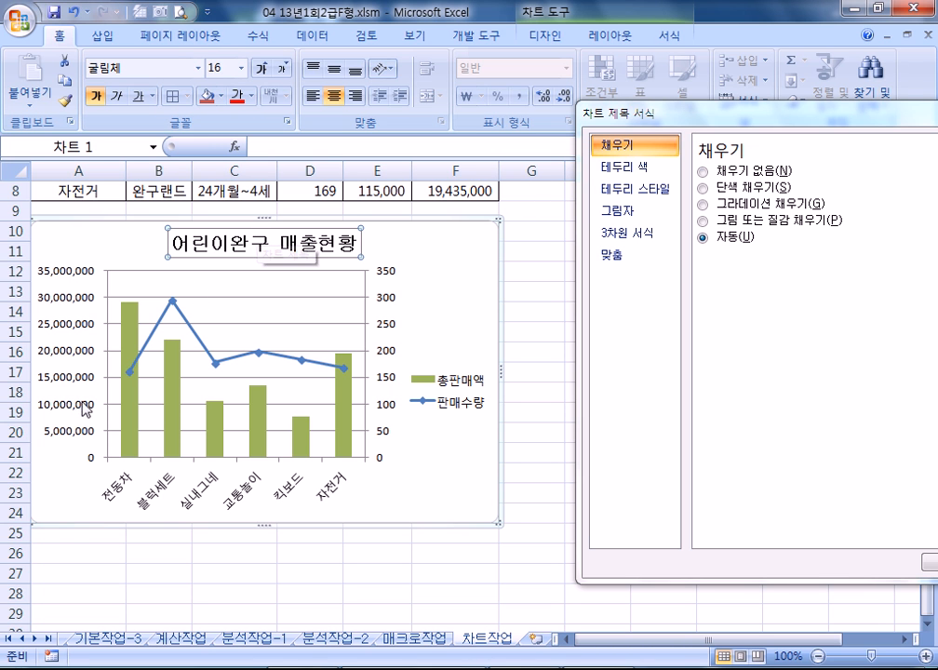
Step: Fix the major unit (주 단위) of the primary vertical axis at 7000000
{"action": "left_click", "coordinate": [82, 360]}
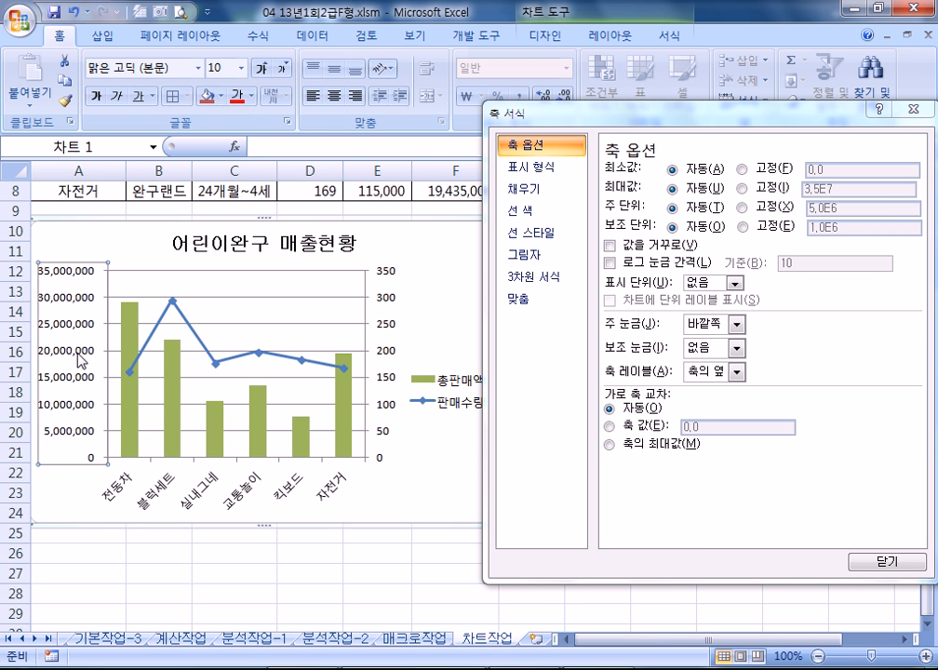
{"action": "left_click", "coordinate": [744, 206]}
{"action": "double_click", "coordinate": [826, 207]}
{"action": "type", "text": "700000"}
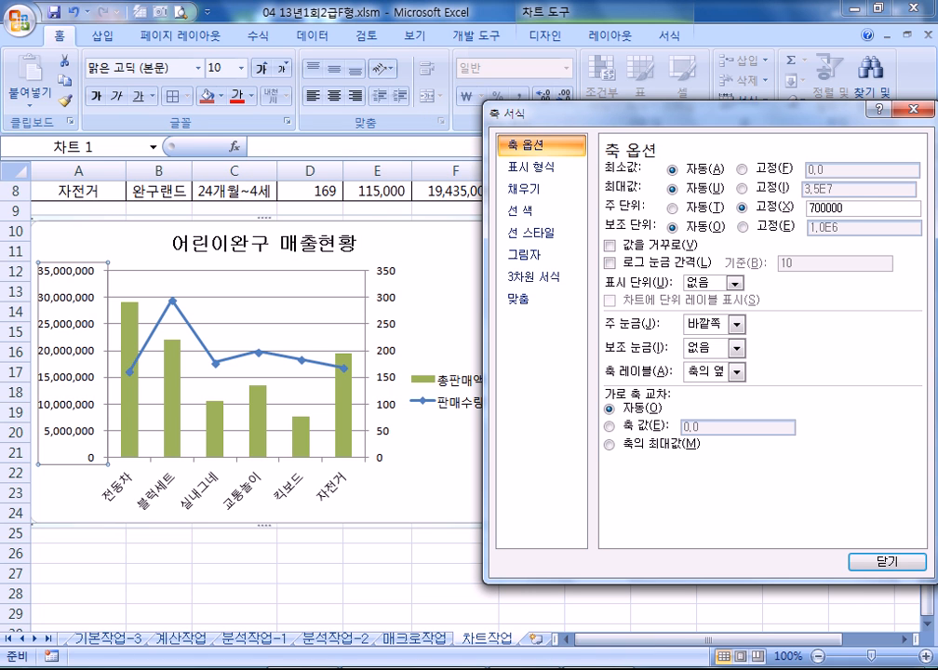
{"action": "type", "text": "0"}
{"action": "key", "text": "Tab"}
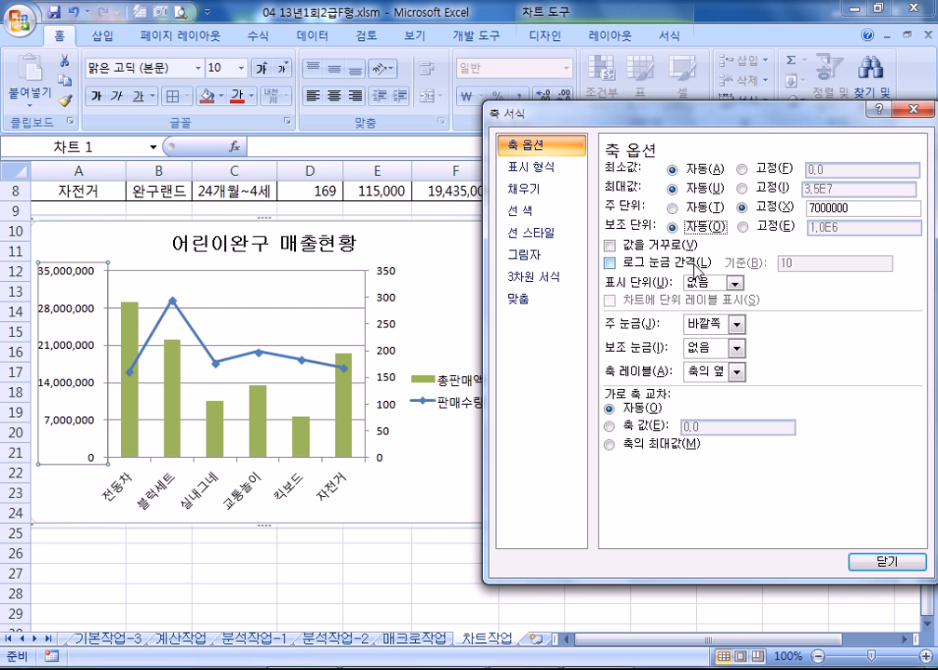
Step: Fix the major unit (주 단위) of the secondary vertical axis at 70 and recheck both axes' options
{"action": "left_click", "coordinate": [386, 351]}
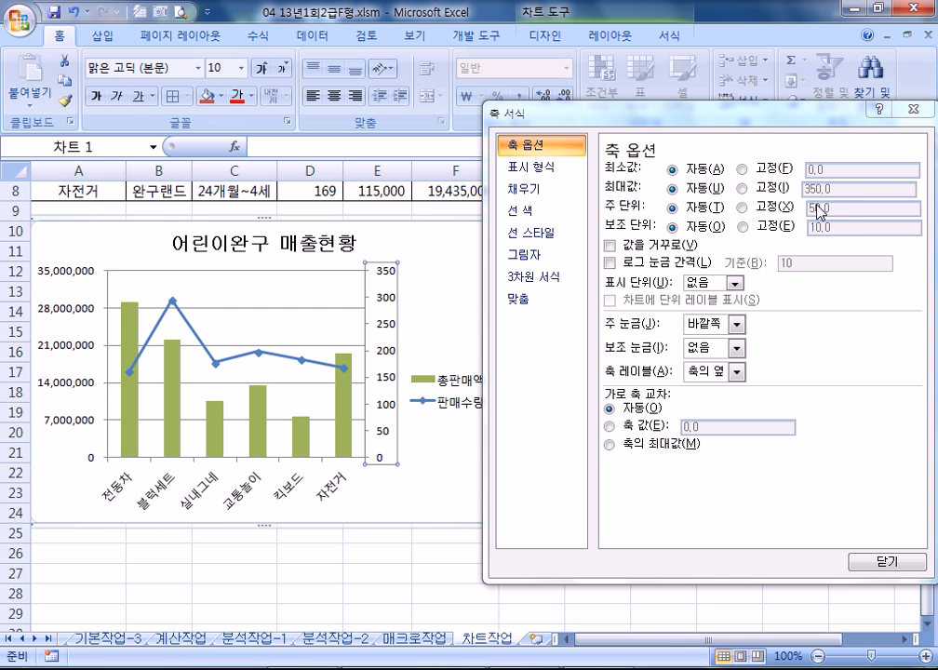
{"action": "left_click", "coordinate": [741, 207]}
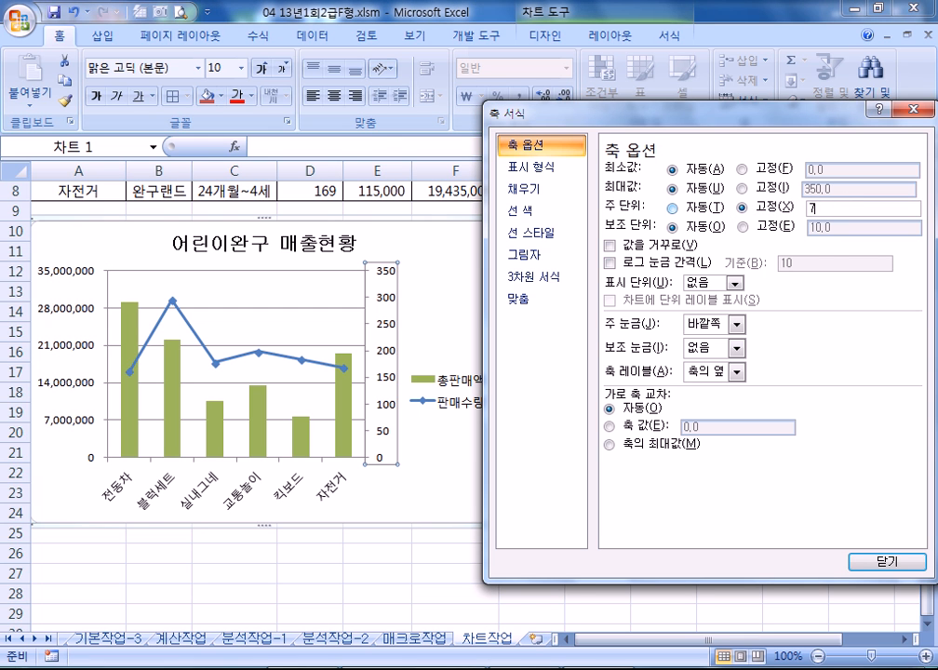
{"action": "type", "text": "70"}
{"action": "key", "text": "Tab"}
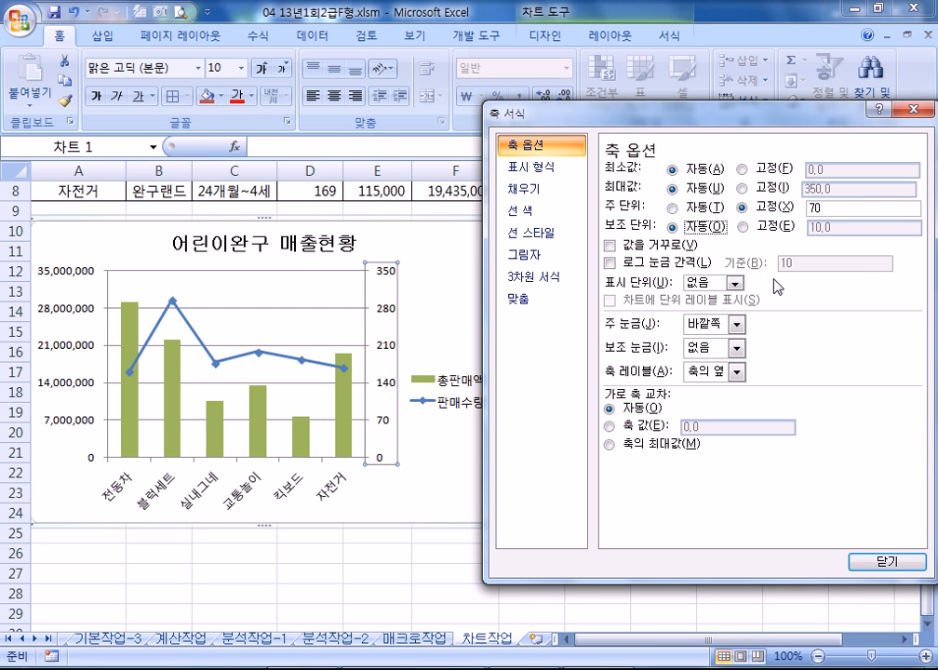
{"action": "left_click", "coordinate": [72, 276]}
{"action": "left_click", "coordinate": [384, 277]}
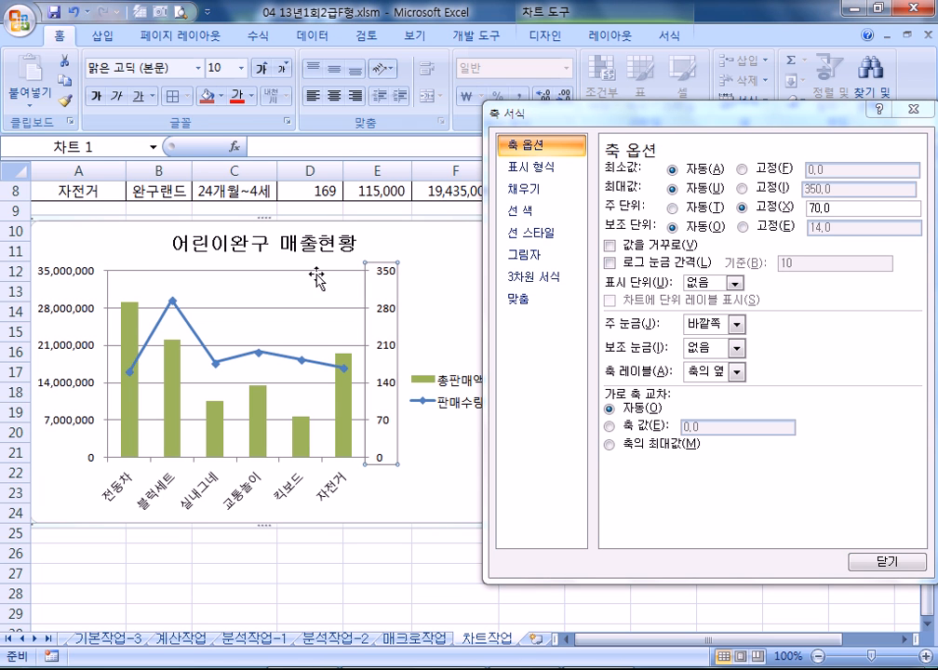
{"action": "left_click", "coordinate": [74, 277]}
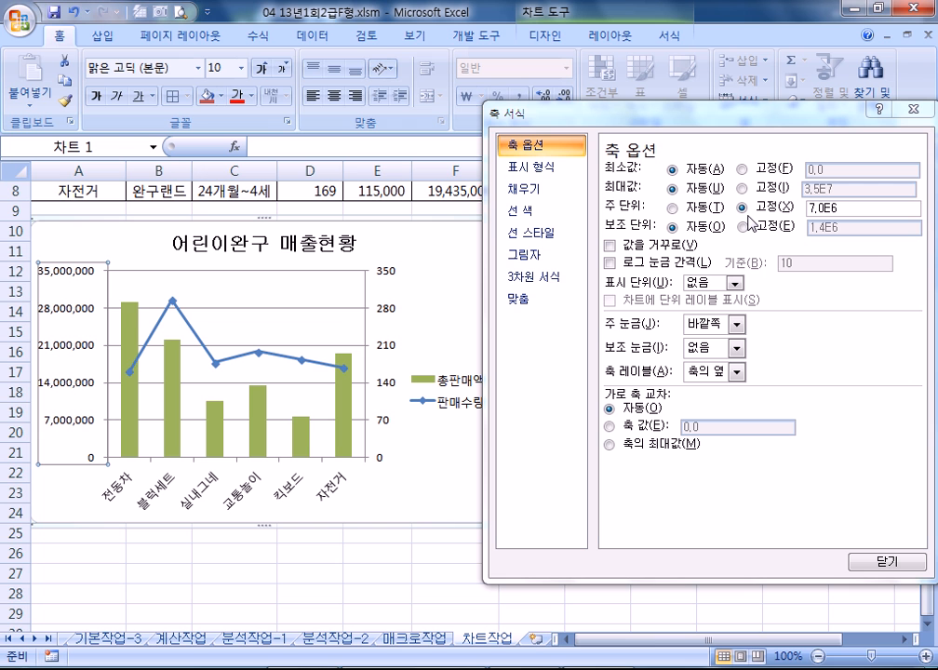
Step: Place the chart legend at the top (위쪽) and set its font size to 12
{"action": "left_click", "coordinate": [420, 379]}
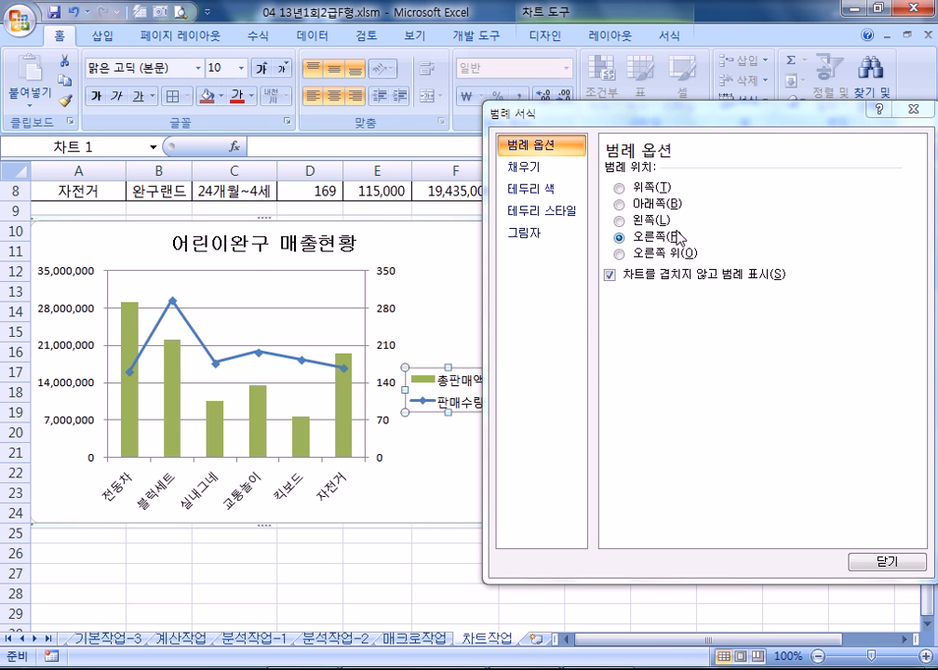
{"action": "left_click", "coordinate": [620, 187]}
{"action": "left_click", "coordinate": [101, 39]}
{"action": "left_click", "coordinate": [56, 35]}
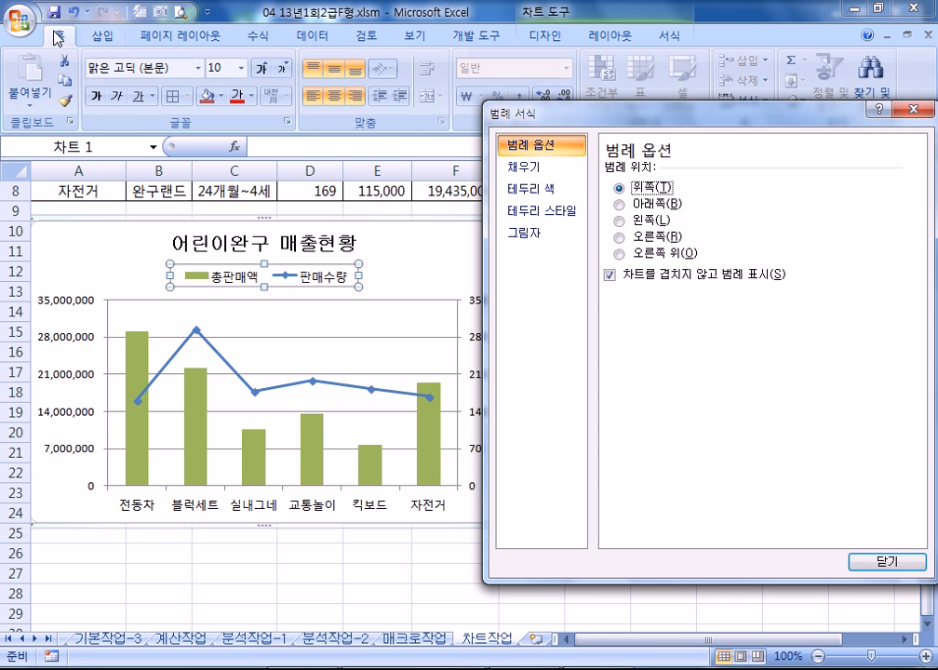
{"action": "left_click", "coordinate": [264, 73]}
{"action": "left_click", "coordinate": [263, 71]}
{"action": "left_click", "coordinate": [263, 72]}
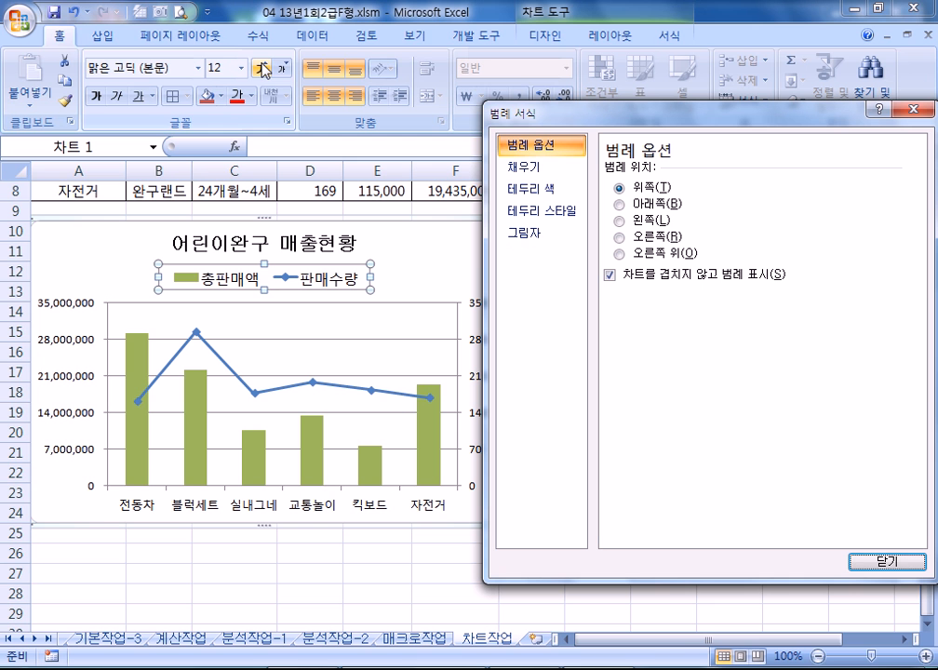
Step: Change the legend's font to 바탕체
{"action": "left_click", "coordinate": [198, 69]}
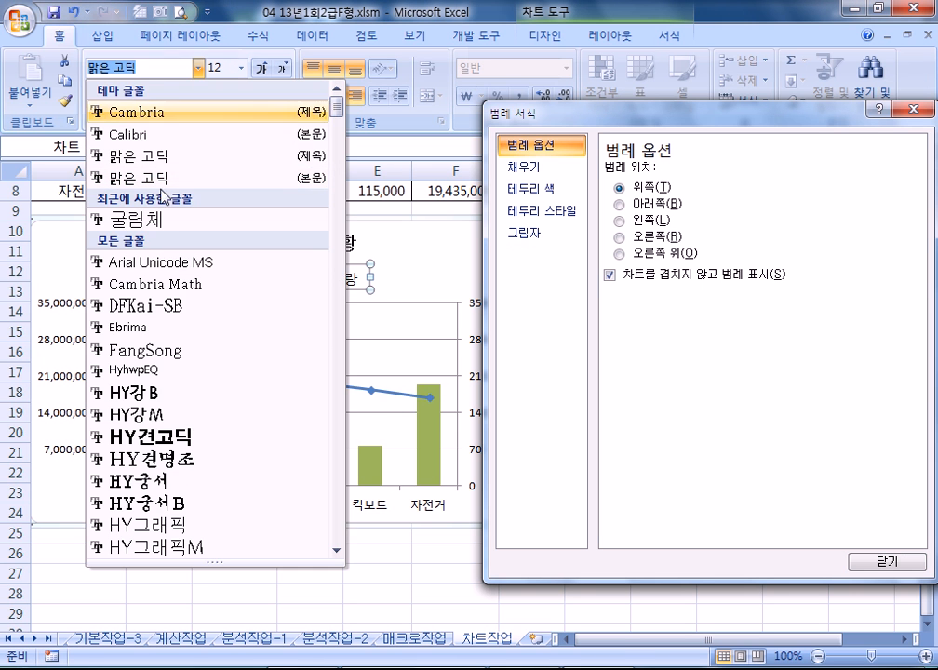
{"action": "scroll", "coordinate": [210, 400], "scroll_direction": "down", "scroll_amount": 20}
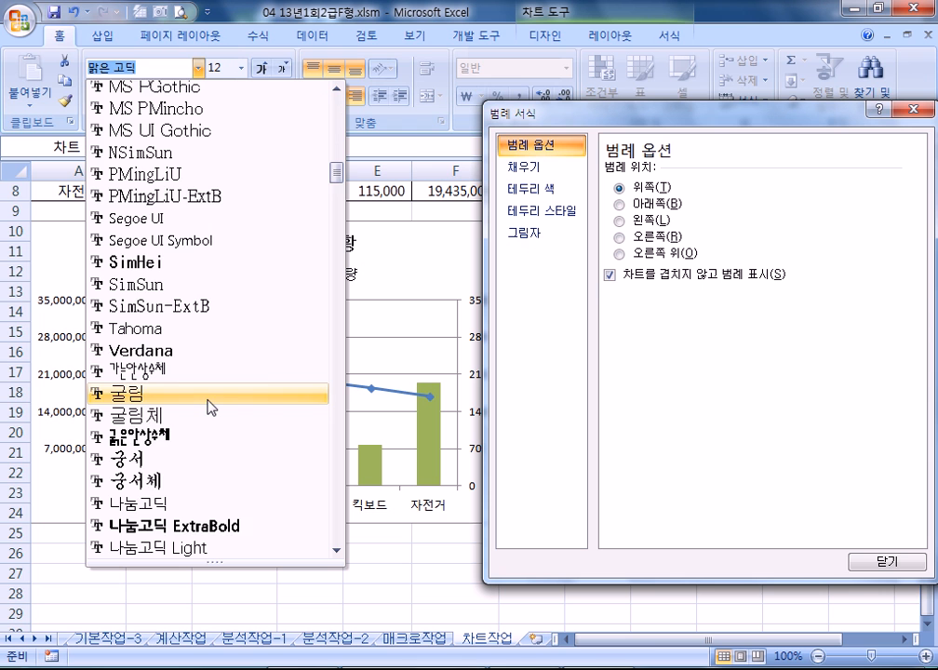
{"action": "scroll", "coordinate": [210, 407], "scroll_direction": "down", "scroll_amount": 5}
{"action": "scroll", "coordinate": [209, 410], "scroll_direction": "down", "scroll_amount": 4}
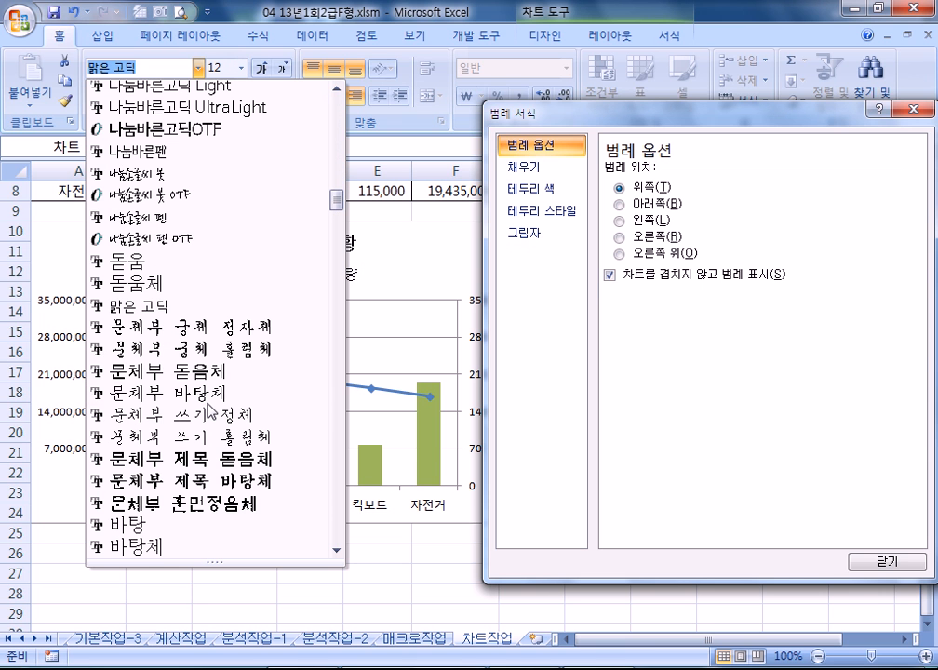
{"action": "left_click", "coordinate": [155, 546]}
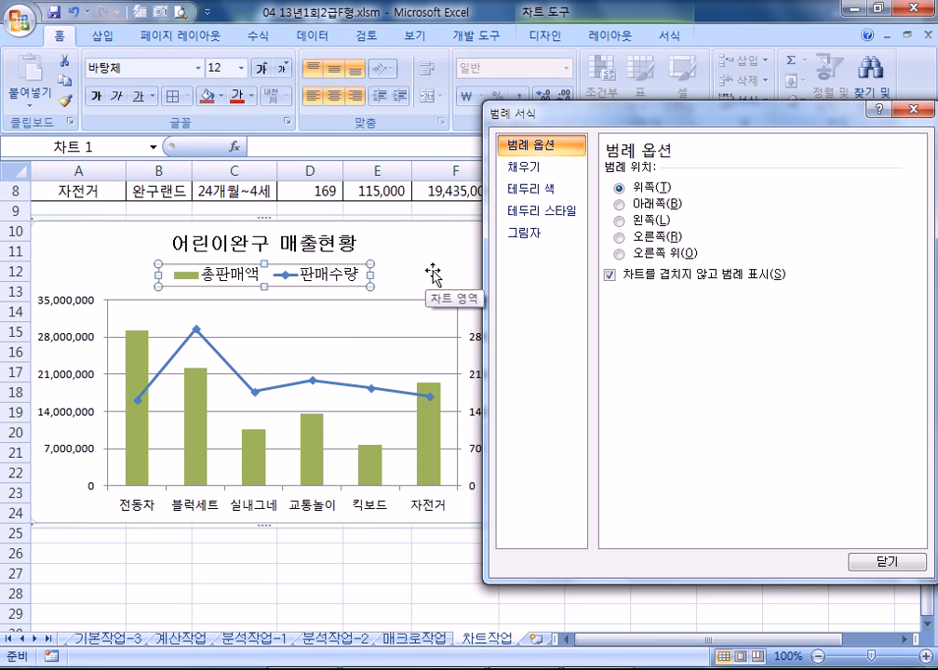
Step: Review the scale options of the primary and secondary vertical axes, closing and reopening the primary axis's format dialog
{"action": "left_click", "coordinate": [86, 308]}
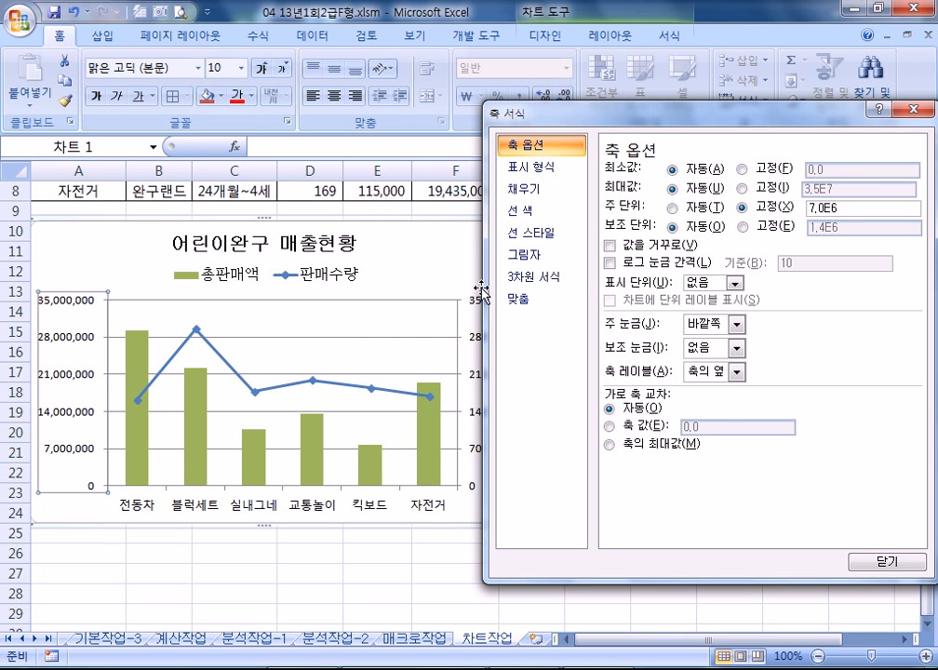
{"action": "left_click_drag", "start_coordinate": [587, 120], "coordinate": [632, 117]}
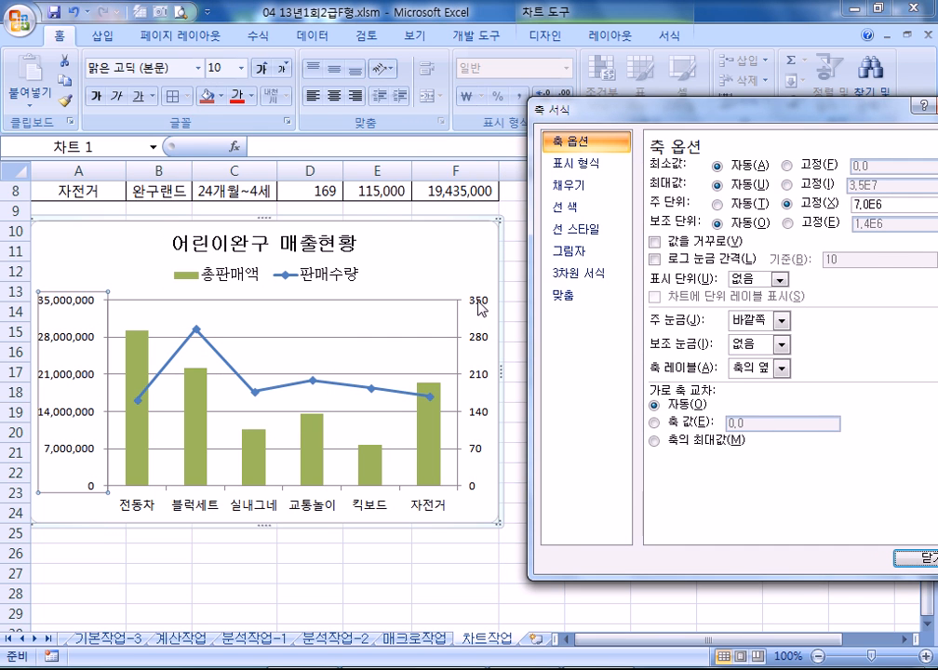
{"action": "left_click", "coordinate": [478, 307]}
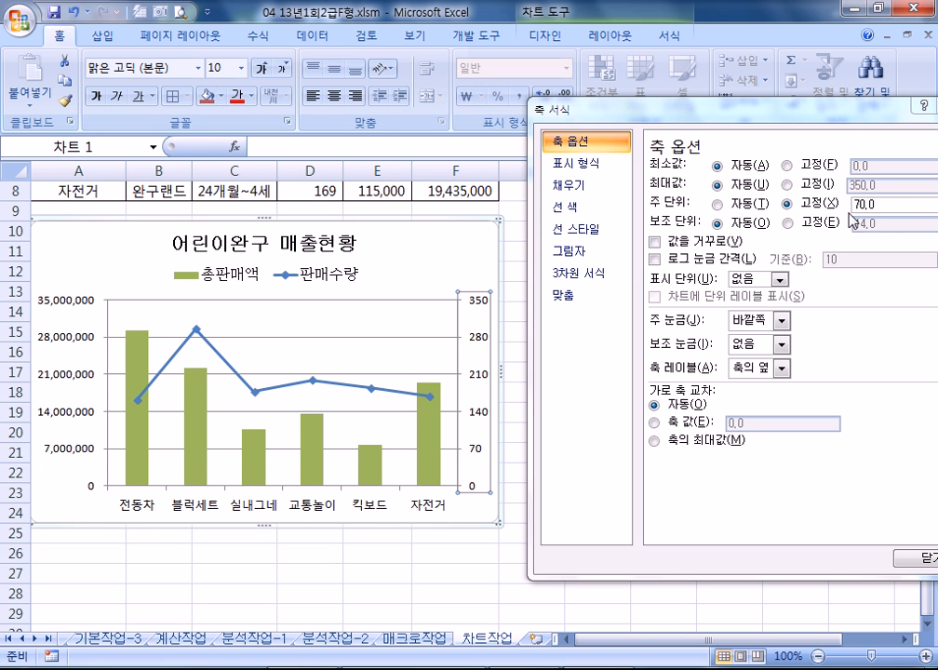
{"action": "left_click", "coordinate": [70, 299]}
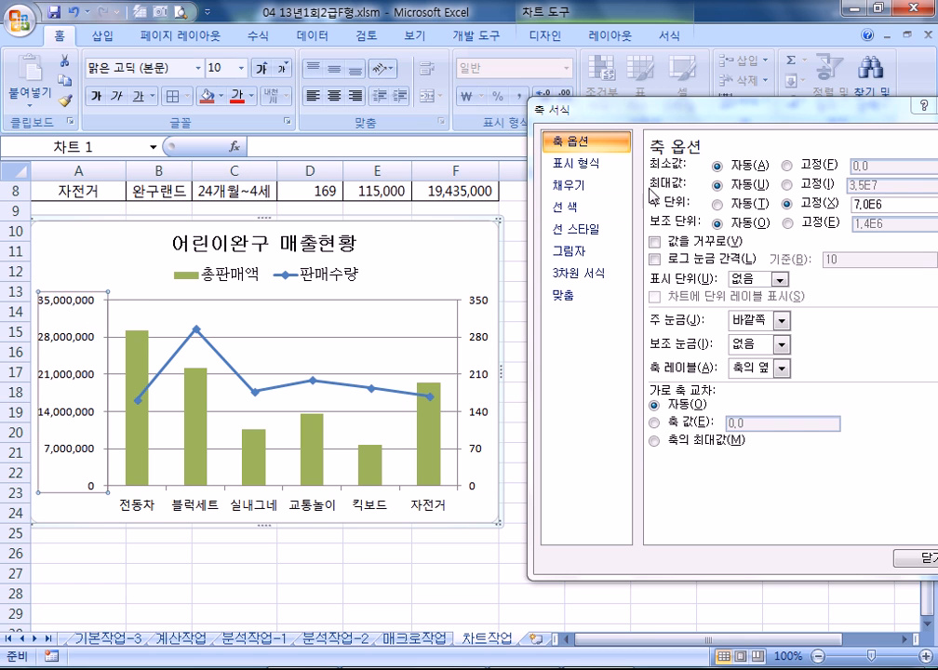
{"action": "left_click_drag", "start_coordinate": [549, 106], "coordinate": [364, 71]}
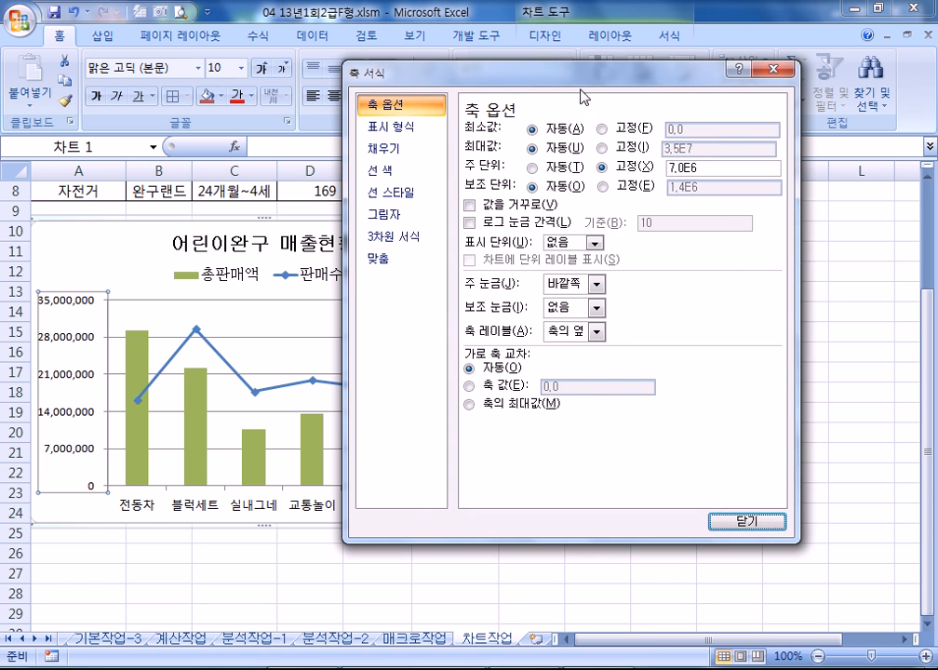
{"action": "left_click", "coordinate": [738, 522]}
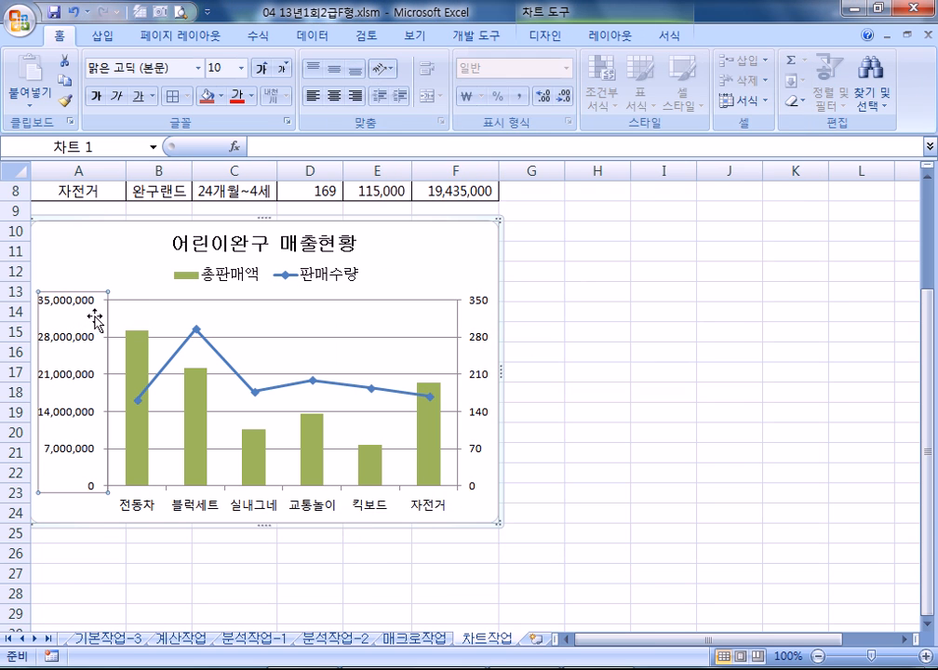
{"action": "double_click", "coordinate": [77, 291]}
{"action": "left_click_drag", "start_coordinate": [603, 87], "coordinate": [770, 98]}
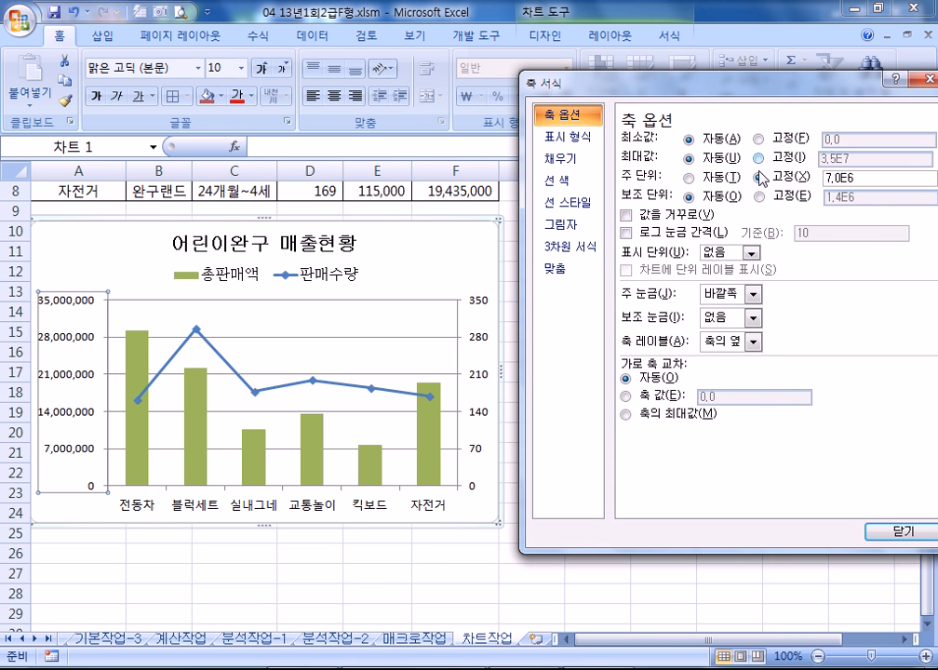